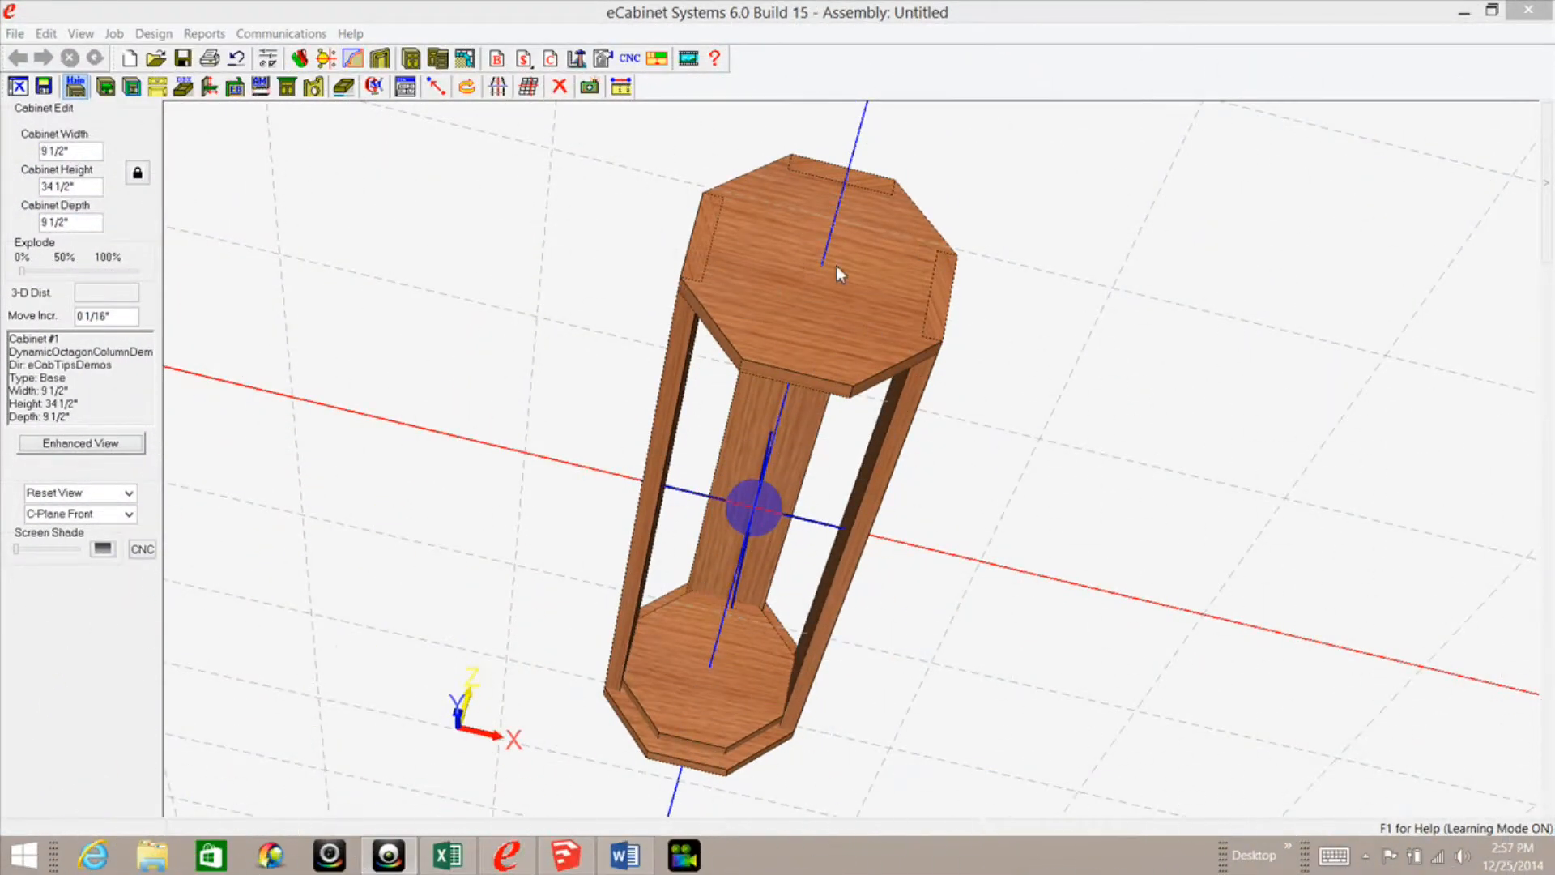
{"action": "middle_click_drag", "start_coordinate": [822, 332], "coordinate": [807, 380]}
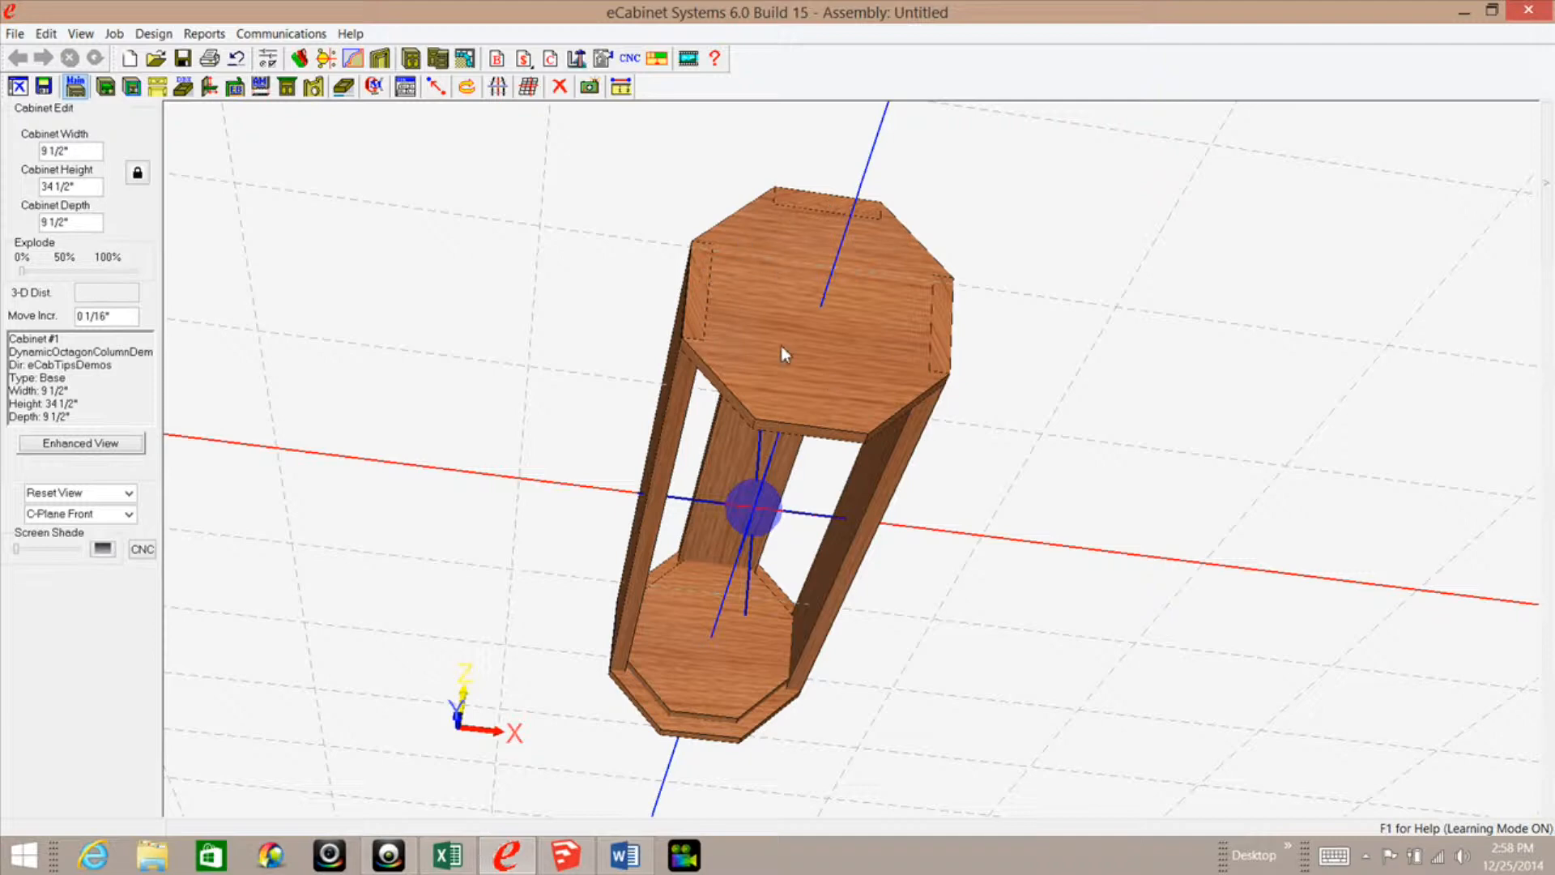
{"action": "mouse_move", "coordinate": [781, 371]}
{"action": "middle_mouse_down"}
{"action": "mouse_move", "coordinate": [750, 421]}
{"action": "mouse_move", "coordinate": [792, 348]}
{"action": "middle_mouse_up"}
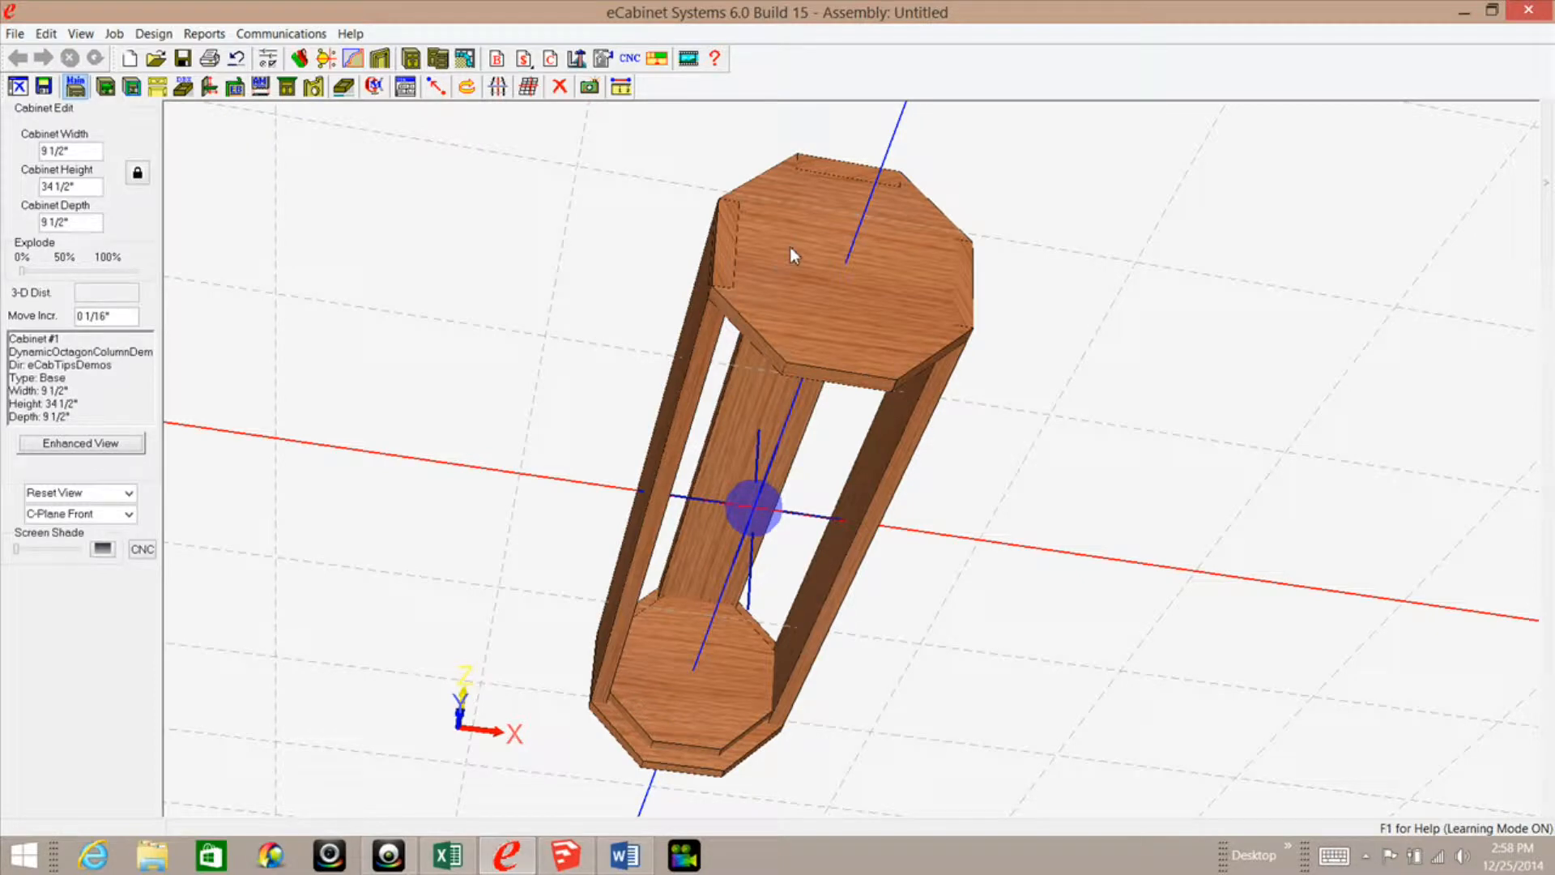
{"action": "middle_click_drag", "start_coordinate": [793, 276], "coordinate": [741, 348]}
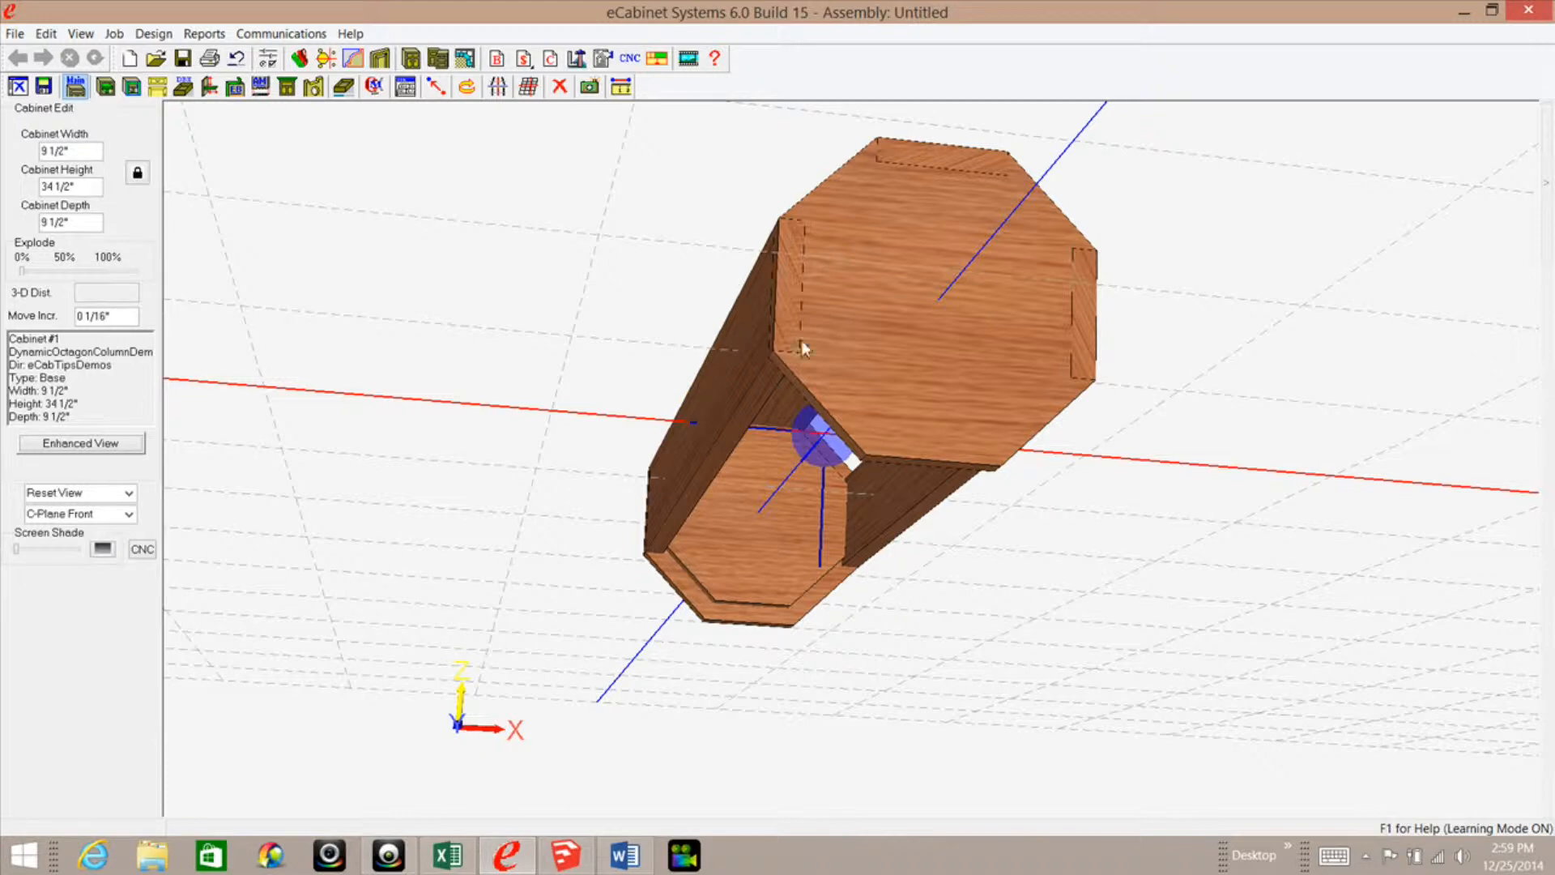
{"action": "middle_click_drag", "start_coordinate": [797, 390], "coordinate": [856, 353]}
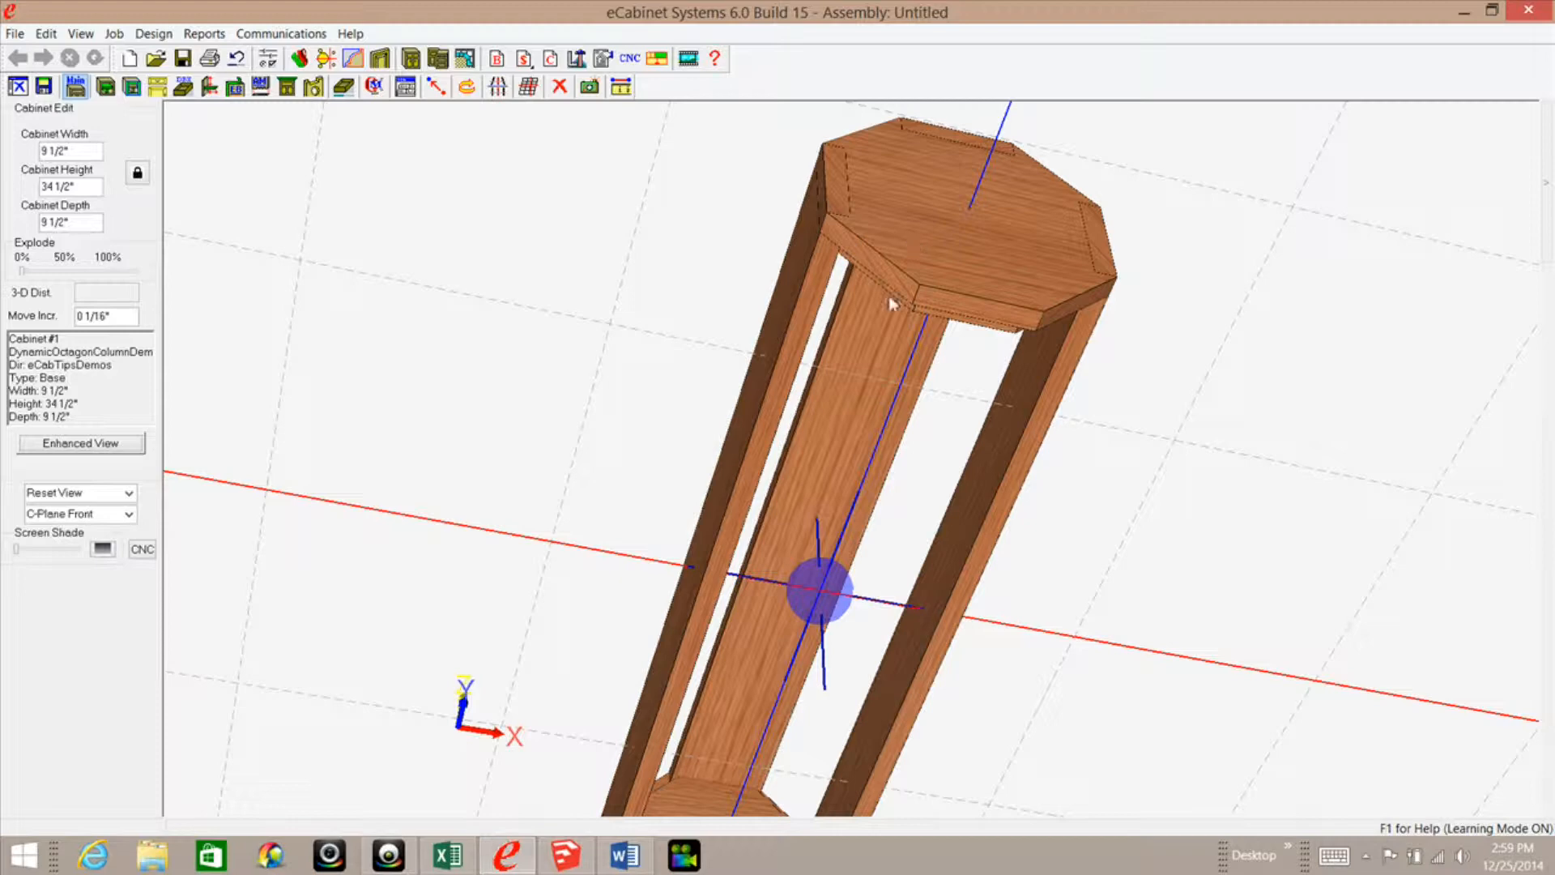
{"action": "right_click_drag", "start_coordinate": [940, 264], "coordinate": [891, 308]}
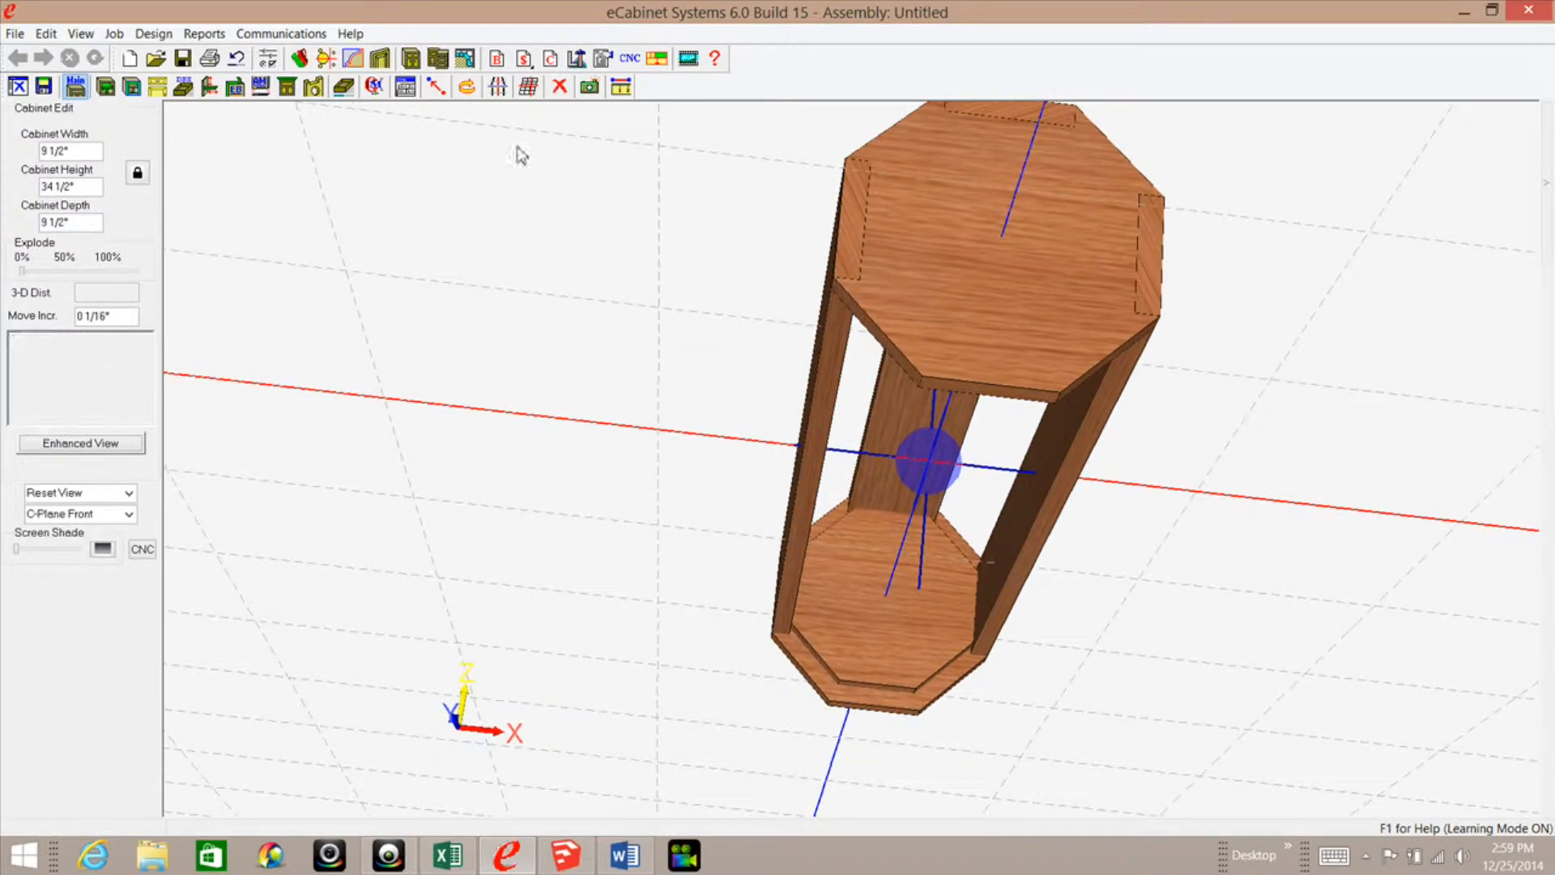
Step: Add a 2" wide up-down stretcher in 3/4 Generic with left-right orientation and butt joints between the column's top and bottom octagons
{"action": "left_click", "coordinate": [211, 91]}
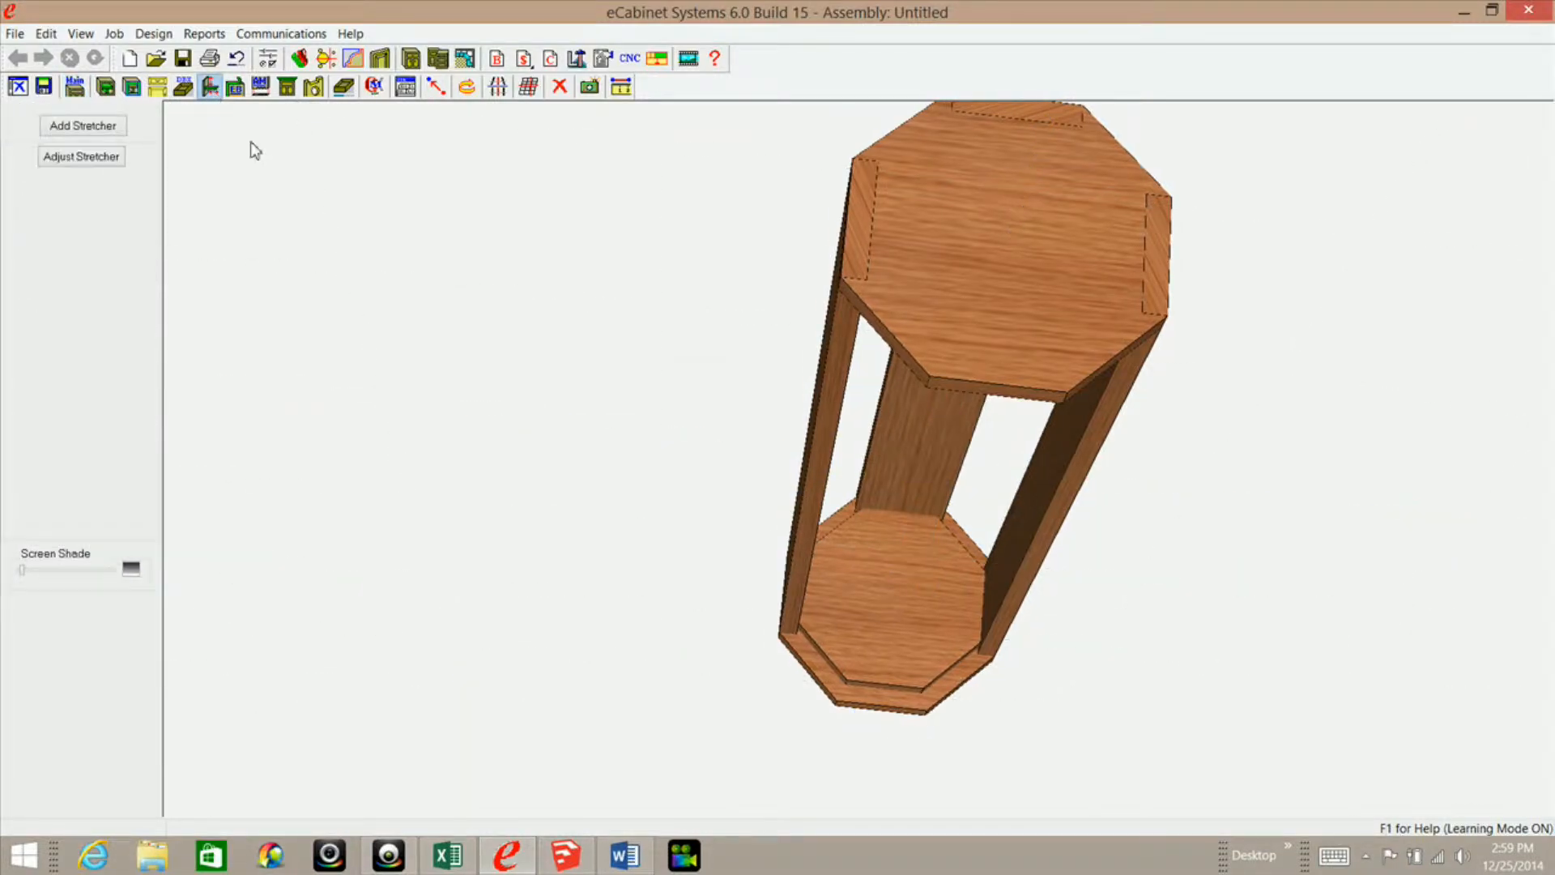
{"action": "middle_click_drag", "start_coordinate": [978, 298], "coordinate": [1012, 130]}
{"action": "middle_click_drag", "start_coordinate": [979, 409], "coordinate": [938, 496]}
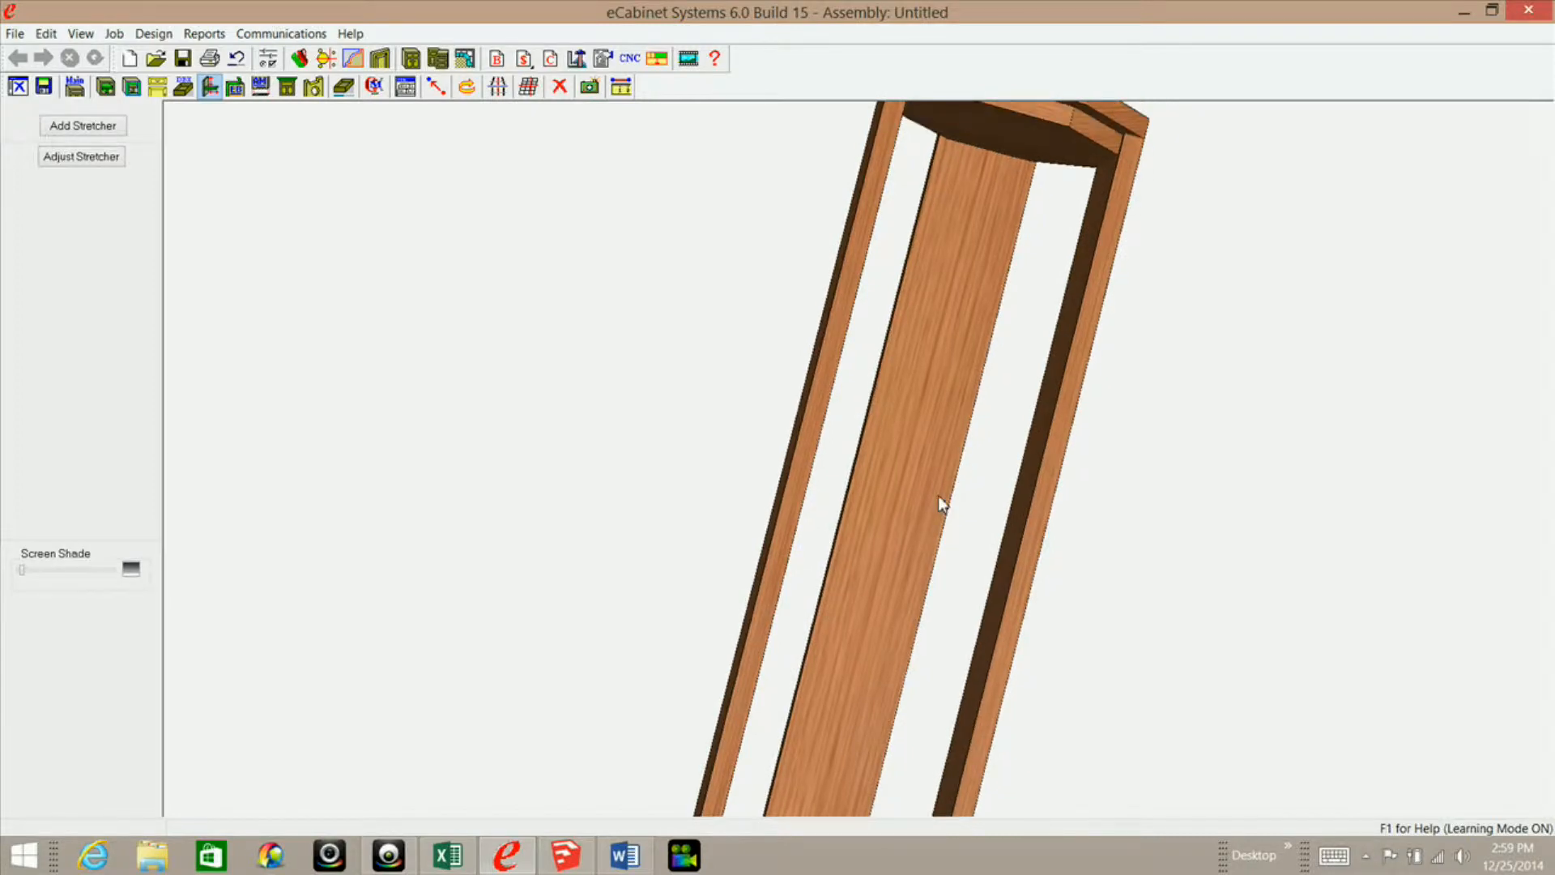
{"action": "scroll", "coordinate": [969, 328], "scroll_direction": "down", "scroll_amount": 5}
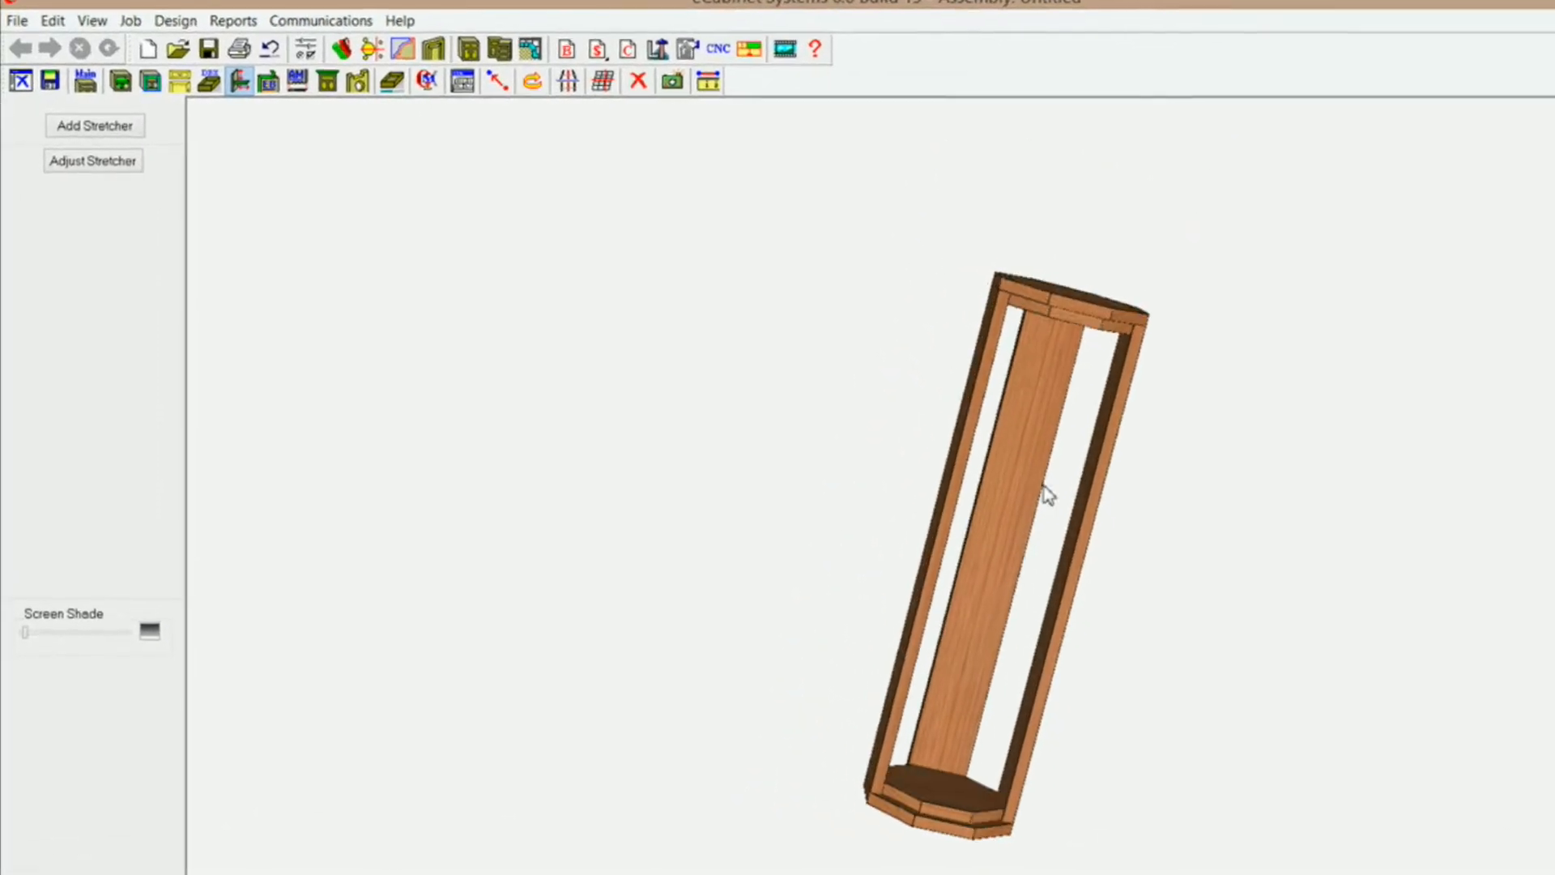
{"action": "middle_click_drag", "start_coordinate": [1047, 494], "coordinate": [1043, 527]}
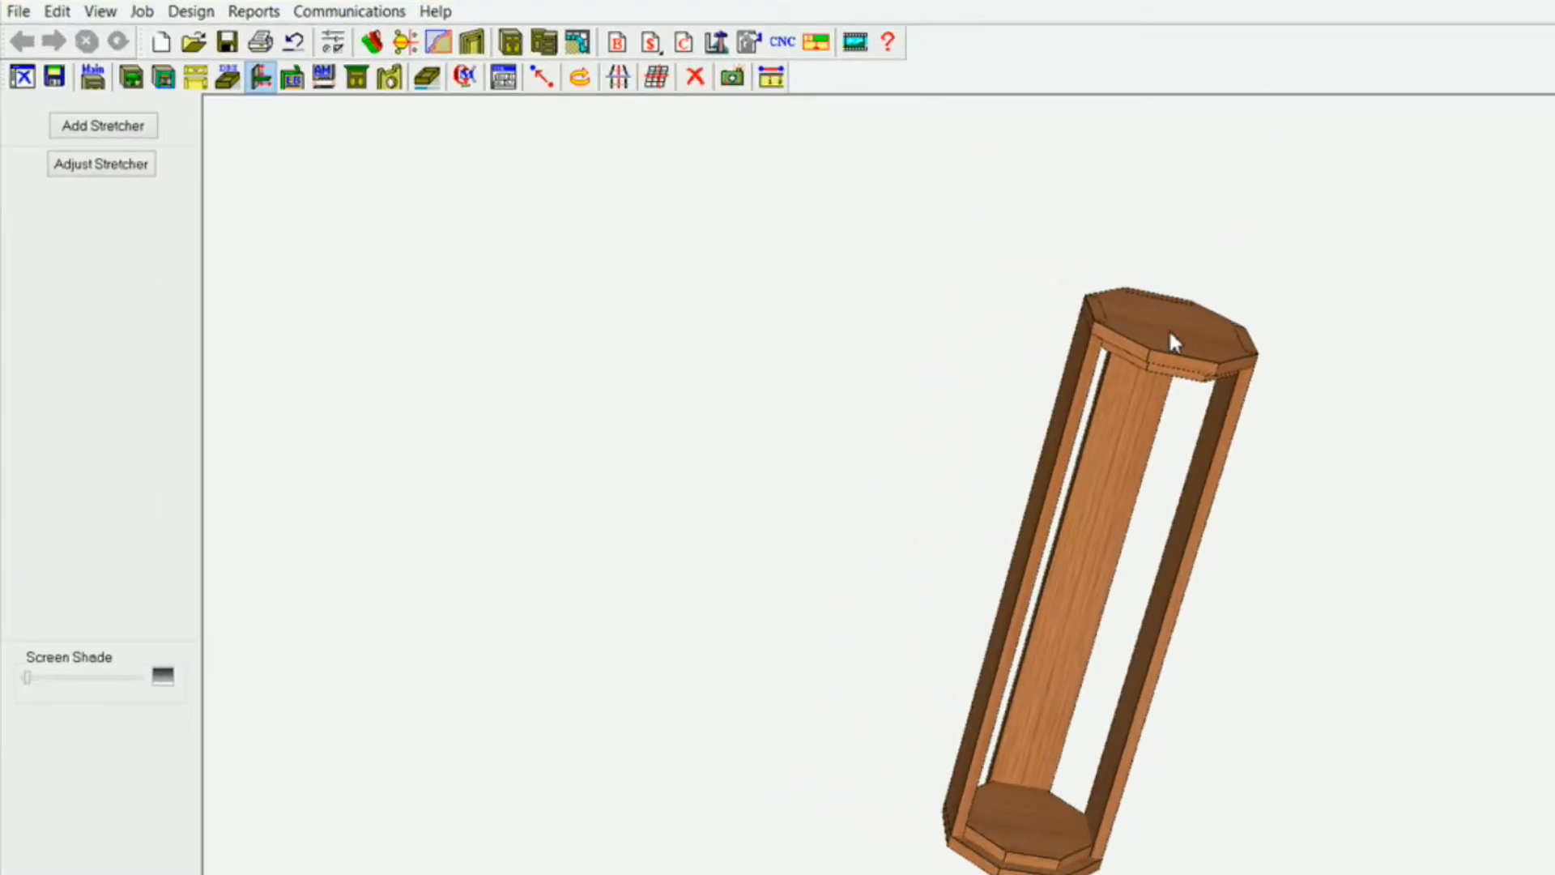
{"action": "left_click", "coordinate": [1170, 334]}
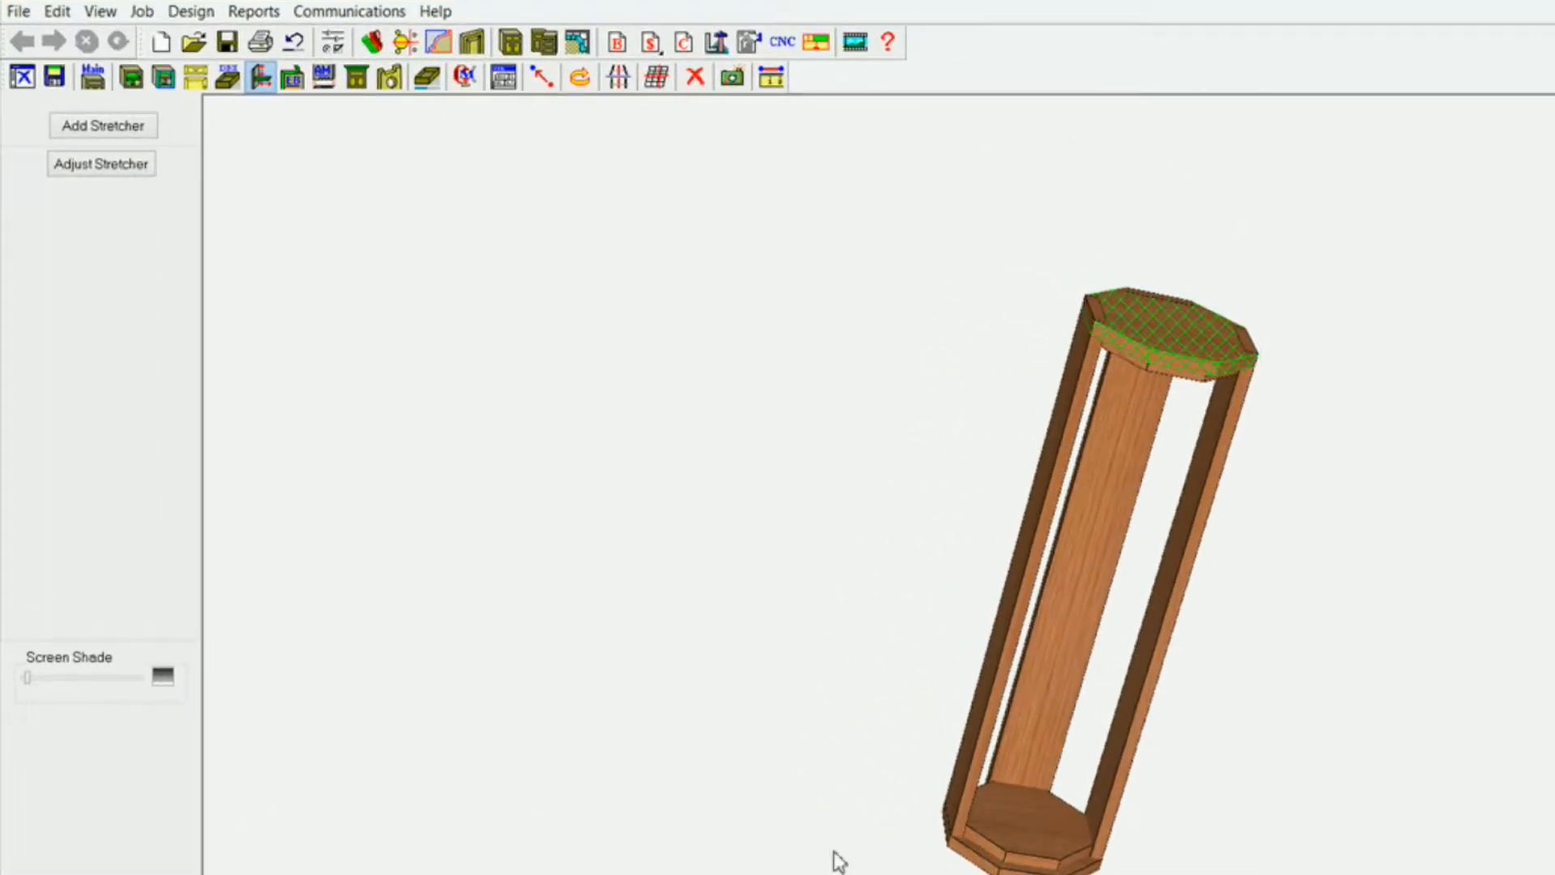
{"action": "left_click", "coordinate": [1029, 871]}
{"action": "left_click", "coordinate": [126, 130]}
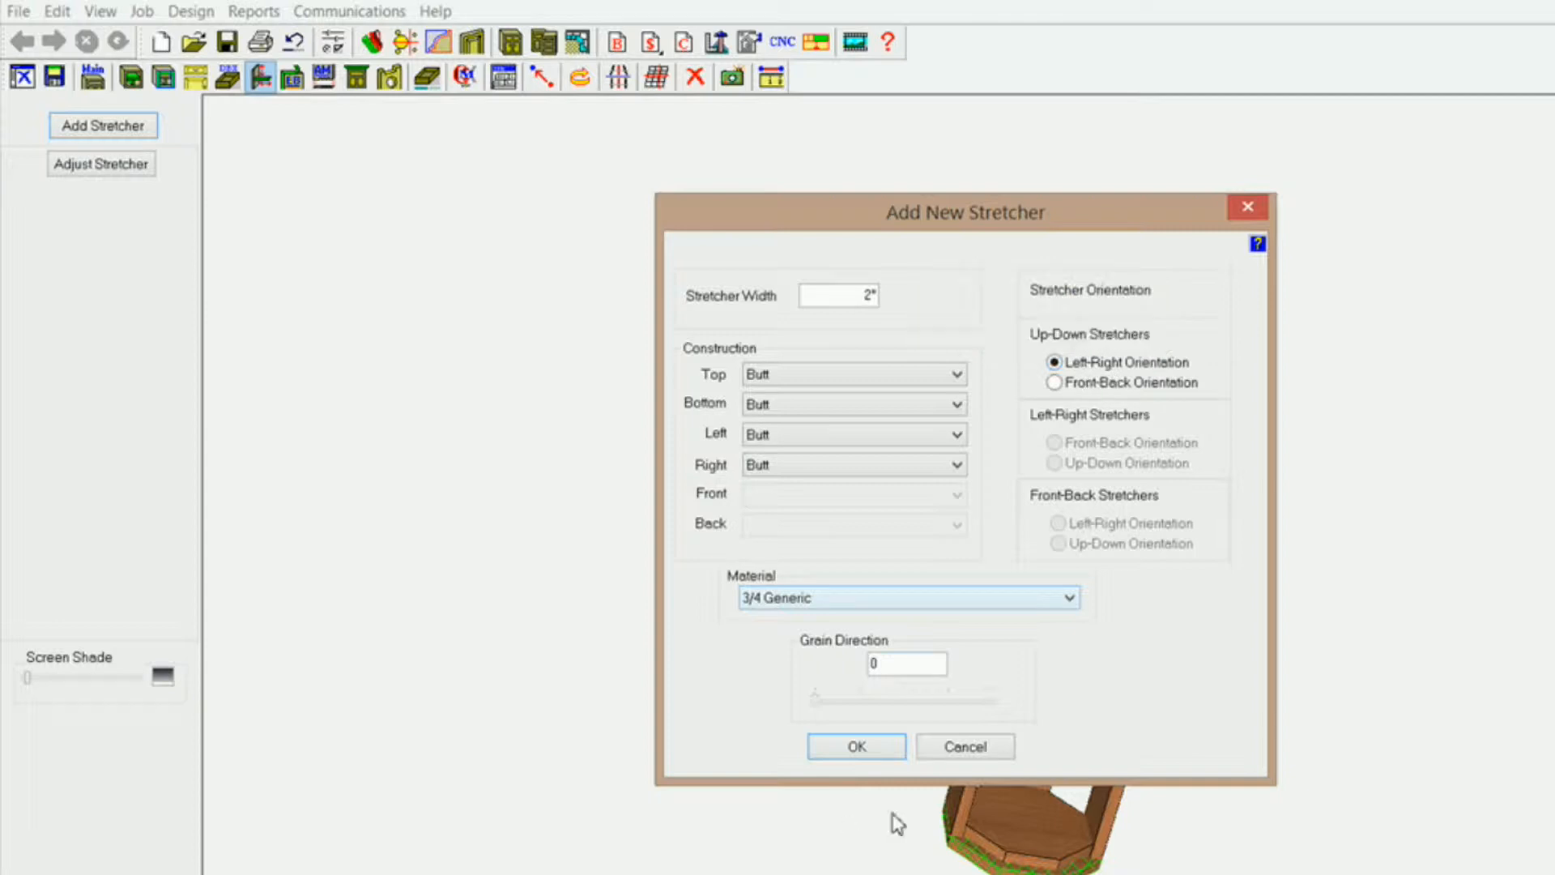
{"action": "left_click", "coordinate": [891, 745]}
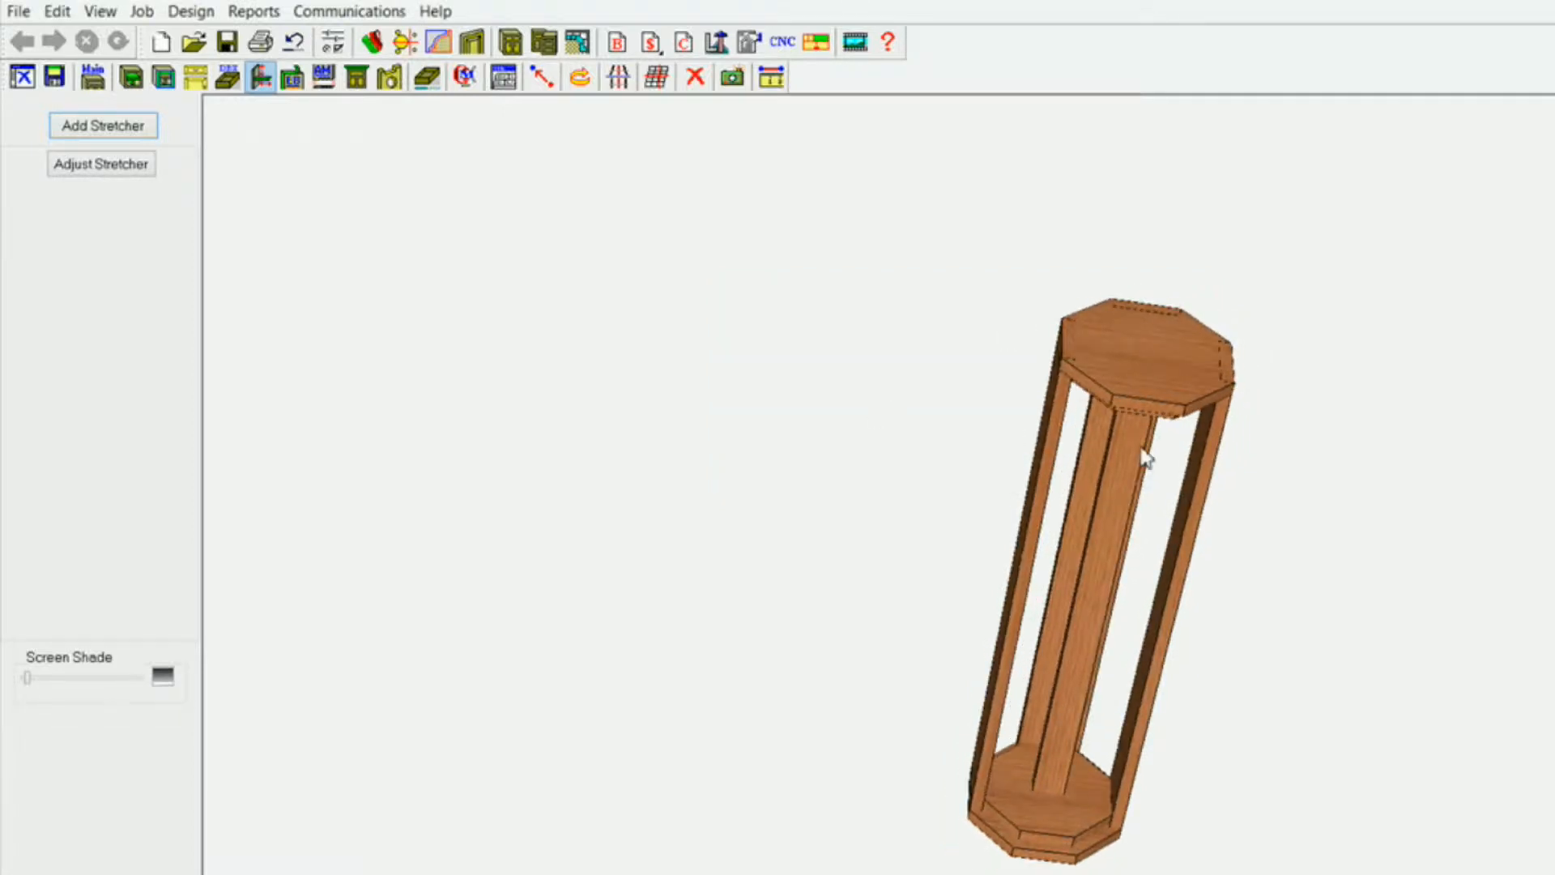
Step: Set the stretcher width in the cabinet's Add Stretcher construction settings to 3 15/16"
{"action": "mouse_move", "coordinate": [1126, 460]}
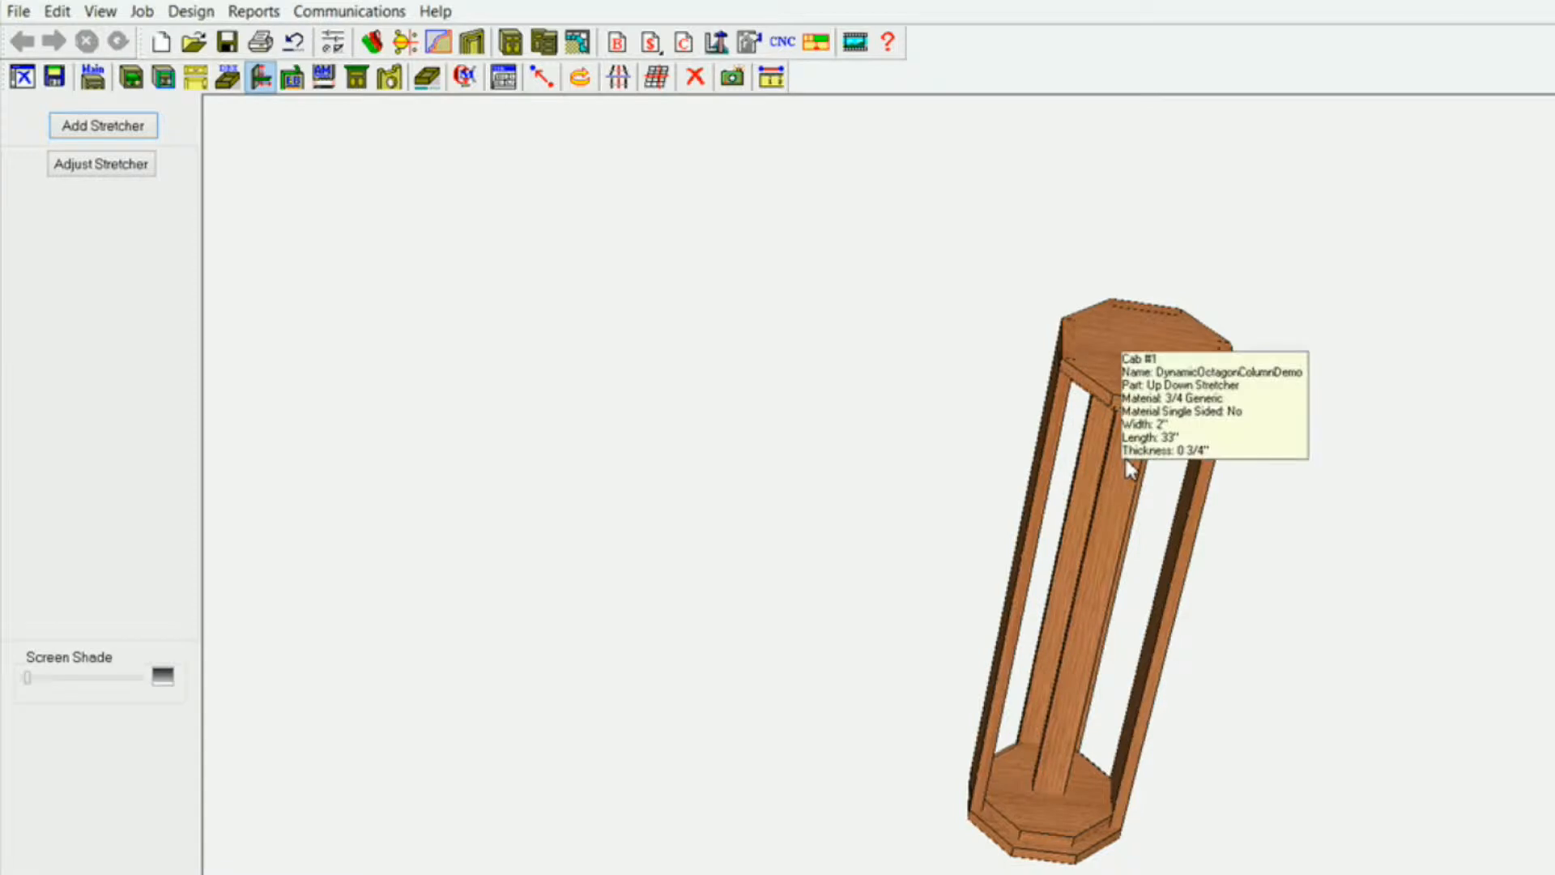
{"action": "right_click", "coordinate": [727, 405]}
{"action": "left_click", "coordinate": [835, 498]}
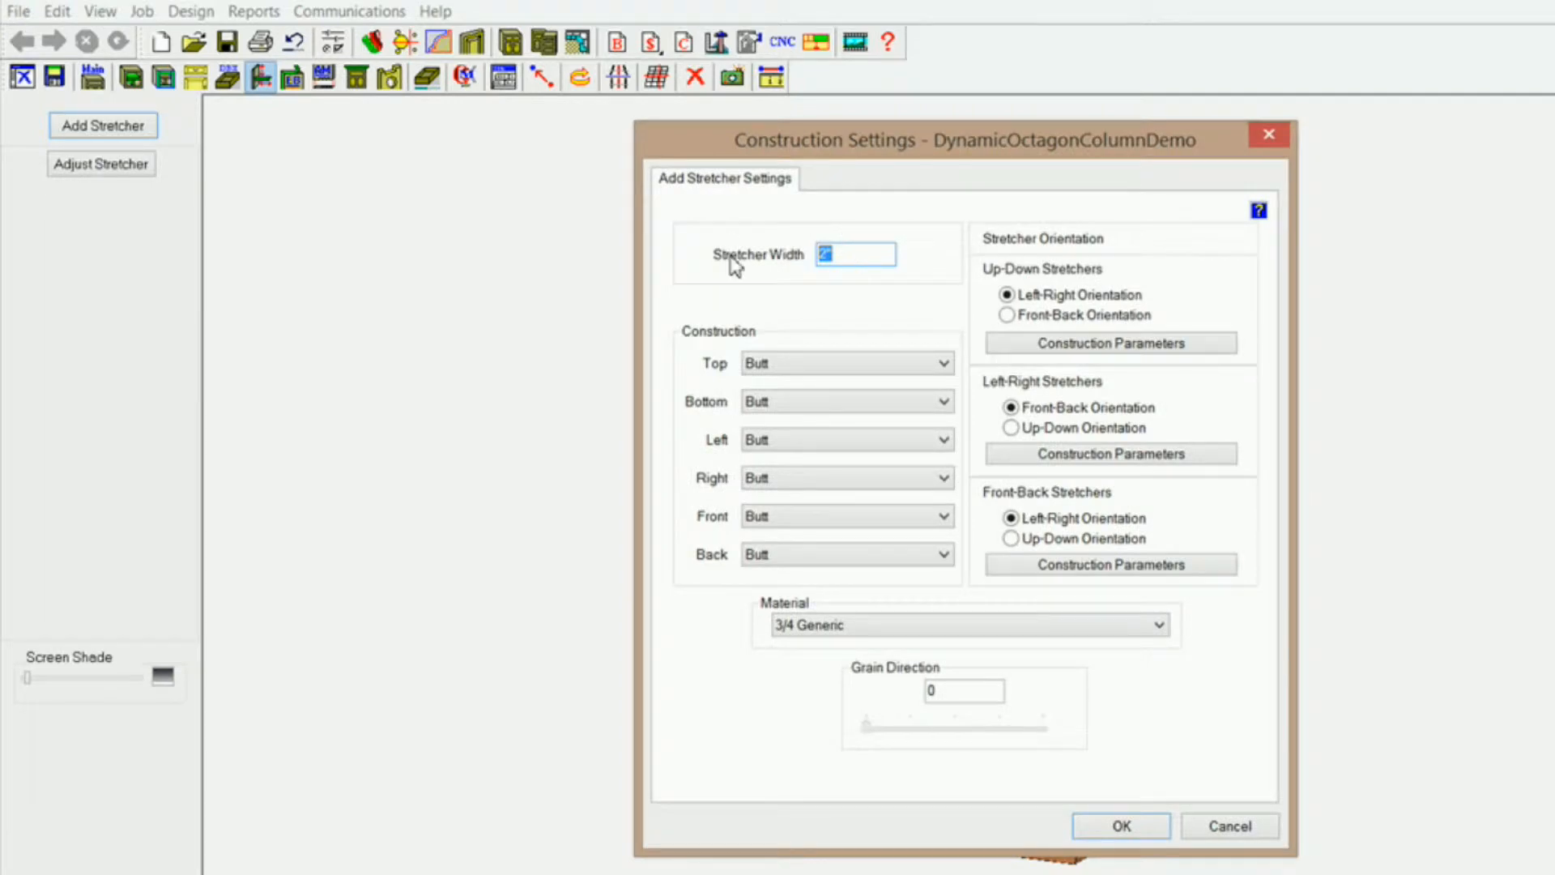
{"action": "type", "text": "3 15/16"}
{"action": "left_click", "coordinate": [1147, 826]}
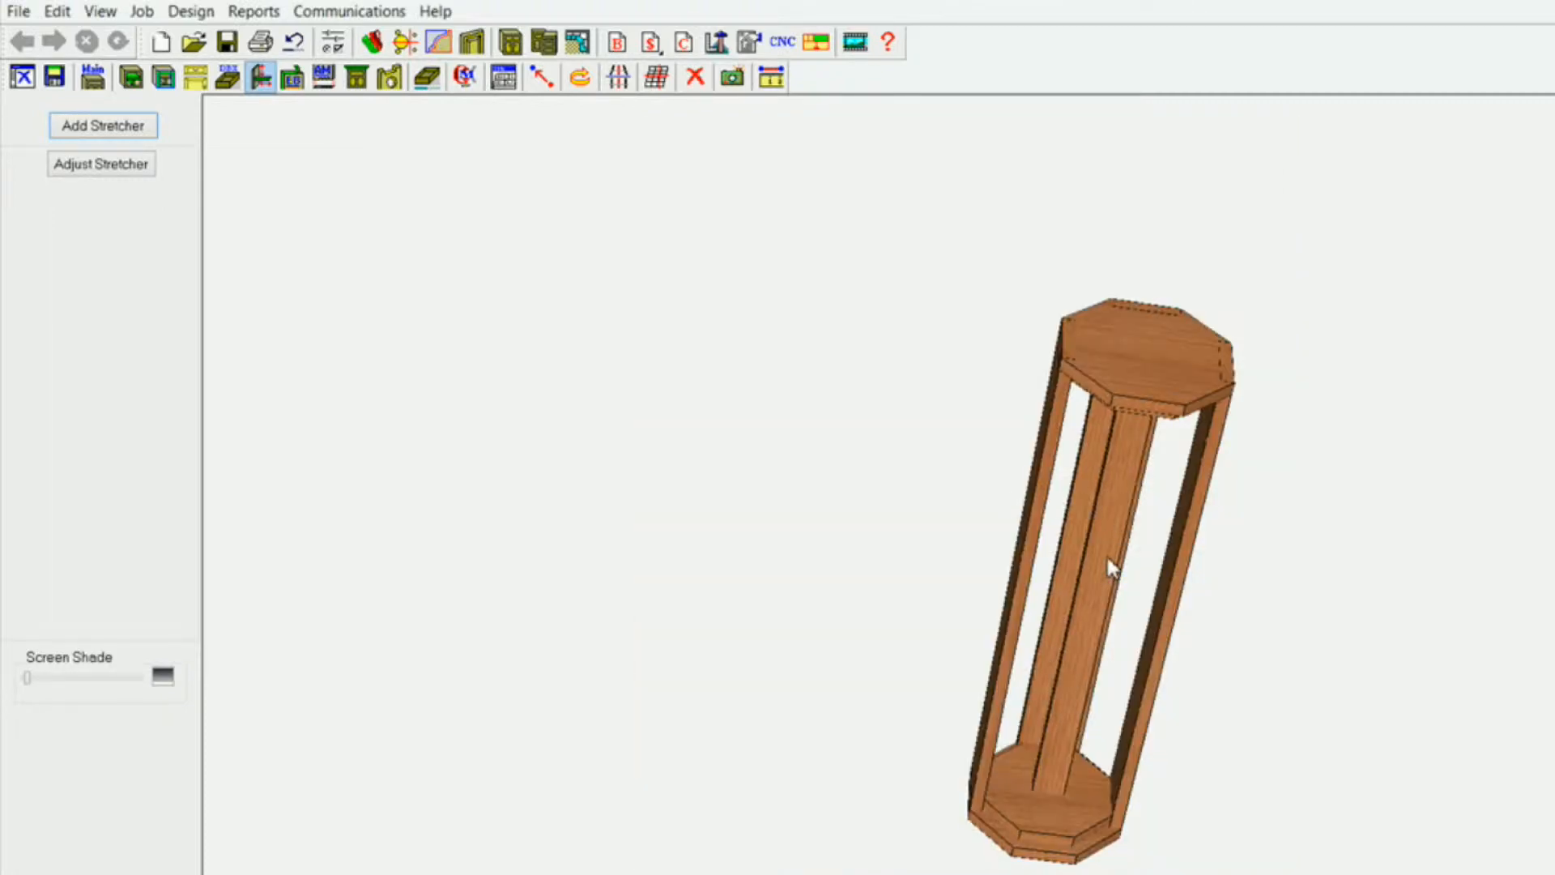
Step: Start adjusting the new centre stretcher and associate its Inset 1 with the Top side of the Top part
{"action": "mouse_move", "coordinate": [1109, 591]}
{"action": "middle_mouse_down"}
{"action": "mouse_move", "coordinate": [1071, 638]}
{"action": "mouse_move", "coordinate": [1118, 600]}
{"action": "mouse_move", "coordinate": [1111, 618]}
{"action": "mouse_move", "coordinate": [1105, 584]}
{"action": "middle_mouse_up"}
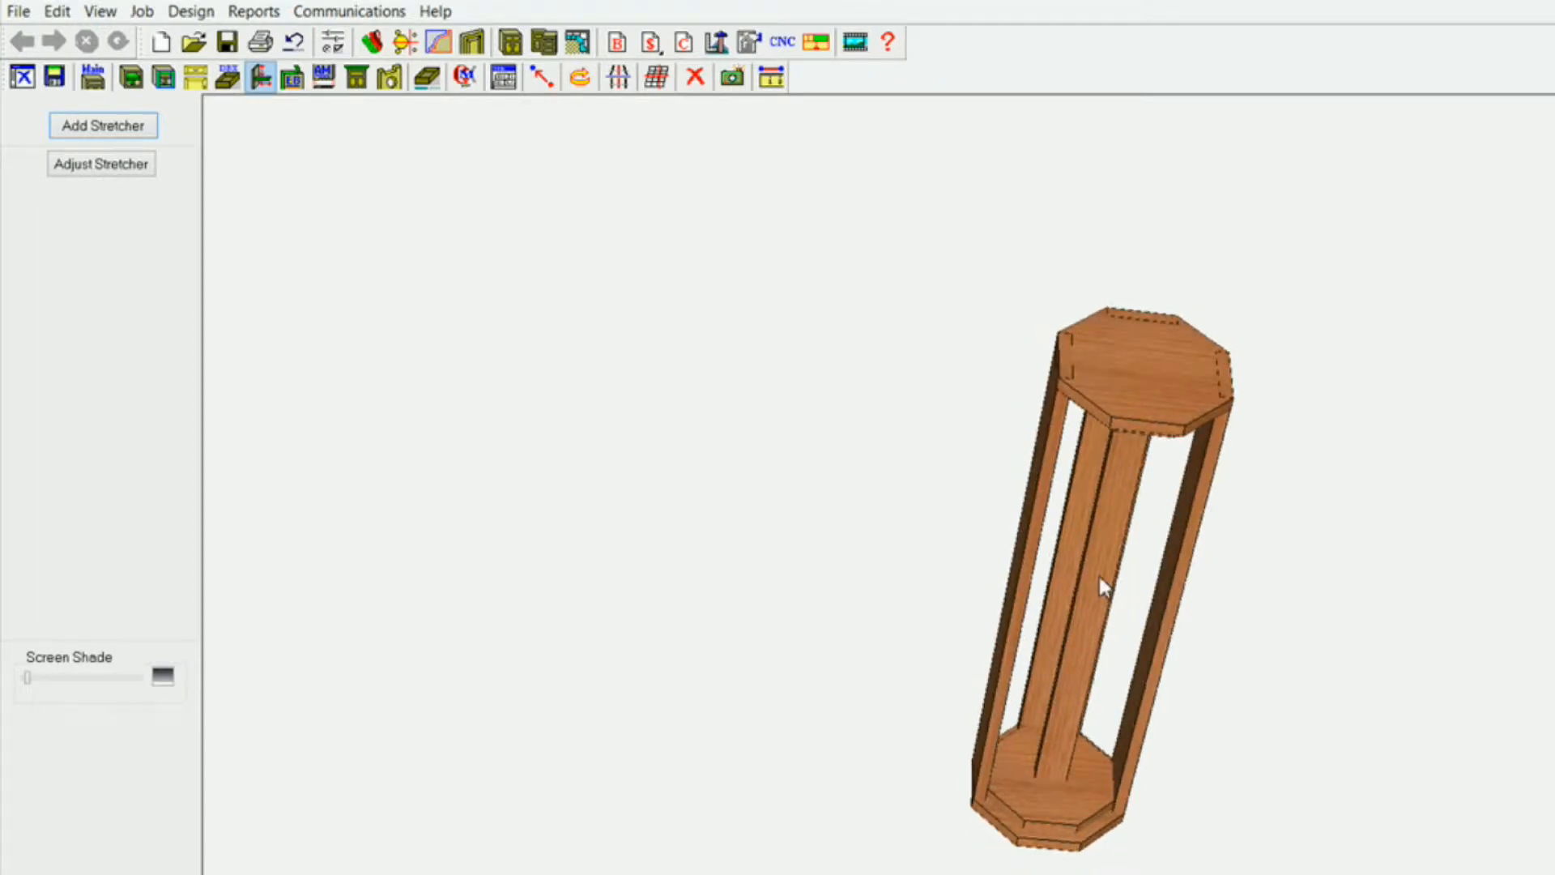
{"action": "left_click", "coordinate": [1100, 576]}
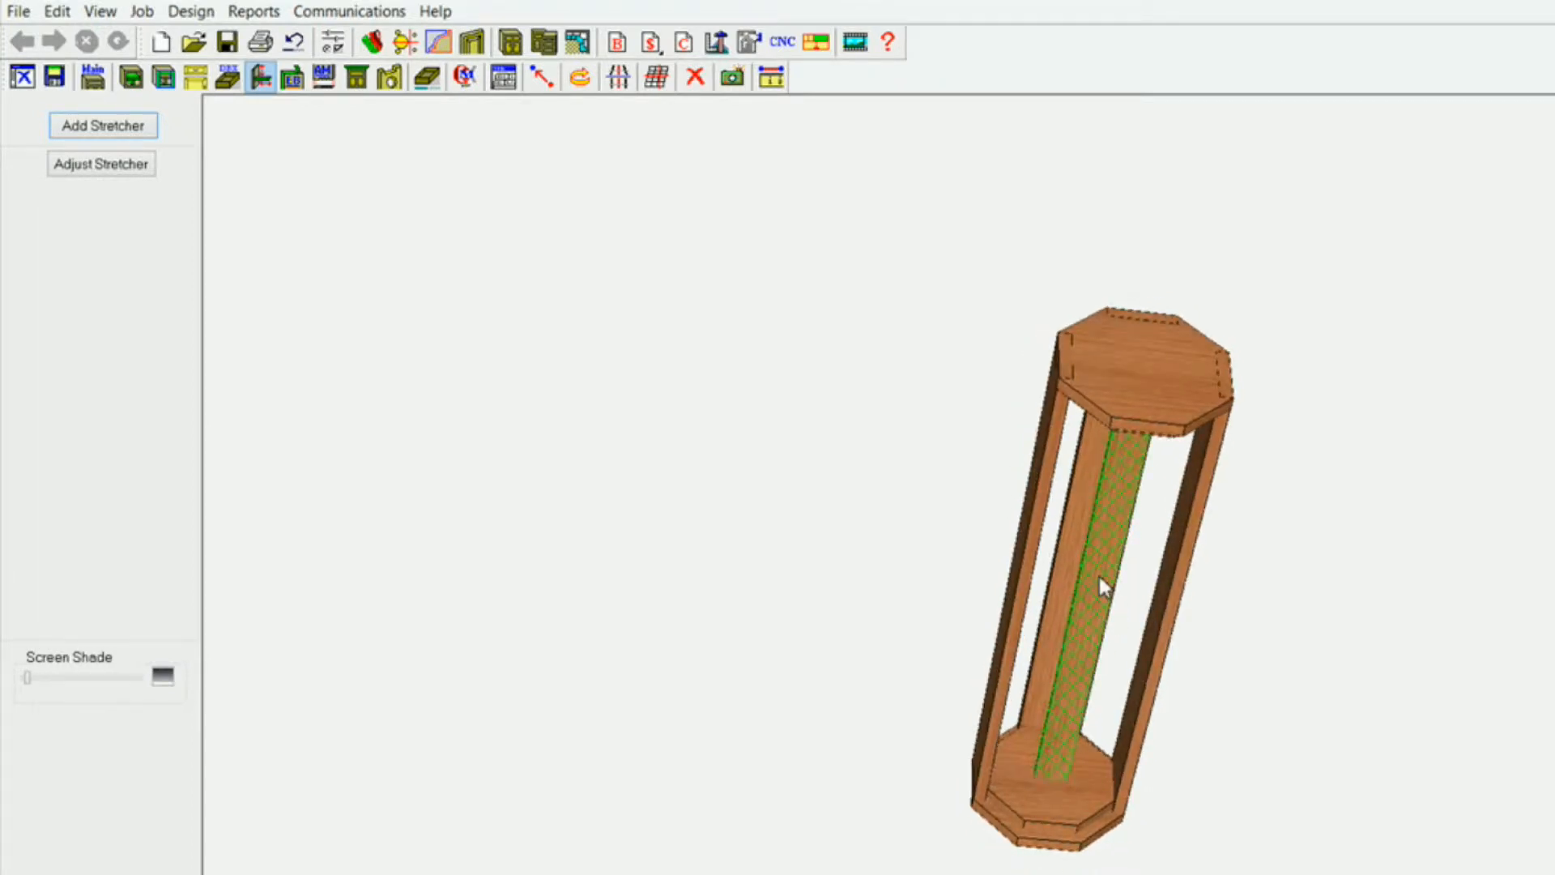
{"action": "left_click", "coordinate": [103, 171]}
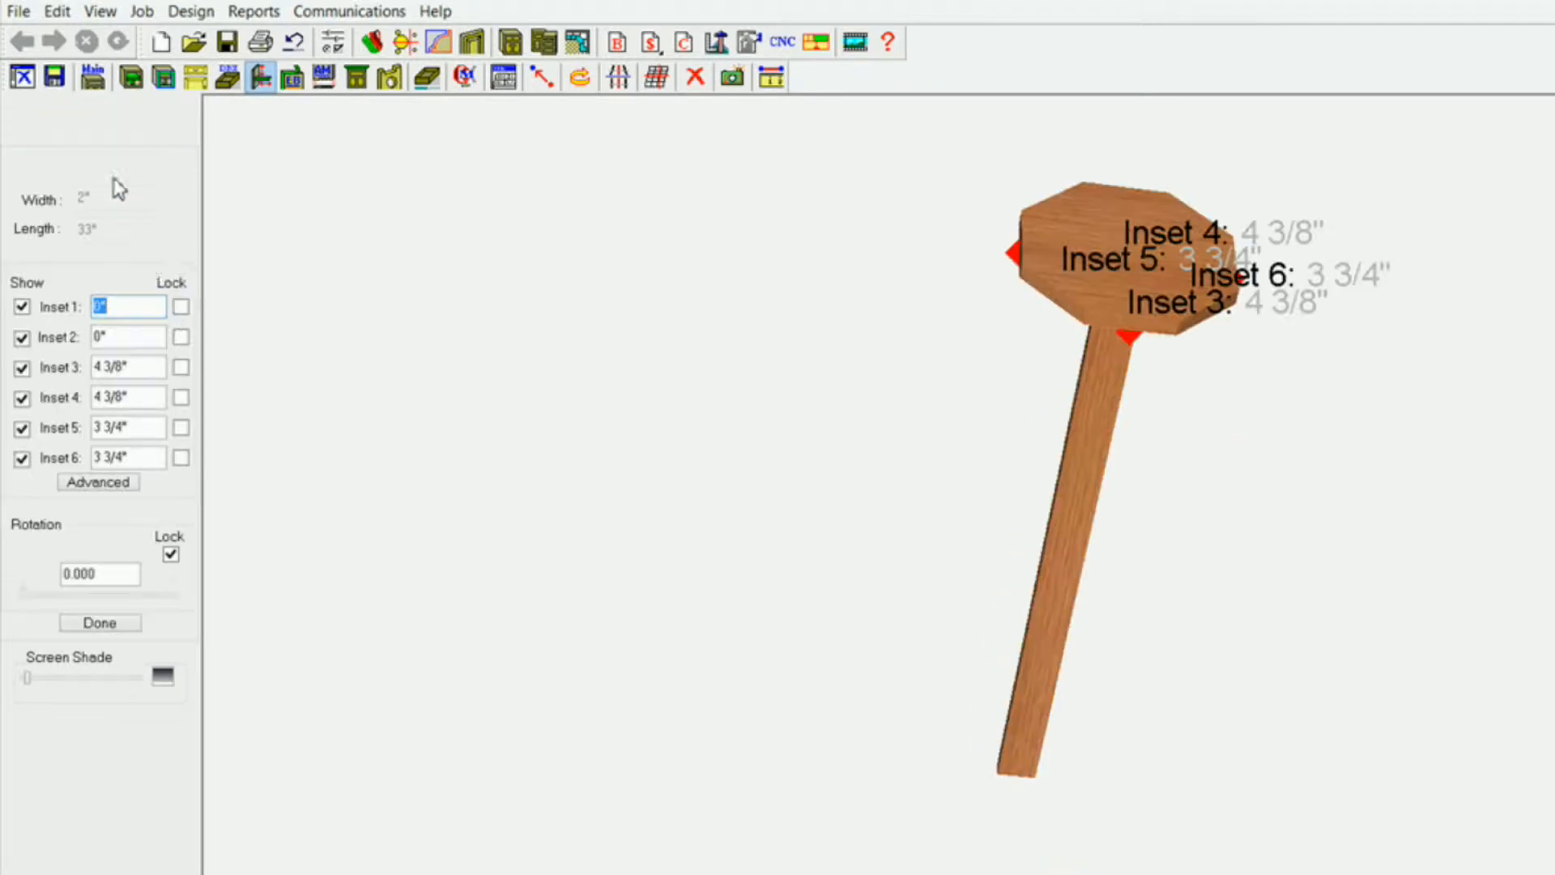
{"action": "left_click", "coordinate": [116, 486]}
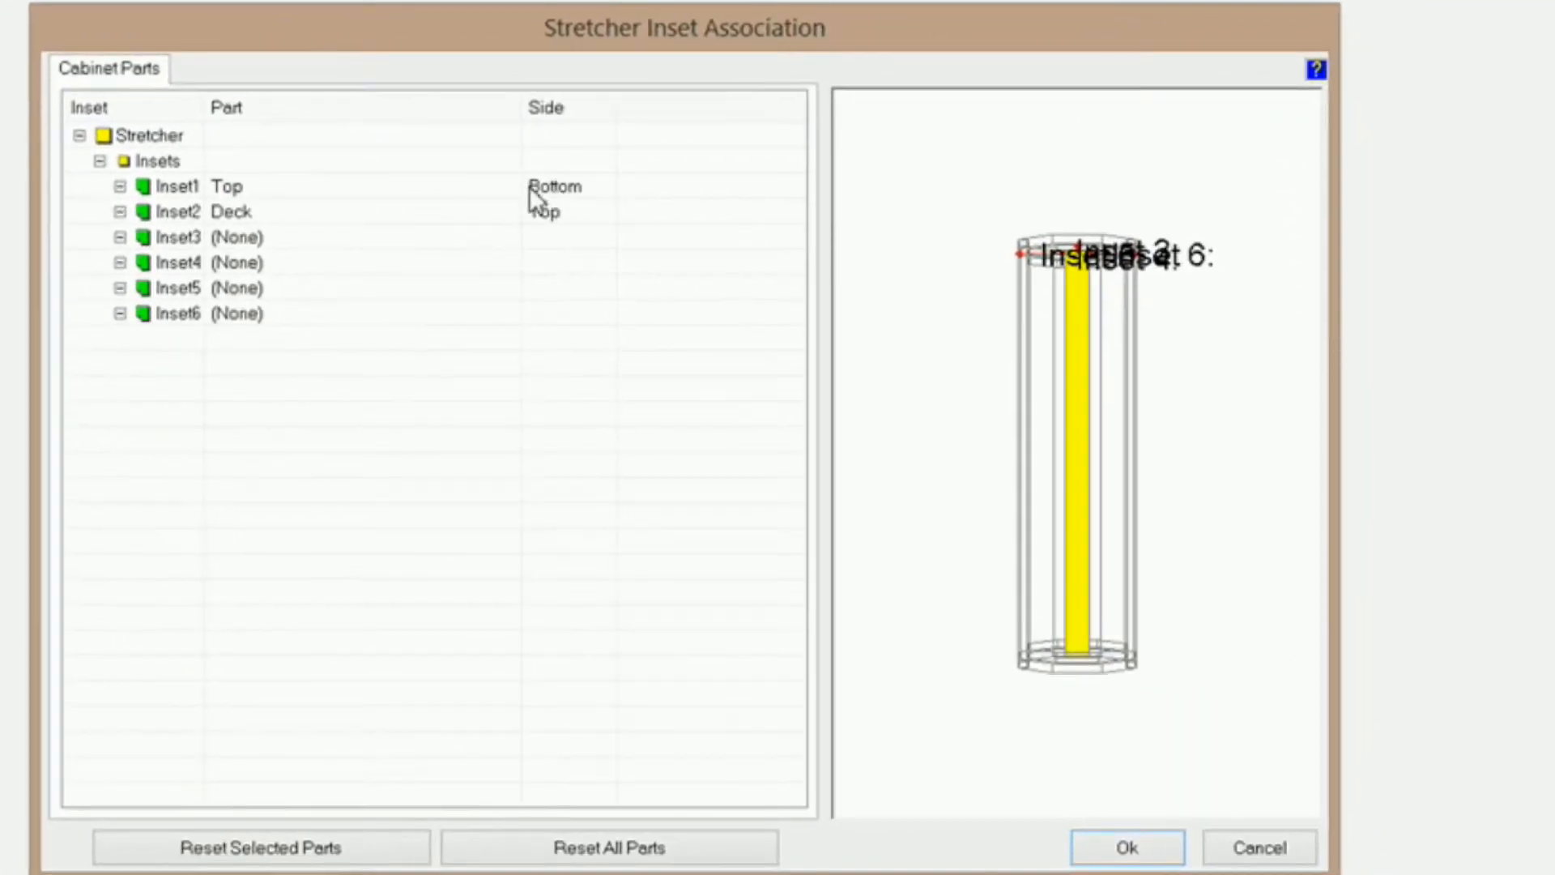
{"action": "left_click", "coordinate": [598, 190]}
{"action": "left_click", "coordinate": [544, 188]}
{"action": "left_click", "coordinate": [606, 192]}
{"action": "left_click", "coordinate": [581, 217]}
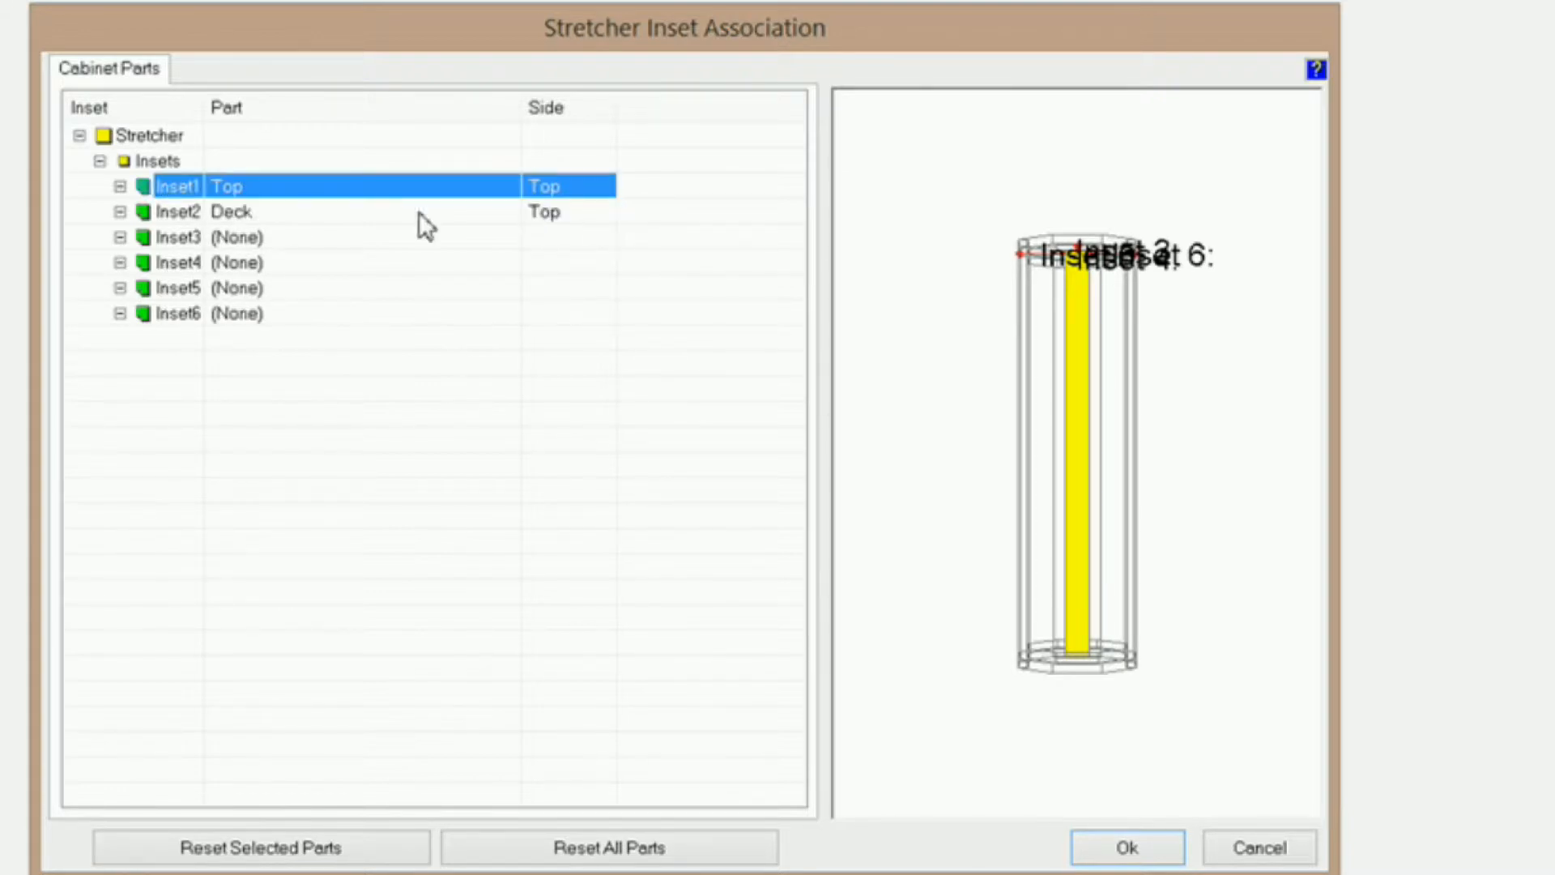
Step: Associate the stretcher's Inset 2 with the Bottom side of the Deck
{"action": "left_click", "coordinate": [419, 214]}
{"action": "left_click", "coordinate": [575, 217]}
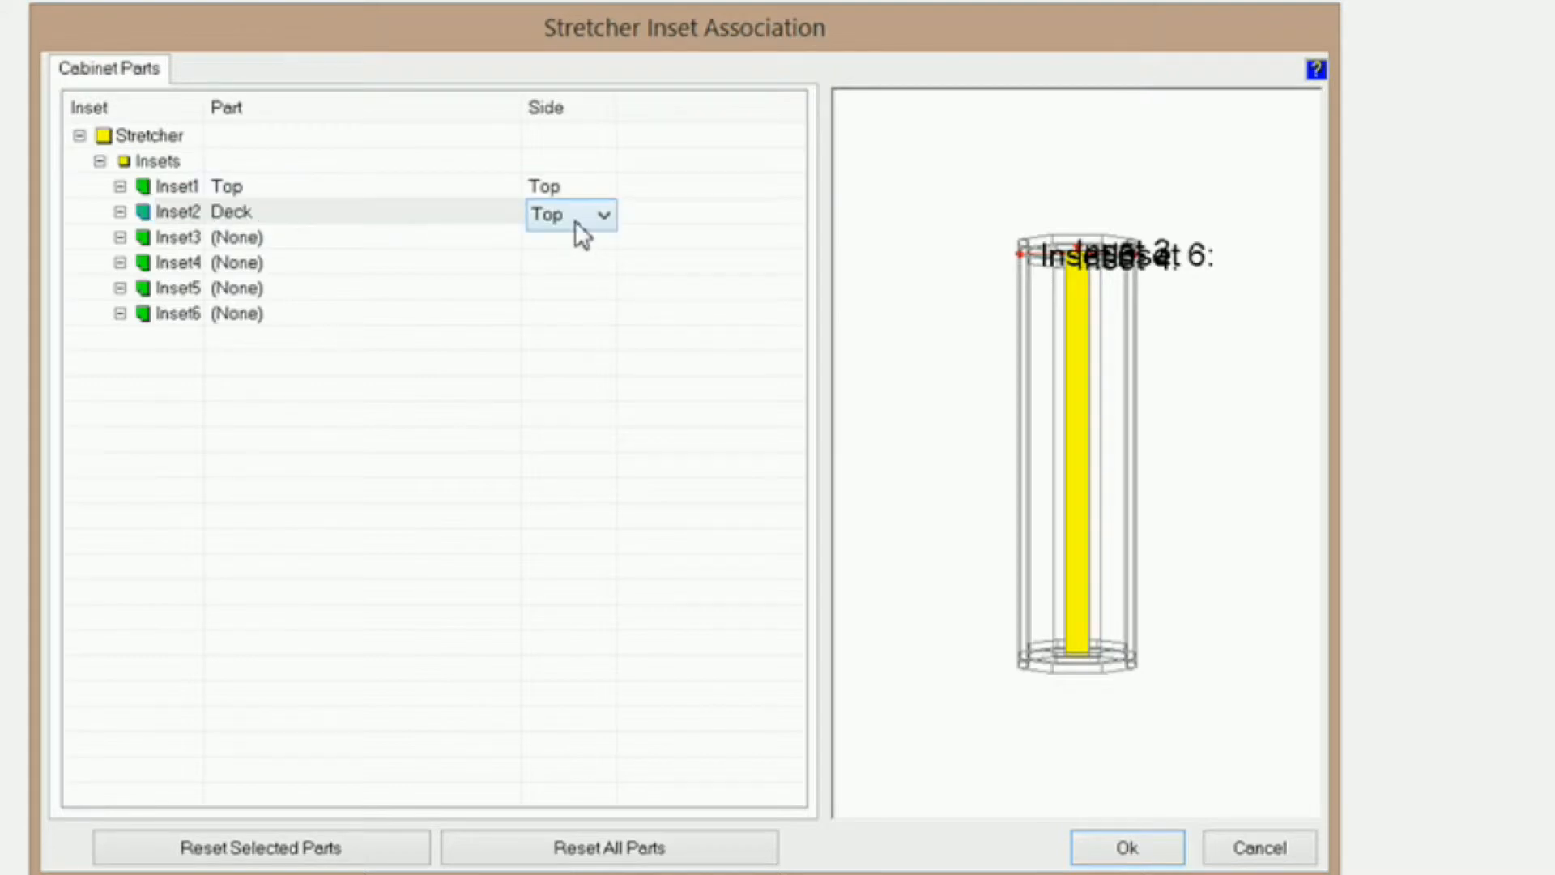
{"action": "left_click", "coordinate": [605, 215]}
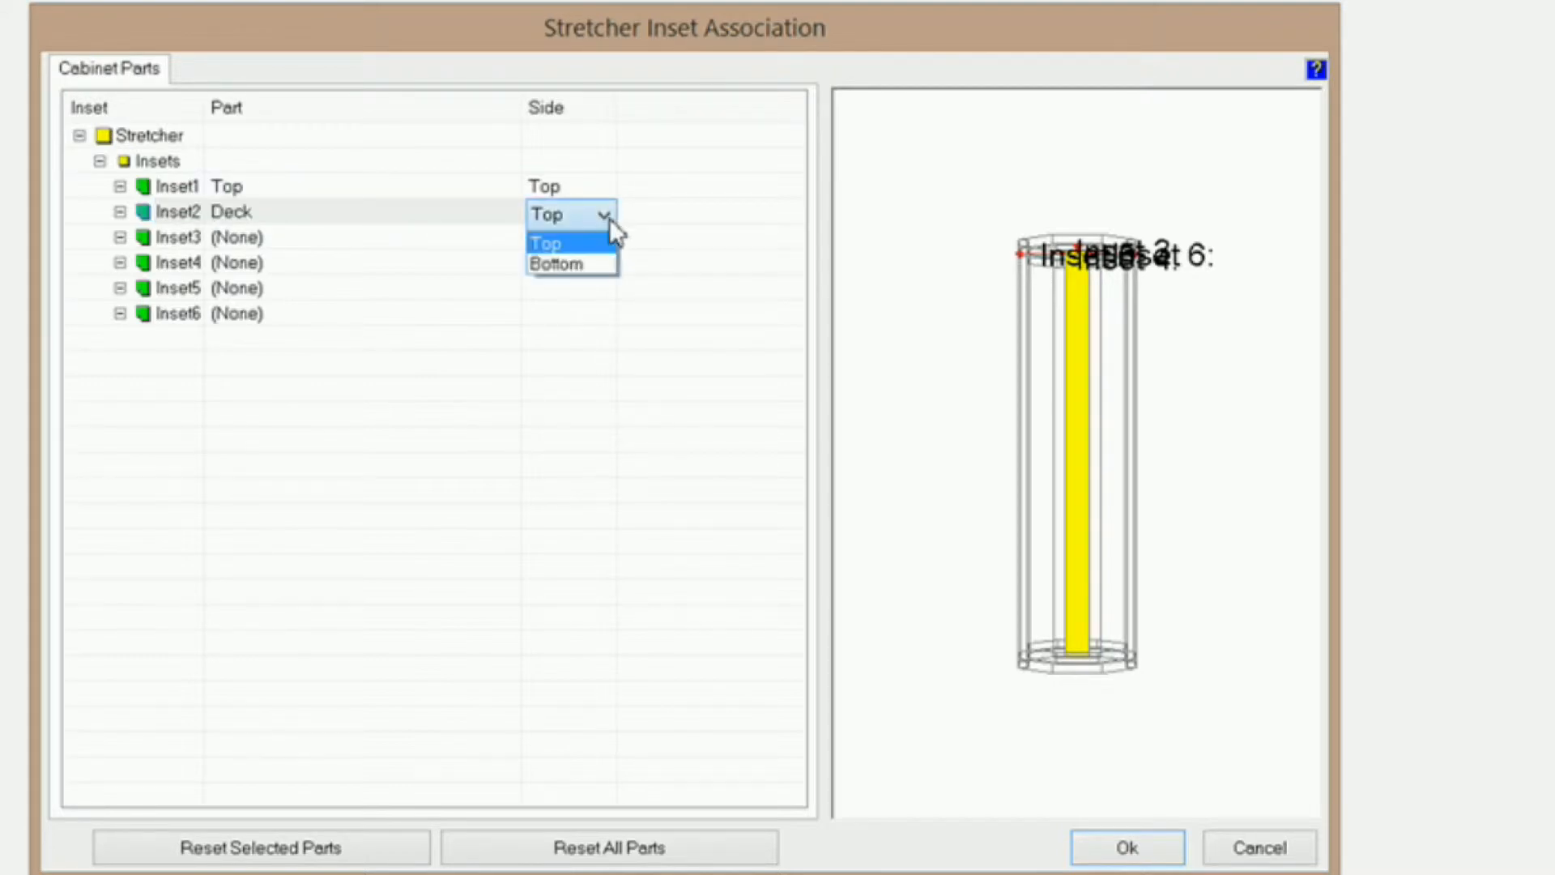
{"action": "left_click", "coordinate": [591, 257]}
Step: Associate the stretcher's Inset 3 with the Front side of the Top part and accept the inset associations
{"action": "left_click_drag", "start_coordinate": [1090, 397], "coordinate": [1114, 578]}
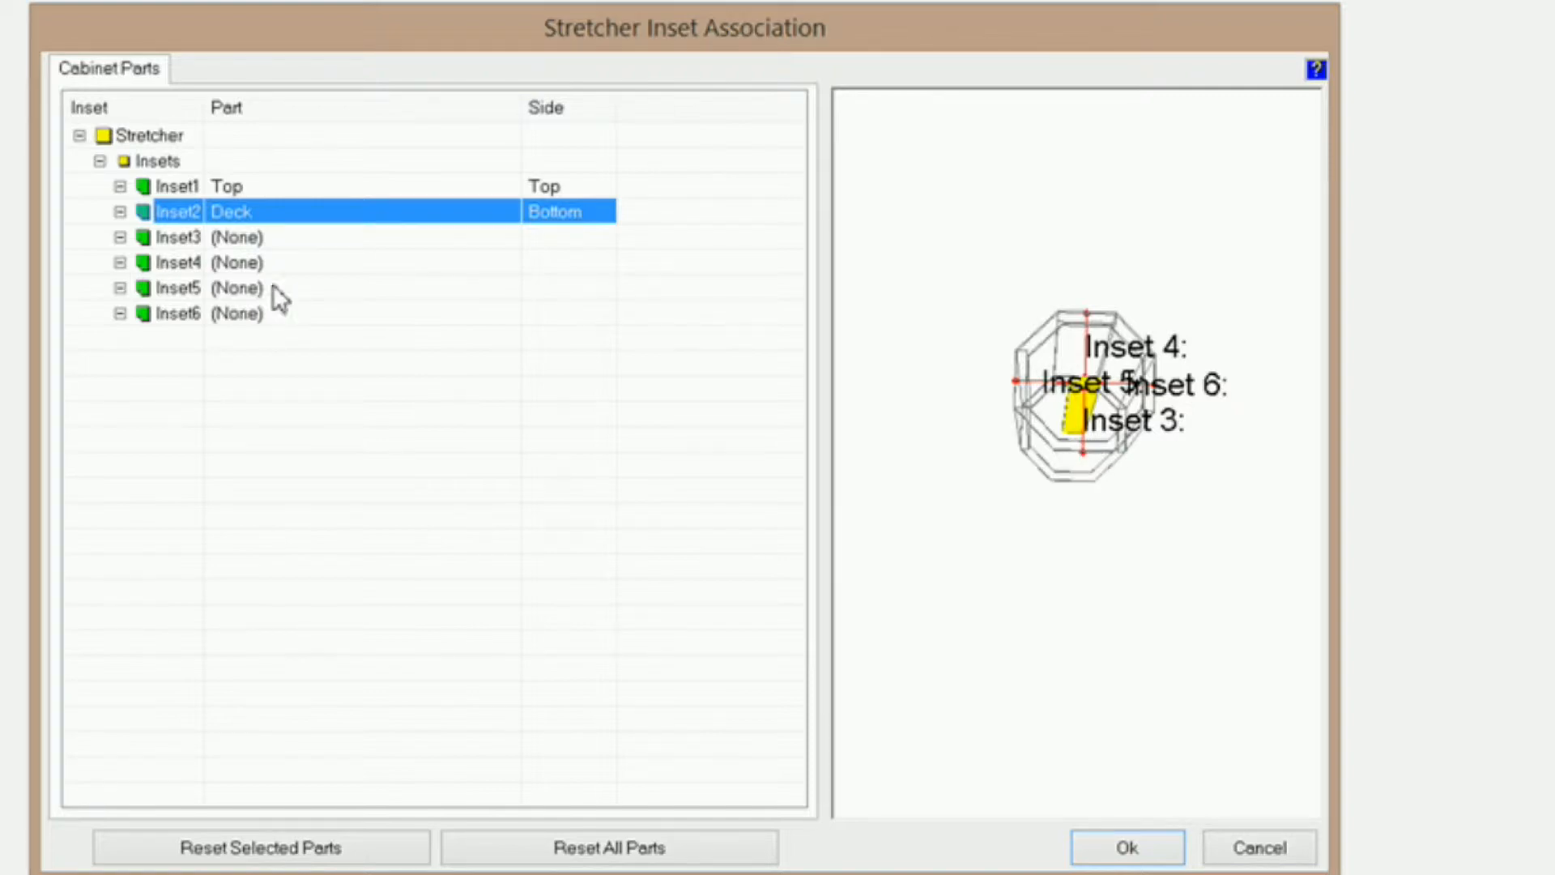
{"action": "left_click", "coordinate": [235, 239]}
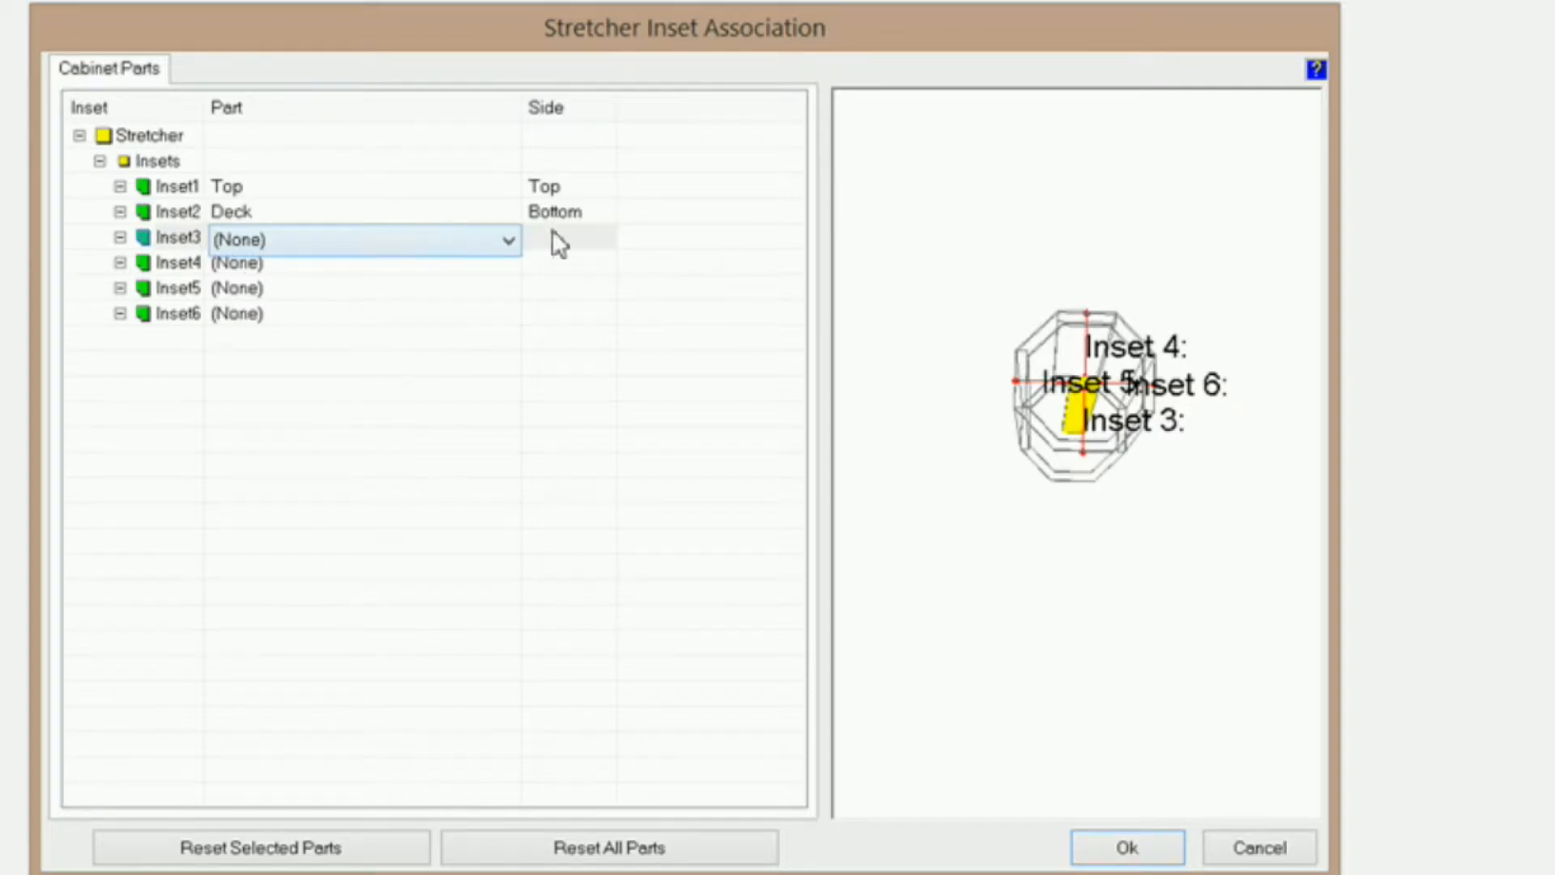
{"action": "left_click", "coordinate": [507, 240]}
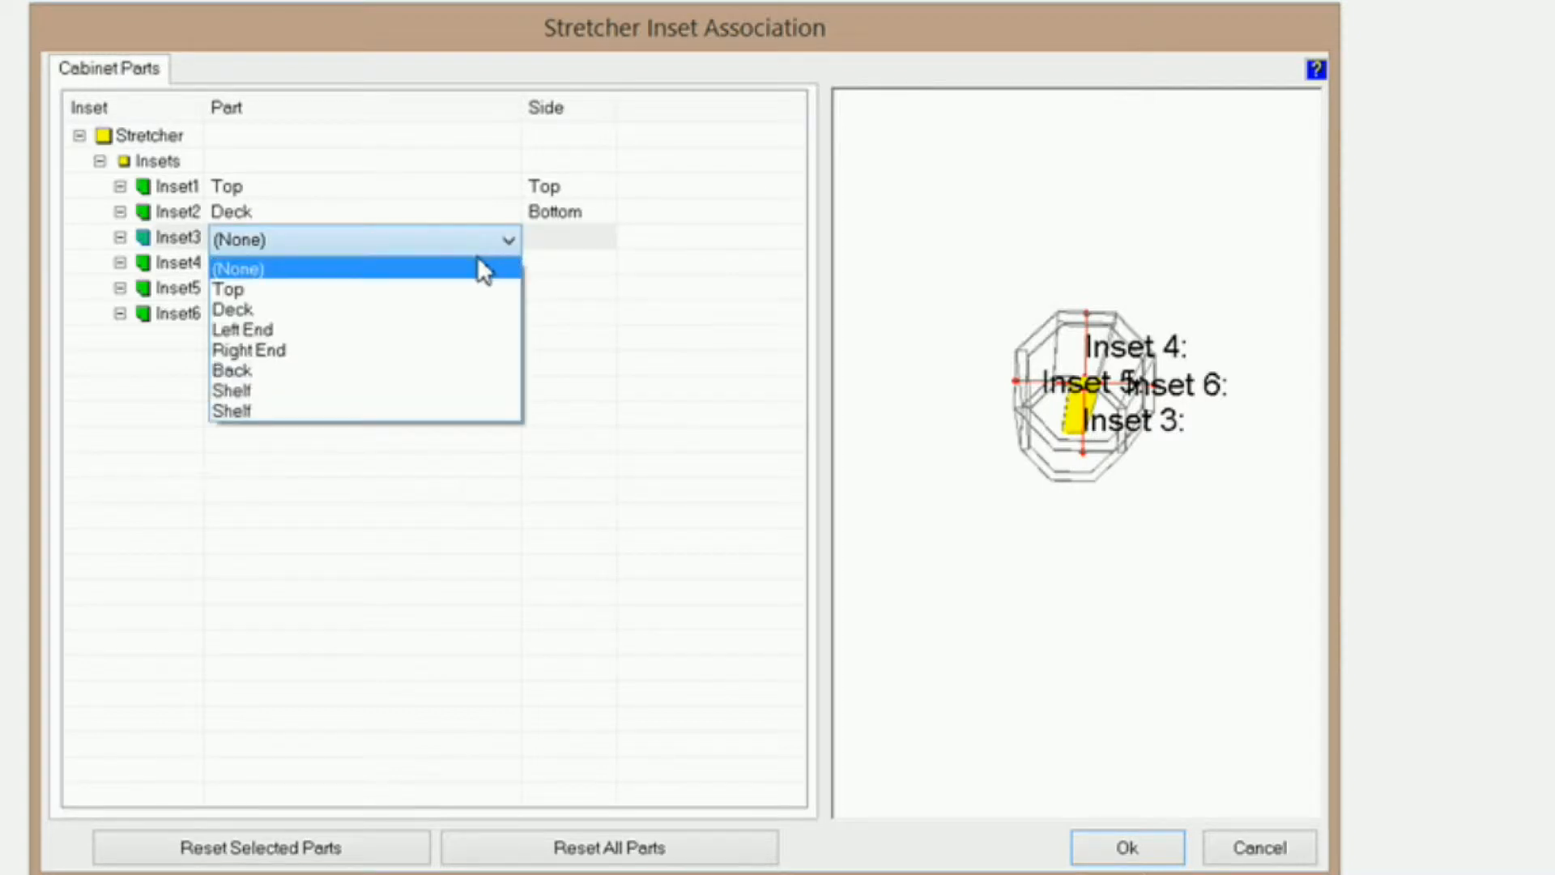
{"action": "left_click", "coordinate": [425, 289]}
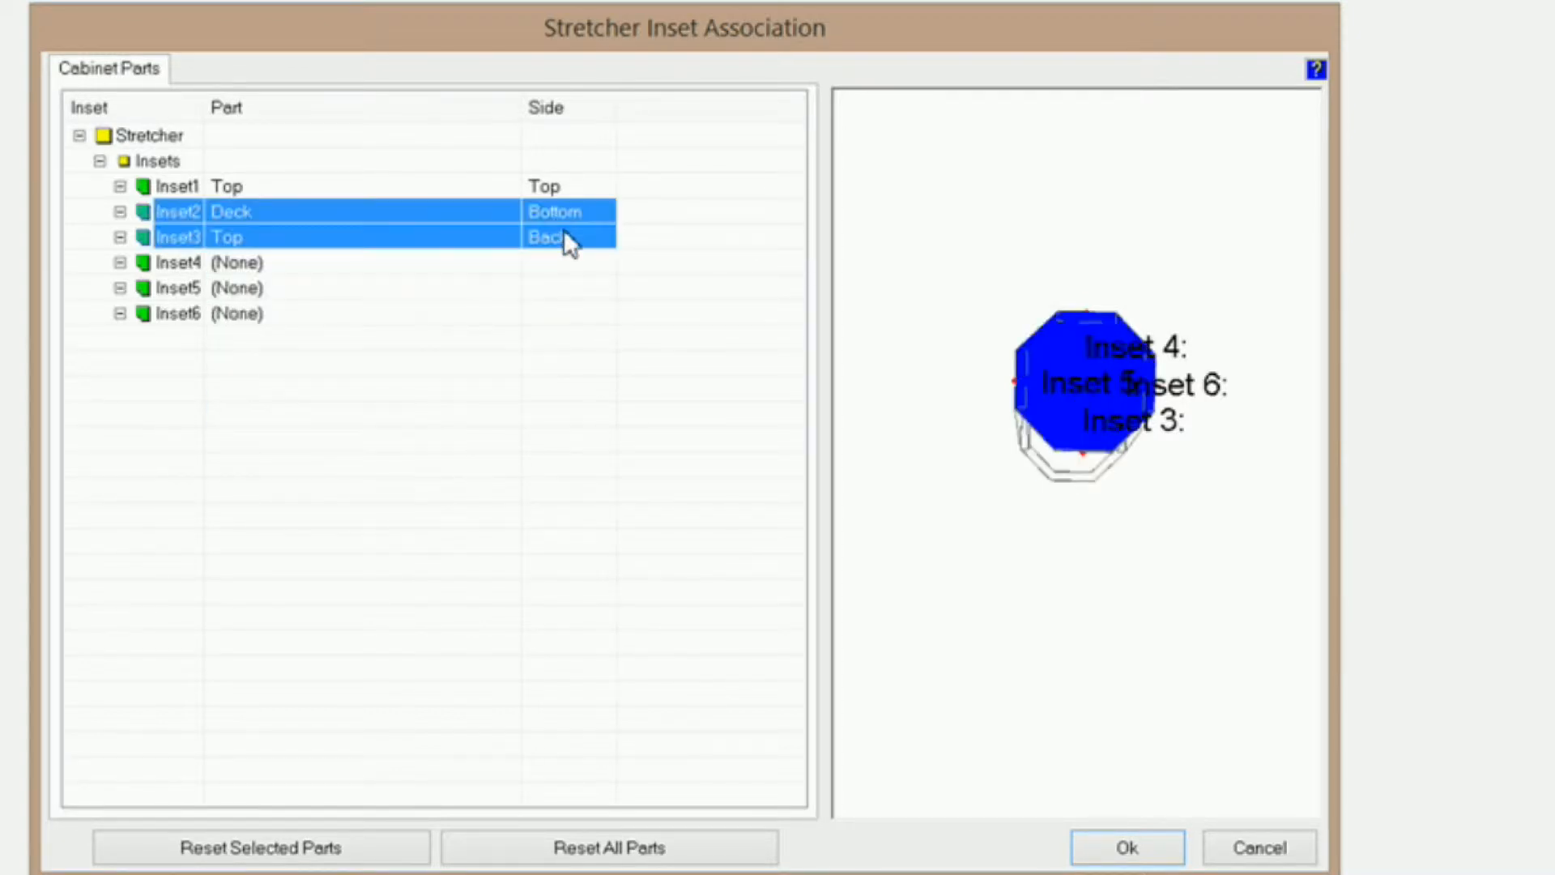
{"action": "left_click", "coordinate": [574, 236]}
{"action": "left_click", "coordinate": [605, 241]}
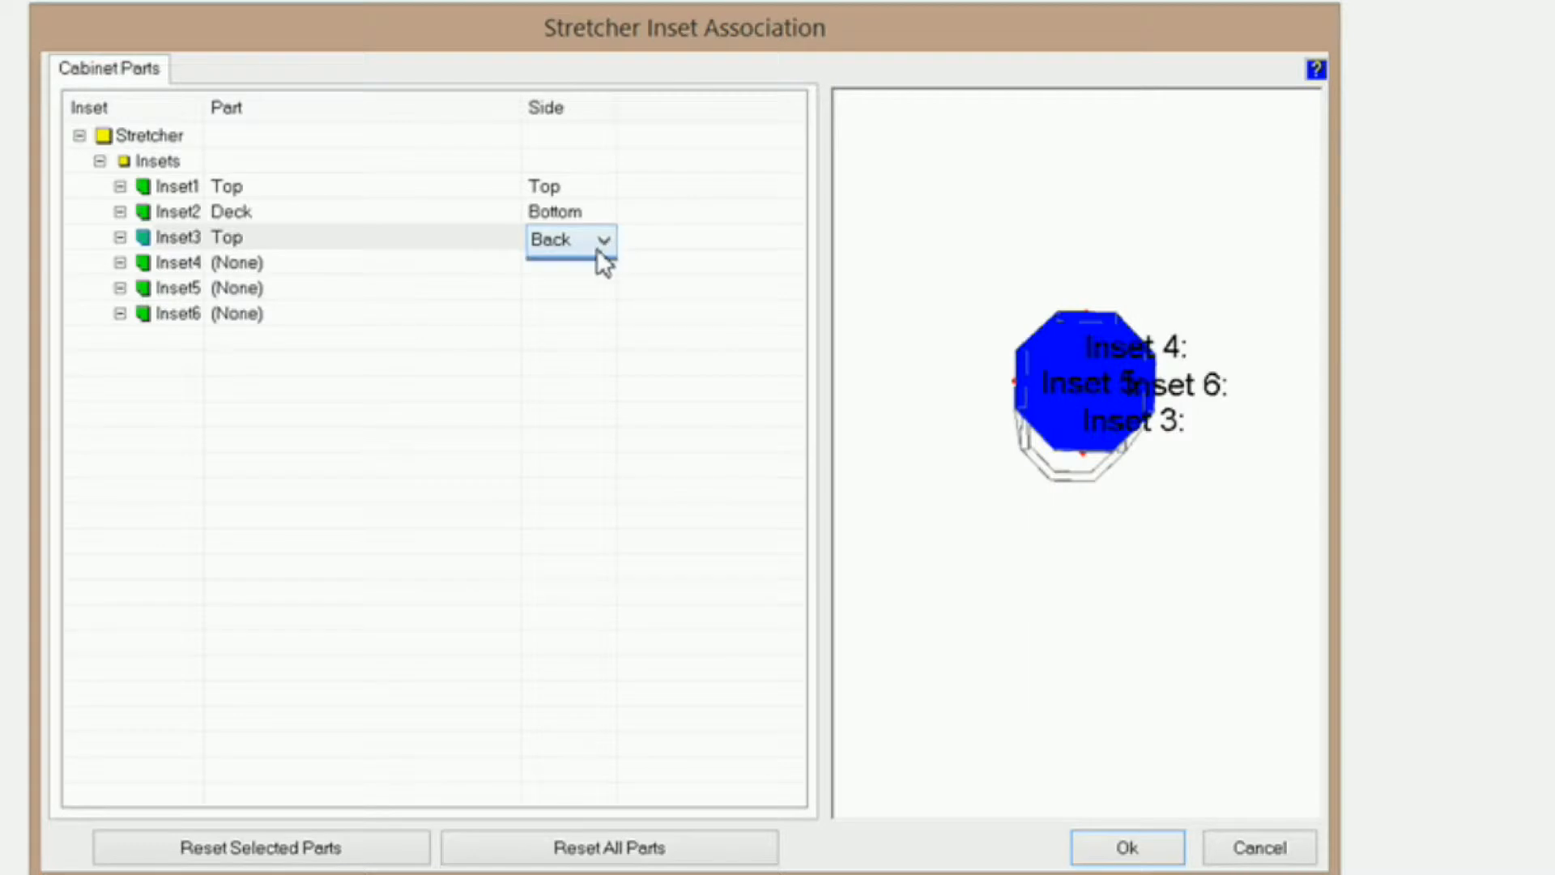
{"action": "left_click", "coordinate": [576, 266]}
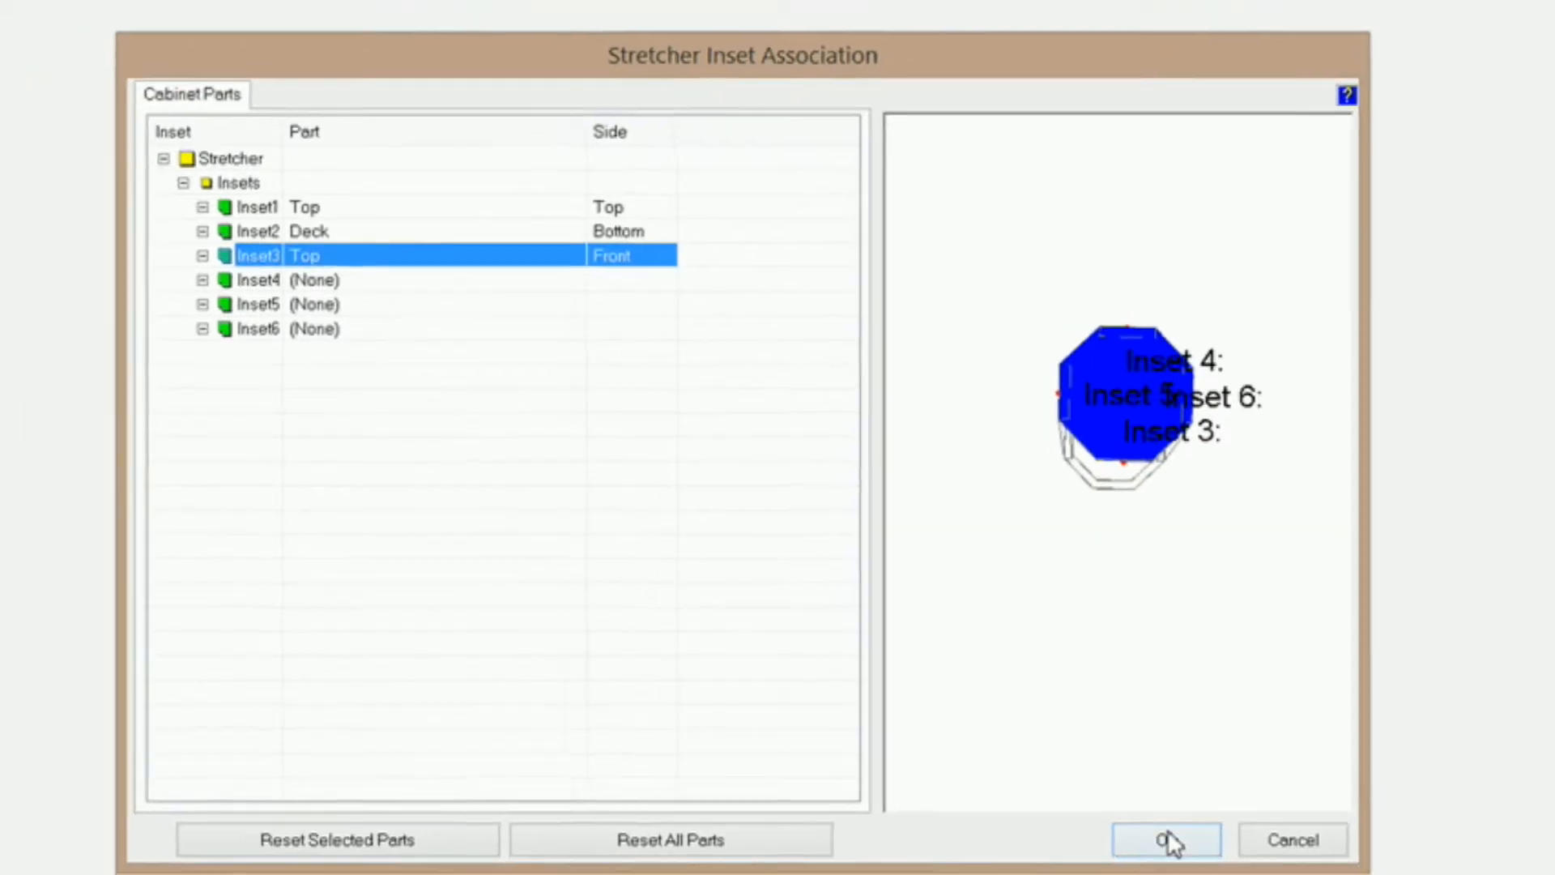
{"action": "left_click", "coordinate": [1127, 846]}
Step: Set the stretcher's Inset 1 and Inset 2 to 0 and lock both
{"action": "left_click_drag", "start_coordinate": [776, 503], "coordinate": [703, 392]}
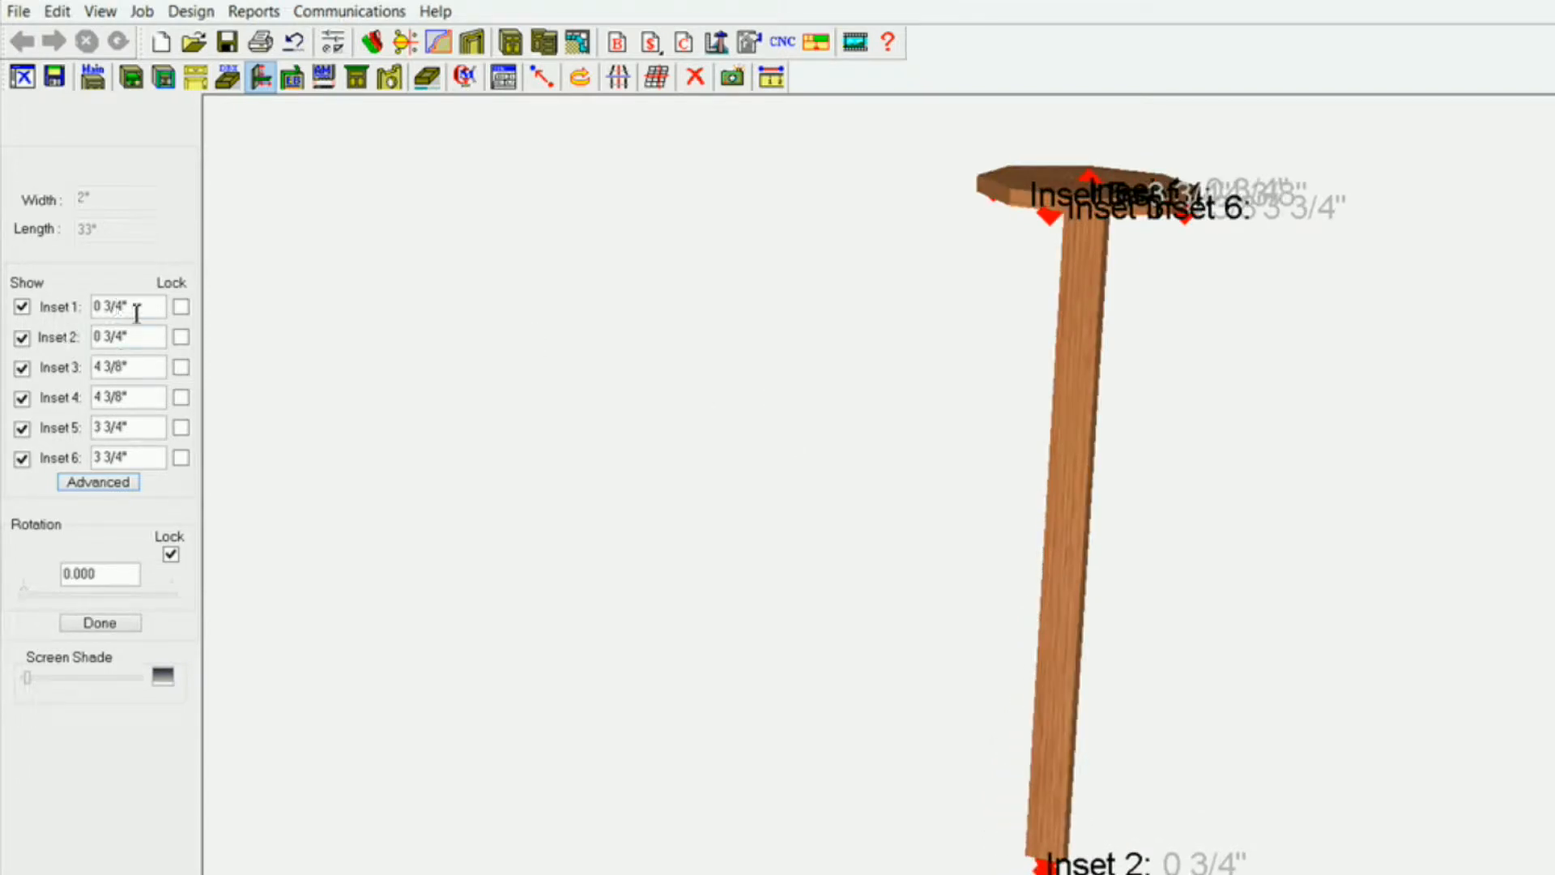
{"action": "double_click", "coordinate": [143, 306]}
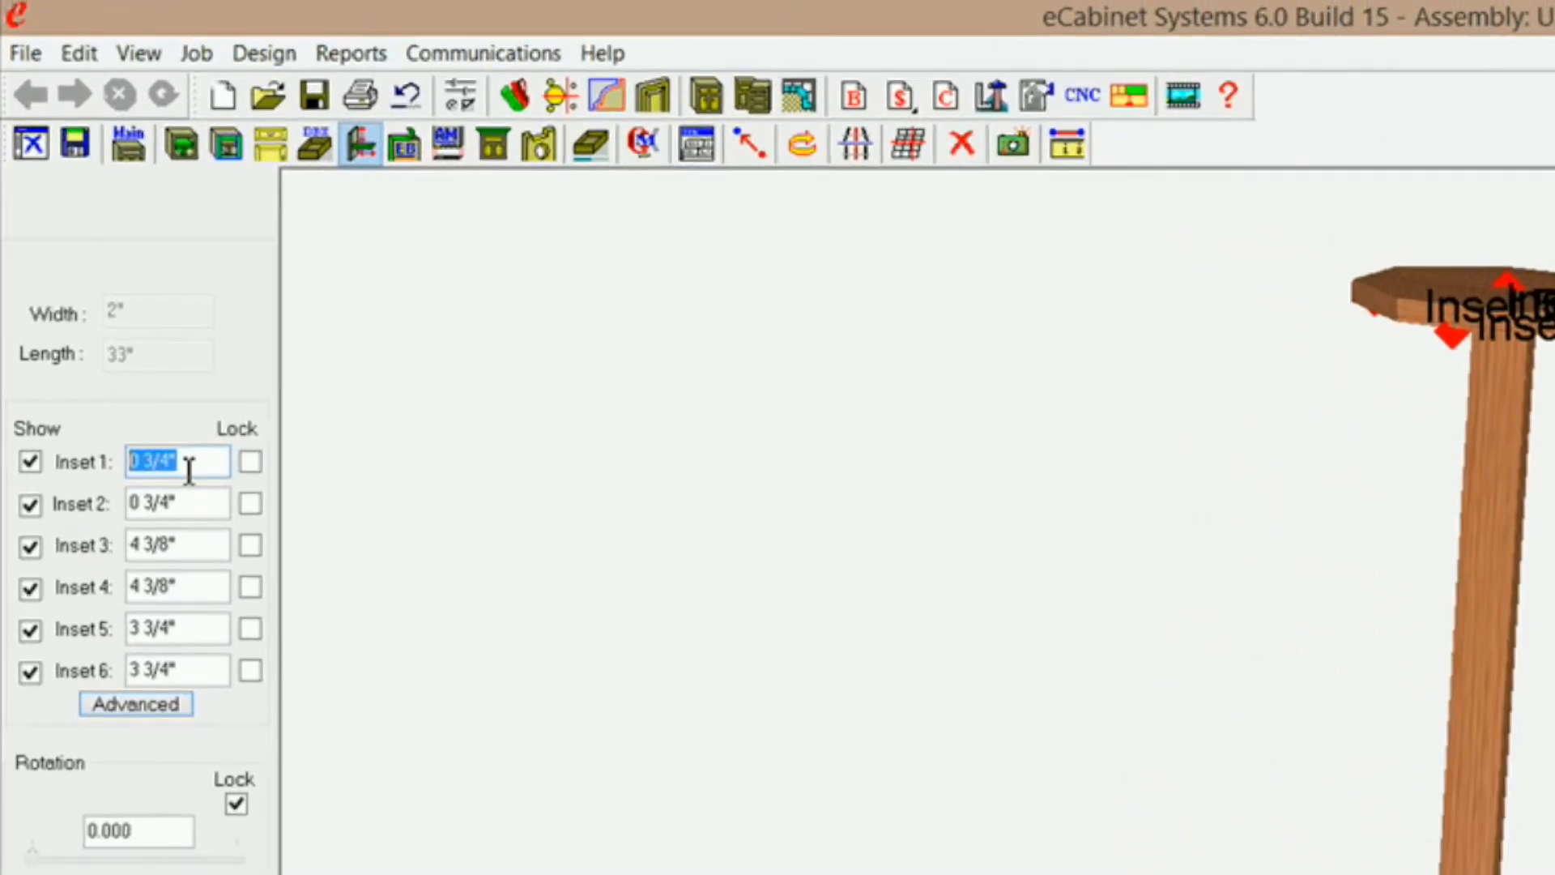
{"action": "type", "text": "0"}
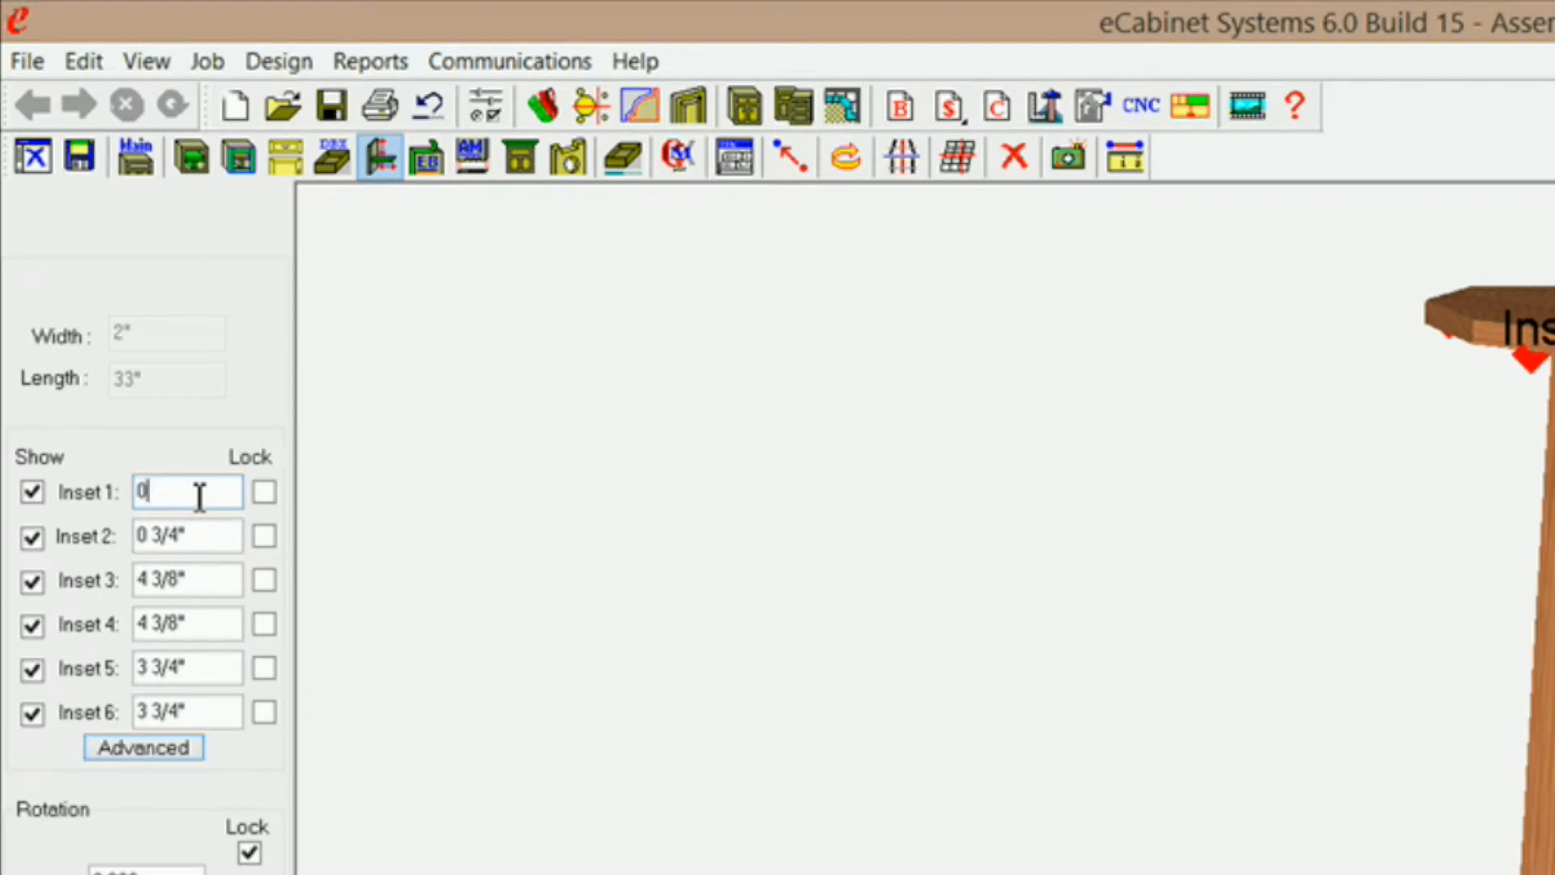
{"action": "left_click", "coordinate": [265, 494]}
{"action": "left_click_drag", "start_coordinate": [212, 527], "coordinate": [19, 528]}
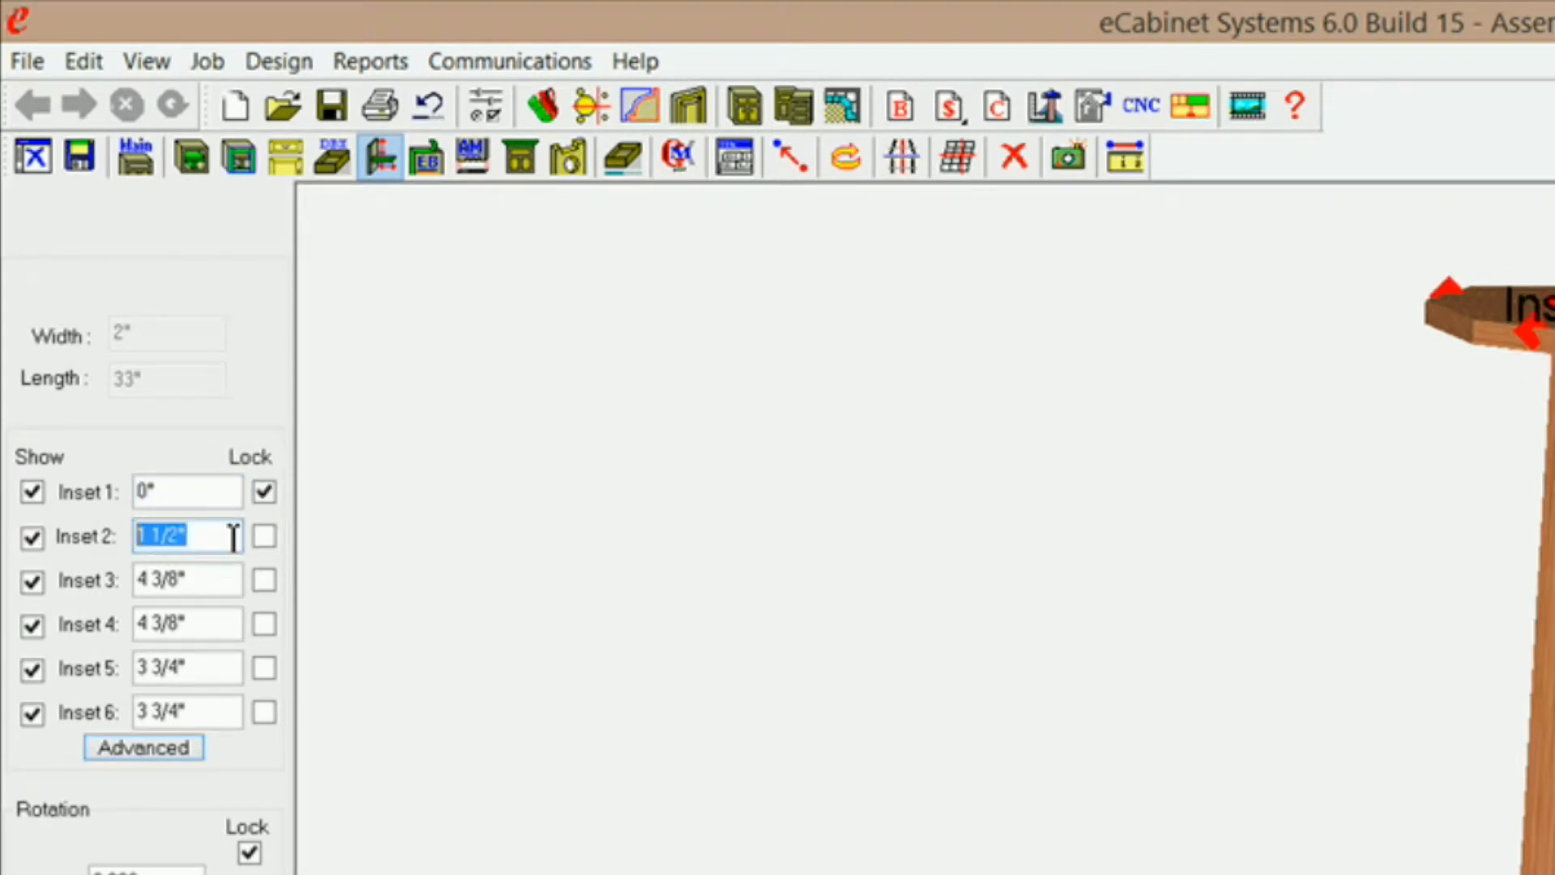
{"action": "type", "text": "0"}
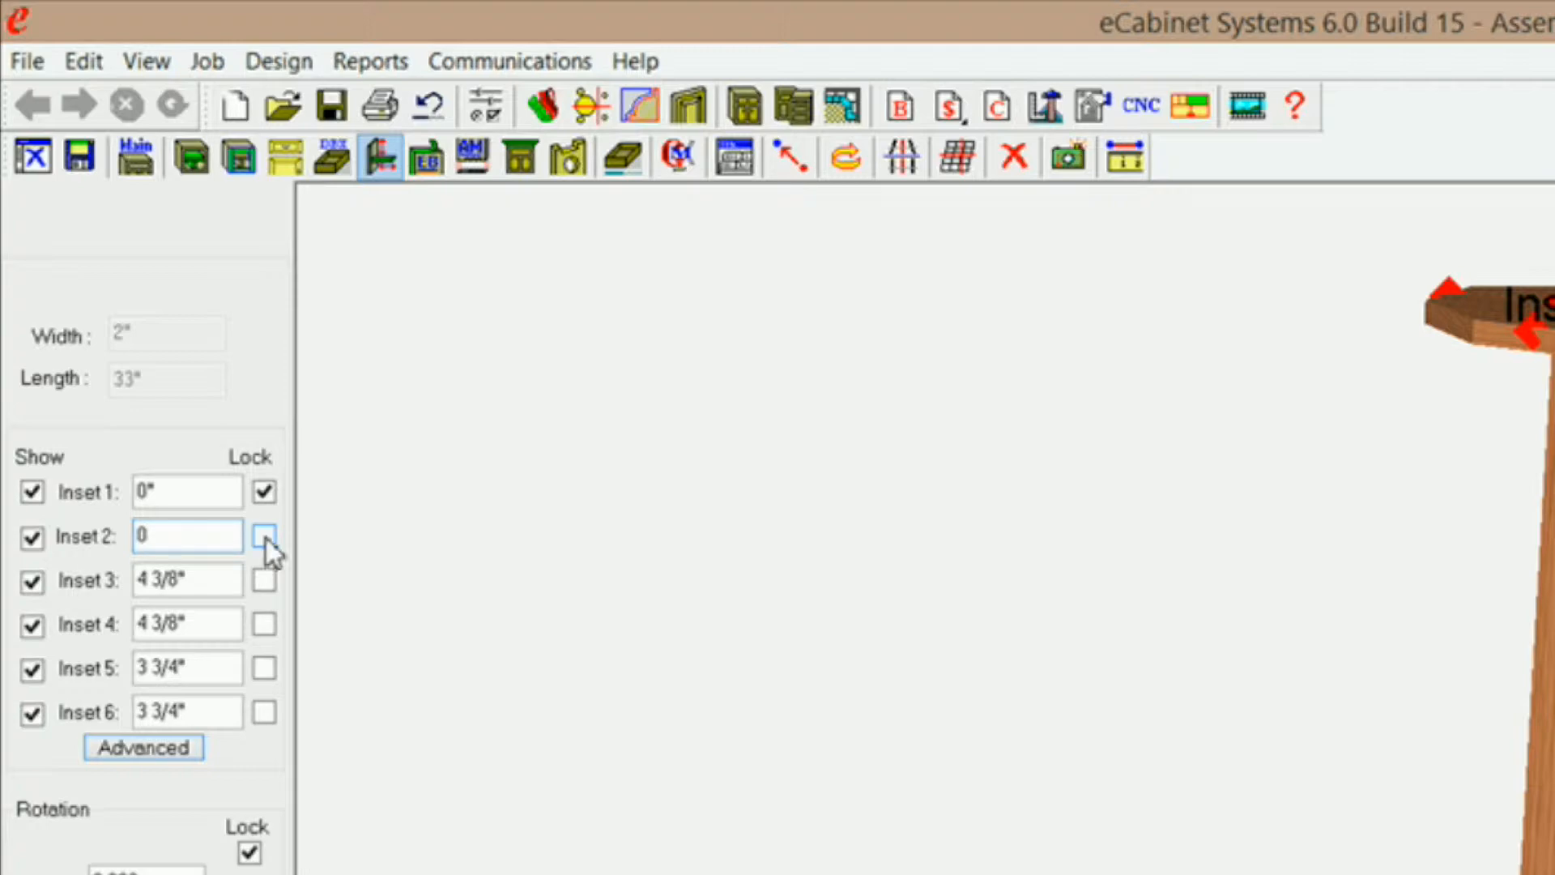
{"action": "left_click", "coordinate": [264, 537]}
Step: Set the centre stretcher's Inset 3 to 0 and lock it
{"action": "left_click_drag", "start_coordinate": [205, 579], "coordinate": [64, 581]}
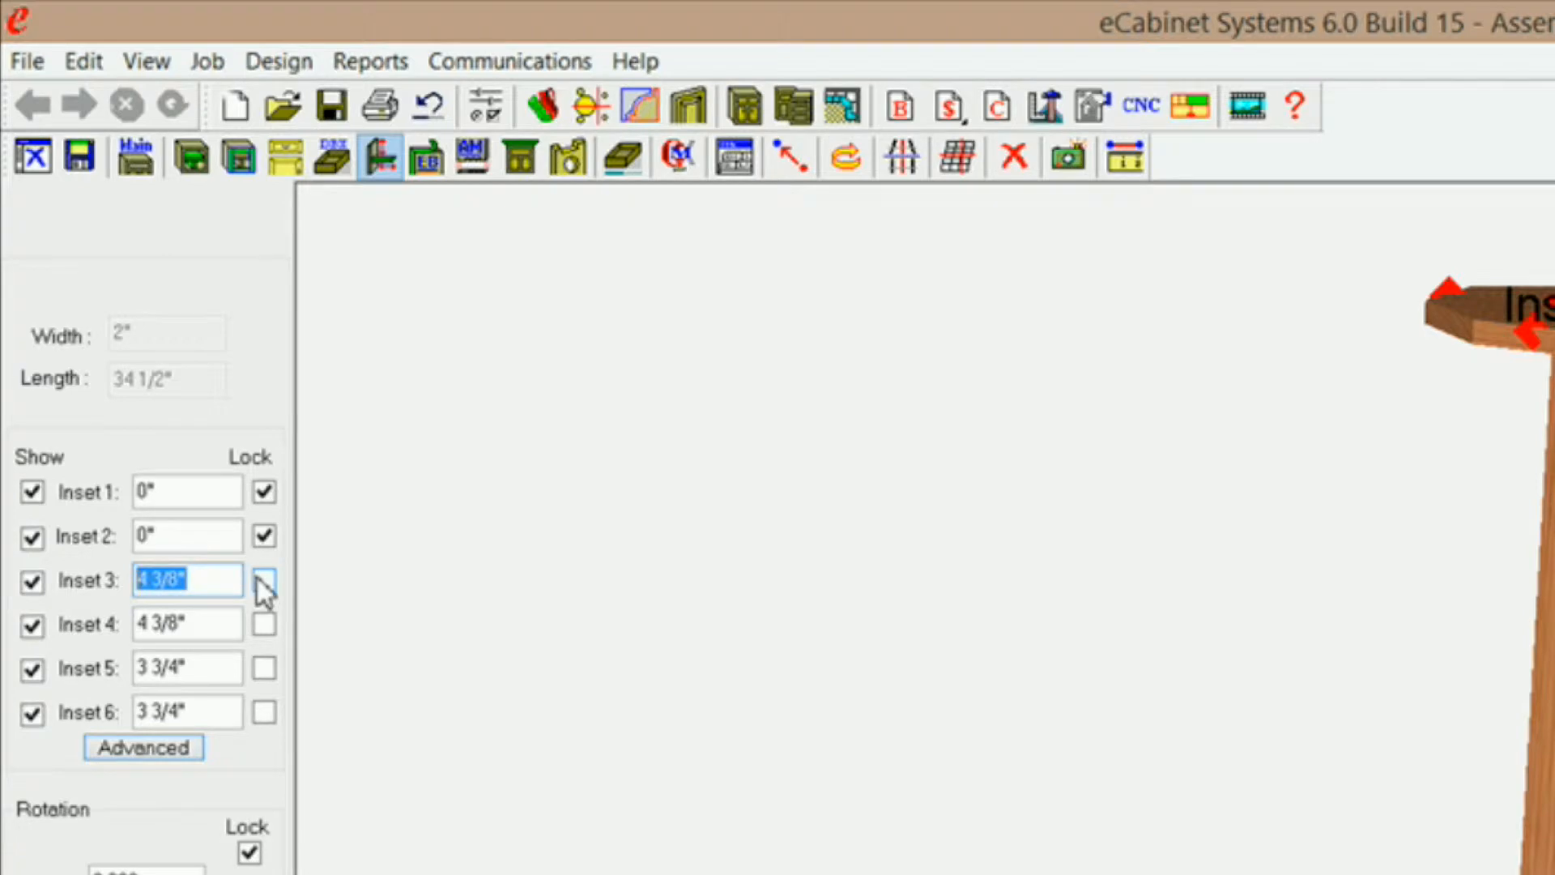
{"action": "type", "text": "0"}
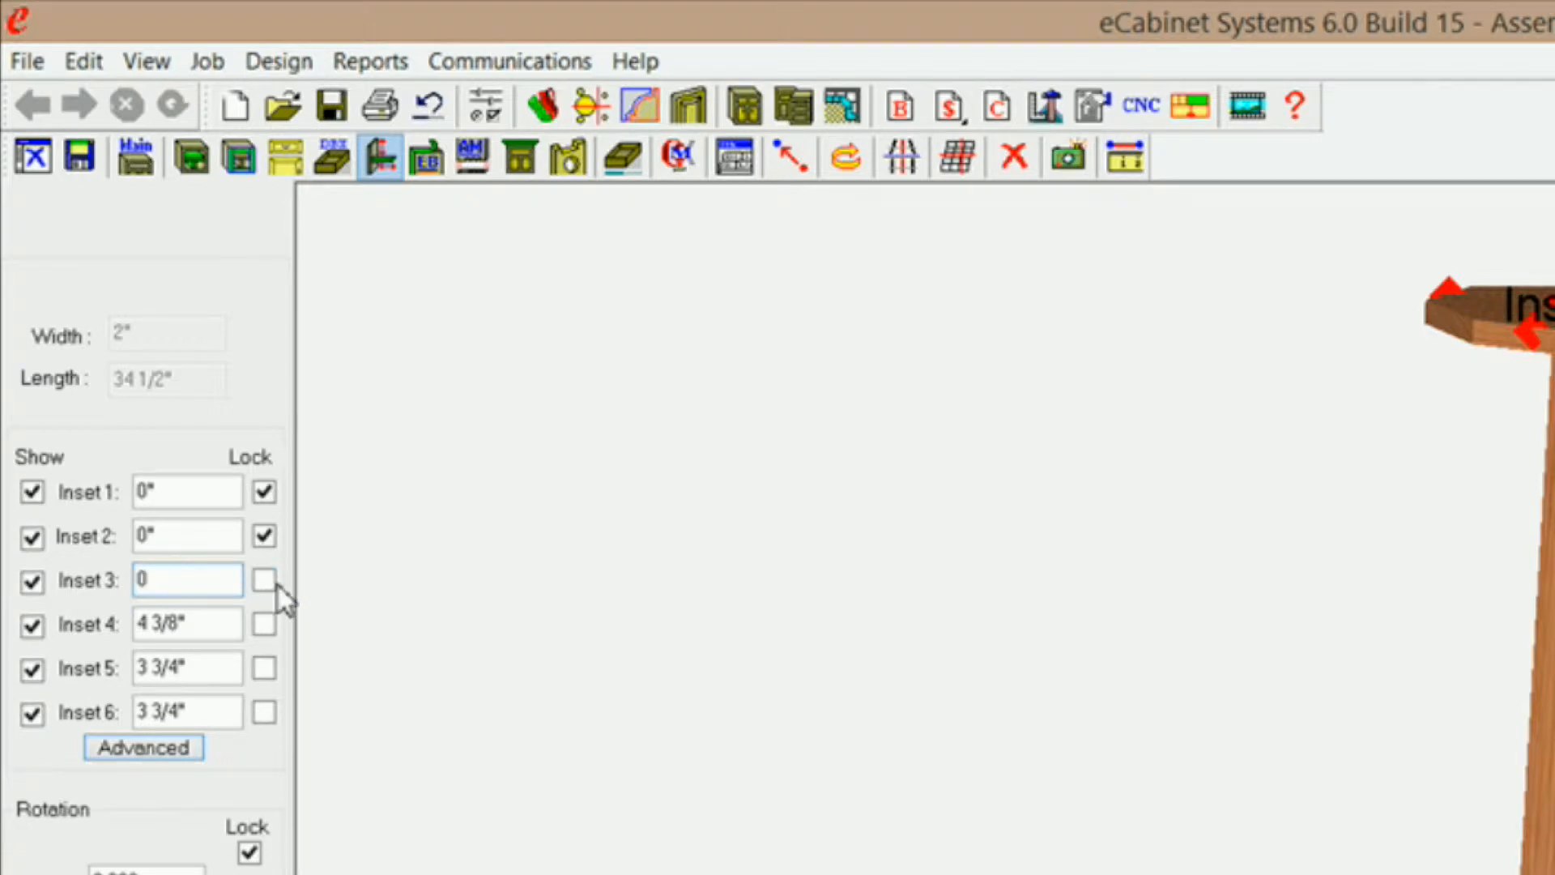
{"action": "key", "text": "Return"}
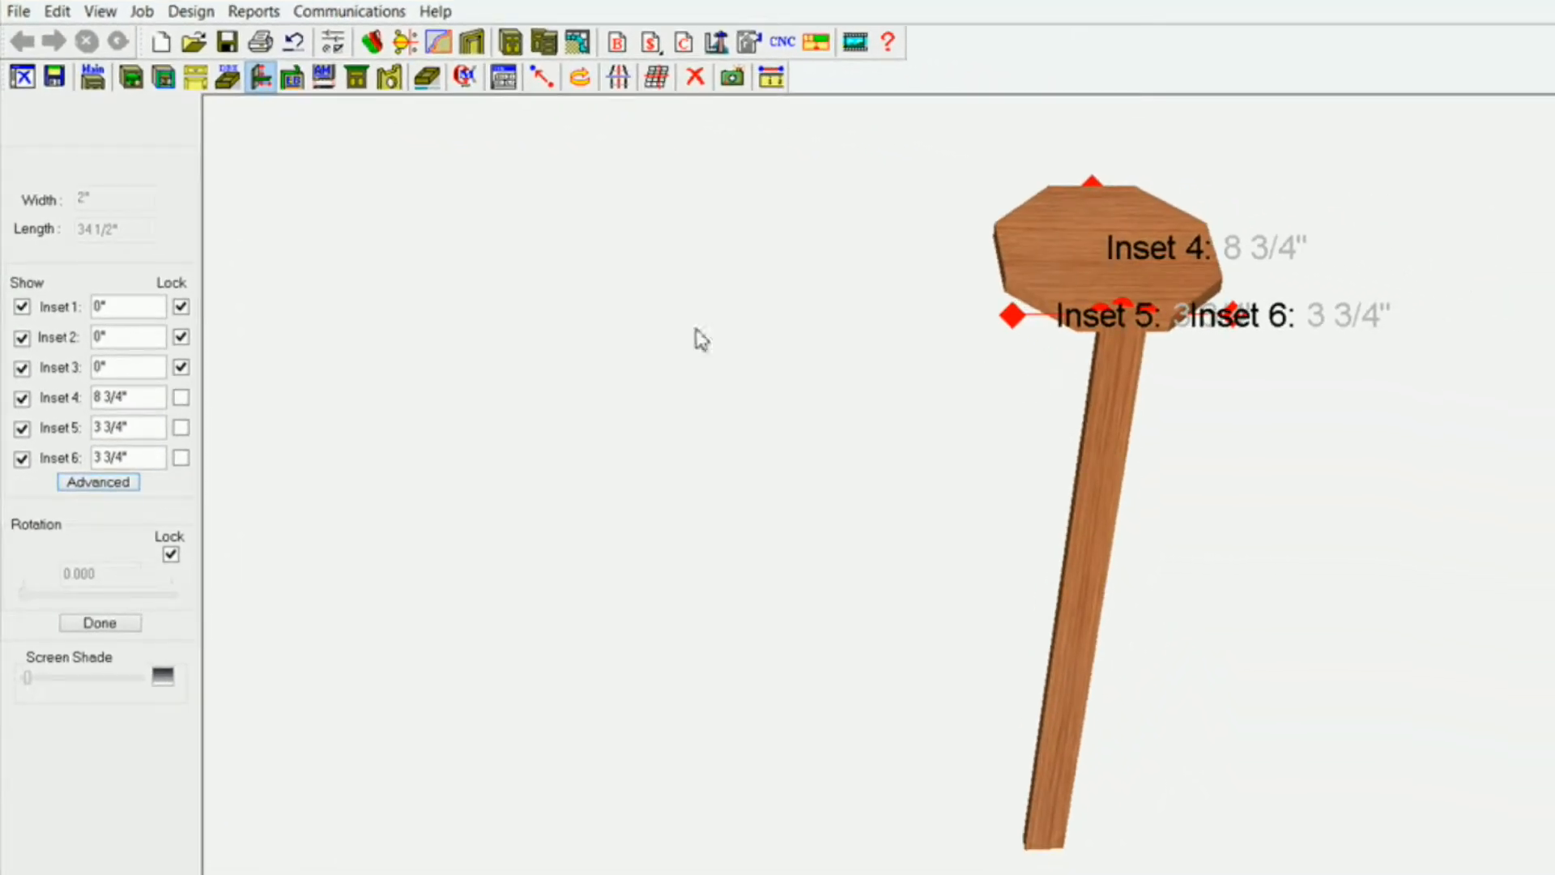
Step: Open the stretcher's inset associations and associate Inset 6 with the Right side of the Back
{"action": "left_click", "coordinate": [120, 486]}
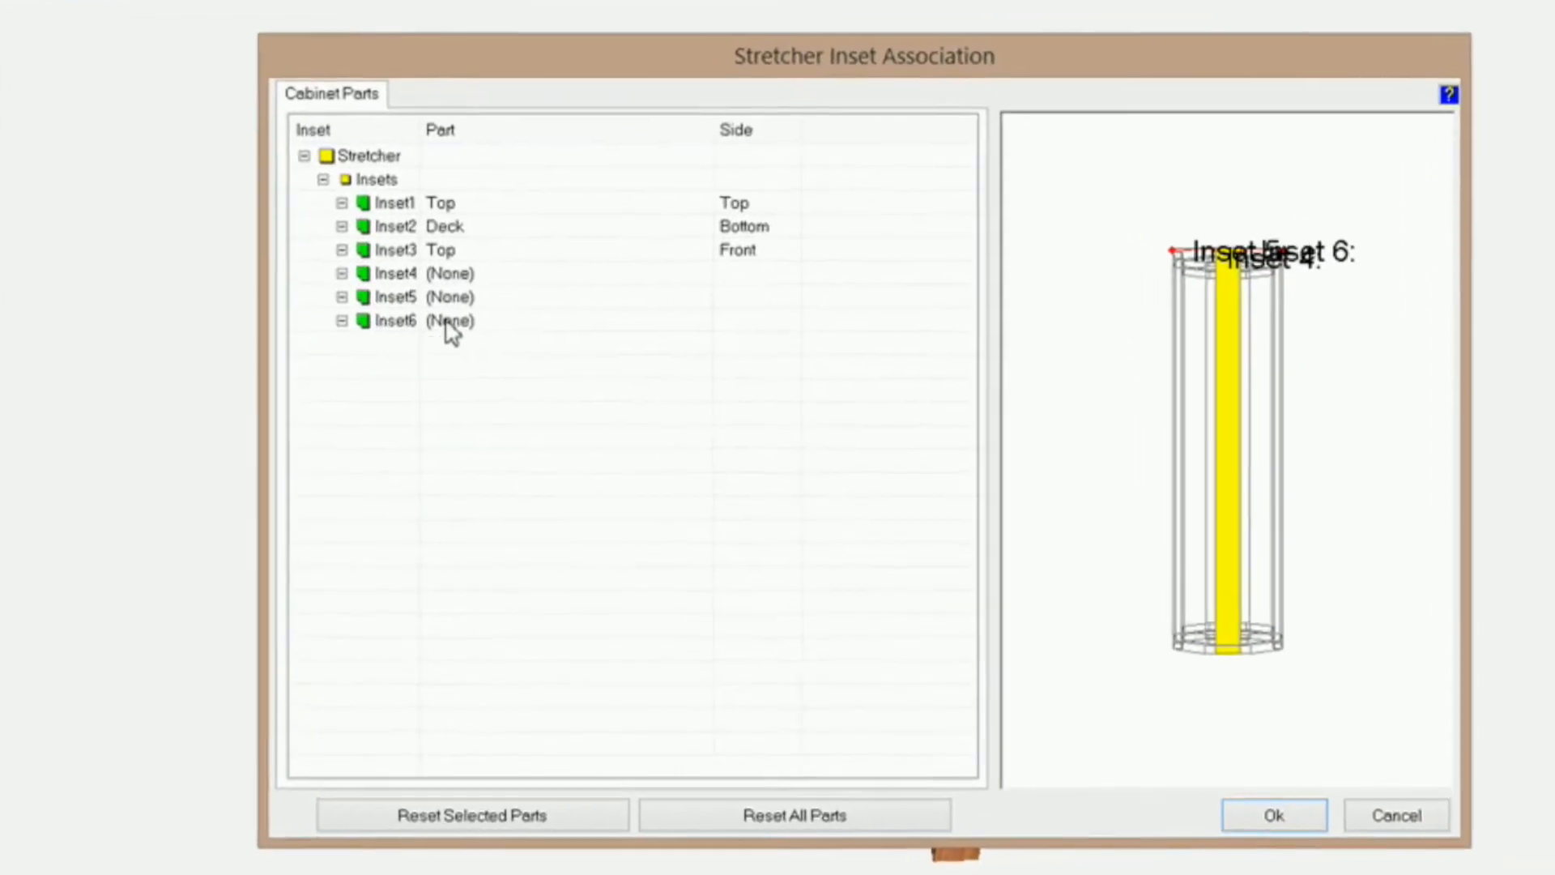
{"action": "left_click", "coordinate": [696, 324]}
{"action": "left_click", "coordinate": [702, 324]}
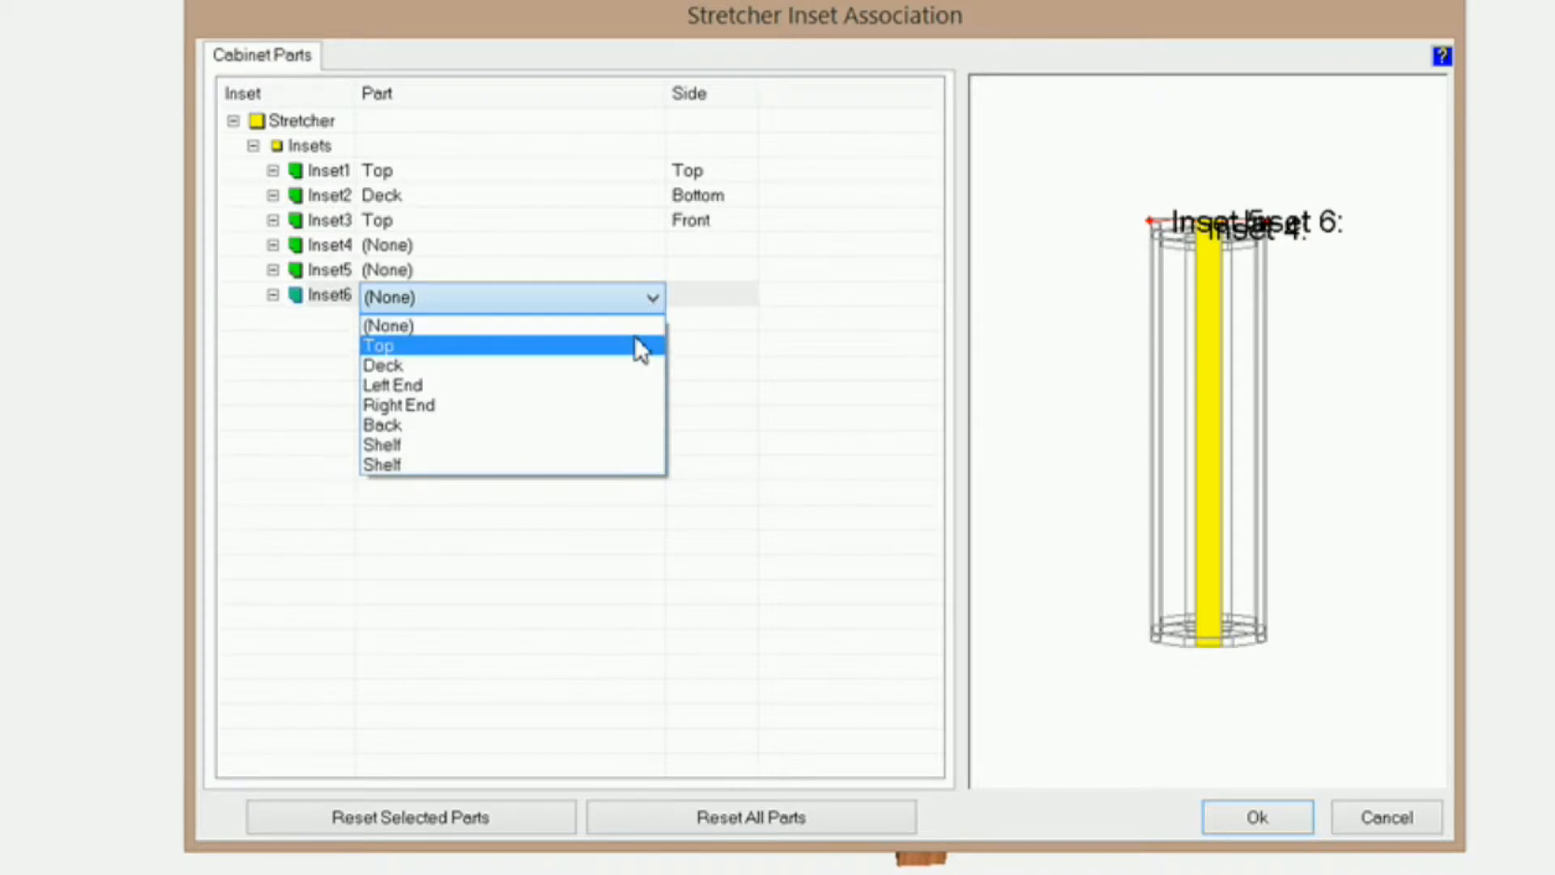
{"action": "left_click", "coordinate": [550, 427]}
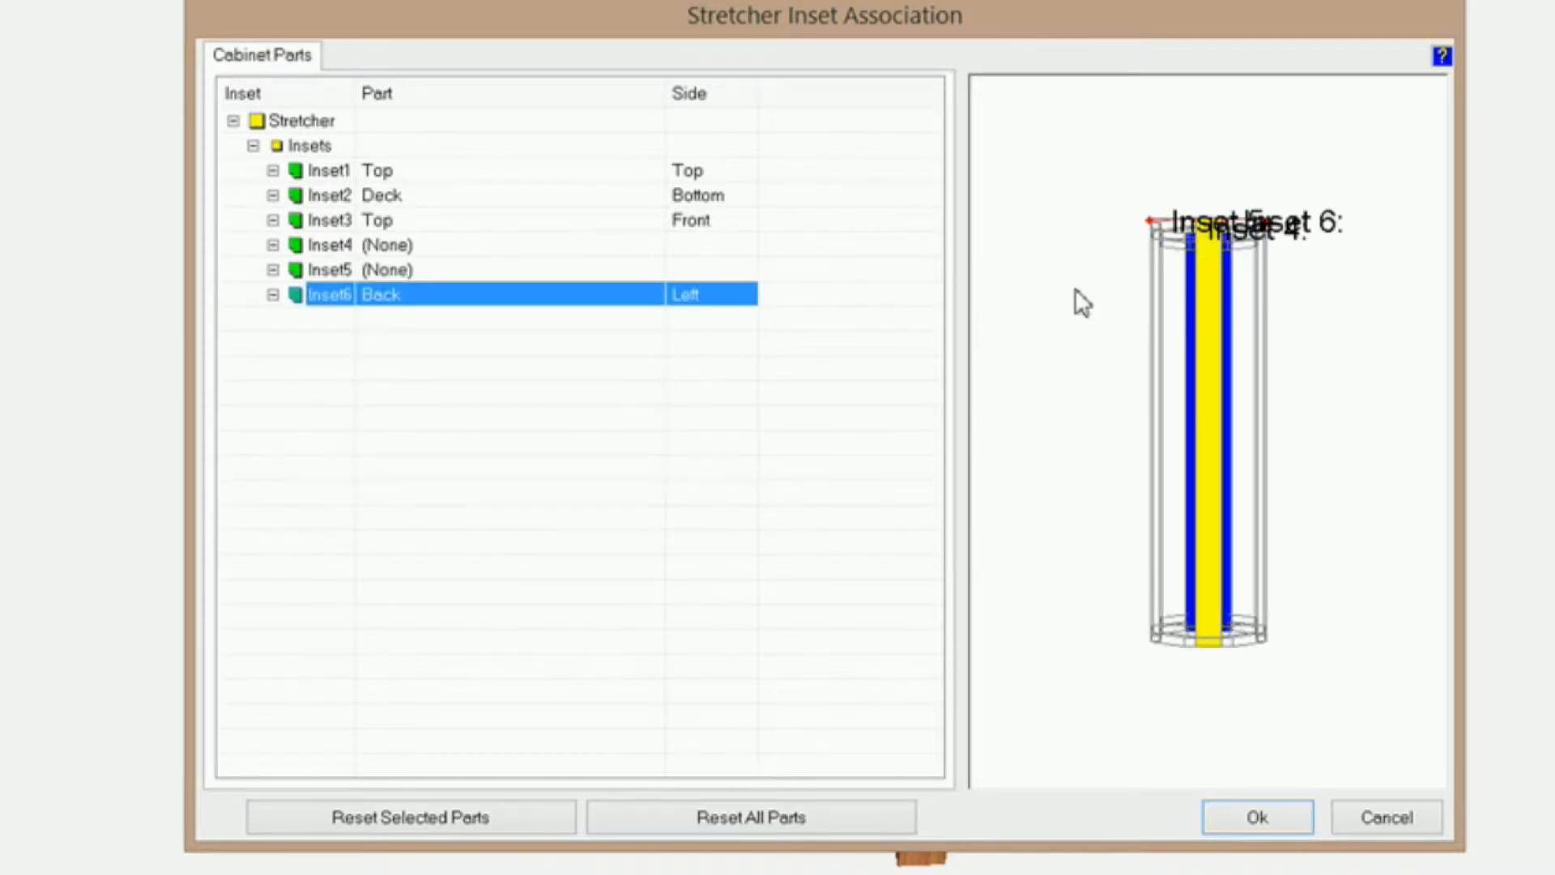
{"action": "left_click", "coordinate": [705, 298]}
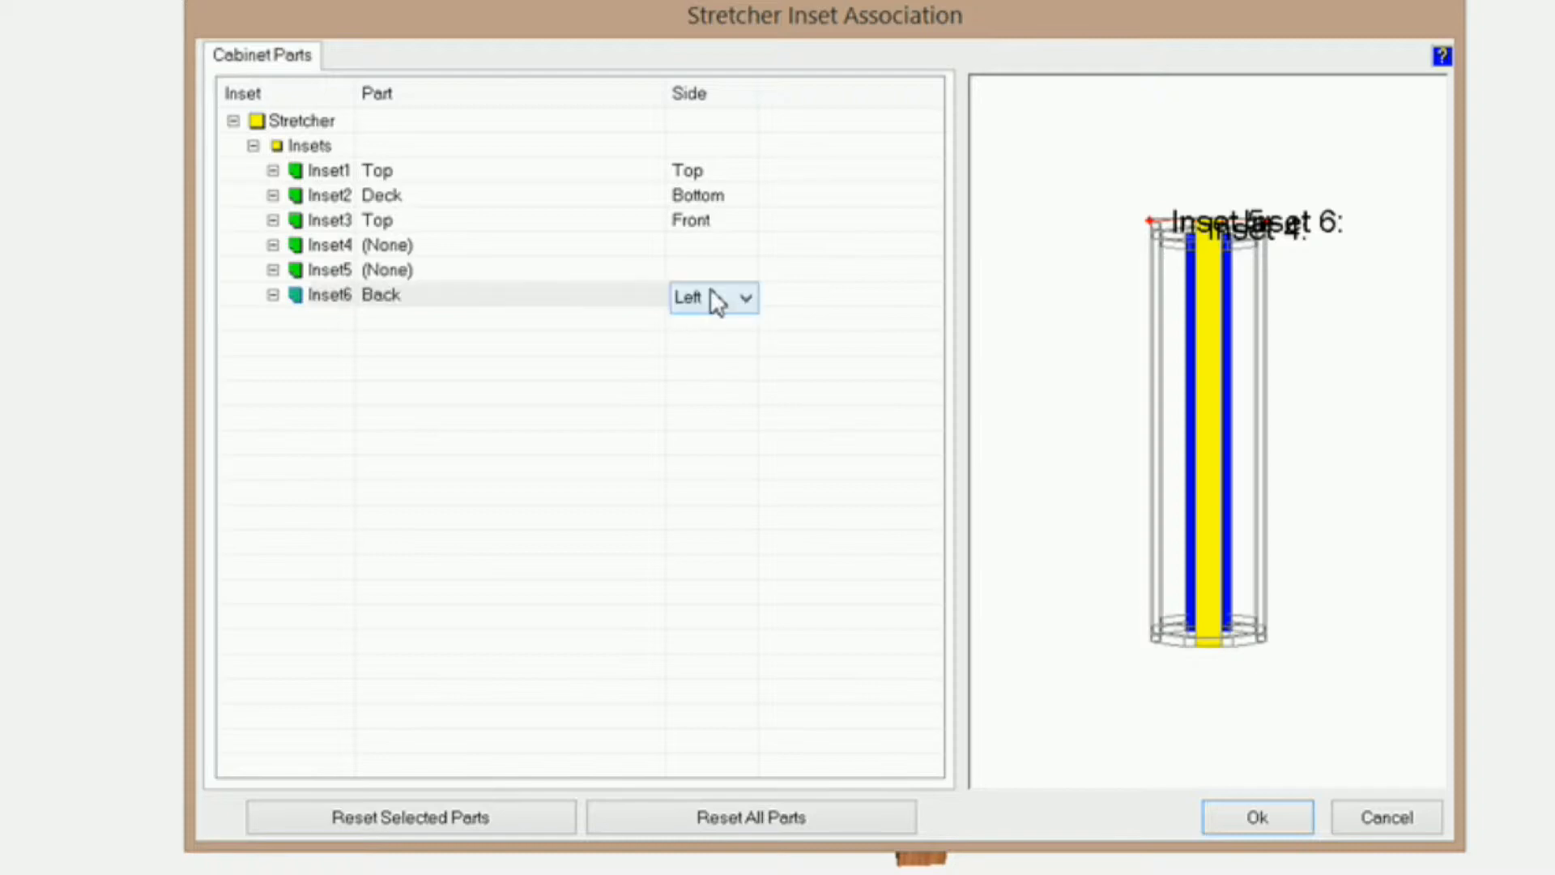
{"action": "left_click", "coordinate": [746, 301]}
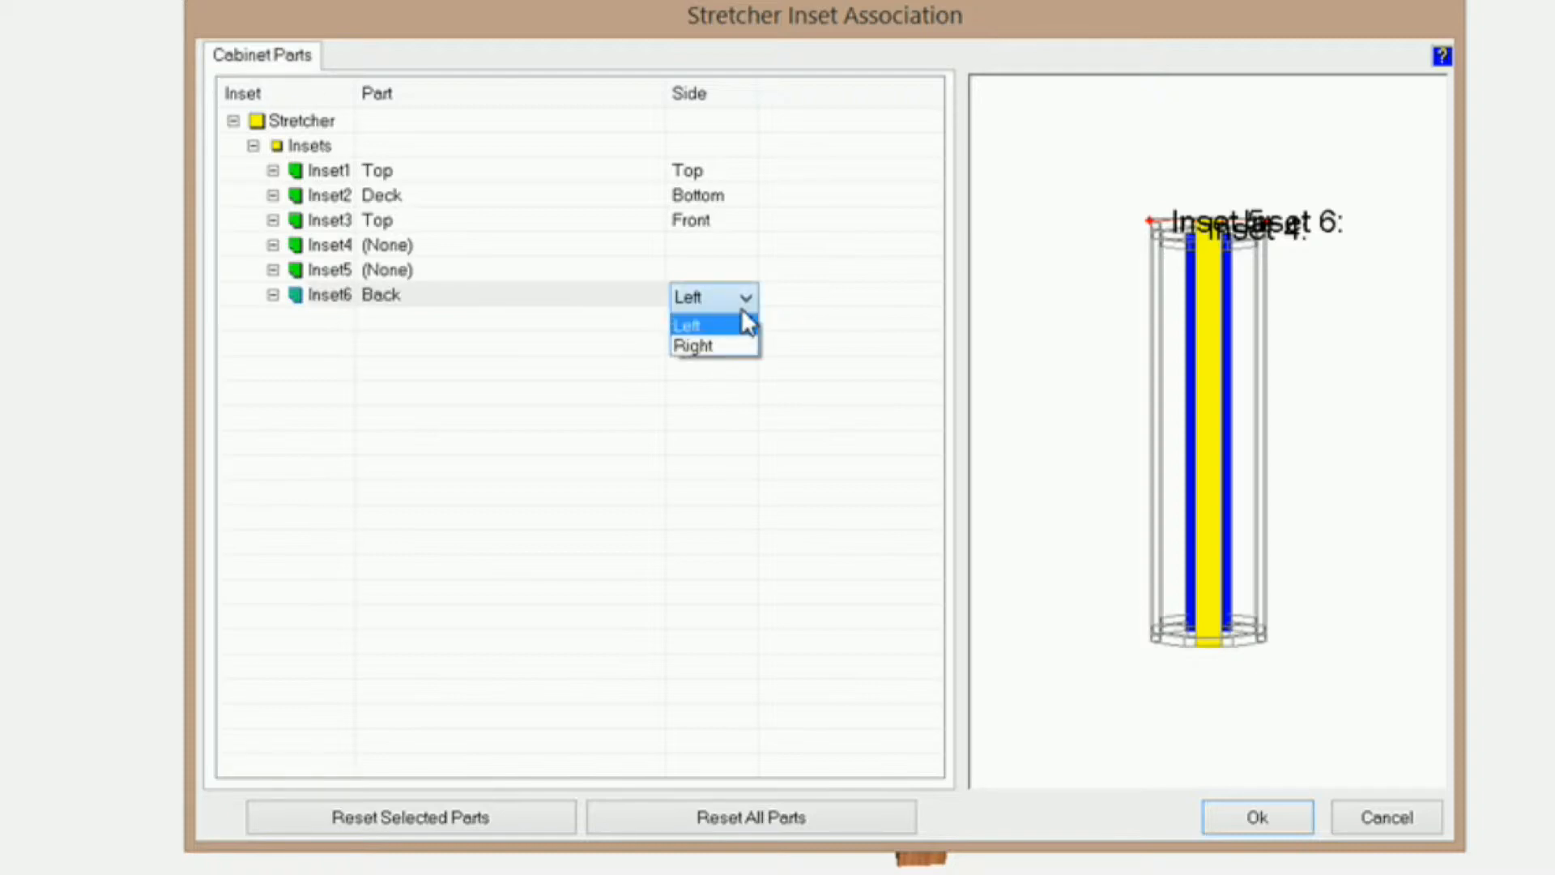
{"action": "left_click", "coordinate": [724, 347]}
Step: Associate the stretcher's Inset 5 with the Left side of the Back and accept the inset associations
{"action": "left_click", "coordinate": [369, 269]}
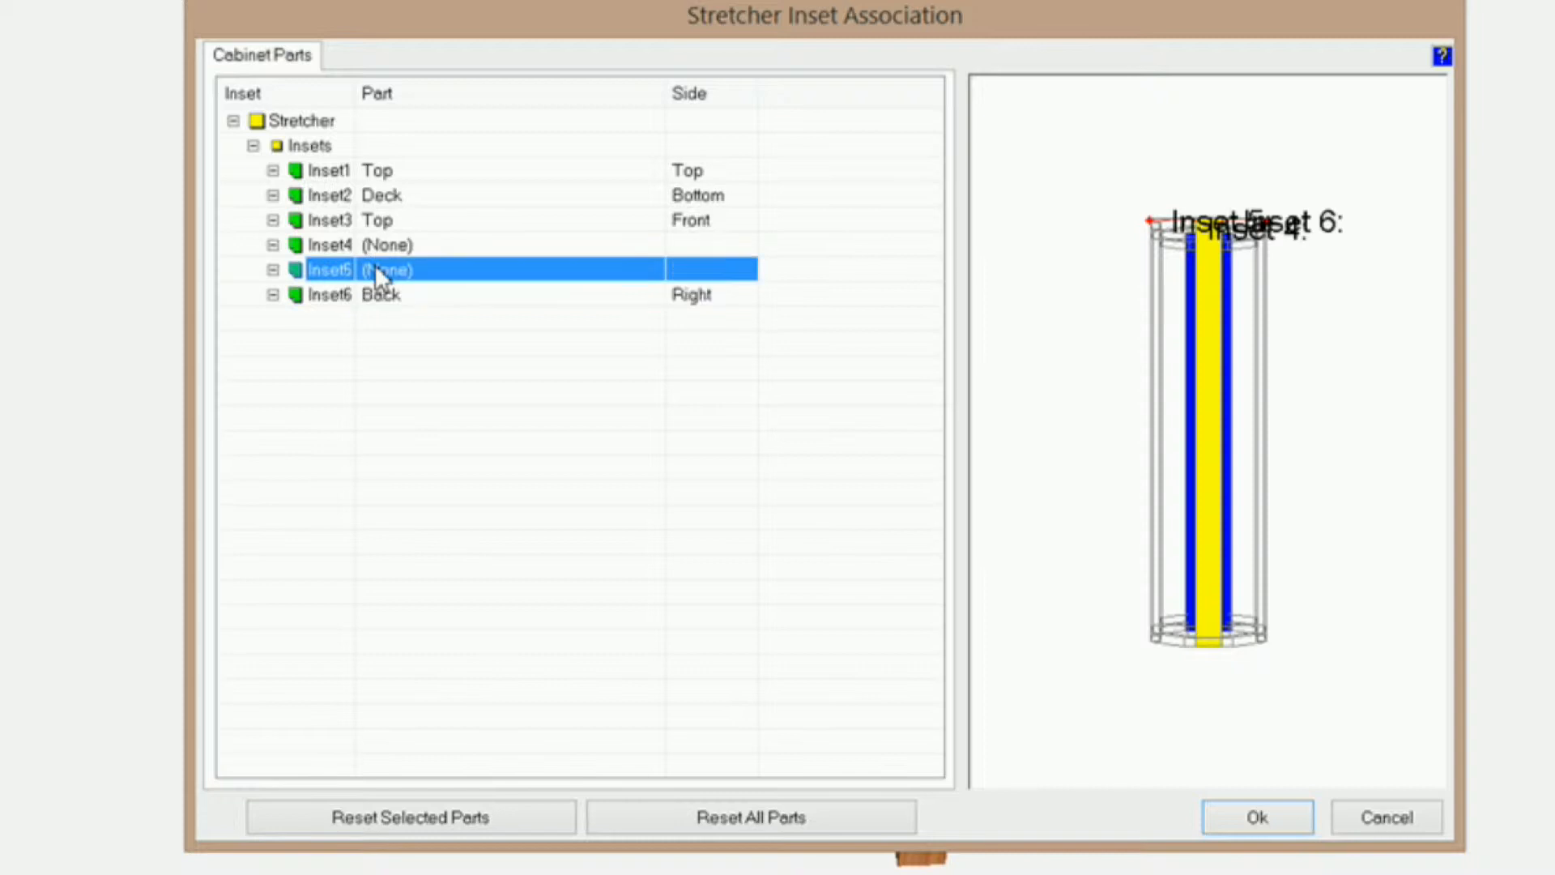
{"action": "left_click", "coordinate": [375, 271]}
{"action": "left_click", "coordinate": [652, 273]}
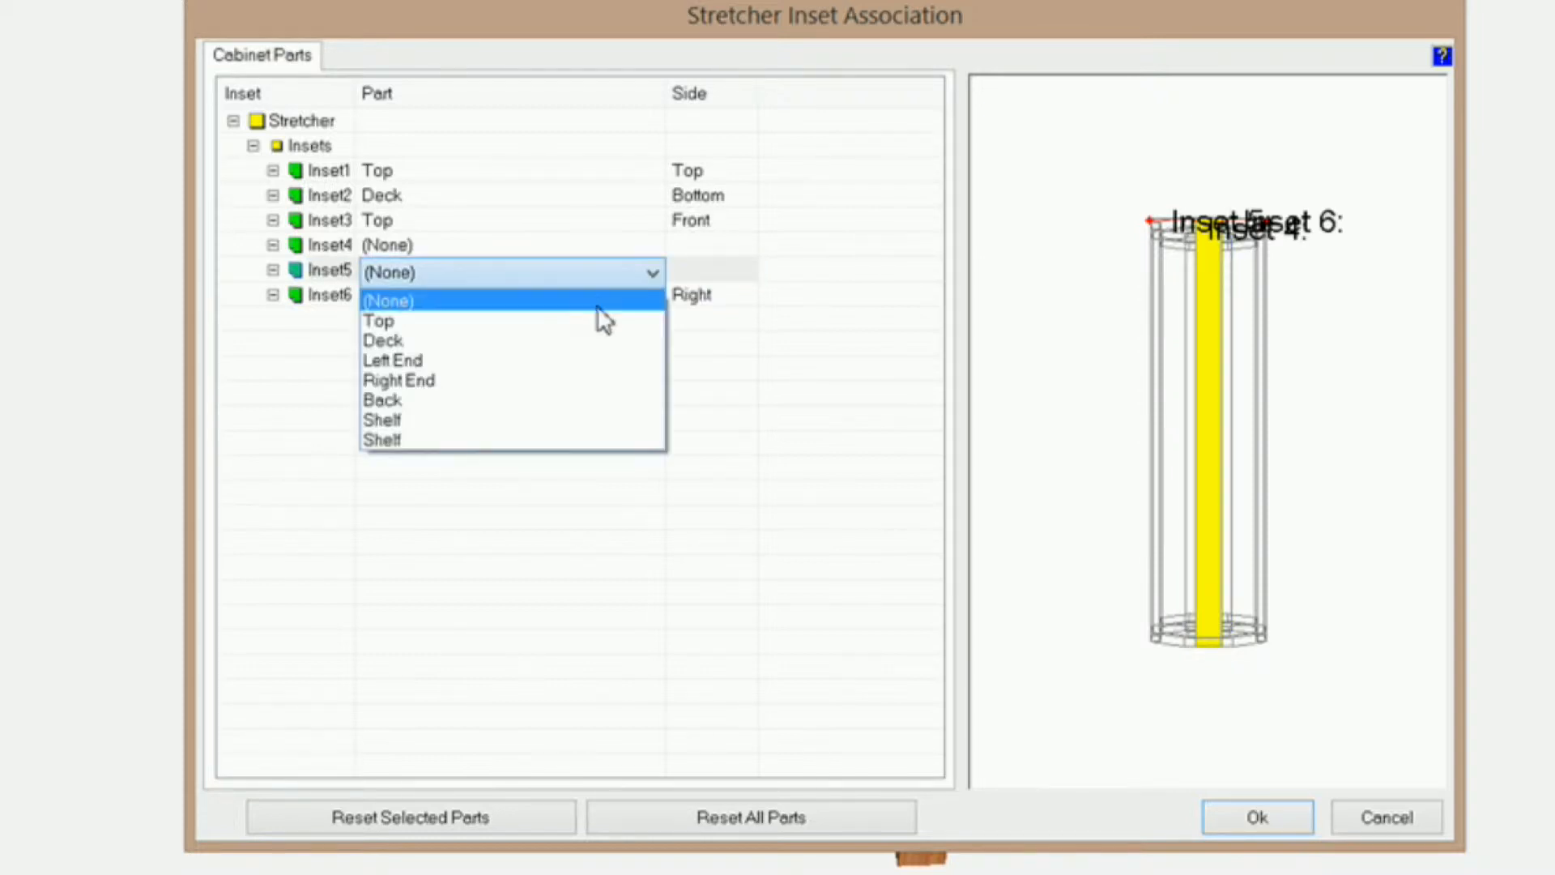
{"action": "left_click", "coordinate": [610, 401]}
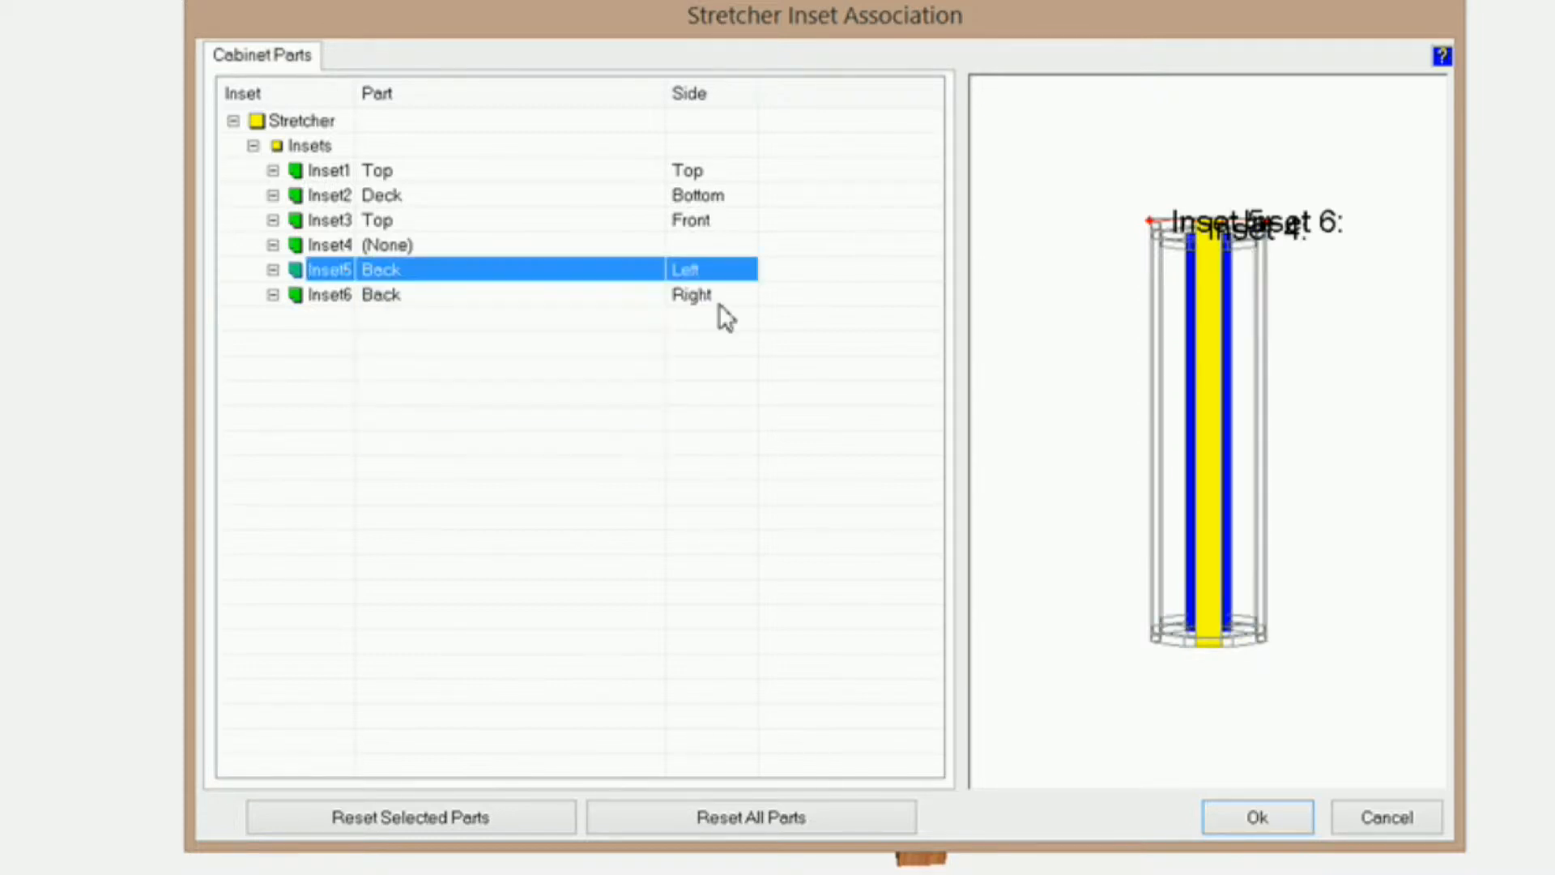
{"action": "left_click", "coordinate": [1256, 816]}
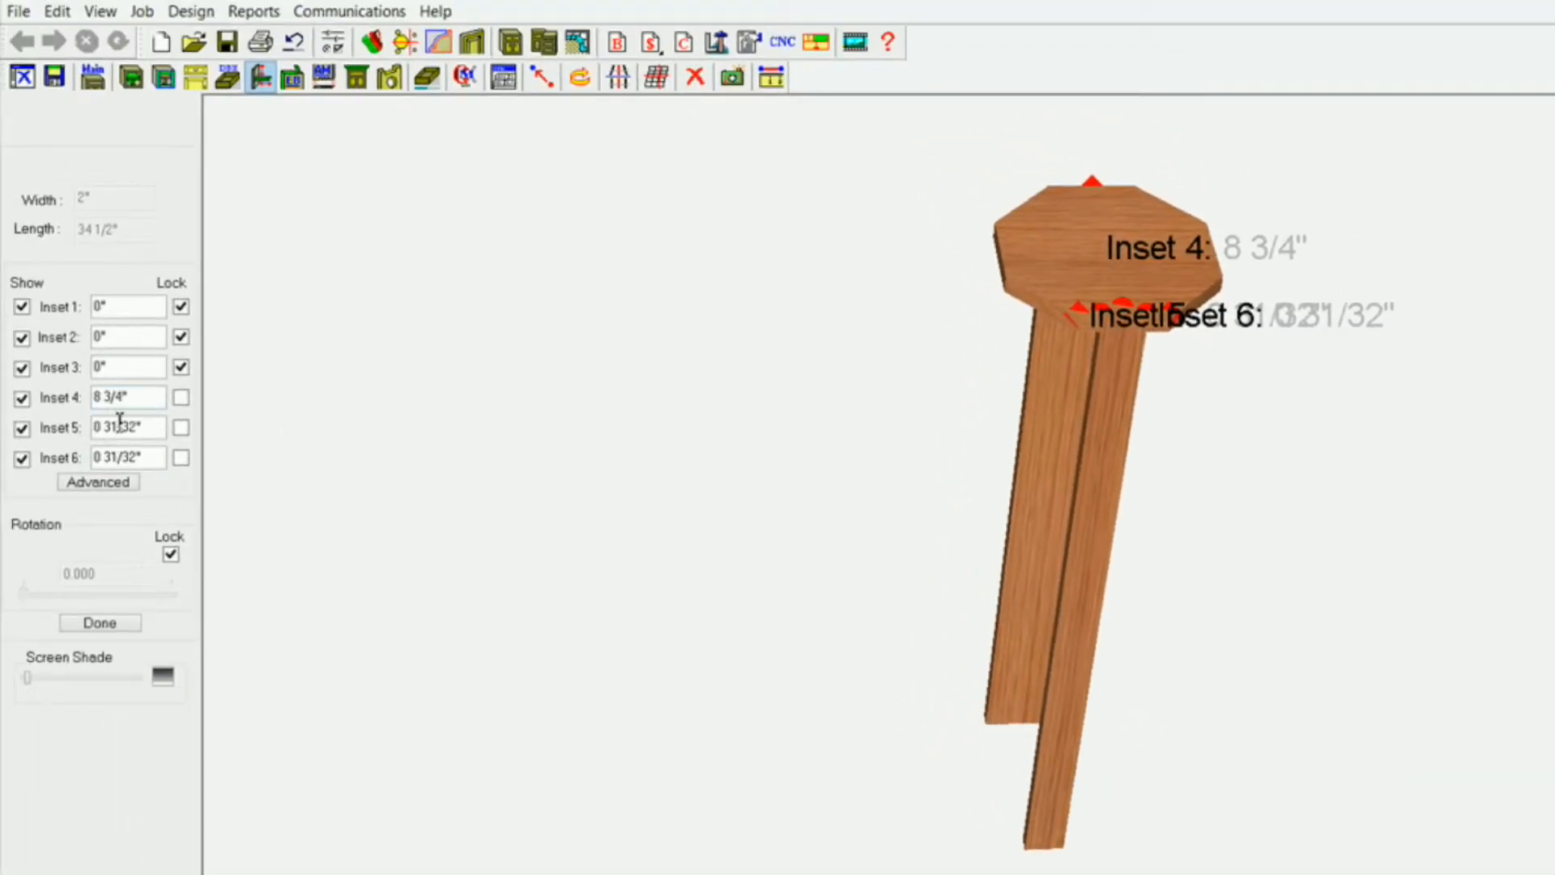
Step: Set the stretcher's Inset 5 and Inset 6 to 0, lock both and finish adjusting the stretcher
{"action": "double_click", "coordinate": [152, 429]}
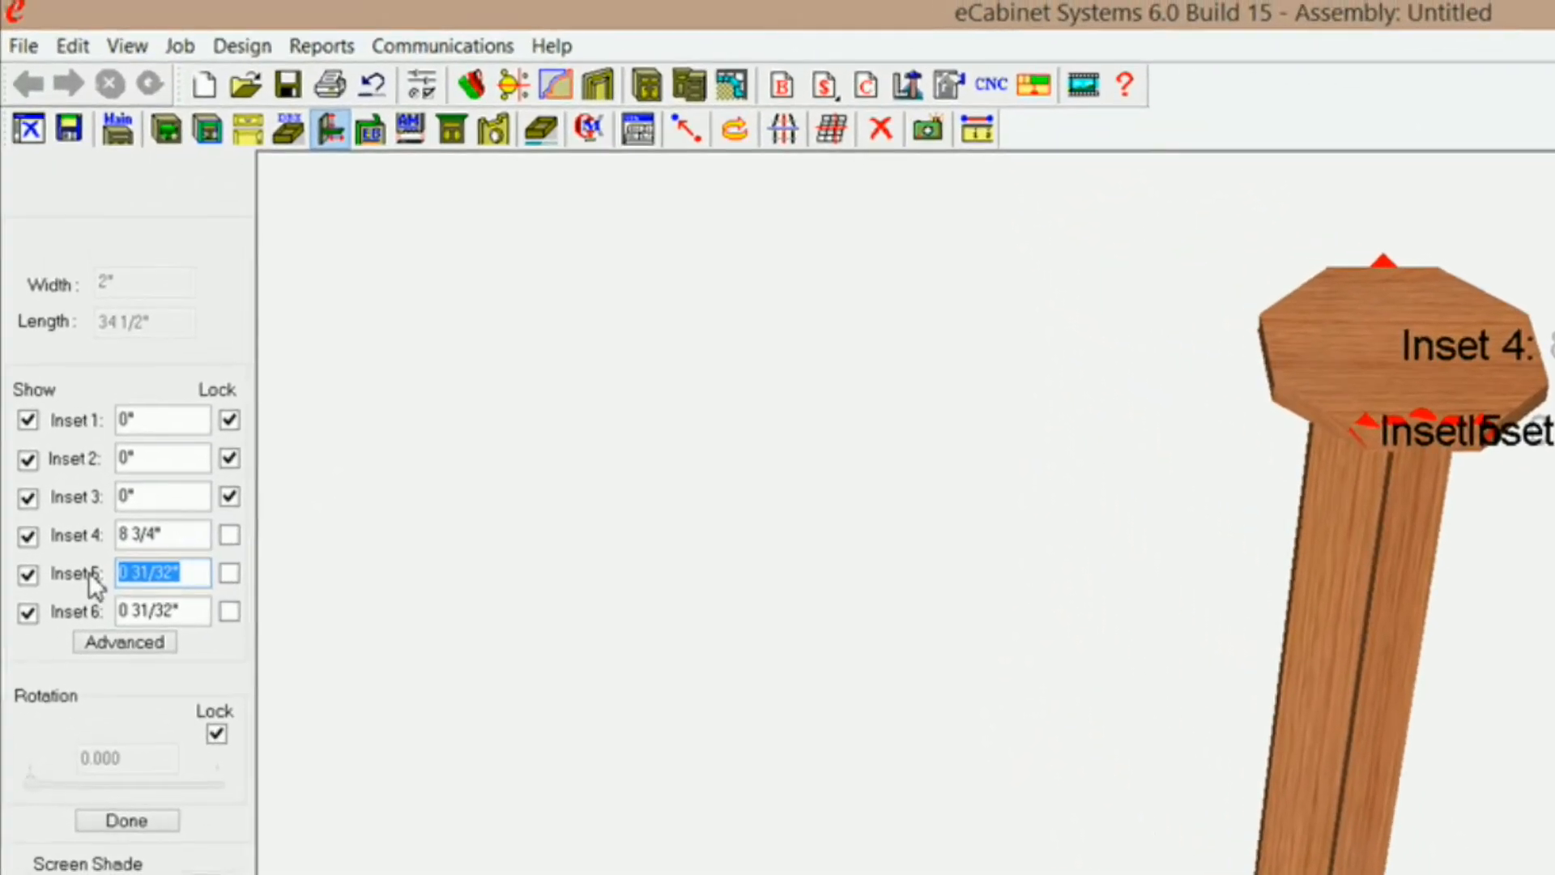
{"action": "type", "text": "0"}
{"action": "left_click", "coordinate": [243, 619]}
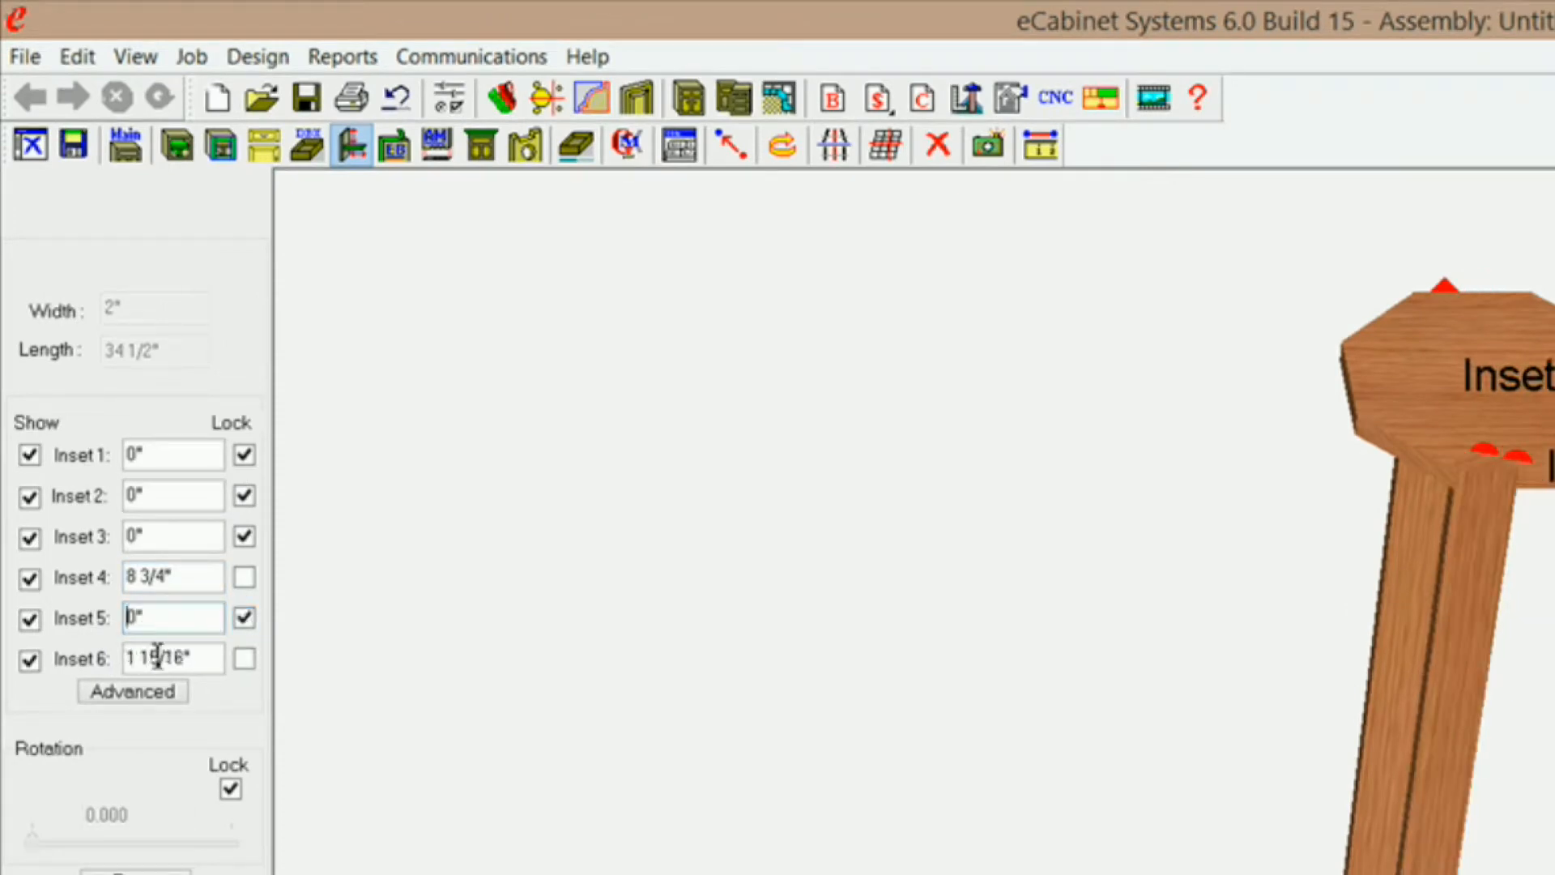
{"action": "left_click_drag", "start_coordinate": [194, 657], "coordinate": [125, 657]}
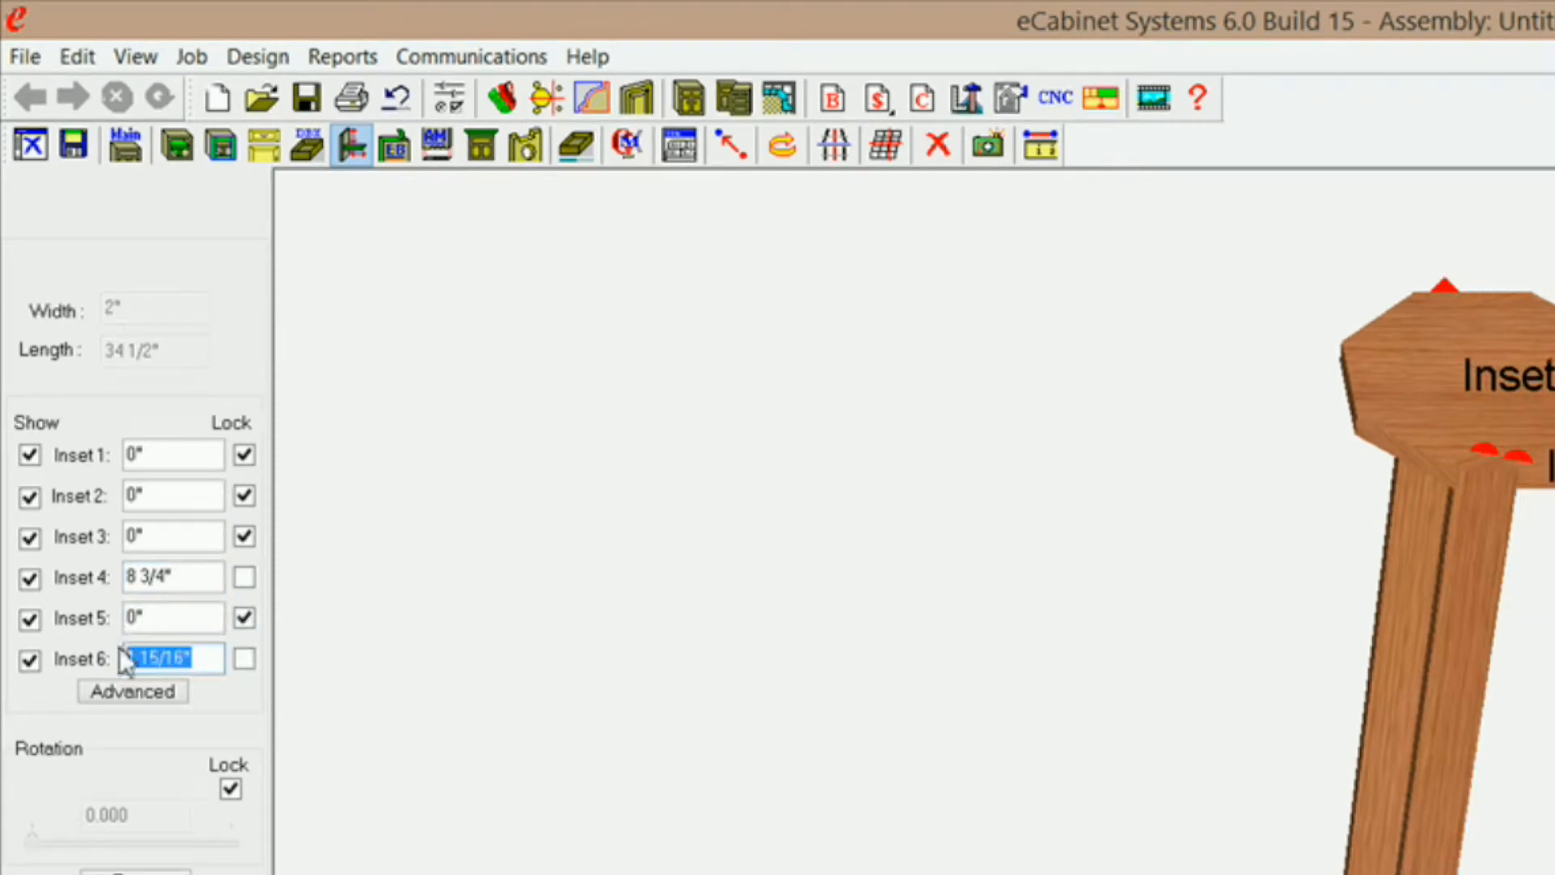
{"action": "type", "text": "0"}
{"action": "left_click", "coordinate": [242, 658]}
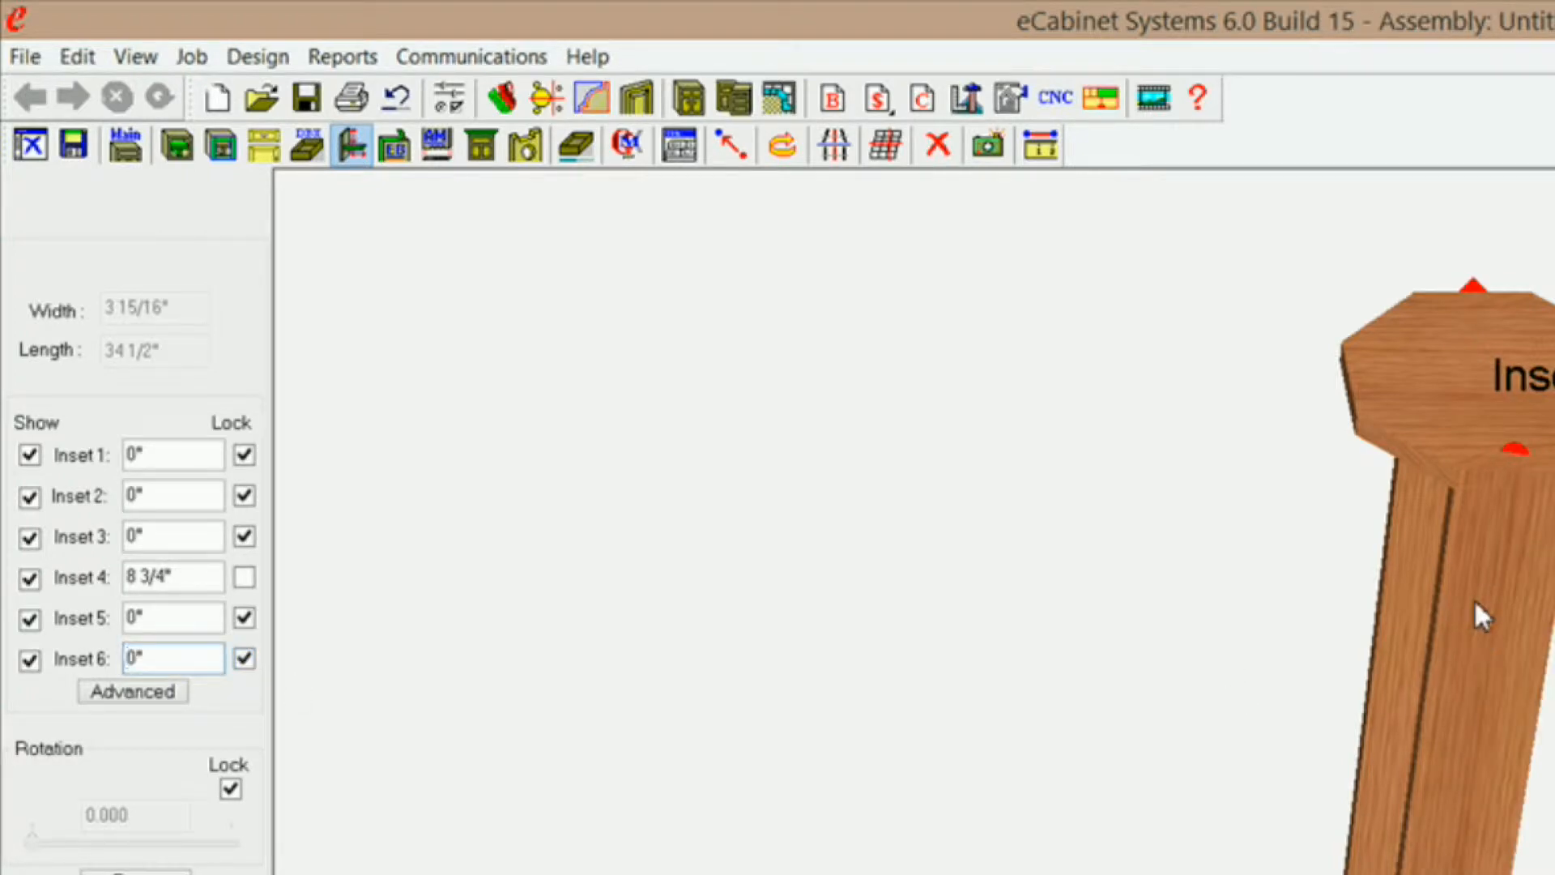
{"action": "left_click", "coordinate": [136, 872]}
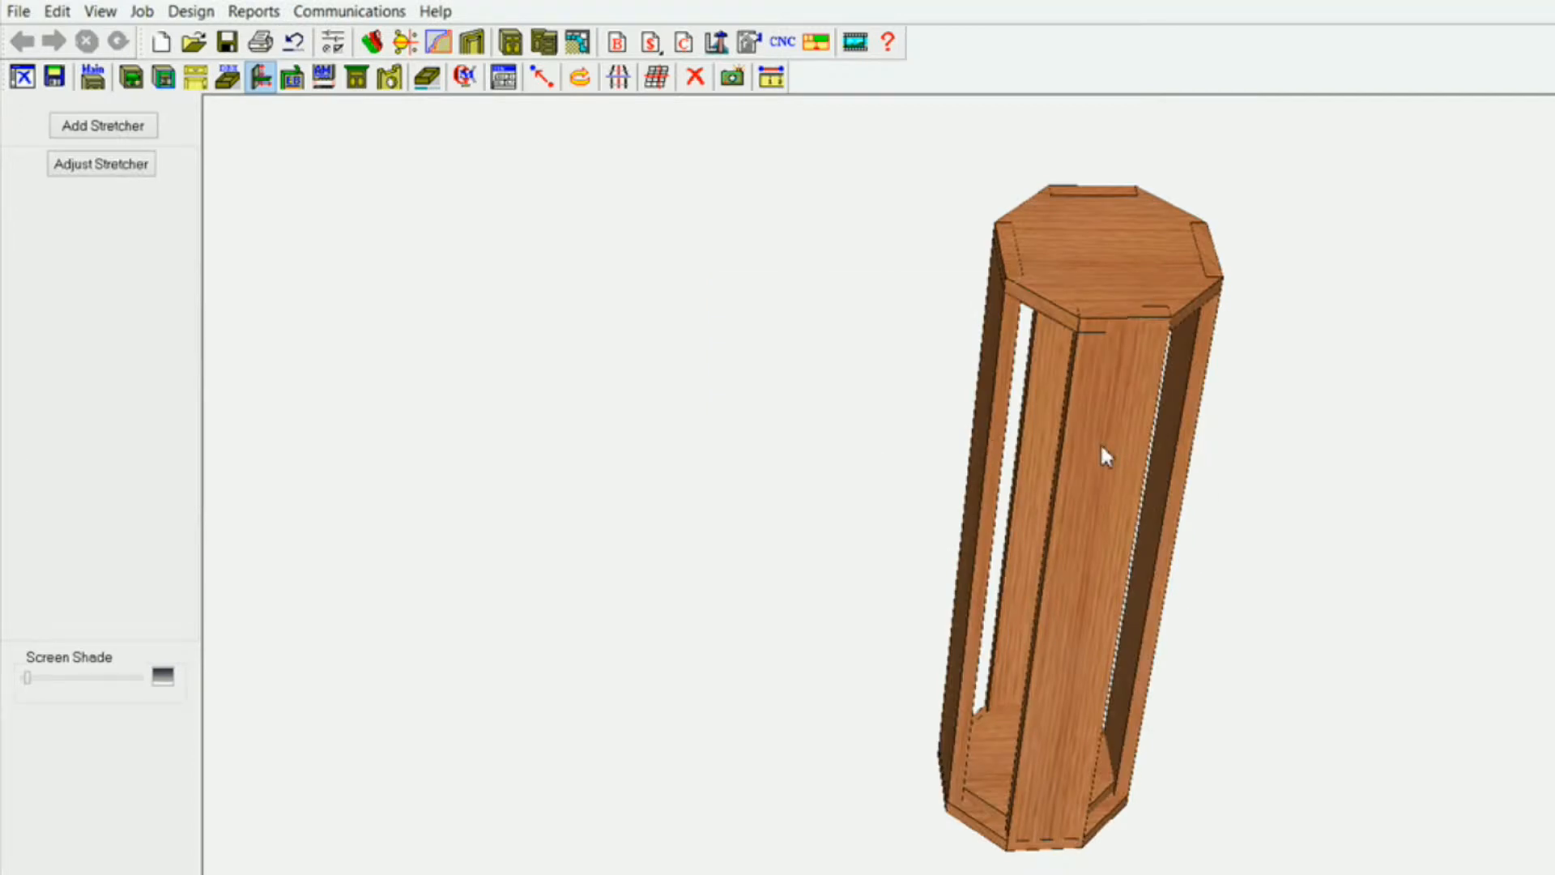
Step: Add a new up-down stretcher with Front-Back orientation between the octagonal top and the deck
{"action": "mouse_move", "coordinate": [1102, 447]}
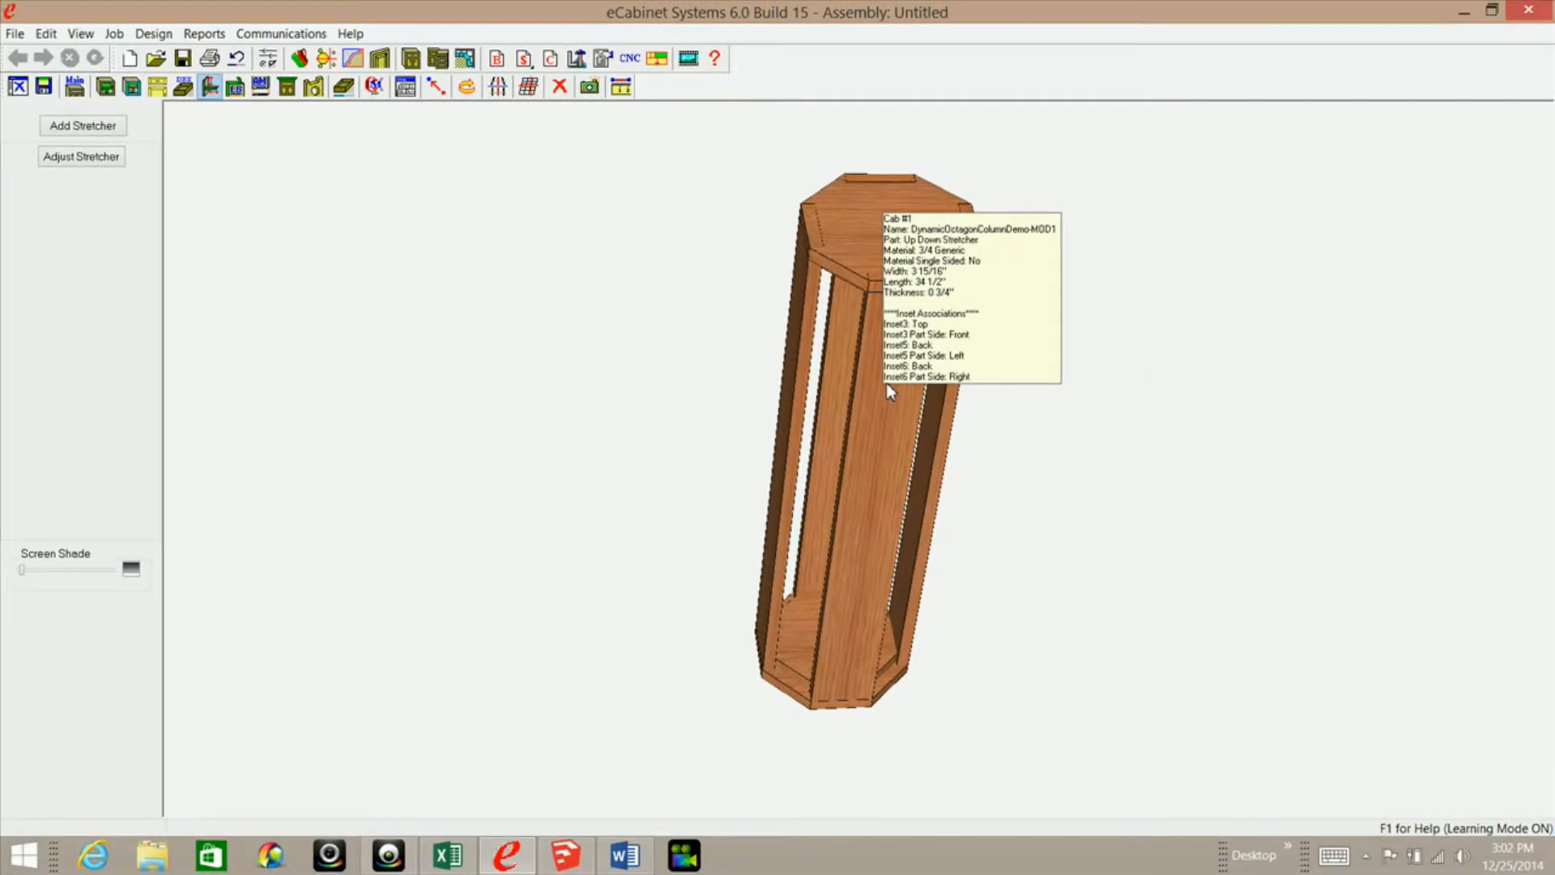
{"action": "middle_click_drag", "start_coordinate": [819, 445], "coordinate": [835, 383]}
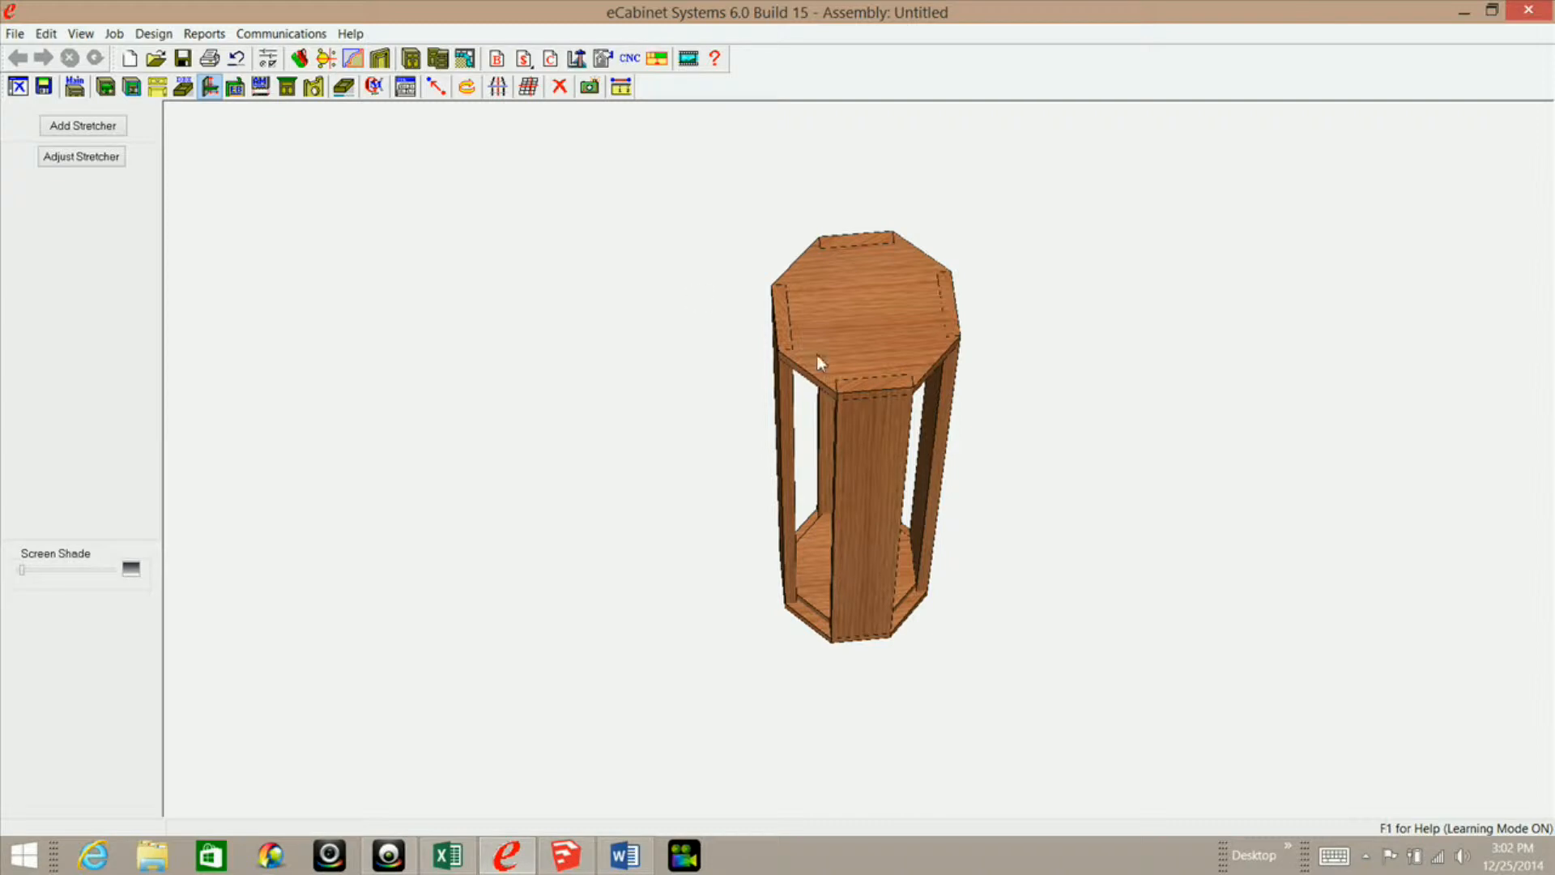
{"action": "left_click", "coordinate": [851, 323]}
{"action": "left_click", "coordinate": [807, 619], "text": "ctrl"}
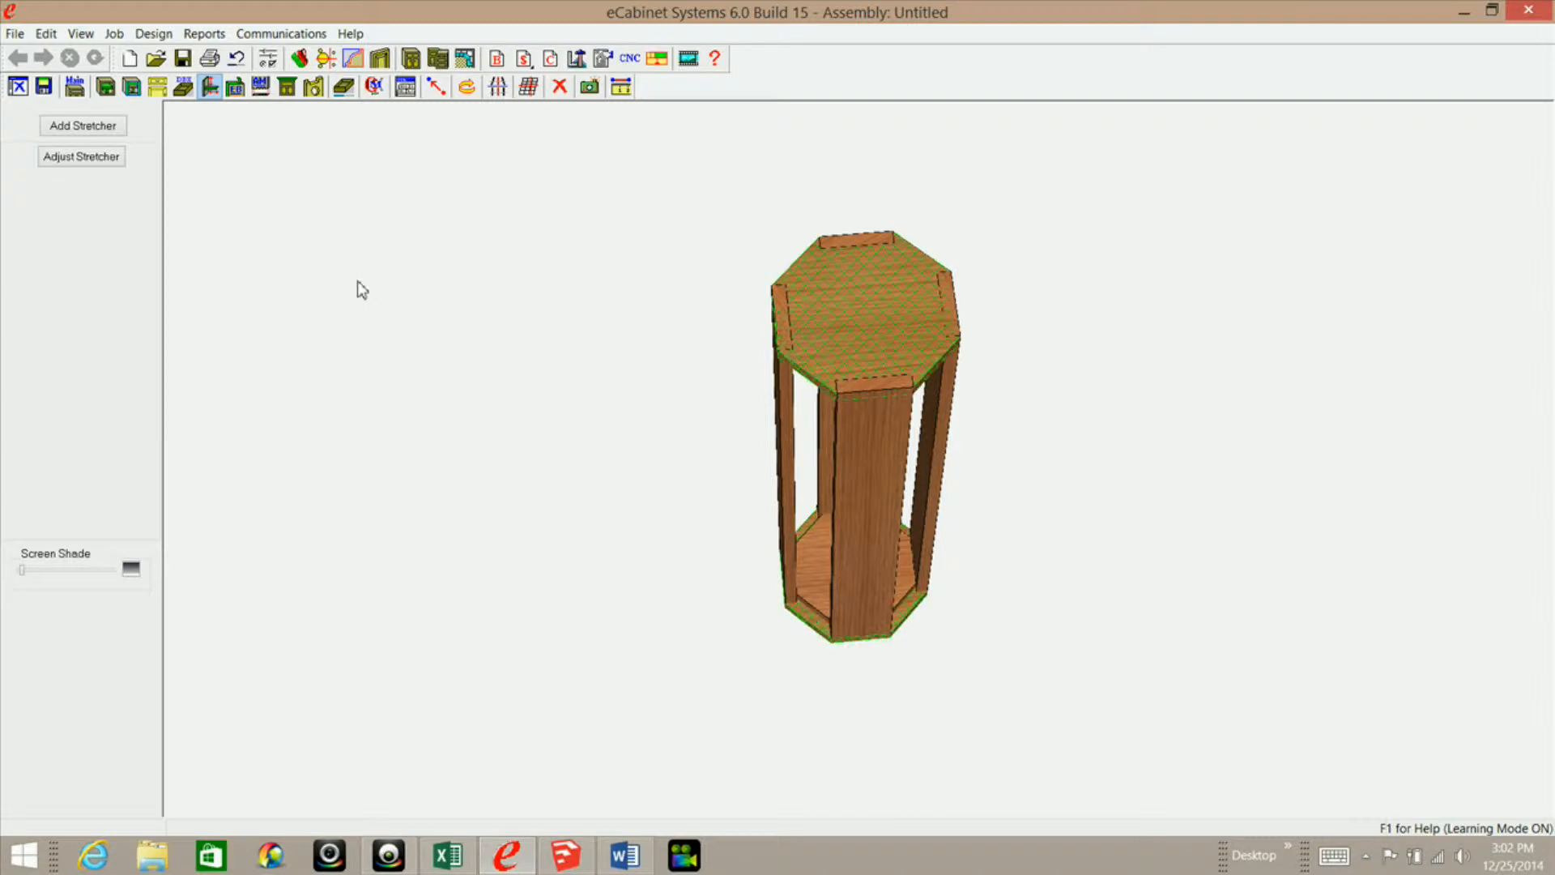
{"action": "left_click", "coordinate": [75, 127]}
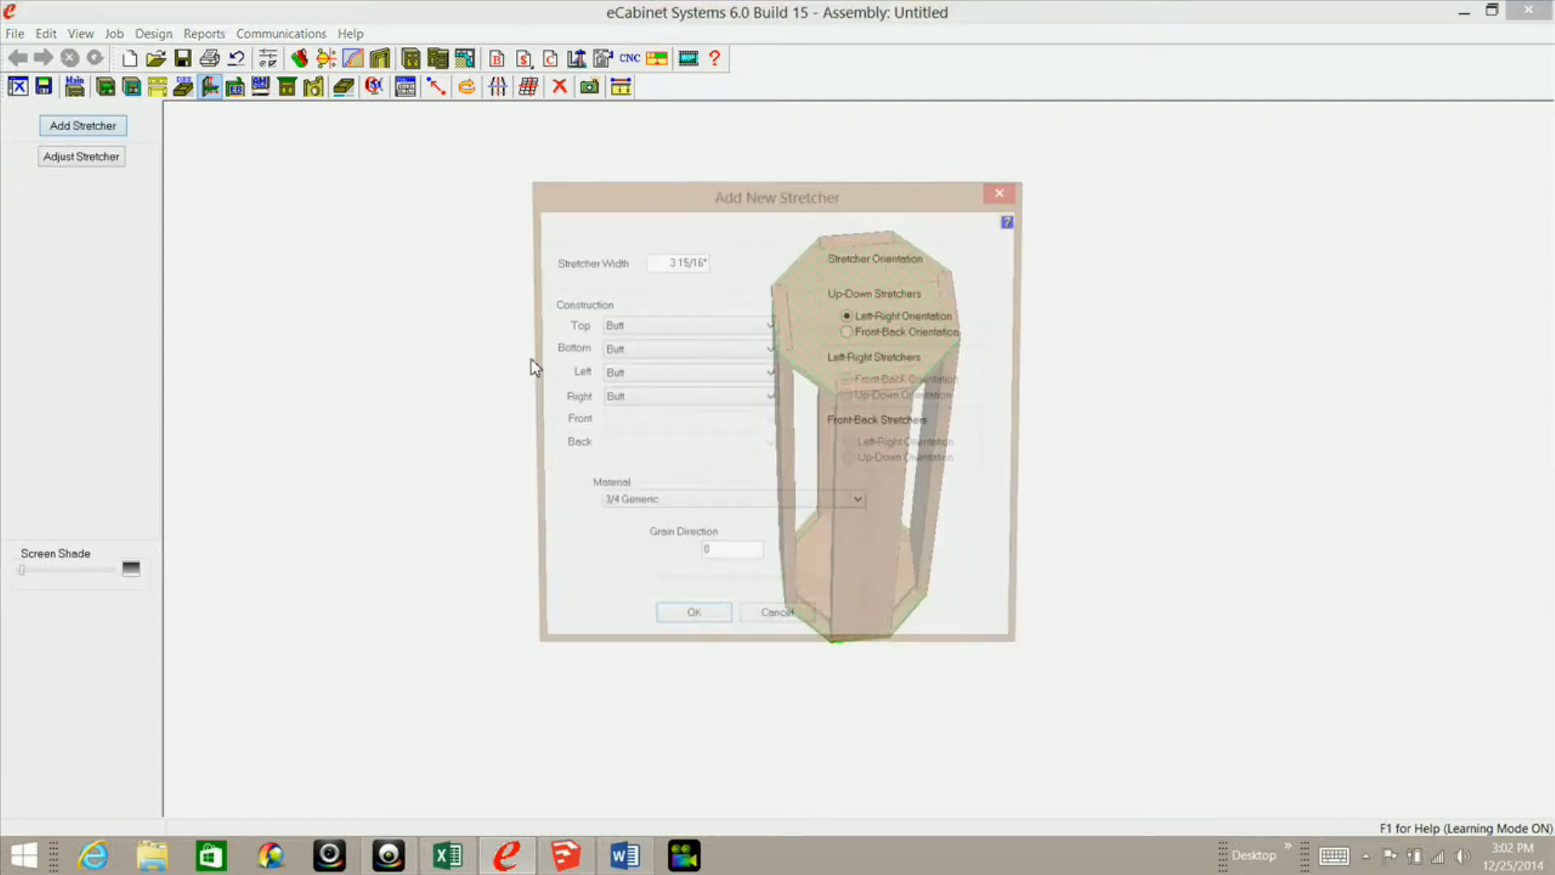
{"action": "left_click", "coordinate": [848, 333]}
{"action": "left_click", "coordinate": [713, 626]}
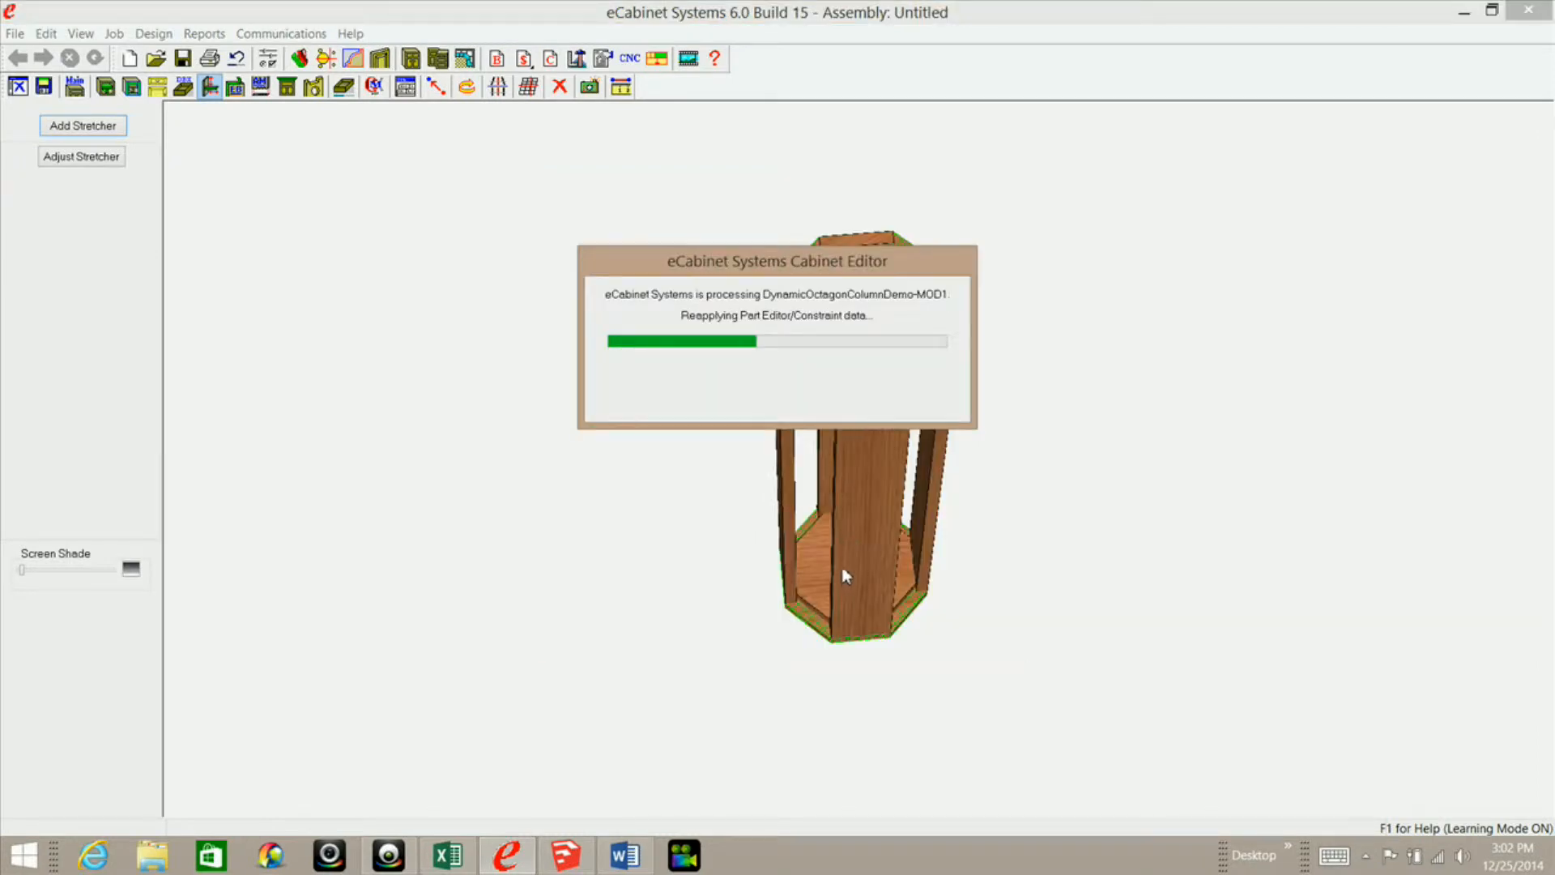
Step: Start adjusting the new stretcher inside the column and set its rotation to 135 degrees
{"action": "middle_click_drag", "start_coordinate": [896, 528], "coordinate": [877, 482]}
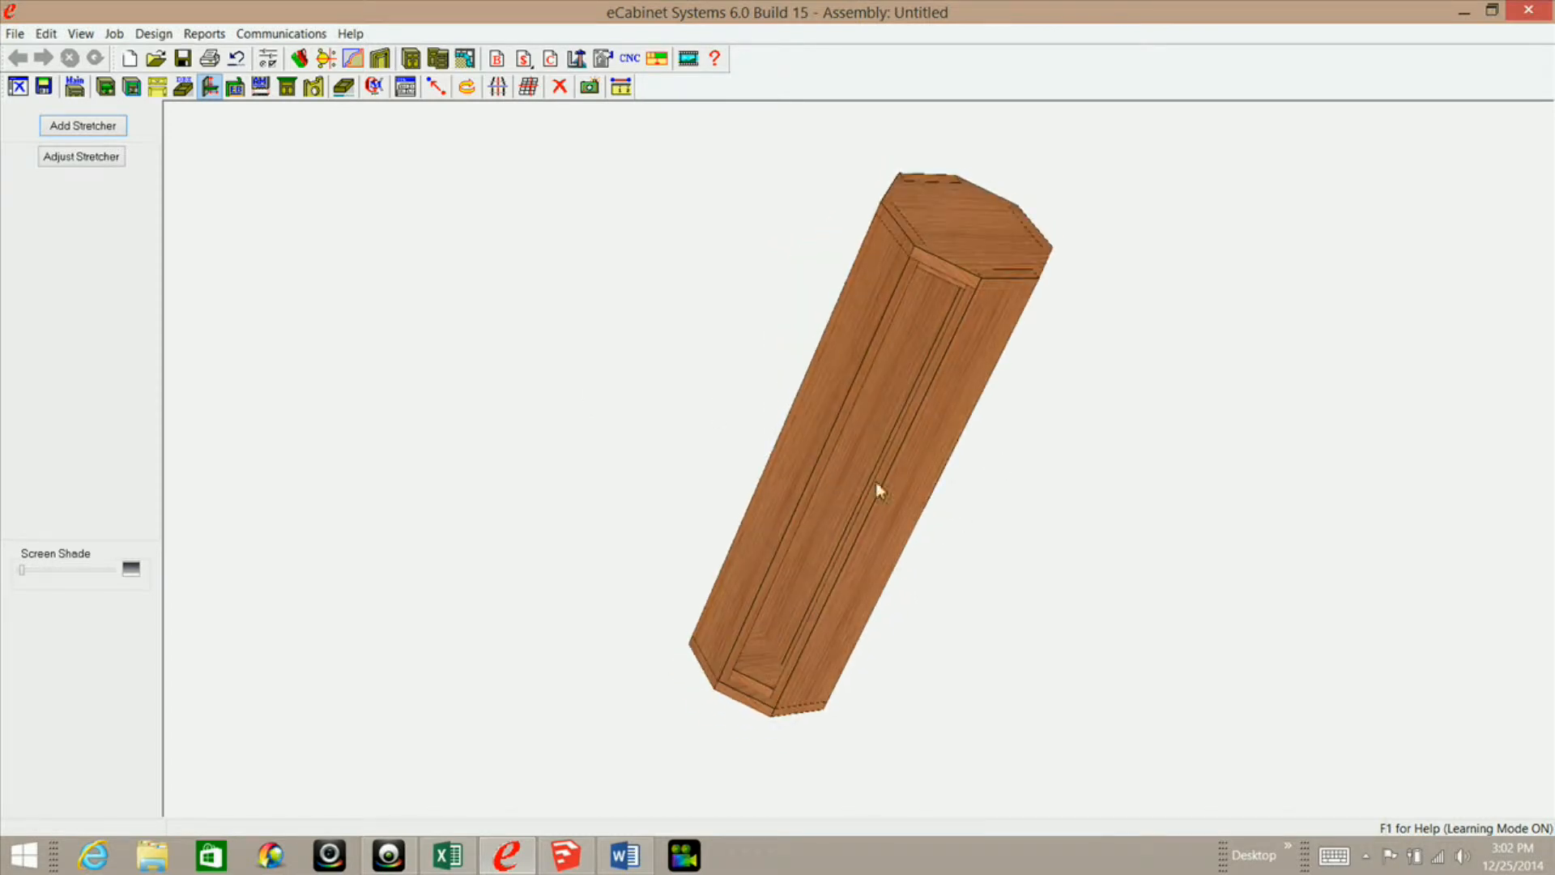
{"action": "left_click", "coordinate": [872, 421]}
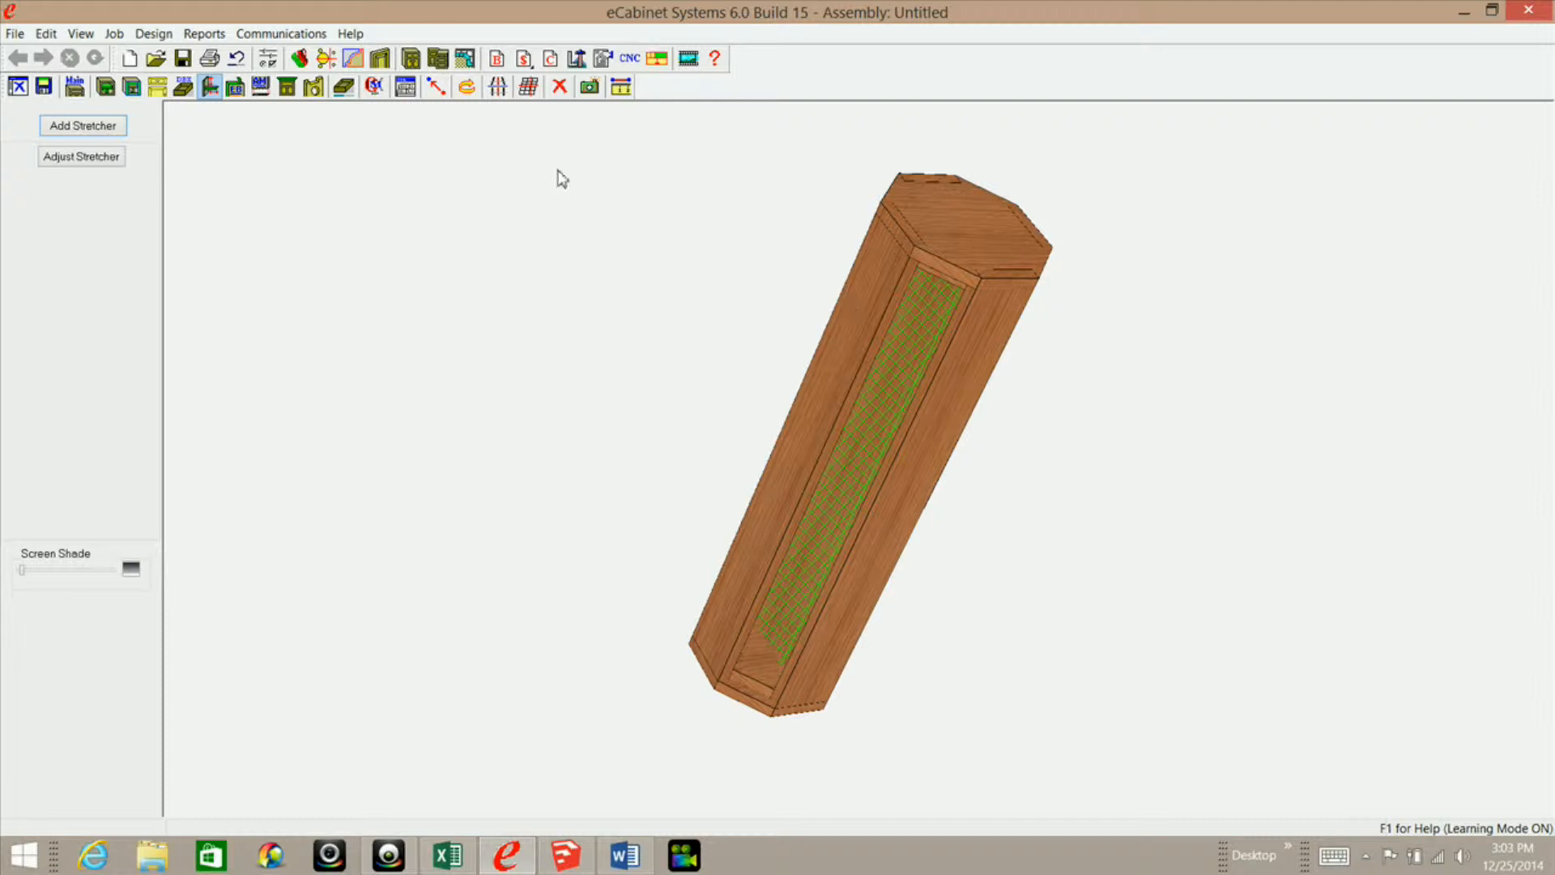
{"action": "left_click", "coordinate": [82, 158]}
{"action": "left_click_drag", "start_coordinate": [750, 395], "coordinate": [677, 398]}
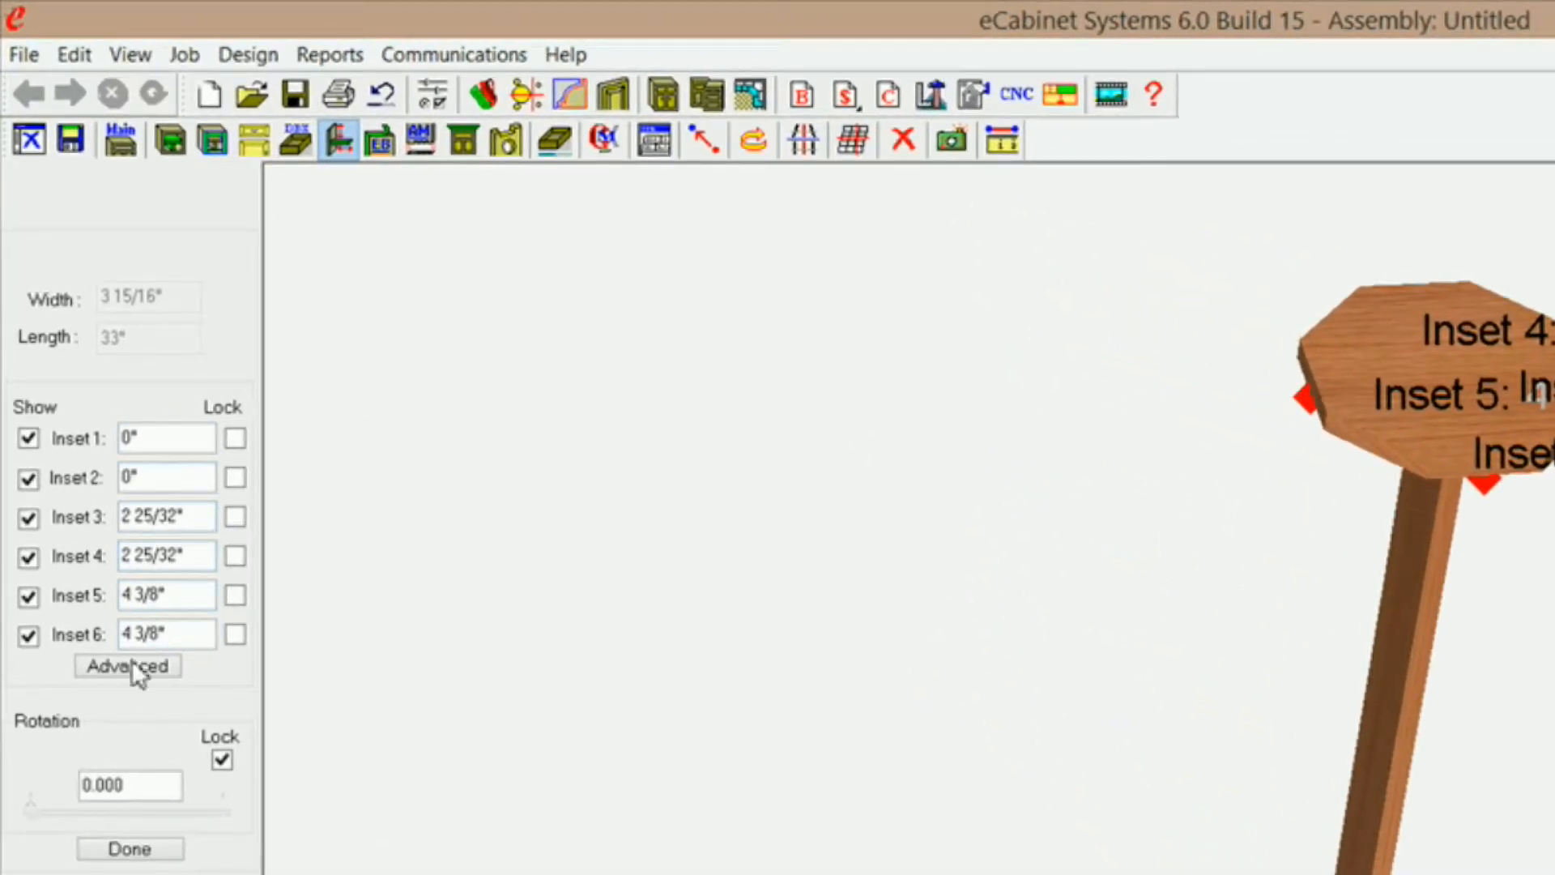
{"action": "left_click", "coordinate": [84, 816]}
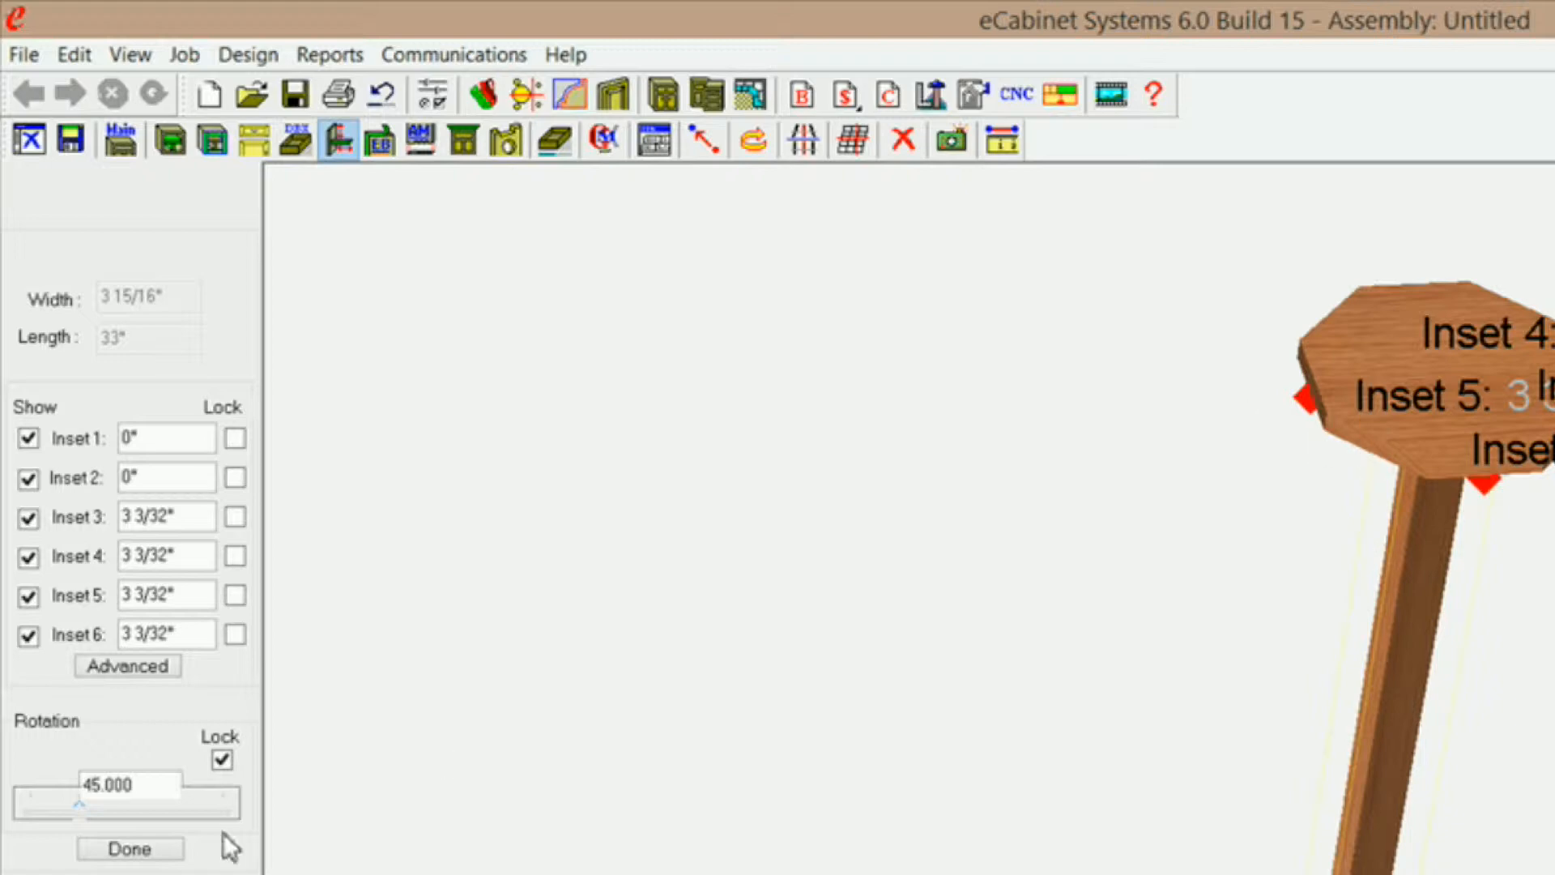
{"action": "left_click", "coordinate": [143, 804]}
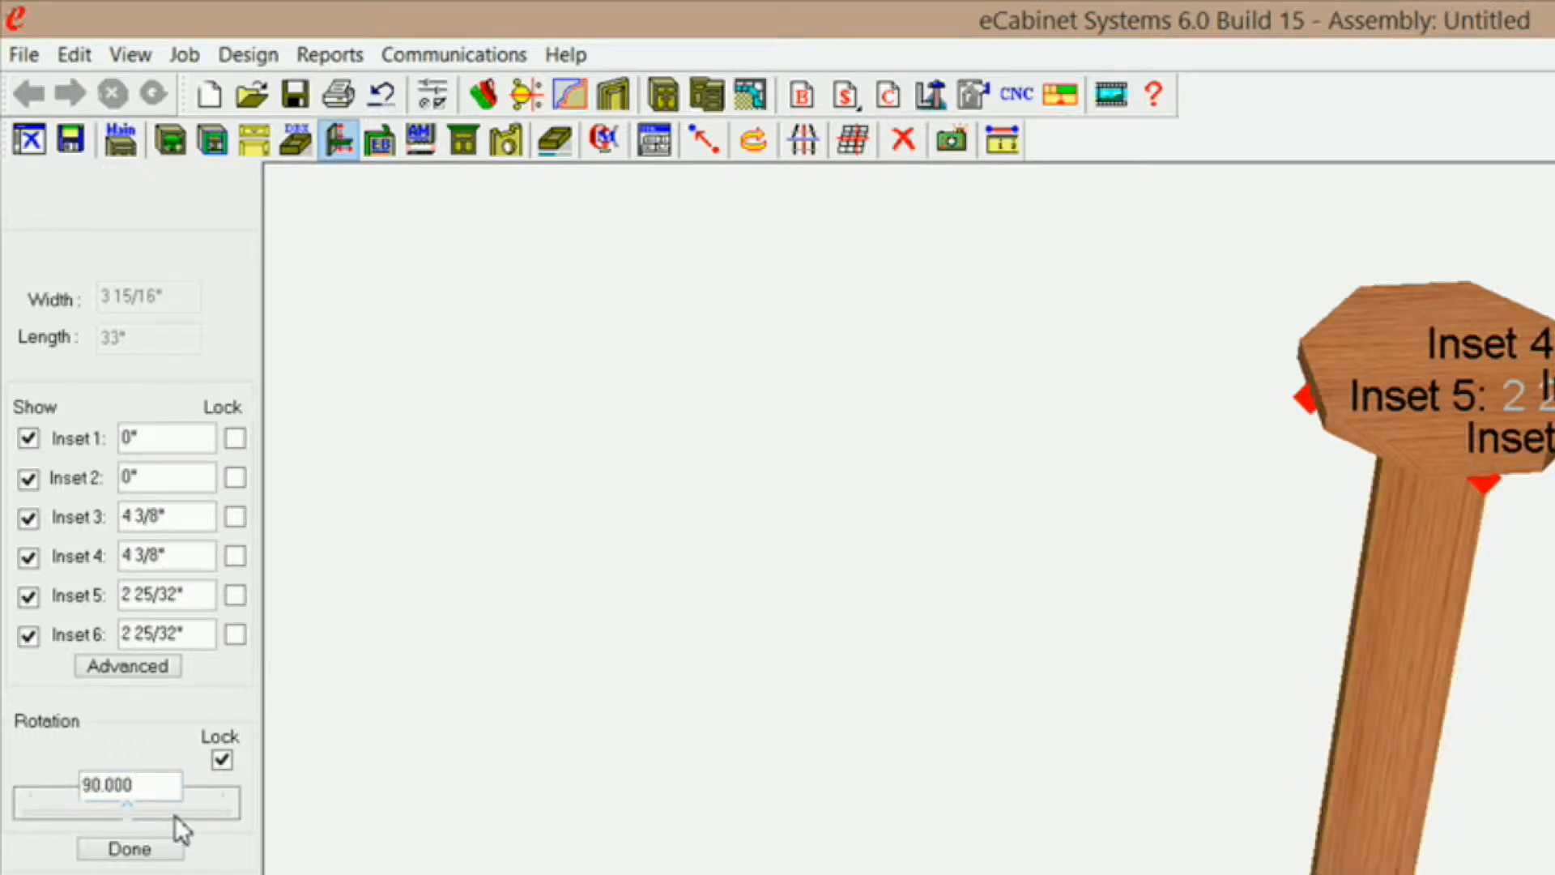
{"action": "left_click", "coordinate": [172, 808]}
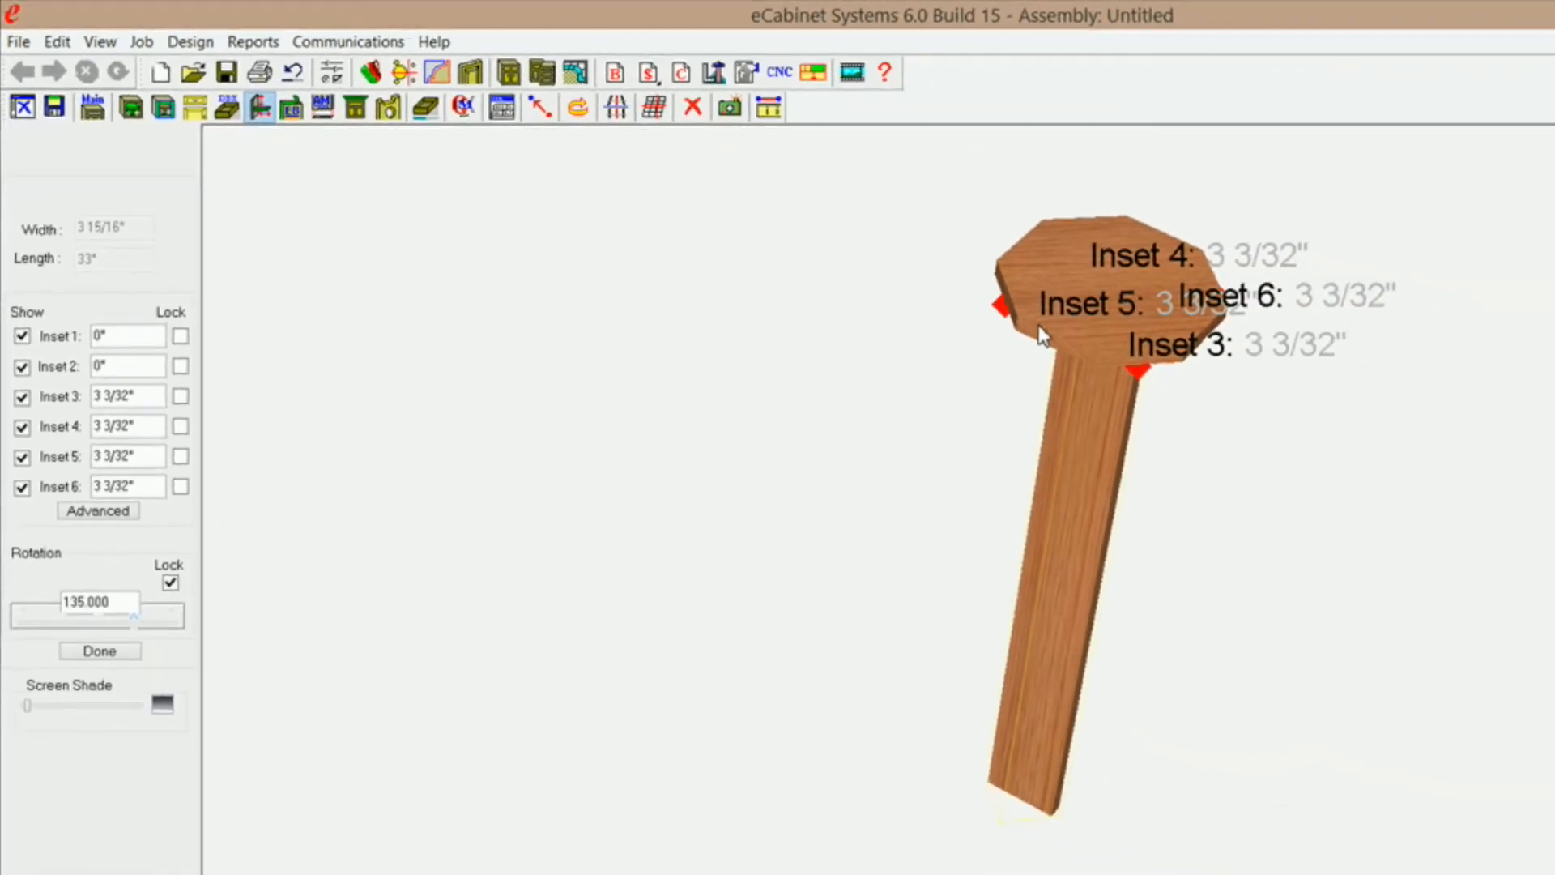
{"action": "middle_click_drag", "start_coordinate": [873, 269], "coordinate": [872, 441]}
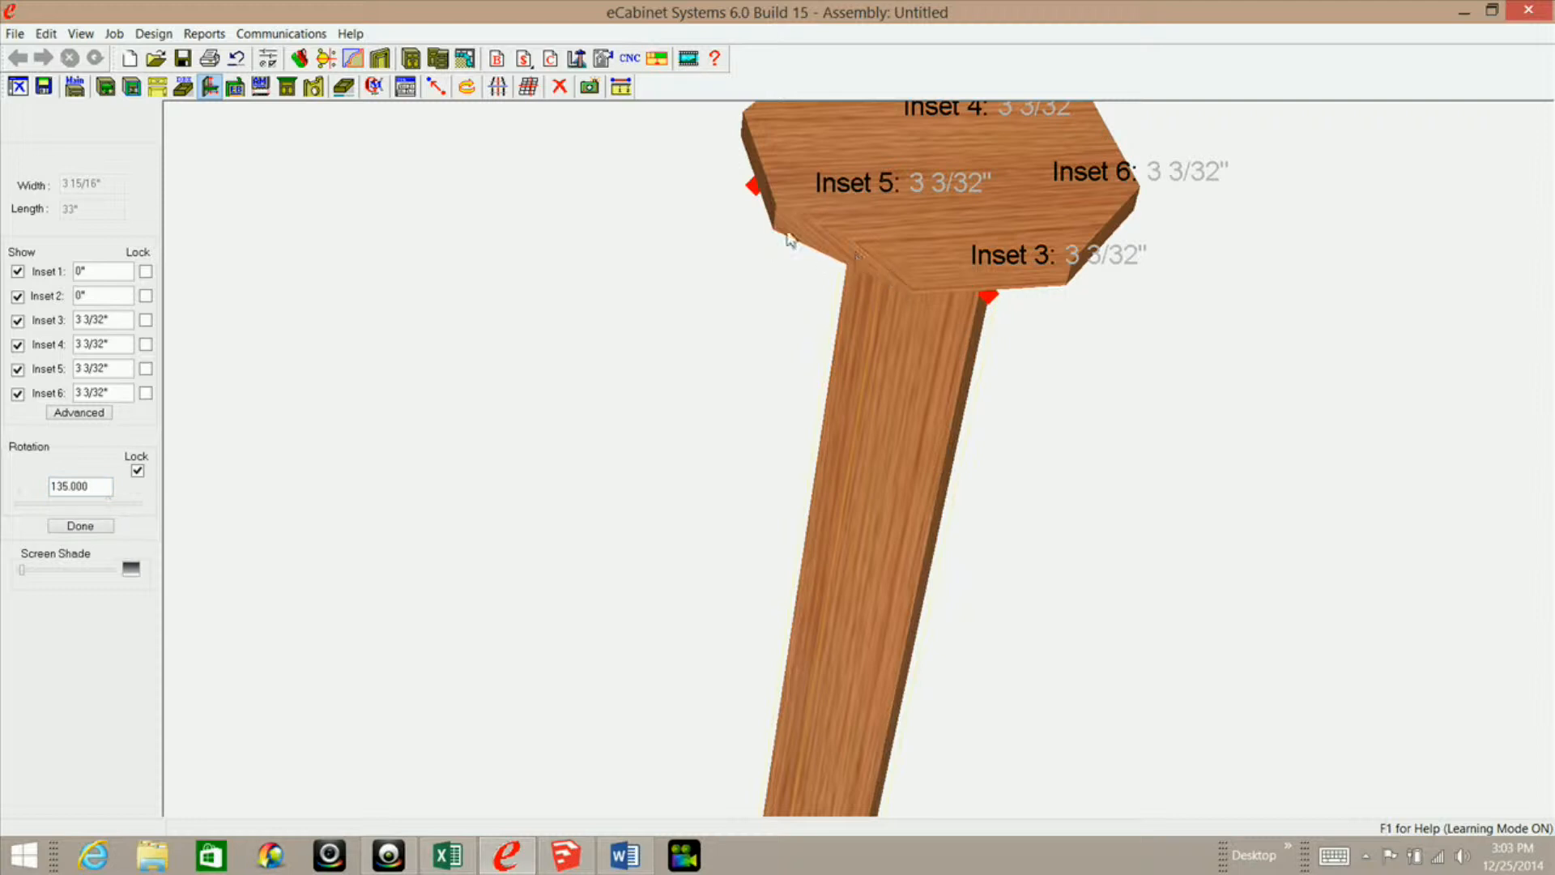
{"action": "left_click", "coordinate": [80, 527]}
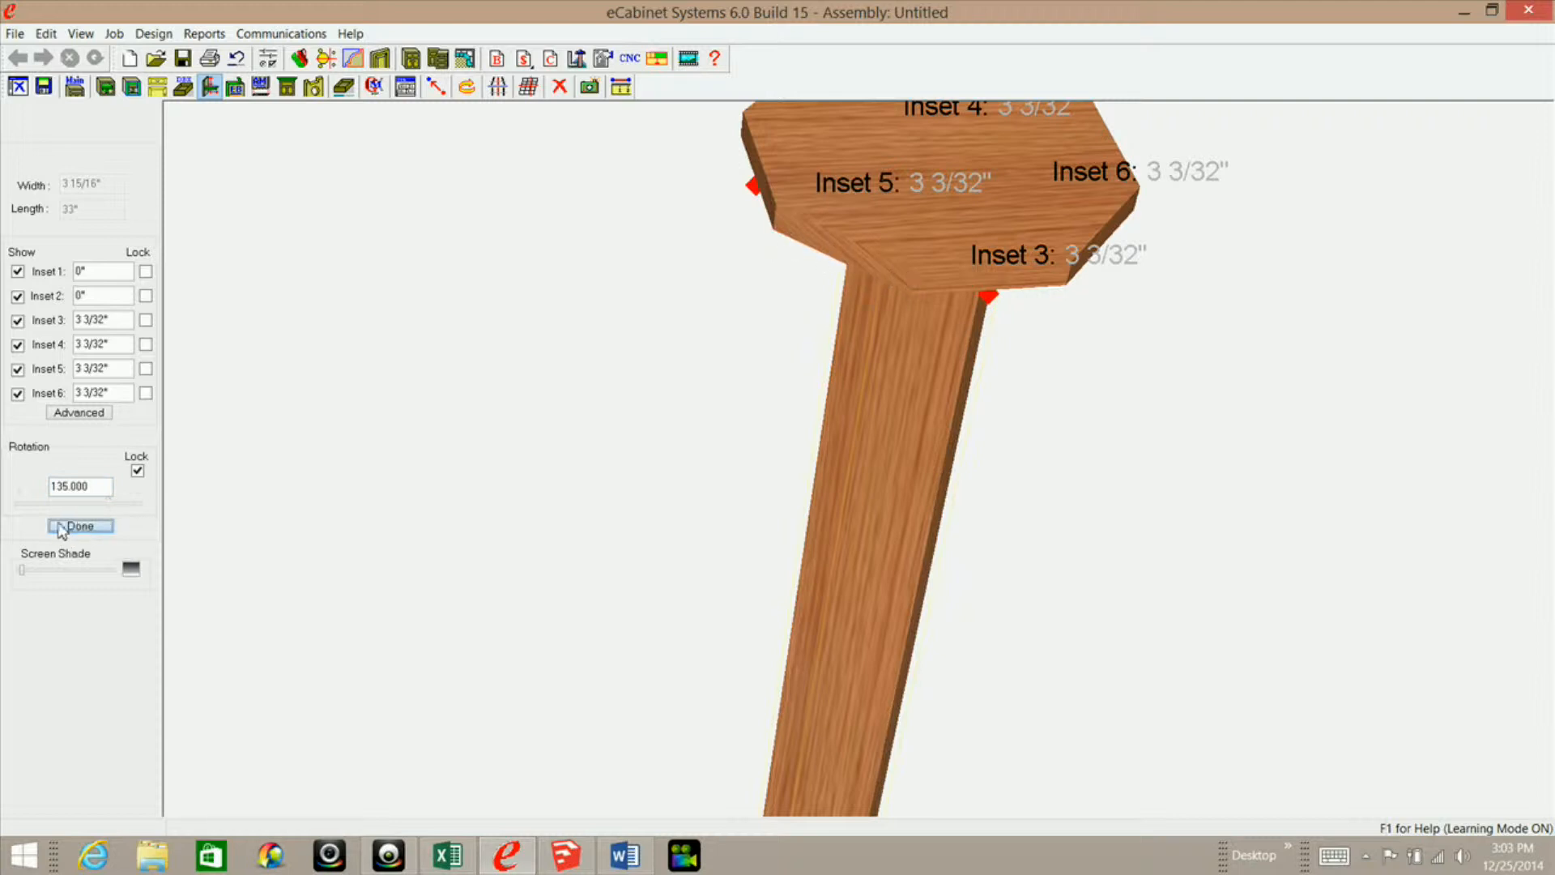
Step: Open the stretcher's inset associations and associate Inset 1 with the Top side of the Top
{"action": "left_click", "coordinate": [79, 413]}
{"action": "middle_click_drag", "start_coordinate": [1180, 437], "coordinate": [1204, 607]}
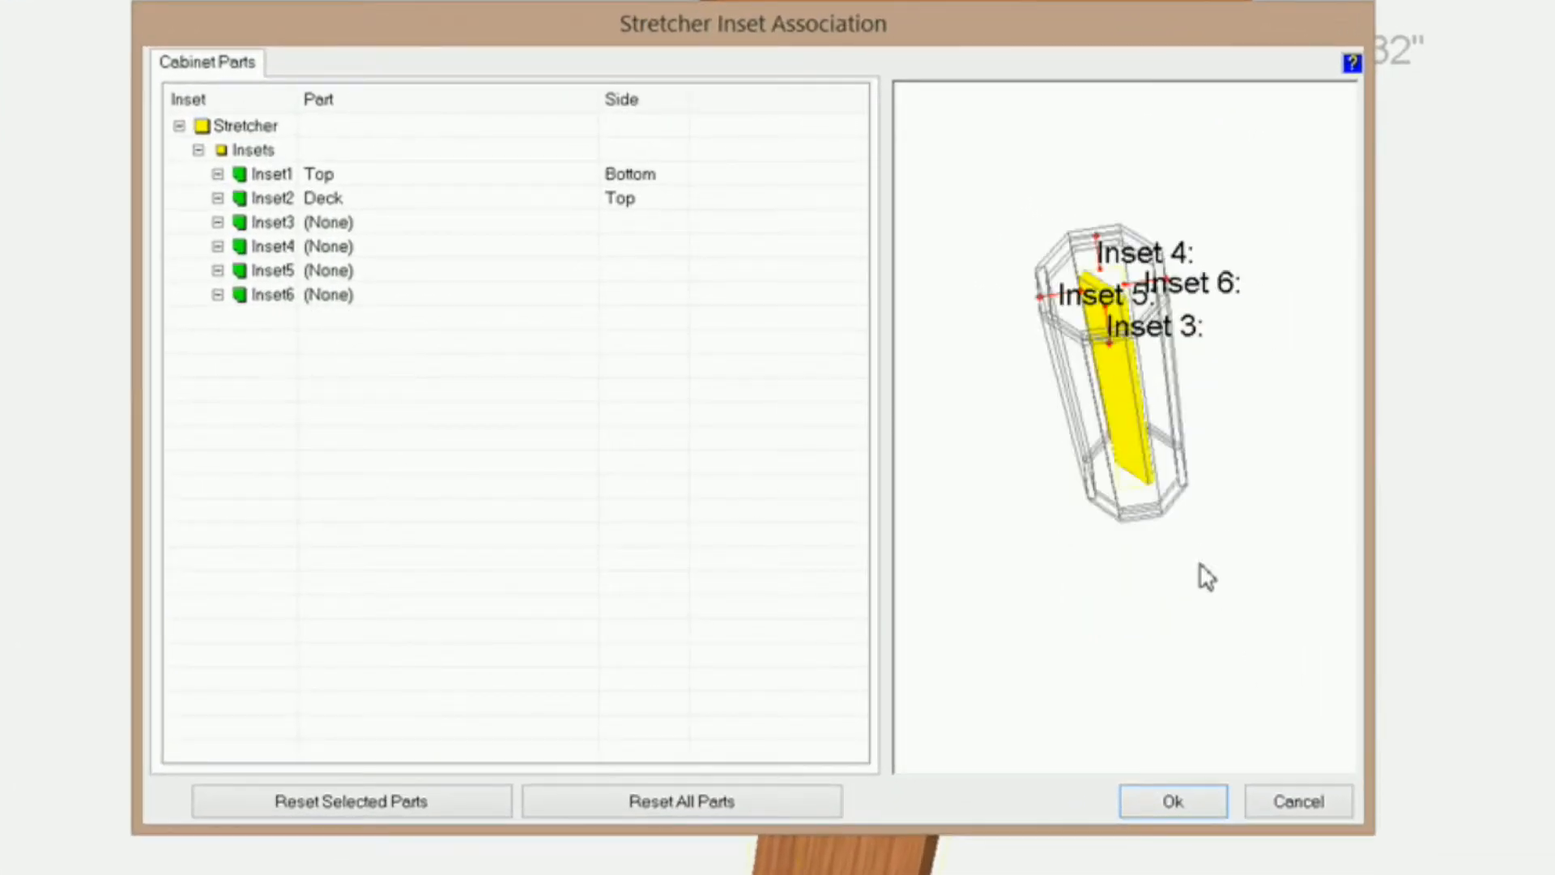
{"action": "mouse_move", "coordinate": [1050, 401]}
{"action": "middle_mouse_down"}
{"action": "mouse_move", "coordinate": [1082, 409]}
{"action": "mouse_move", "coordinate": [1074, 370]}
{"action": "mouse_move", "coordinate": [1063, 406]}
{"action": "middle_mouse_up"}
{"action": "middle_click_drag", "start_coordinate": [1168, 360], "coordinate": [1169, 424]}
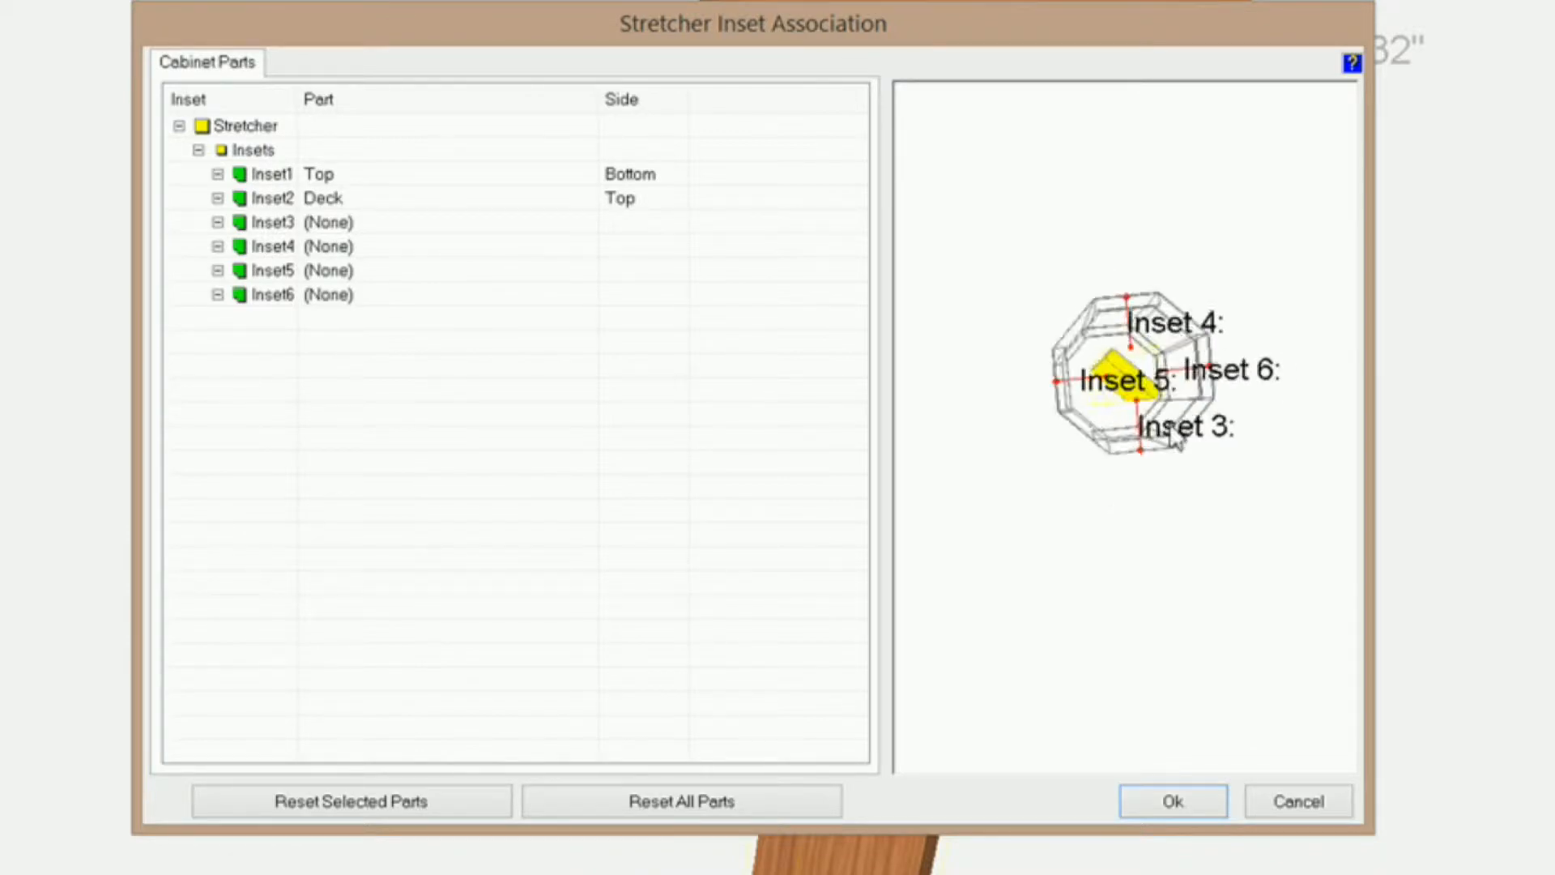
{"action": "scroll", "coordinate": [1176, 437], "scroll_direction": "up", "scroll_amount": 6}
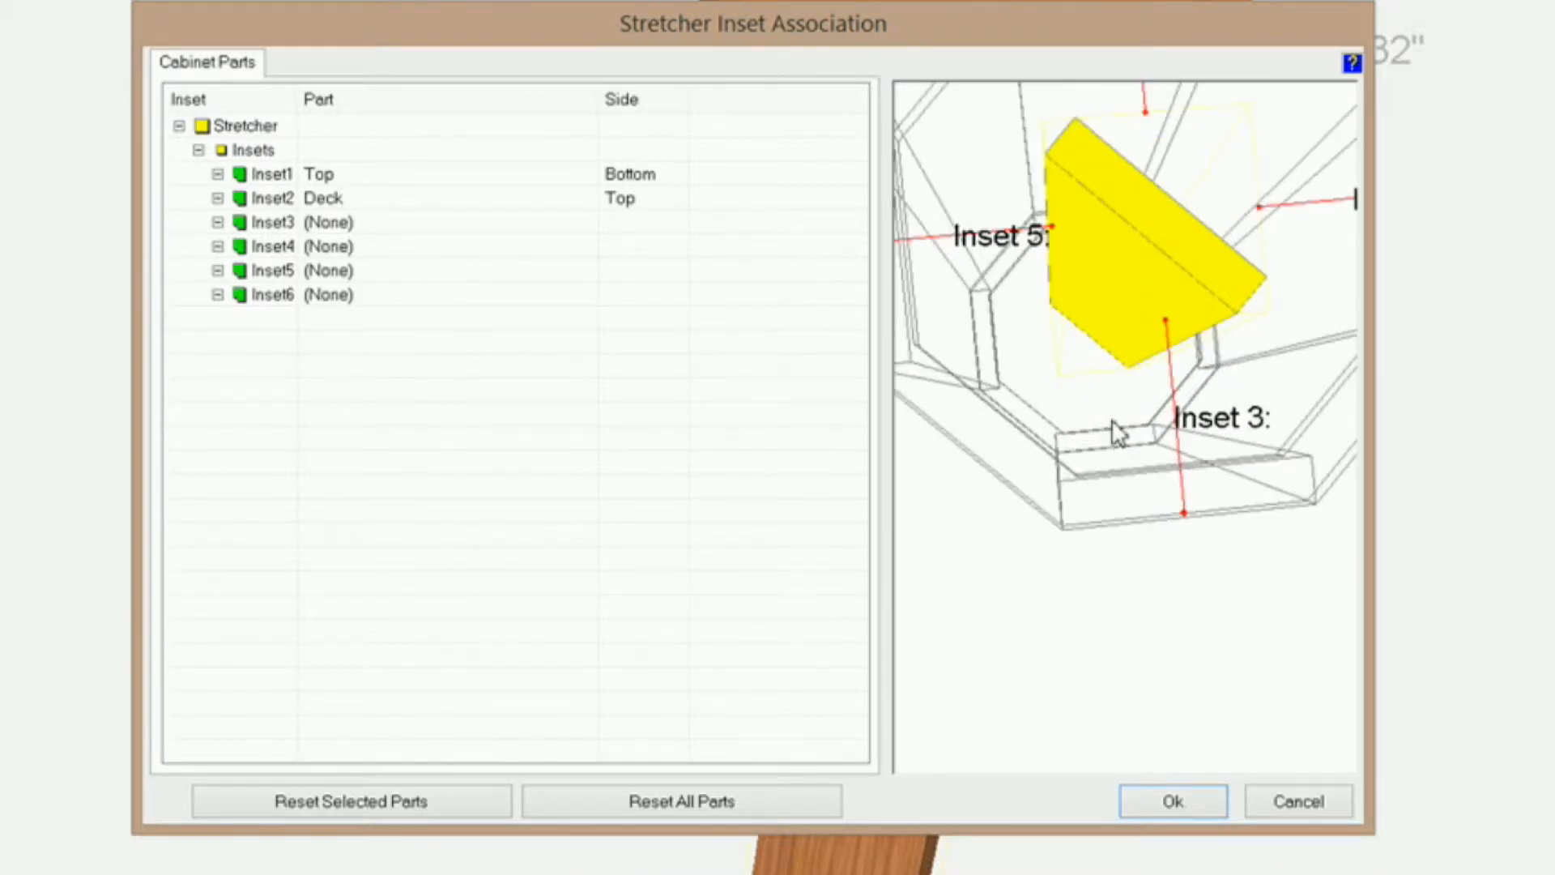
{"action": "scroll", "coordinate": [1112, 420], "scroll_direction": "down", "scroll_amount": 3}
{"action": "middle_click_drag", "start_coordinate": [1111, 341], "coordinate": [1114, 435]}
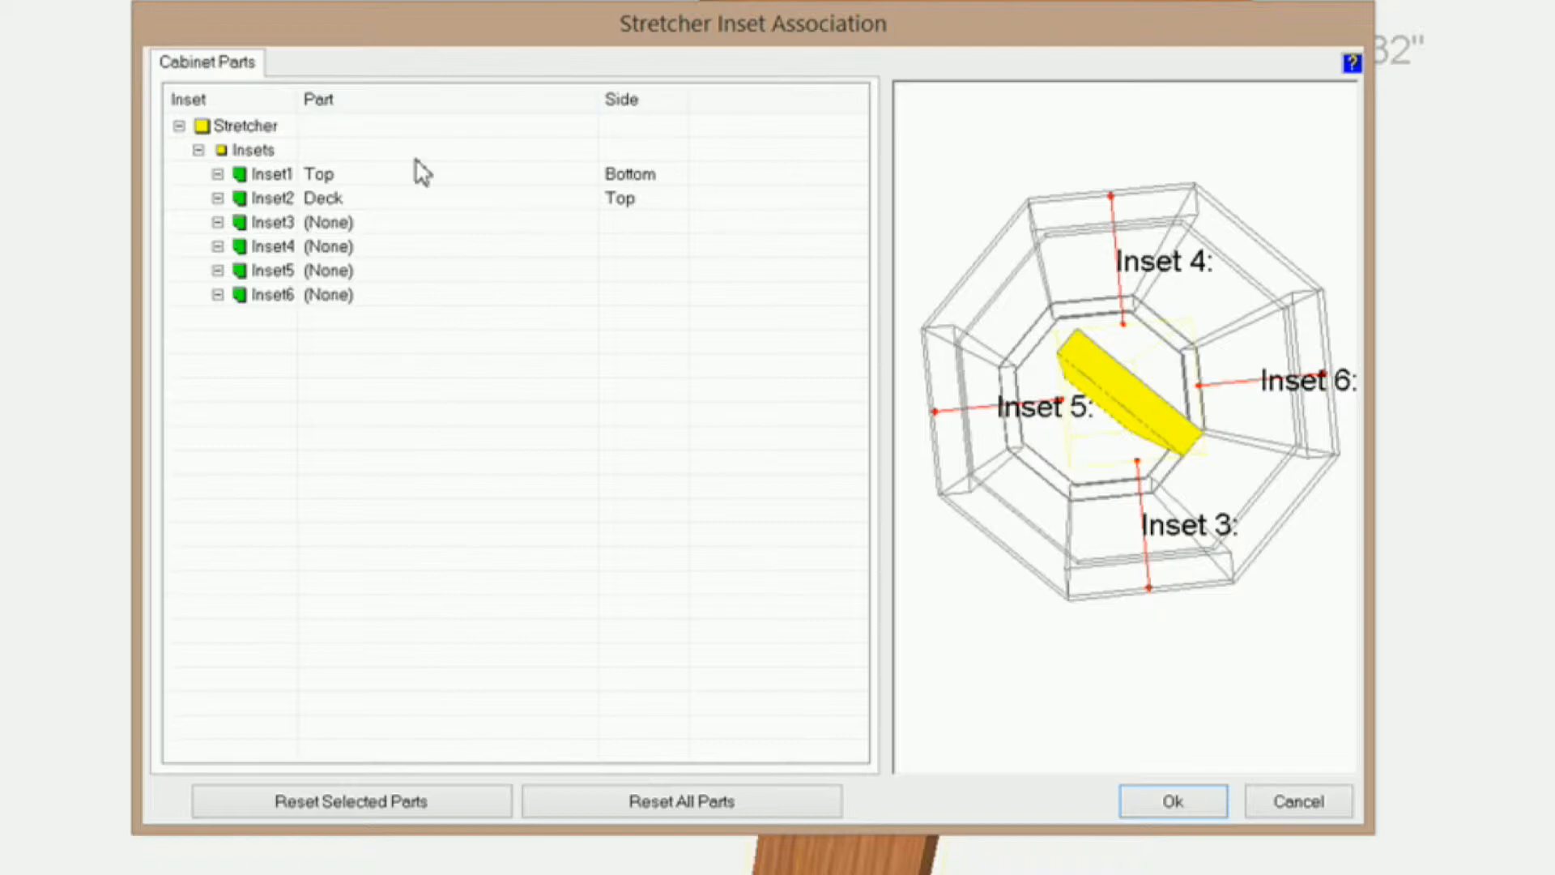
{"action": "left_click", "coordinate": [654, 172]}
{"action": "left_click", "coordinate": [671, 174]}
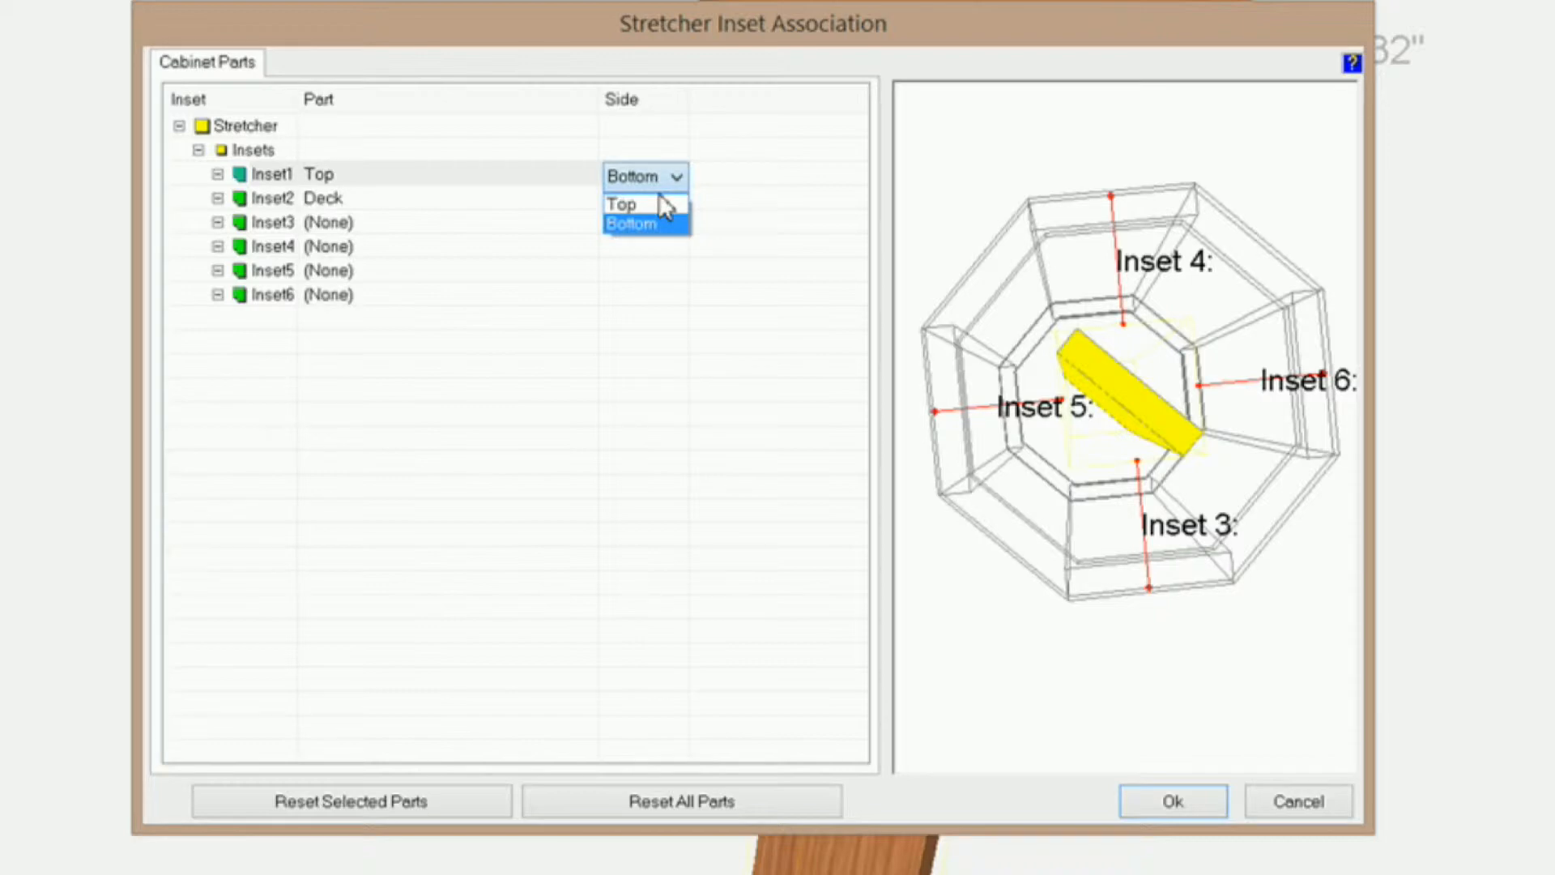
{"action": "left_click", "coordinate": [650, 197]}
Step: Associate the stretcher's Inset 2 with the Bottom side of the Deck
{"action": "left_click", "coordinate": [656, 199]}
{"action": "left_click", "coordinate": [673, 203]}
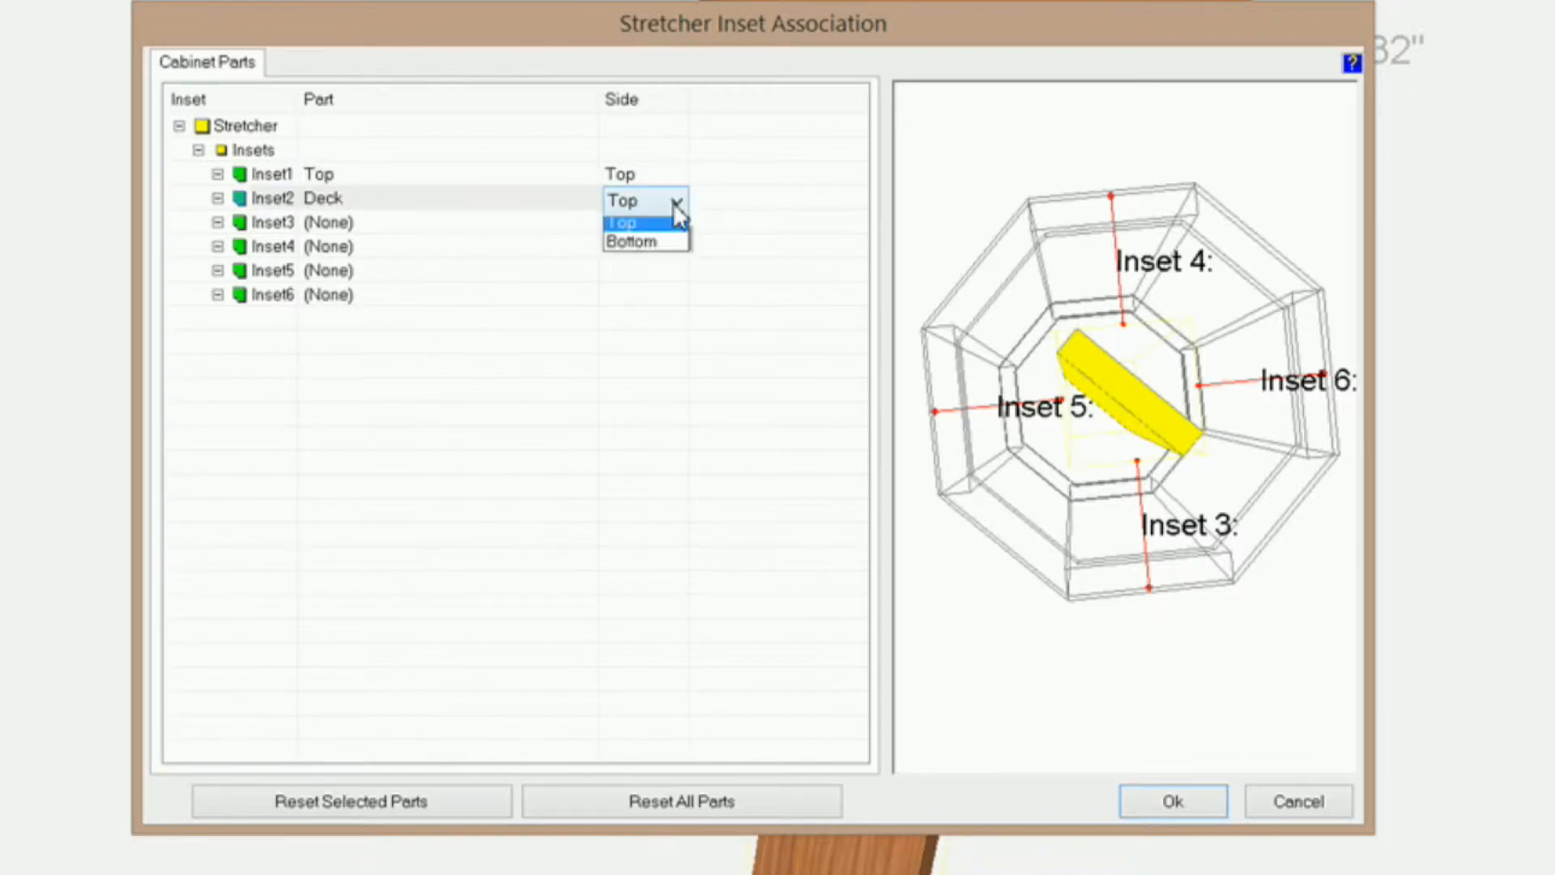
{"action": "left_click", "coordinate": [665, 245]}
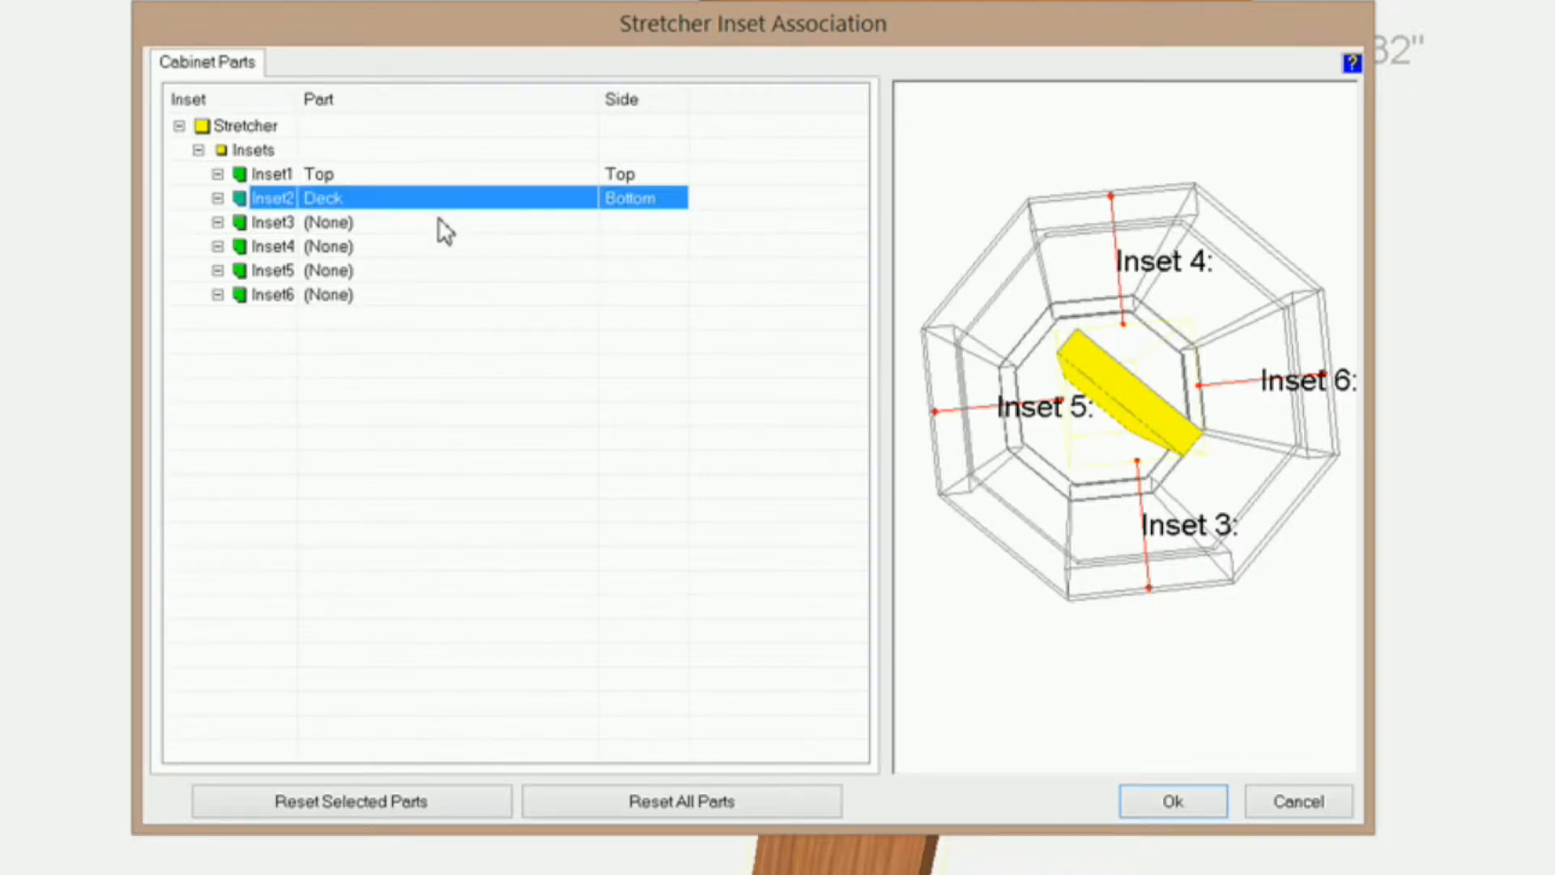
Step: Associate the stretcher's Inset 3 with the Front side of the Top
{"action": "left_click", "coordinate": [444, 226]}
{"action": "left_click", "coordinate": [585, 225]}
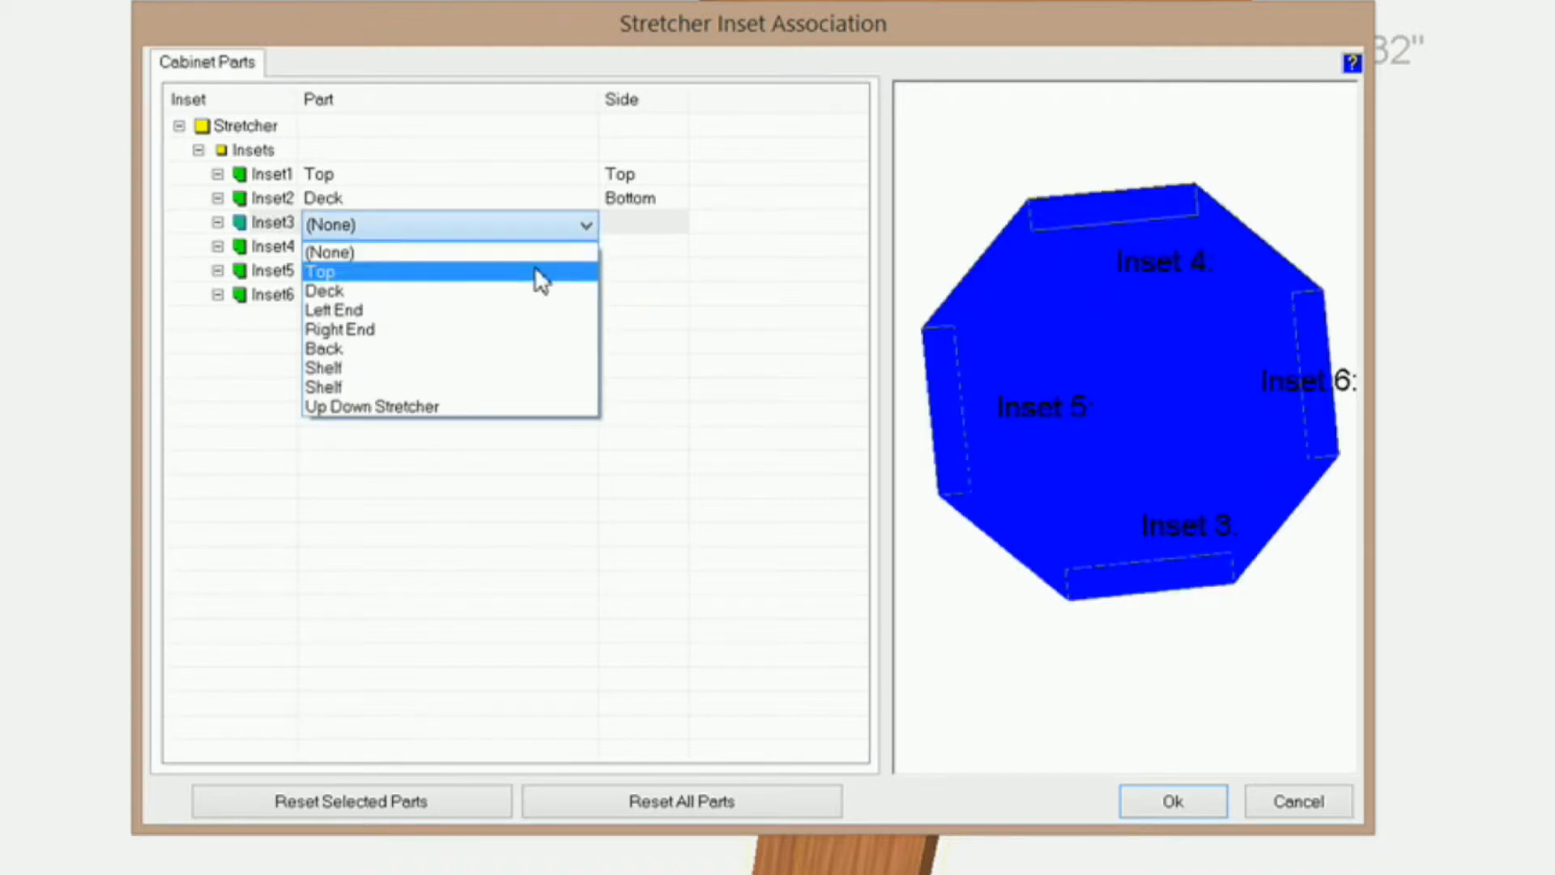
{"action": "left_click", "coordinate": [539, 272]}
{"action": "left_click", "coordinate": [657, 227]}
{"action": "left_click", "coordinate": [676, 225]}
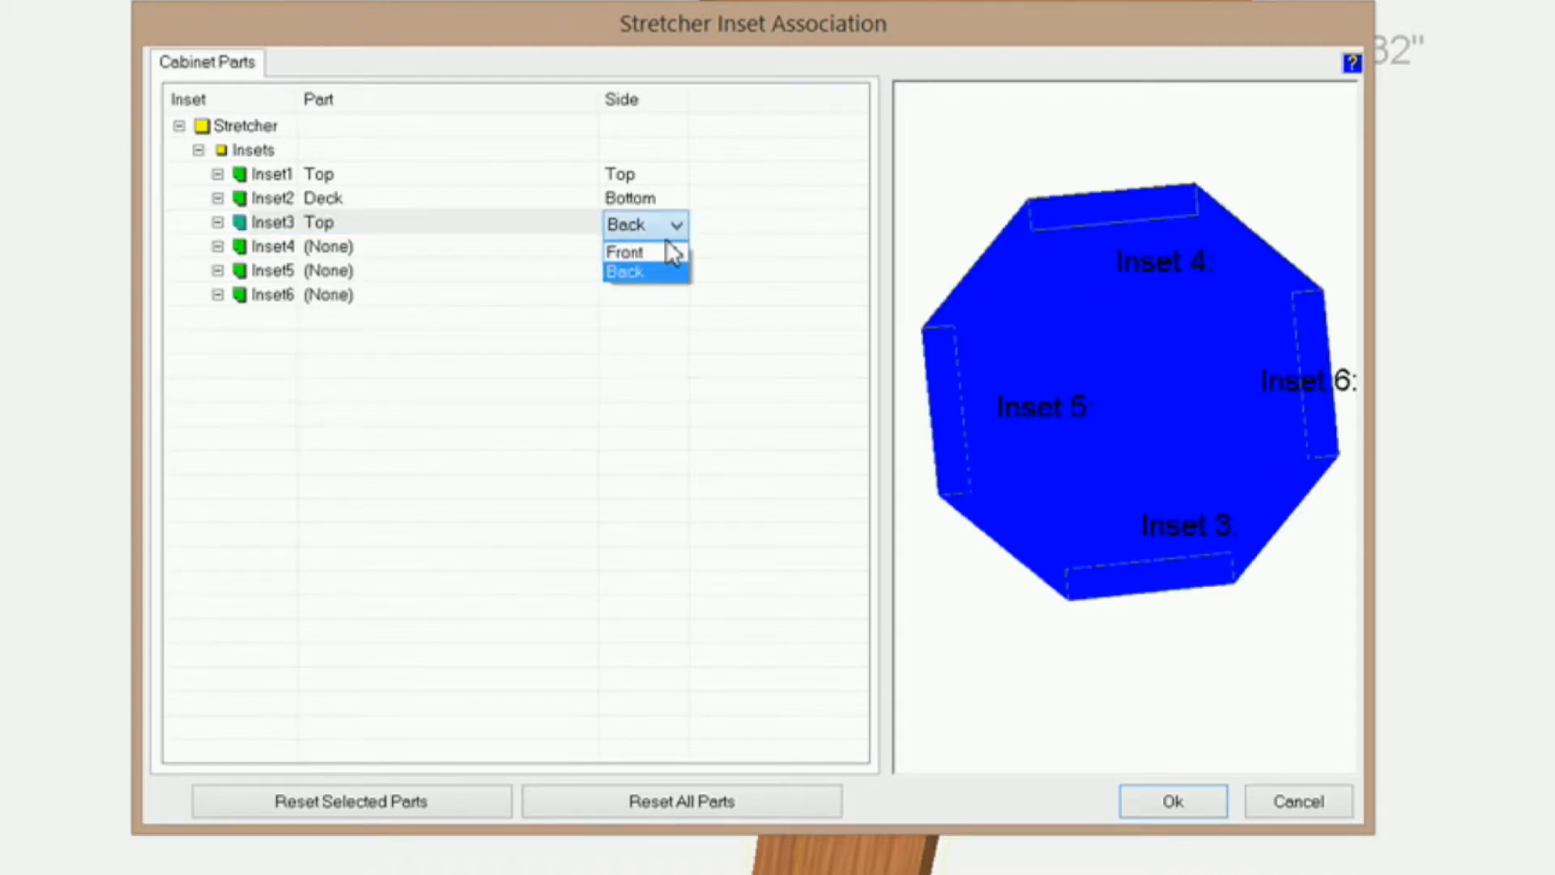
{"action": "left_click", "coordinate": [640, 252]}
Step: Associate the stretcher's Inset 4 with the Front side of the Left End
{"action": "left_click", "coordinate": [450, 248]}
{"action": "left_click", "coordinate": [450, 248]}
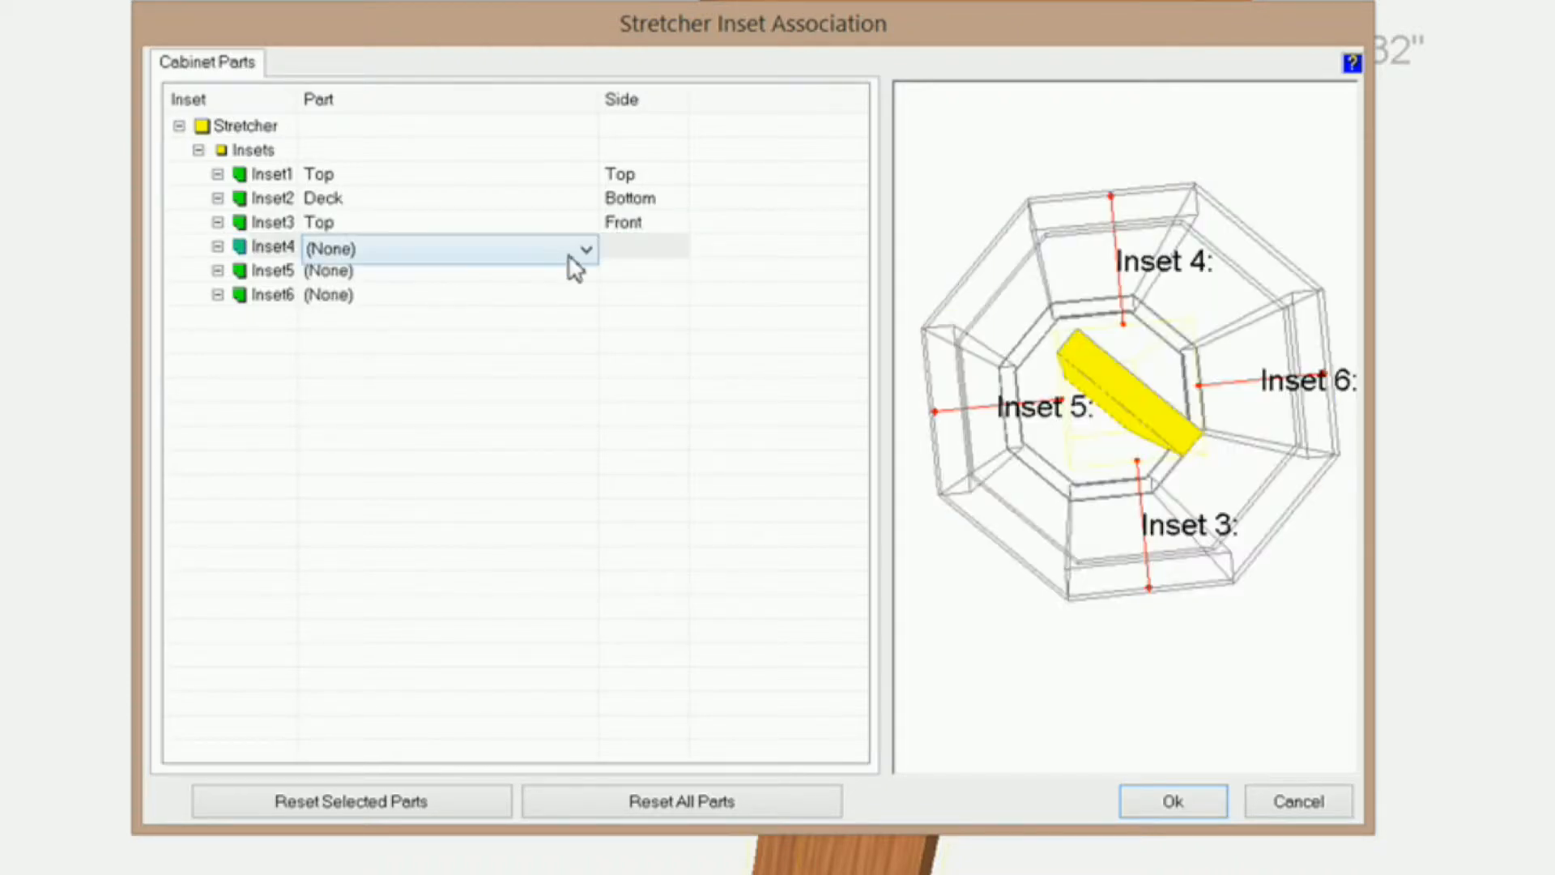
{"action": "left_click", "coordinate": [583, 249]}
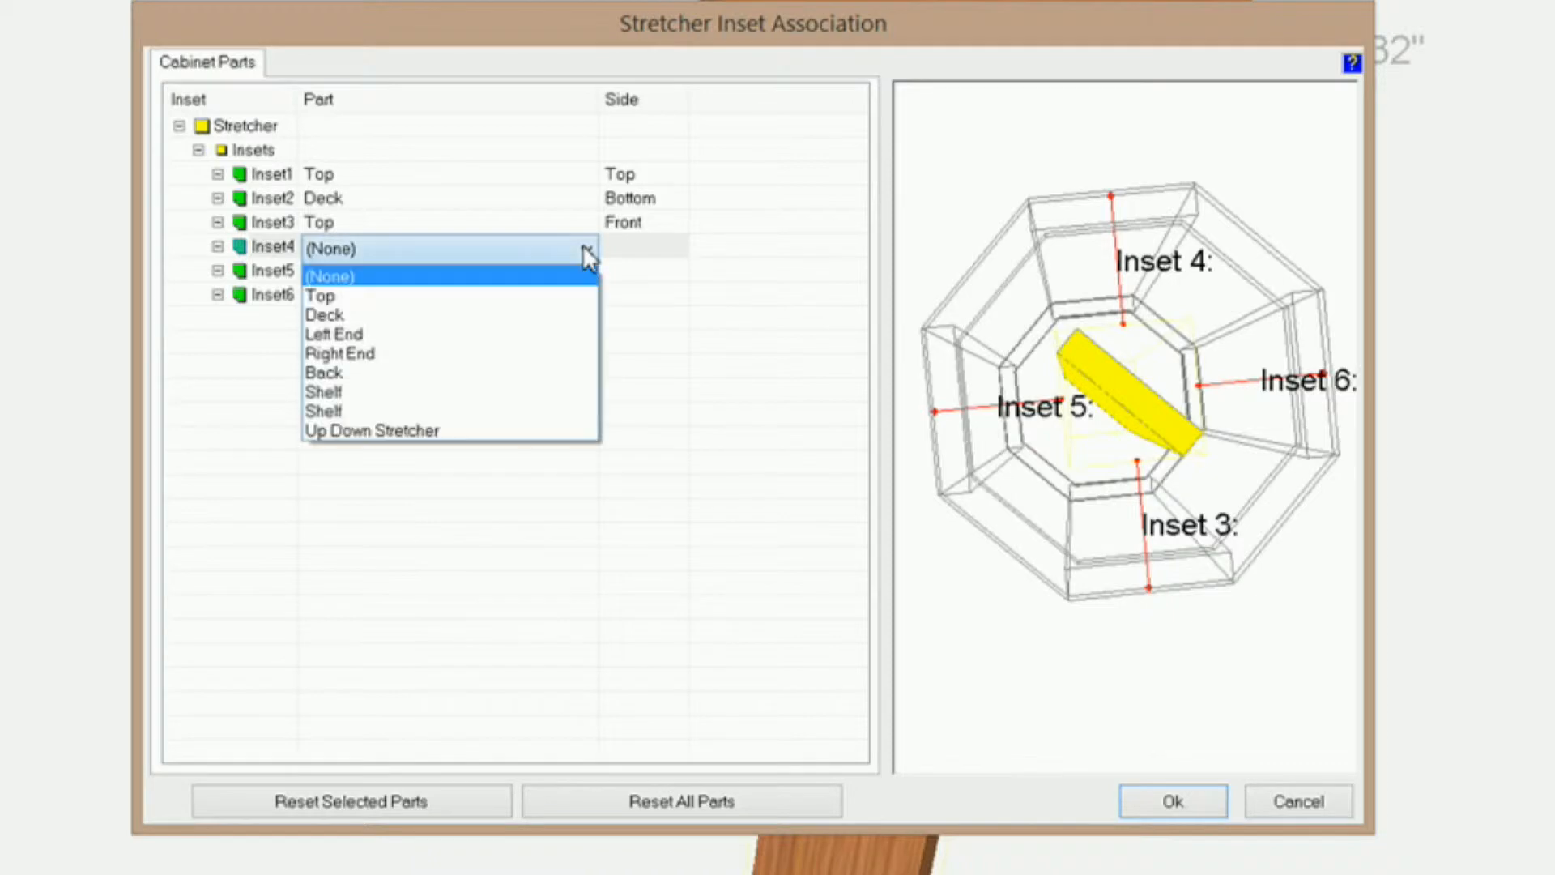
{"action": "left_click", "coordinate": [562, 340]}
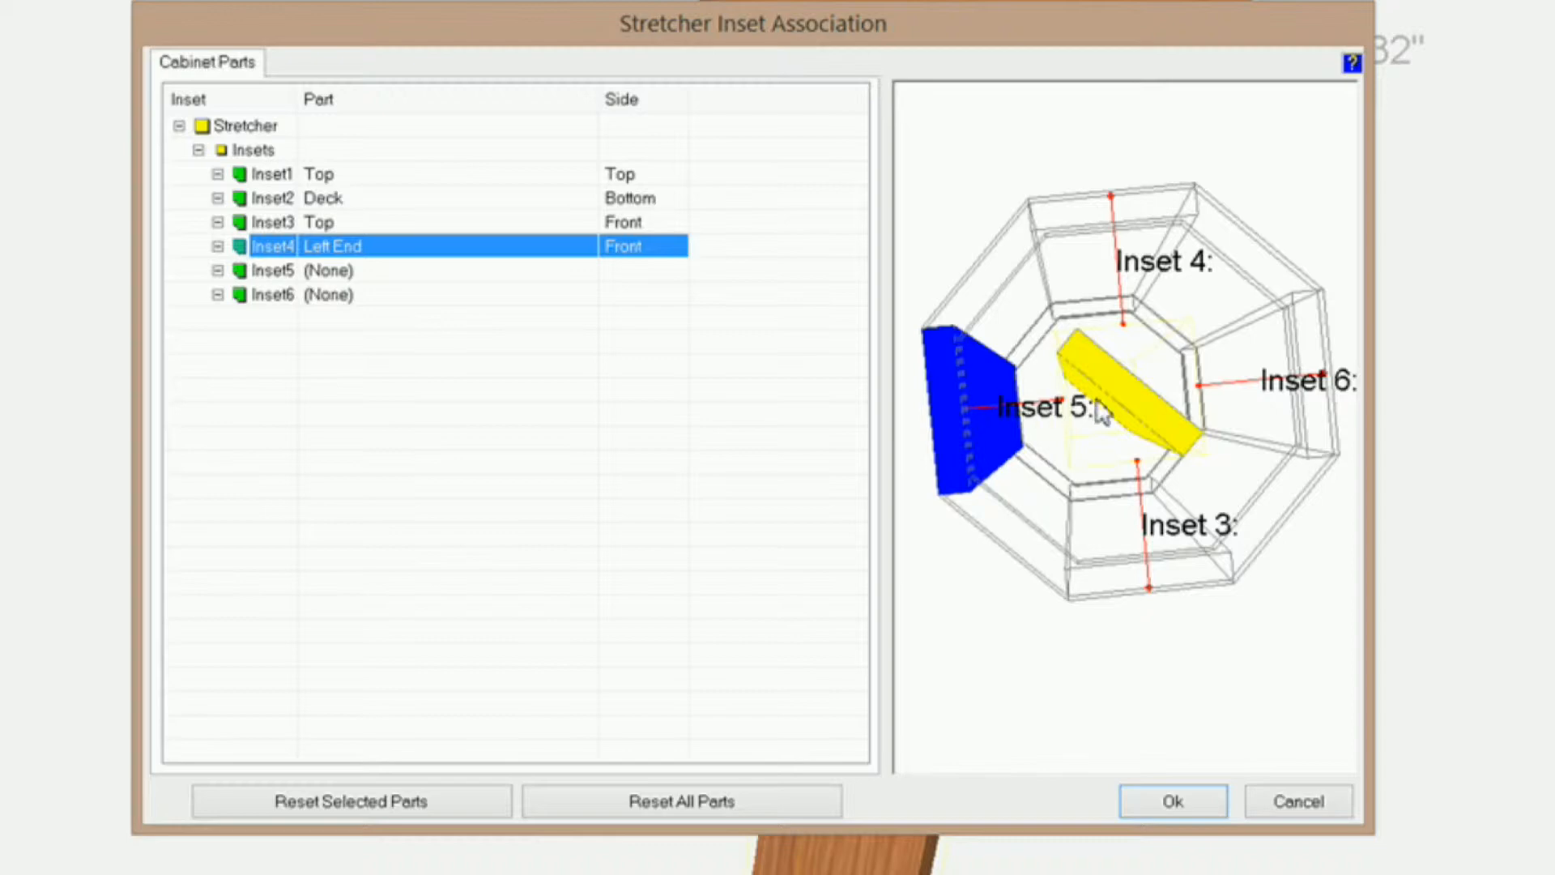
Step: Associate the stretcher's Inset 5 with the Left side of the Left End and accept the inset associations
{"action": "left_click", "coordinate": [499, 272]}
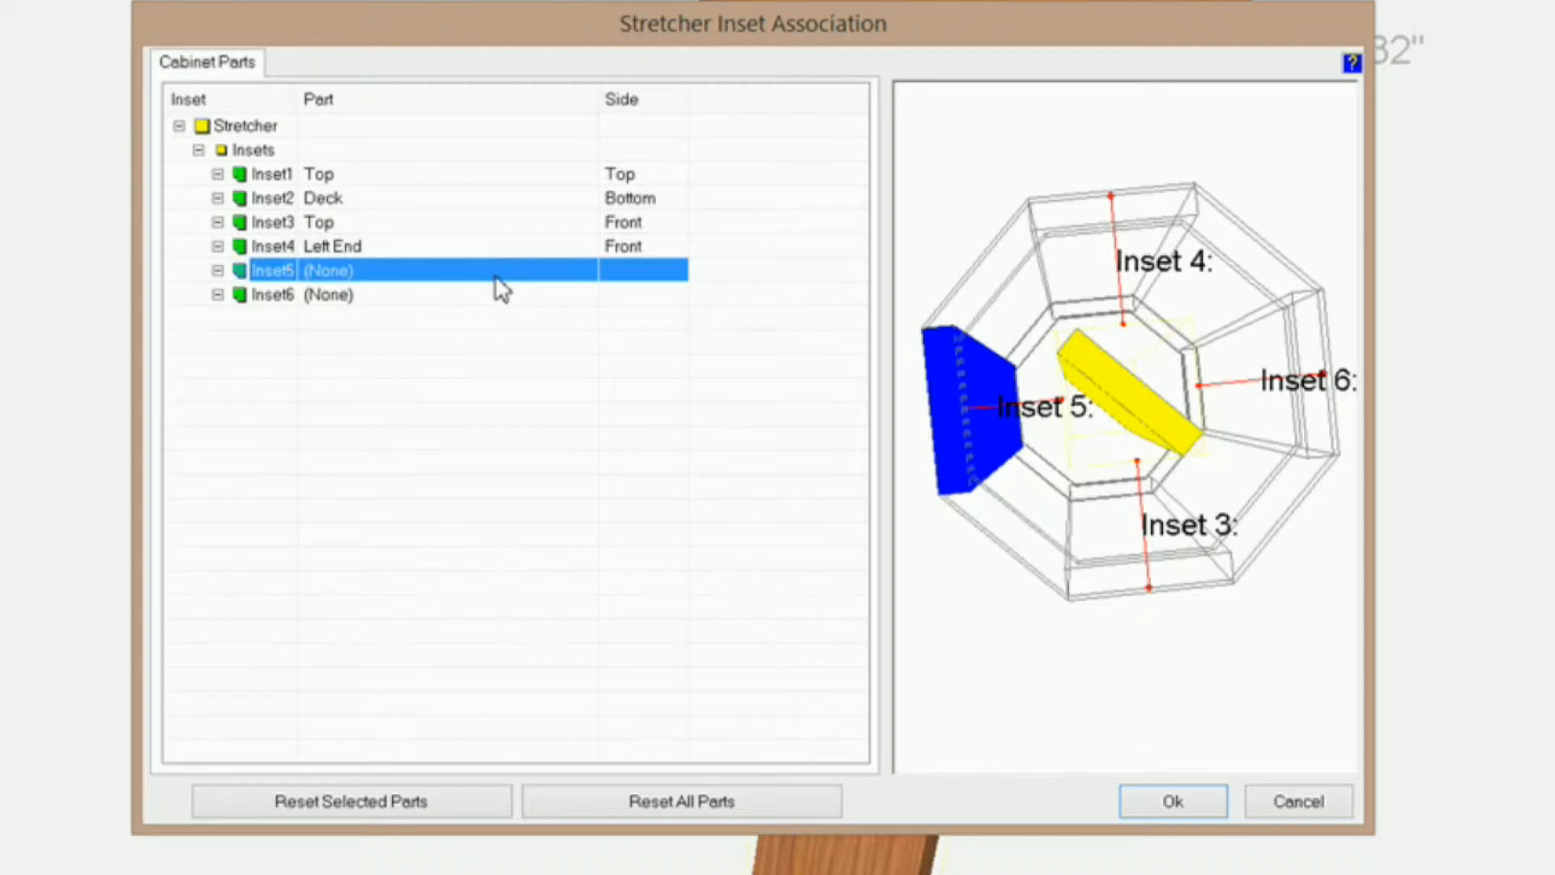
{"action": "left_click", "coordinate": [586, 278]}
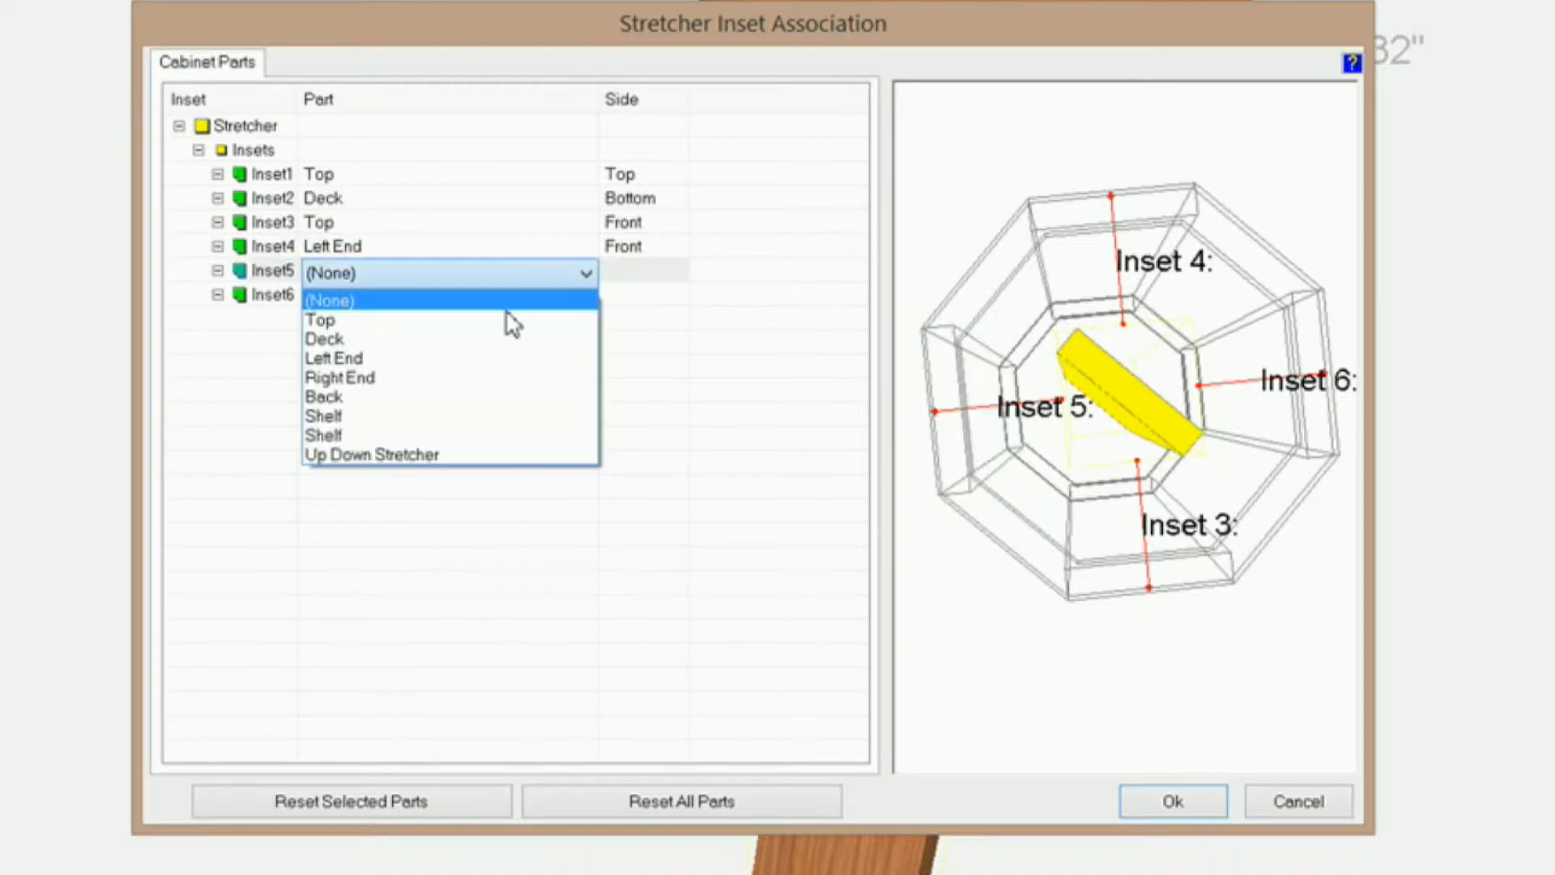
{"action": "left_click", "coordinate": [478, 357]}
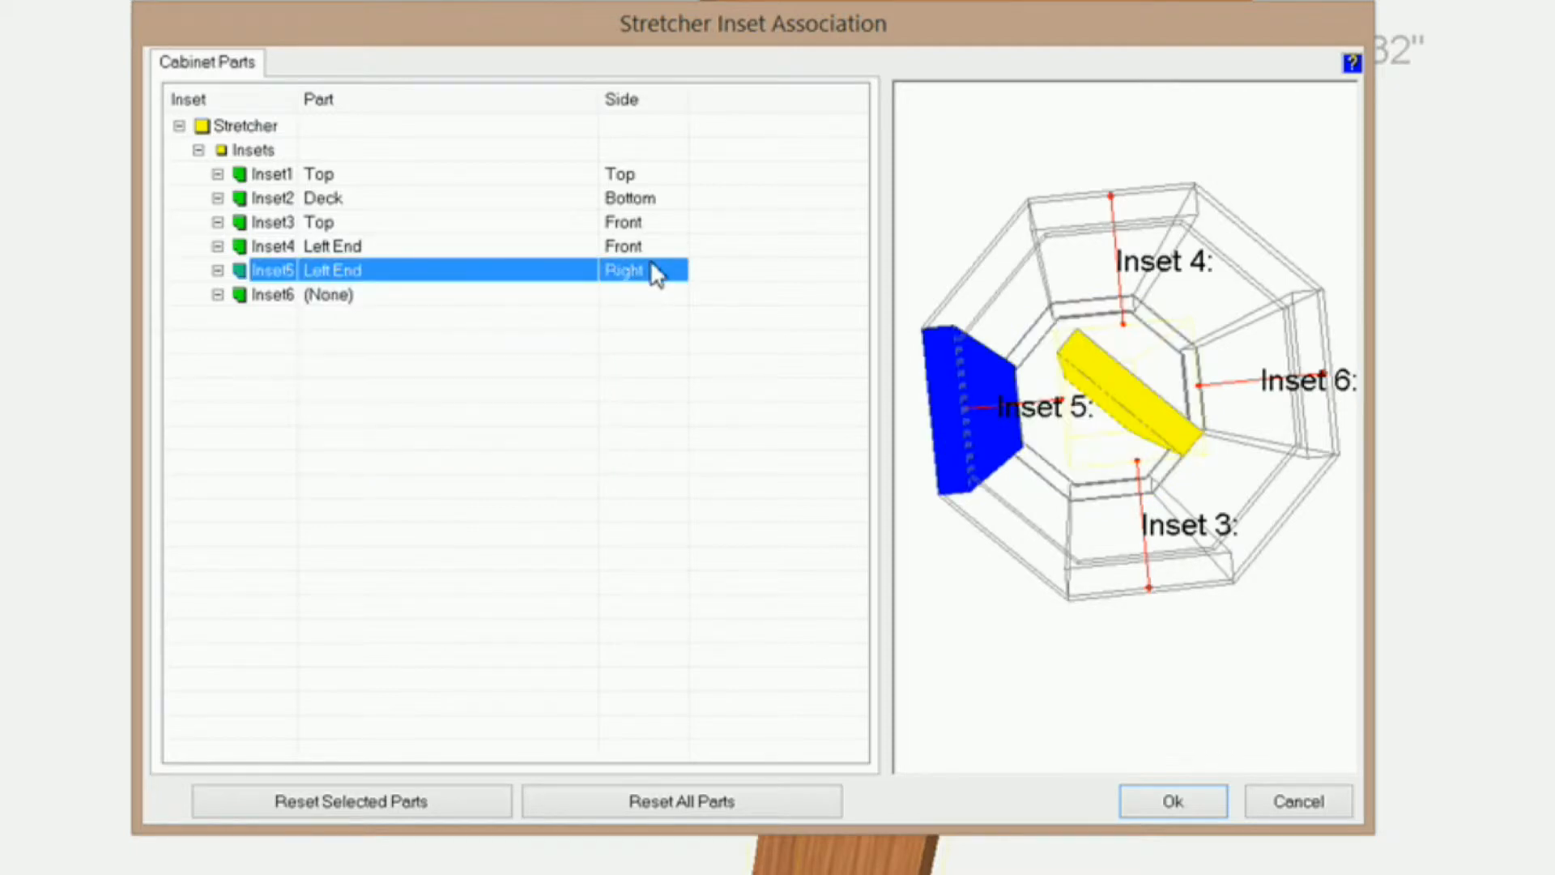
{"action": "left_click", "coordinate": [651, 270]}
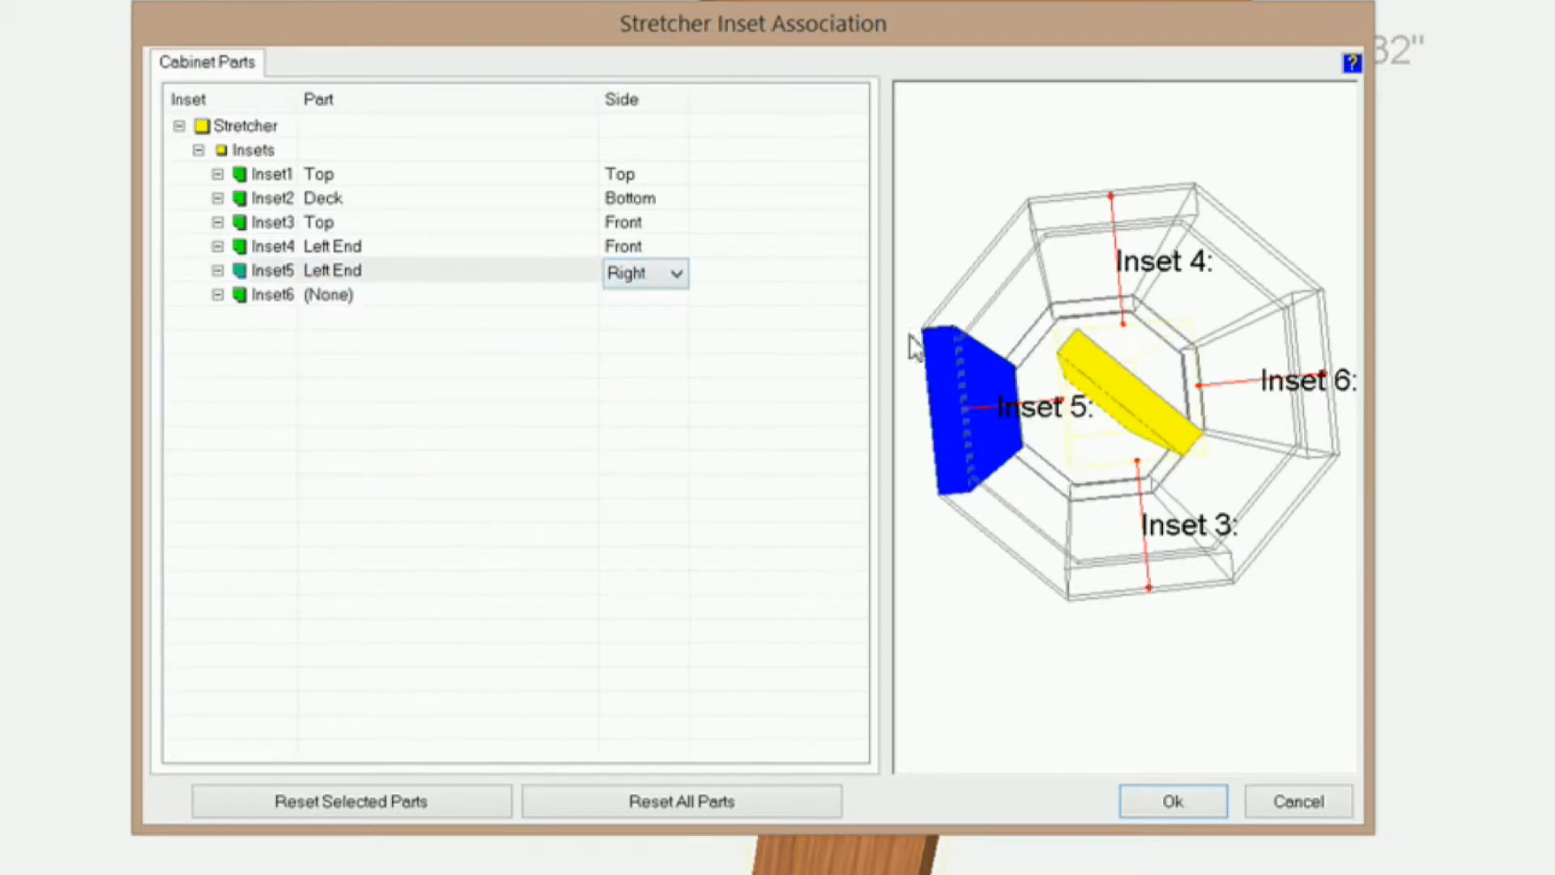
{"action": "left_click", "coordinate": [677, 275]}
{"action": "left_click", "coordinate": [640, 301]}
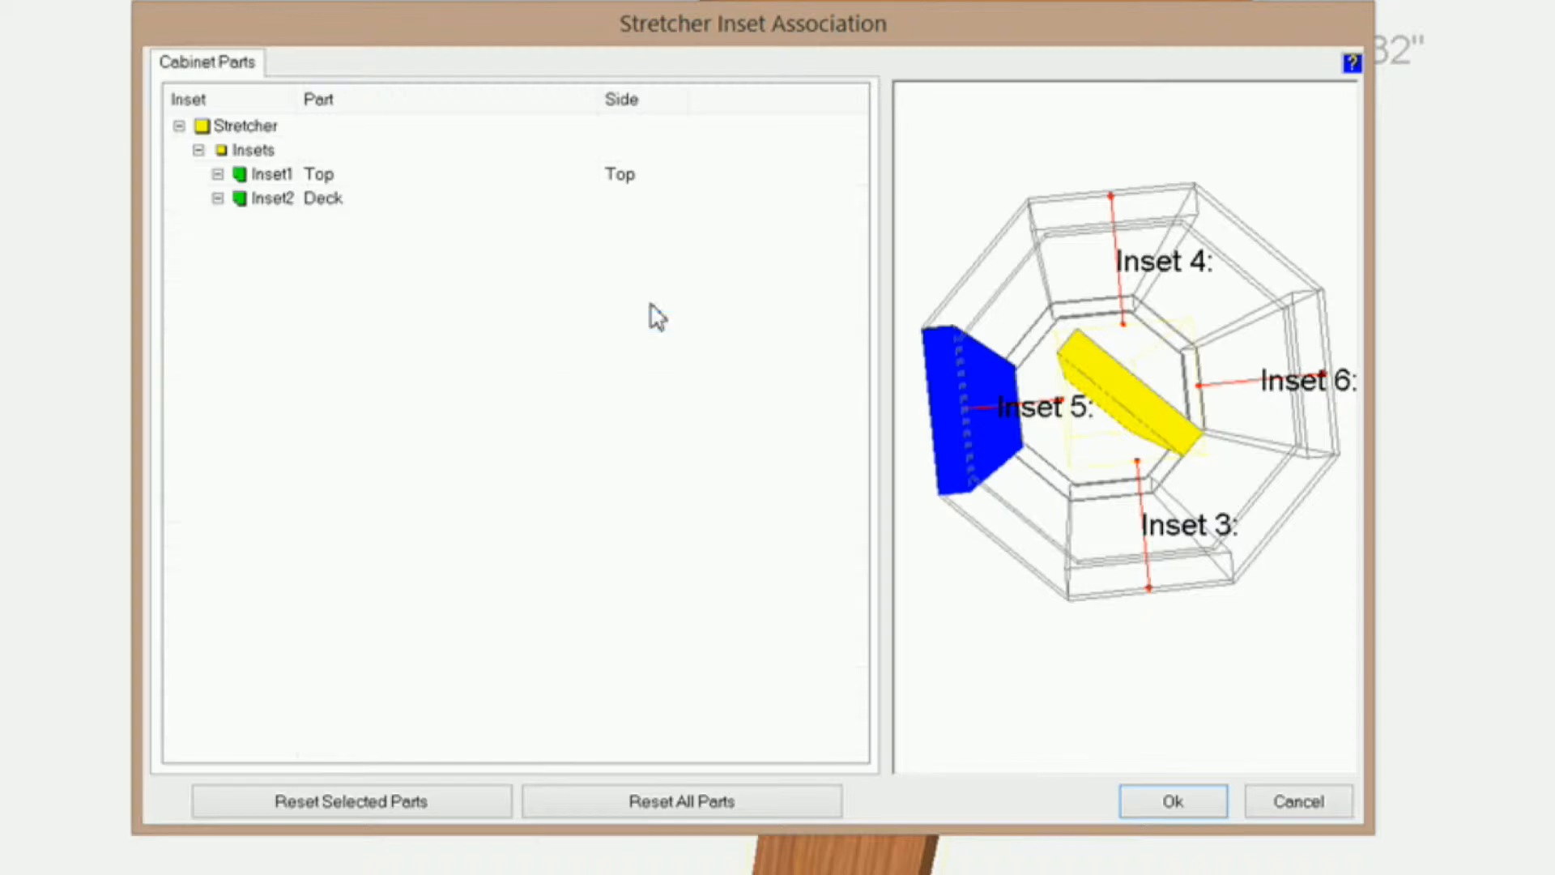
{"action": "left_click", "coordinate": [1184, 792]}
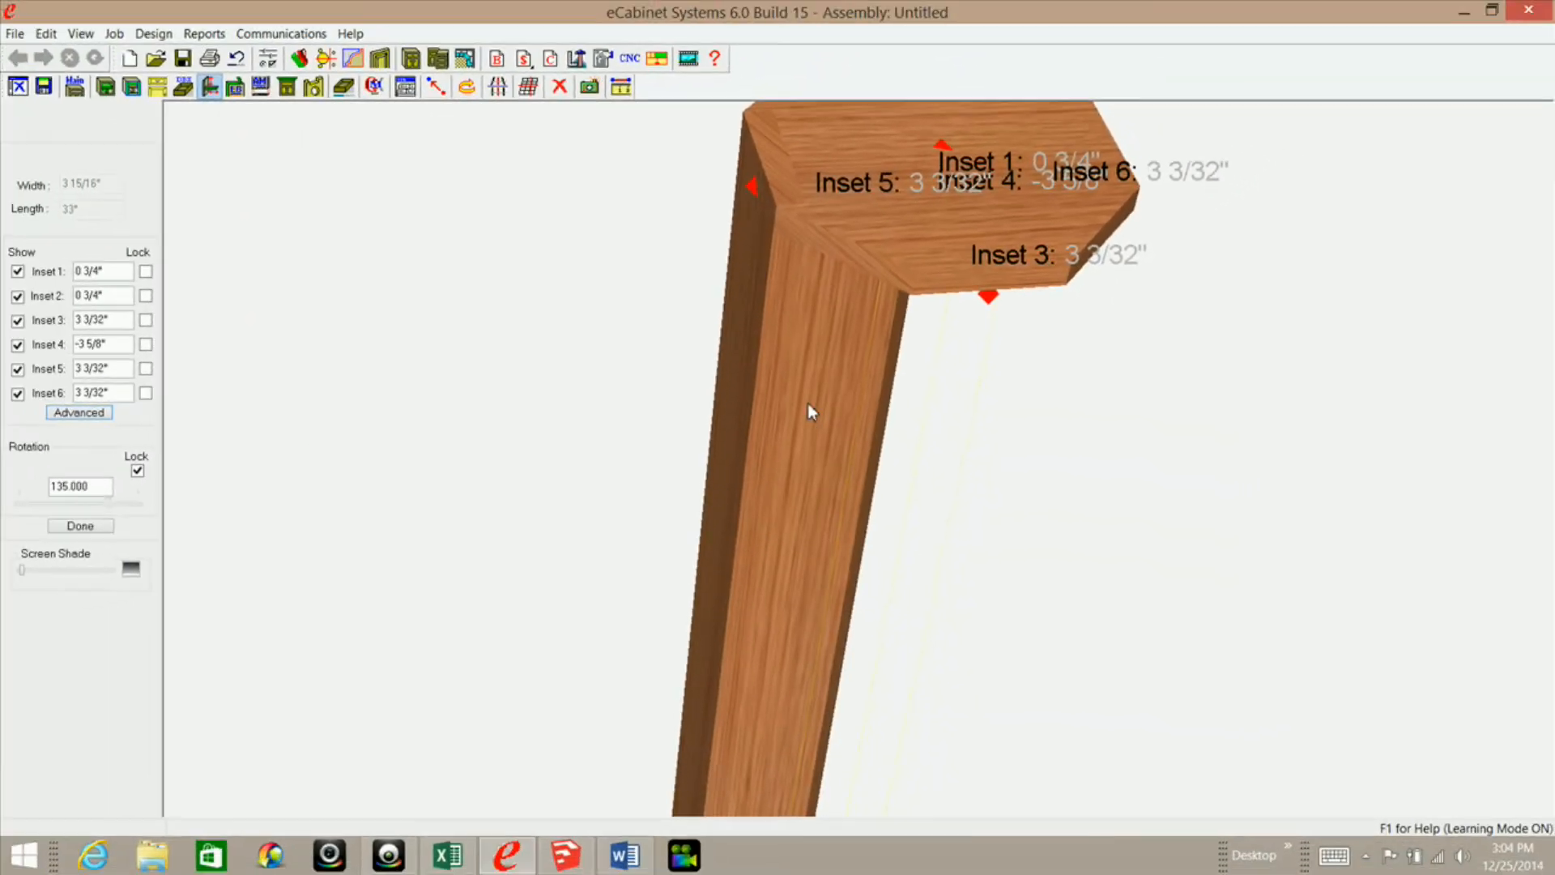
Step: Switch to the OctagonCalculater workbook in Excel and examine the material thickness, offset divisor and stretcher offset formula
{"action": "middle_click_drag", "start_coordinate": [841, 361], "coordinate": [785, 431]}
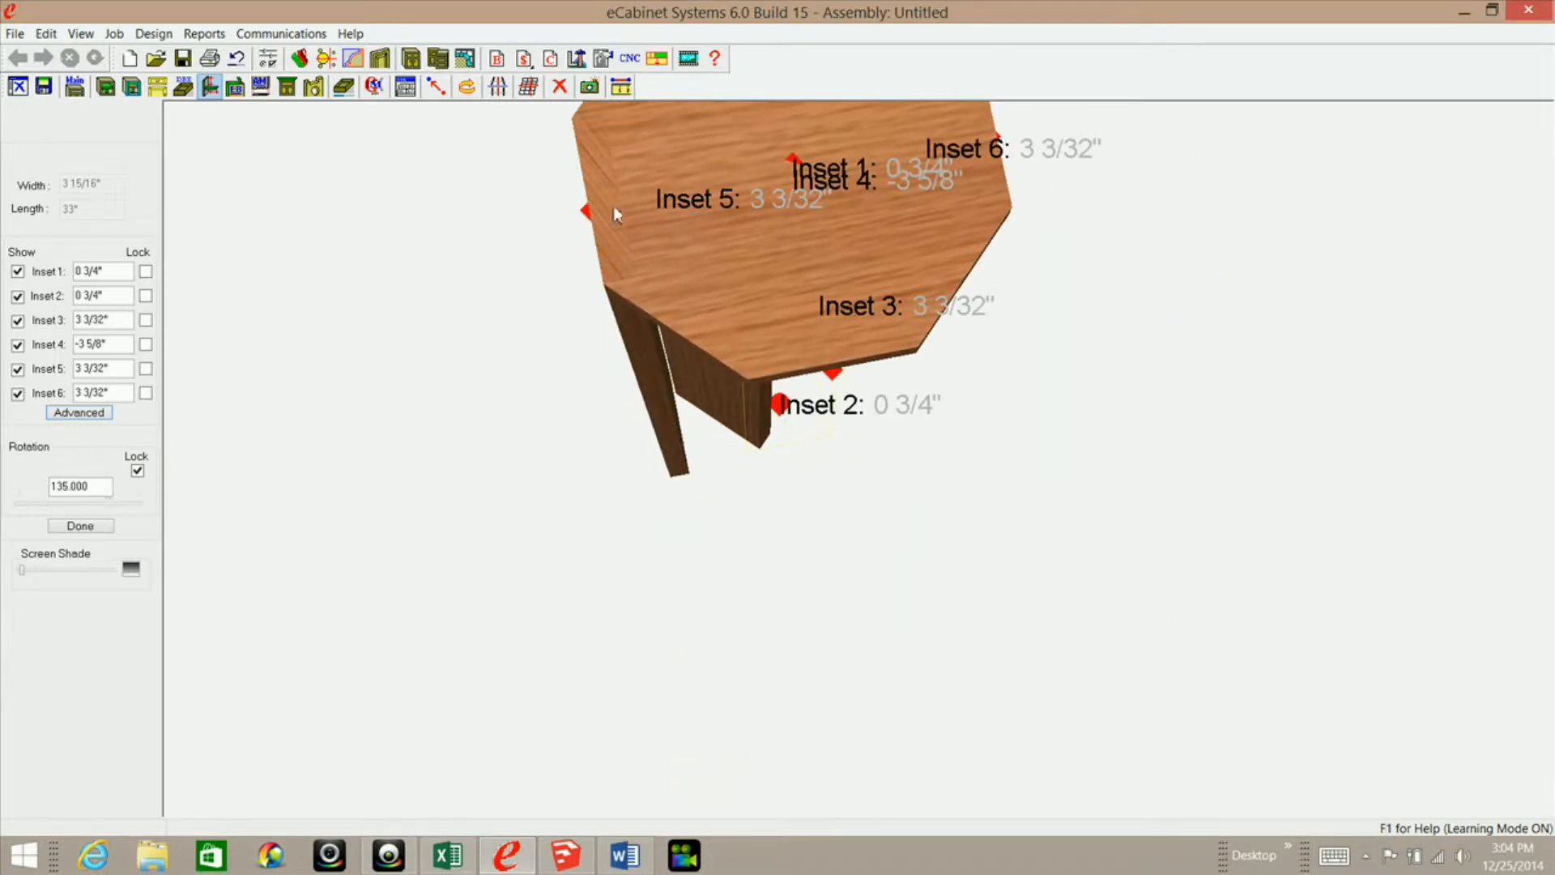
{"action": "left_click", "coordinate": [448, 854]}
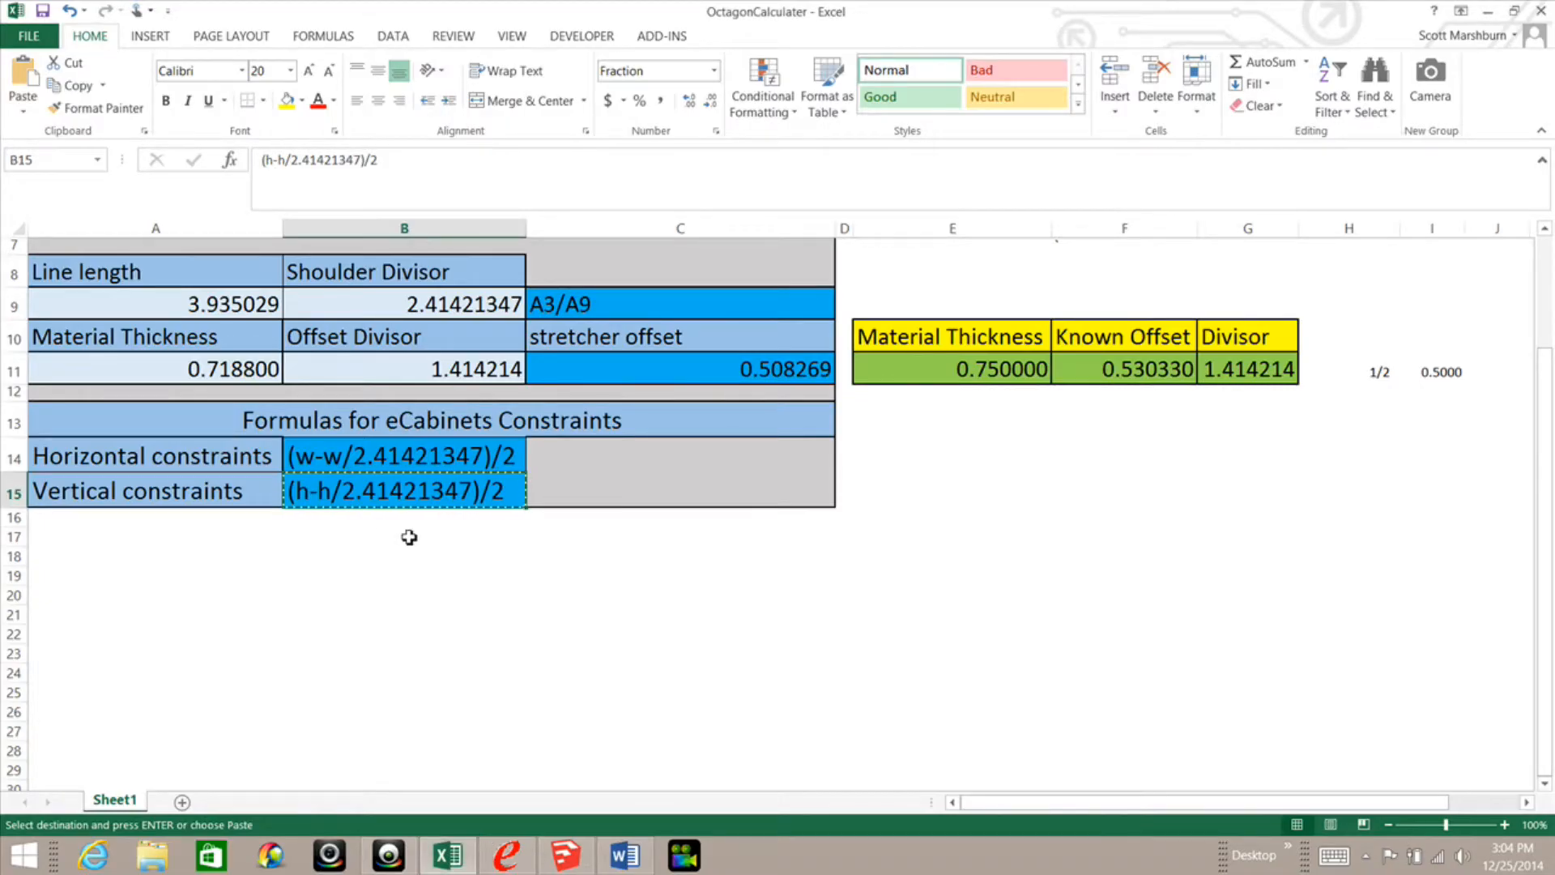
{"action": "key", "text": "Escape"}
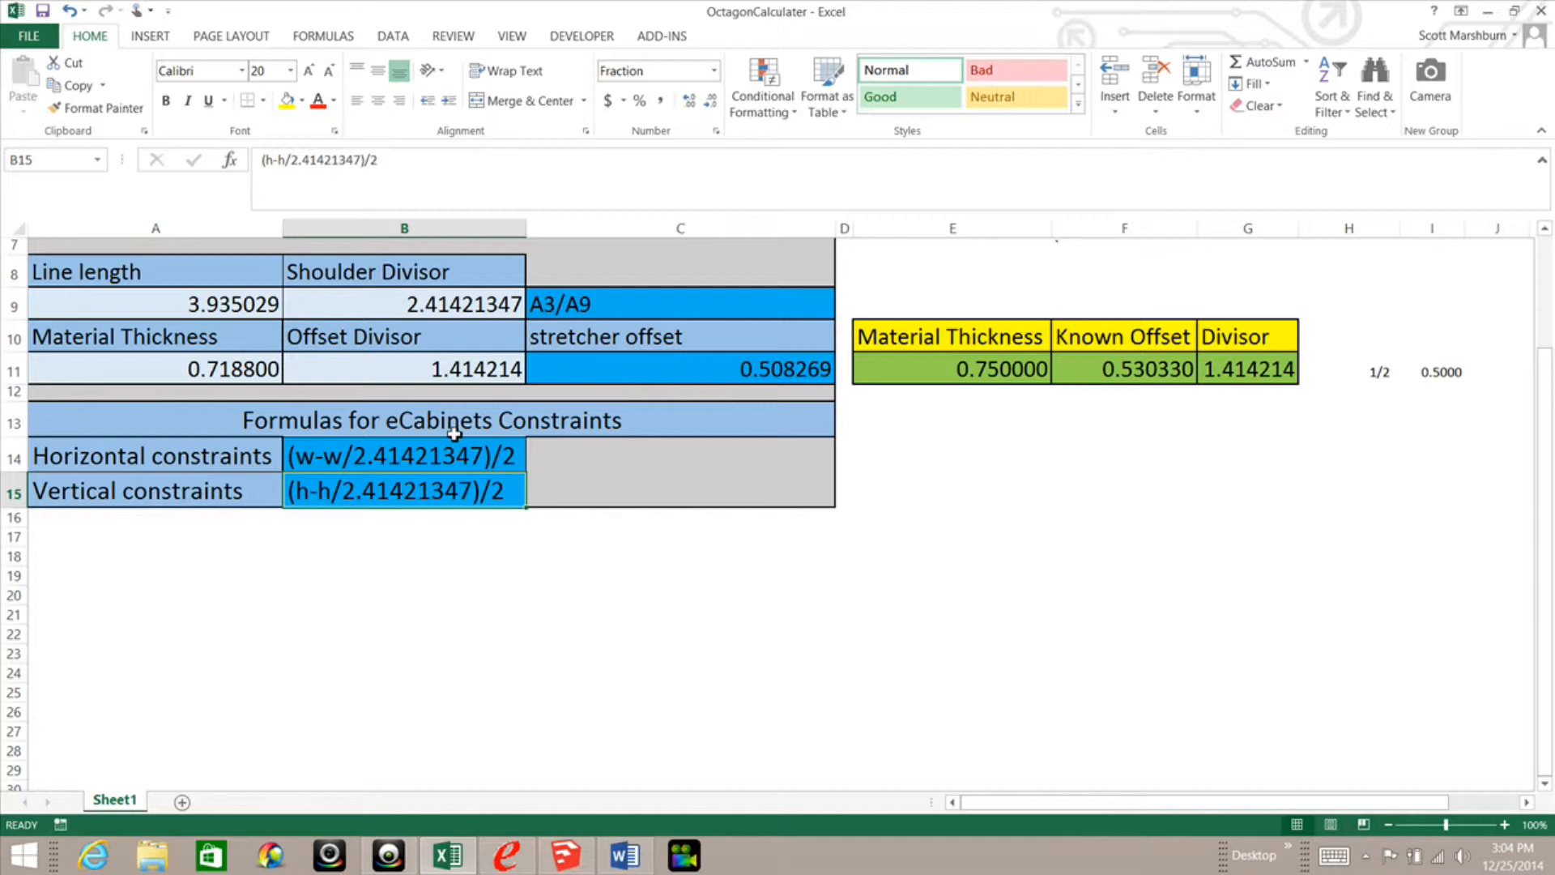
{"action": "scroll", "coordinate": [453, 434], "scroll_direction": "up", "scroll_amount": 2}
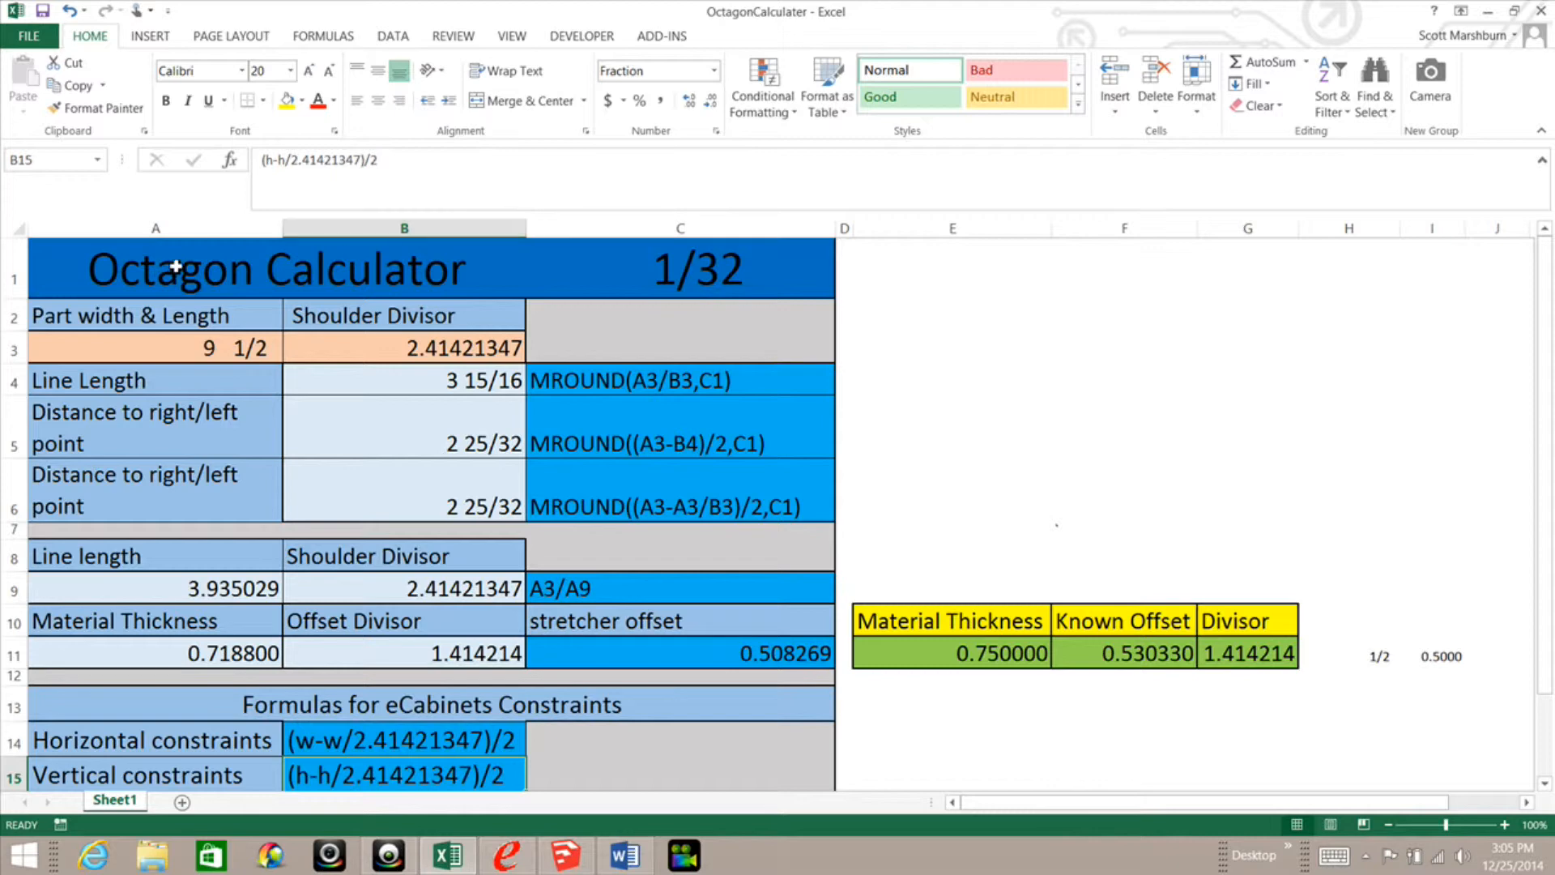
{"action": "left_click", "coordinate": [183, 653]}
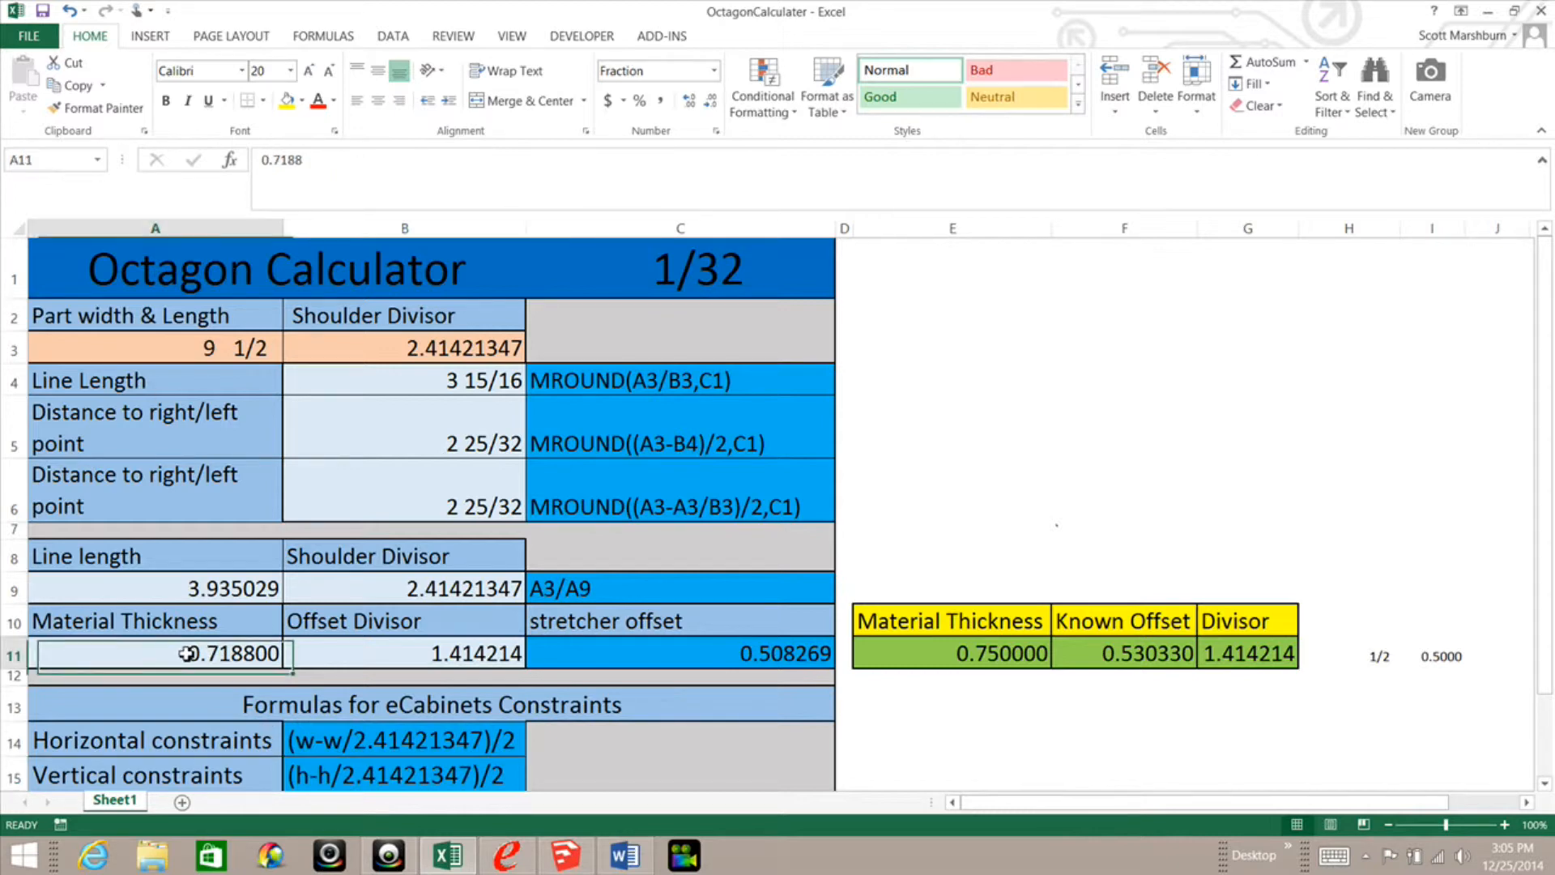
{"action": "left_click", "coordinate": [451, 653]}
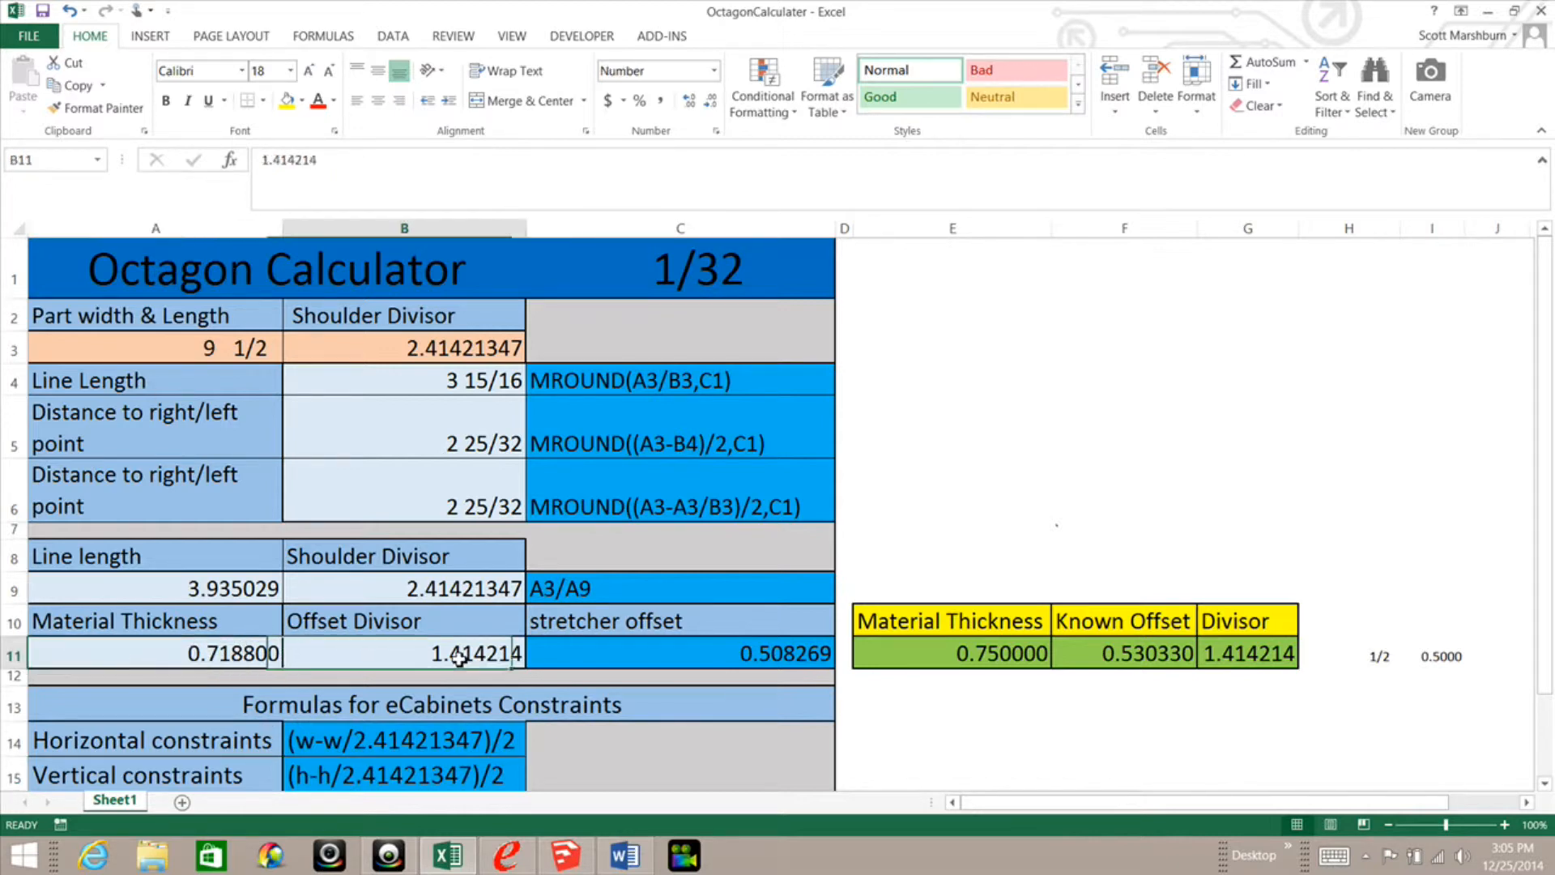
{"action": "left_click", "coordinate": [706, 656]}
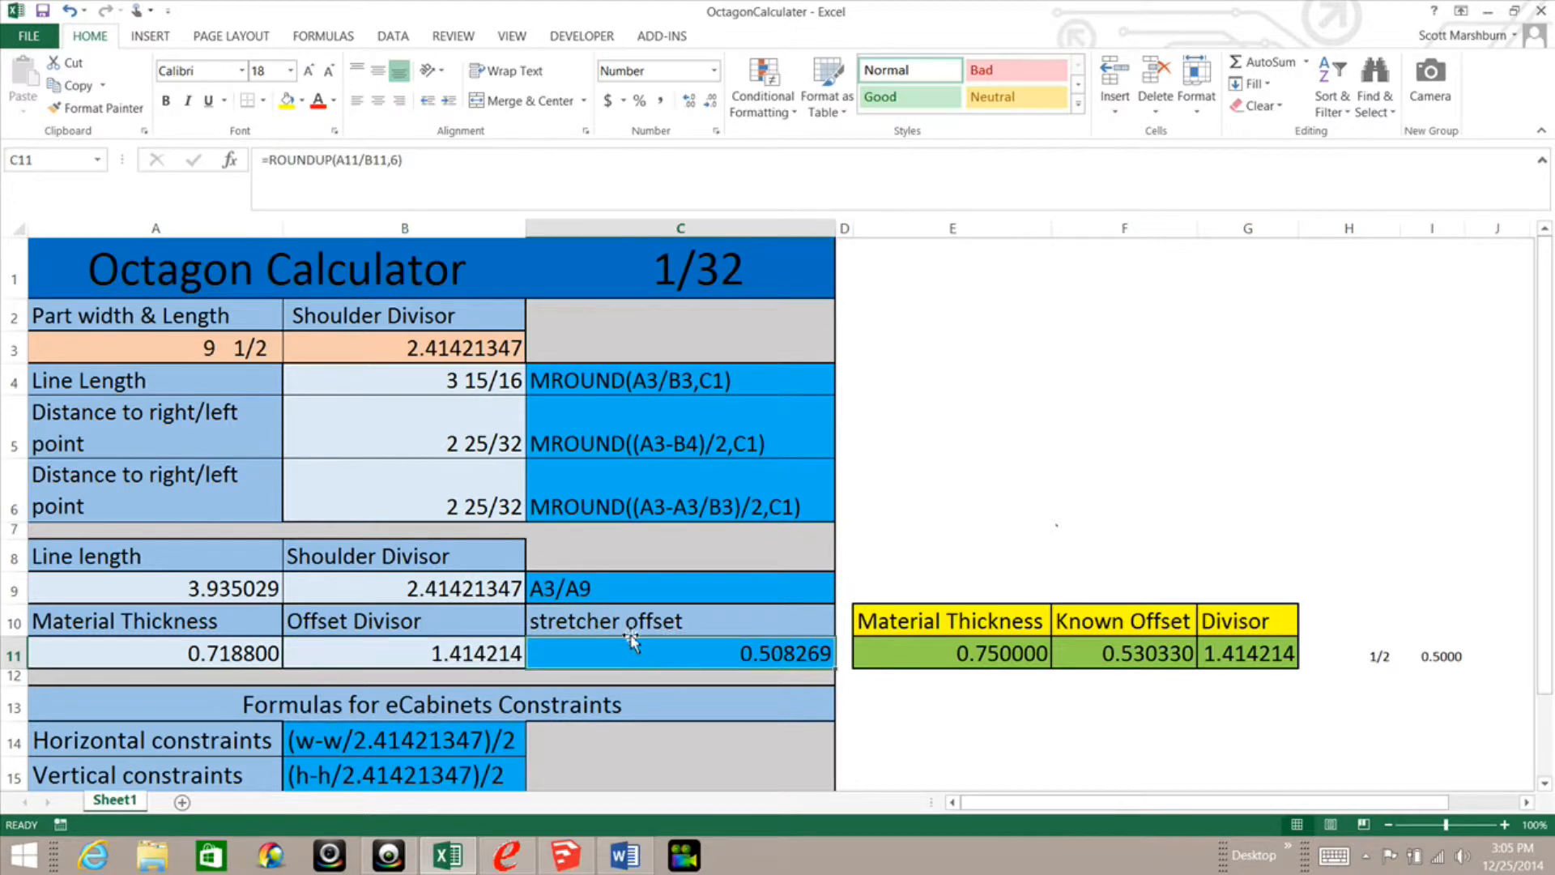
Step: Set the material thickness in A11 to 0.75 and check the stretcher offset in C11
{"action": "left_click", "coordinate": [239, 659]}
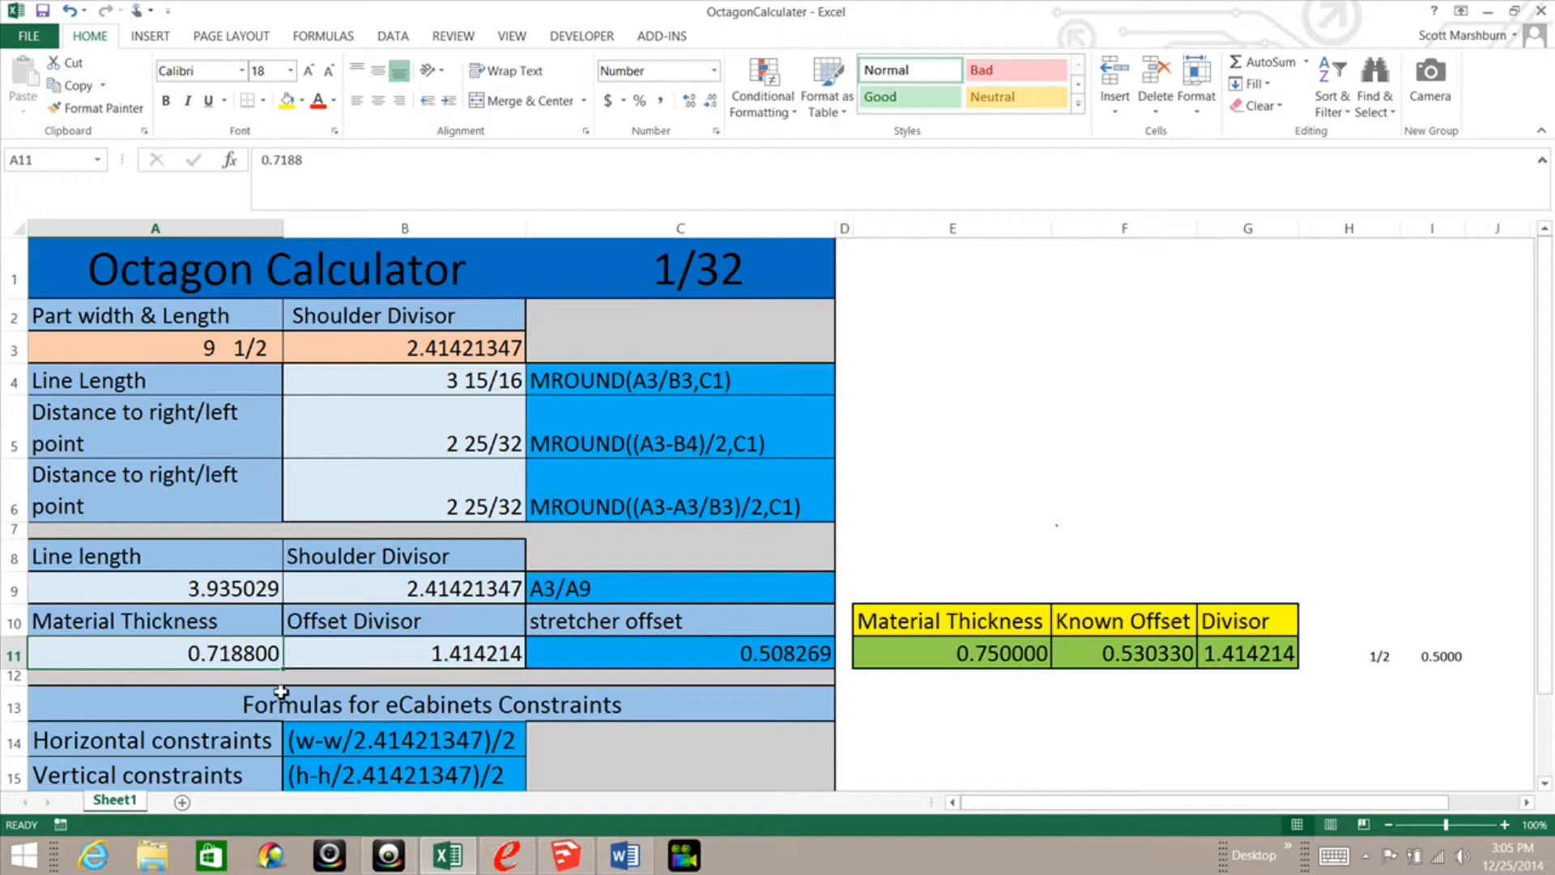
{"action": "type", "text": "."}
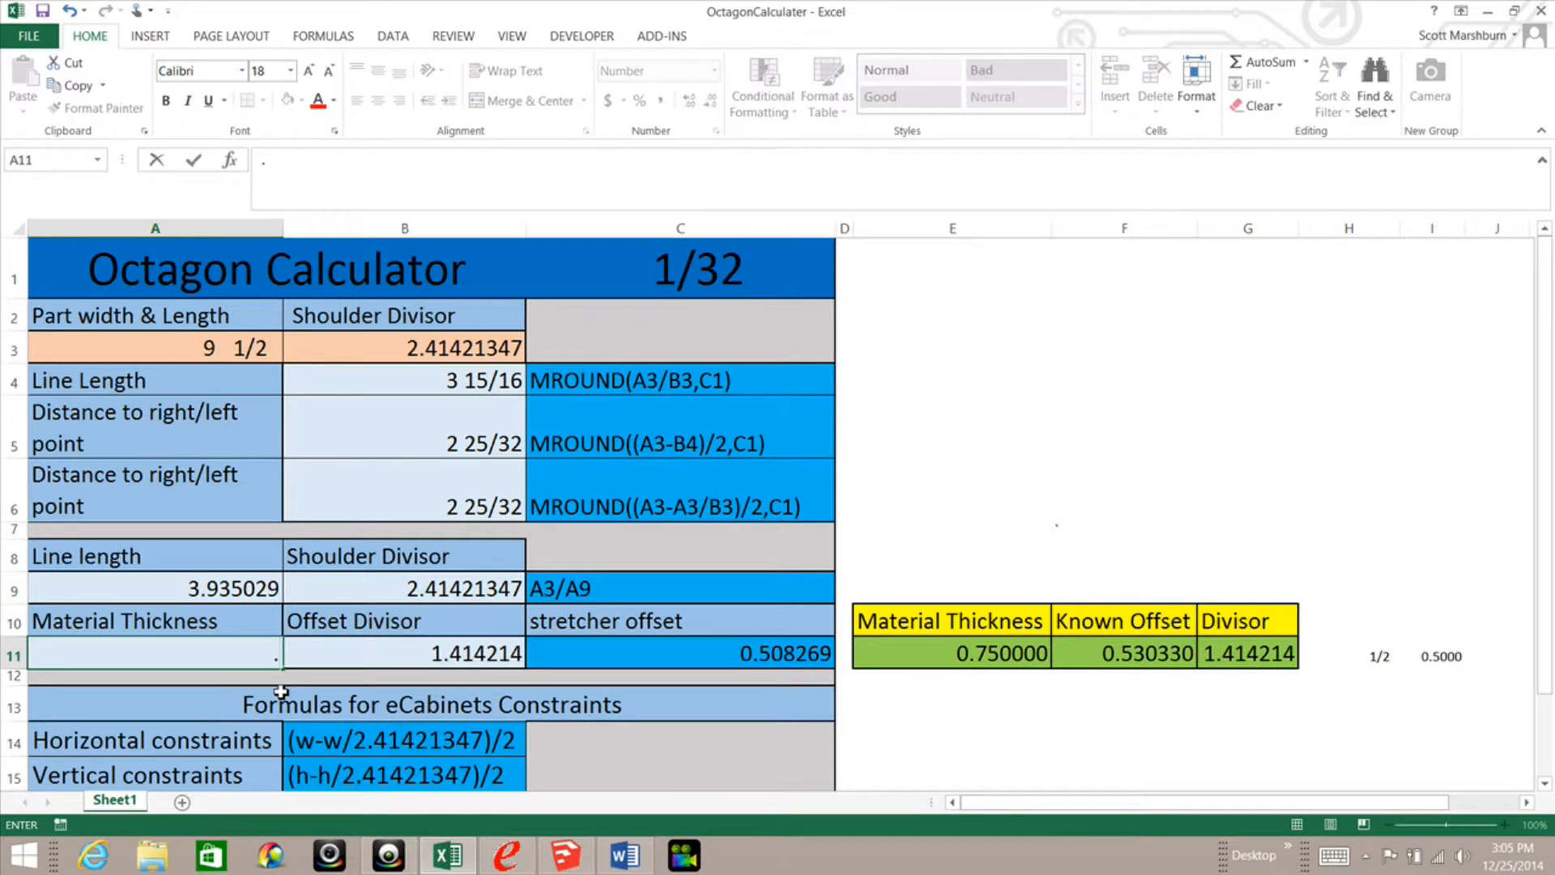
{"action": "type", "text": "75"}
{"action": "left_click", "coordinate": [366, 658]}
{"action": "left_click", "coordinate": [780, 653]}
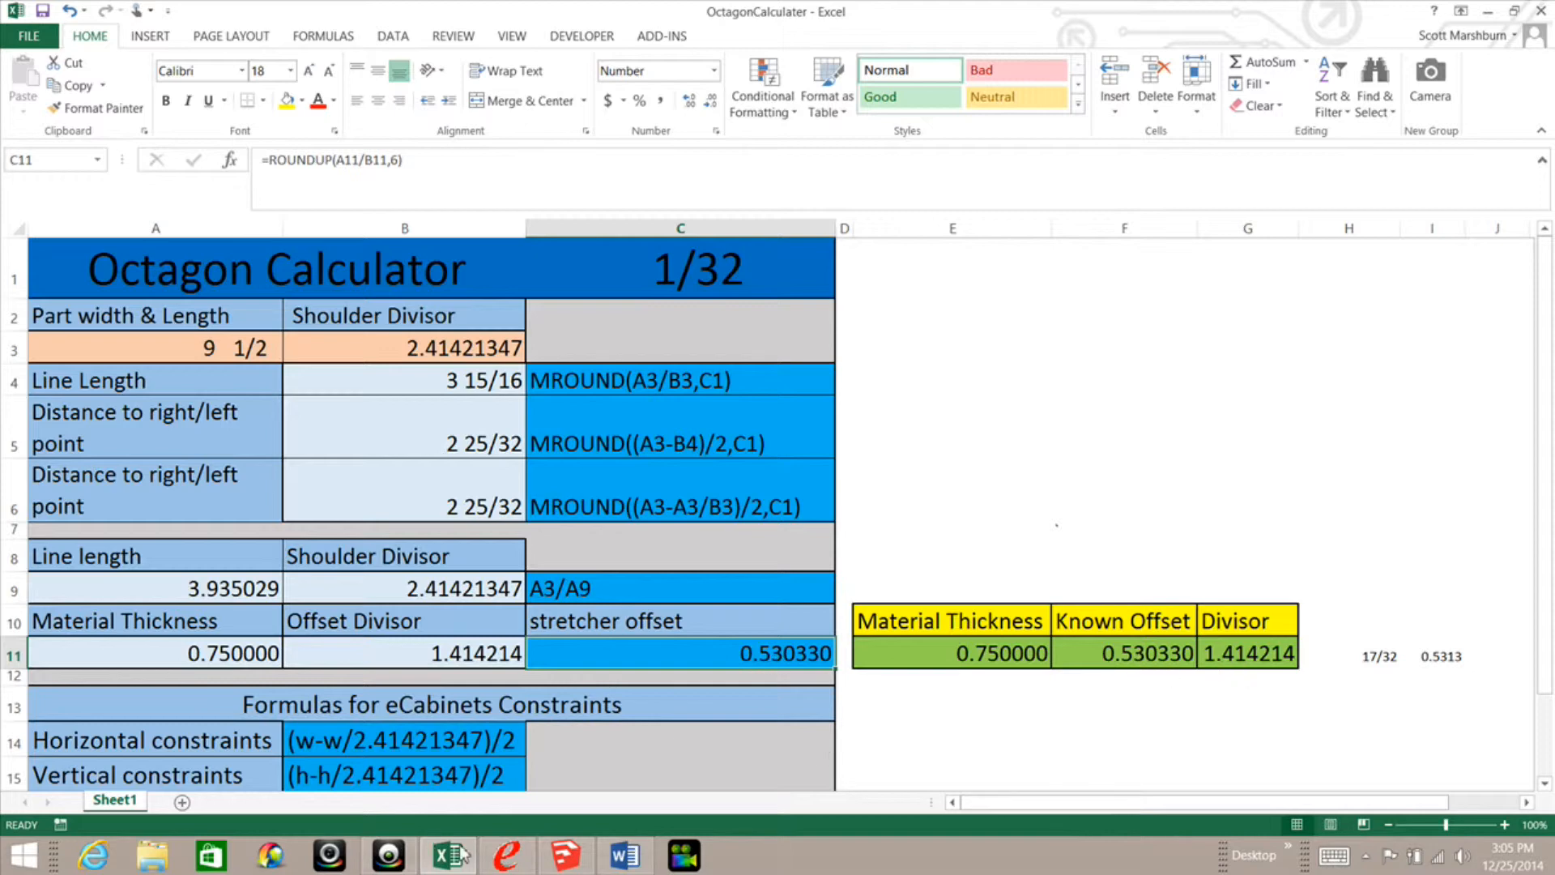
Step: Switch to the Octagon Column model in SketchUp, hide the .7188 layer and show the .725 layer
{"action": "left_click", "coordinate": [557, 856]}
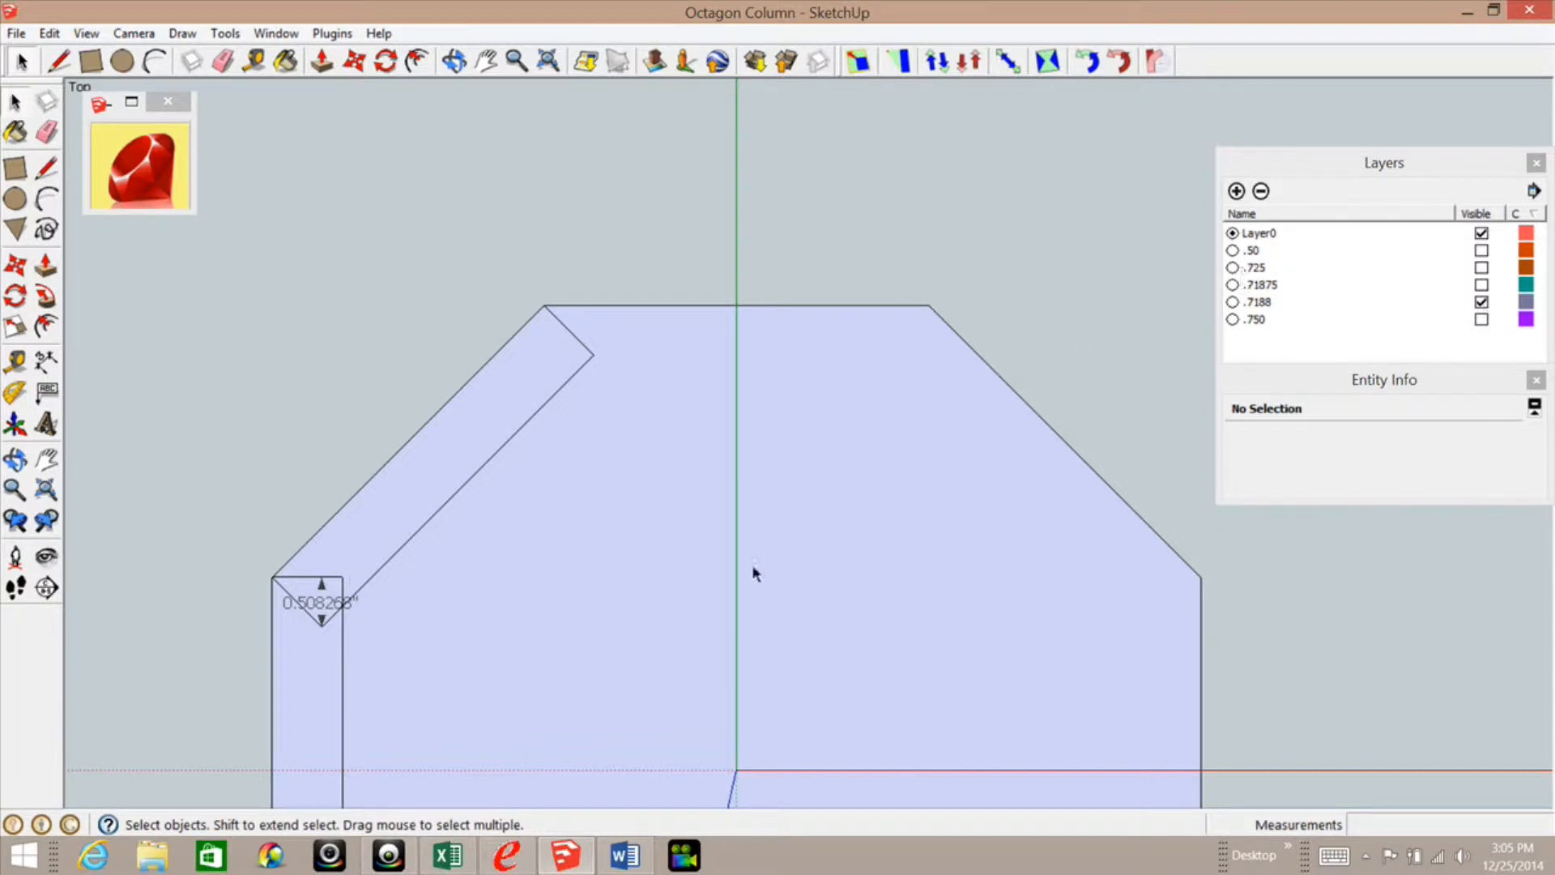
{"action": "left_click", "coordinate": [447, 856]}
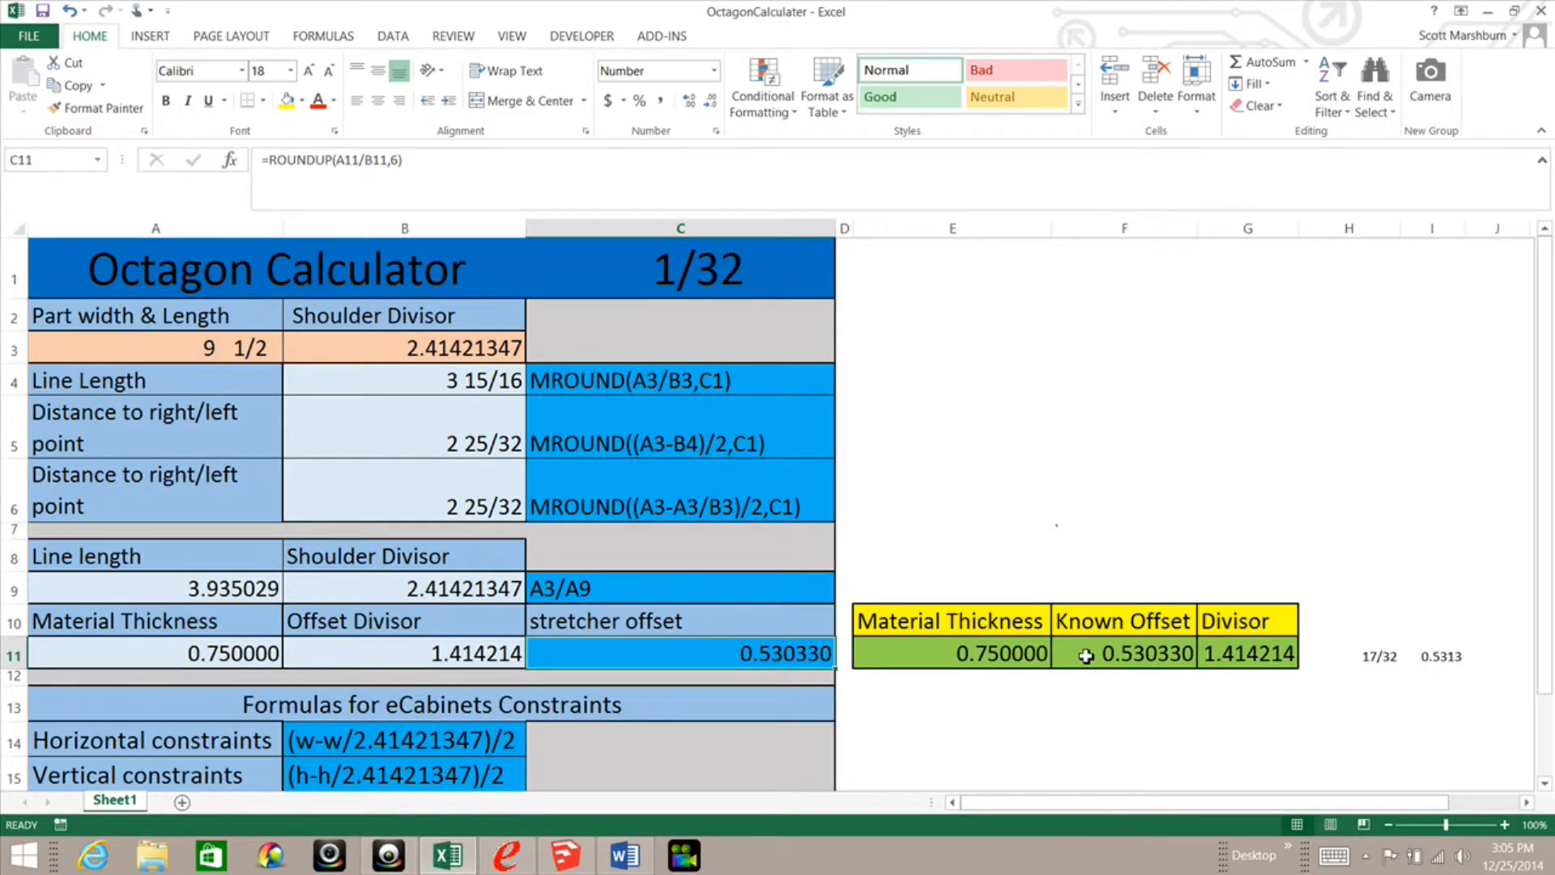
{"action": "left_click", "coordinate": [448, 857]}
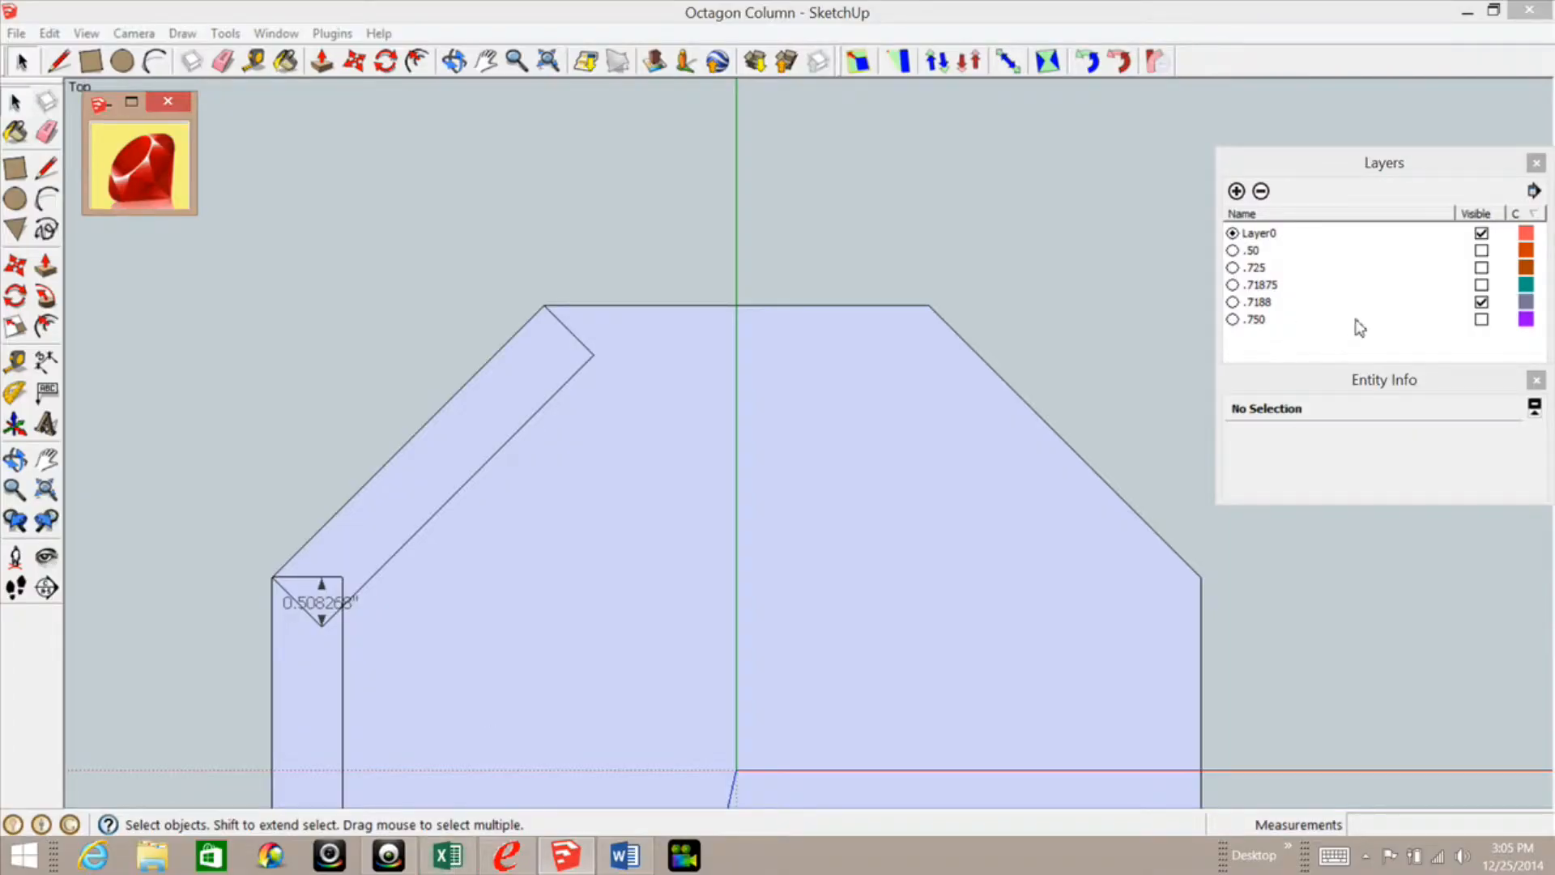
{"action": "left_click", "coordinate": [1481, 301]}
{"action": "left_click", "coordinate": [1481, 301]}
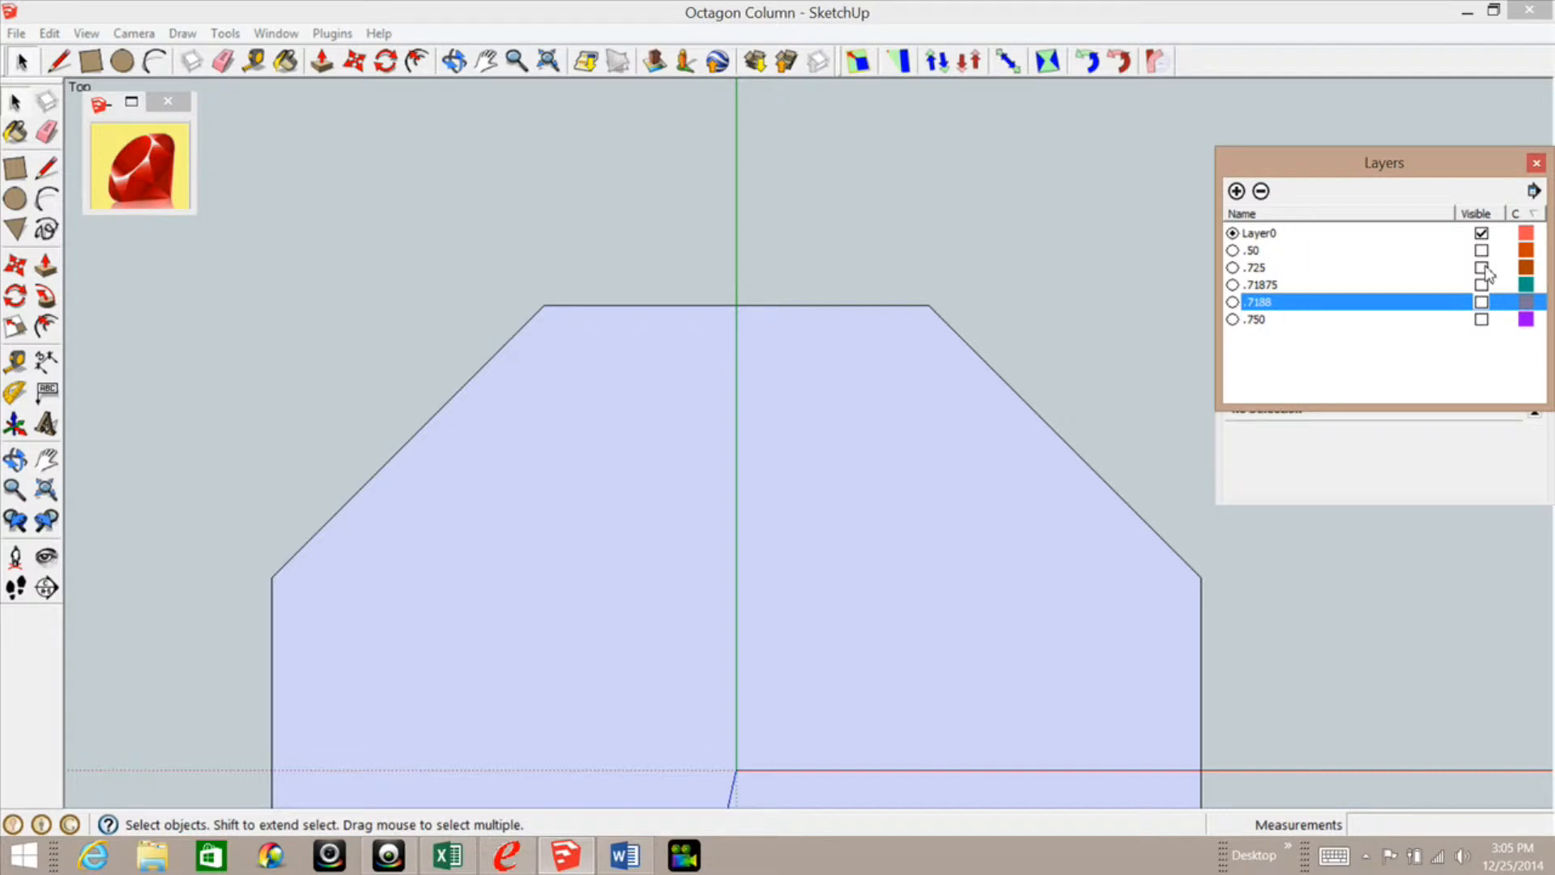
{"action": "left_click", "coordinate": [1481, 267]}
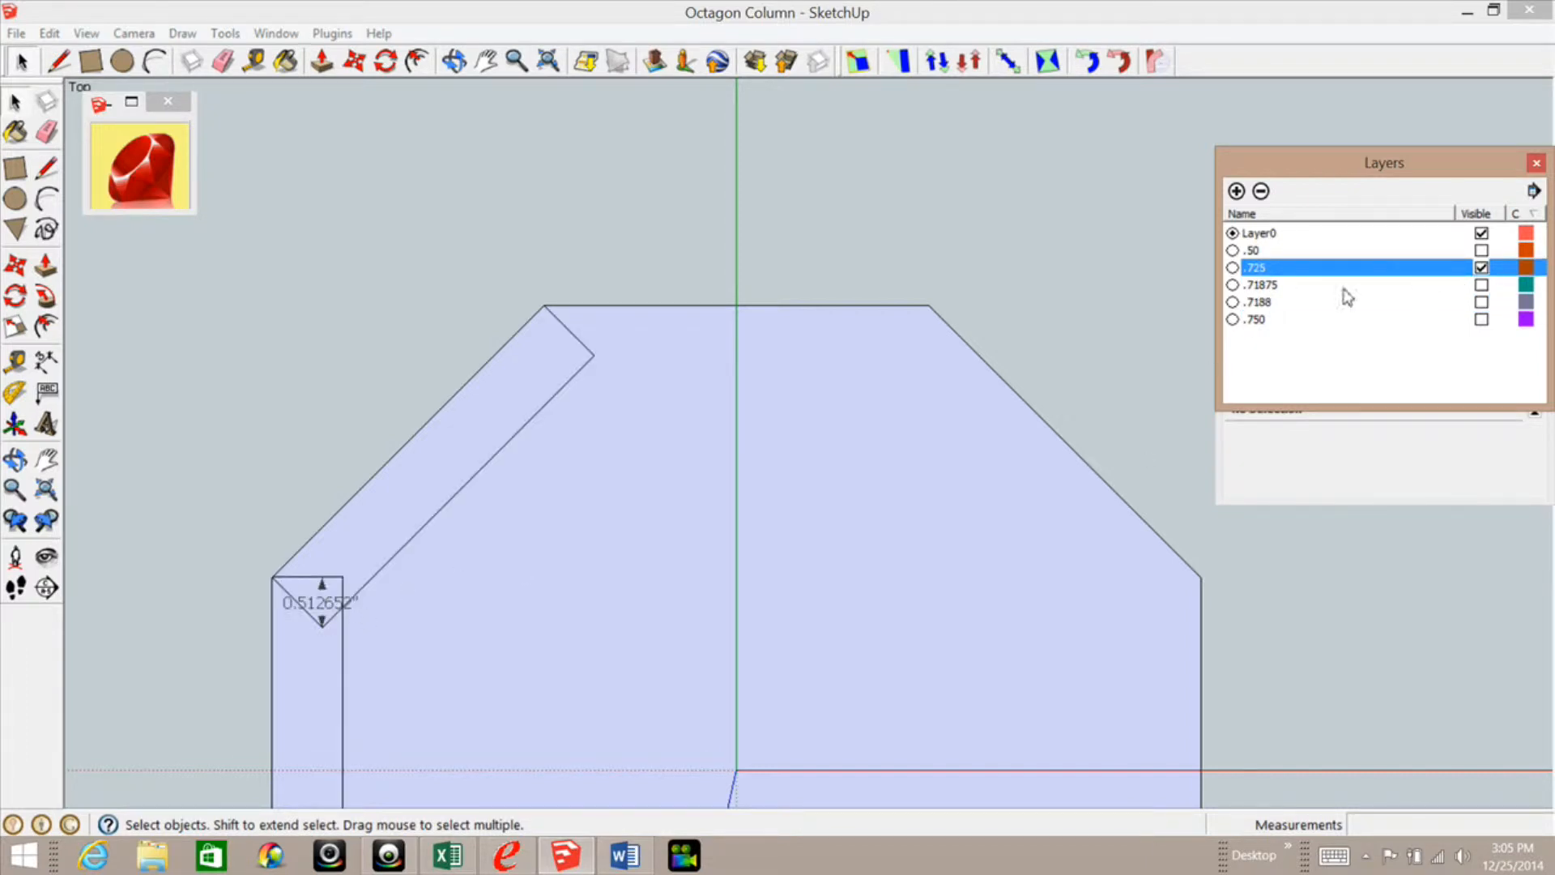
Step: Show the .750 layer and hide the .725 layer to check the stretcher offset dimension
{"action": "left_click", "coordinate": [1482, 319]}
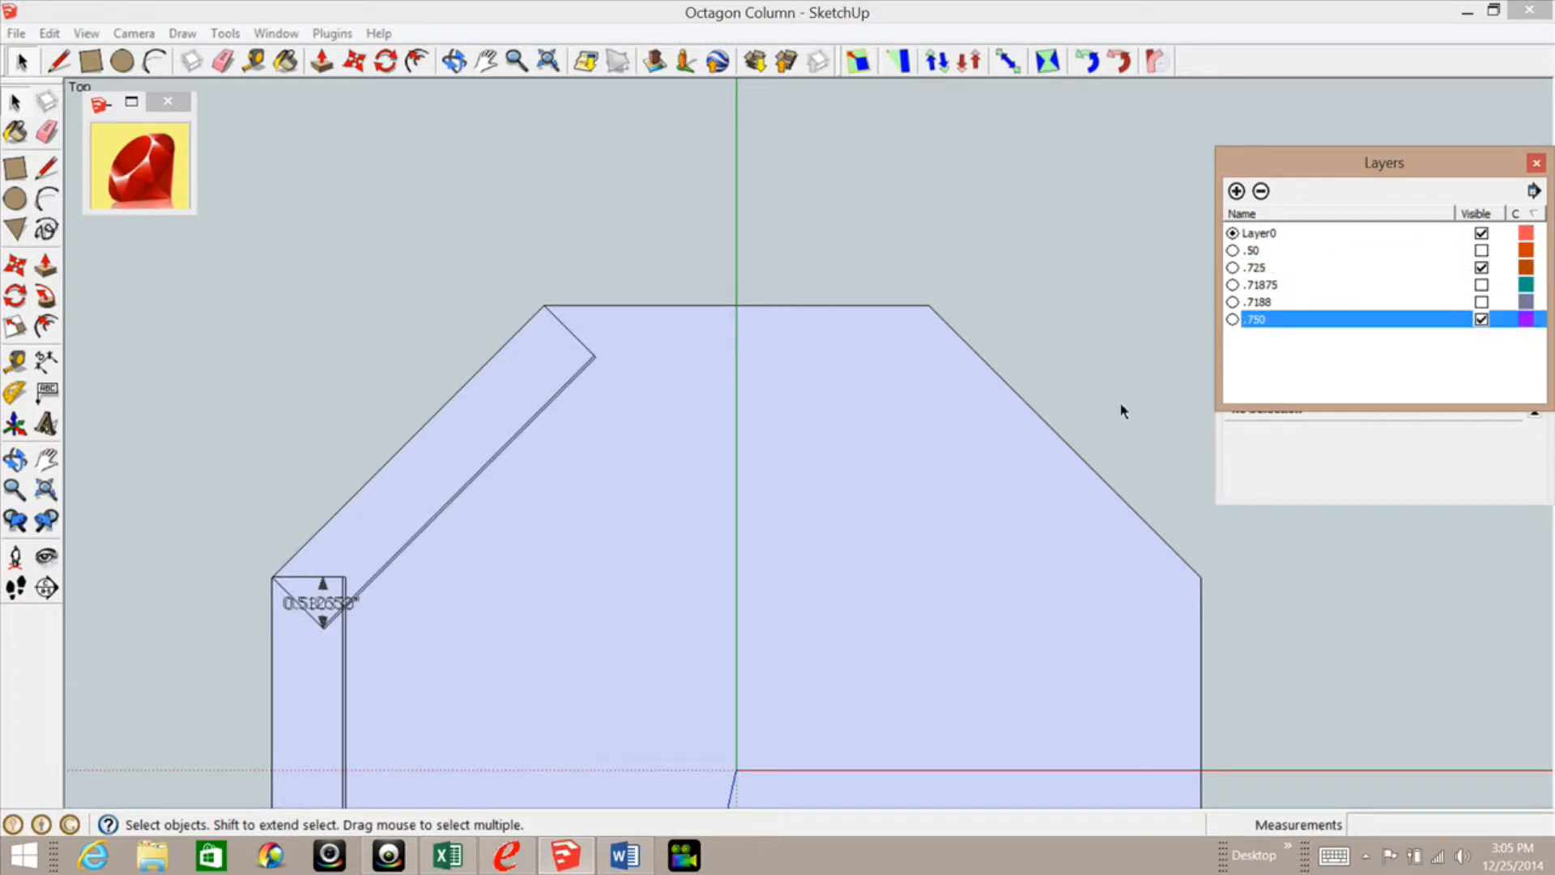
{"action": "left_click", "coordinate": [1481, 267]}
{"action": "left_click", "coordinate": [401, 620], "text": "ctrl"}
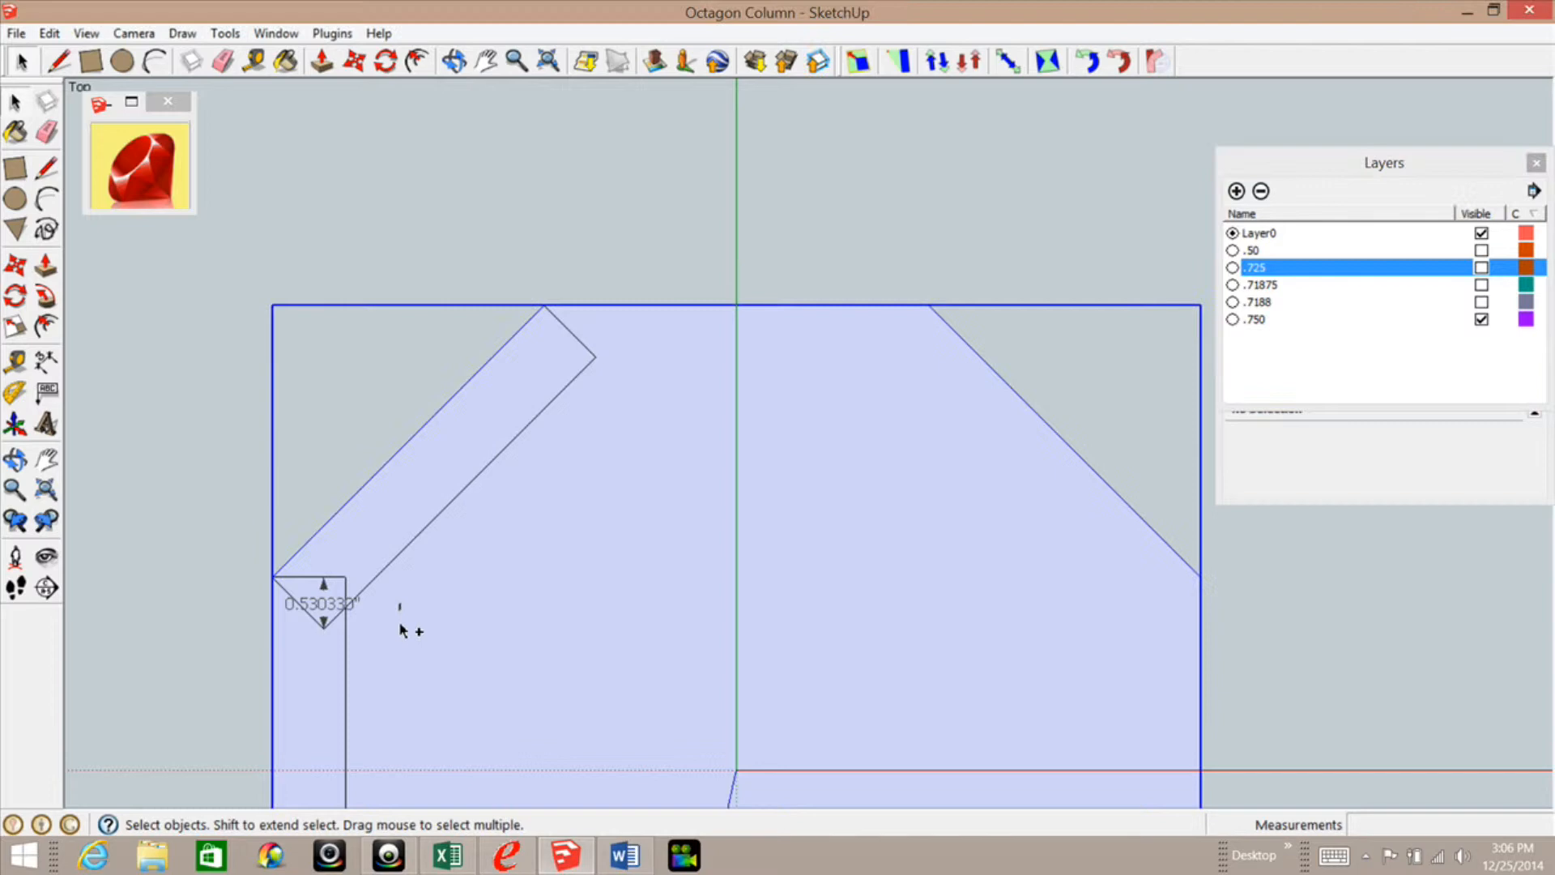
Step: Take a closer look at the stretcher offset dimension where the angled and straight panels meet
{"action": "right_click", "coordinate": [469, 585]}
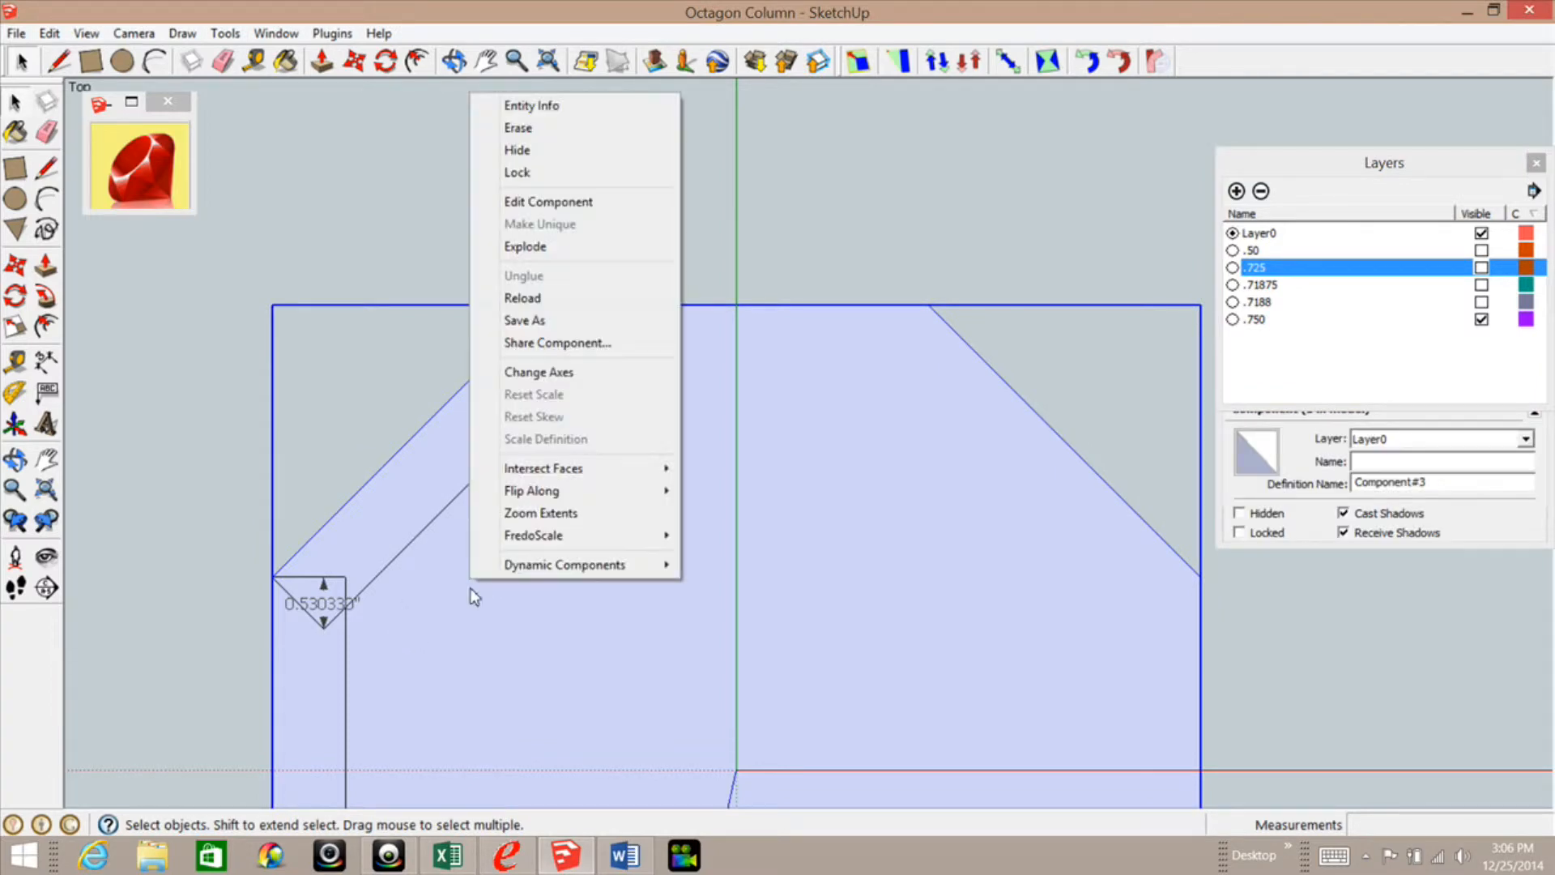
{"action": "left_click", "coordinate": [371, 202]}
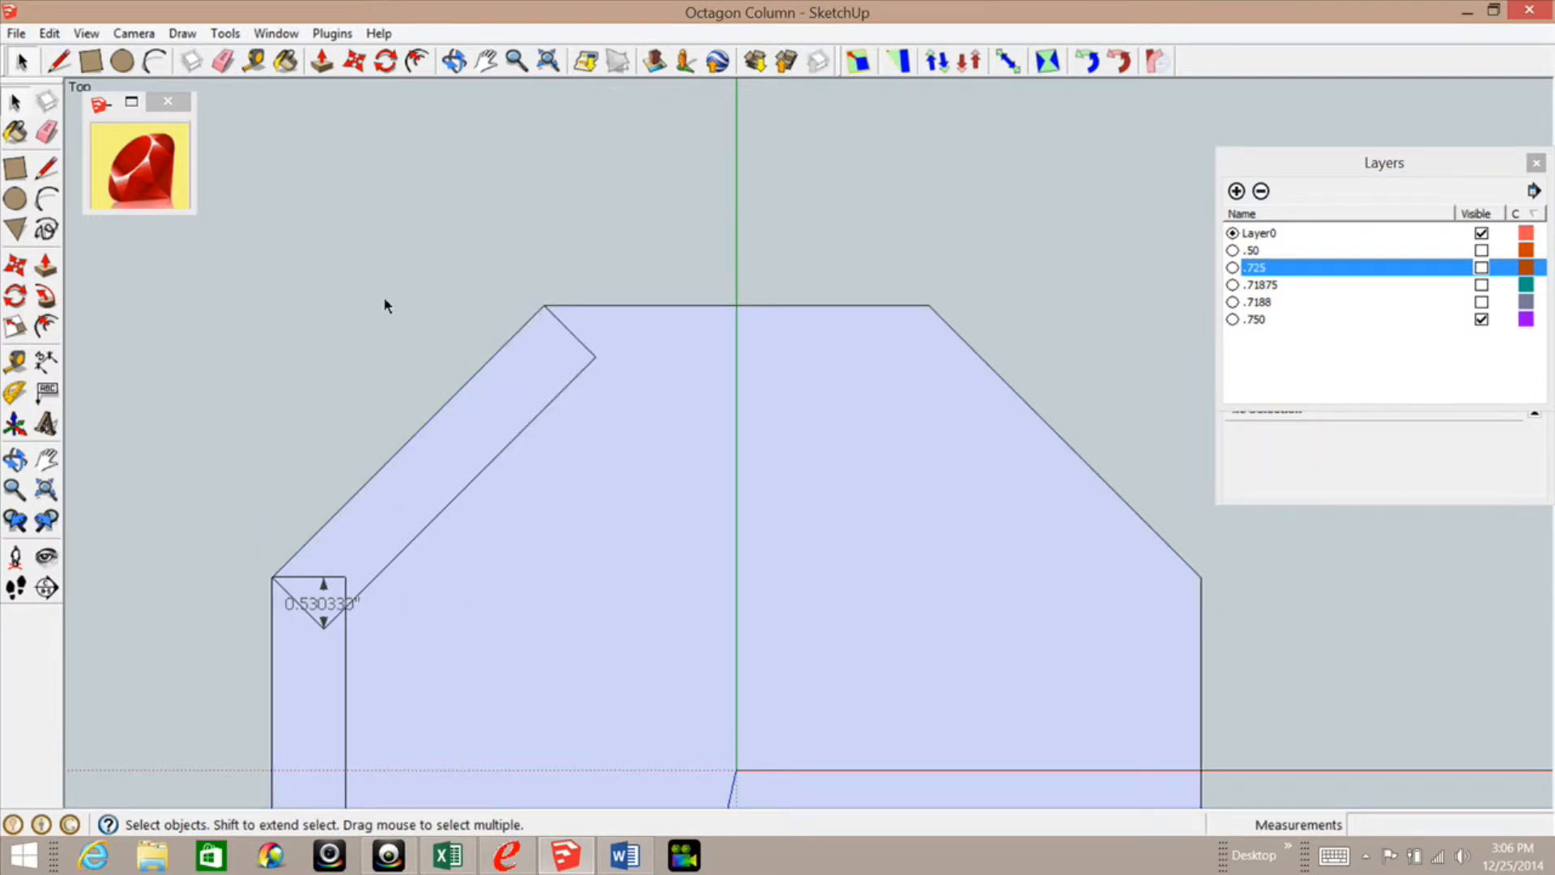
{"action": "scroll", "coordinate": [311, 625], "scroll_direction": "up", "scroll_amount": 5}
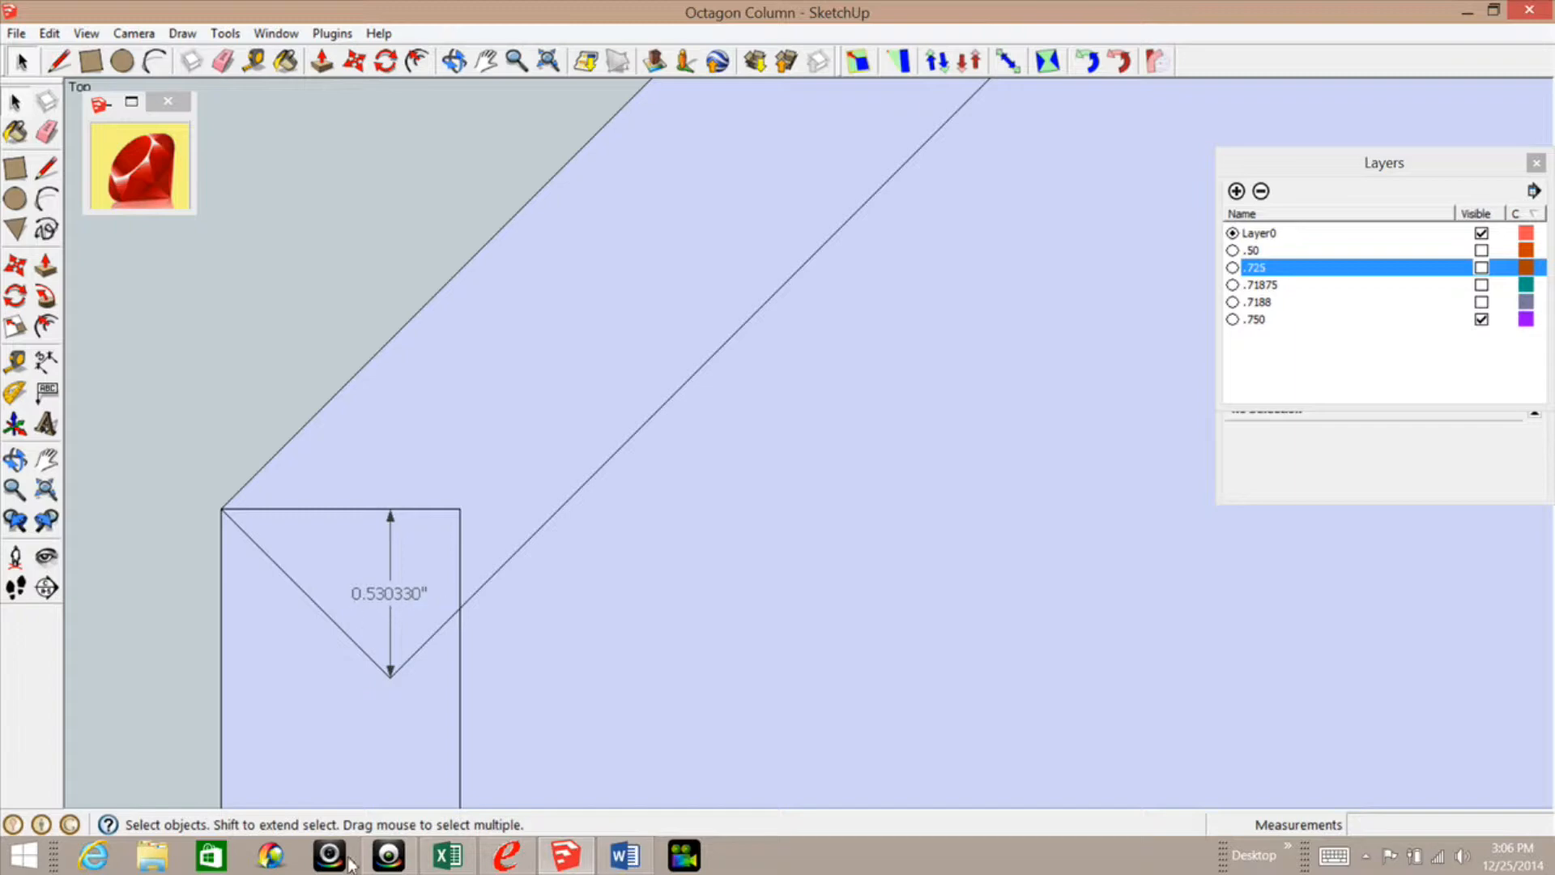
Step: Switch to the OctagonCalculater workbook in Excel and examine how the divisor and stretcher offset derive from material thickness and known offset
{"action": "left_click", "coordinate": [435, 867]}
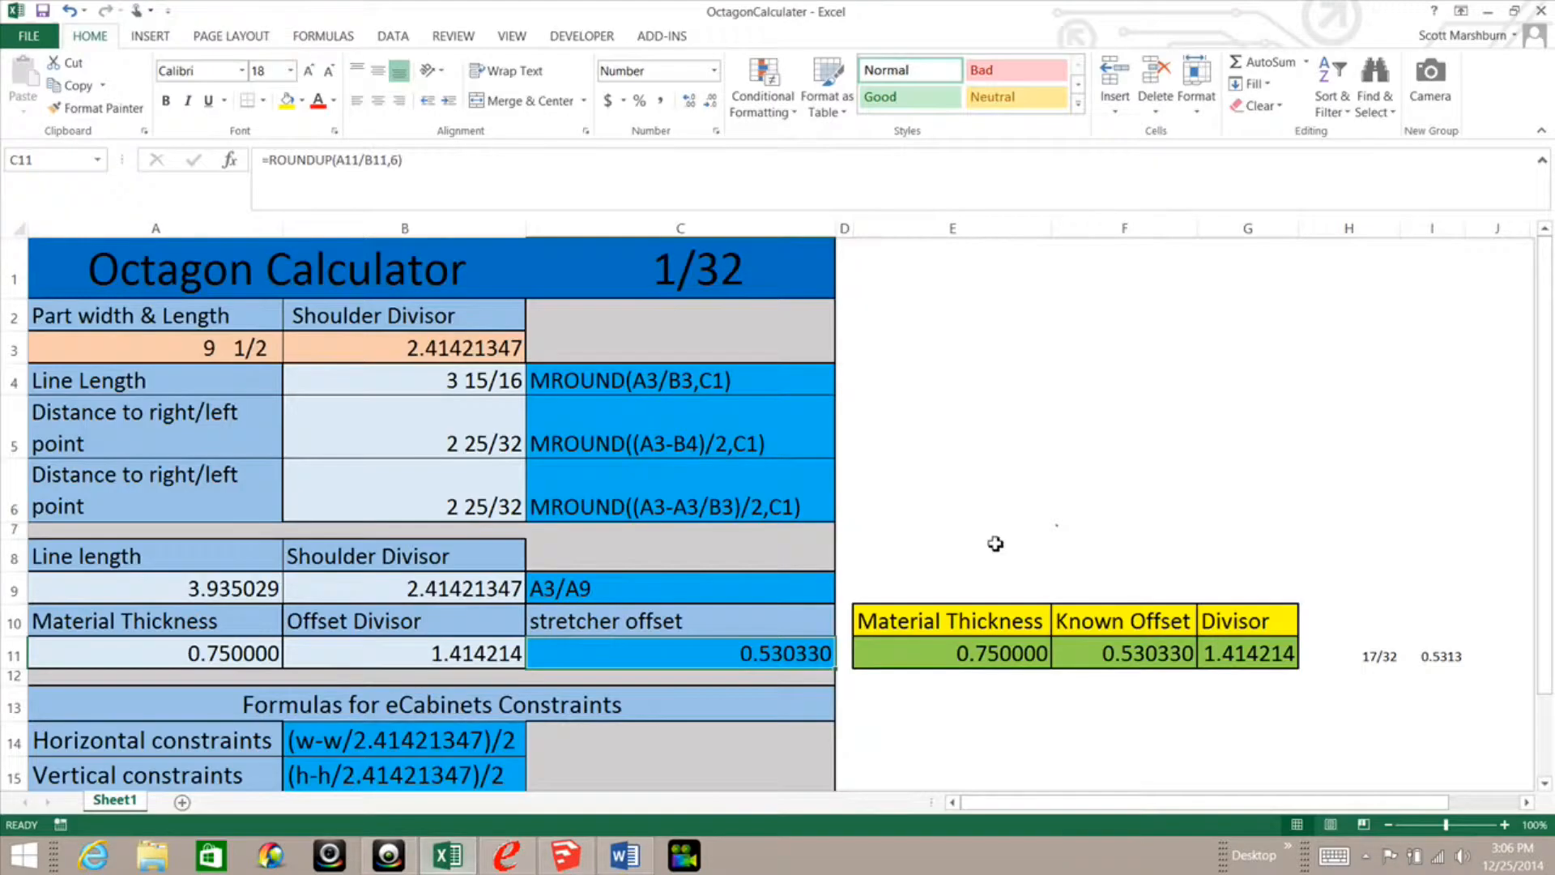
{"action": "left_click", "coordinate": [1144, 660]}
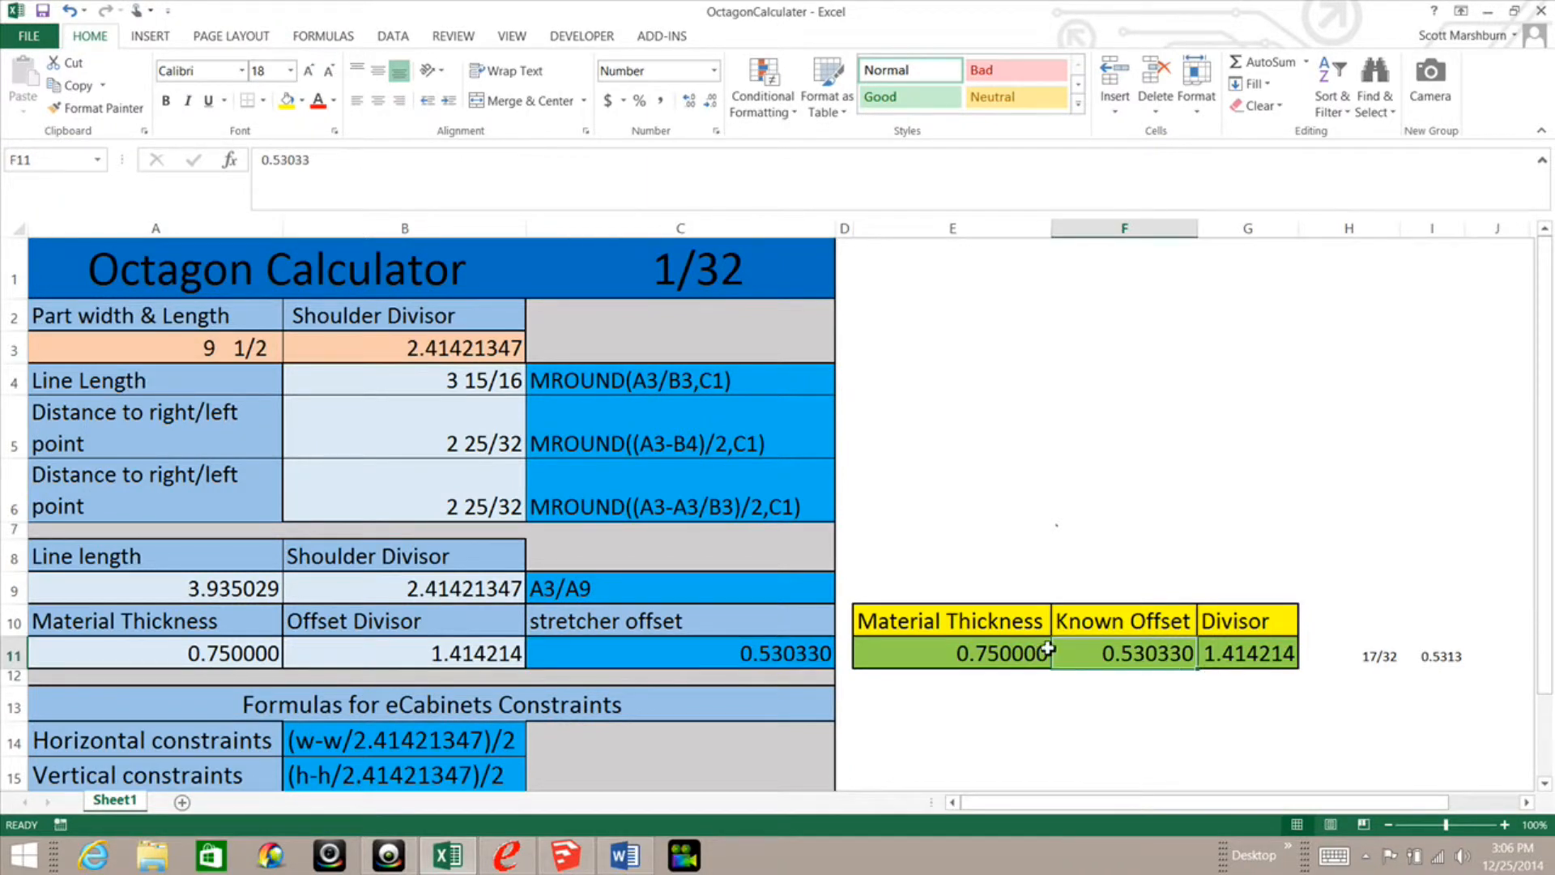
{"action": "left_click", "coordinate": [1012, 655]}
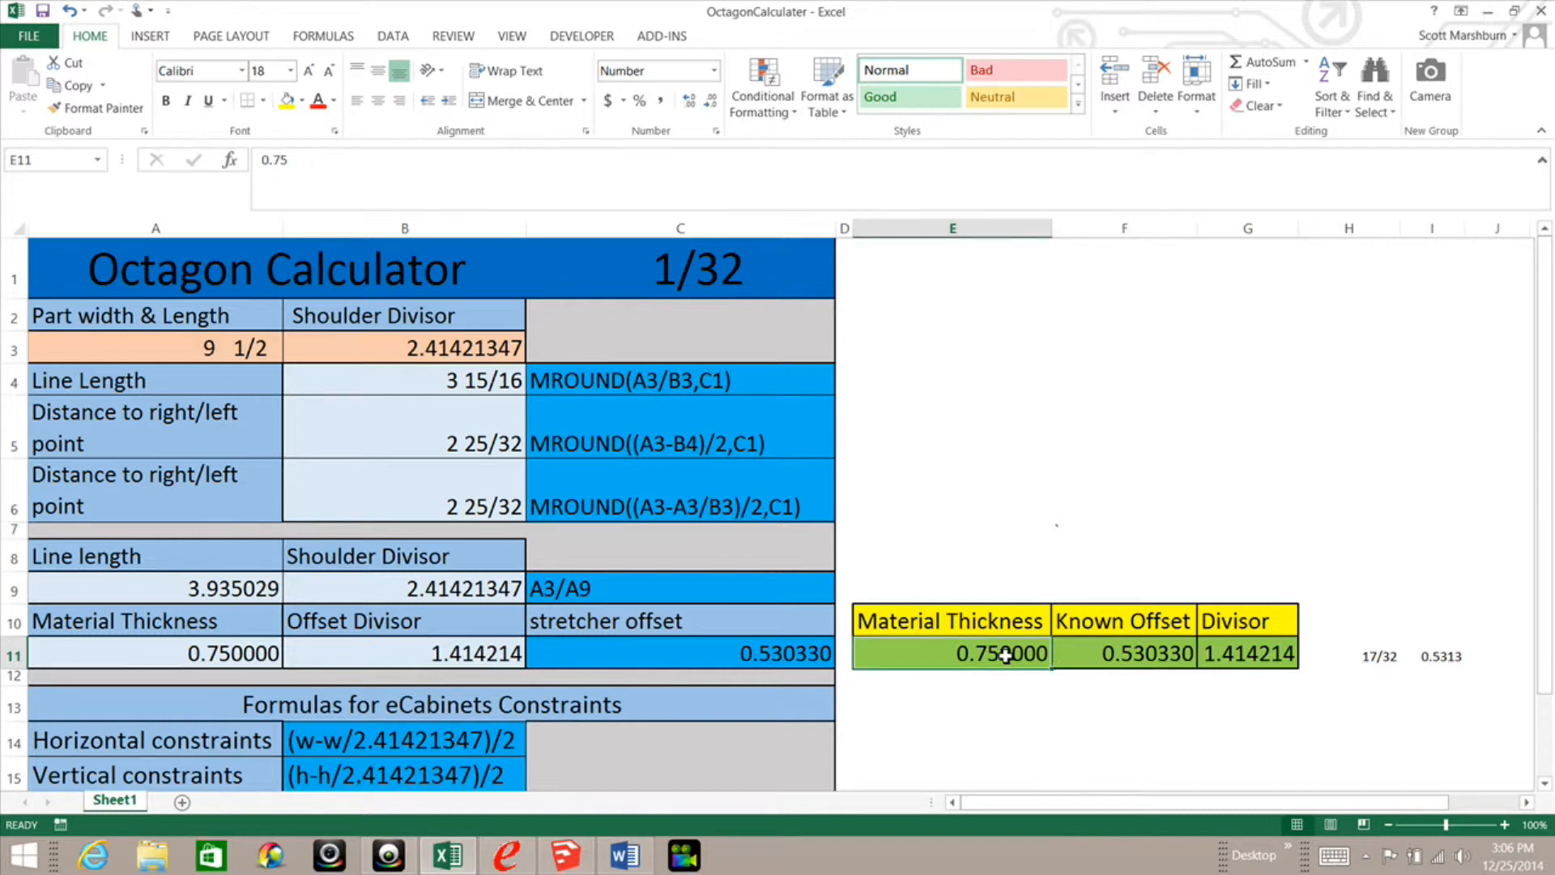
{"action": "left_click", "coordinate": [1233, 663]}
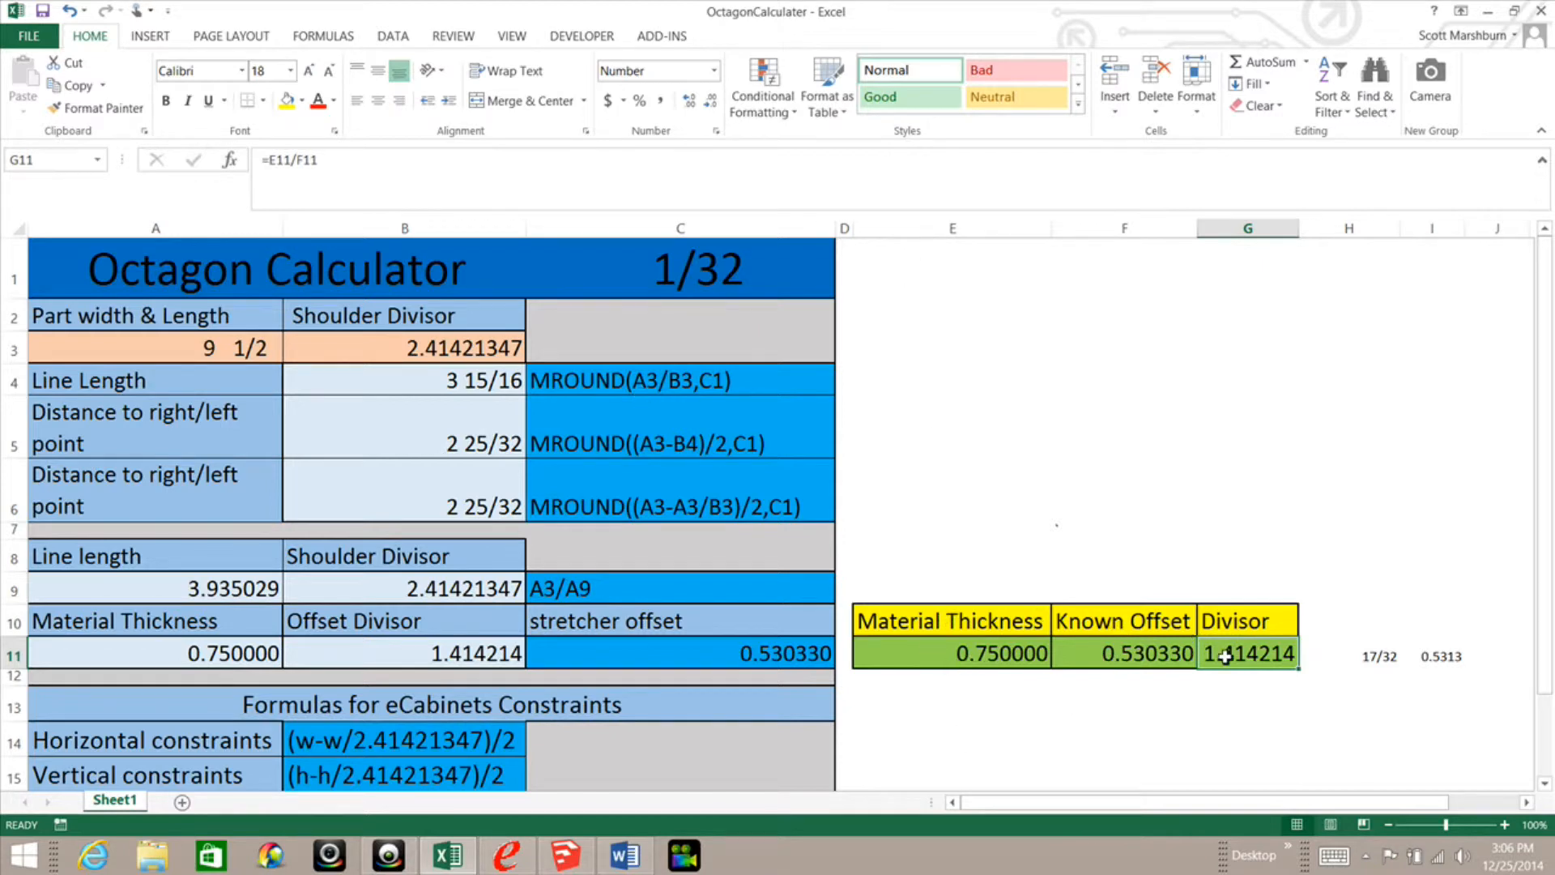
{"action": "left_click", "coordinate": [464, 656]}
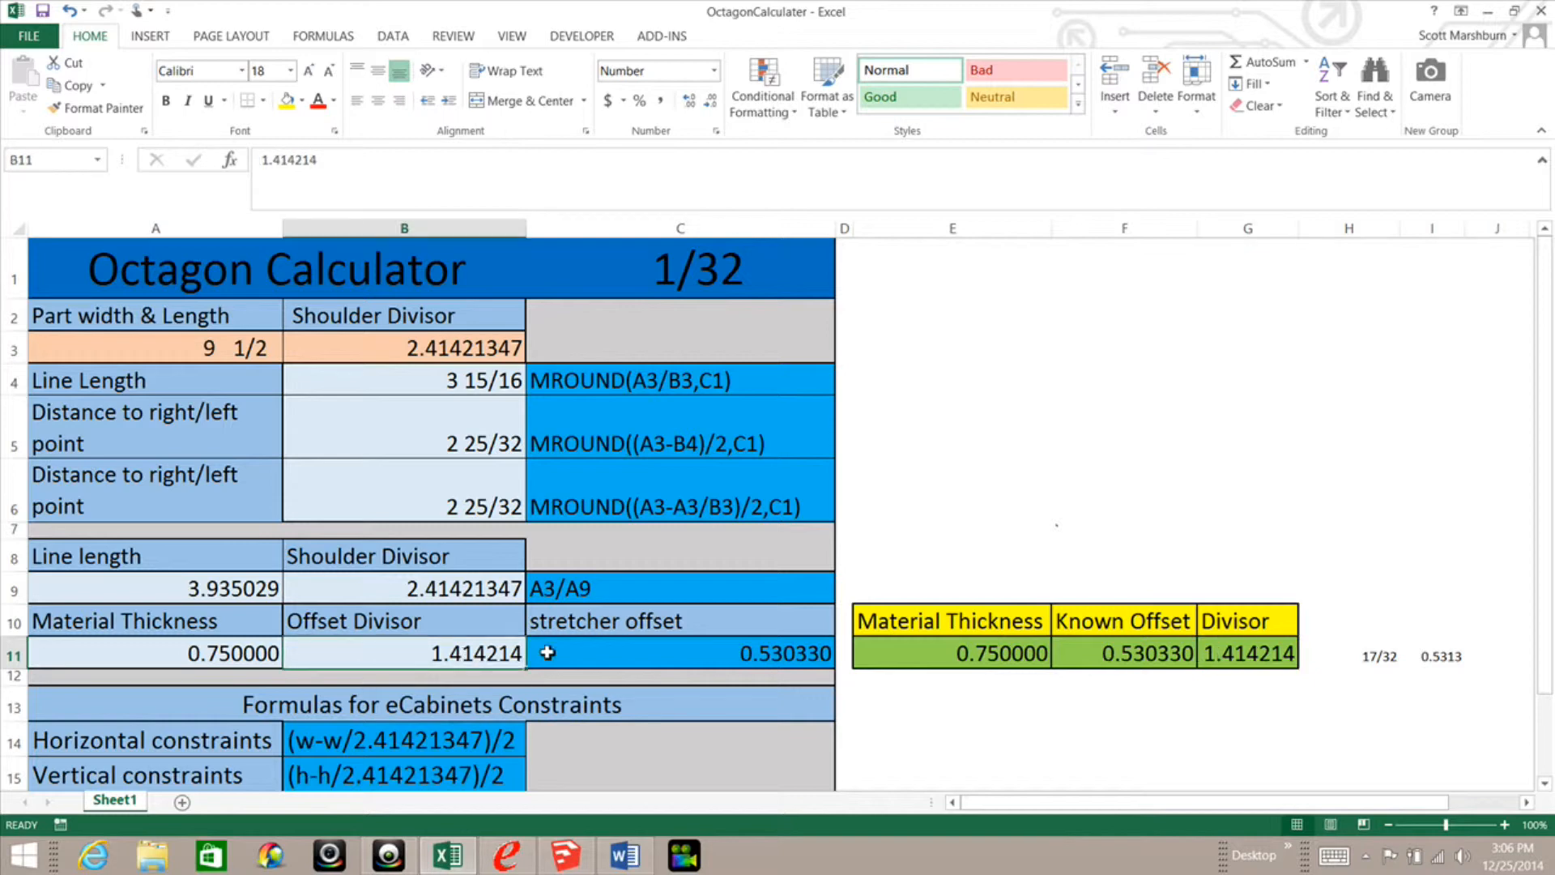
{"action": "left_click", "coordinate": [685, 655]}
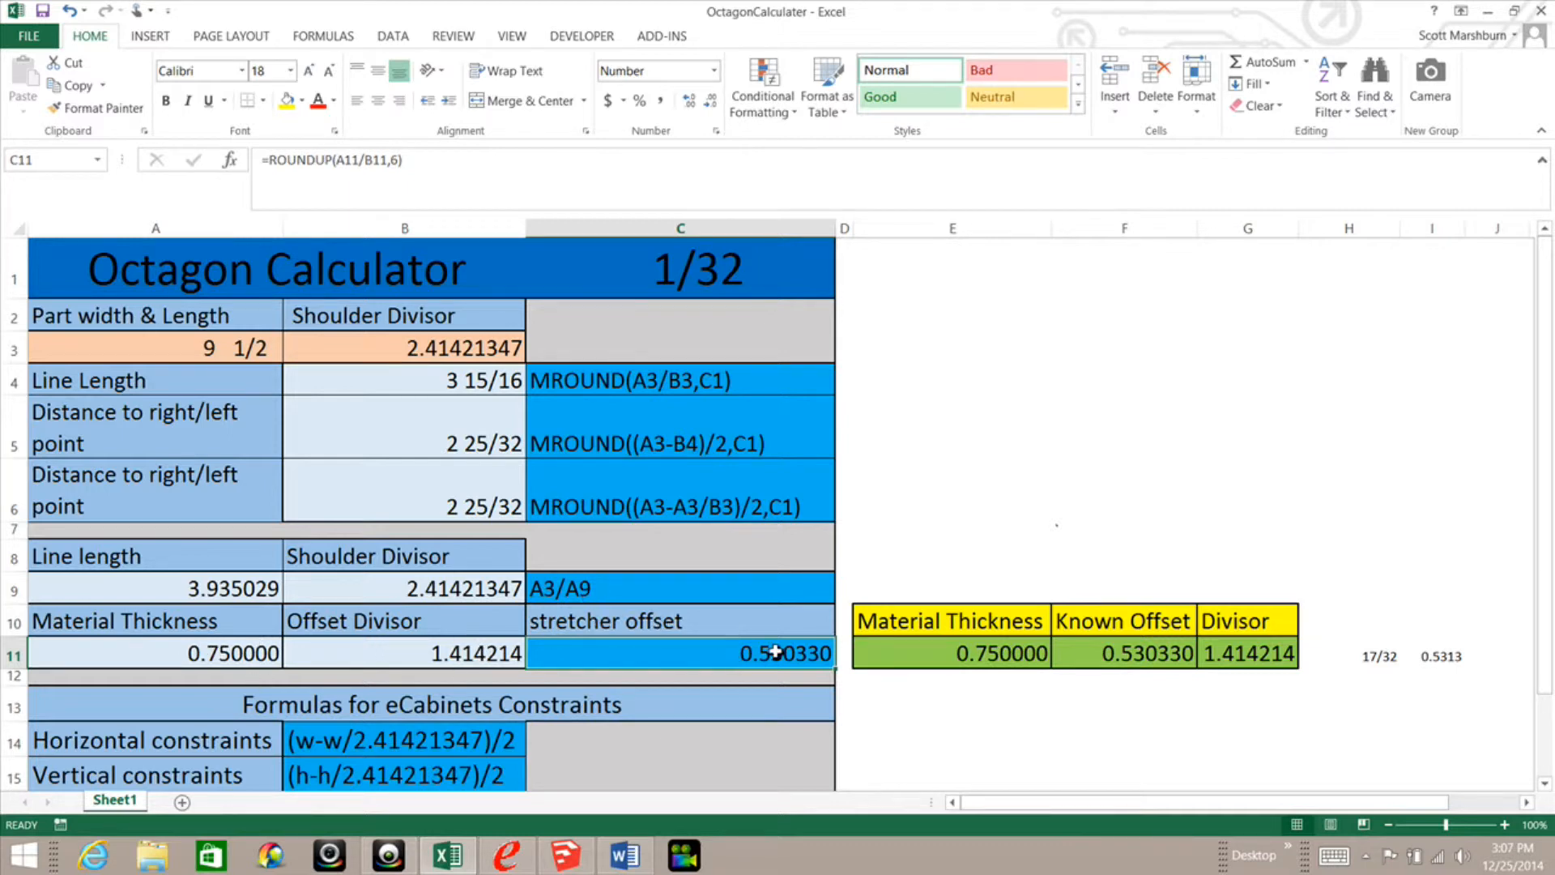
{"action": "left_click", "coordinate": [997, 429]}
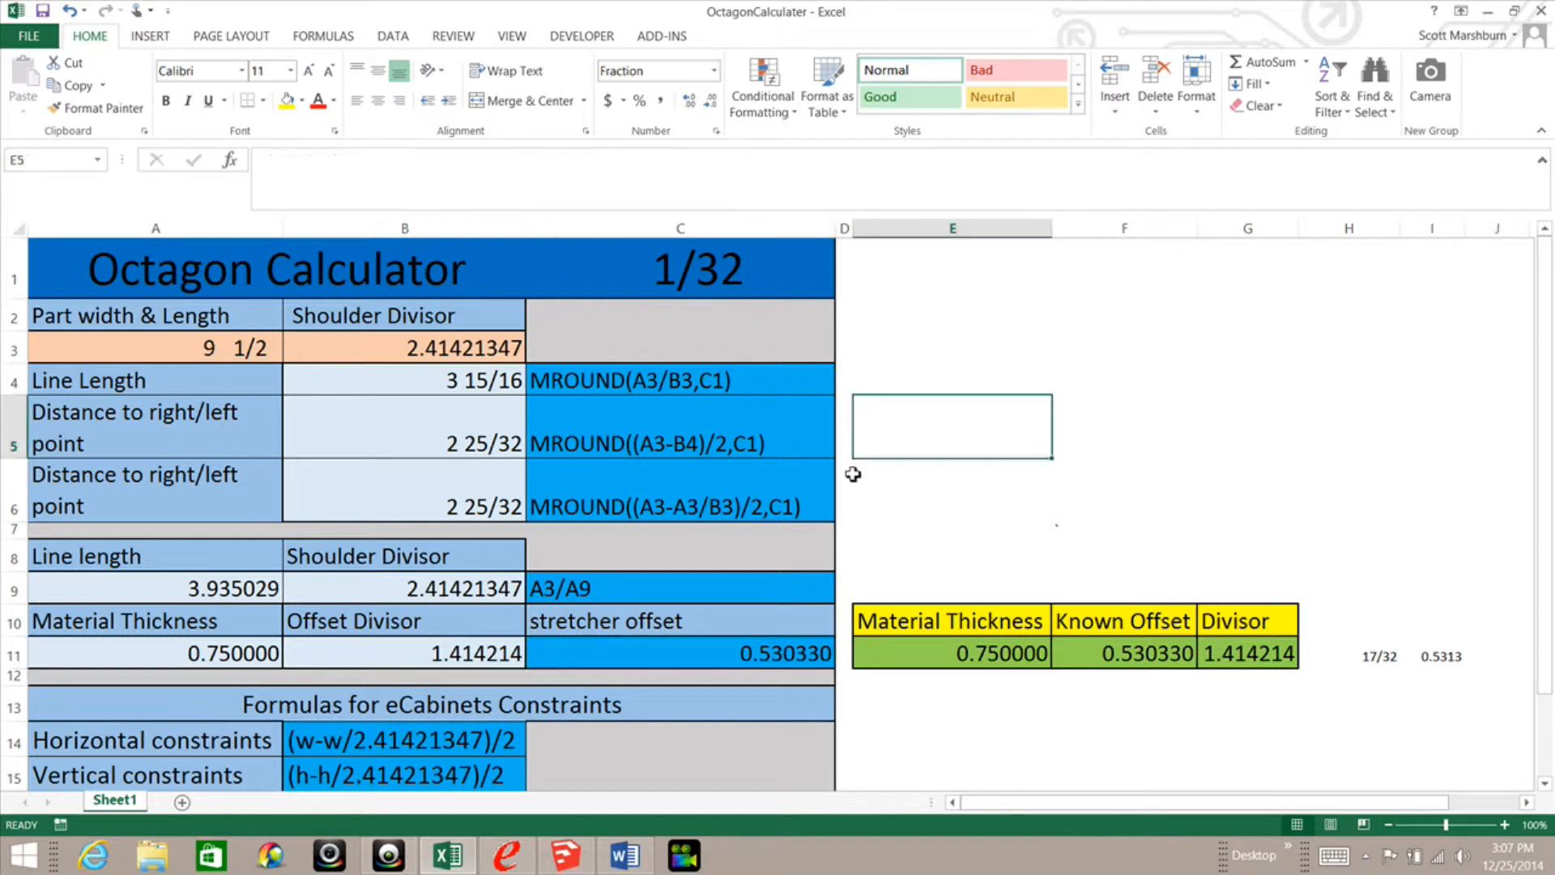
Step: Copy the calculated stretcher offset from cell C11
{"action": "left_click", "coordinate": [742, 656]}
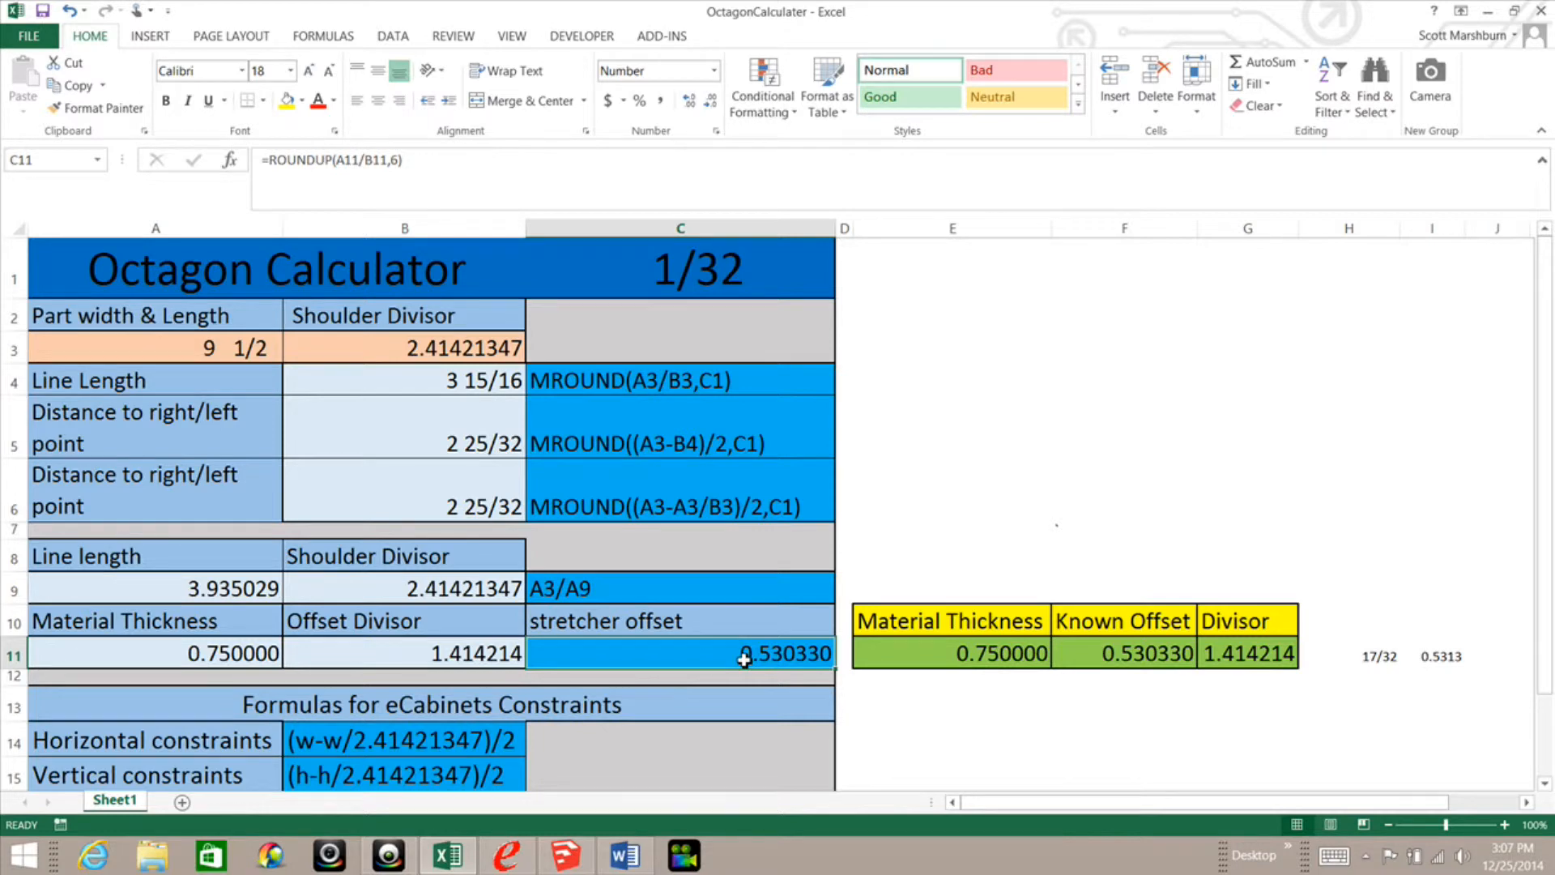
{"action": "right_click", "coordinate": [743, 659]}
{"action": "left_click", "coordinate": [805, 301]}
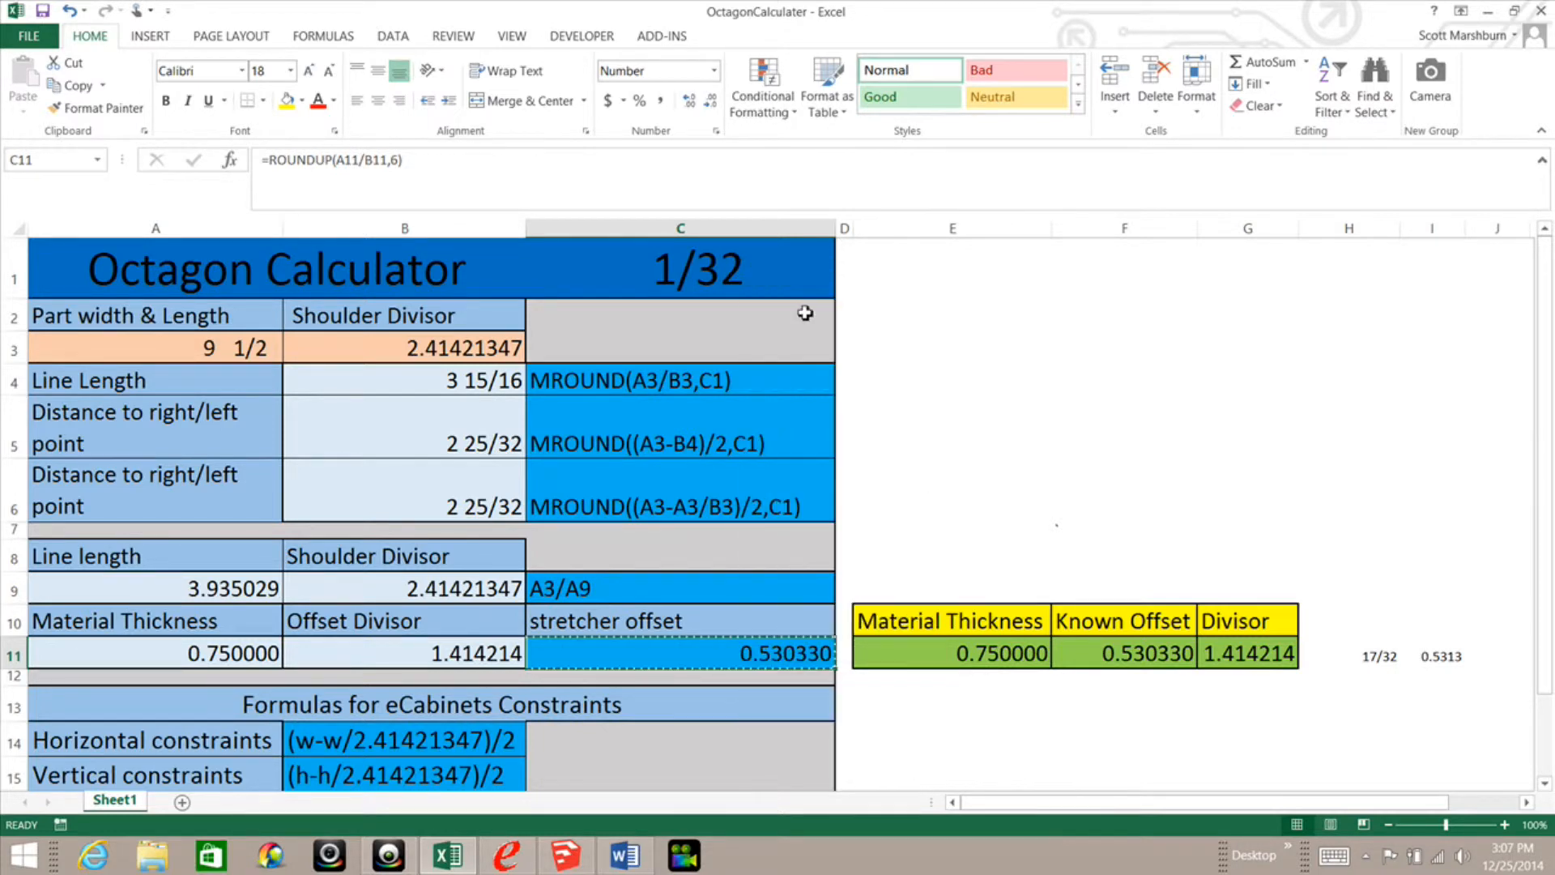
Step: Switch to the cabinet assembly in eCabinet Systems and review which part each stretcher inset is associated with
{"action": "left_click", "coordinate": [533, 857]}
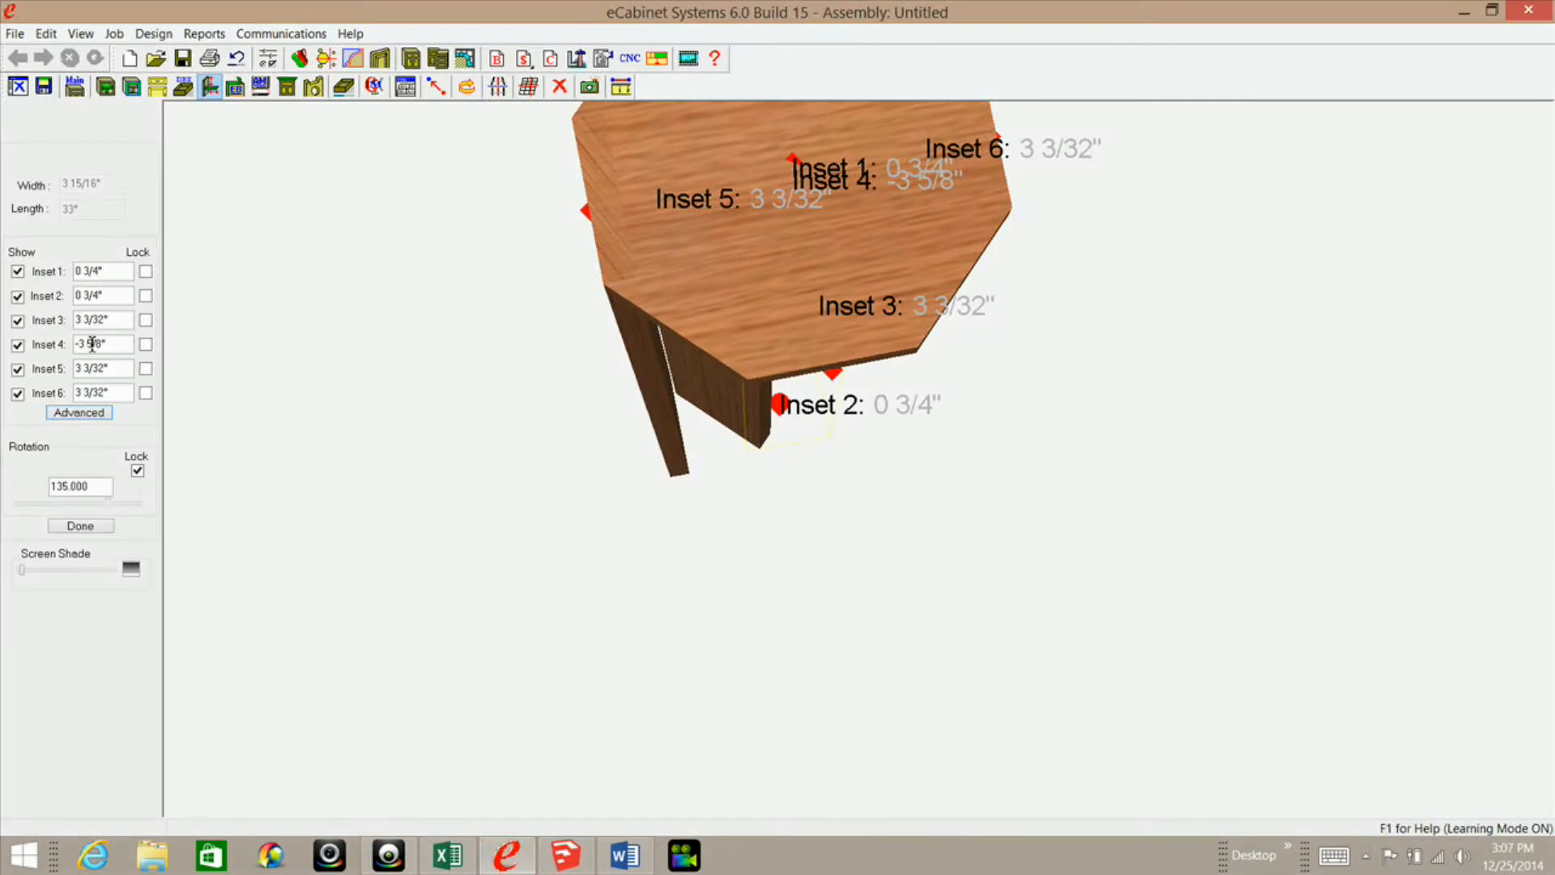
{"action": "left_click", "coordinate": [108, 414]}
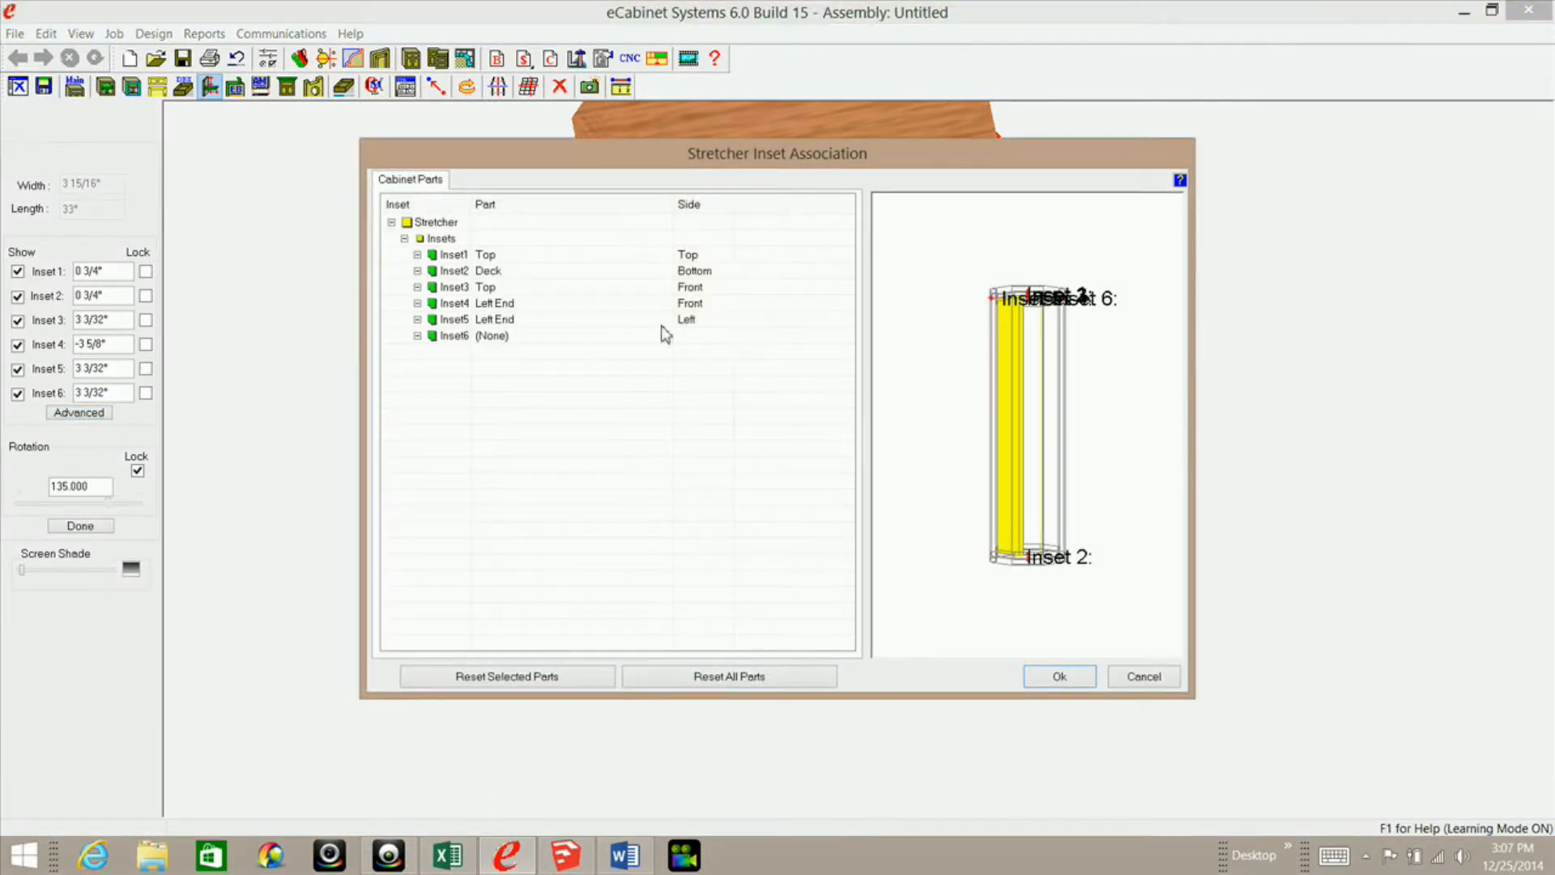
{"action": "left_click", "coordinate": [1138, 676]}
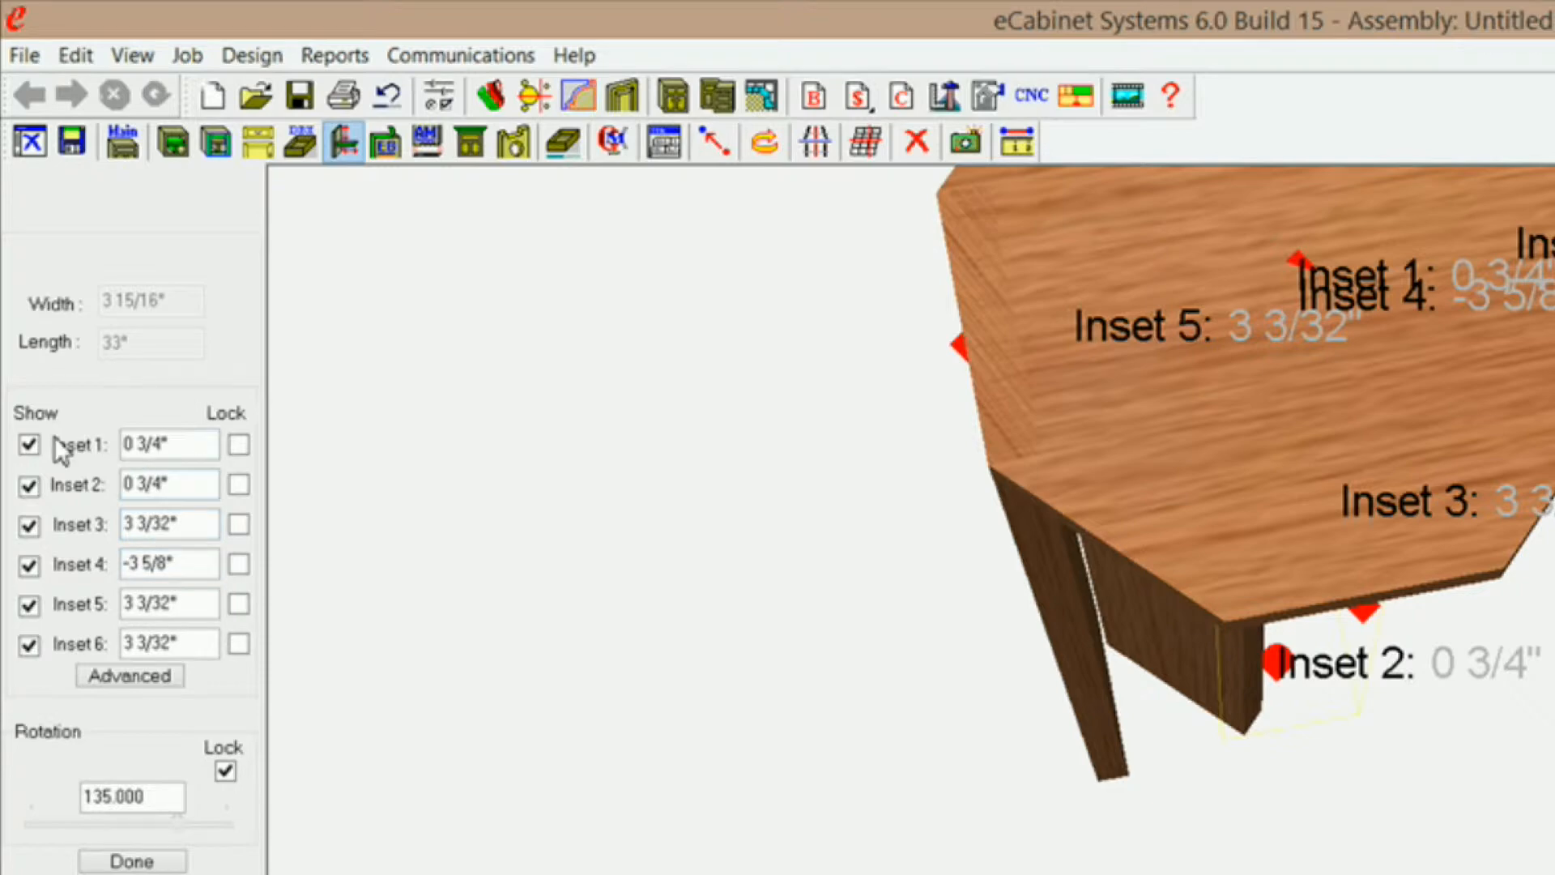
Step: Set the stretcher's Inset 1, Inset 2 and Inset 3 to 0 and lock each of them
{"action": "left_click", "coordinate": [211, 446]}
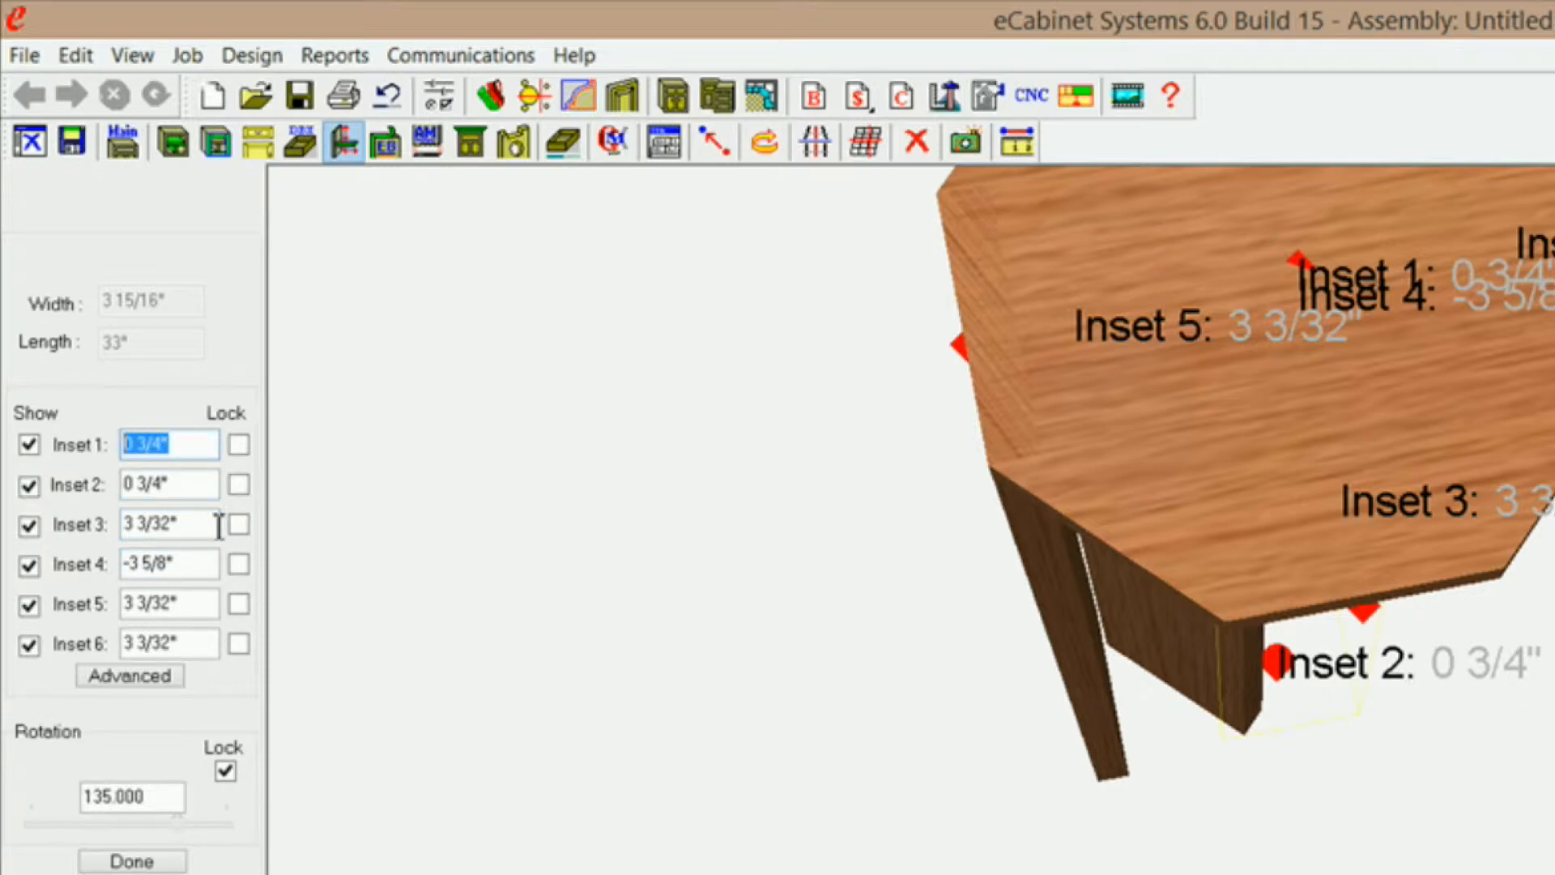
{"action": "type", "text": "0"}
{"action": "left_click", "coordinate": [238, 444]}
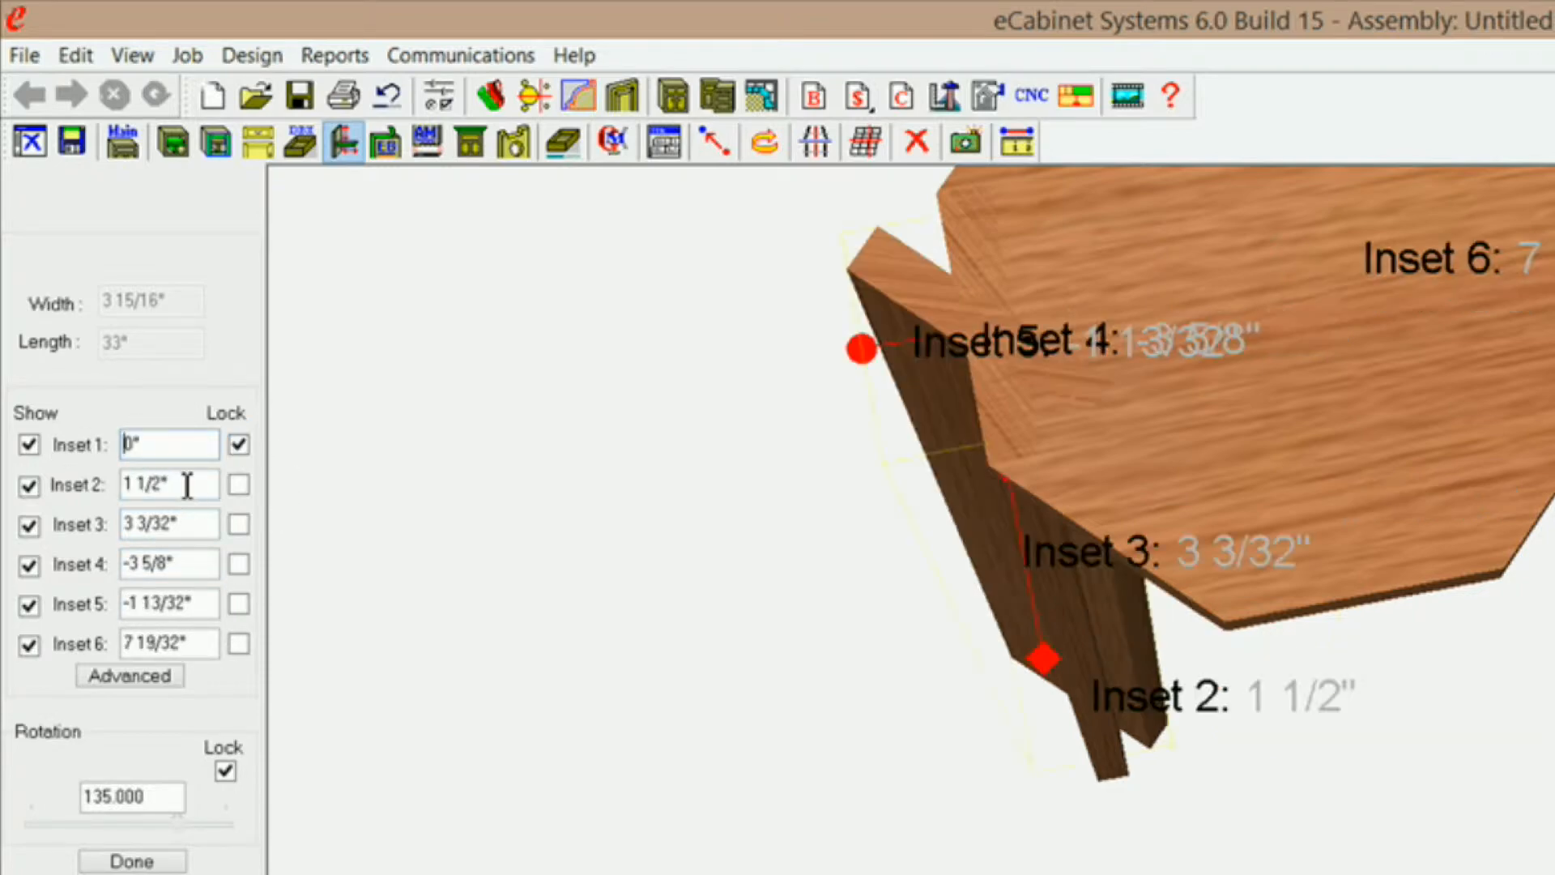
{"action": "left_click", "coordinate": [127, 482]}
{"action": "type", "text": "0"}
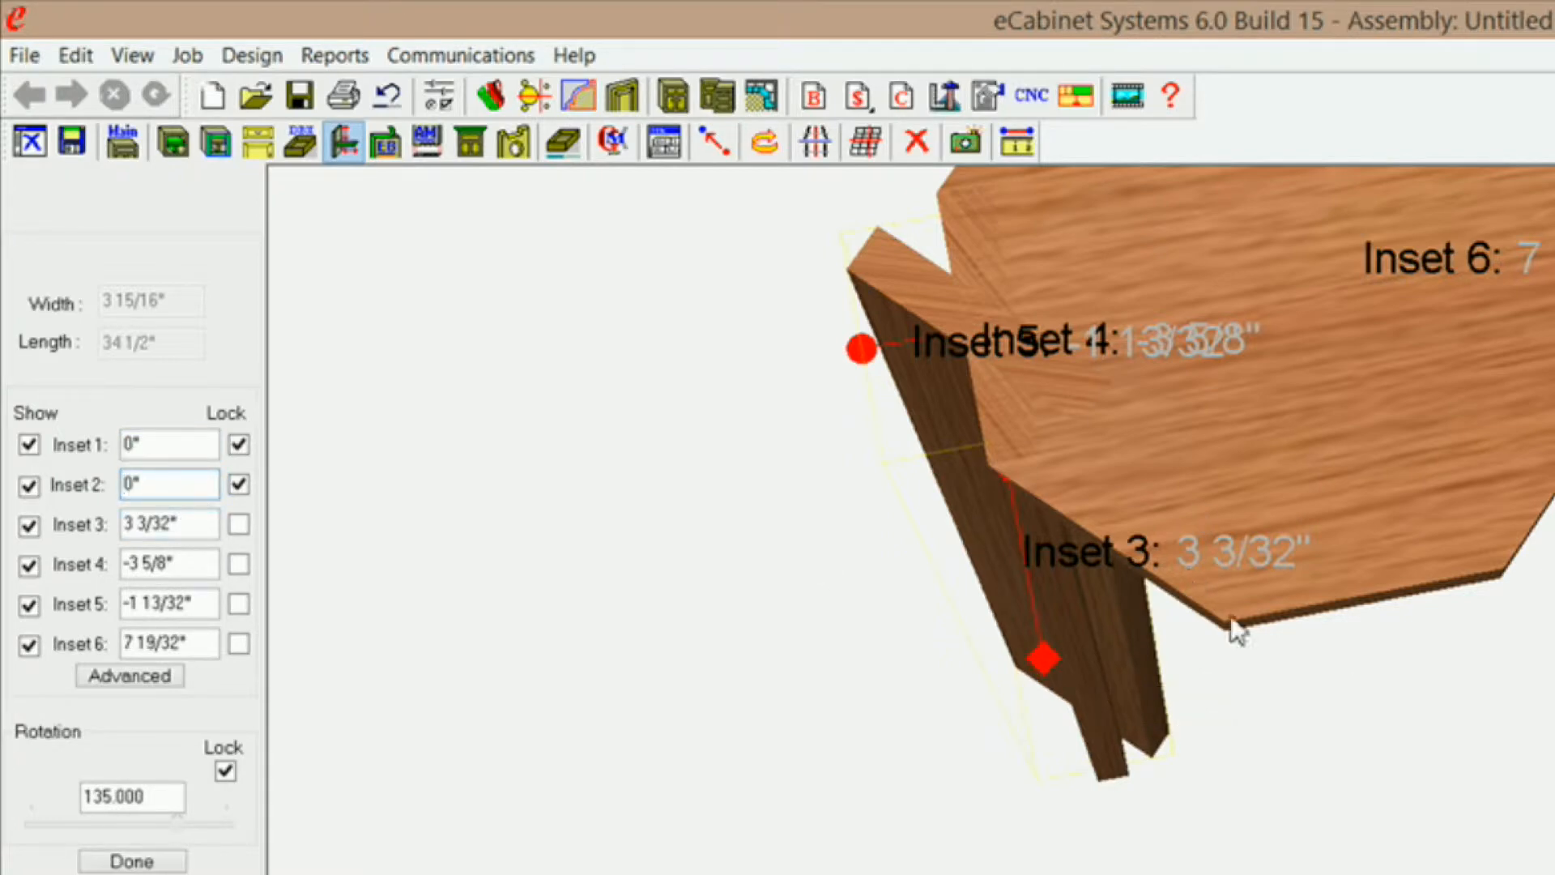
{"action": "left_click", "coordinate": [207, 524]}
{"action": "type", "text": "0"}
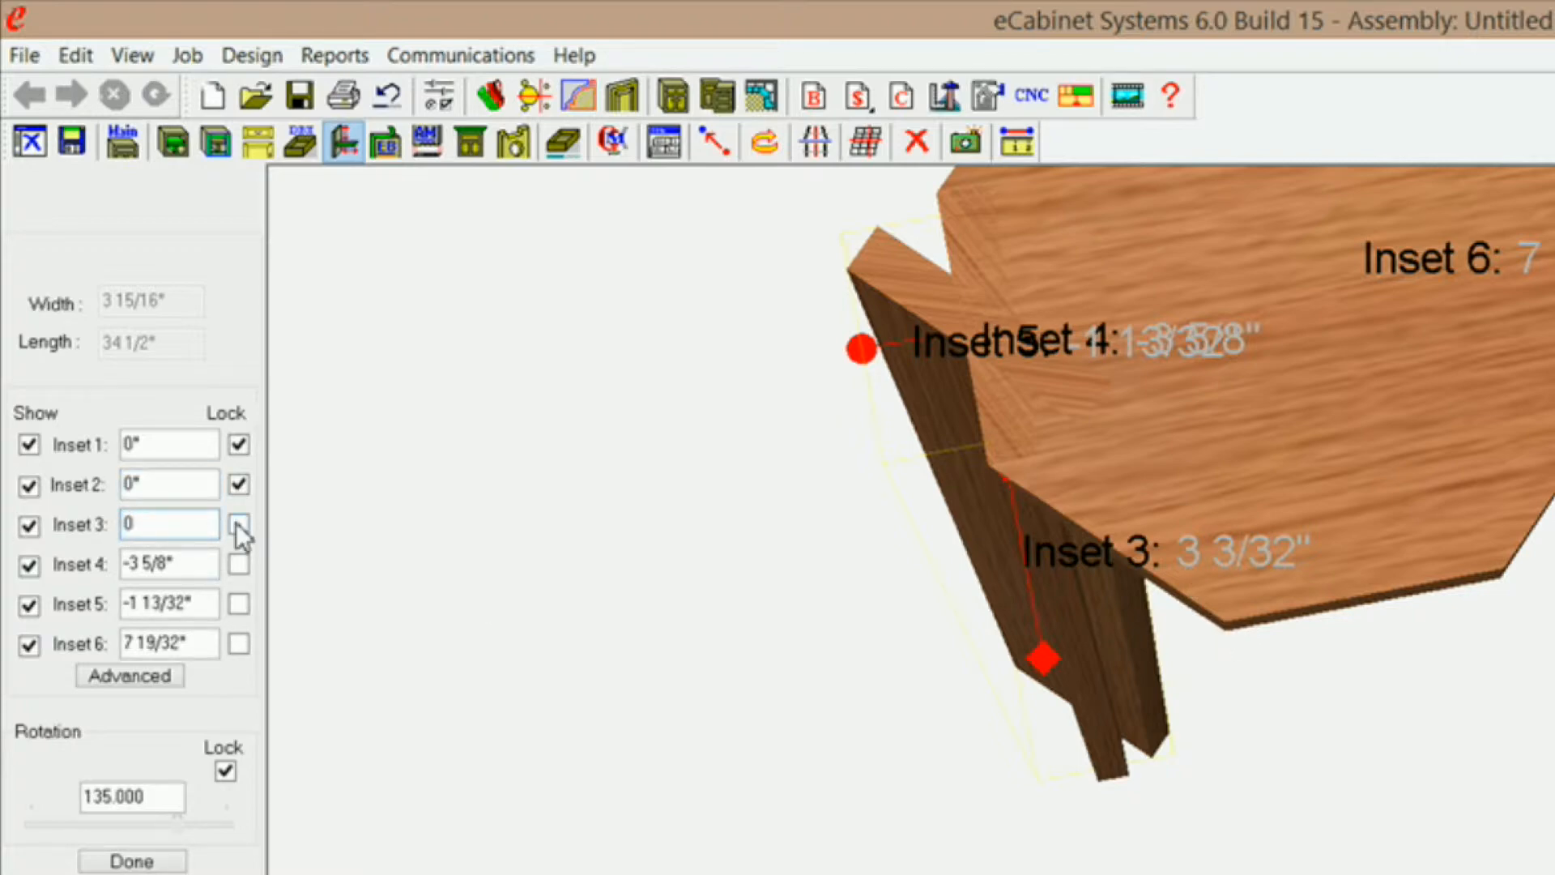
{"action": "left_click", "coordinate": [237, 525]}
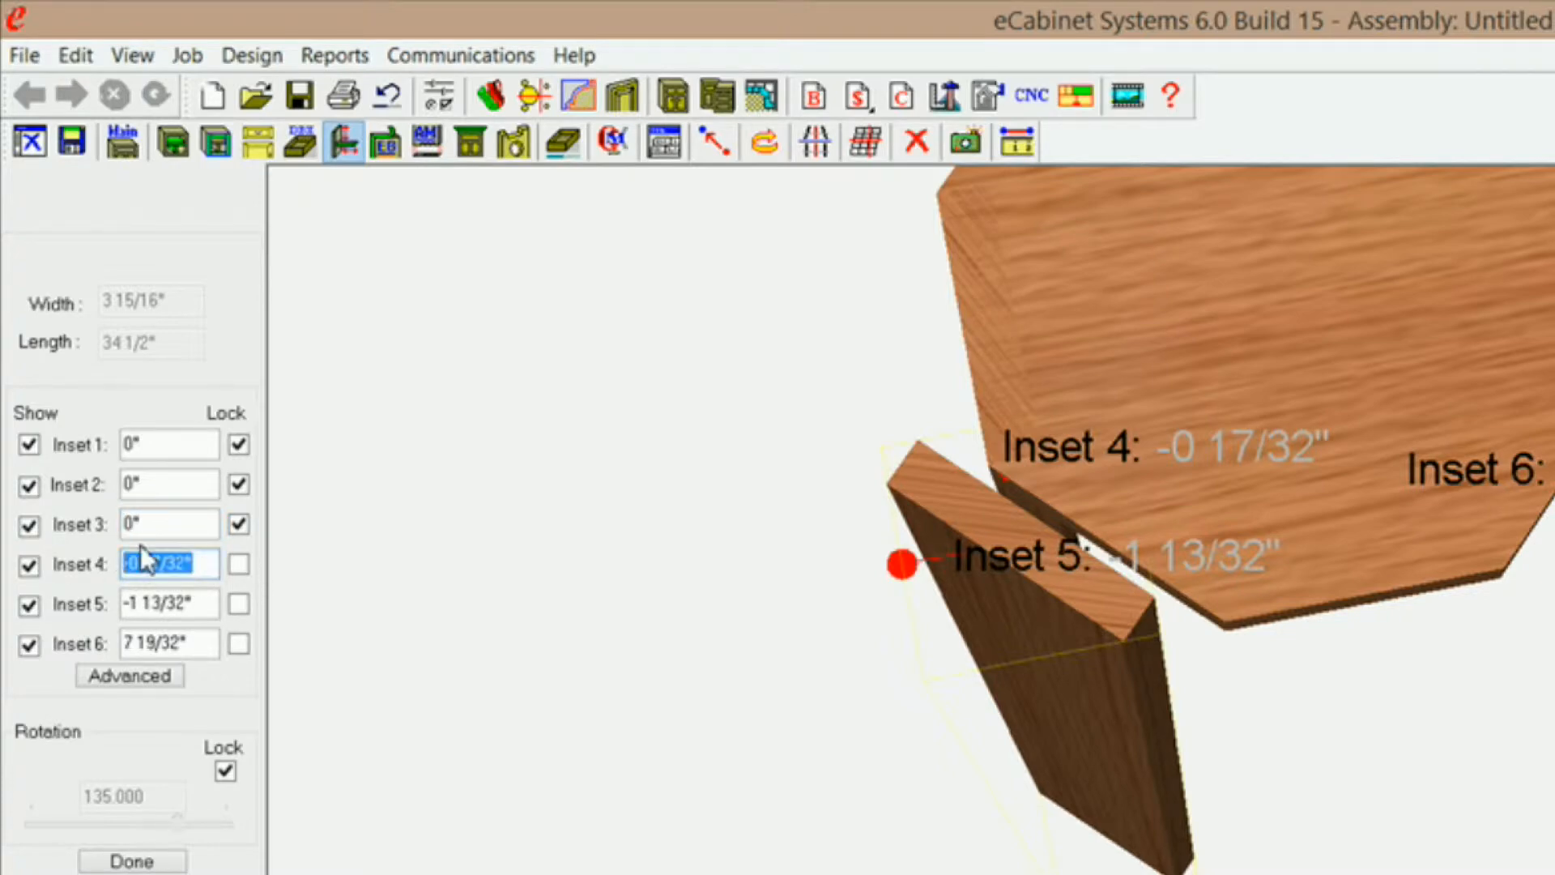
Step: Paste the copied offset into Inset 4 as the negative value -0.530330 and lock it
{"action": "right_click", "coordinate": [162, 561]}
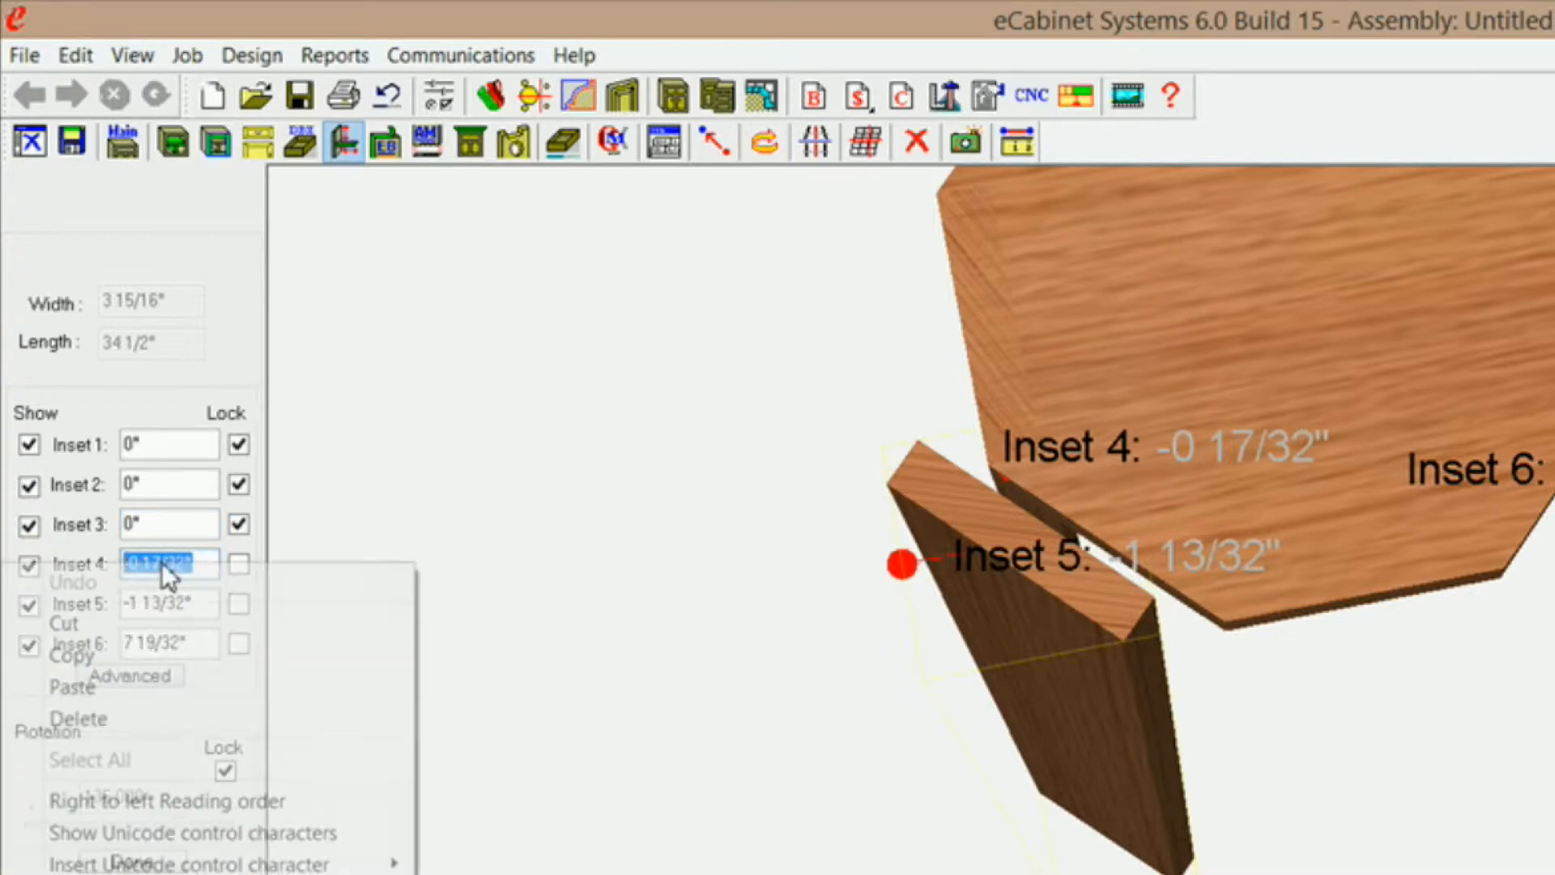
{"action": "left_click", "coordinate": [102, 685]}
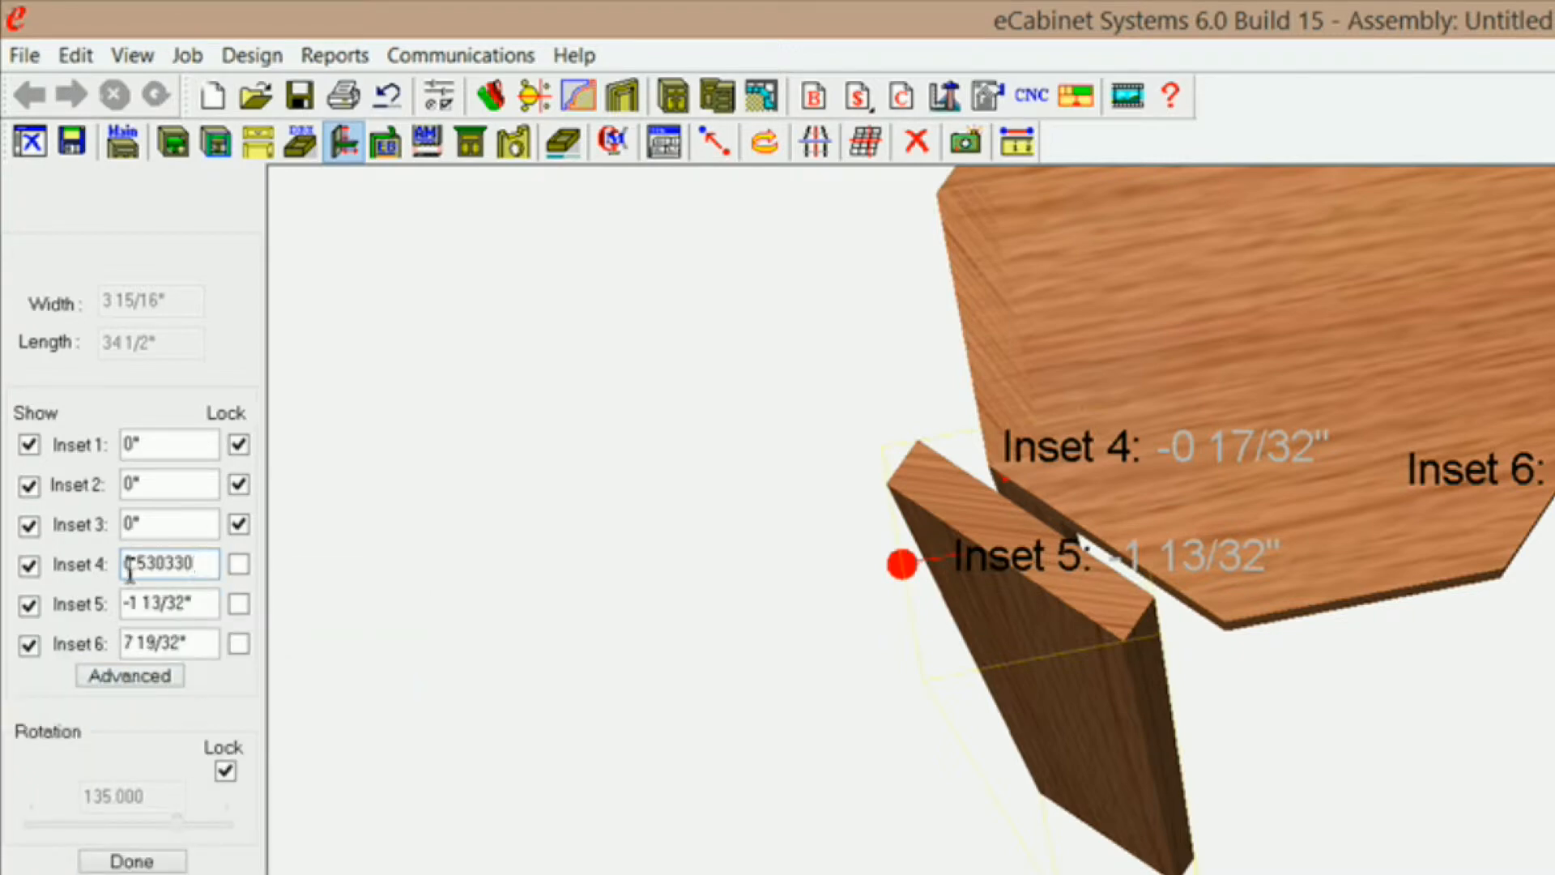
{"action": "type", "text": "-"}
{"action": "left_click", "coordinate": [244, 562]}
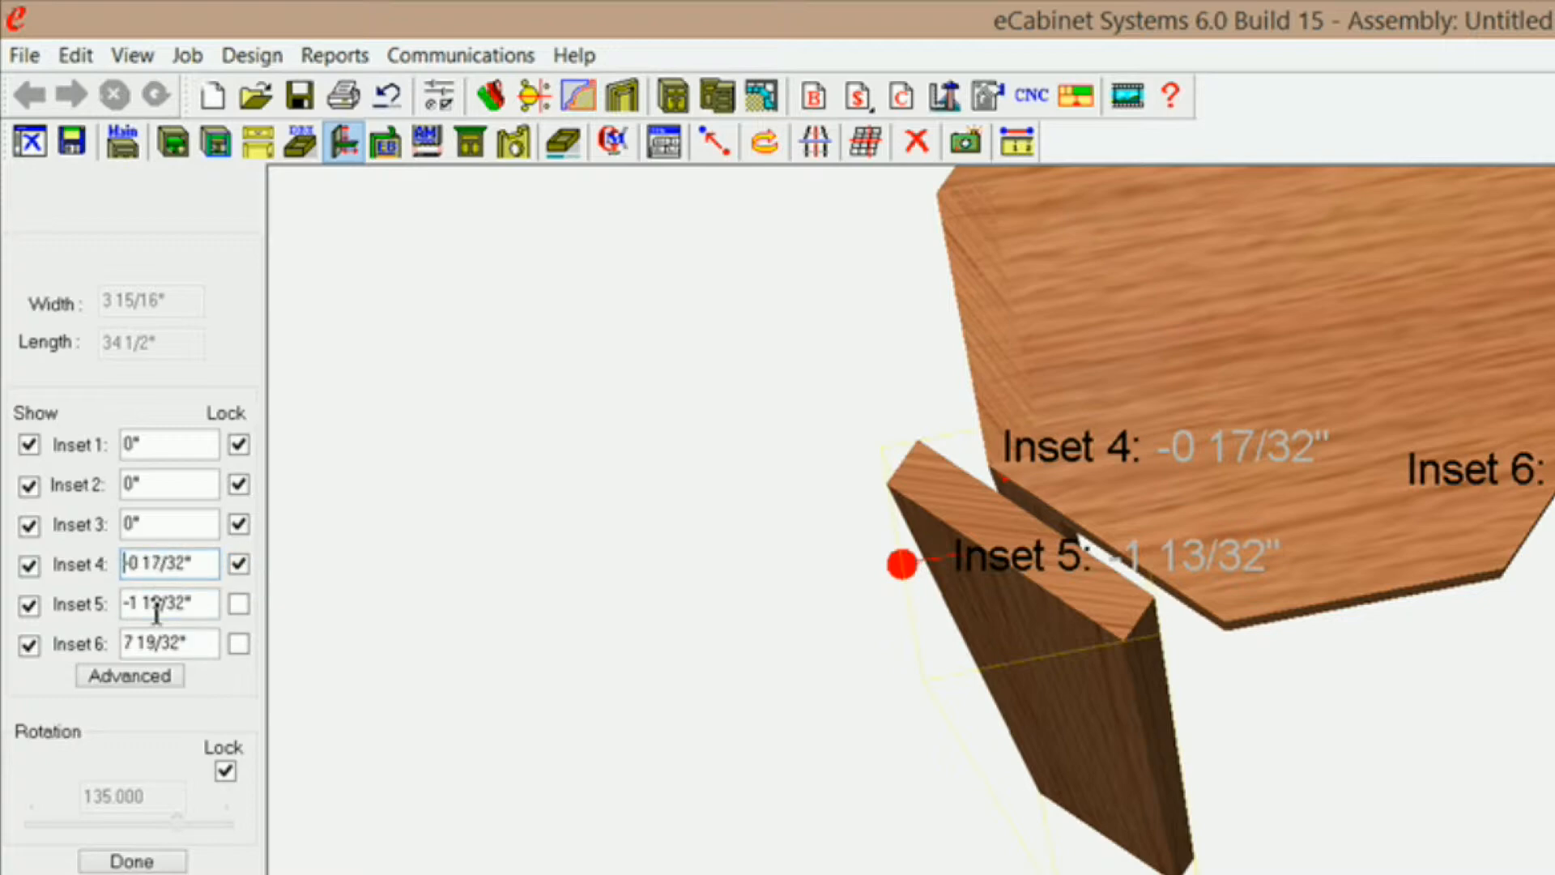
Step: Set the stretcher's Inset 5 to 0 and lock it
{"action": "left_click_drag", "start_coordinate": [210, 603], "coordinate": [101, 601]}
{"action": "type", "text": "0"}
{"action": "left_click", "coordinate": [238, 604]}
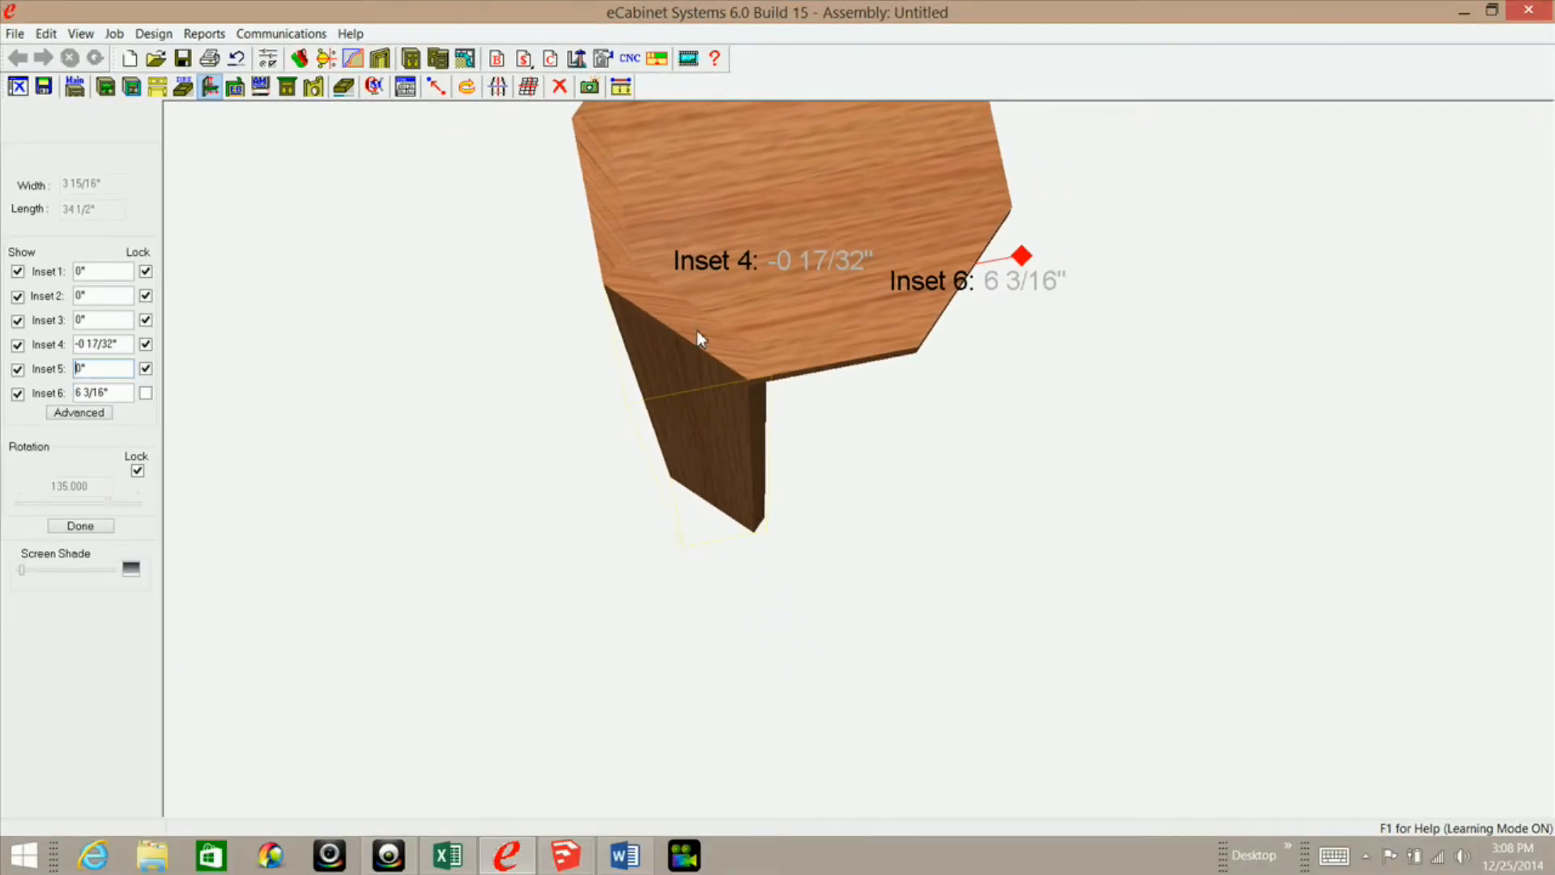
Step: Check the angled stretcher's corner fit and its inset associations, and finish the stretcher adjustment
{"action": "left_click_drag", "start_coordinate": [696, 329], "coordinate": [716, 364]}
{"action": "right_click_drag", "start_coordinate": [716, 364], "coordinate": [712, 431]}
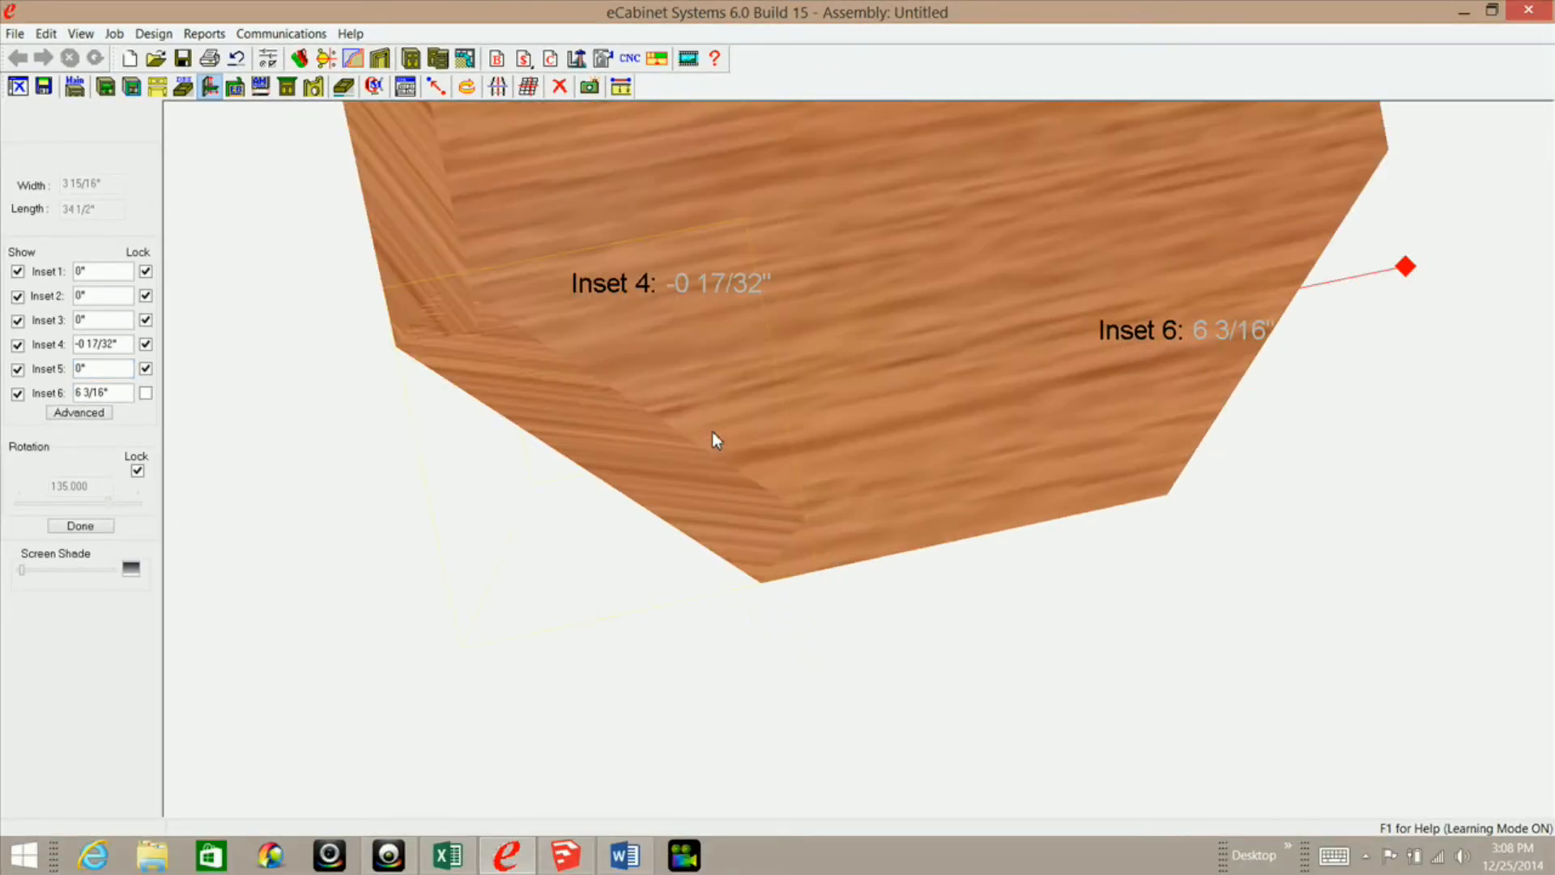
{"action": "middle_click_drag", "start_coordinate": [714, 430], "coordinate": [724, 433]}
{"action": "right_click_drag", "start_coordinate": [532, 349], "coordinate": [538, 379]}
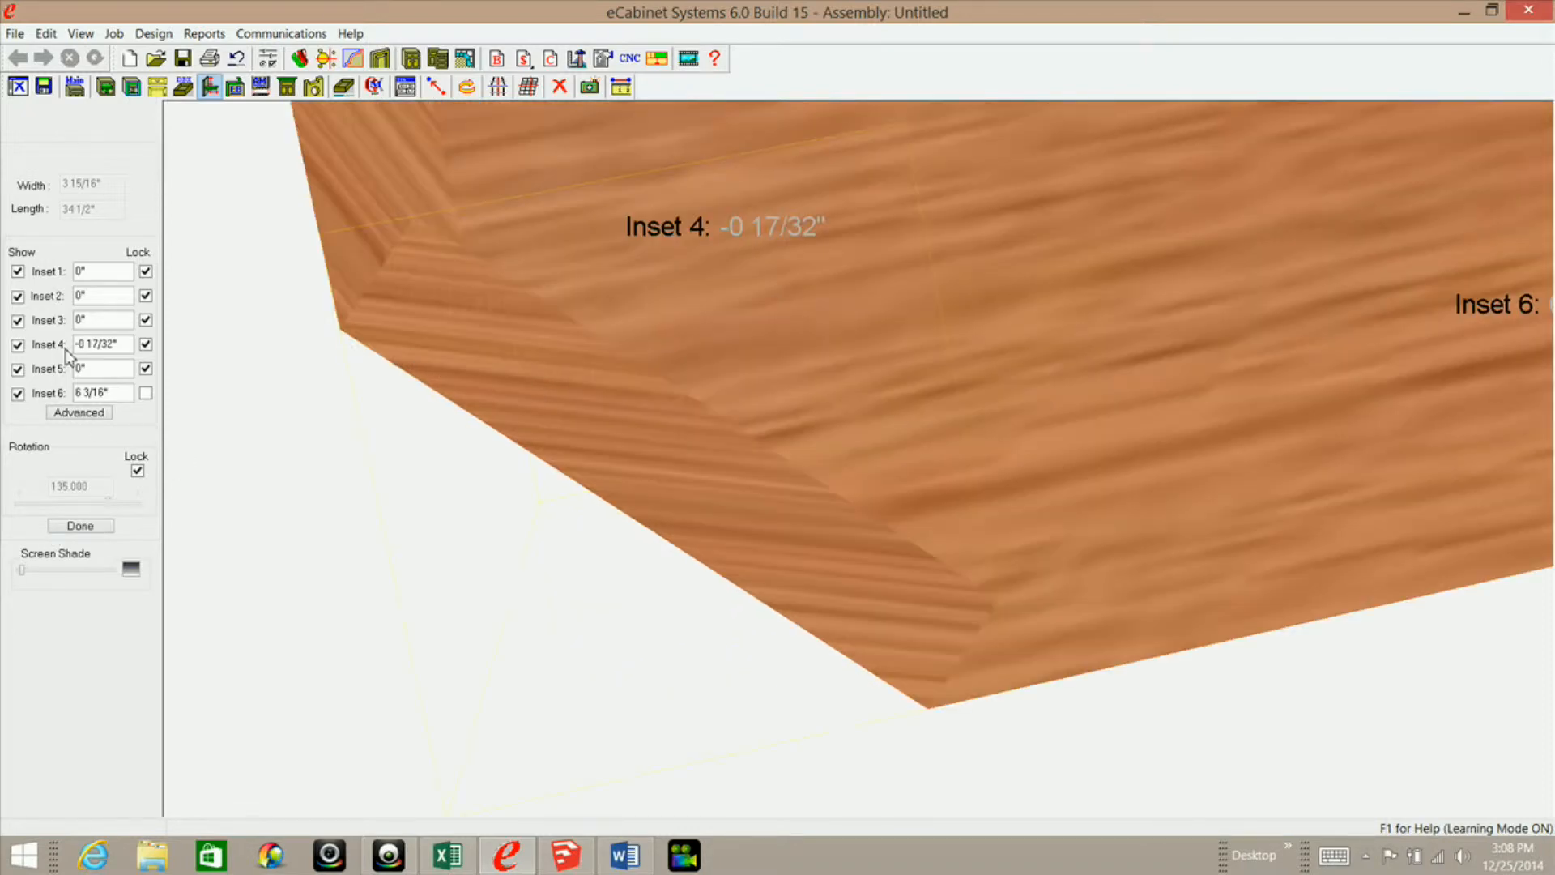
{"action": "left_click", "coordinate": [94, 413]}
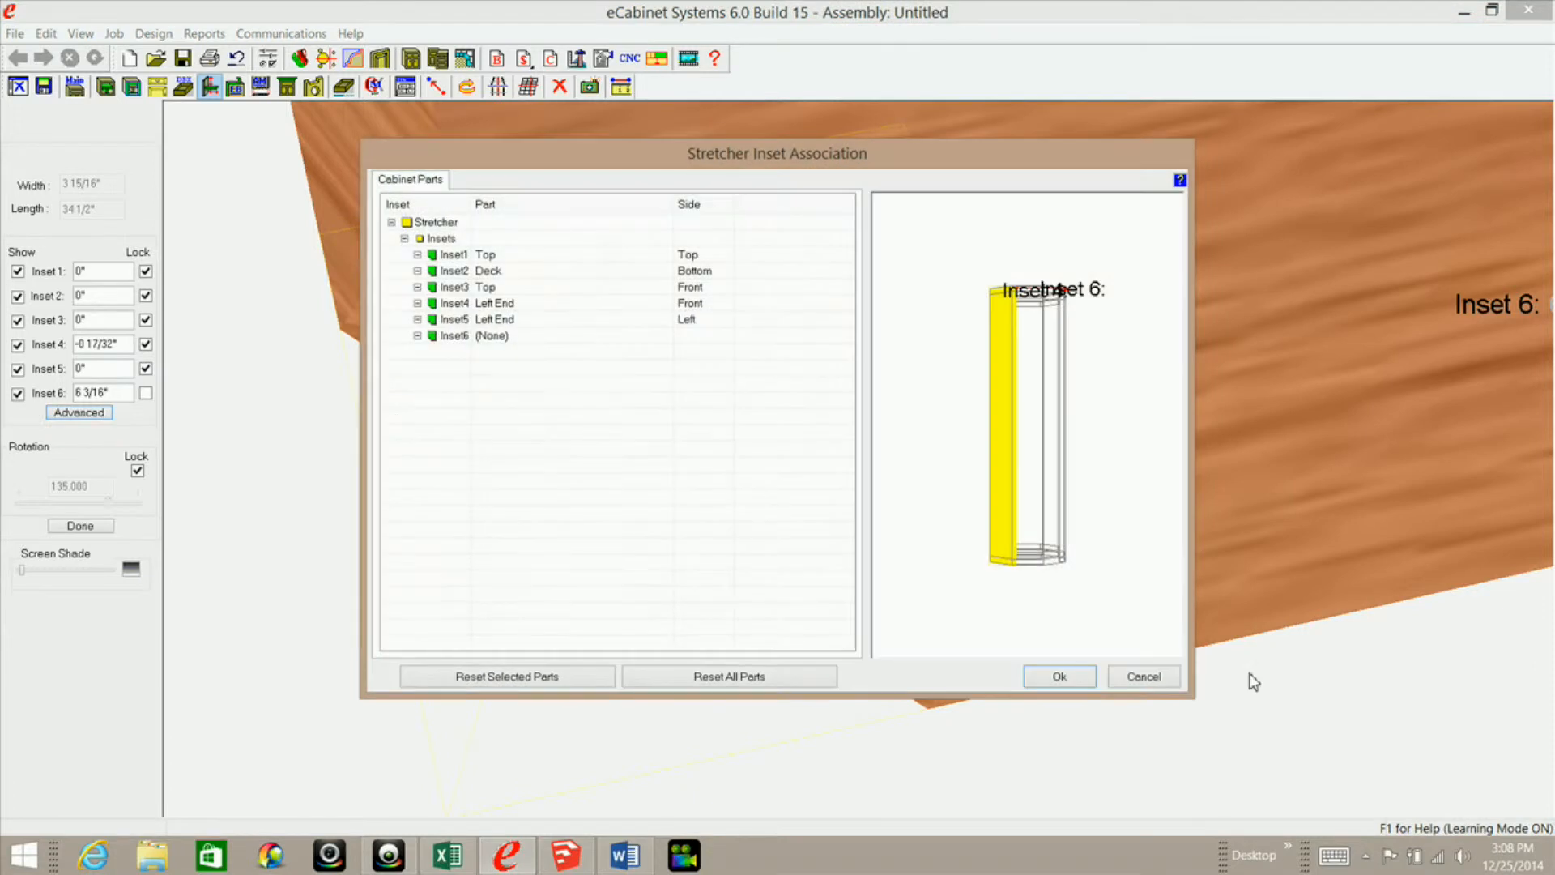
{"action": "left_click", "coordinate": [1142, 676]}
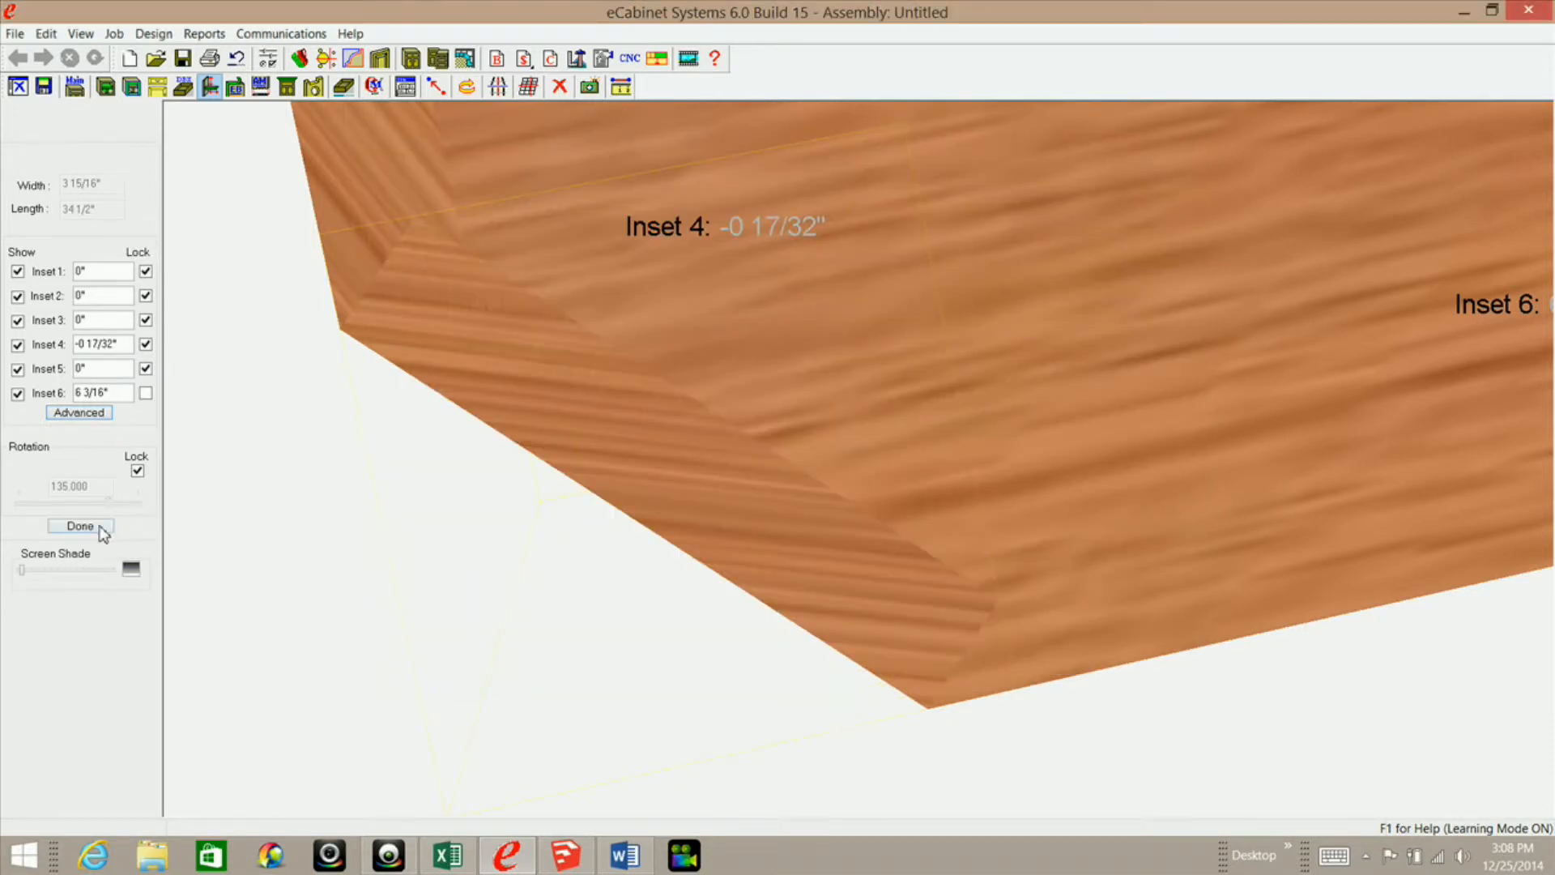
{"action": "left_click", "coordinate": [100, 528]}
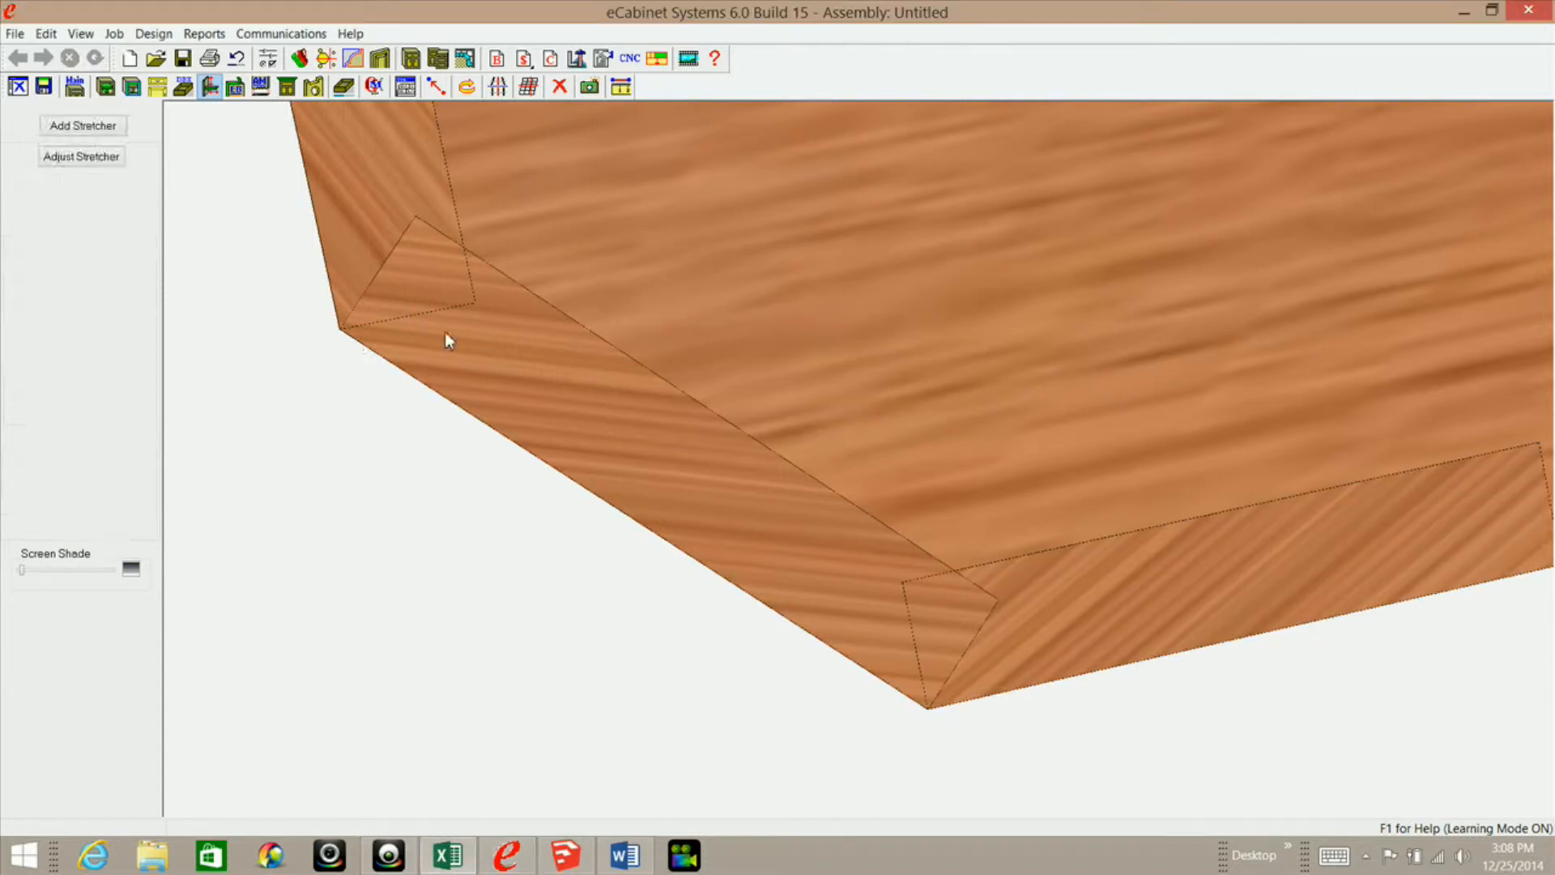
Step: Examine how the angled stretcher meets the neighbouring parts at both corners and view the whole column
{"action": "right_click_drag", "start_coordinate": [459, 342], "coordinate": [526, 437]}
{"action": "scroll", "coordinate": [672, 533], "scroll_direction": "up", "scroll_amount": 3}
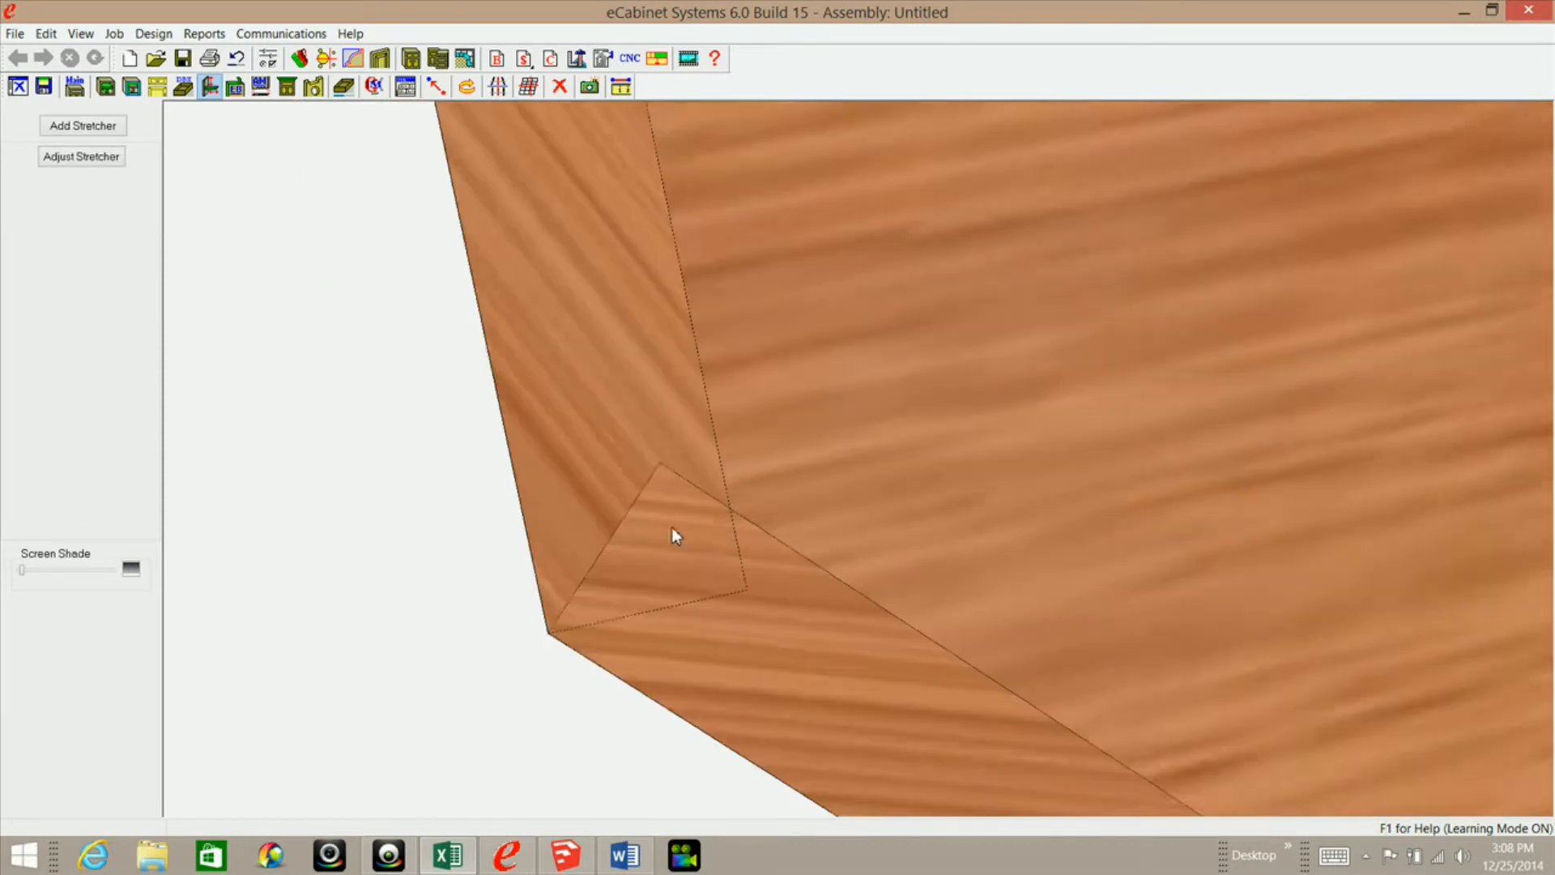
{"action": "scroll", "coordinate": [673, 533], "scroll_direction": "up", "scroll_amount": 2}
{"action": "scroll", "coordinate": [676, 547], "scroll_direction": "down", "scroll_amount": 3}
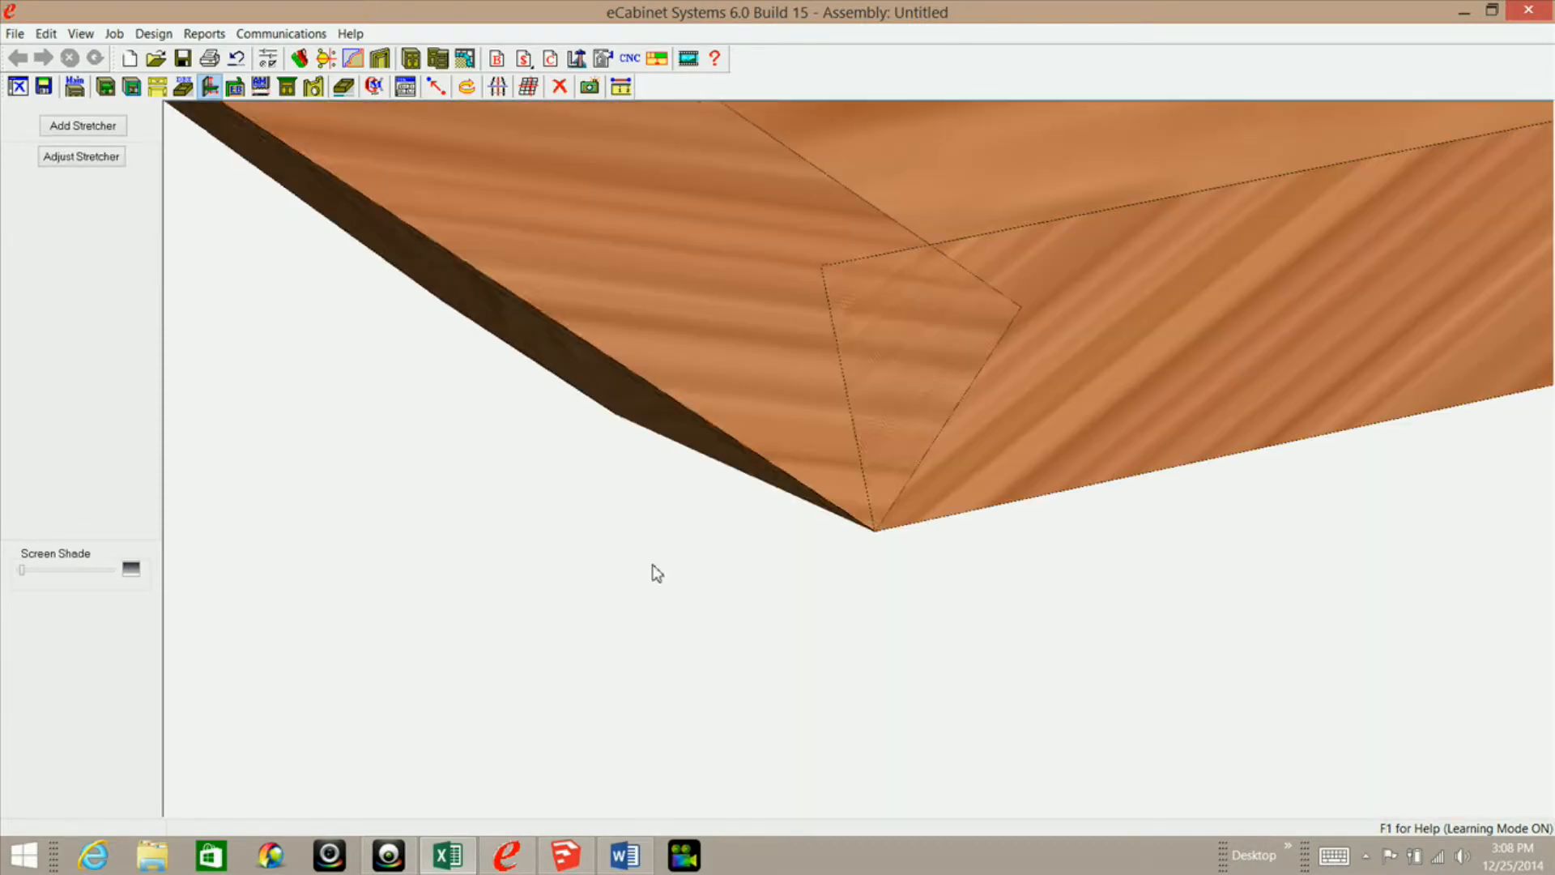
{"action": "scroll", "coordinate": [669, 544], "scroll_direction": "down", "scroll_amount": 3}
{"action": "middle_click_drag", "start_coordinate": [673, 470], "coordinate": [761, 201]}
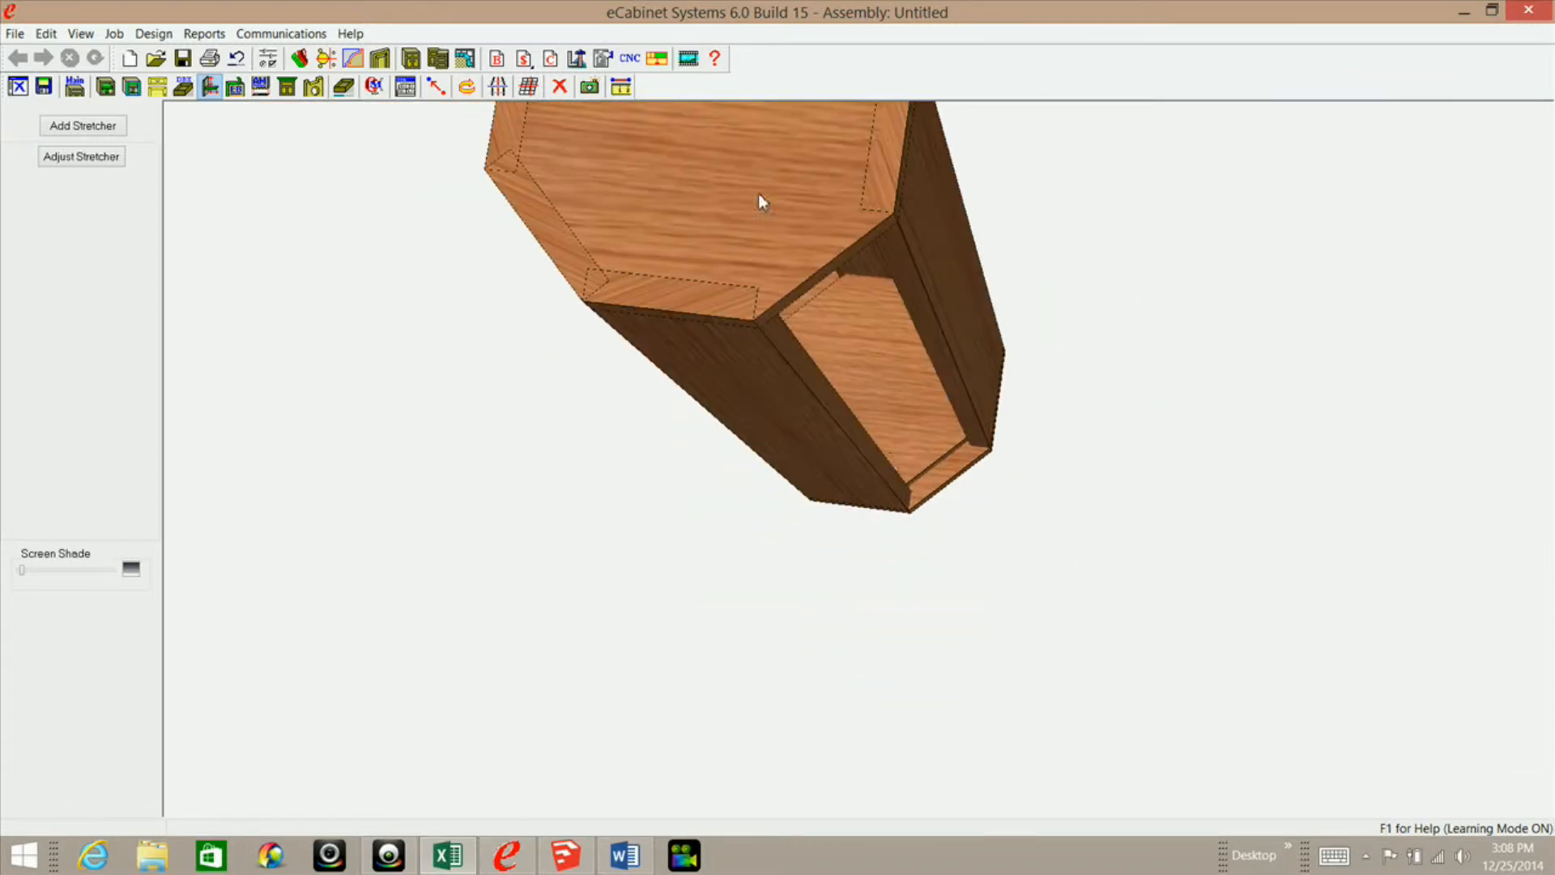
Step: Add an up-down stretcher with front-back orientation between the column's top and deck, using 3/4 Generic material
{"action": "left_click", "coordinate": [958, 480]}
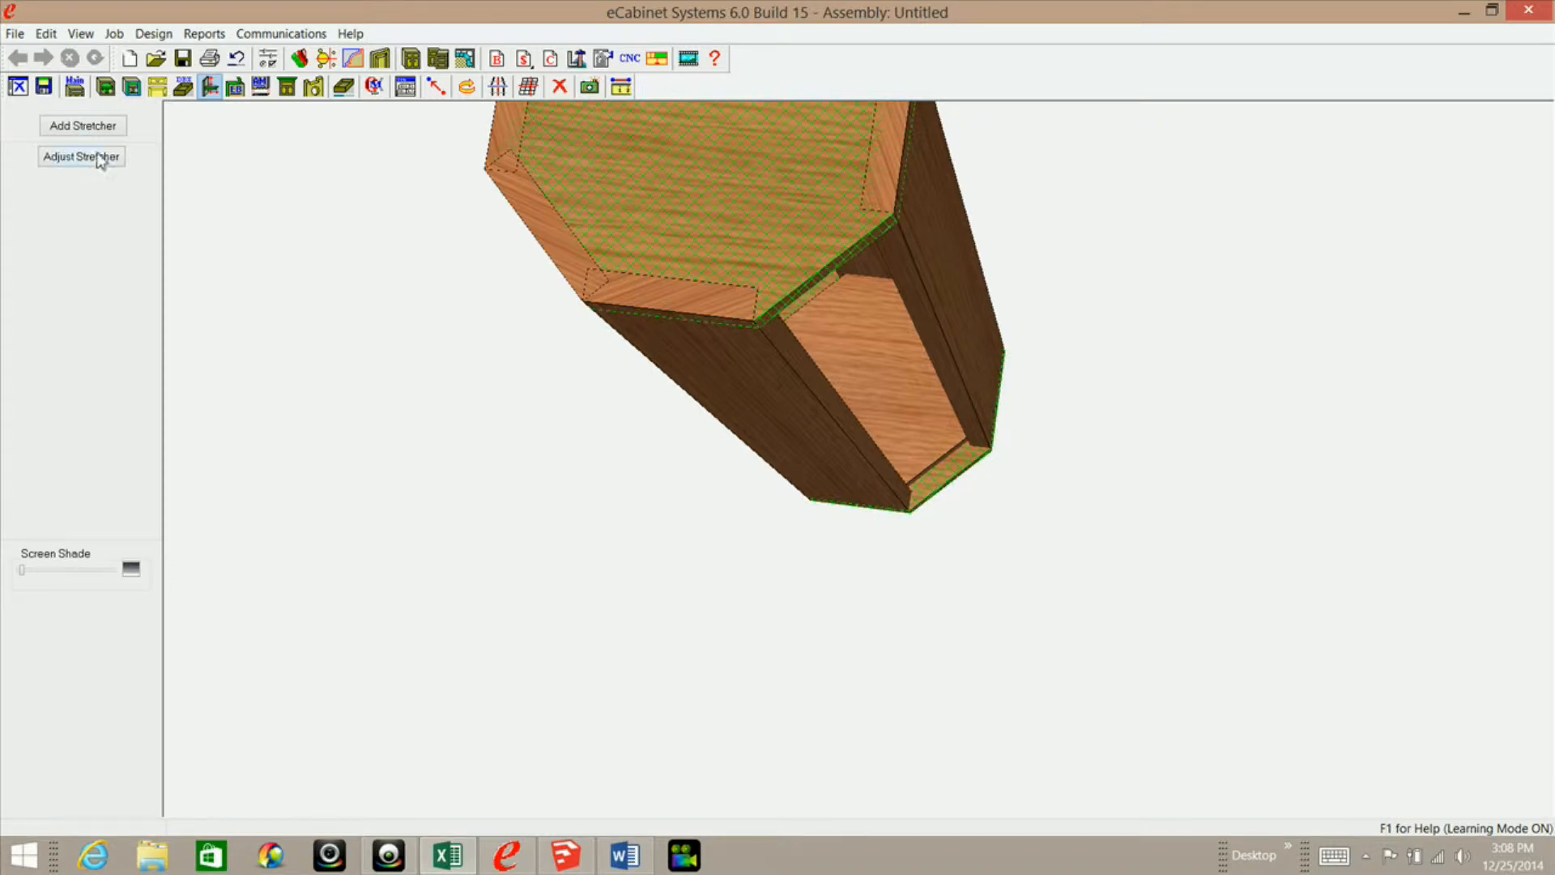
{"action": "left_click", "coordinate": [104, 127]}
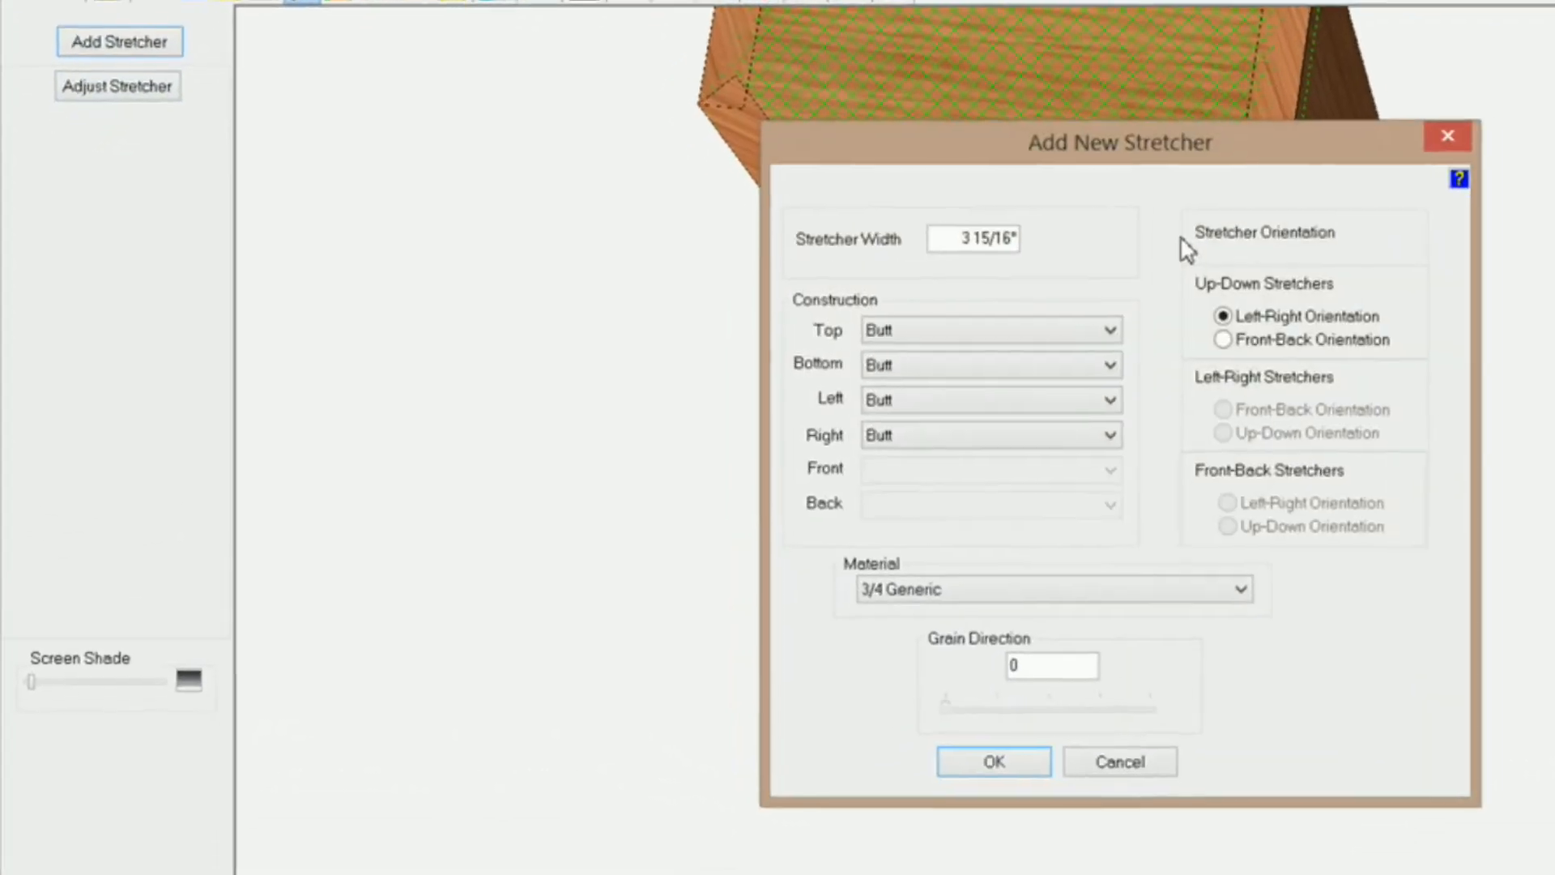
{"action": "left_click", "coordinate": [1242, 340]}
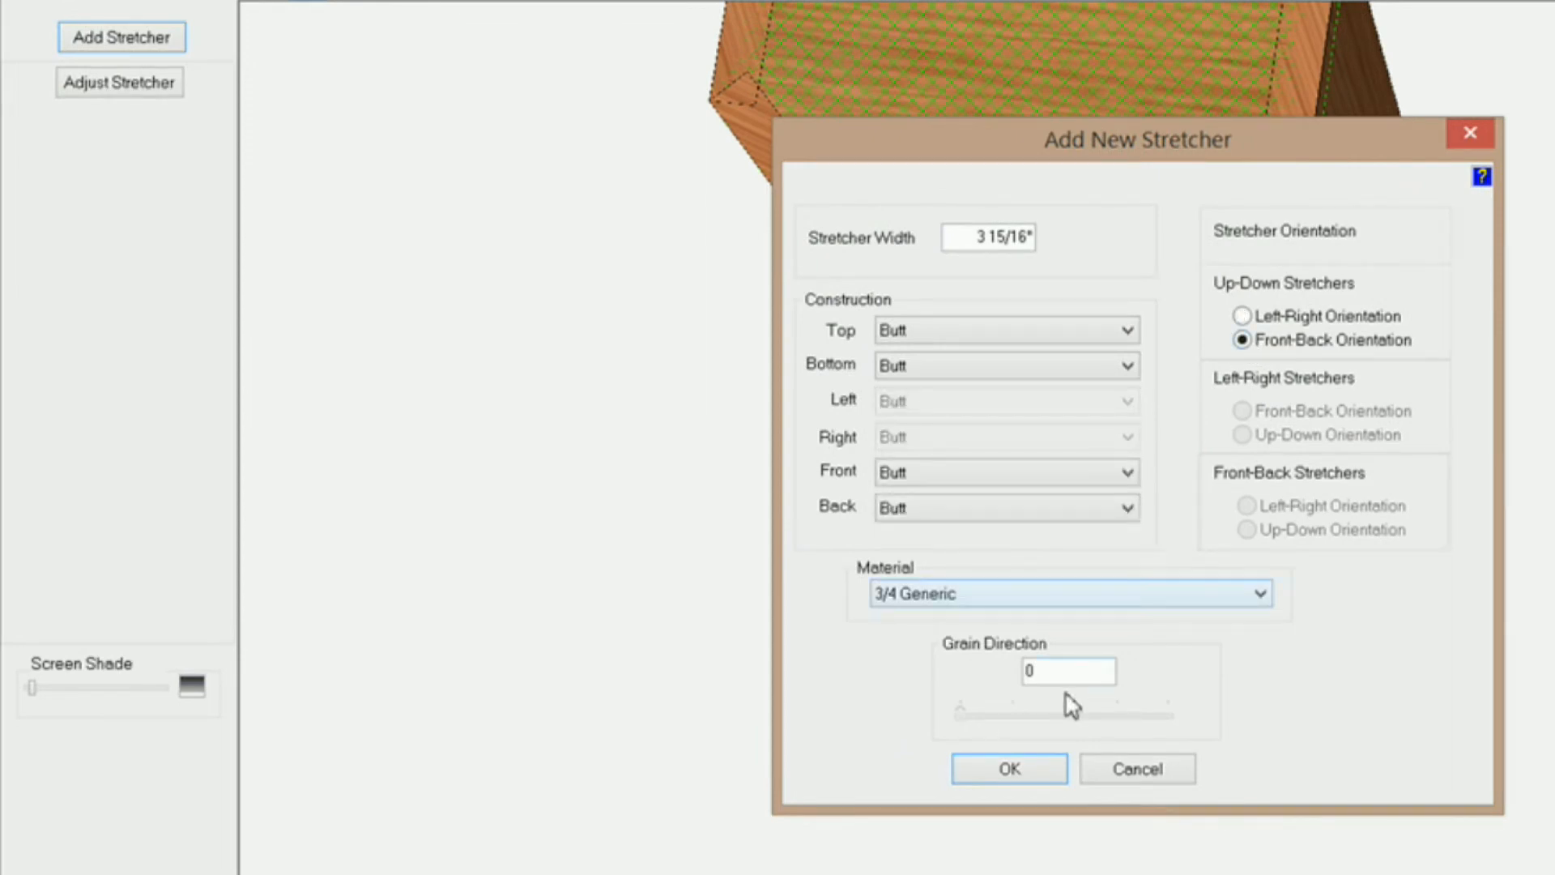
{"action": "left_click", "coordinate": [1012, 769]}
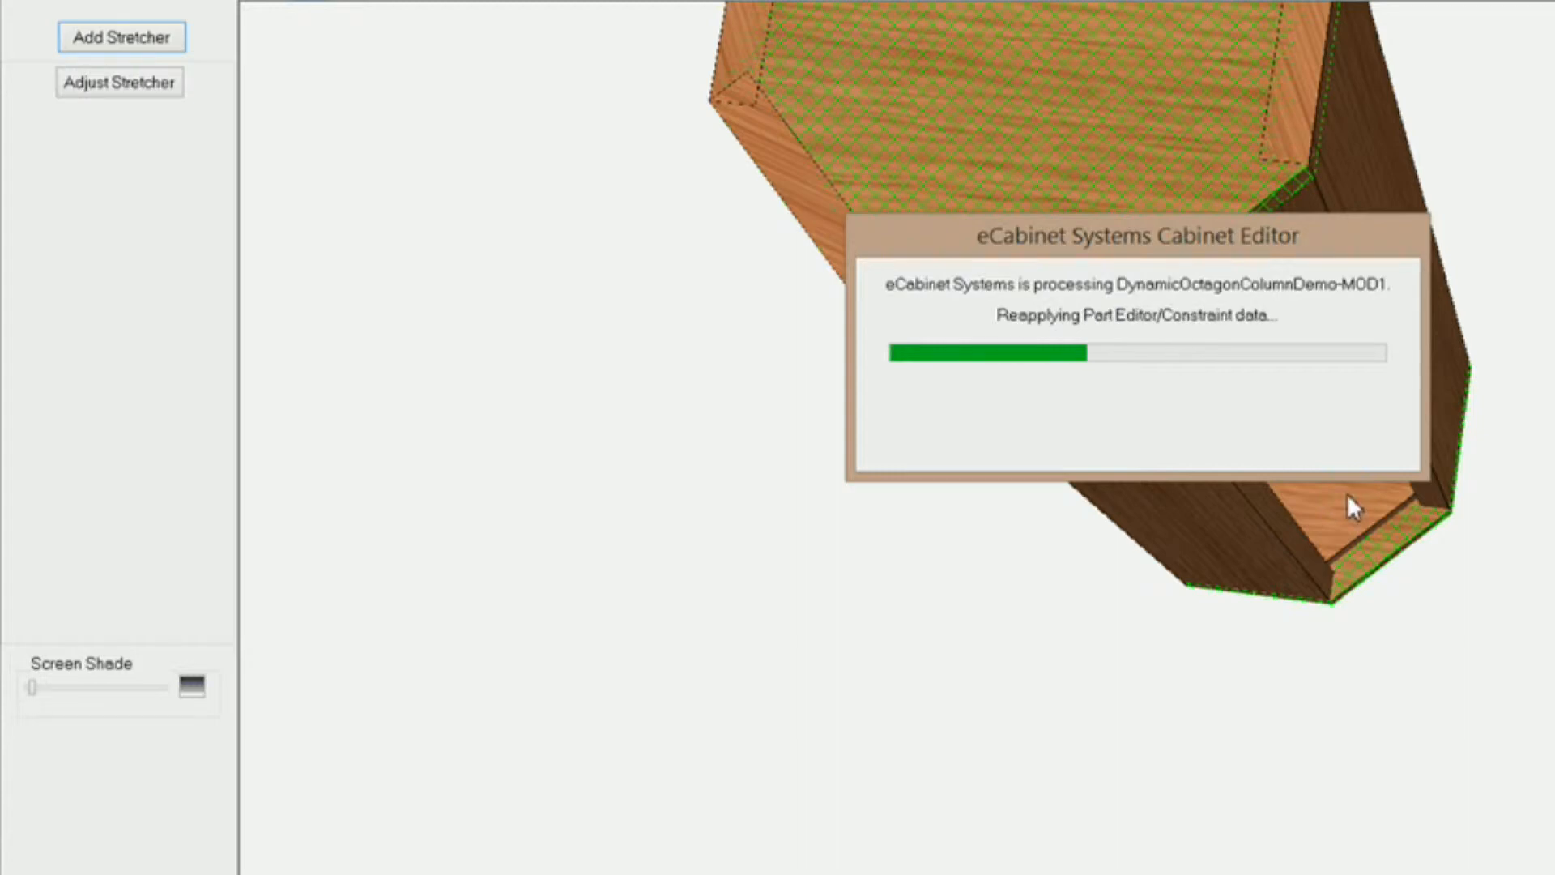
Step: Start adjusting the newly added stretcher, rotate it to 45 degrees, and open its inset associations
{"action": "middle_click_drag", "start_coordinate": [1347, 494], "coordinate": [1186, 372]}
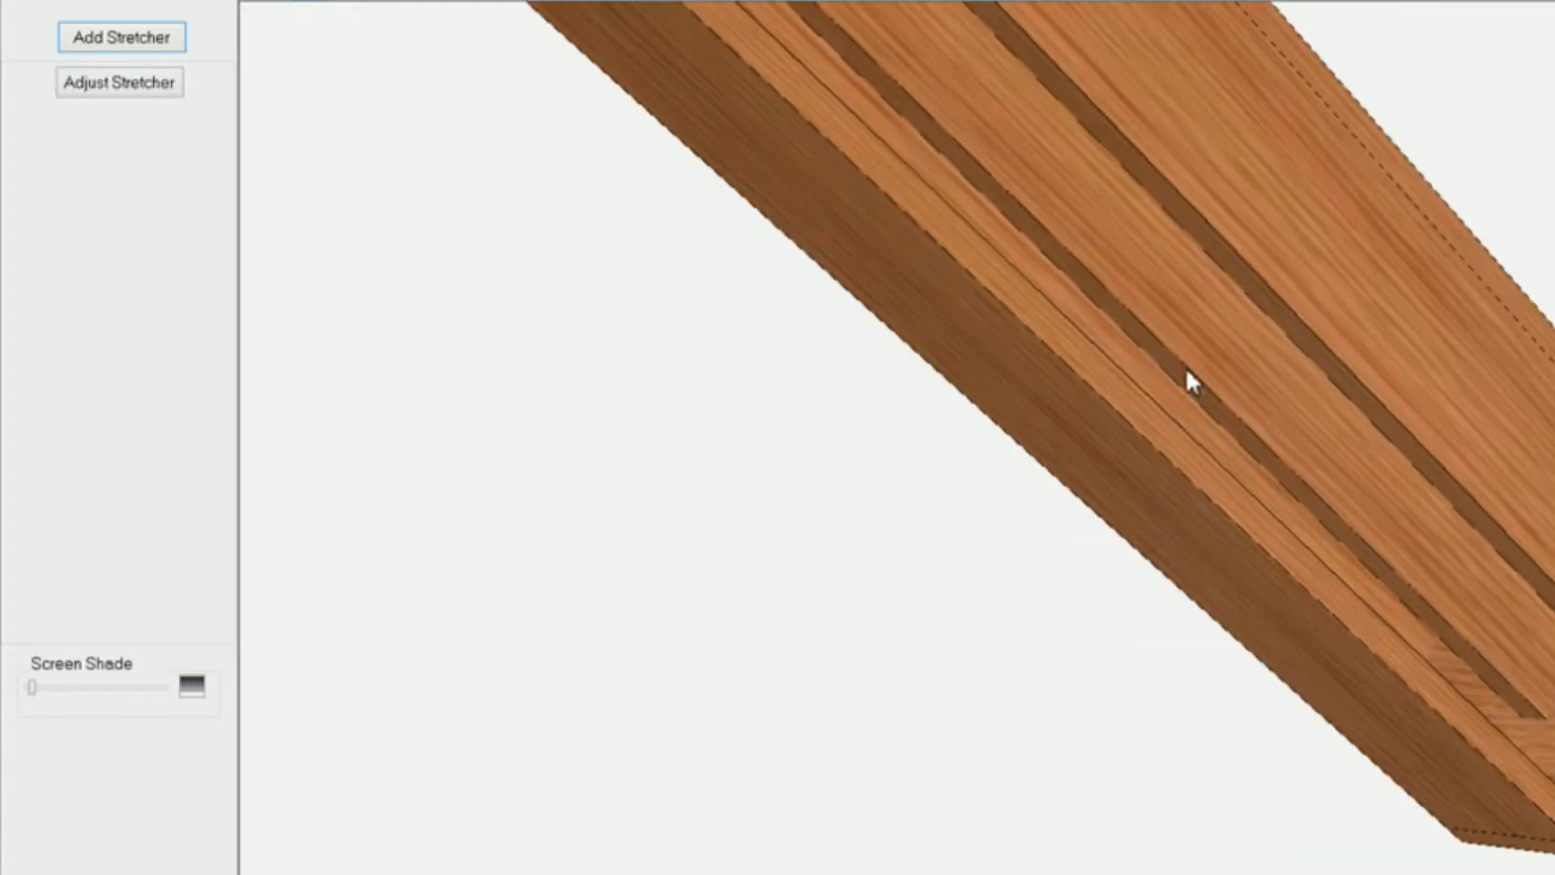
{"action": "left_click", "coordinate": [1200, 357]}
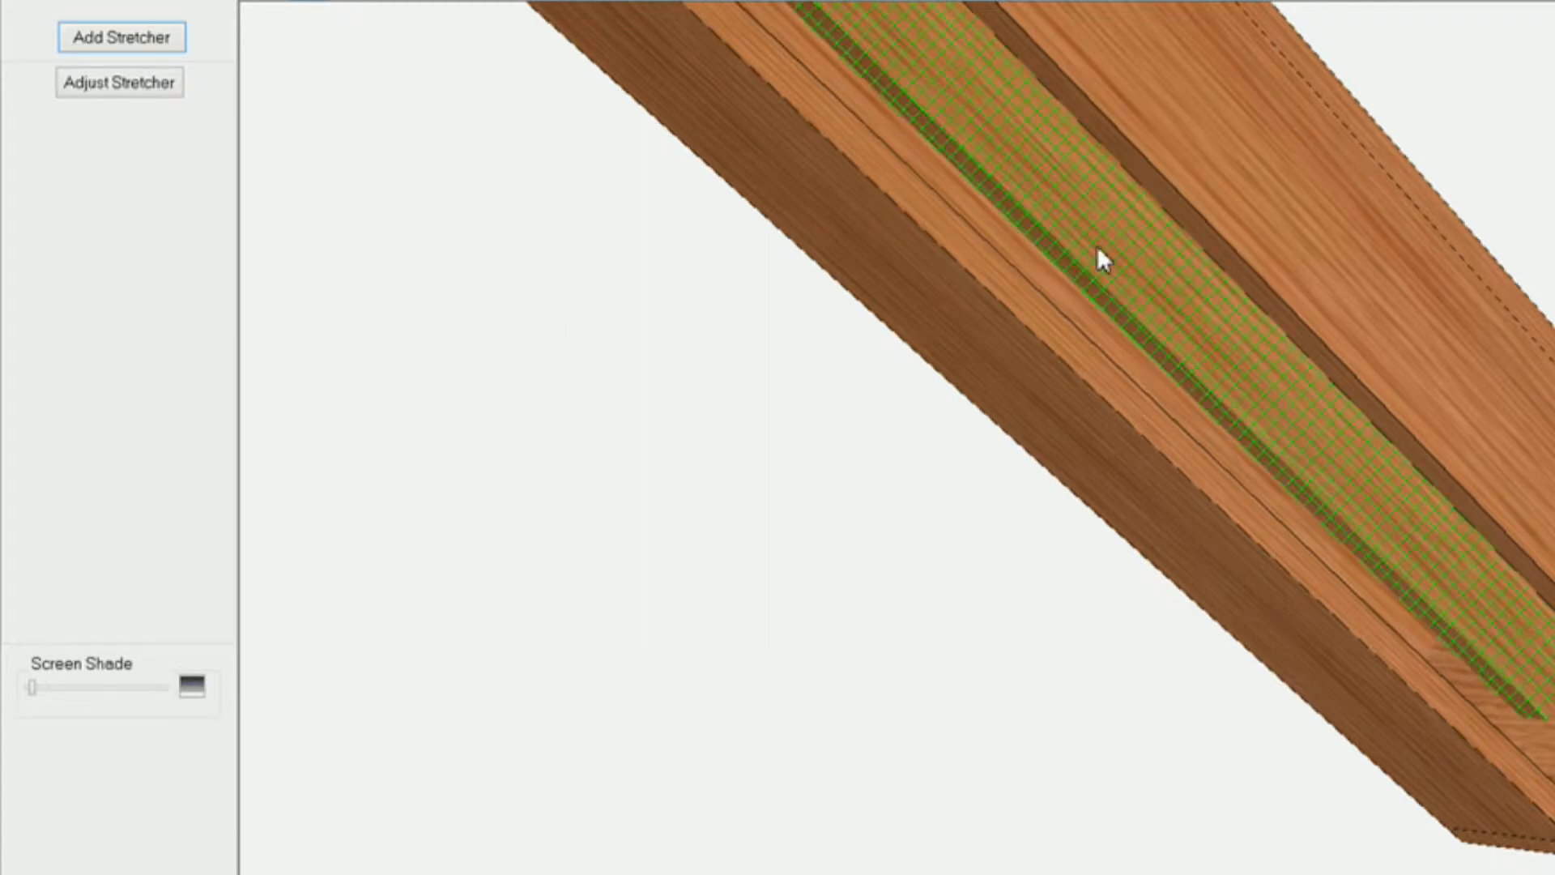
{"action": "left_click", "coordinate": [89, 83]}
{"action": "middle_click_drag", "start_coordinate": [861, 451], "coordinate": [814, 561]}
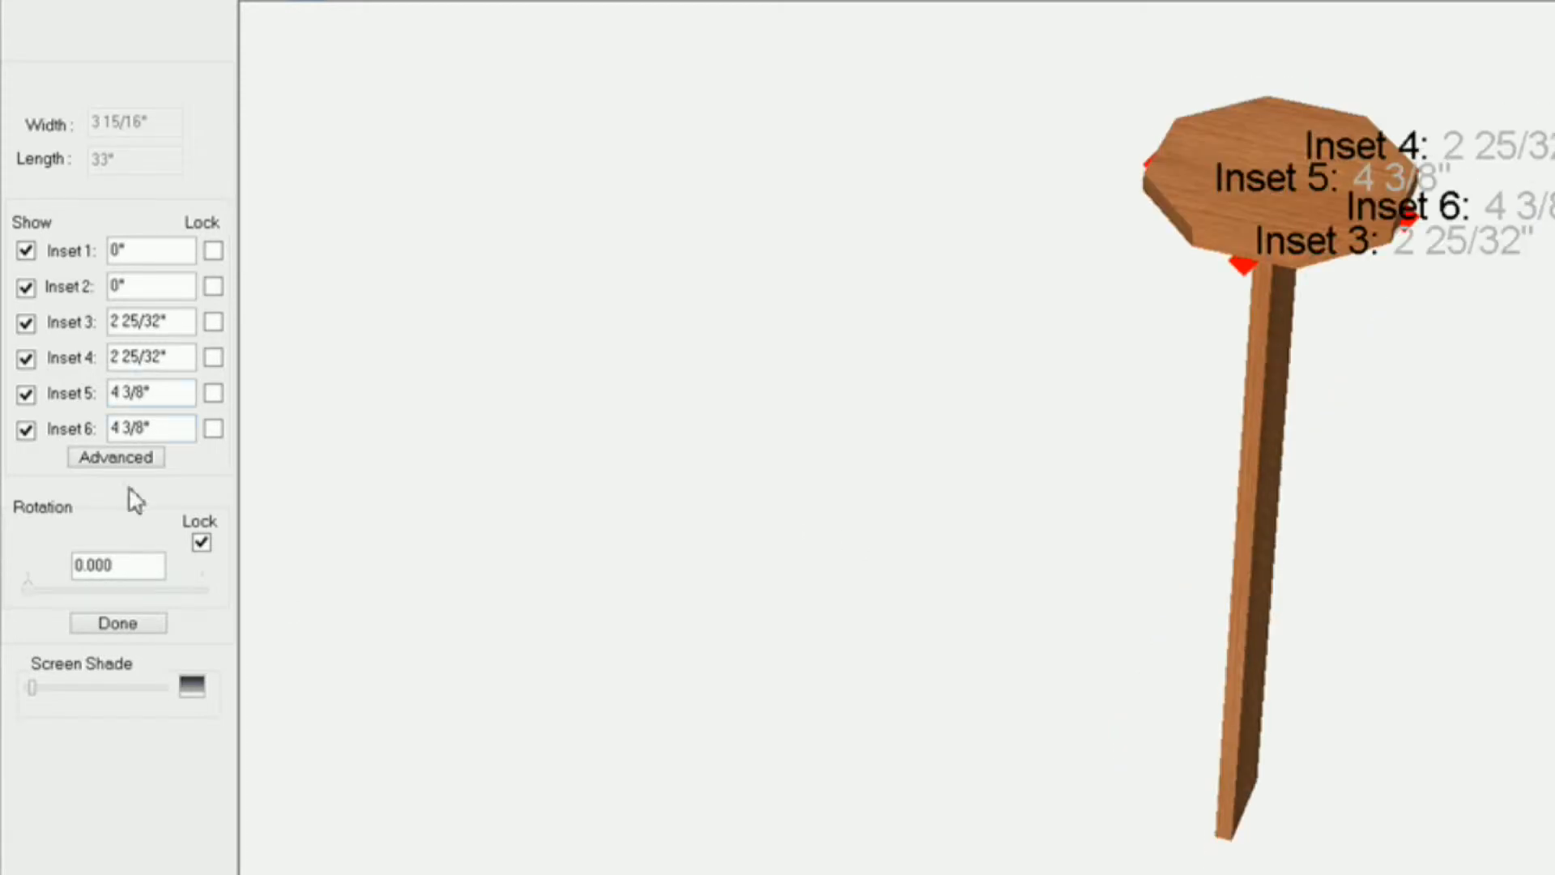
{"action": "left_click", "coordinate": [74, 590]}
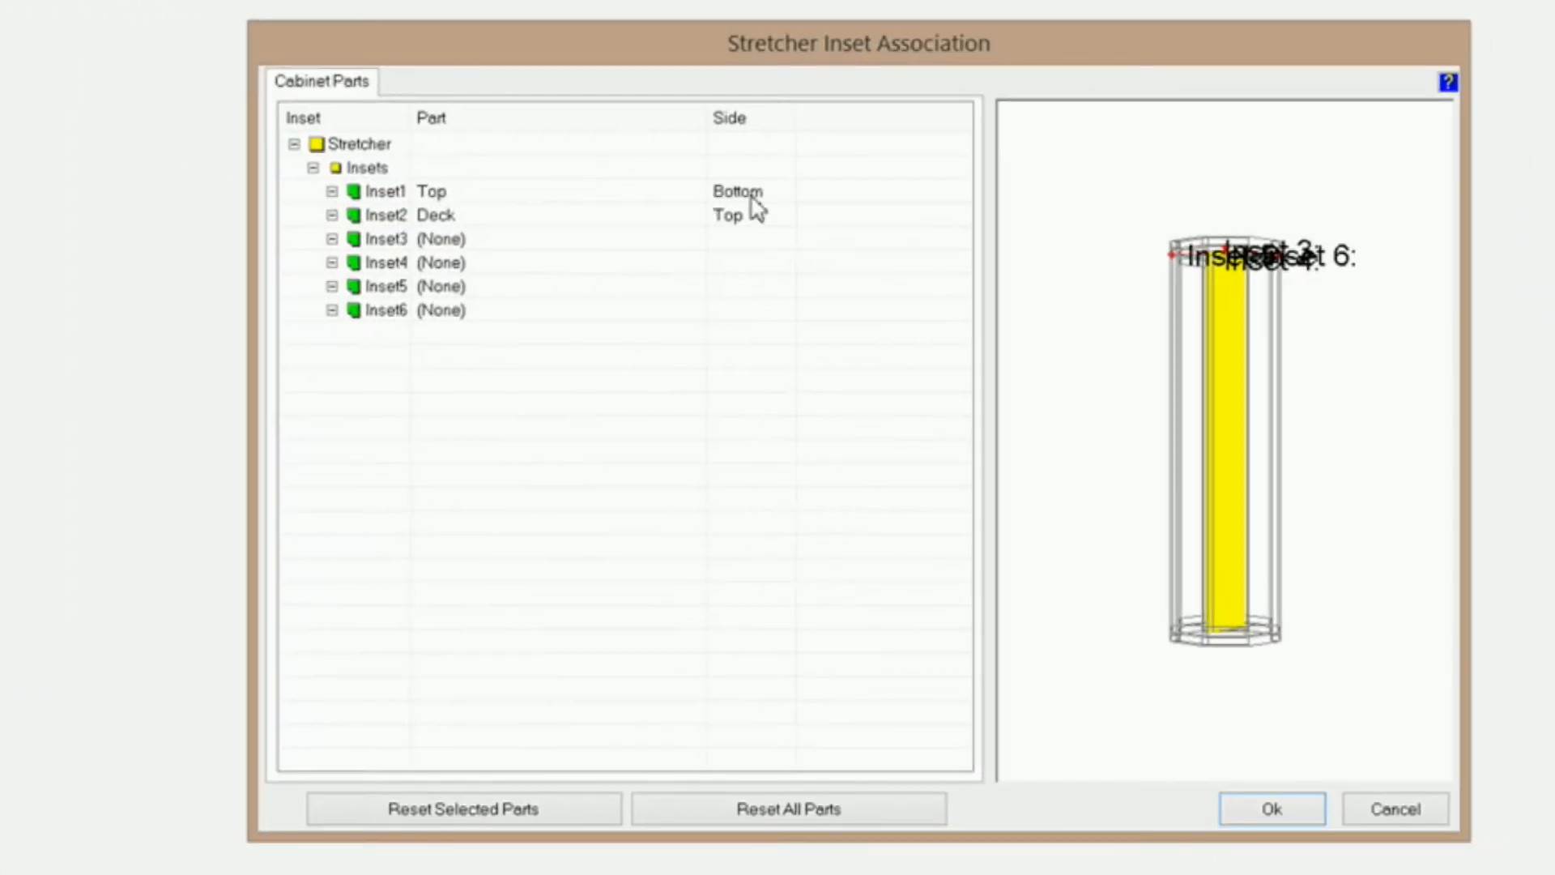
Step: Associate Inset 1 with the top side of the Top and Inset 2 with the bottom side of the Deck
{"action": "left_click", "coordinate": [749, 195]}
{"action": "left_click", "coordinate": [784, 195]}
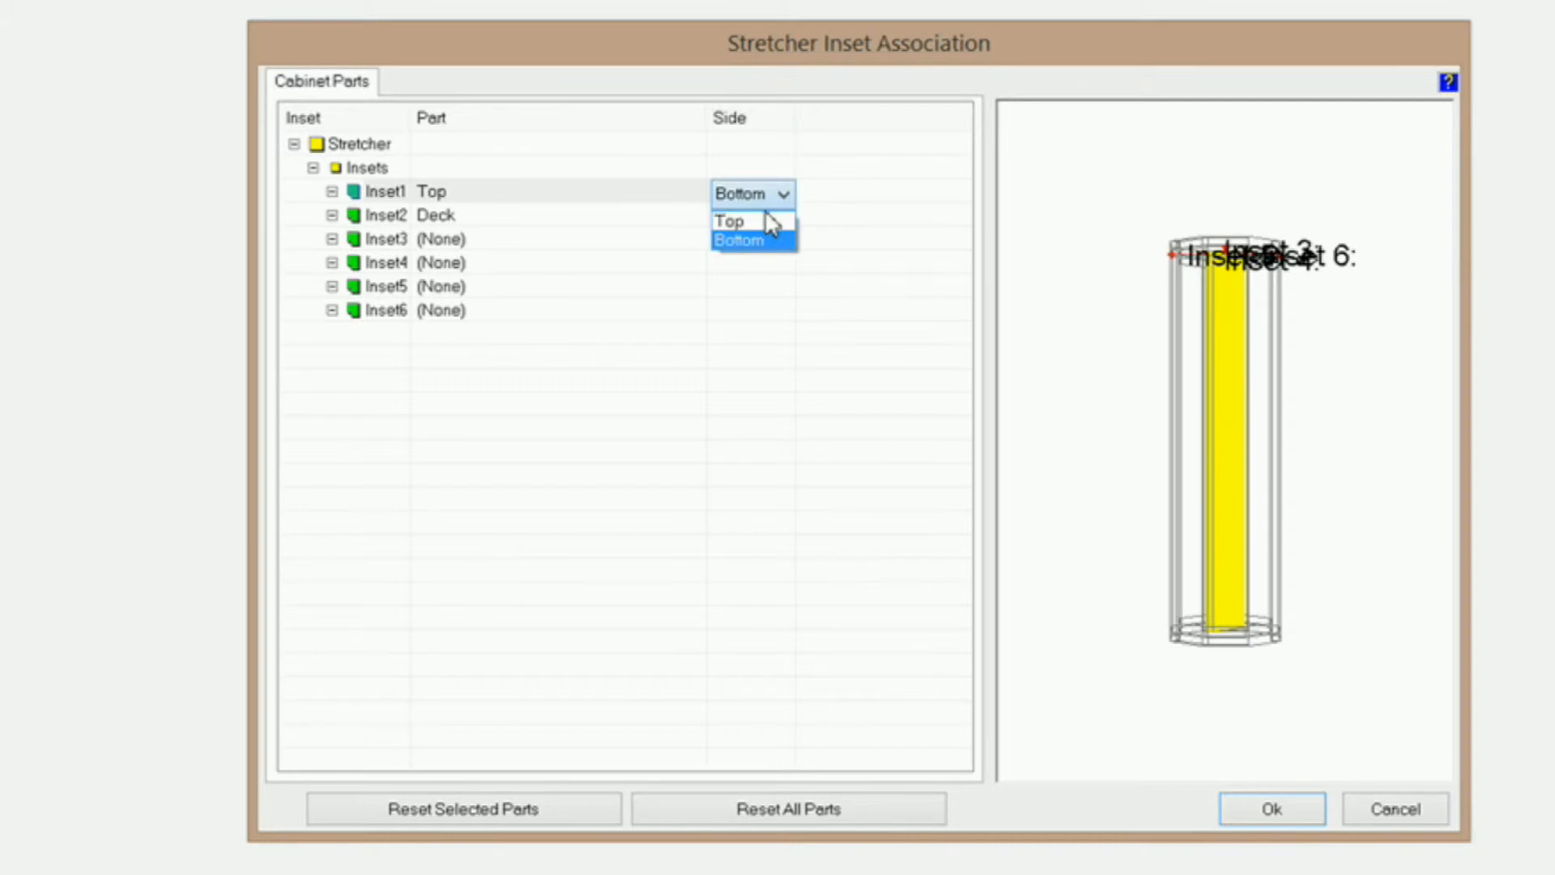
{"action": "left_click", "coordinate": [761, 217]}
{"action": "left_click", "coordinate": [761, 220]}
{"action": "left_click", "coordinate": [795, 229]}
{"action": "left_click", "coordinate": [761, 261]}
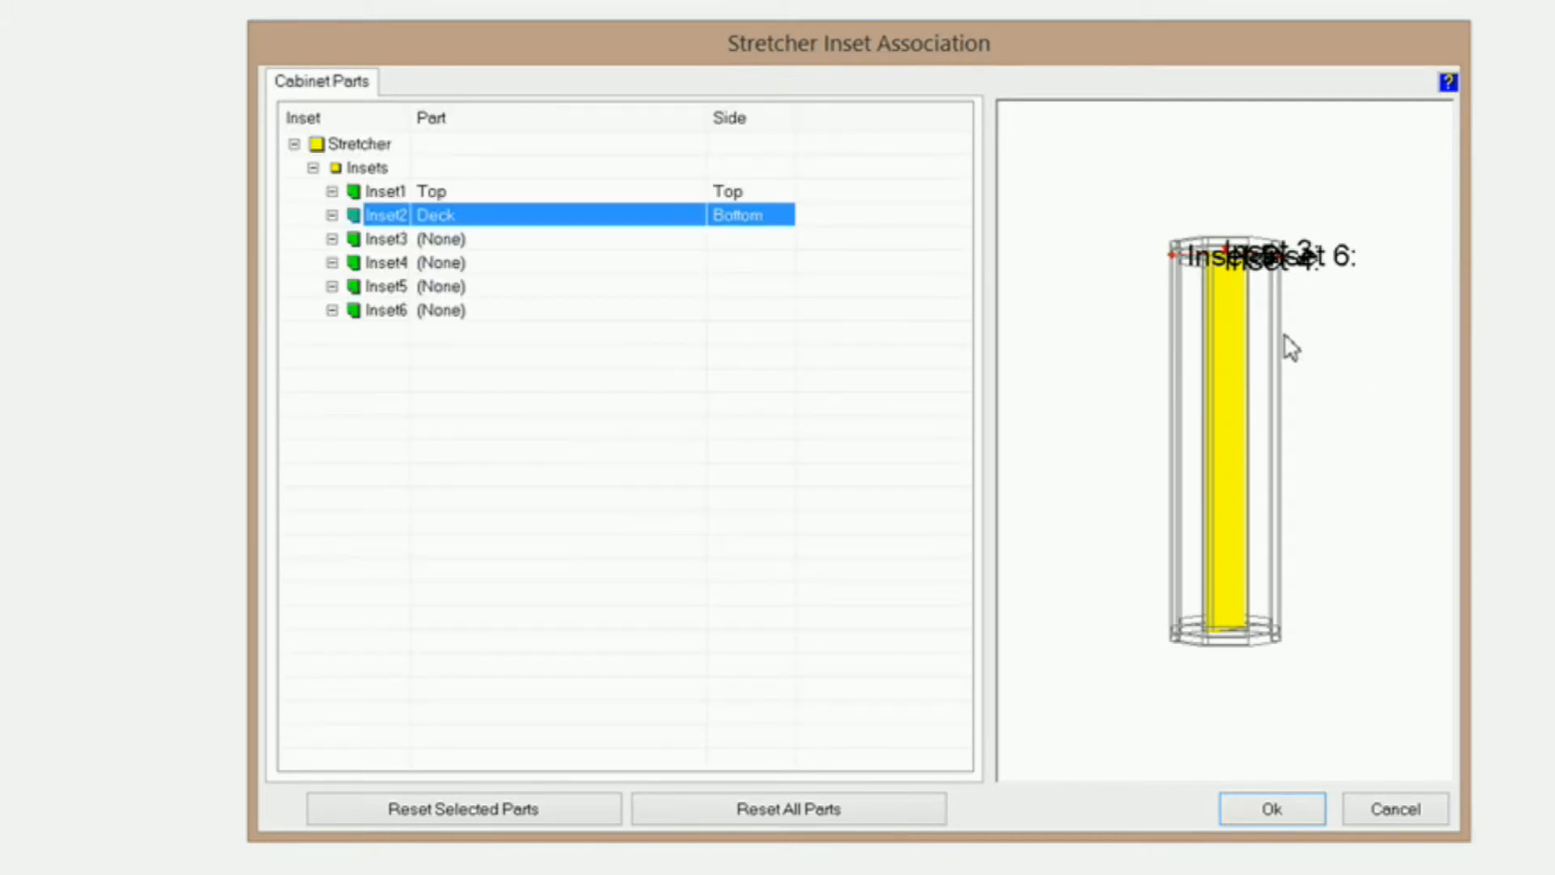
Step: Associate Inset 3 with the front side of the Top
{"action": "left_click_drag", "start_coordinate": [1291, 357], "coordinate": [1300, 672]}
{"action": "right_click_drag", "start_coordinate": [1234, 386], "coordinate": [1217, 705]}
{"action": "right_click_drag", "start_coordinate": [1207, 553], "coordinate": [1189, 425]}
{"action": "left_click_drag", "start_coordinate": [1189, 425], "coordinate": [1181, 527]}
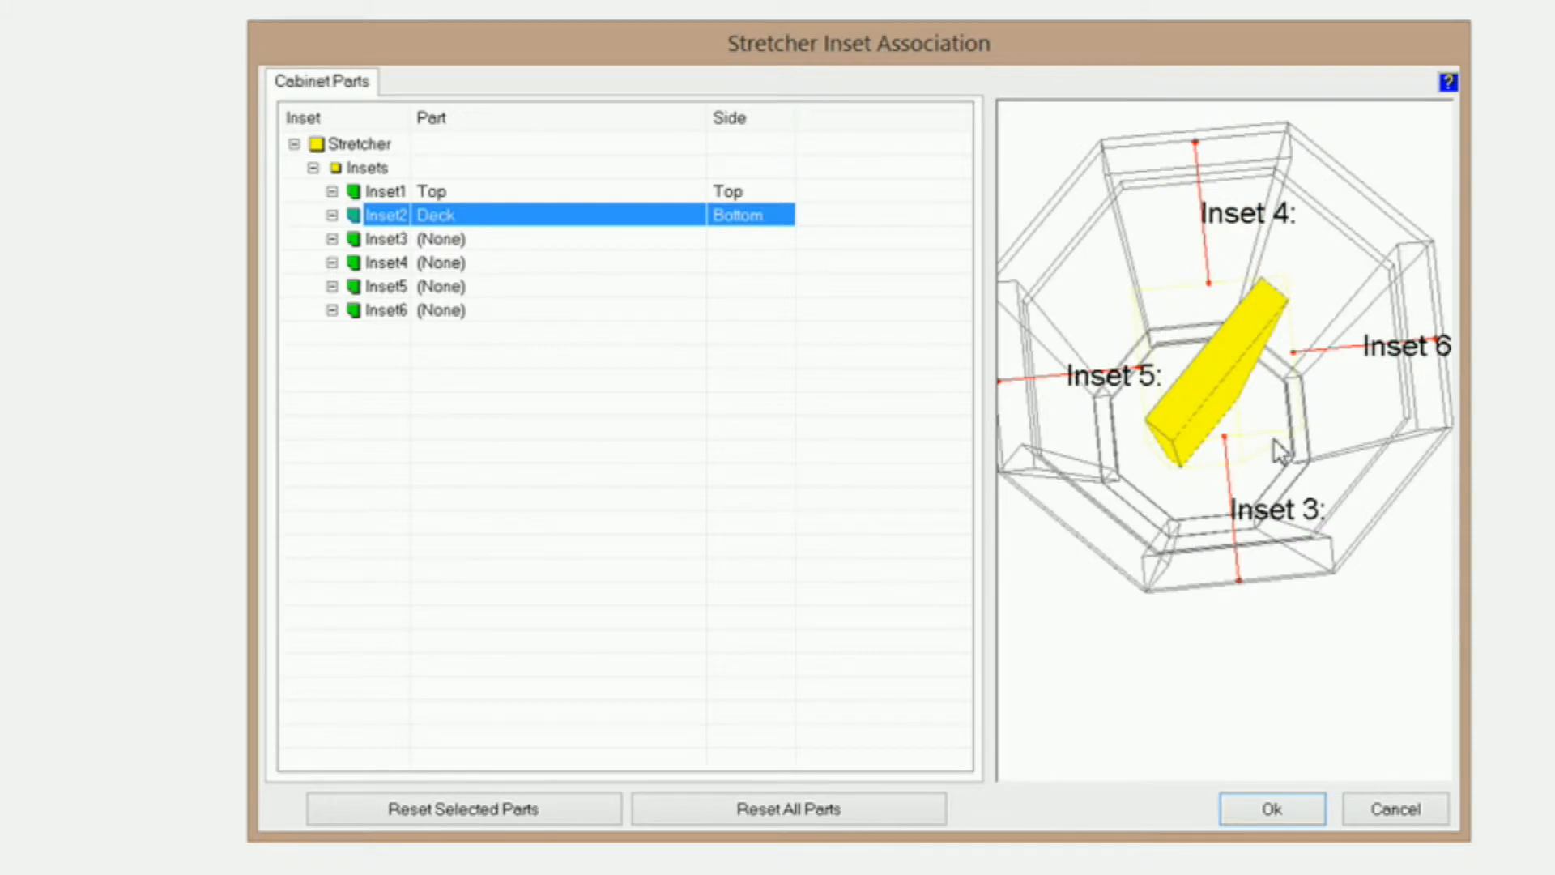
{"action": "left_click", "coordinate": [491, 245]}
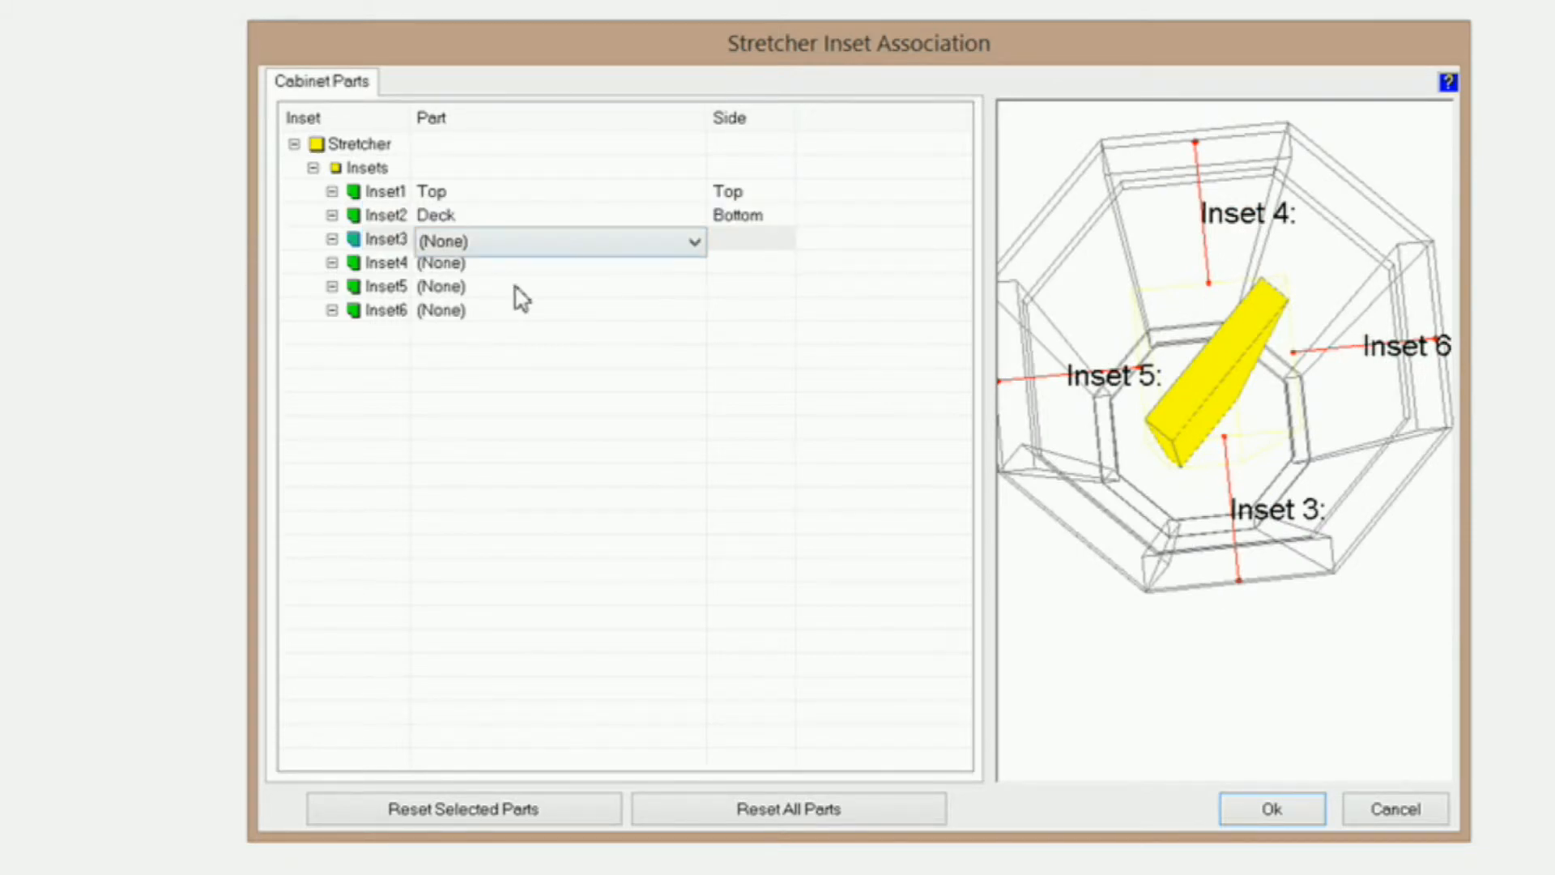
{"action": "left_click", "coordinate": [694, 241]}
{"action": "left_click", "coordinate": [558, 293]}
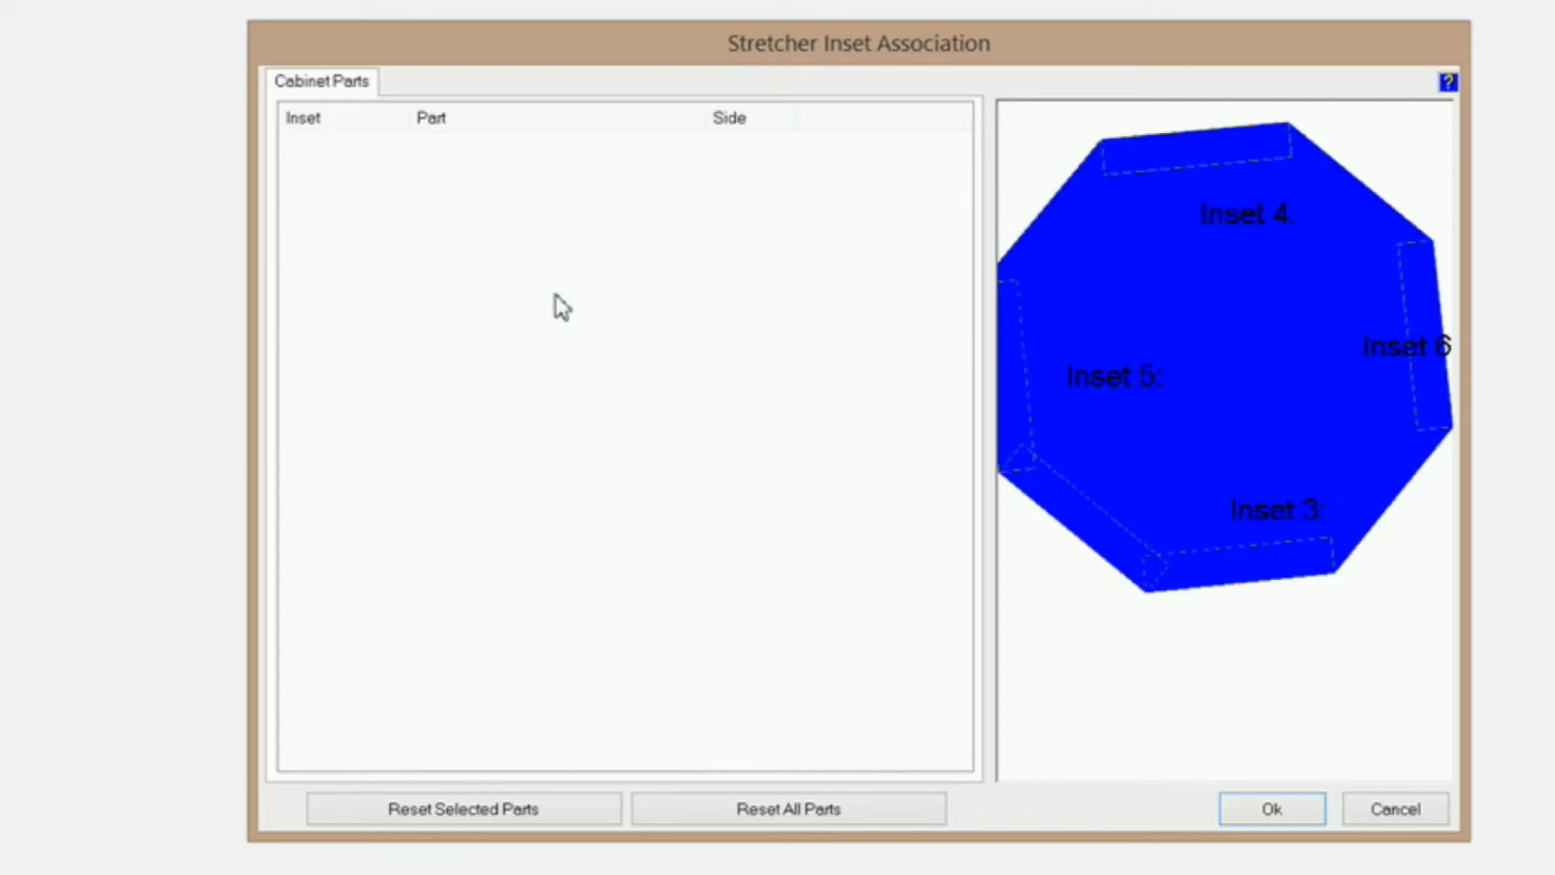
{"action": "left_click", "coordinate": [746, 241]}
{"action": "left_click", "coordinate": [782, 241]}
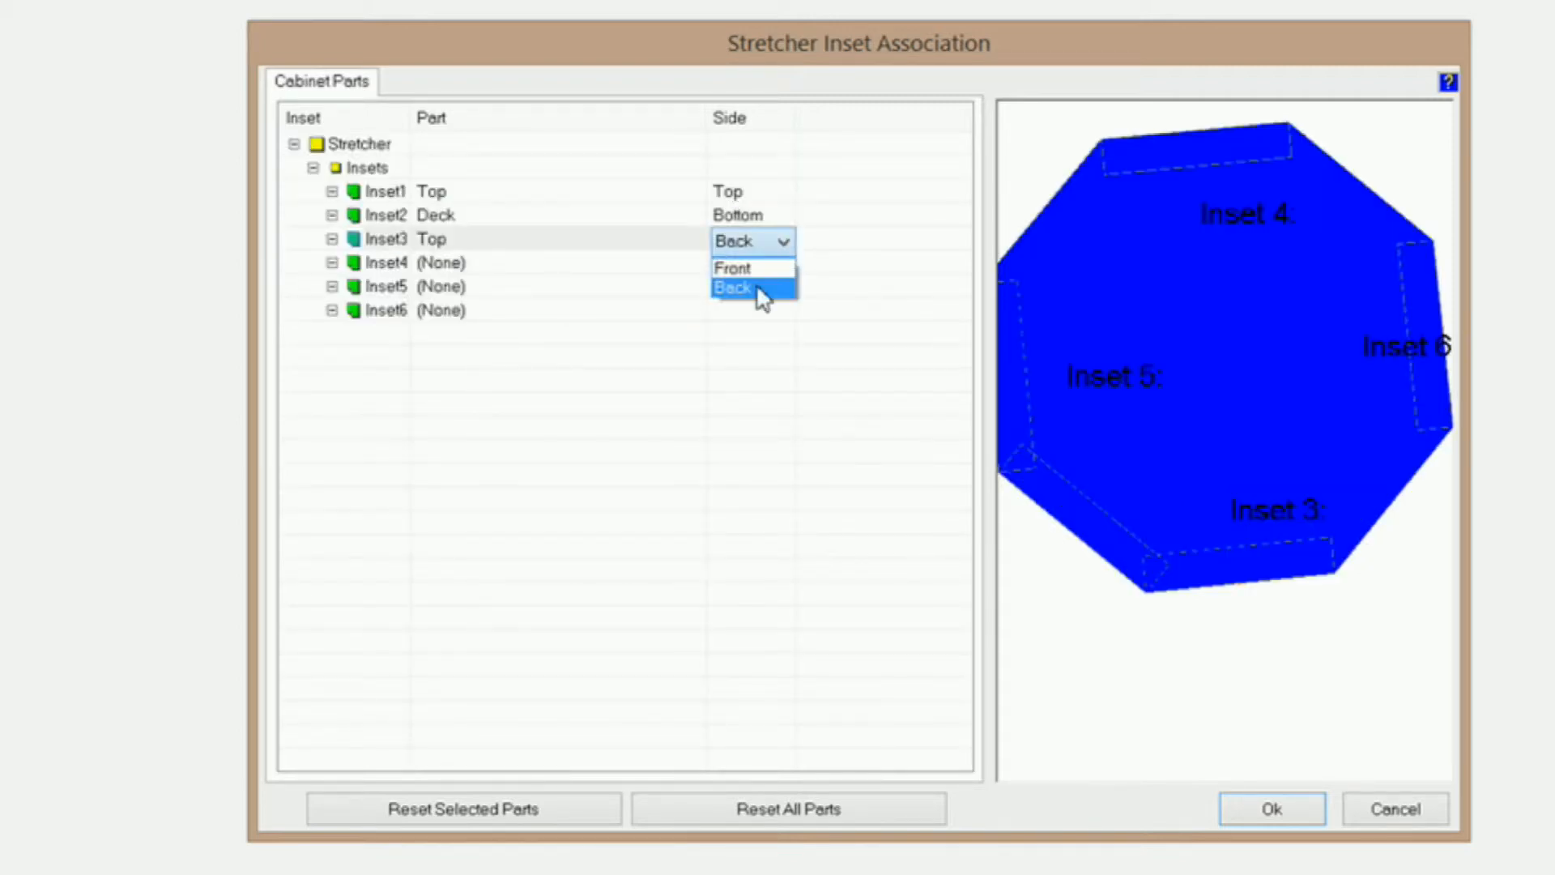
{"action": "left_click", "coordinate": [737, 268]}
Step: Associate Inset 4 with the front side of the Right End
{"action": "left_click", "coordinate": [437, 265]}
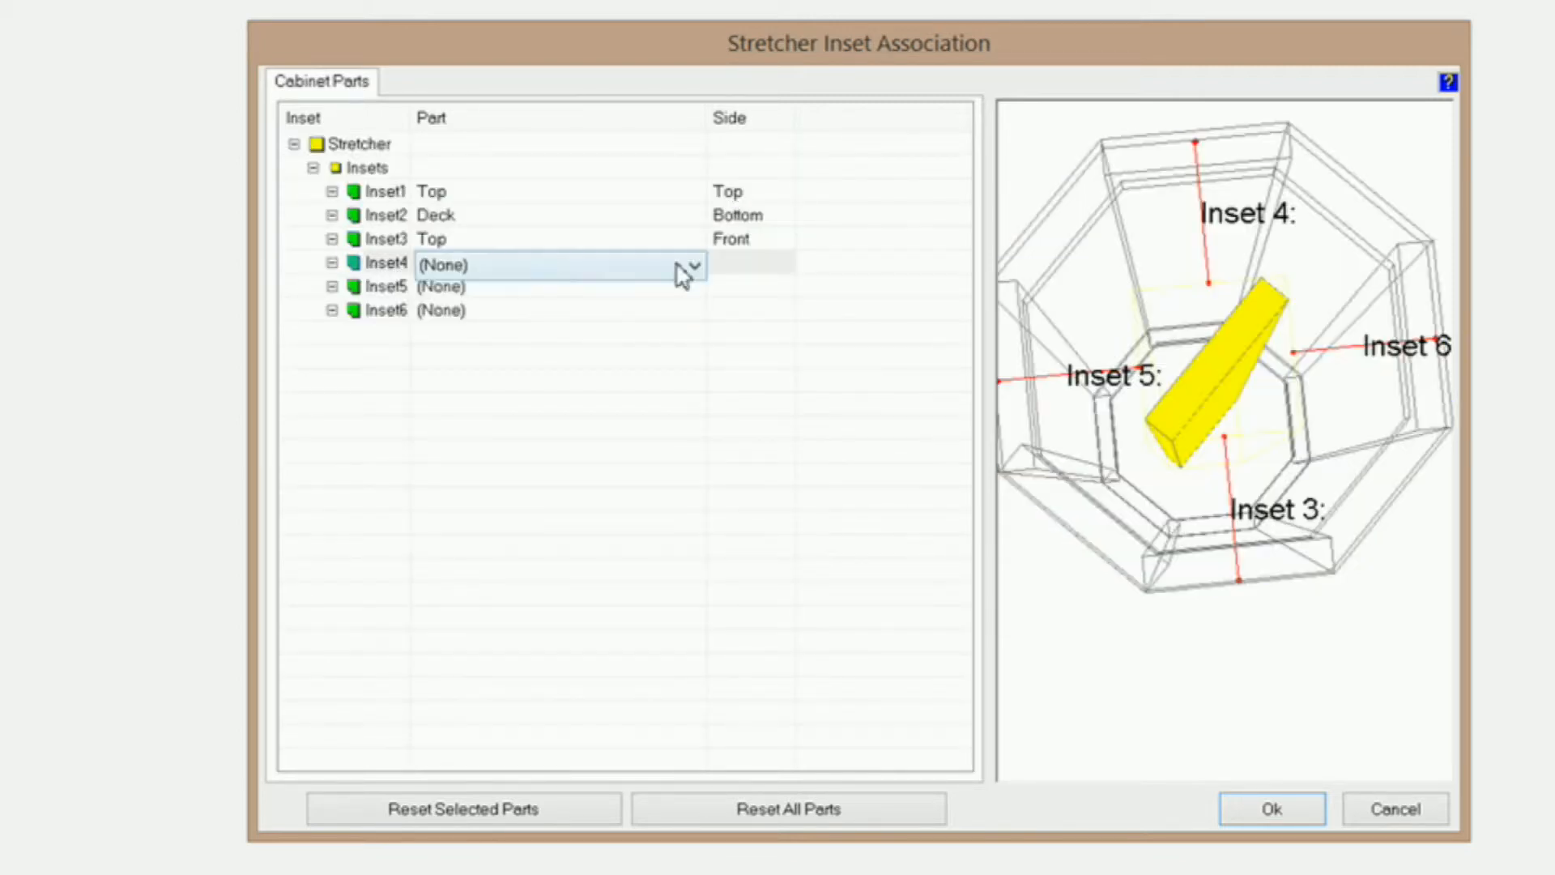
{"action": "left_click", "coordinate": [694, 268]}
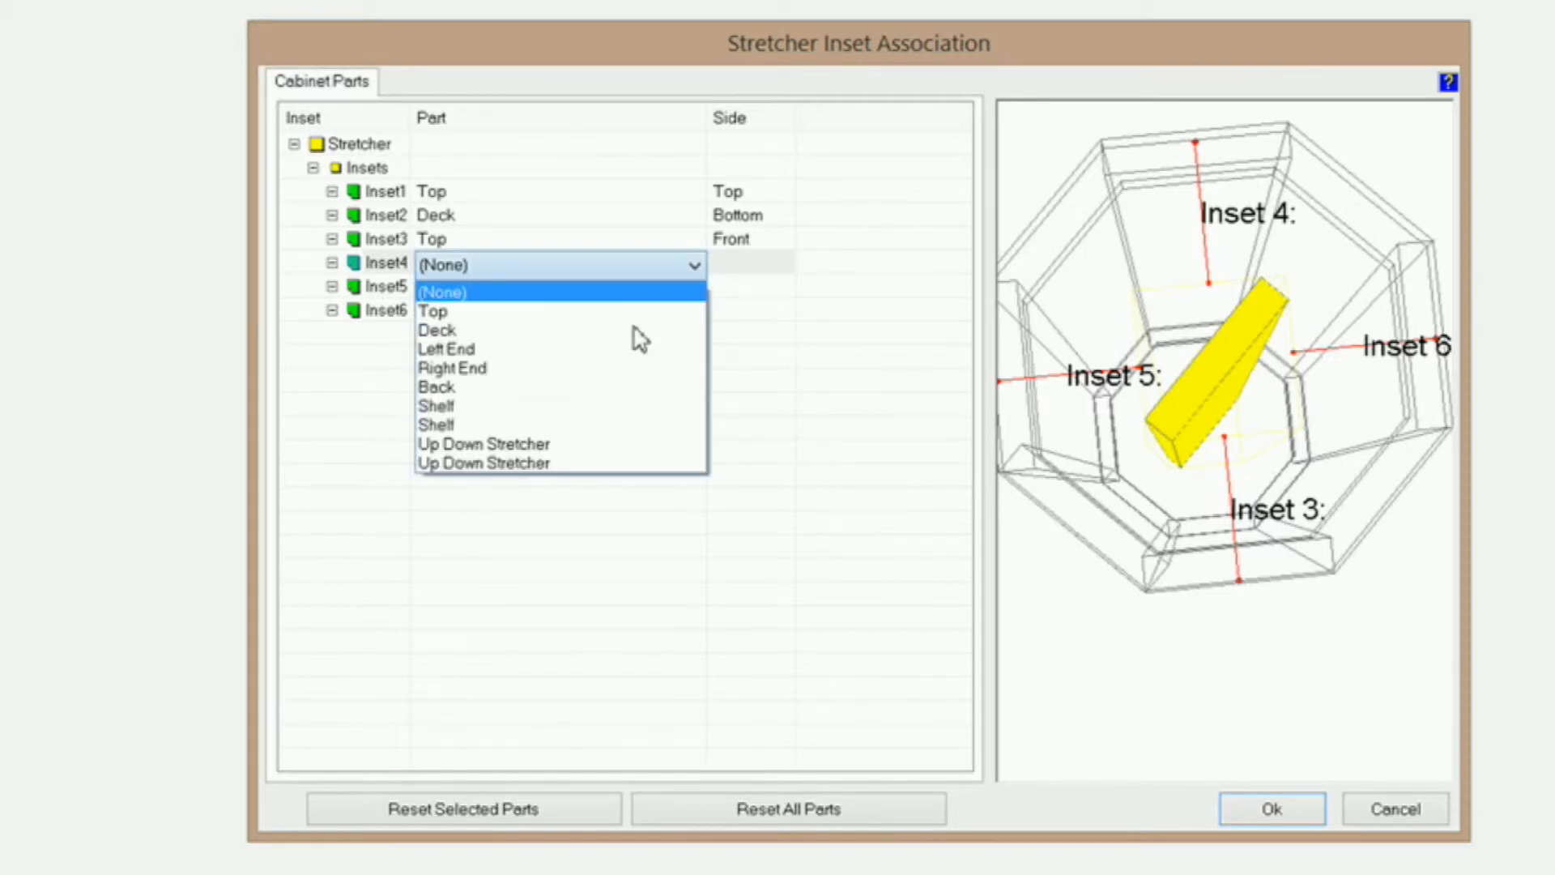
{"action": "left_click", "coordinate": [619, 369]}
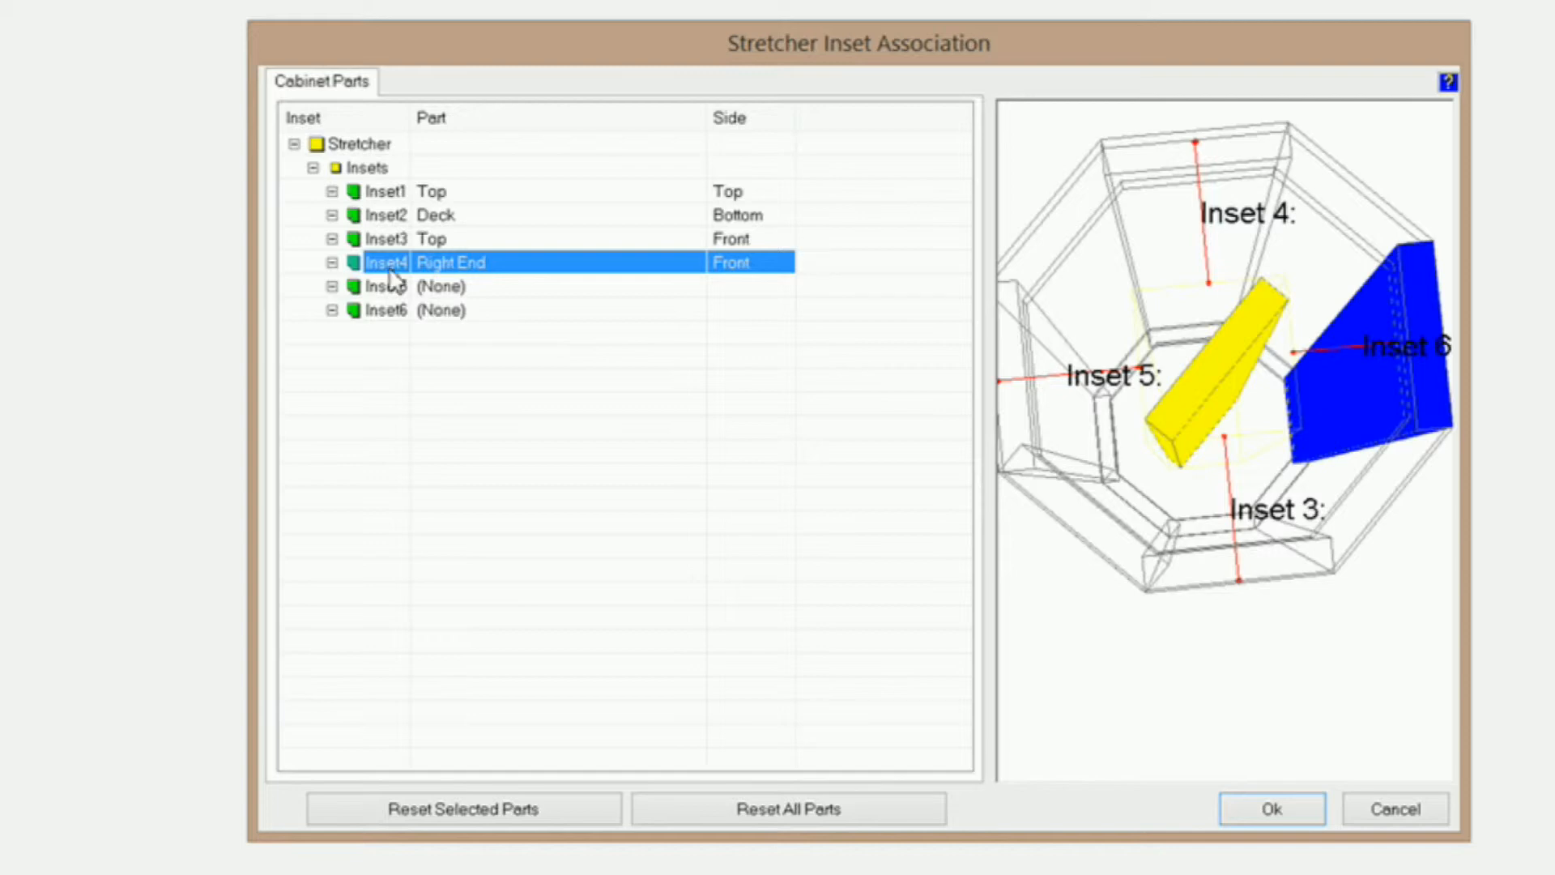
Step: Associate Inset 6 with the right side of the Right End and accept the inset associations
{"action": "left_click", "coordinate": [444, 312]}
{"action": "left_click", "coordinate": [694, 313]}
{"action": "left_click", "coordinate": [645, 416]}
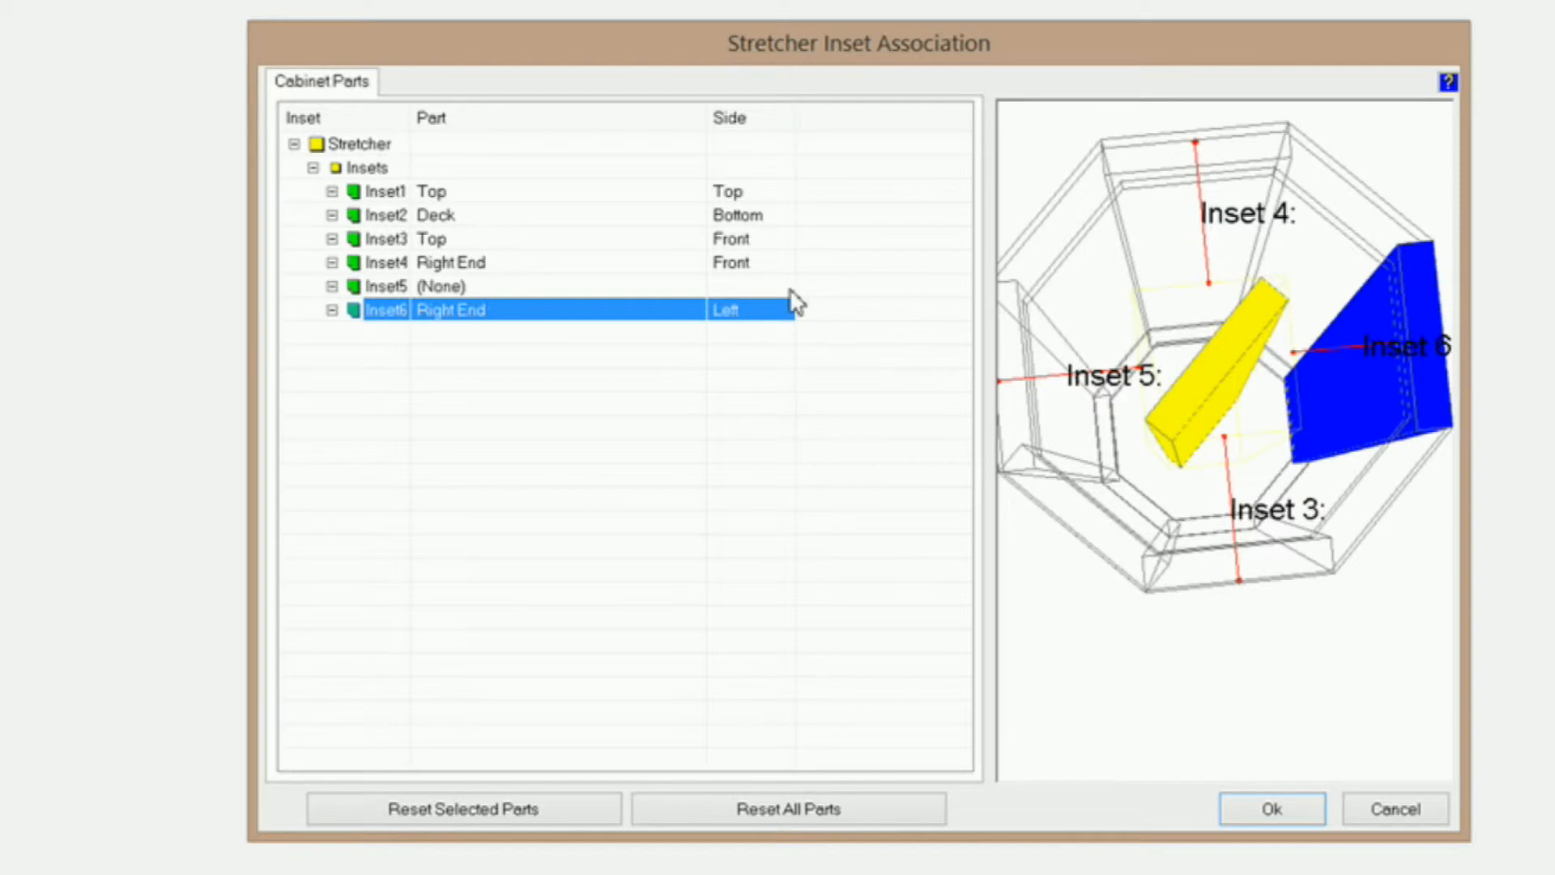
{"action": "left_click", "coordinate": [775, 315]}
{"action": "left_click", "coordinate": [784, 314]}
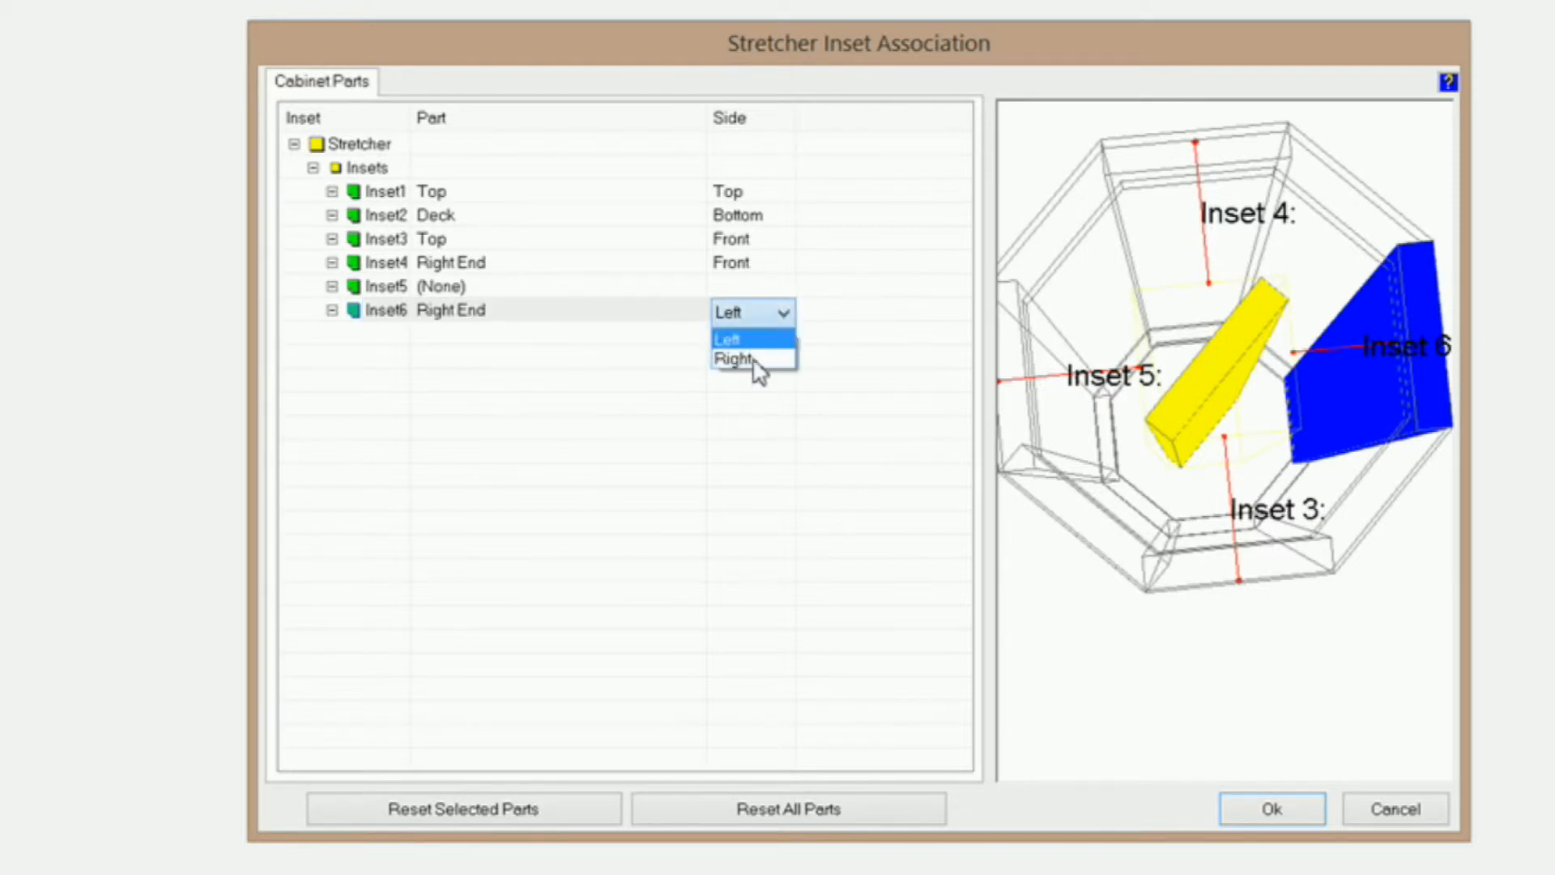
{"action": "left_click", "coordinate": [733, 359]}
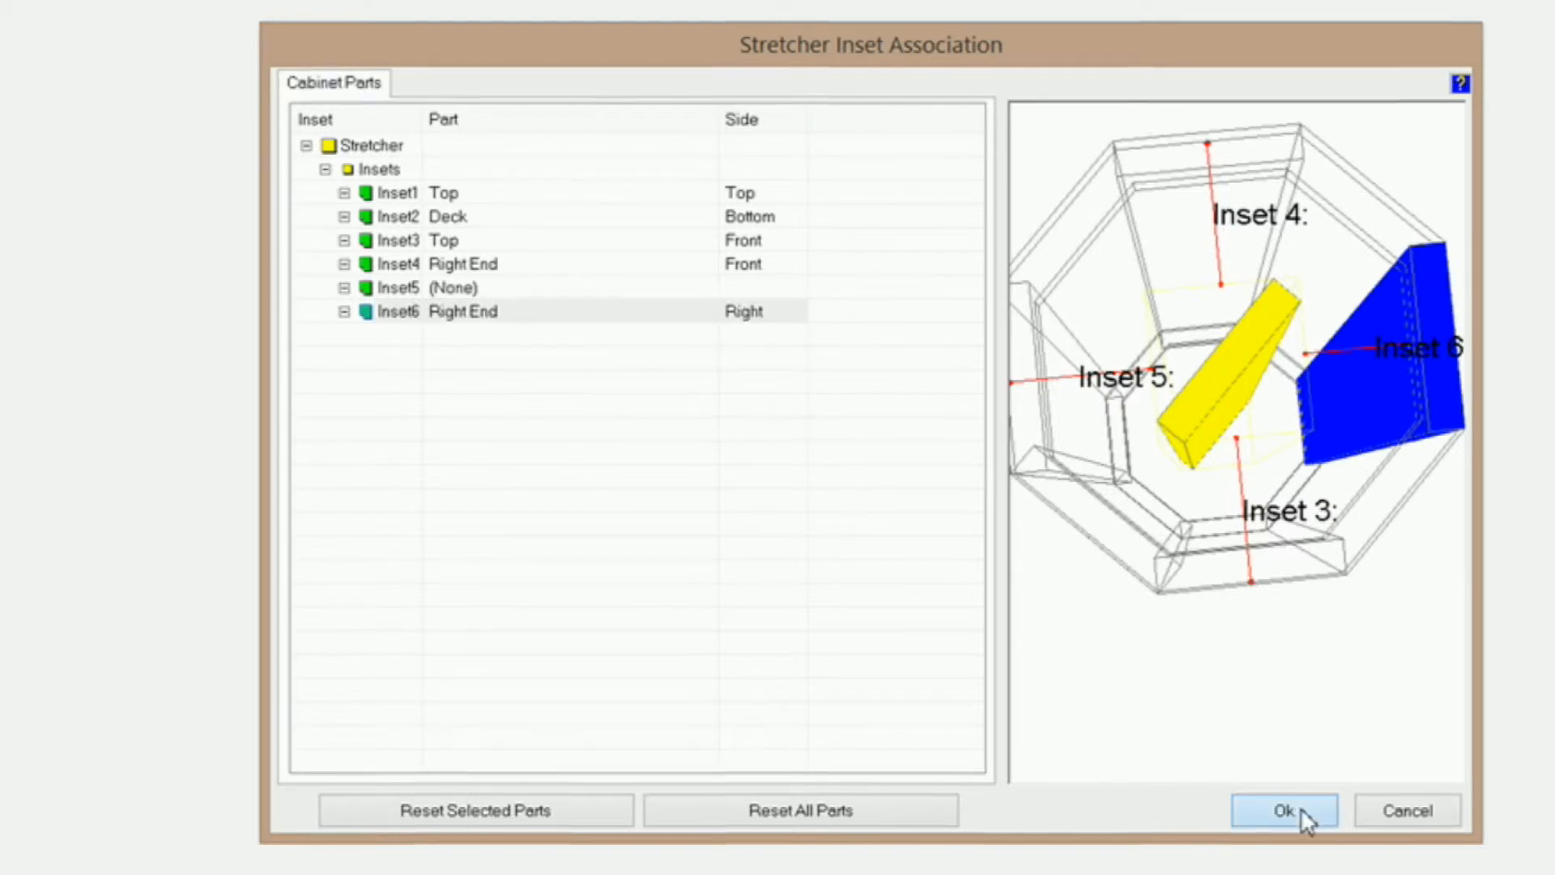
{"action": "left_click", "coordinate": [1289, 807]}
Step: Set the new stretcher's Inset 1 to 0 and lock it
{"action": "left_click_drag", "start_coordinate": [775, 168], "coordinate": [763, 334]}
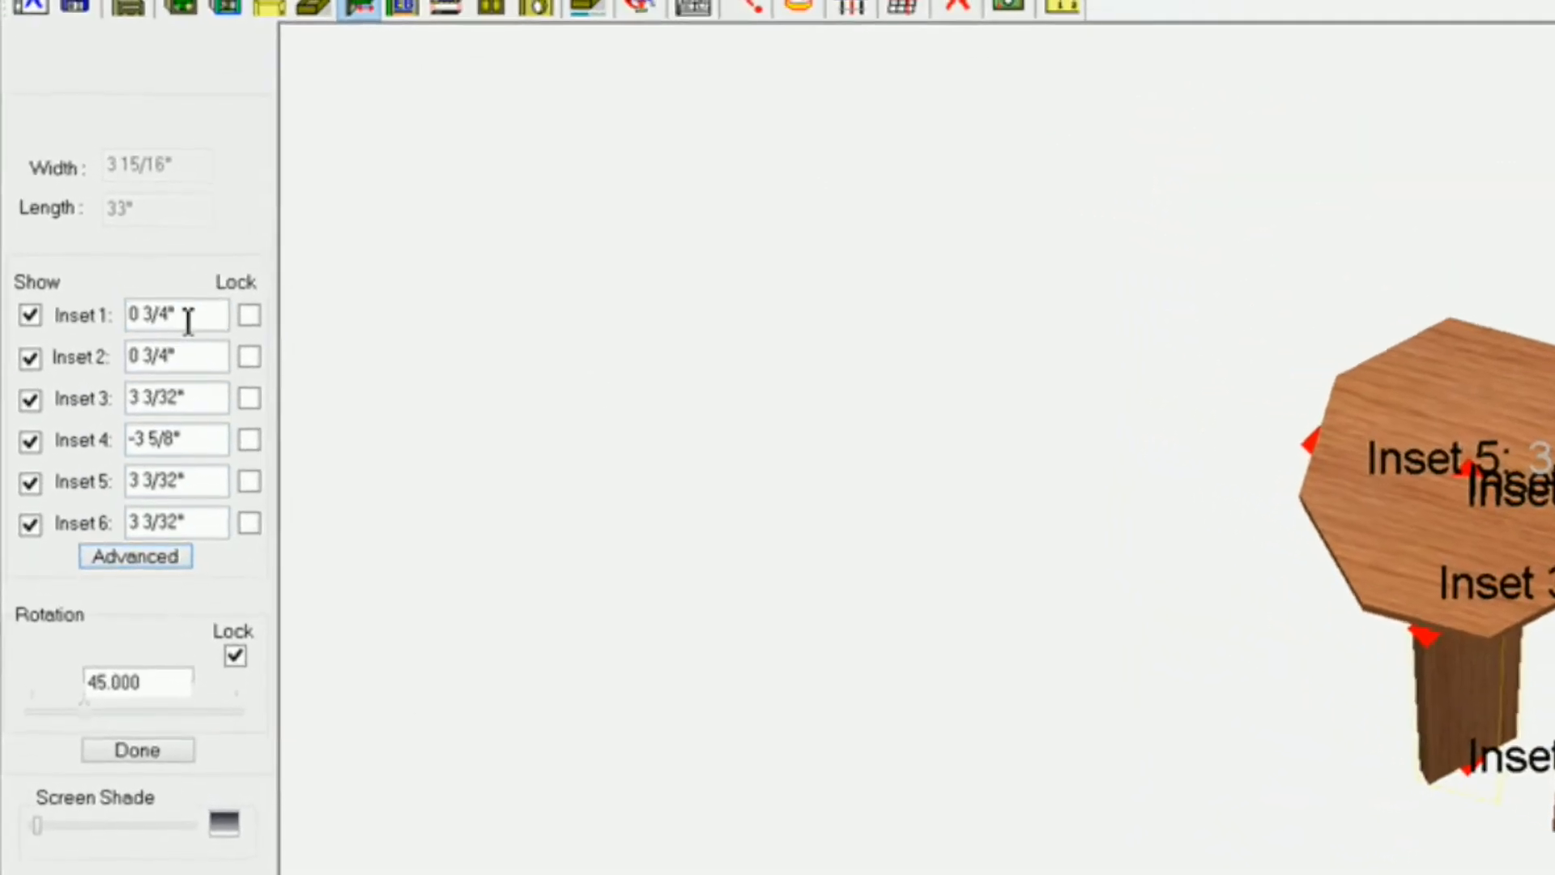
{"action": "double_click", "coordinate": [188, 321]}
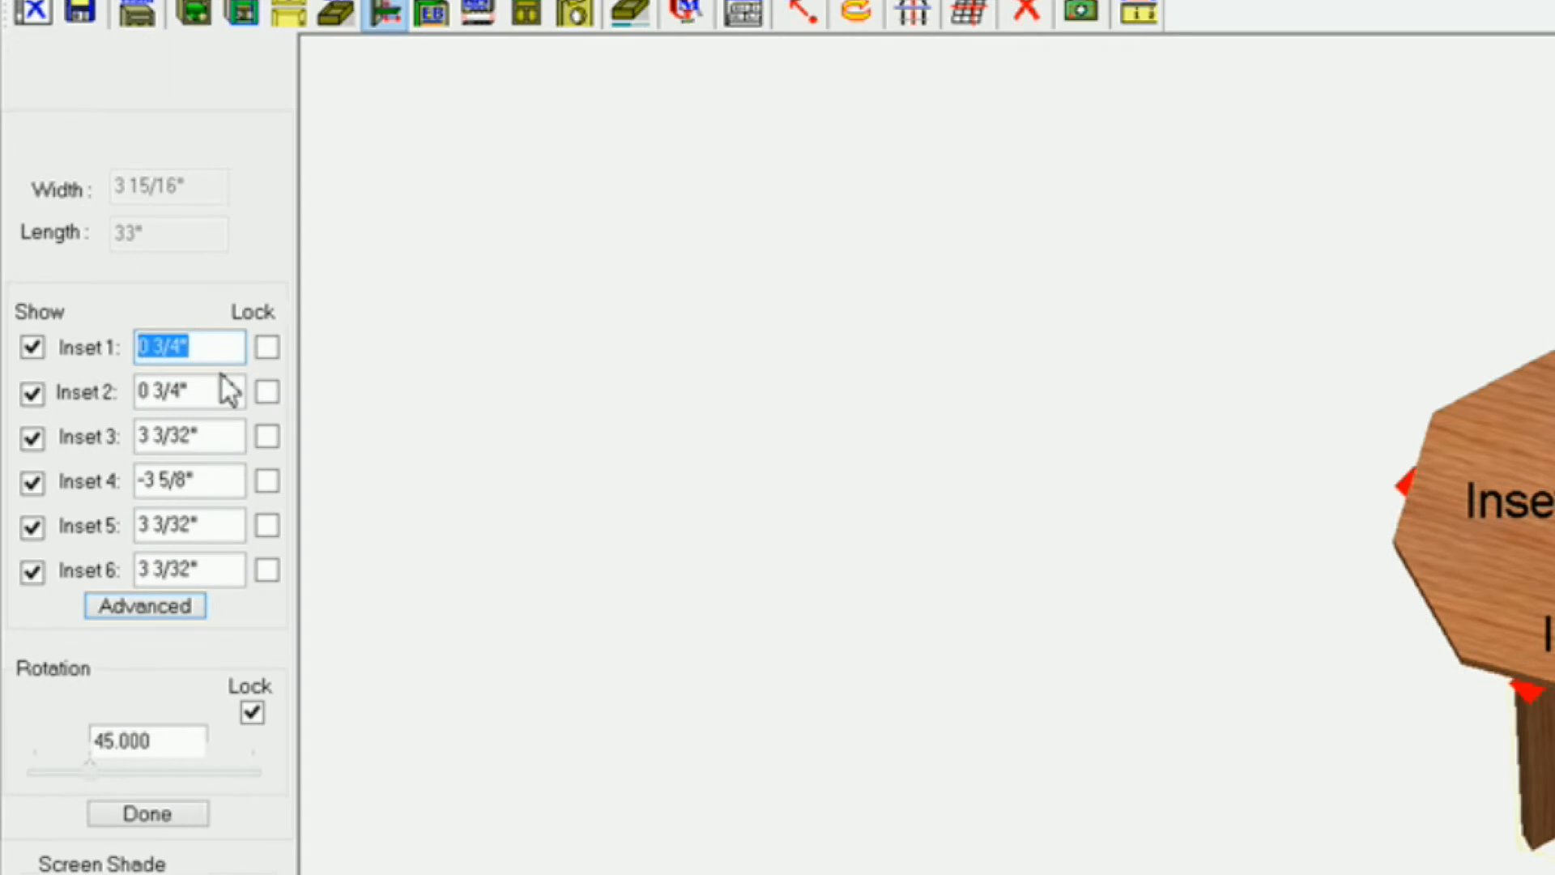
{"action": "type", "text": "0"}
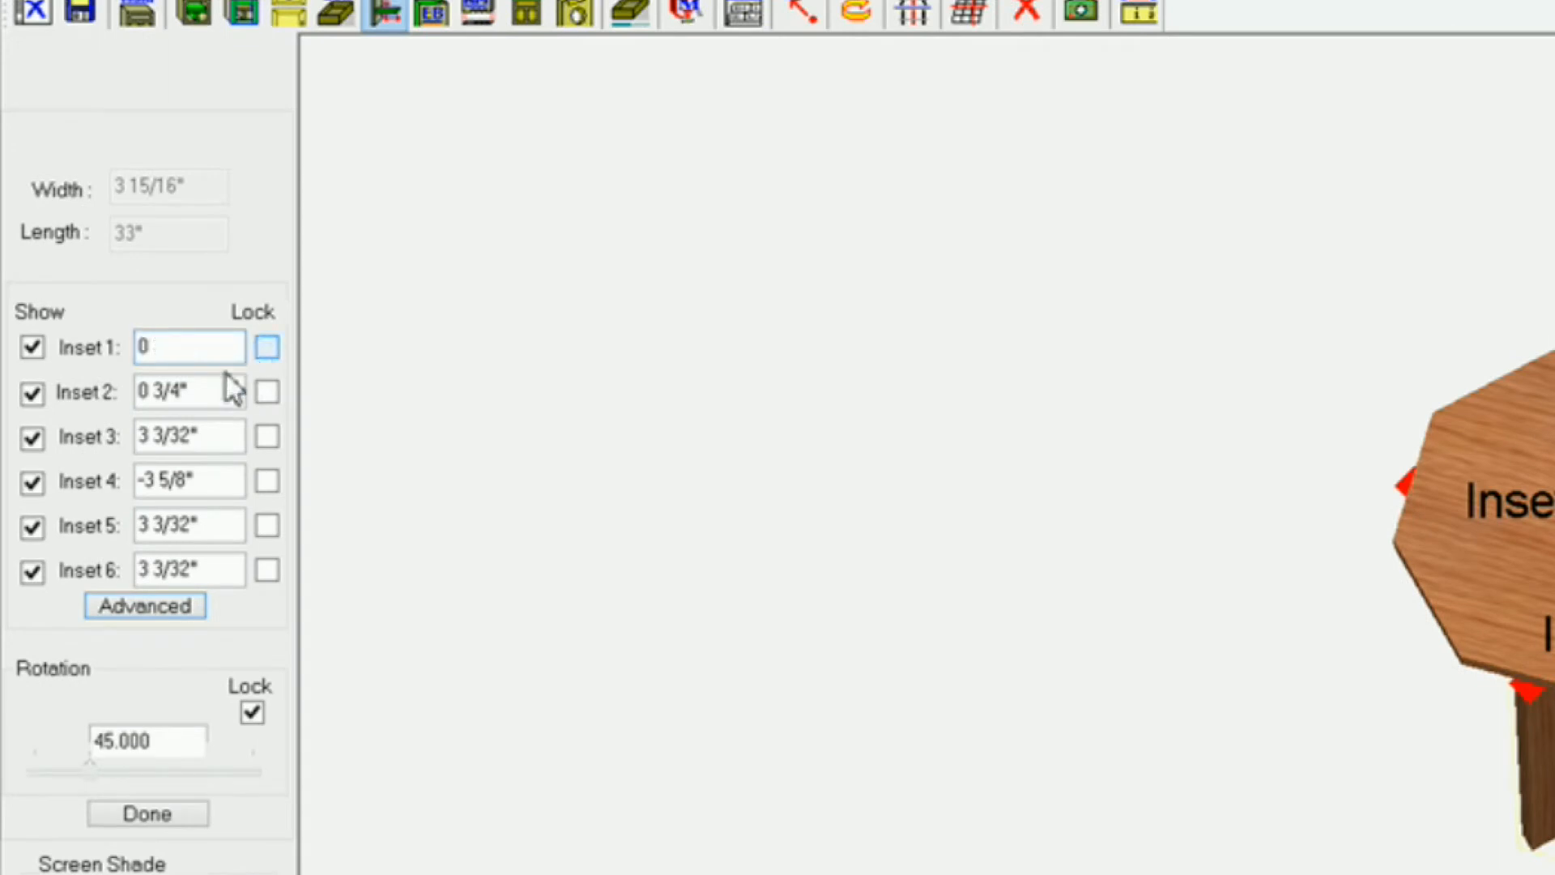
{"action": "left_click", "coordinate": [268, 348]}
{"action": "left_click", "coordinate": [267, 348]}
{"action": "left_click", "coordinate": [267, 346]}
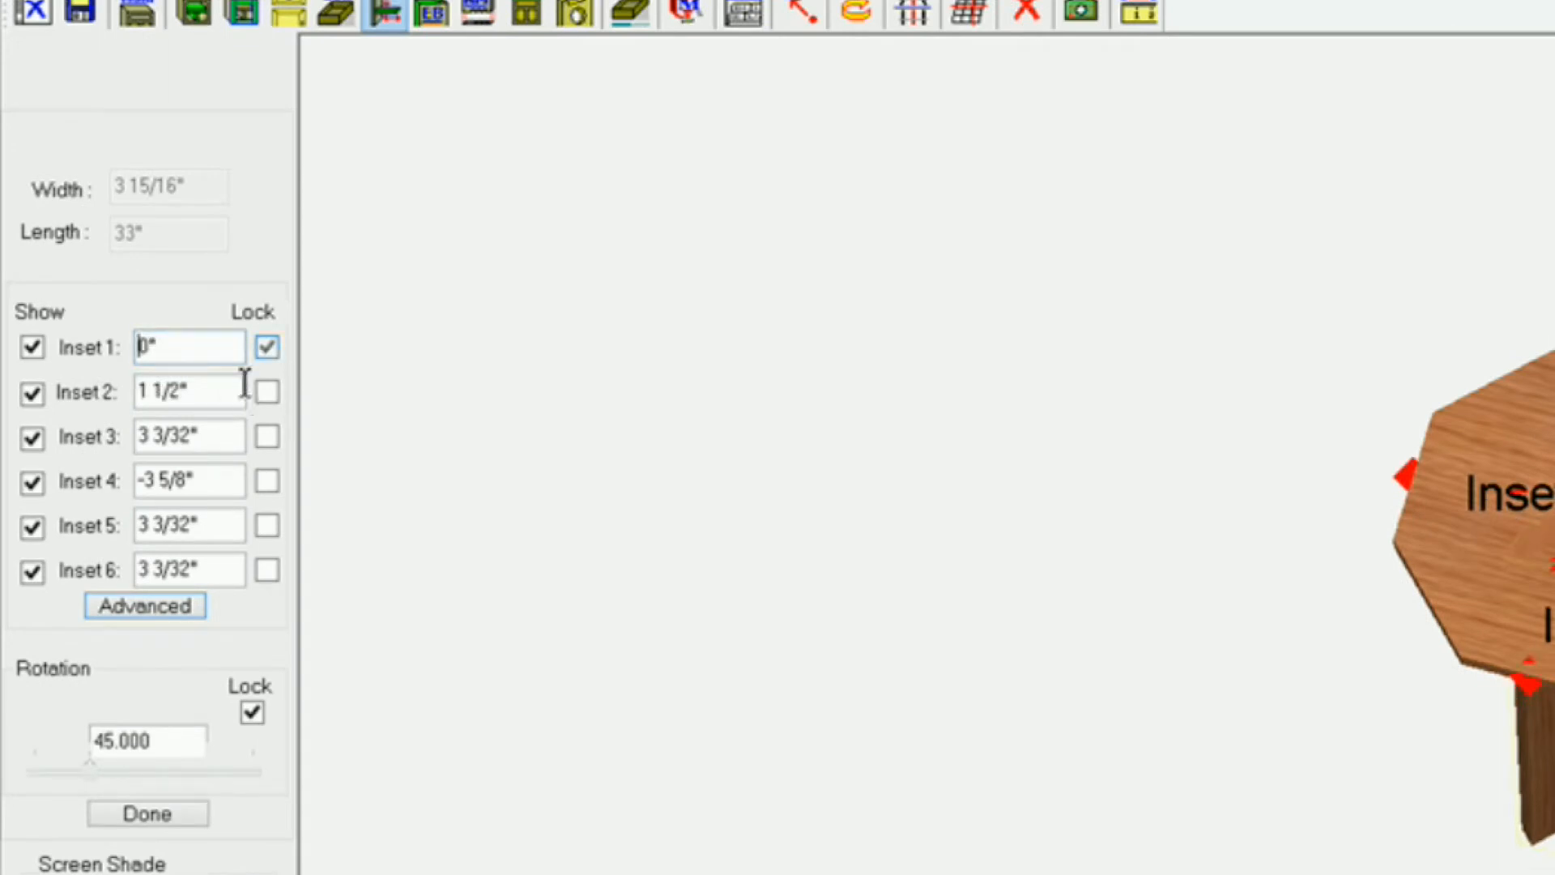
Step: Set Inset 2 and Inset 3 of the stretcher to 0 and lock both
{"action": "double_click", "coordinate": [232, 388]}
{"action": "type", "text": "0"}
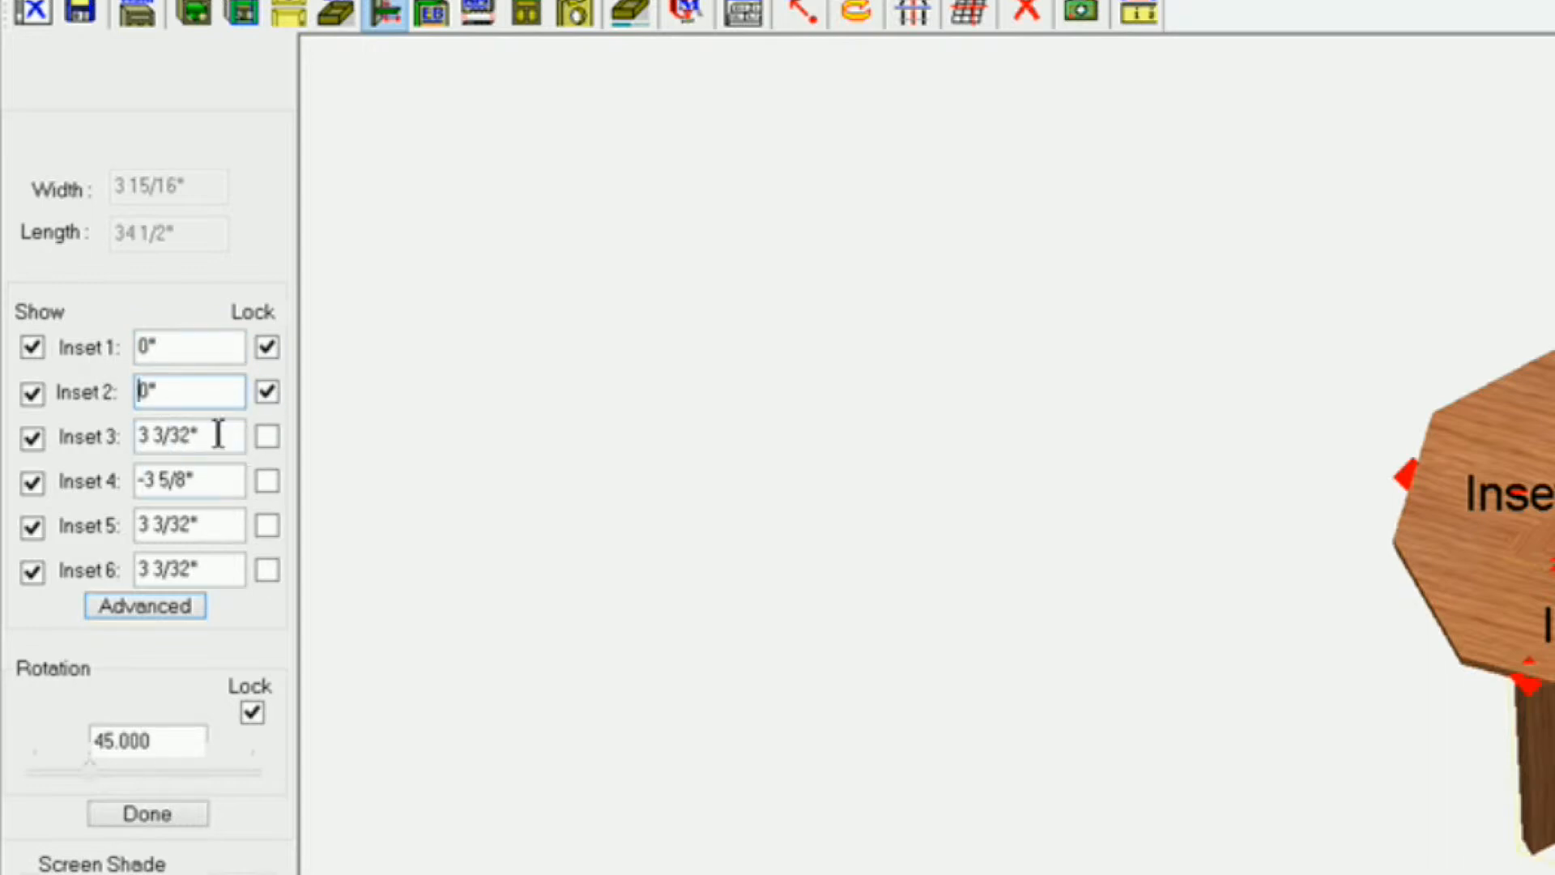
{"action": "double_click", "coordinate": [218, 434]}
{"action": "type", "text": "0"}
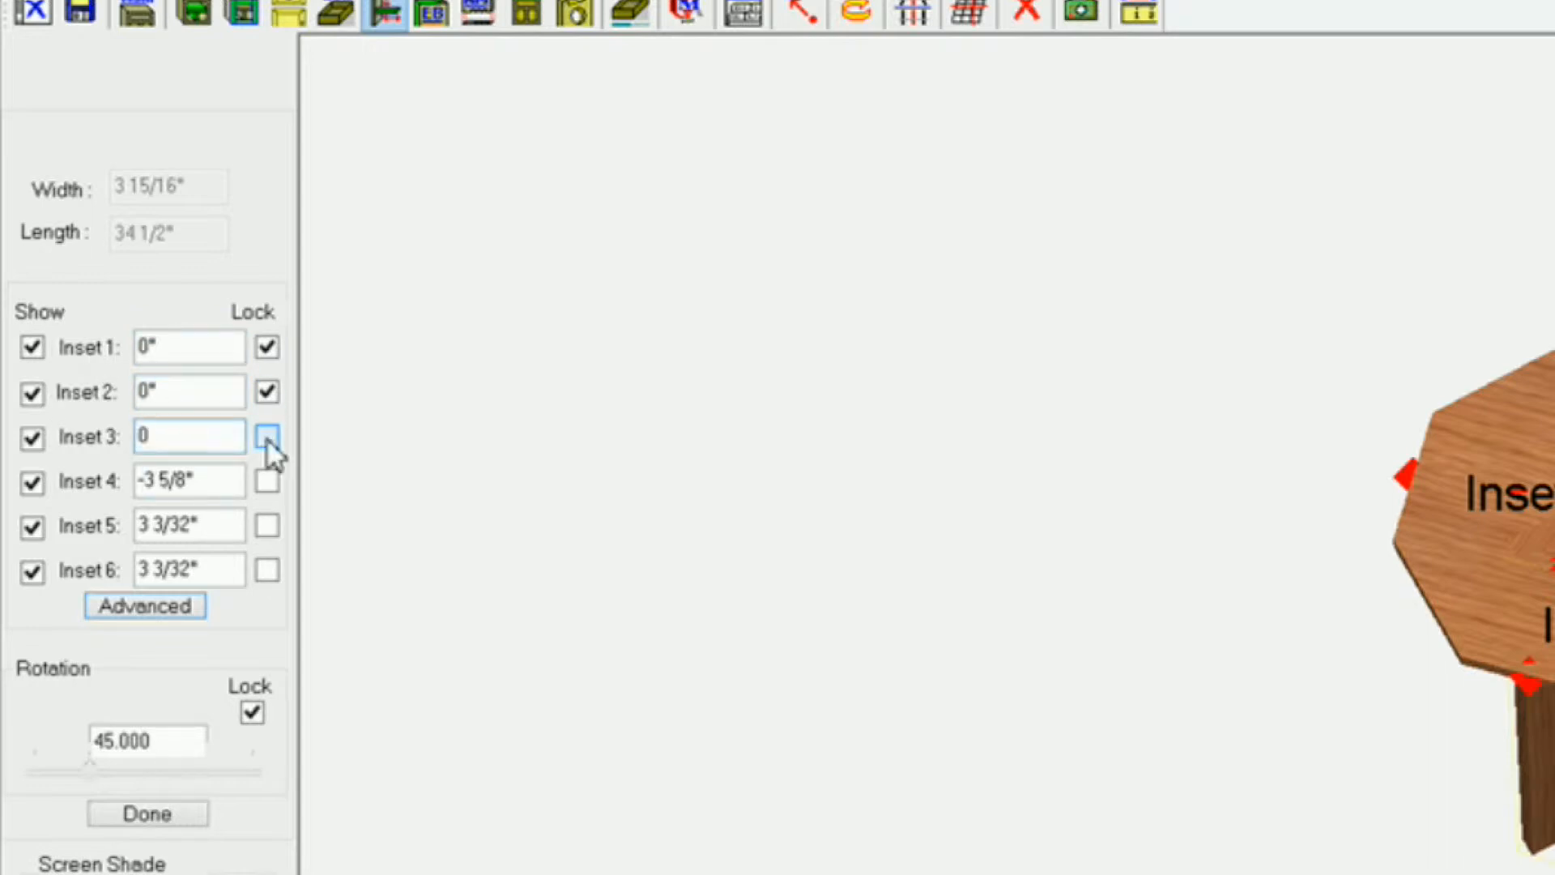
Step: Paste the copied offset into Inset 4 as a negative value, -0 17/32", and lock it
{"action": "double_click", "coordinate": [178, 480]}
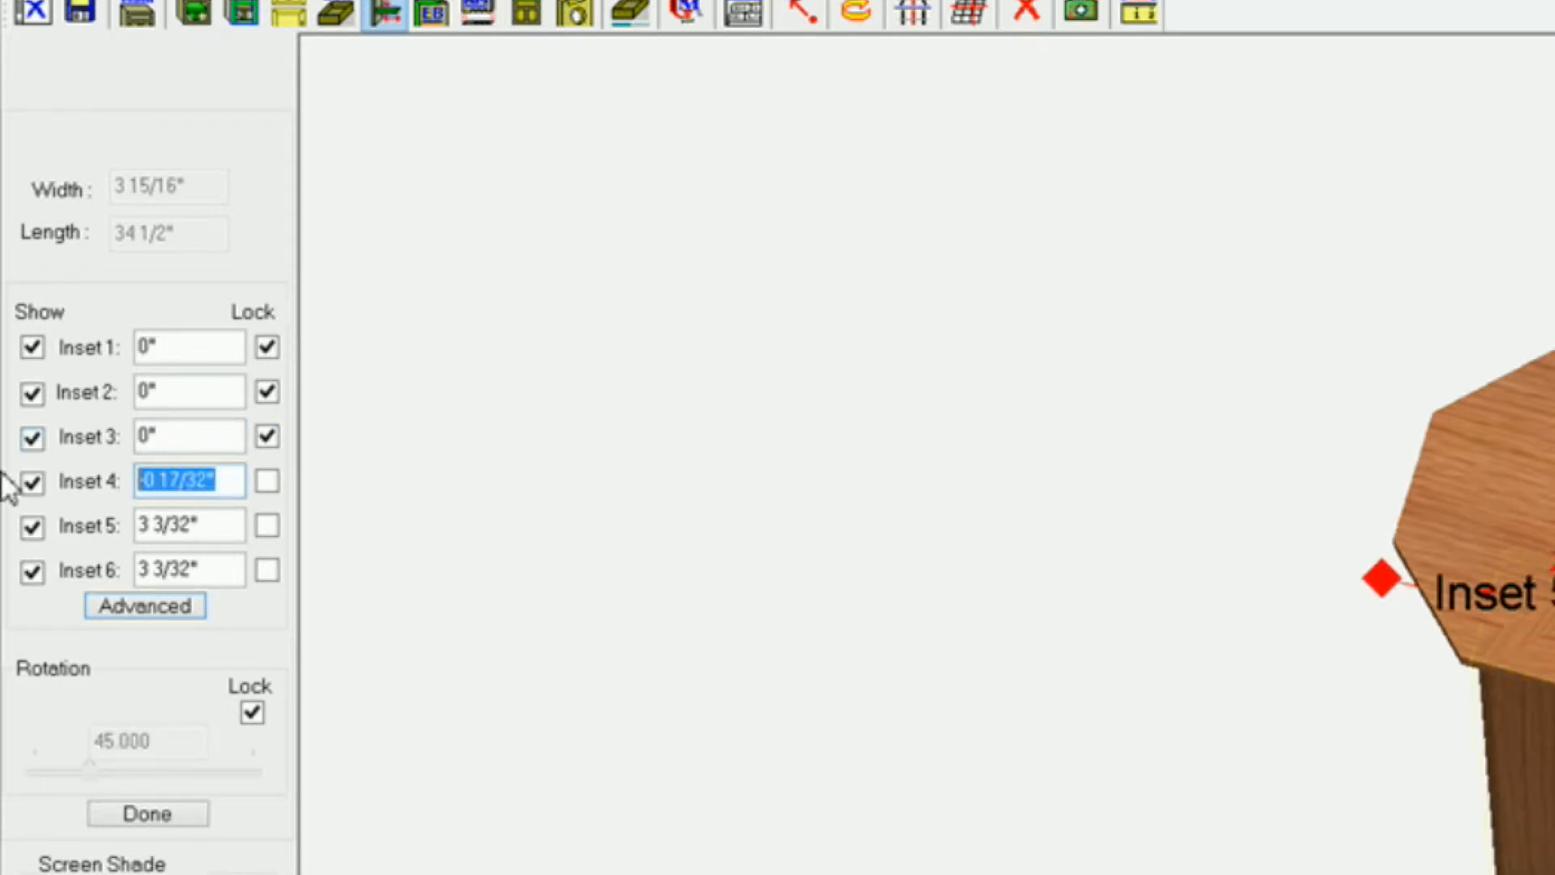
{"action": "right_click", "coordinate": [176, 480]}
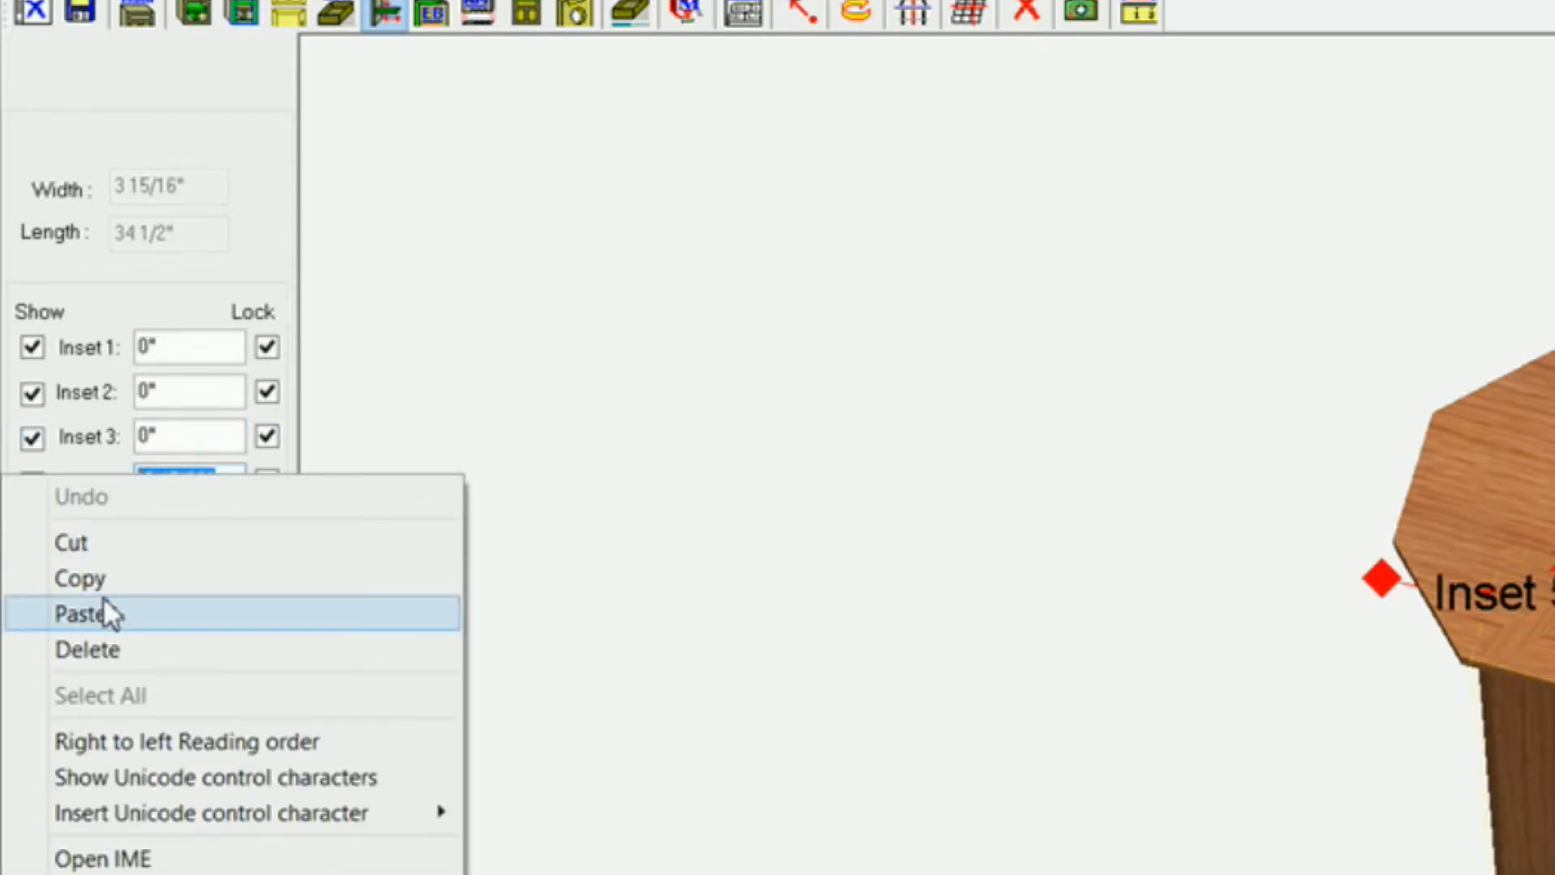
{"action": "left_click", "coordinate": [103, 603]}
{"action": "left_click", "coordinate": [143, 481]}
{"action": "type", "text": "-0 17/32\""}
{"action": "key", "text": "Return"}
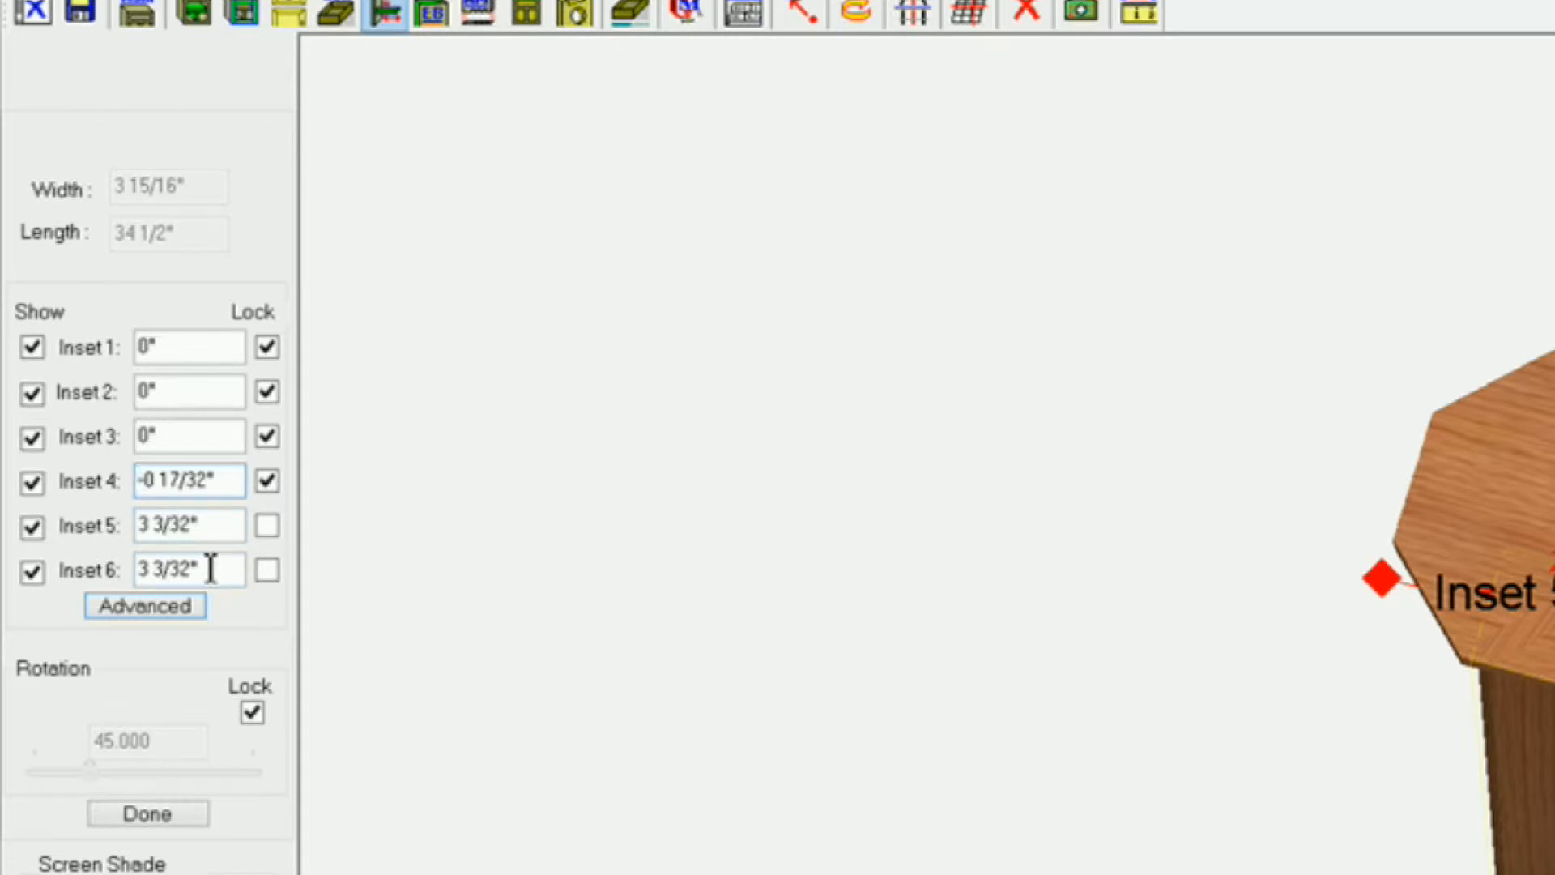
Step: Set the stretcher's Inset 6 to 0 and finish the stretcher adjustment
{"action": "left_click_drag", "start_coordinate": [218, 569], "coordinate": [80, 567]}
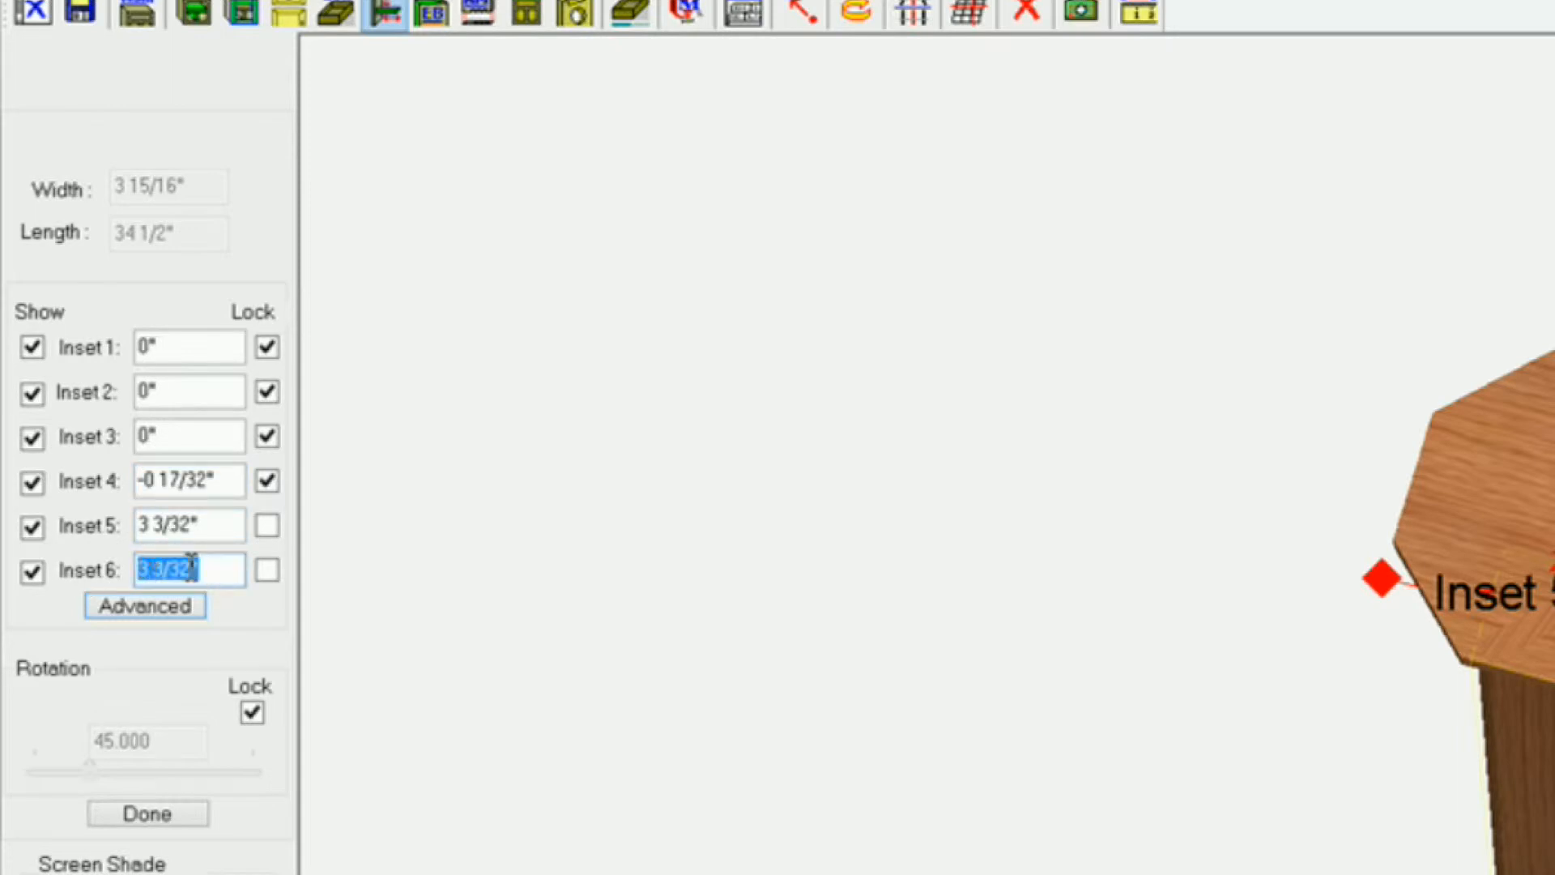
{"action": "type", "text": "0"}
{"action": "key", "text": "Return"}
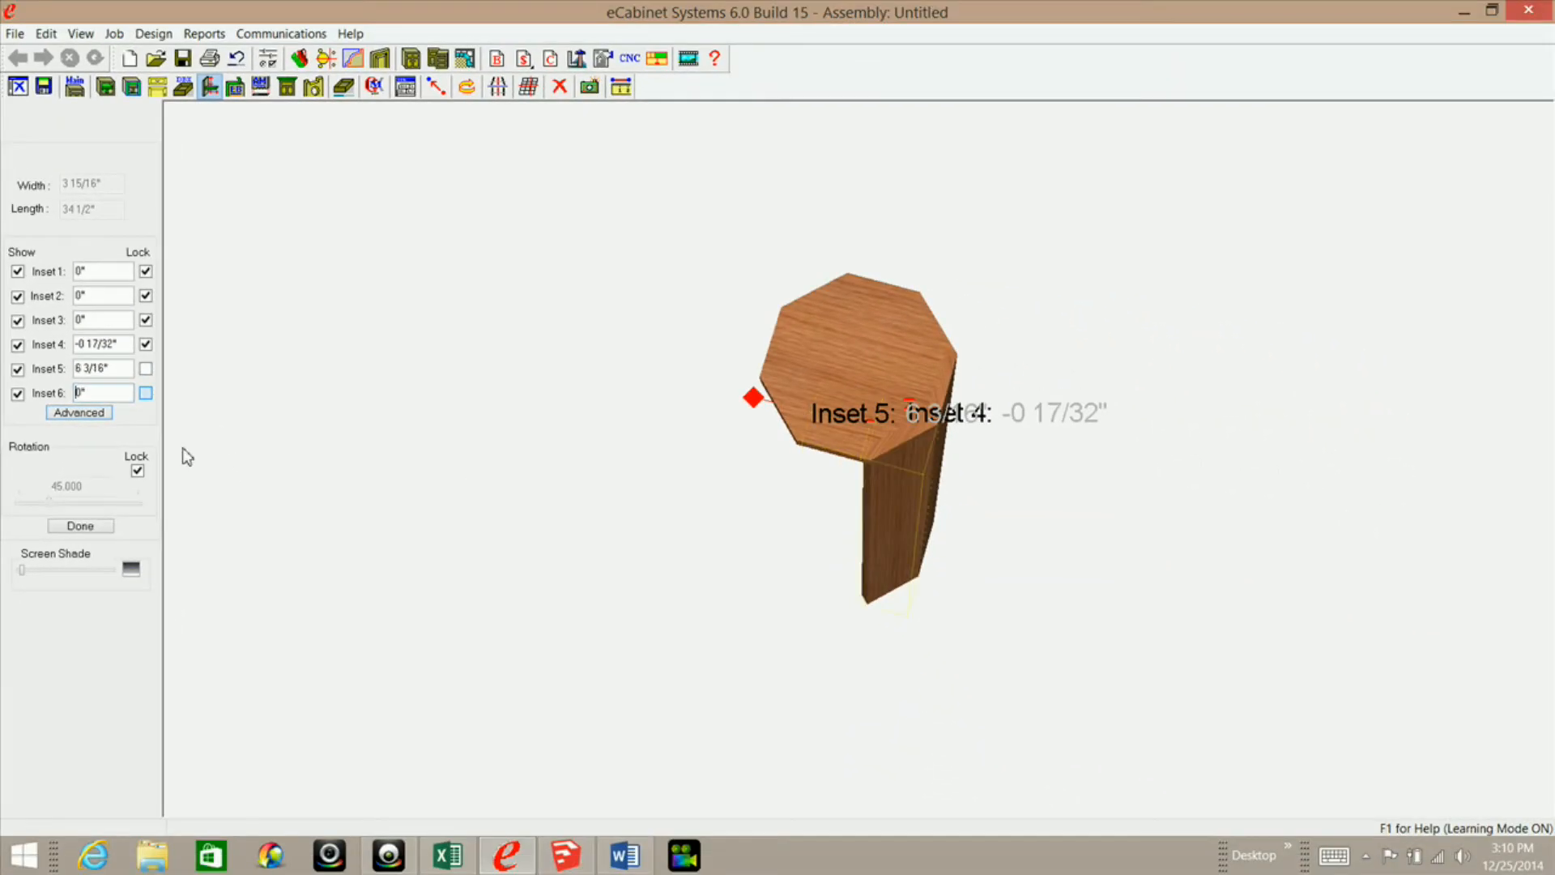
{"action": "left_click", "coordinate": [80, 526]}
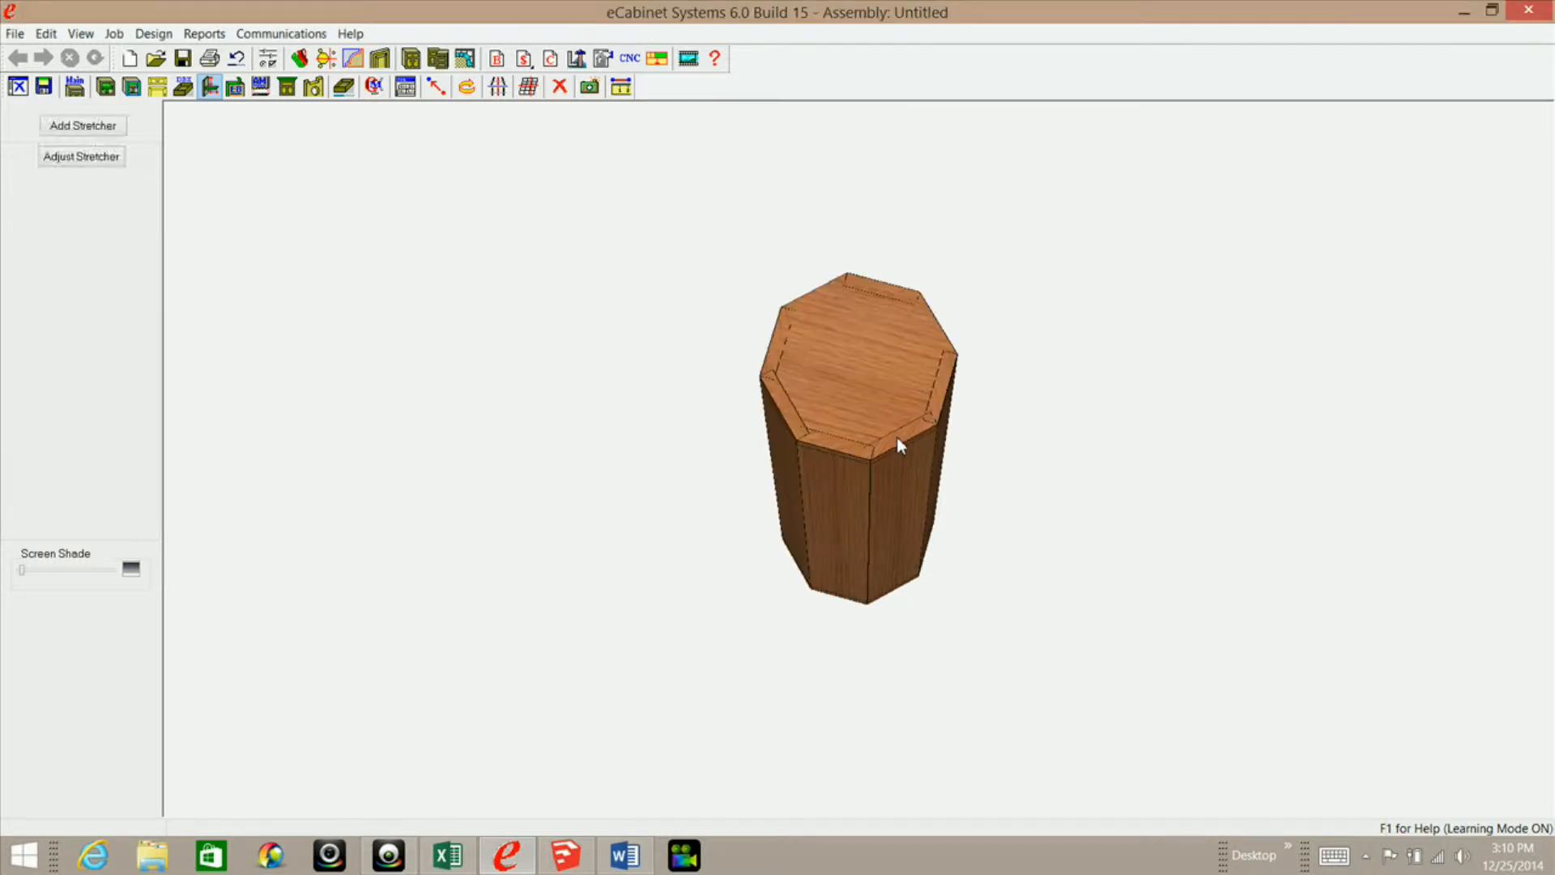
Step: Examine how the new angled stretcher meets its neighbouring parts at the corners, and view the whole column from the front
{"action": "middle_click_drag", "start_coordinate": [882, 421], "coordinate": [868, 379]}
{"action": "right_click_drag", "start_coordinate": [869, 405], "coordinate": [852, 534]}
{"action": "middle_click_drag", "start_coordinate": [866, 476], "coordinate": [901, 595]}
{"action": "right_click_drag", "start_coordinate": [899, 368], "coordinate": [890, 486]}
{"action": "middle_click_drag", "start_coordinate": [929, 484], "coordinate": [883, 480]}
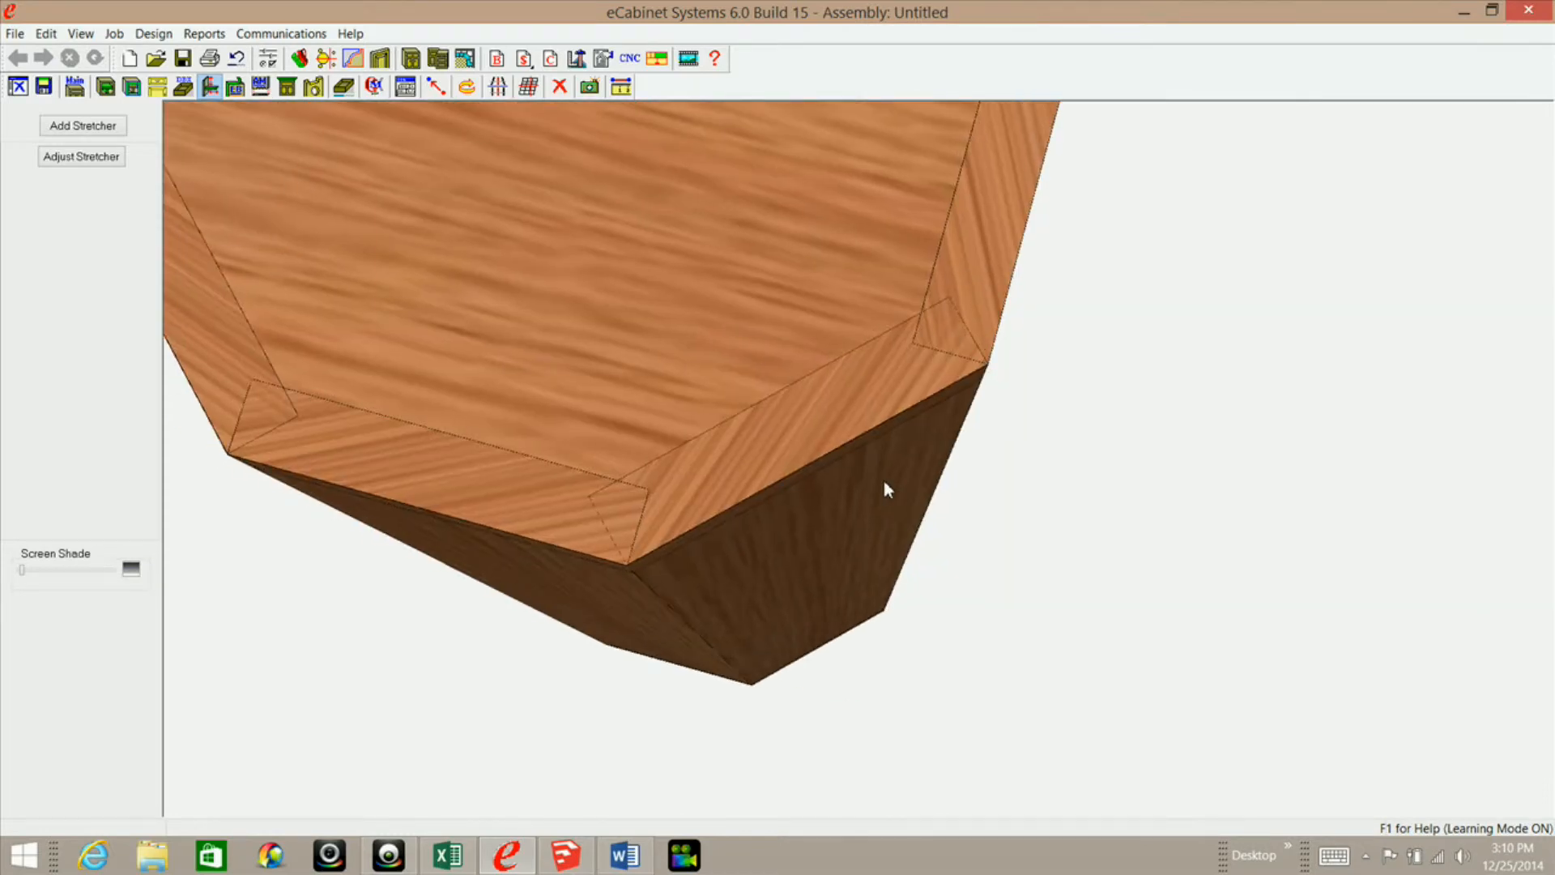
{"action": "right_click_drag", "start_coordinate": [920, 484], "coordinate": [924, 489]}
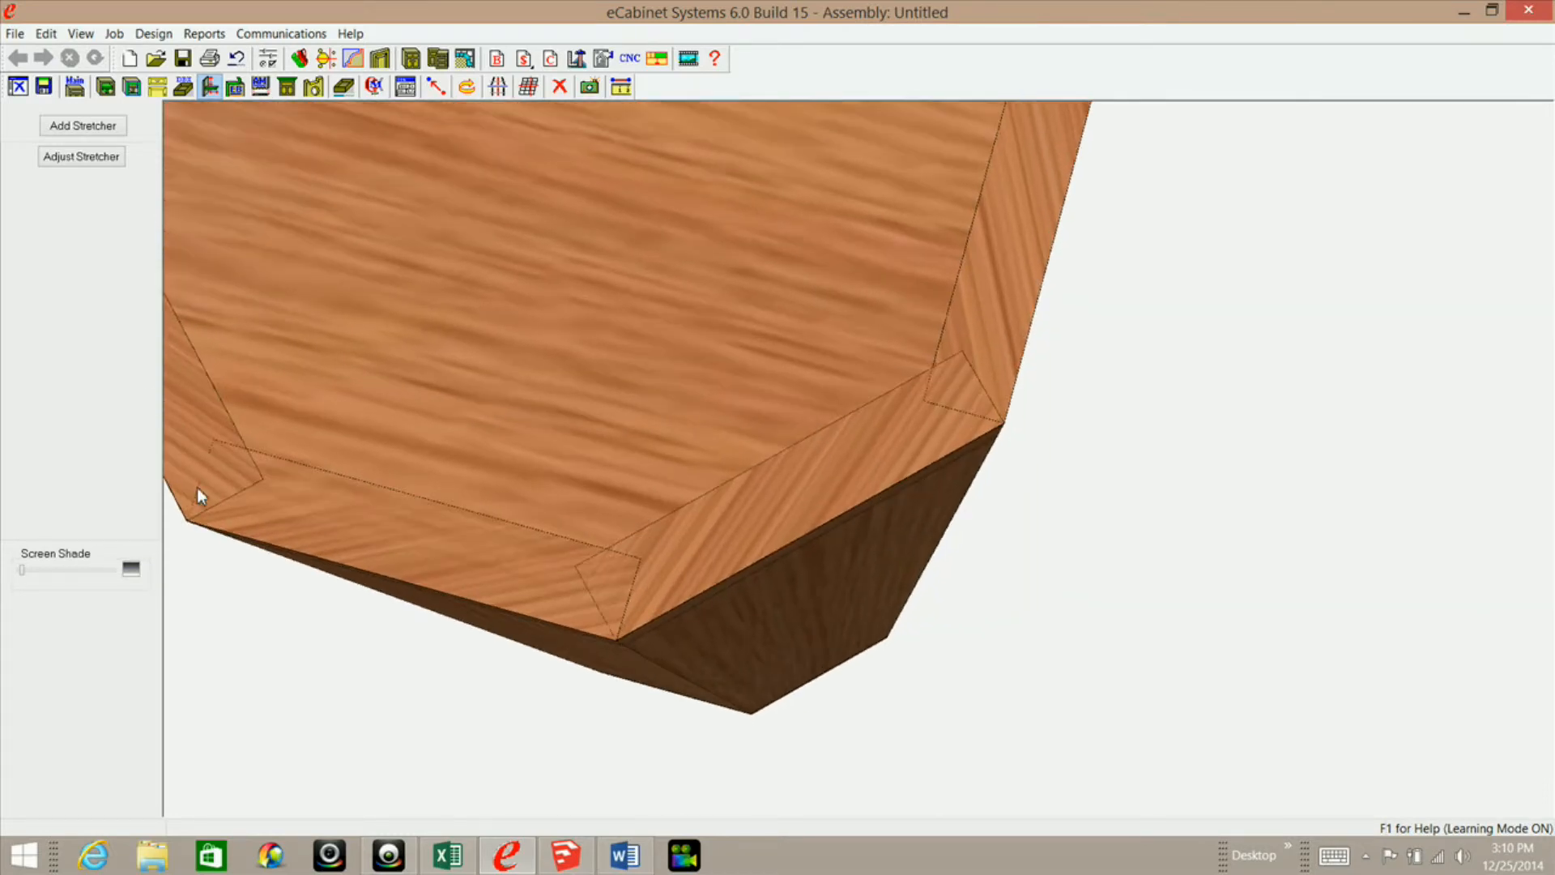
{"action": "double_click", "coordinate": [562, 425]}
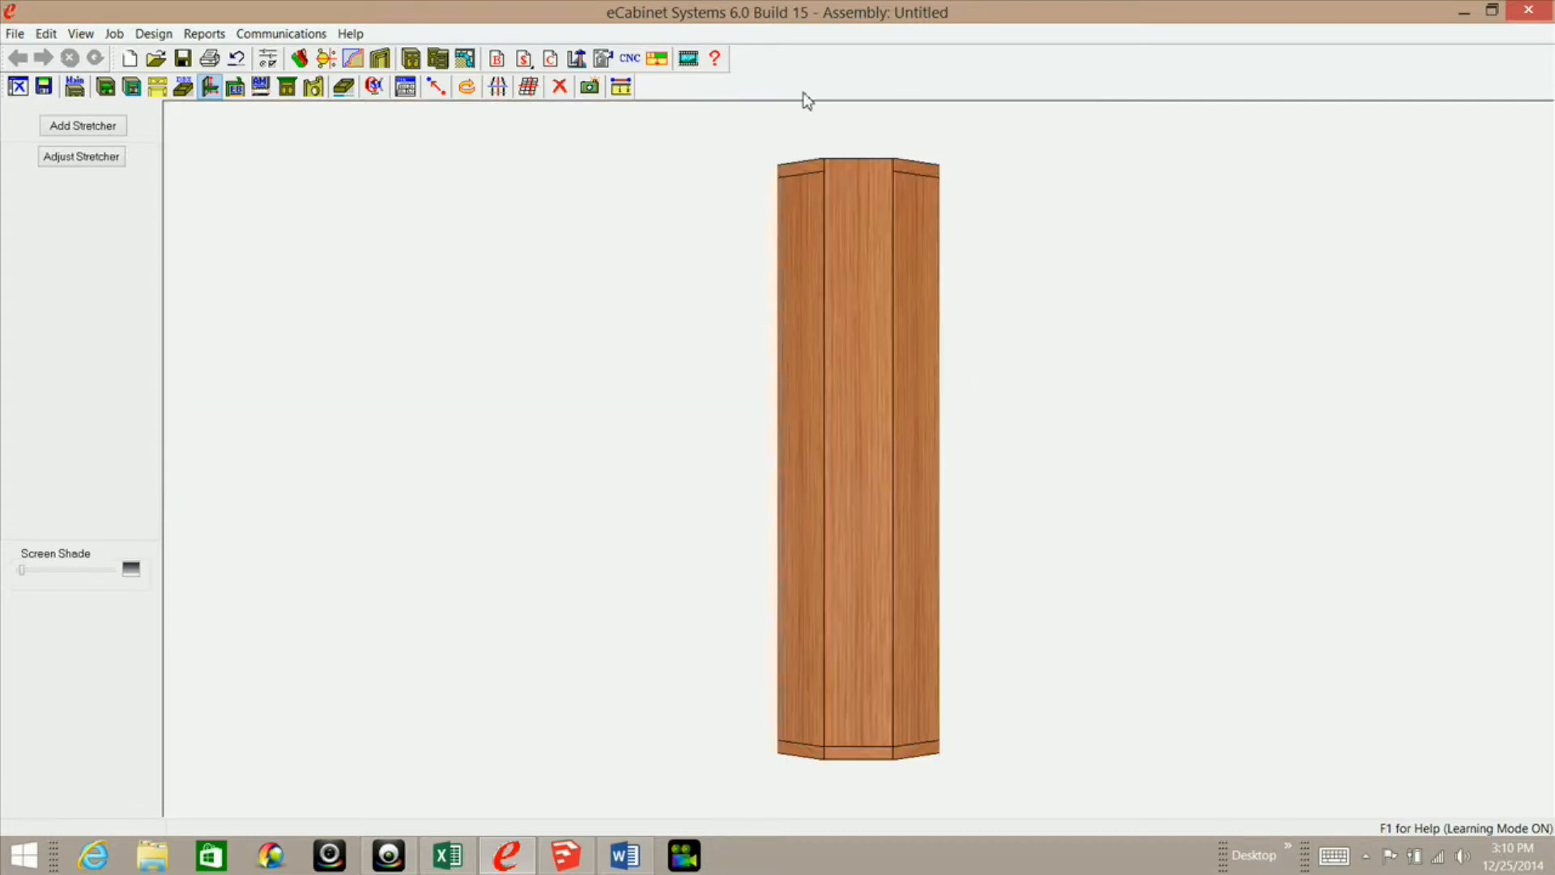
Step: Add an up-down stretcher in Front-Back Orientation between the column's top and deck, using 3/4 Generic material
{"action": "left_click_drag", "start_coordinate": [836, 247], "coordinate": [854, 203]}
{"action": "left_click", "coordinate": [856, 210]}
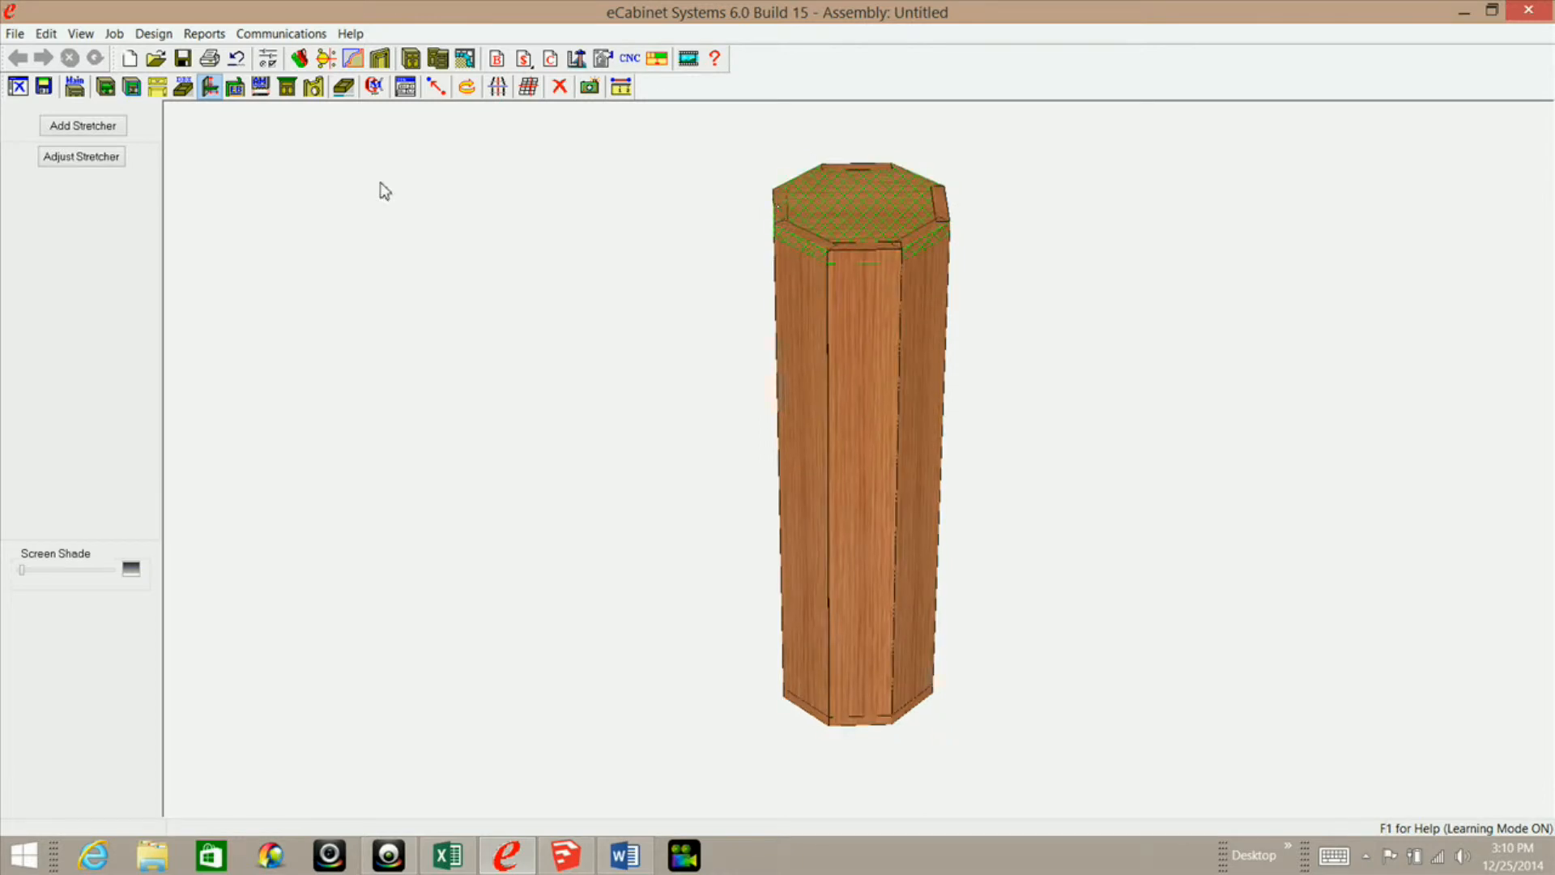
{"action": "left_click", "coordinate": [65, 129]}
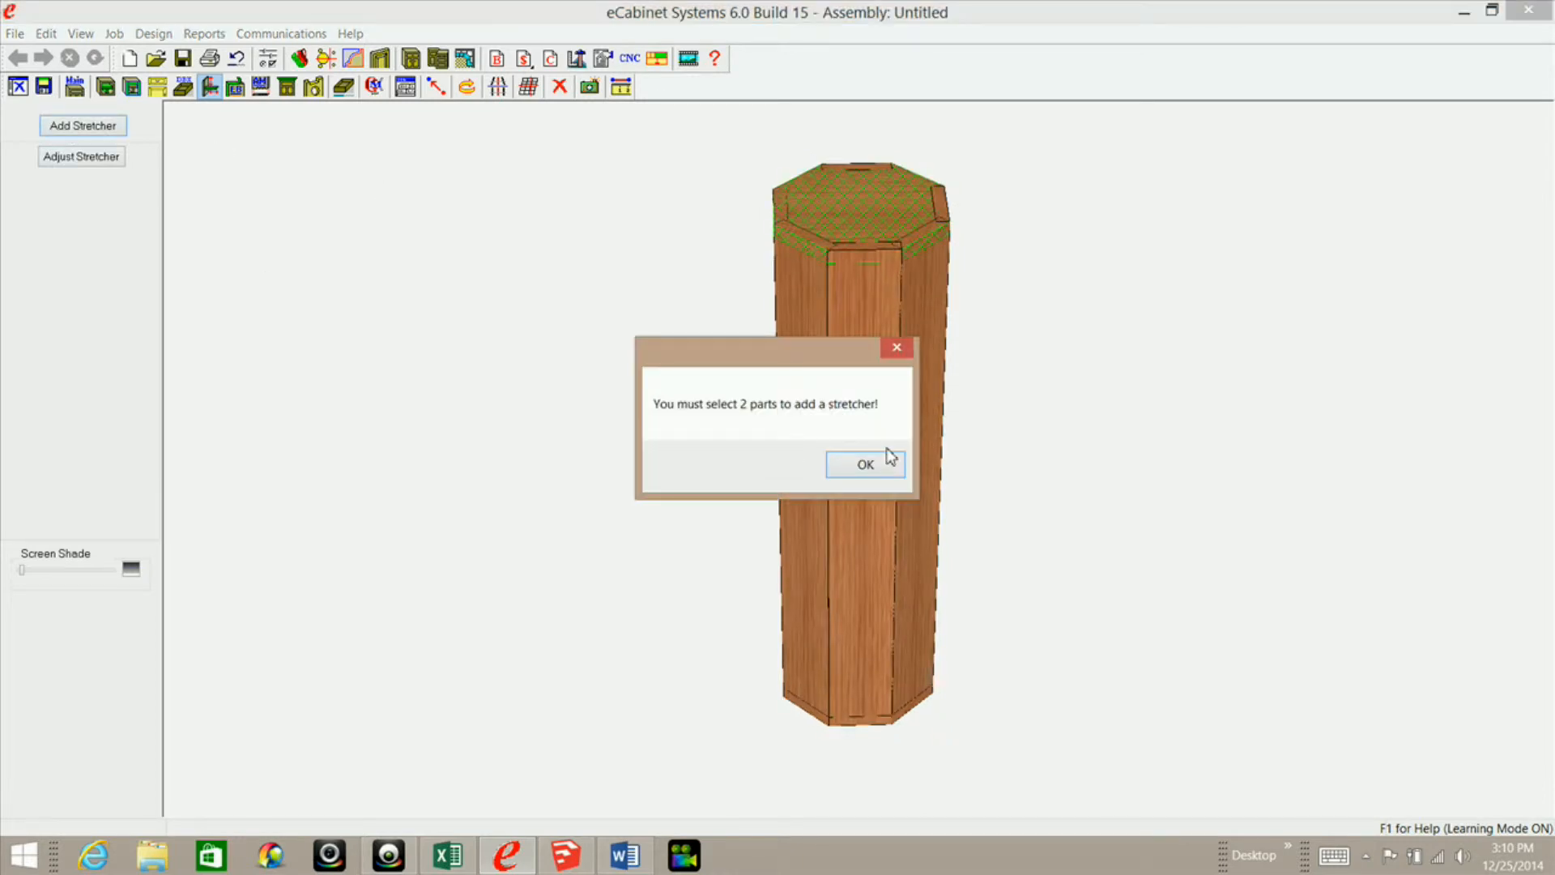
{"action": "left_click", "coordinate": [868, 462]}
{"action": "mouse_move", "coordinate": [881, 573]}
{"action": "left_mouse_down"}
{"action": "mouse_move", "coordinate": [891, 215]}
{"action": "mouse_move", "coordinate": [895, 573]}
{"action": "left_mouse_up"}
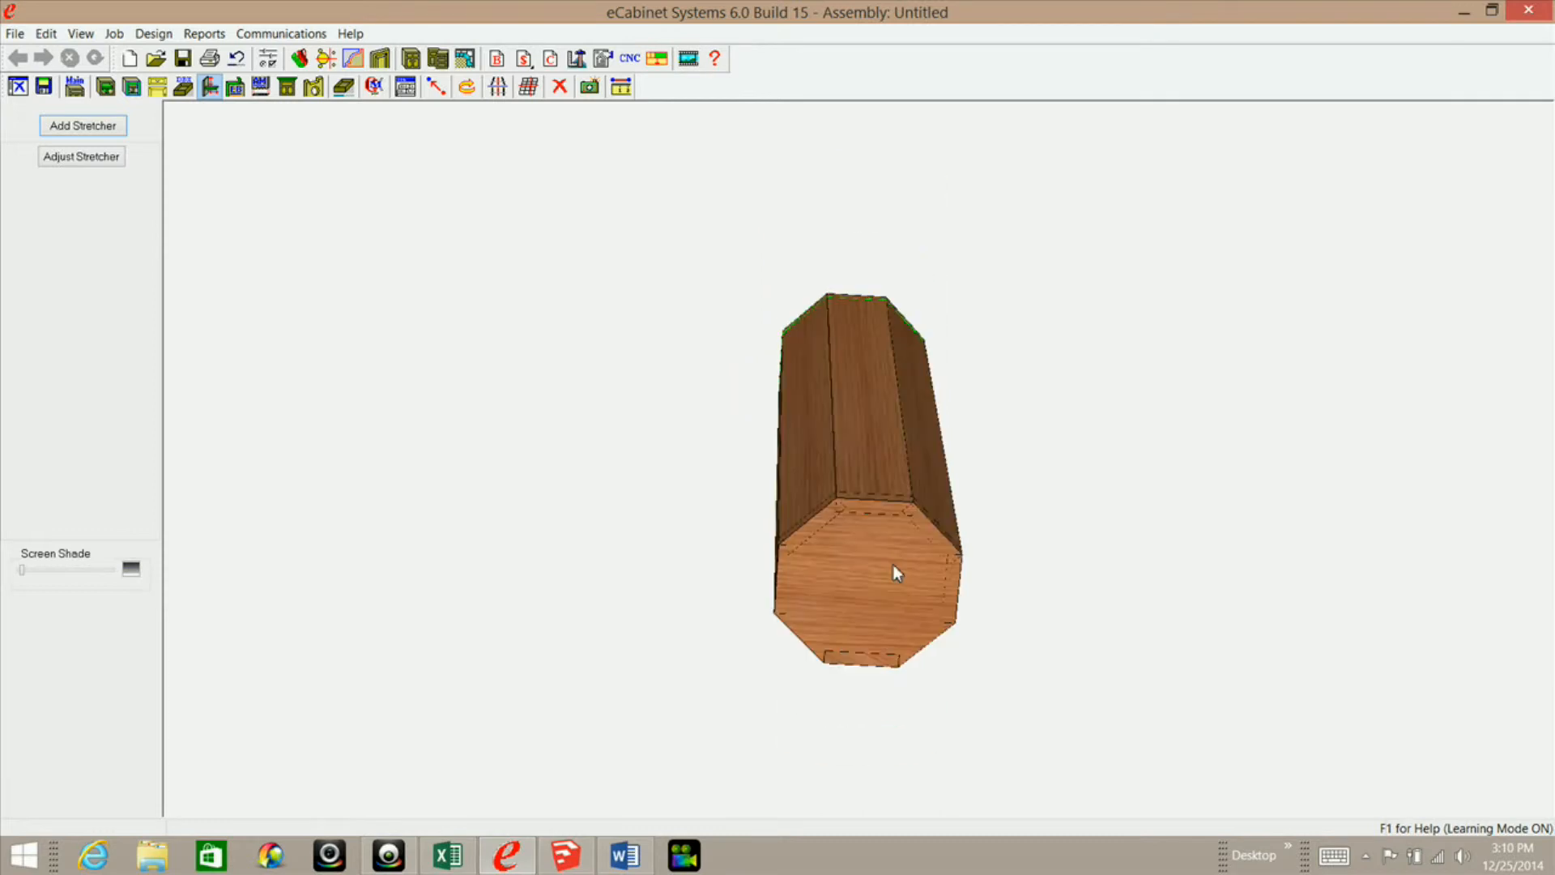
{"action": "left_click", "coordinate": [894, 535], "text": "ctrl"}
{"action": "left_click_drag", "start_coordinate": [823, 323], "coordinate": [844, 712]}
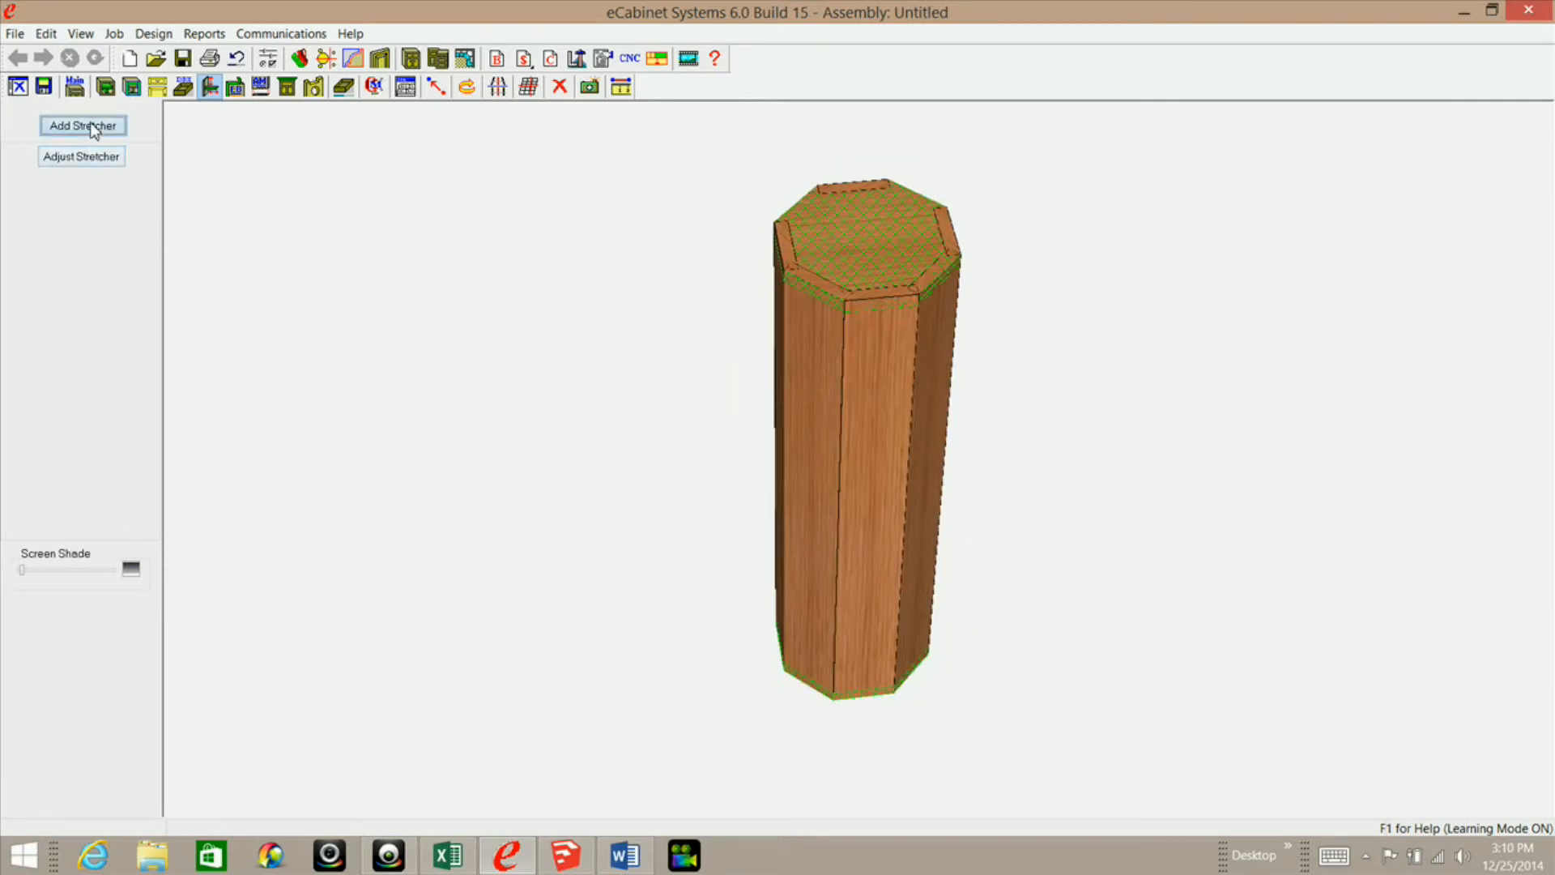
{"action": "left_click", "coordinate": [892, 567]}
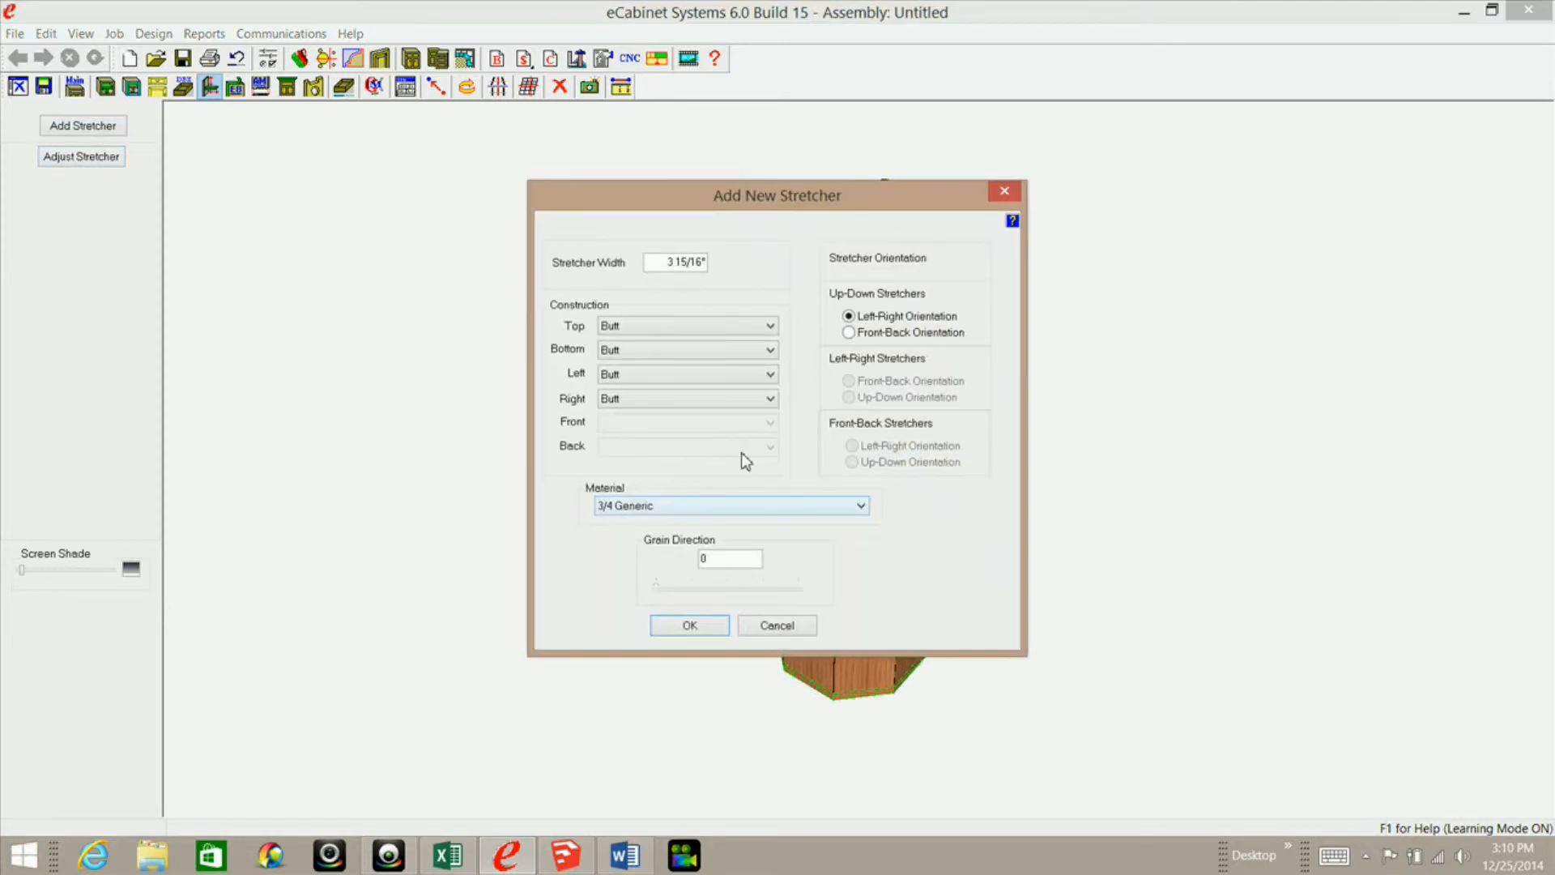
{"action": "left_click", "coordinate": [849, 332]}
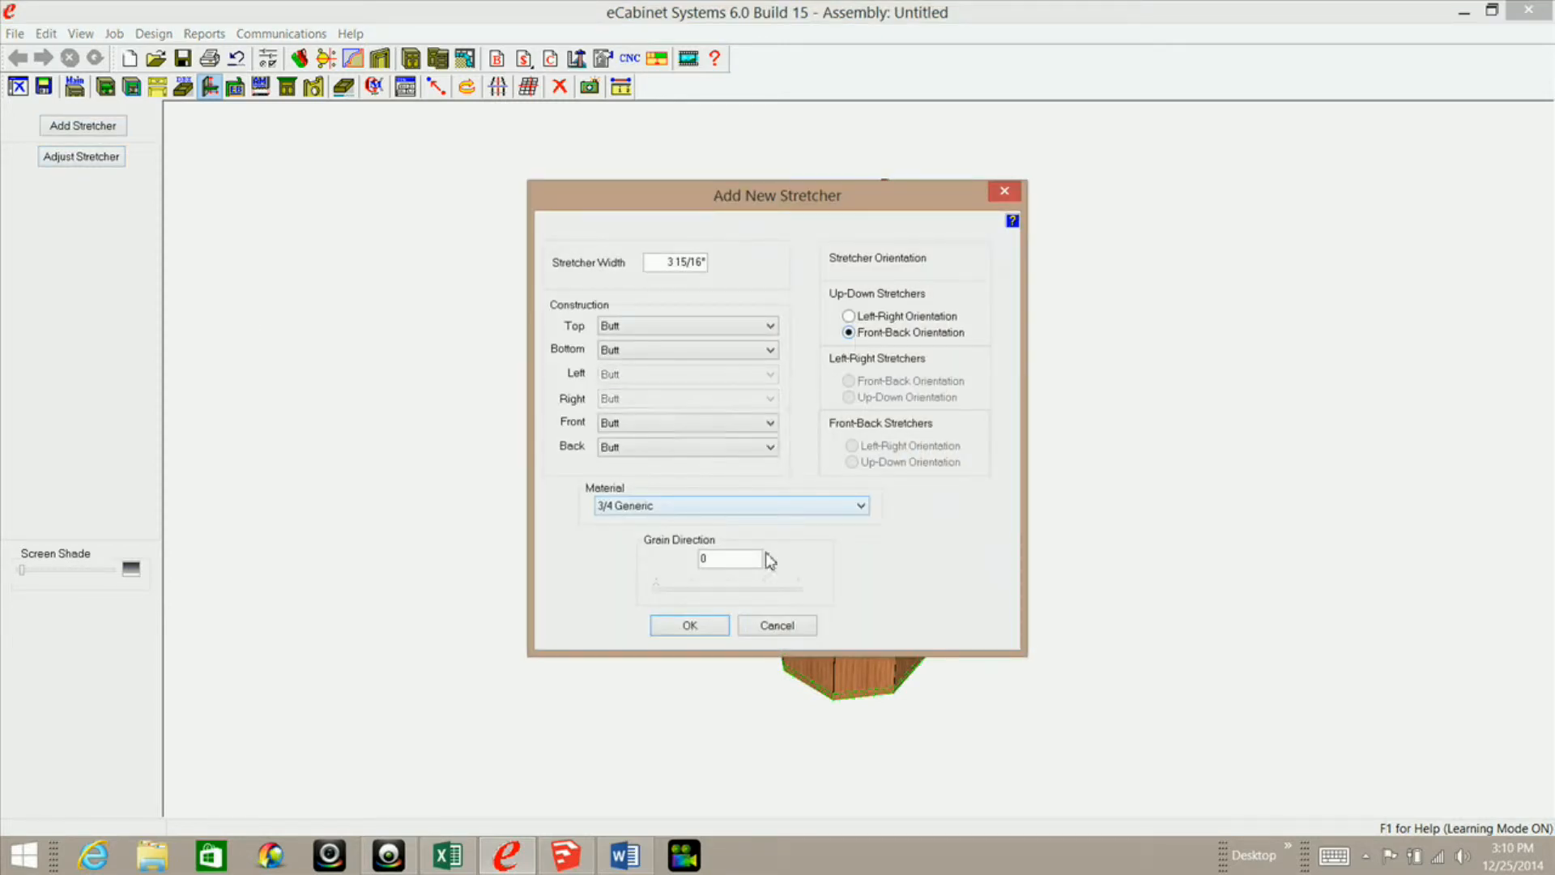
{"action": "left_click", "coordinate": [697, 626]}
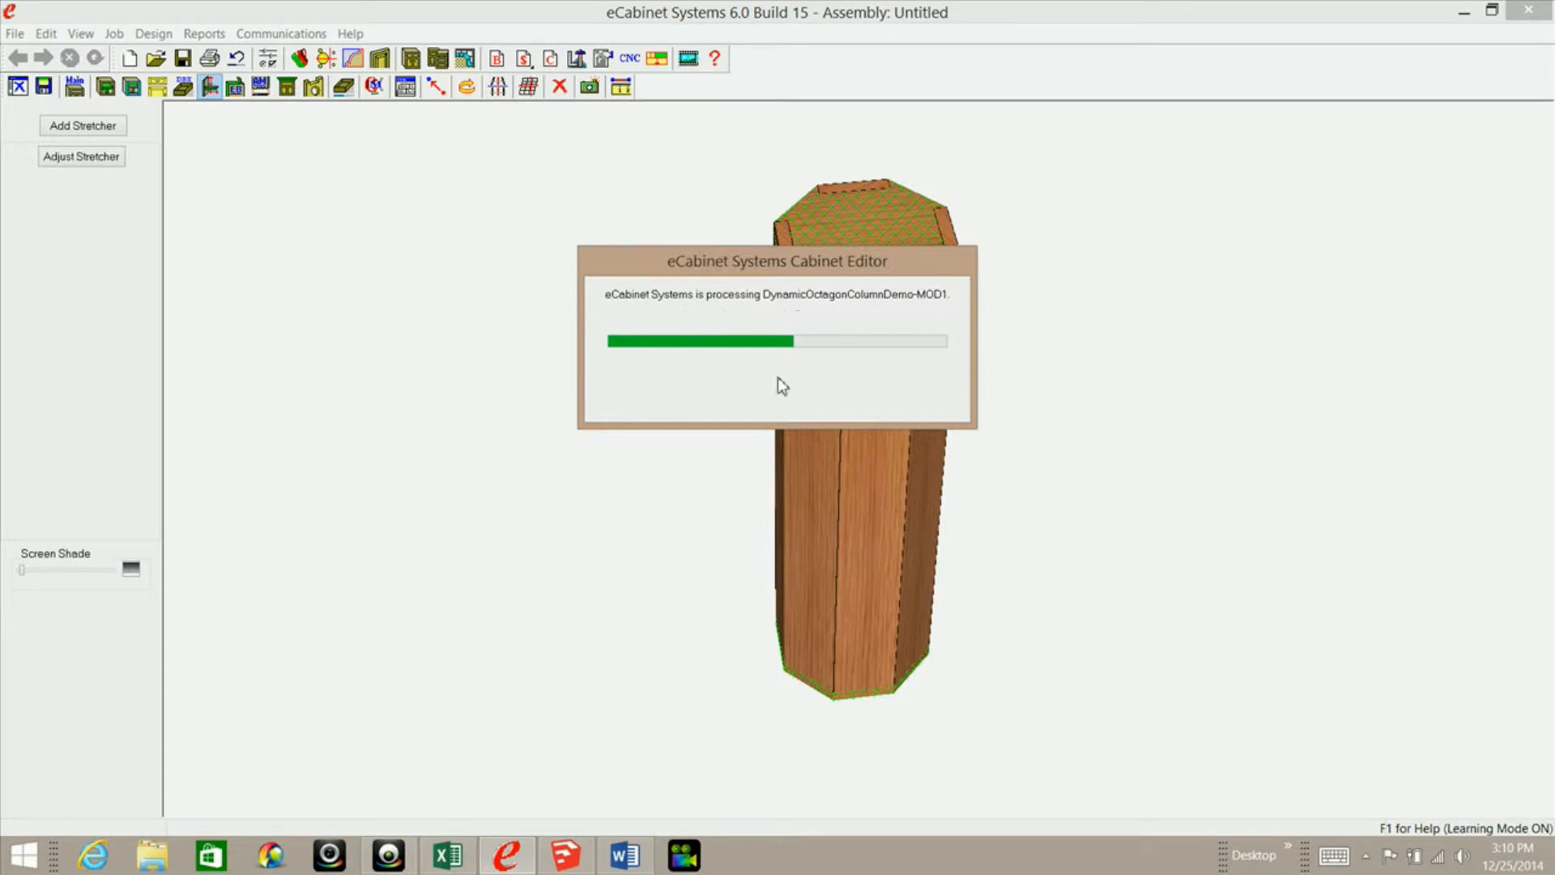
Step: Start adjusting the newly added stretcher inside the open side of the column and rotate it to 45 degrees
{"action": "middle_click_drag", "start_coordinate": [909, 429], "coordinate": [457, 322]}
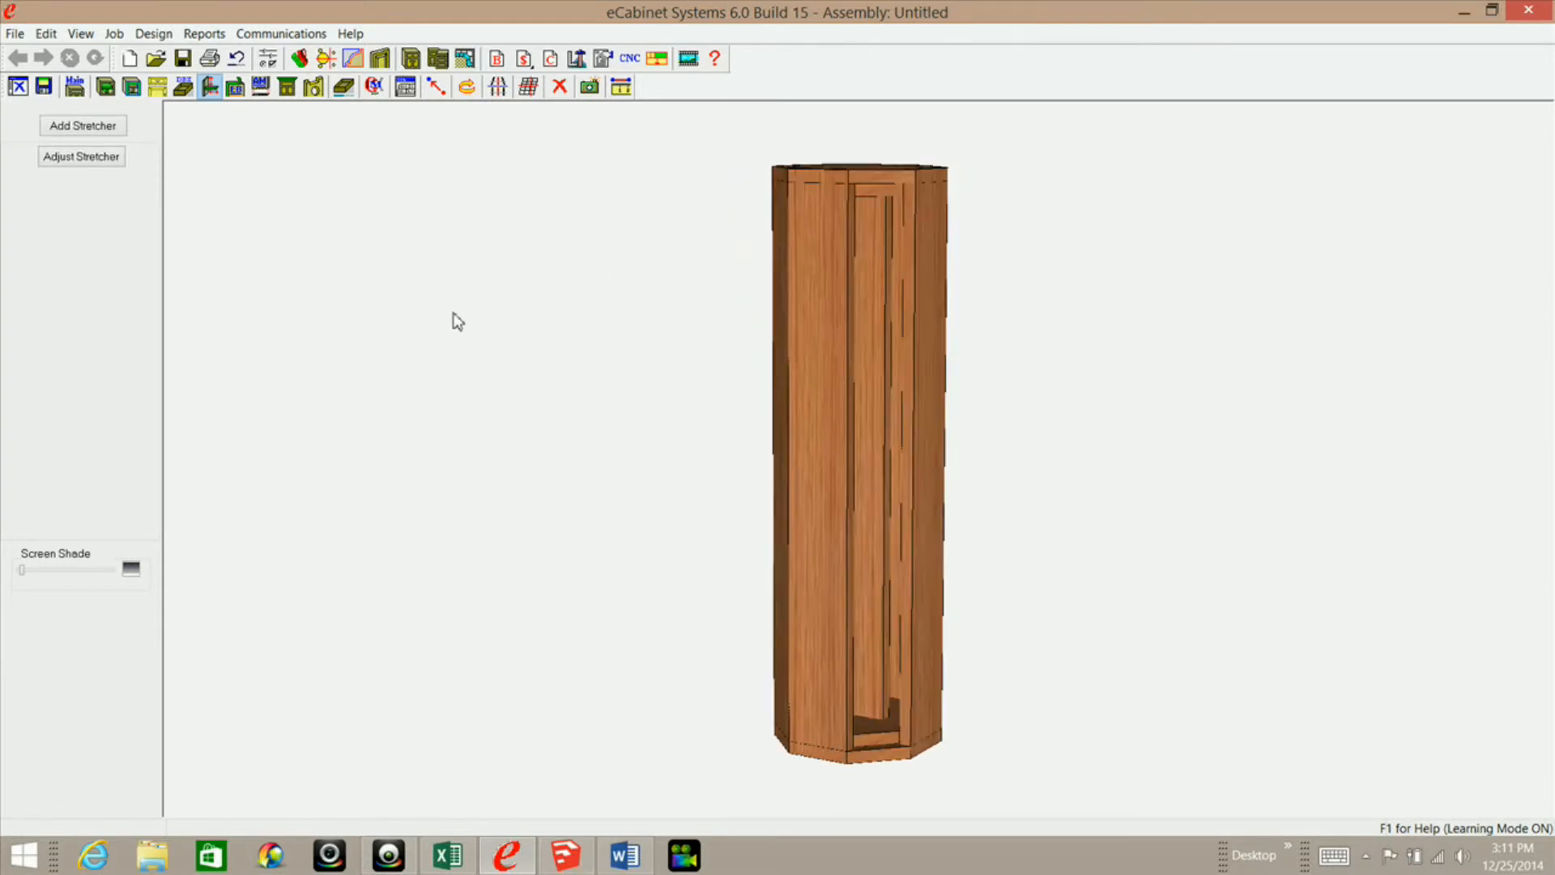
{"action": "left_click", "coordinate": [870, 318]}
{"action": "right_click", "coordinate": [869, 316]}
{"action": "left_click", "coordinate": [870, 316]}
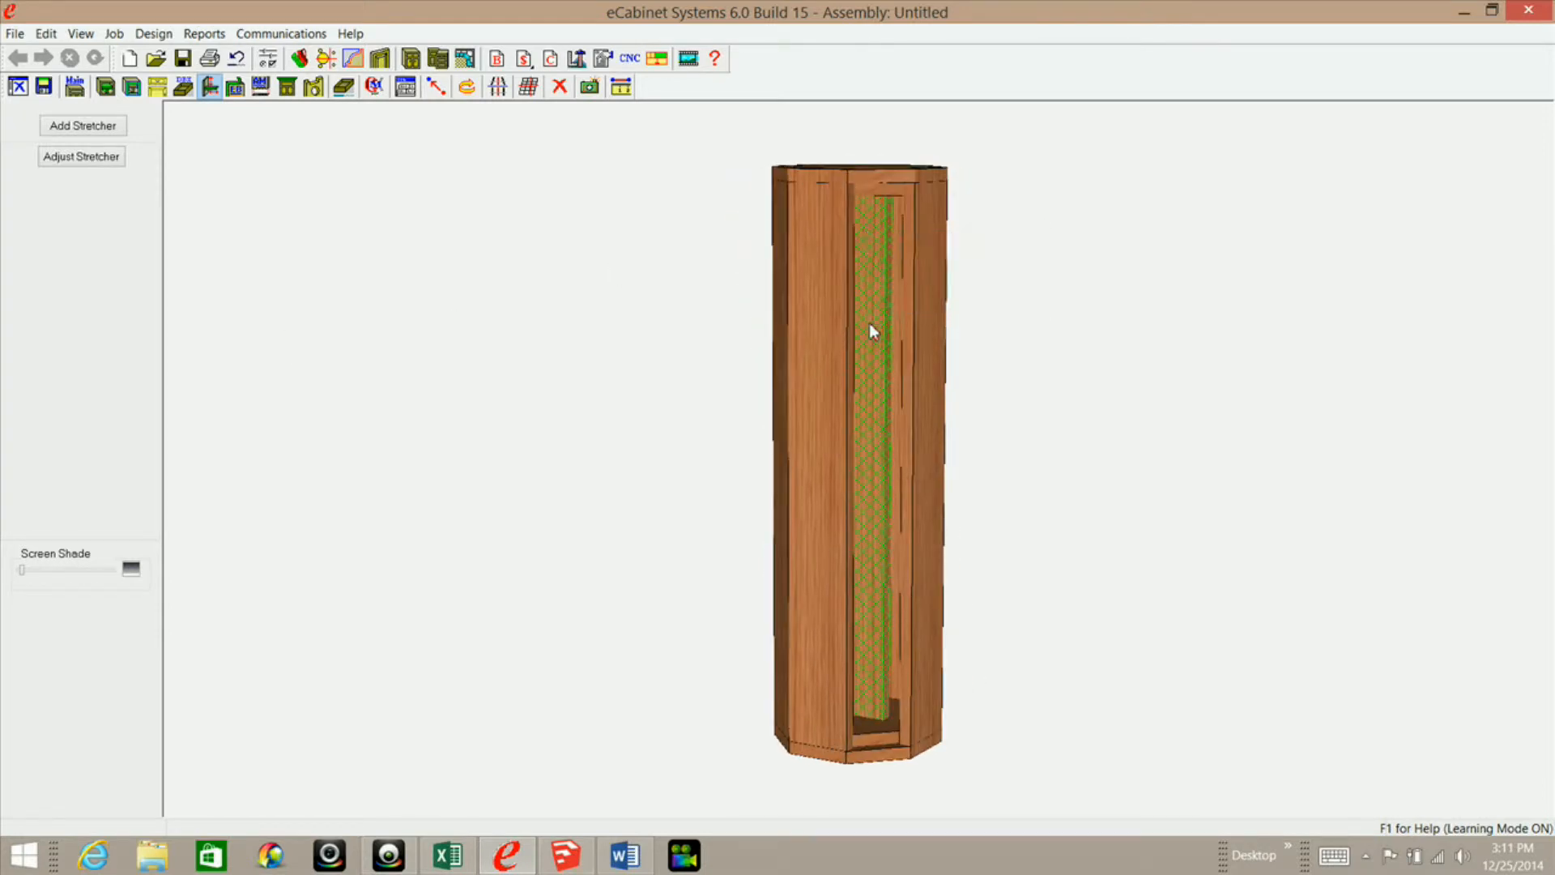
{"action": "left_click", "coordinate": [104, 157]}
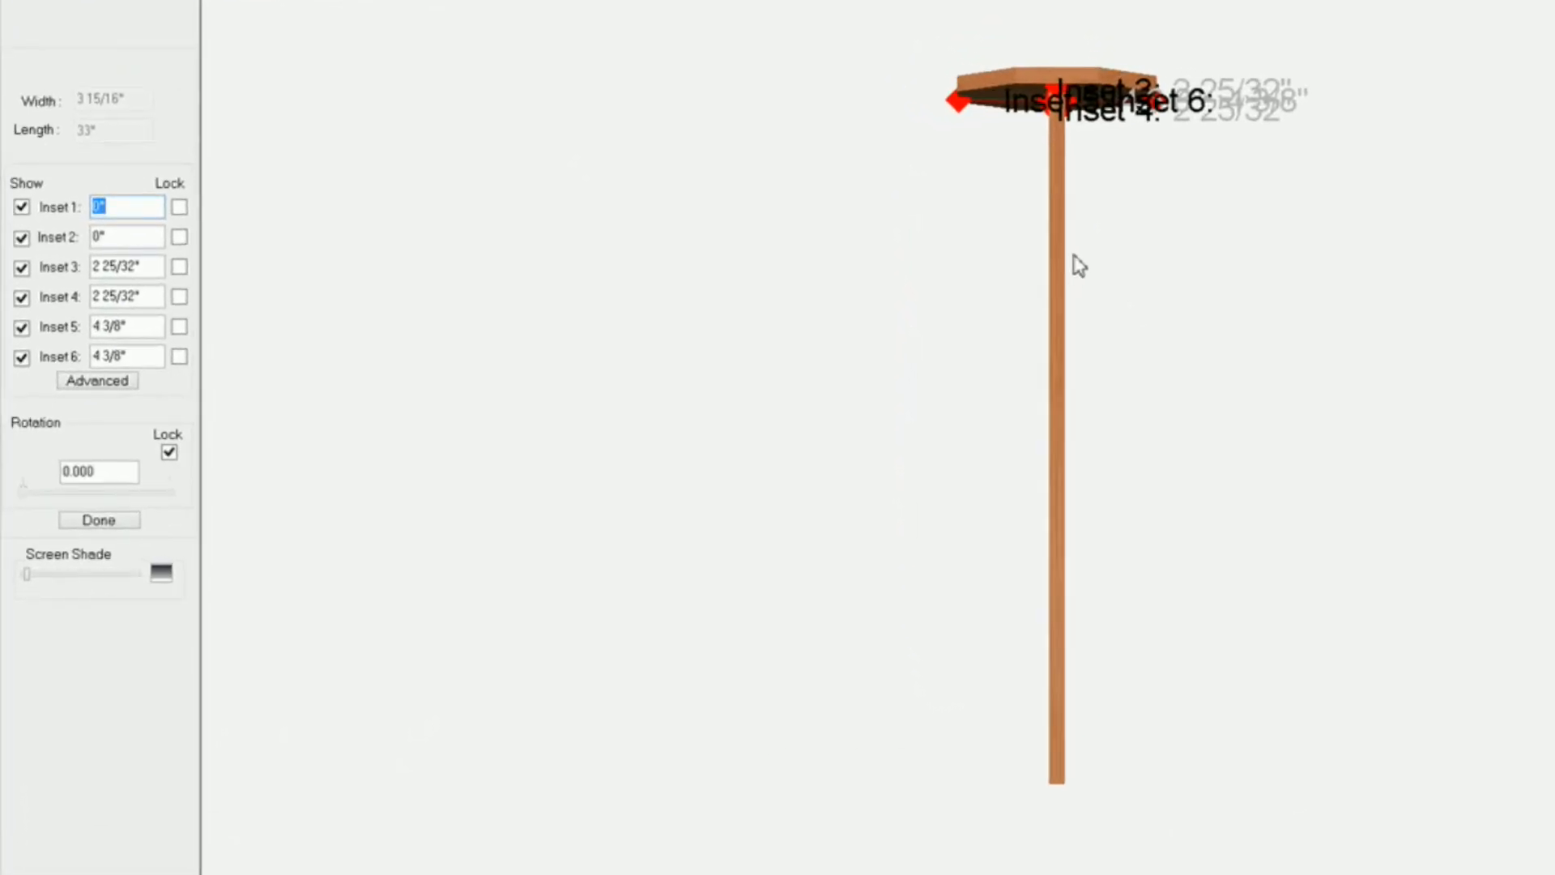
{"action": "left_click_drag", "start_coordinate": [1078, 324], "coordinate": [1059, 480]}
{"action": "left_click", "coordinate": [85, 382]}
{"action": "left_click_drag", "start_coordinate": [751, 443], "coordinate": [767, 385]}
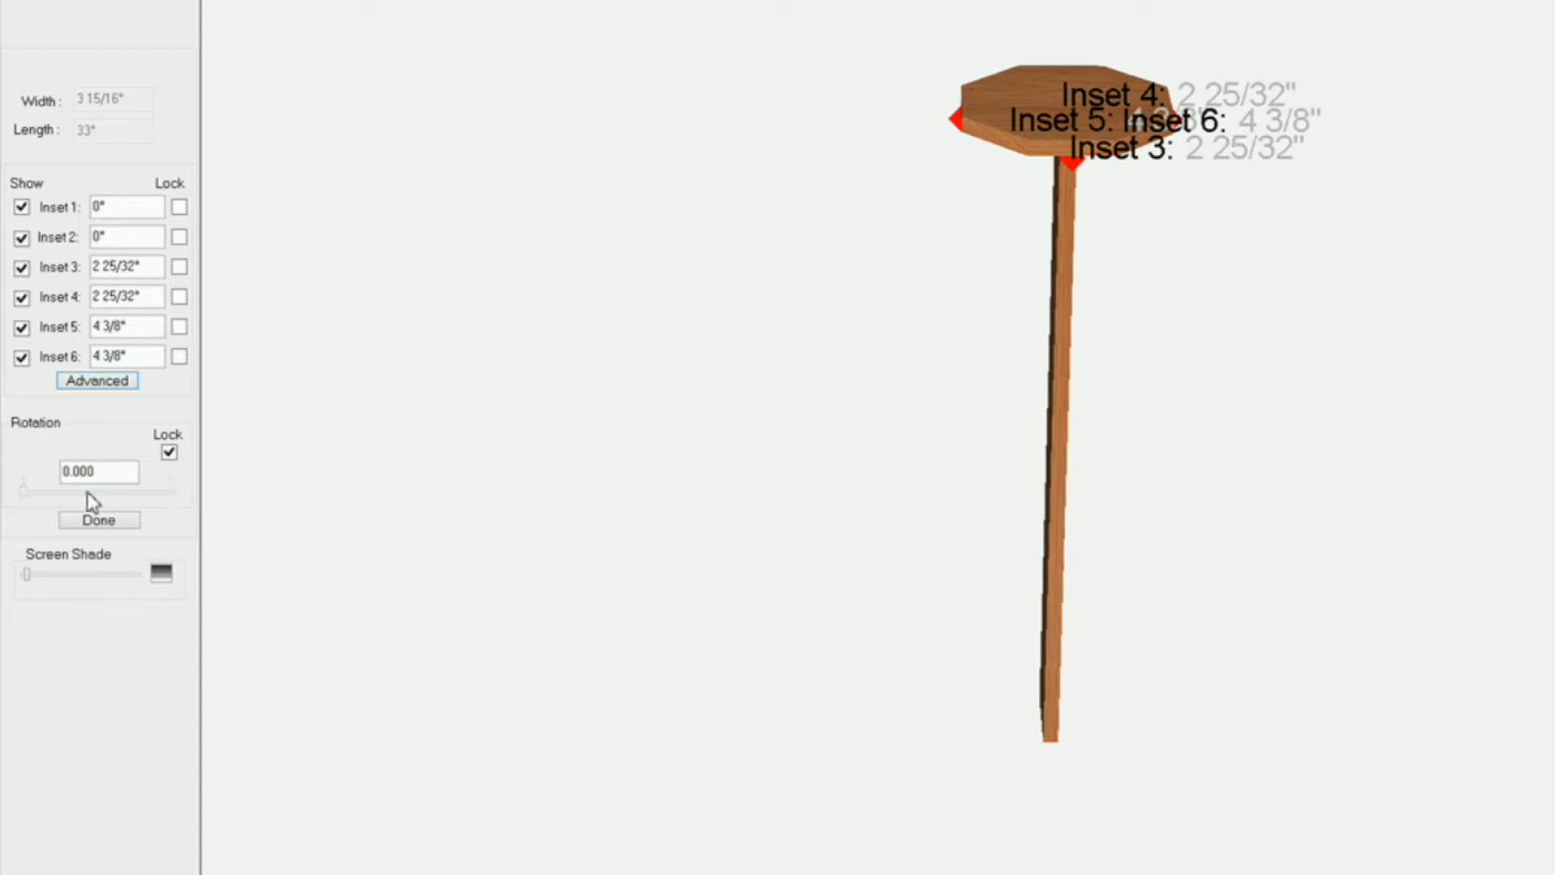
{"action": "left_click", "coordinate": [79, 494]}
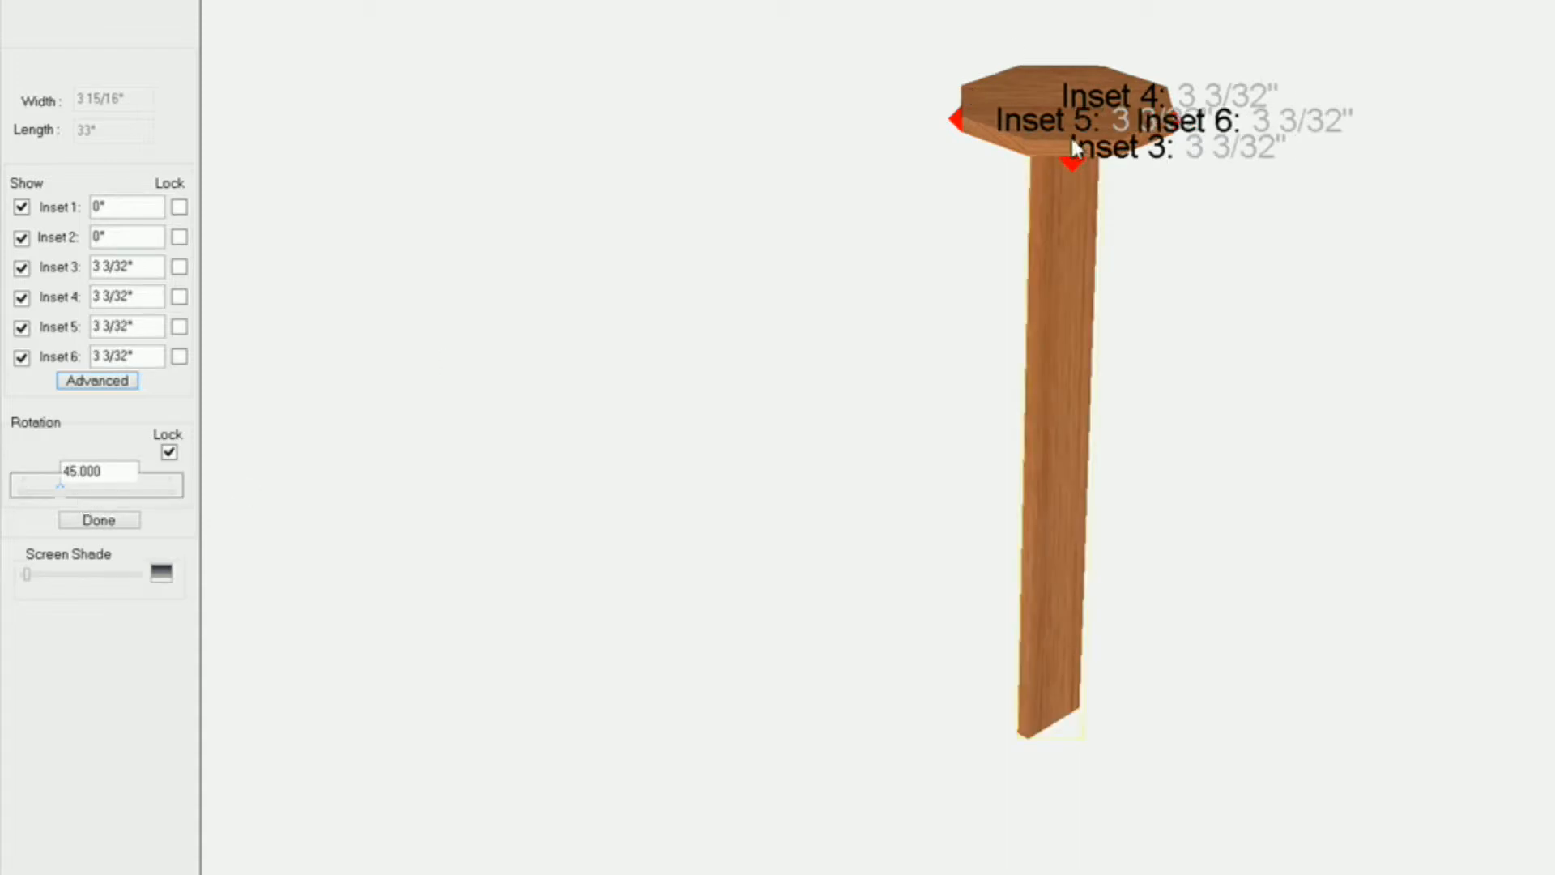
Step: In the stretcher's inset associations, set Inset1 to the Top's Top side and Inset2 to the Deck's Bottom side
{"action": "left_click", "coordinate": [91, 380]}
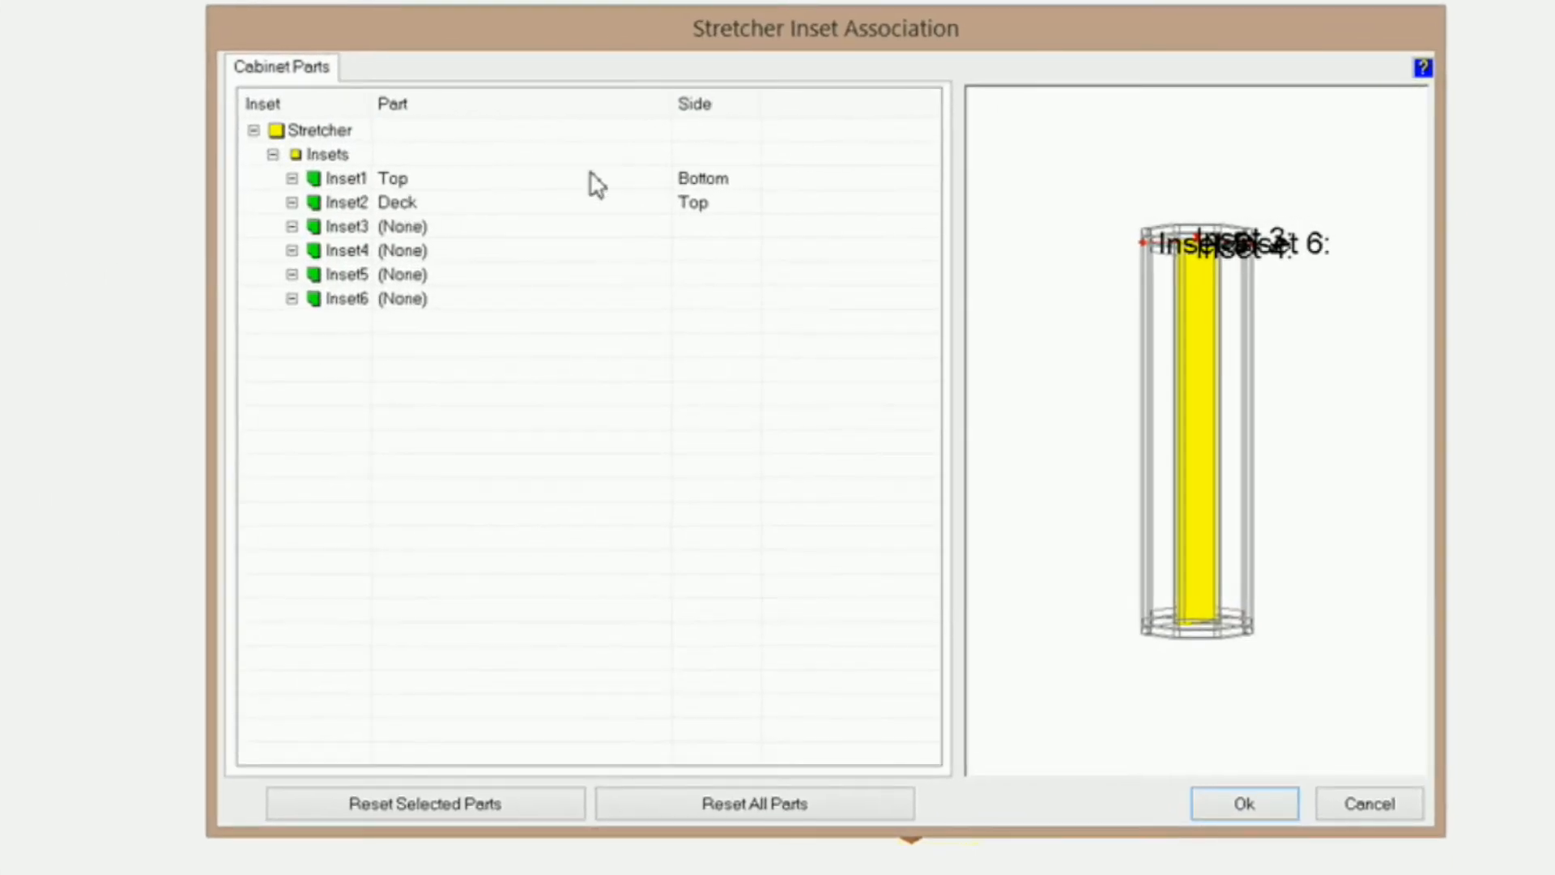
{"action": "left_click", "coordinate": [711, 182]}
{"action": "left_click", "coordinate": [750, 186]}
{"action": "left_click", "coordinate": [739, 208]}
{"action": "left_click", "coordinate": [750, 209]}
{"action": "left_click", "coordinate": [750, 211]}
{"action": "left_click", "coordinate": [750, 208]}
{"action": "left_click", "coordinate": [734, 256]}
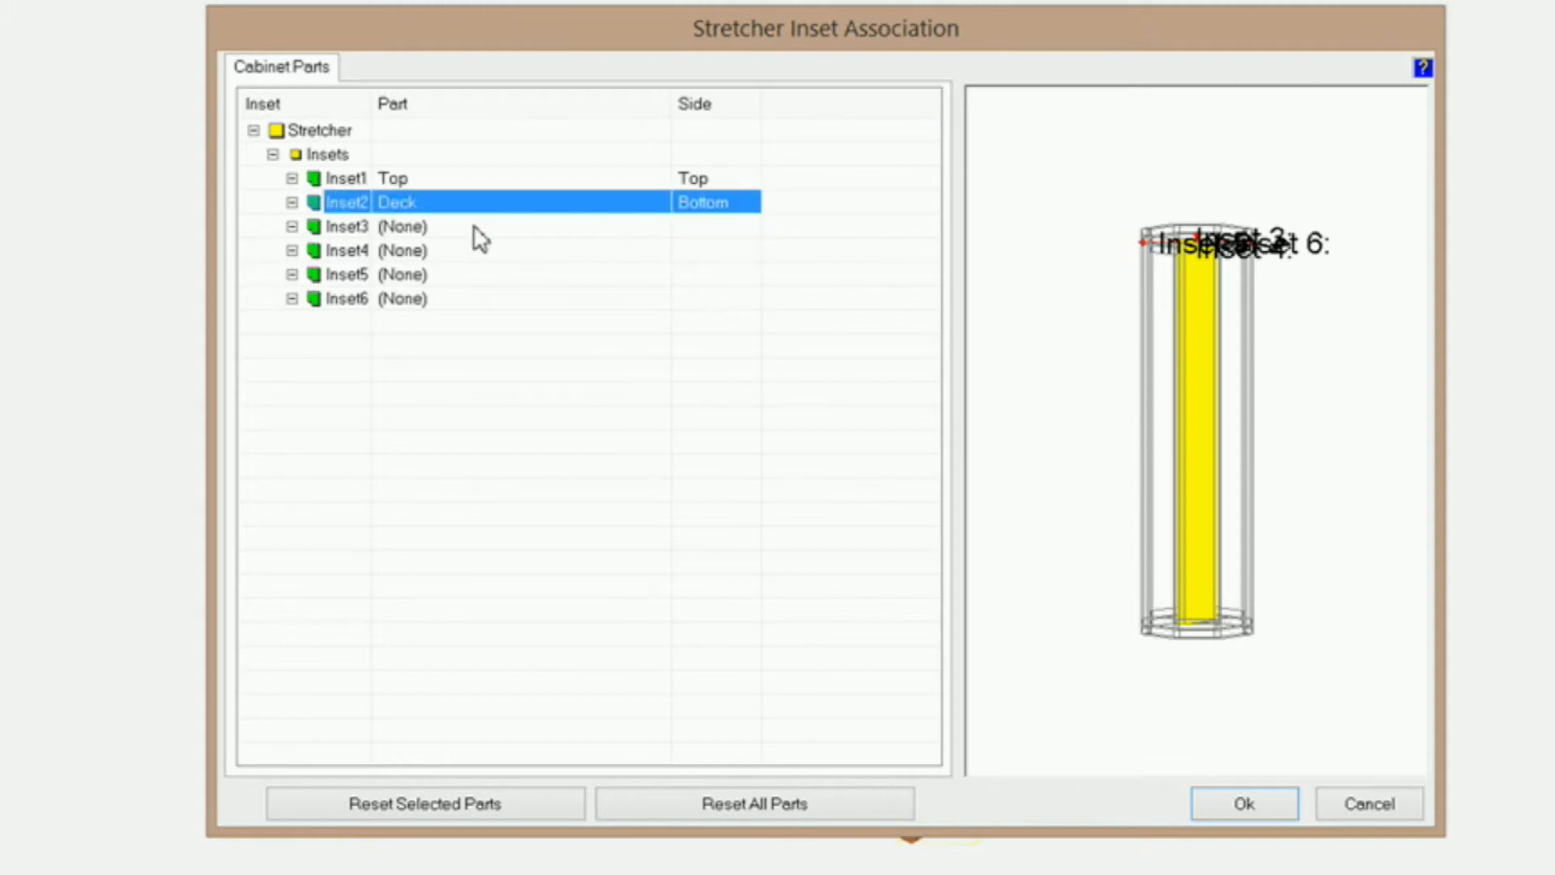
Step: Associate Inset3 with the Left End's Back side and Inset4 with the Top's Back side
{"action": "left_click_drag", "start_coordinate": [1232, 538], "coordinate": [1245, 744]}
{"action": "right_click_drag", "start_coordinate": [1237, 344], "coordinate": [1230, 532]}
{"action": "middle_click_drag", "start_coordinate": [1221, 514], "coordinate": [1197, 556]}
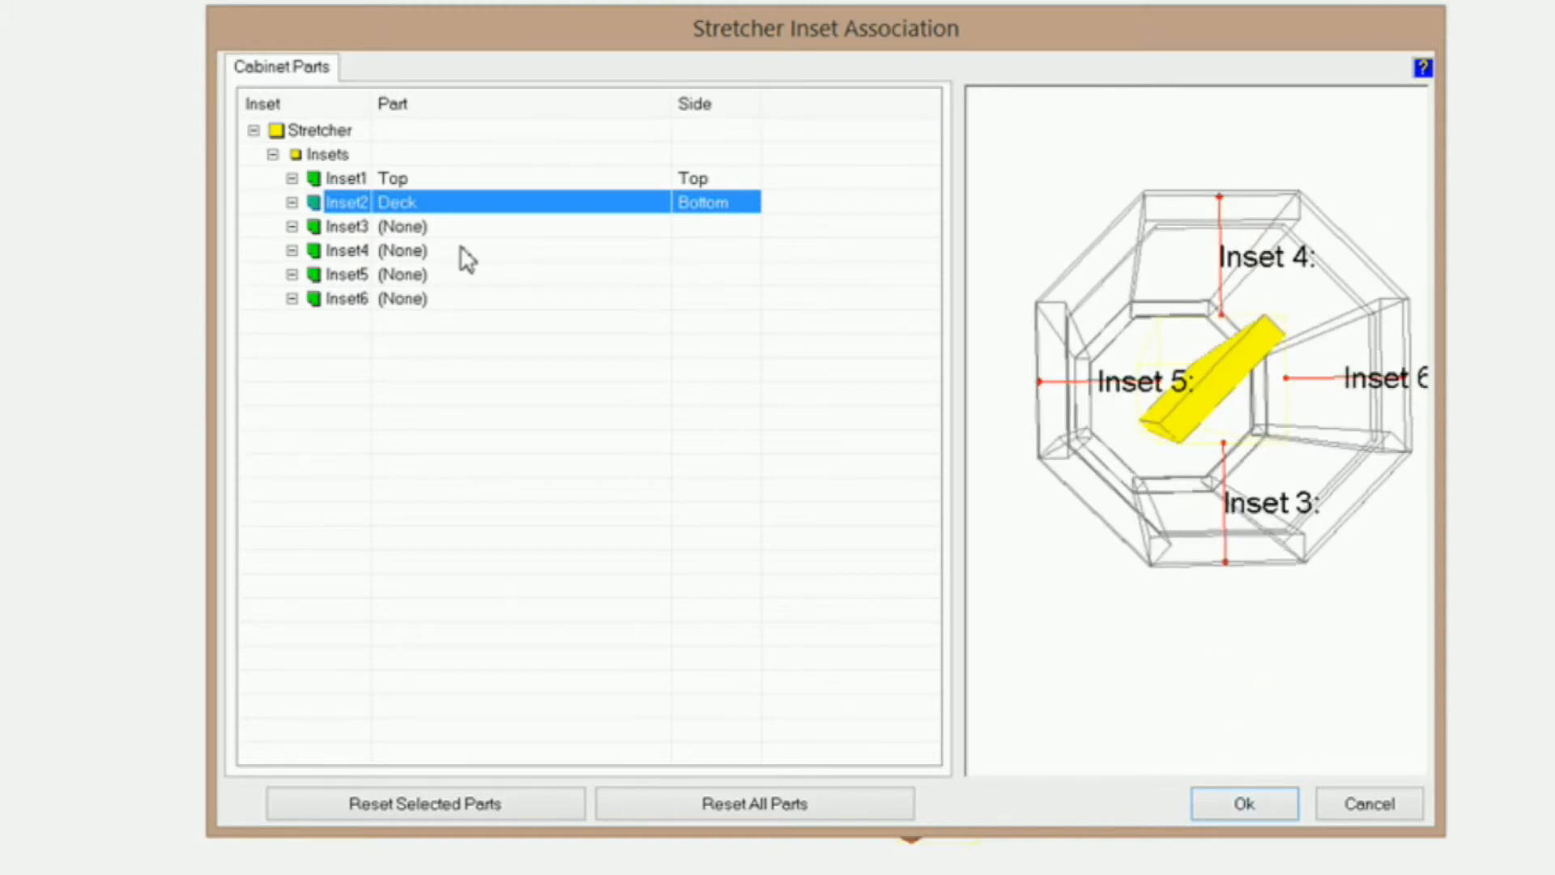
{"action": "left_click", "coordinate": [431, 229]}
{"action": "left_click", "coordinate": [659, 231]}
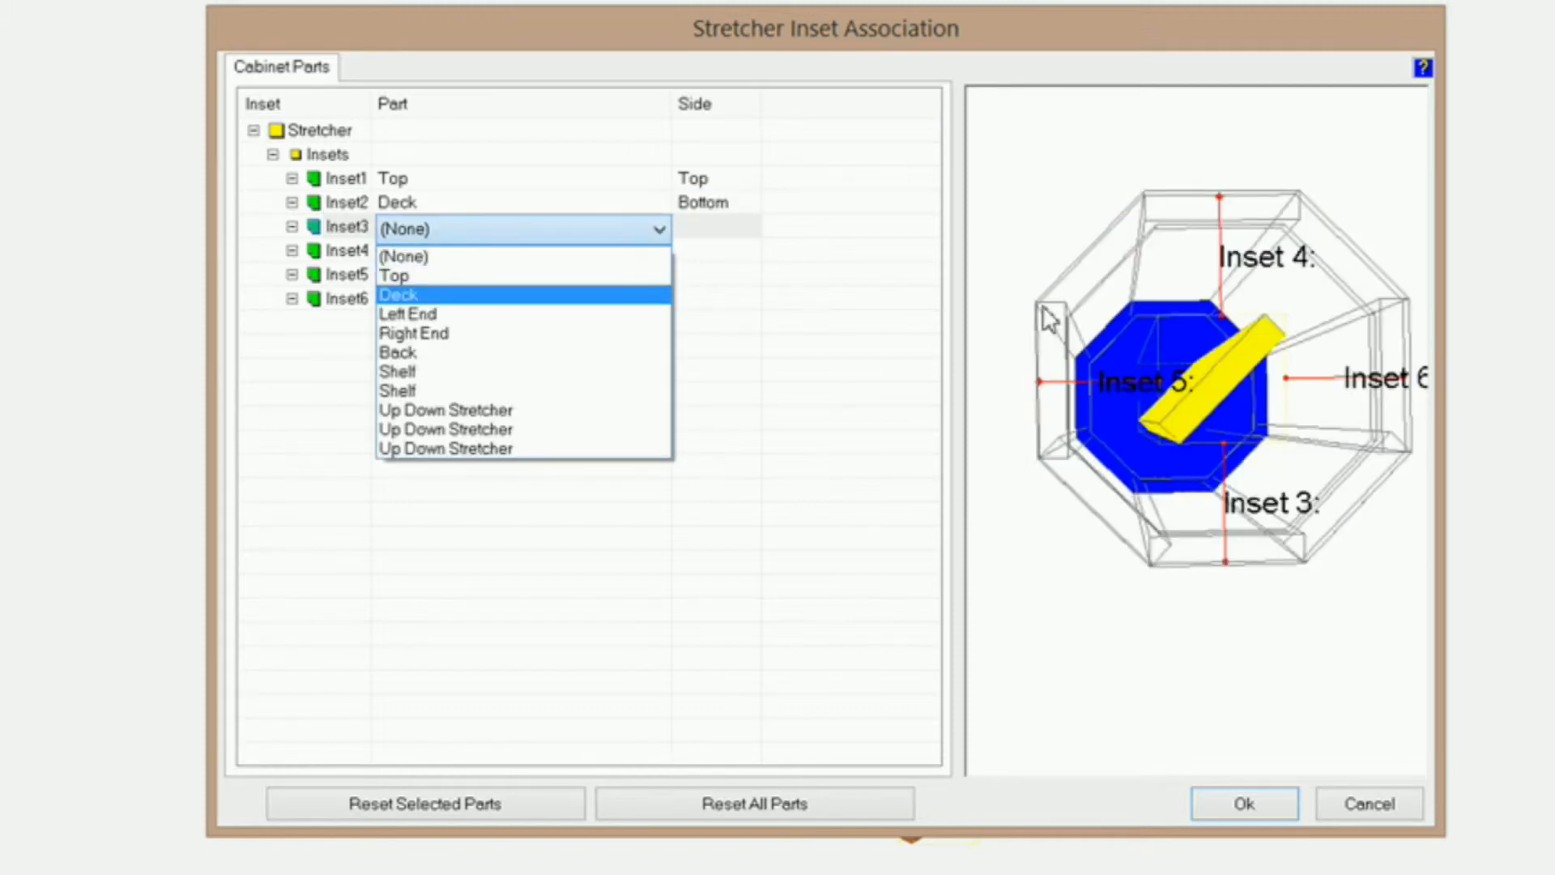
{"action": "left_click", "coordinate": [450, 314]}
{"action": "left_click", "coordinate": [388, 256]}
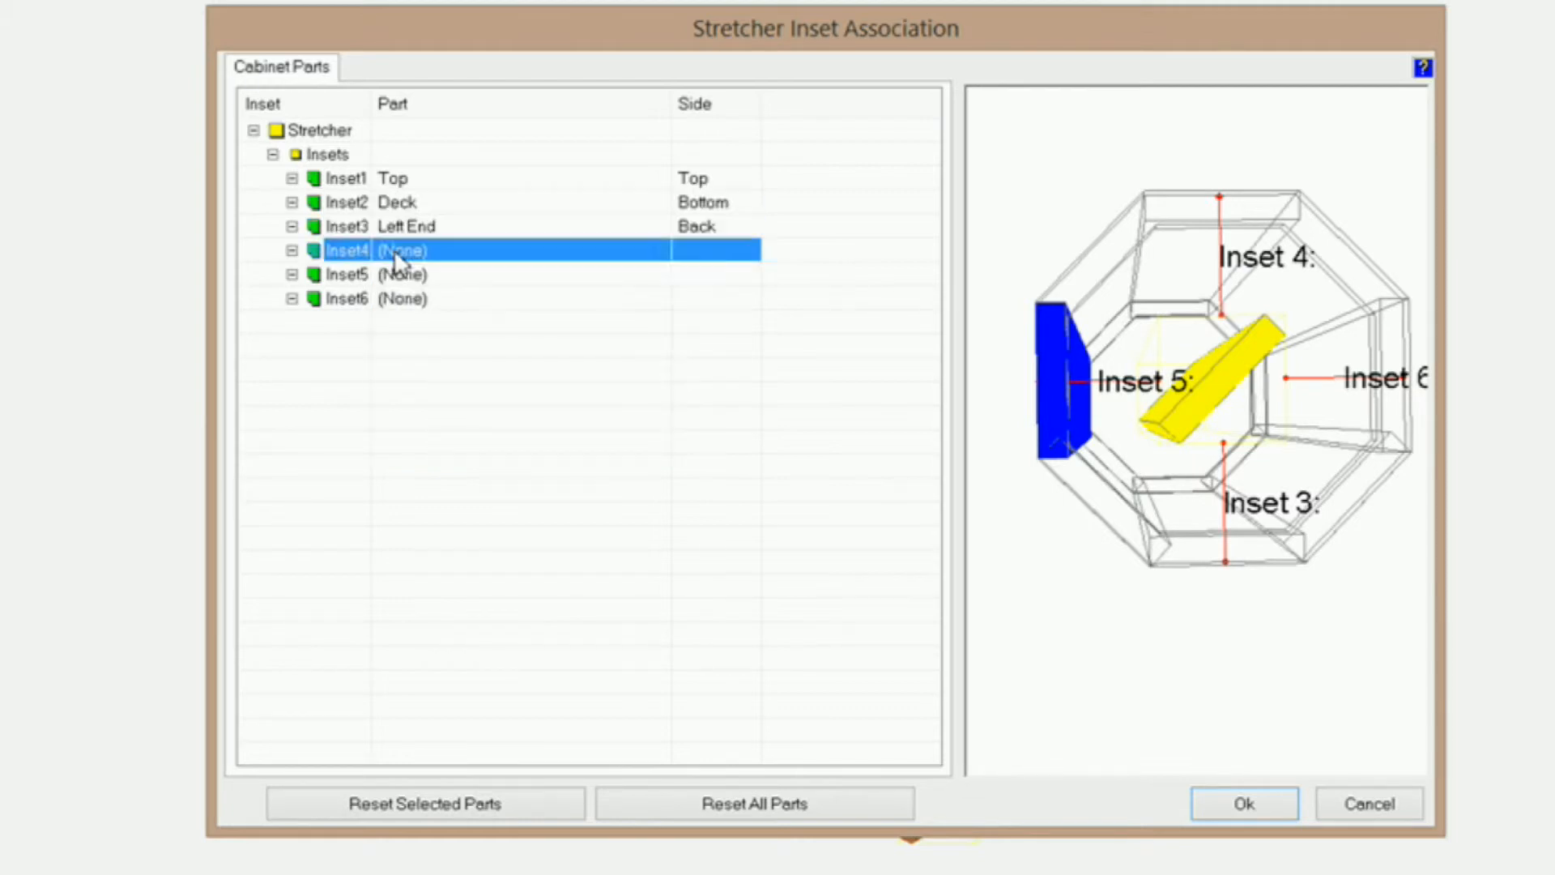
{"action": "left_click", "coordinate": [660, 256]}
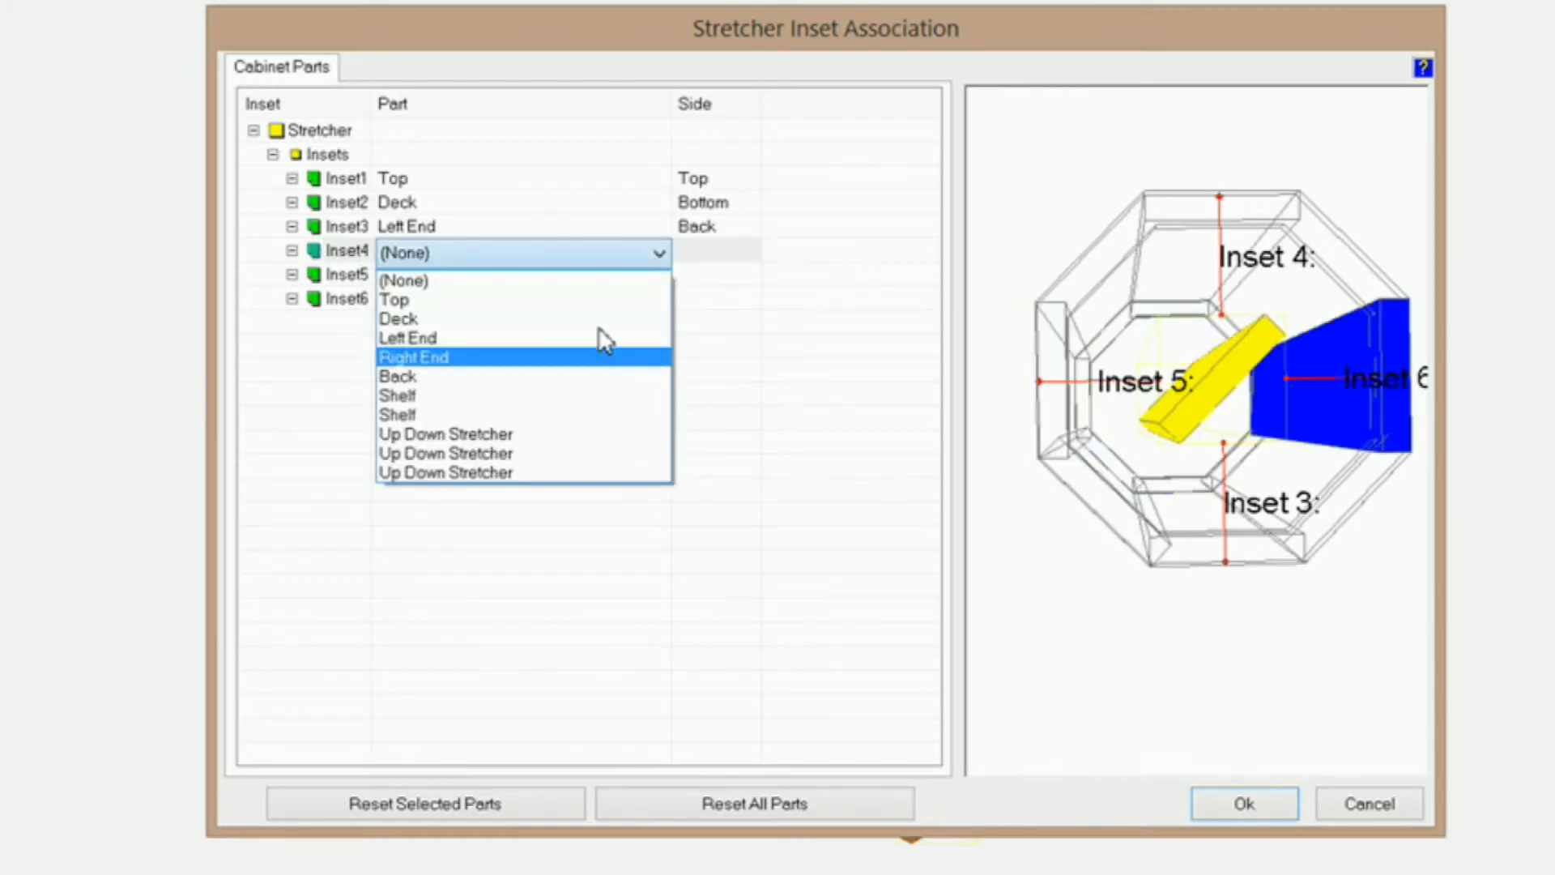
{"action": "left_click", "coordinate": [617, 306]}
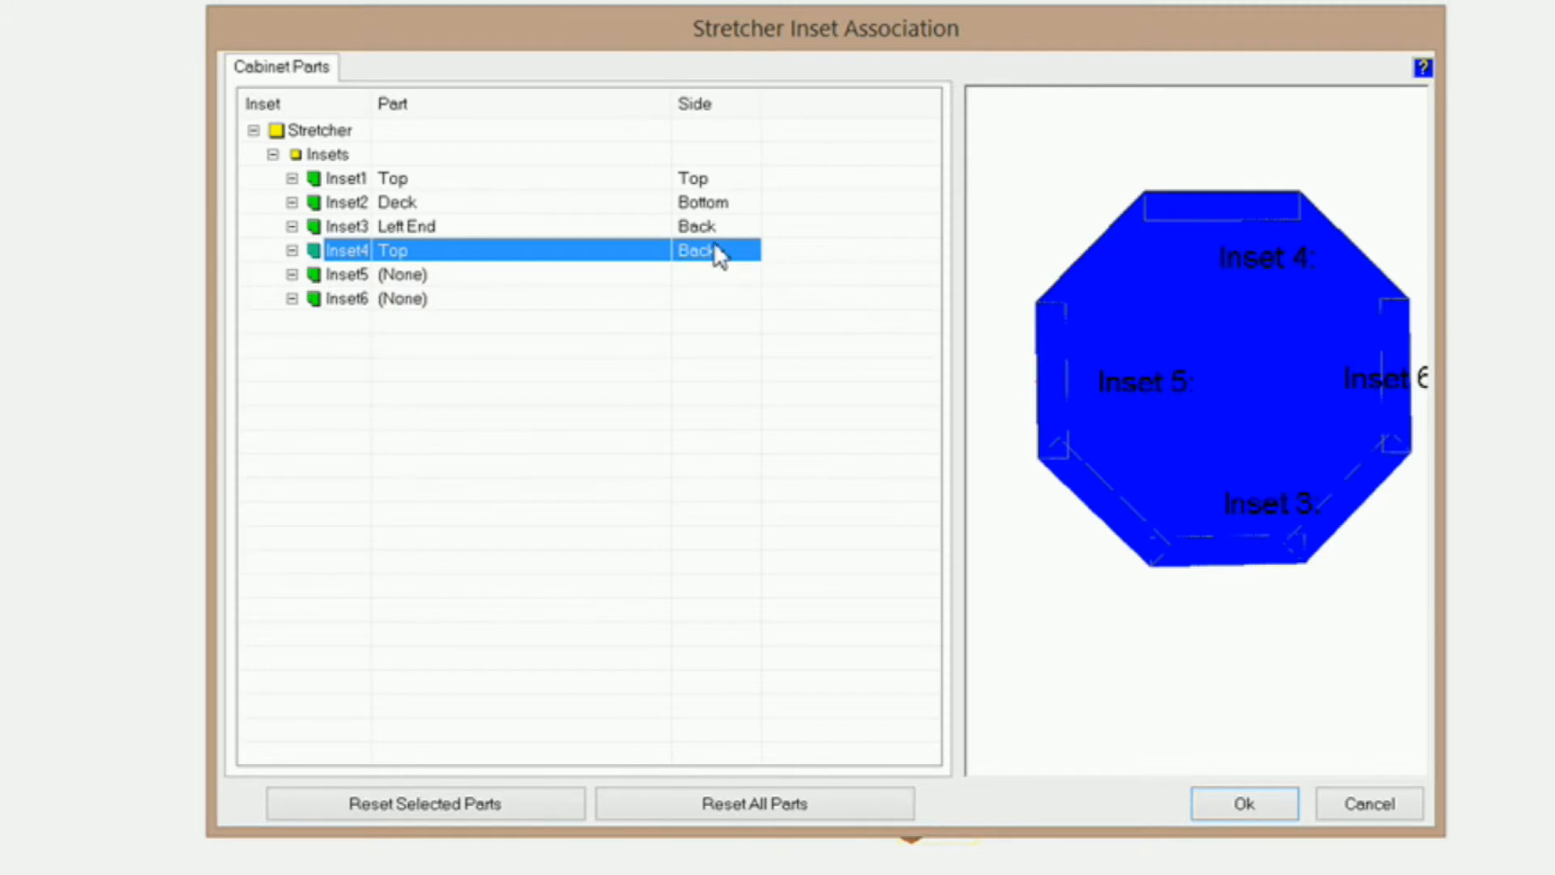
Step: Associate Inset5 with the Left End's Left side and apply the stretcher inset associations
{"action": "left_click", "coordinate": [575, 277]}
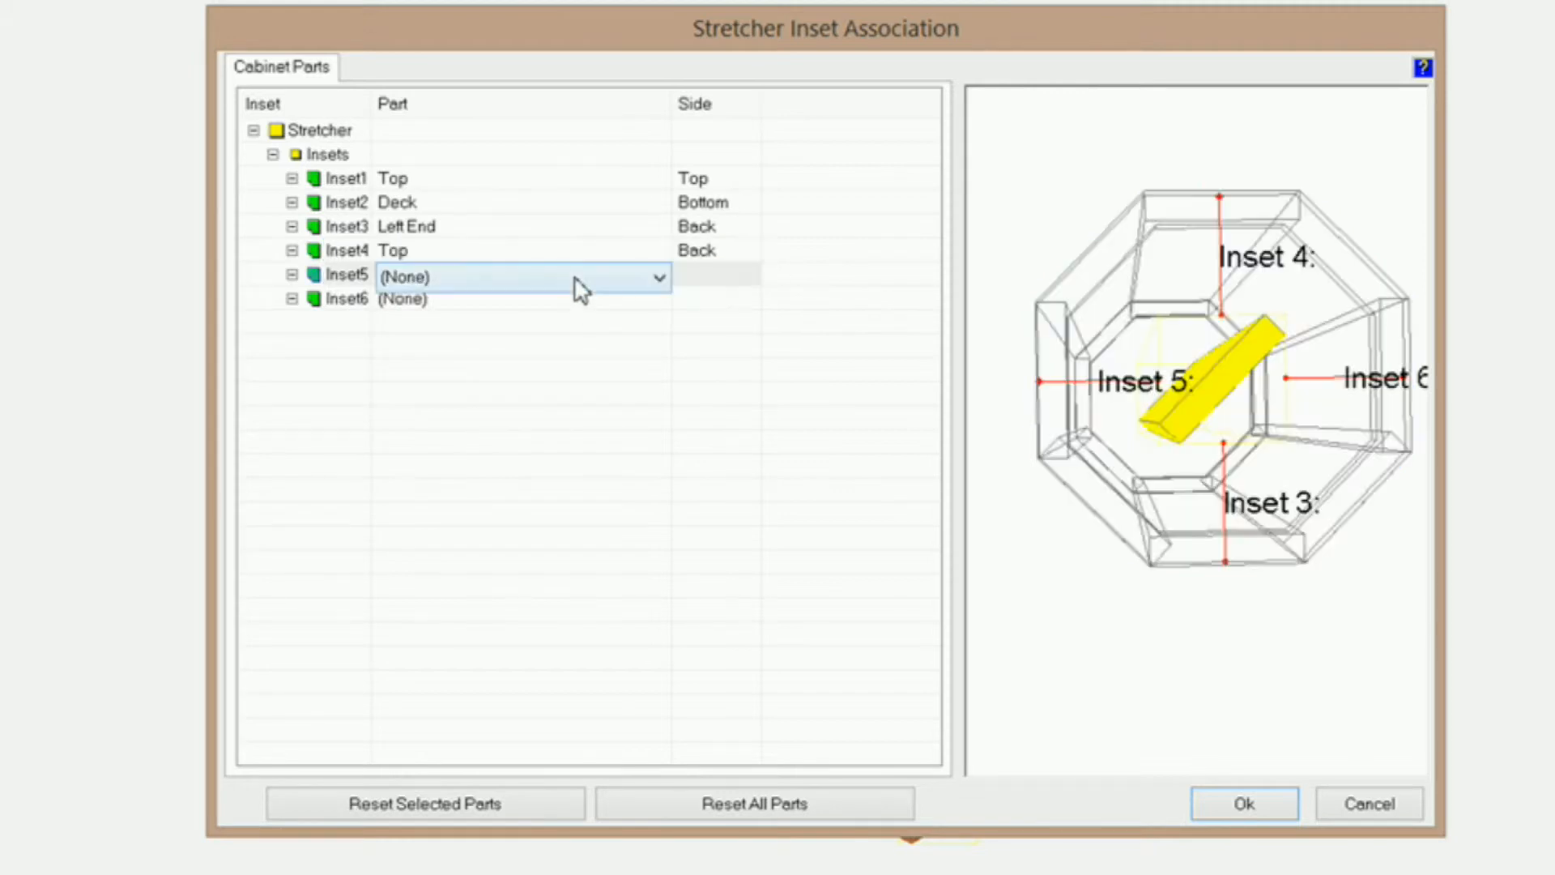
{"action": "left_click", "coordinate": [657, 278]}
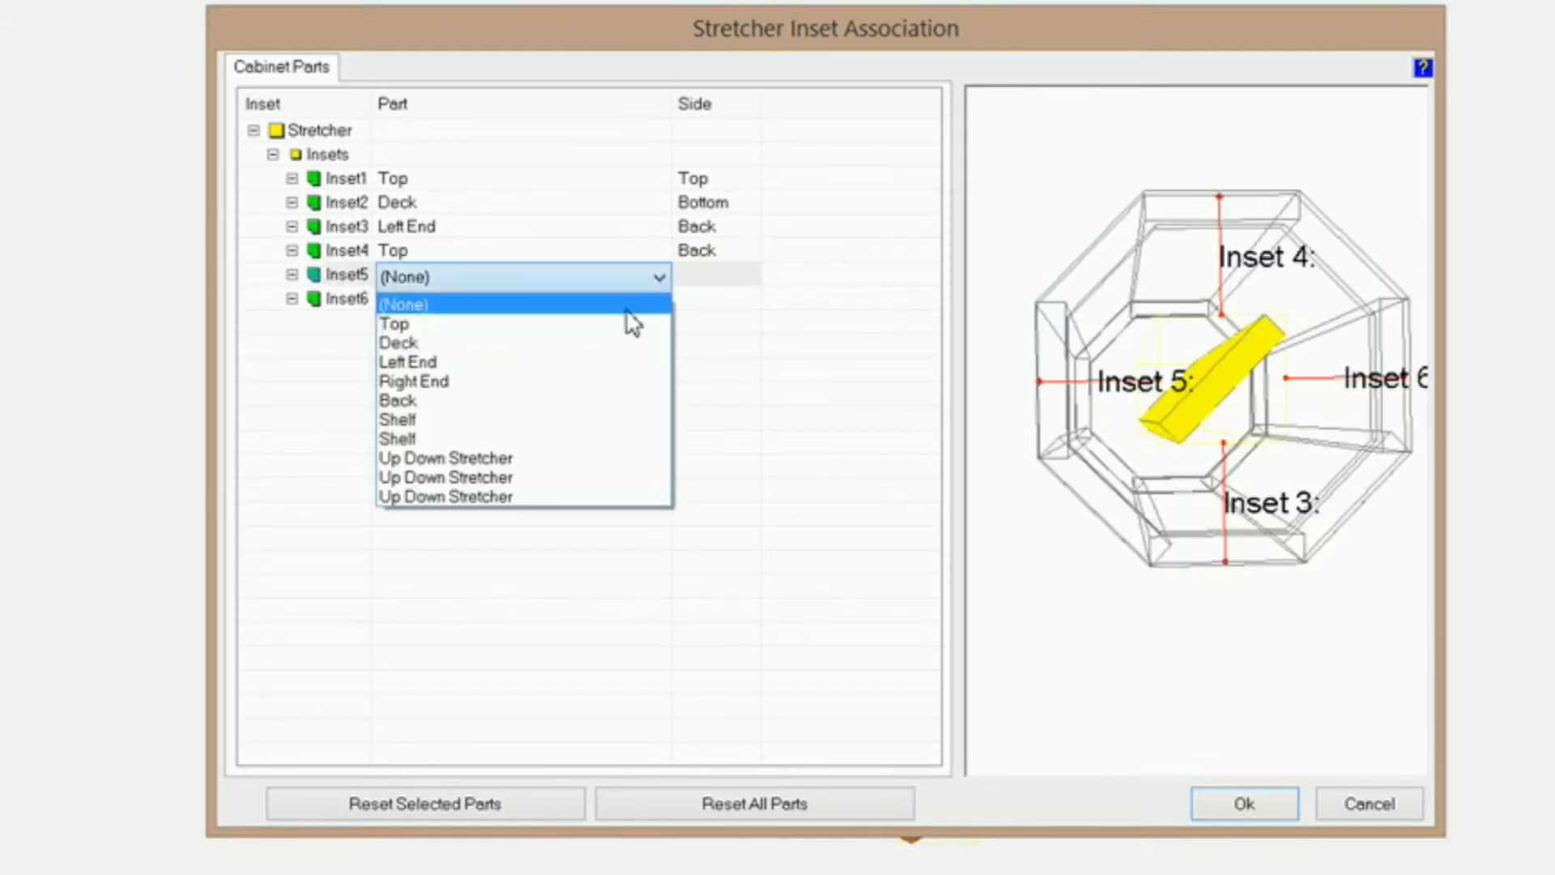
{"action": "left_click", "coordinate": [597, 361]}
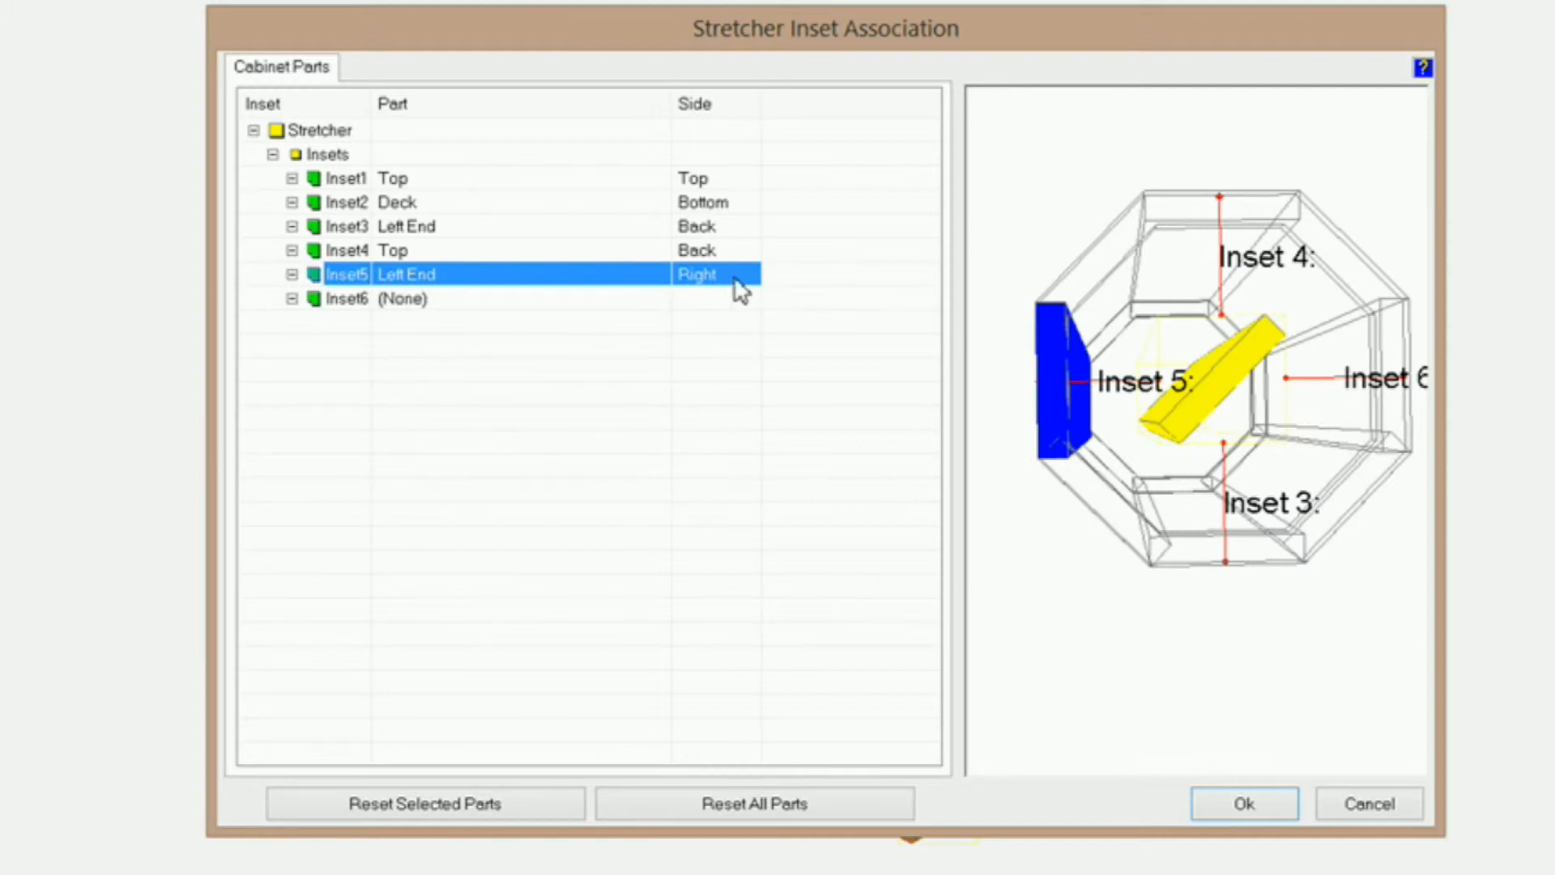
{"action": "left_click", "coordinate": [735, 278]}
{"action": "left_click", "coordinate": [749, 277]}
{"action": "left_click", "coordinate": [698, 304]}
{"action": "left_click", "coordinate": [1263, 782]}
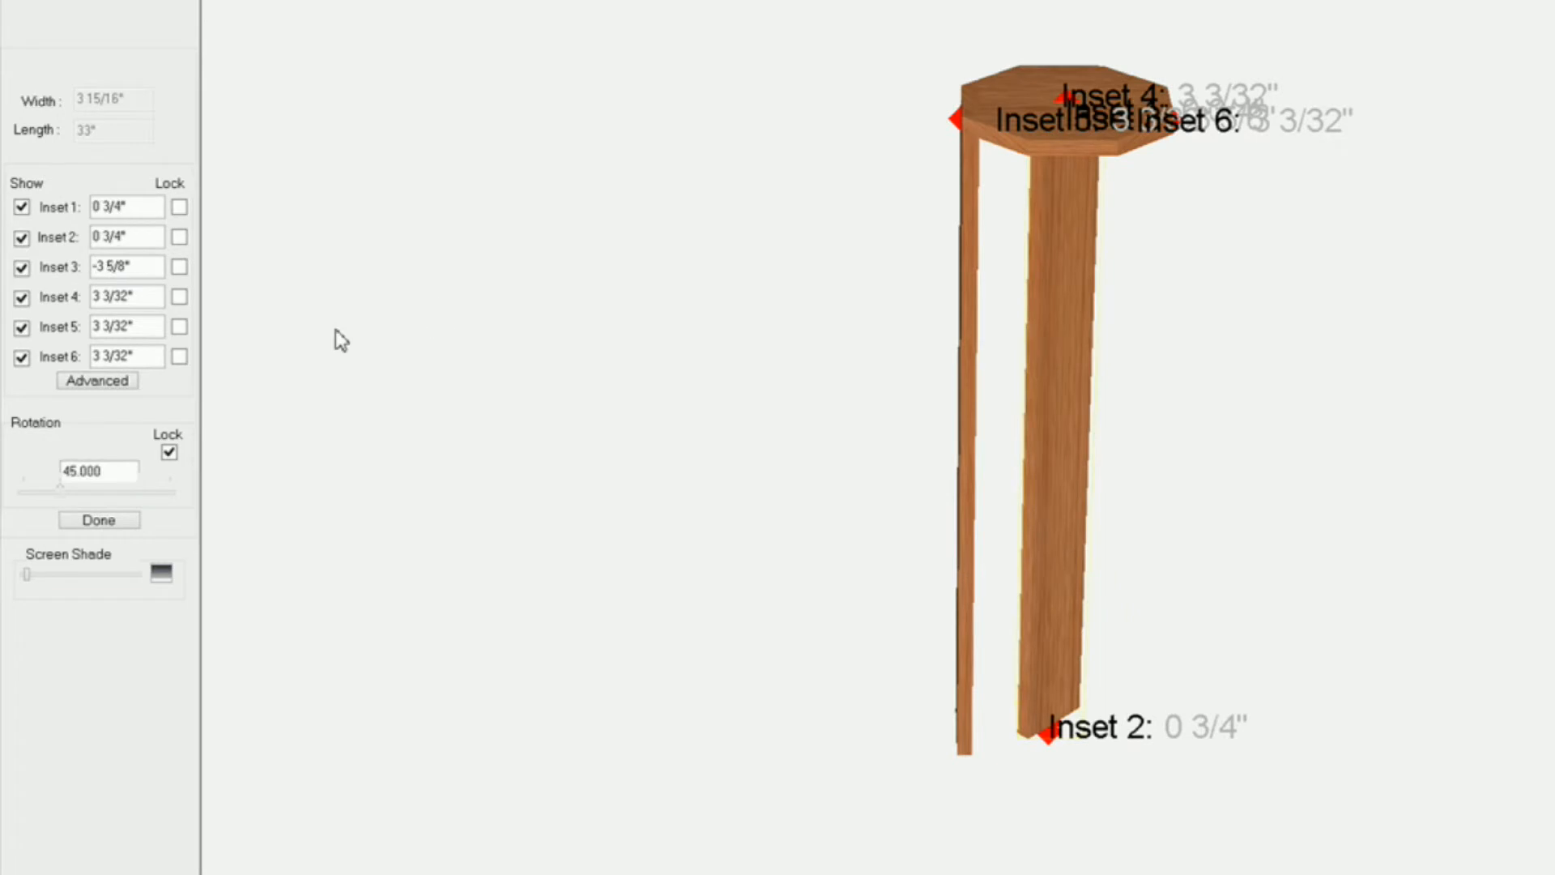
Step: Set Inset 1 and Inset 2 of the stretcher to 0 and lock both
{"action": "triple_click", "coordinate": [154, 209]}
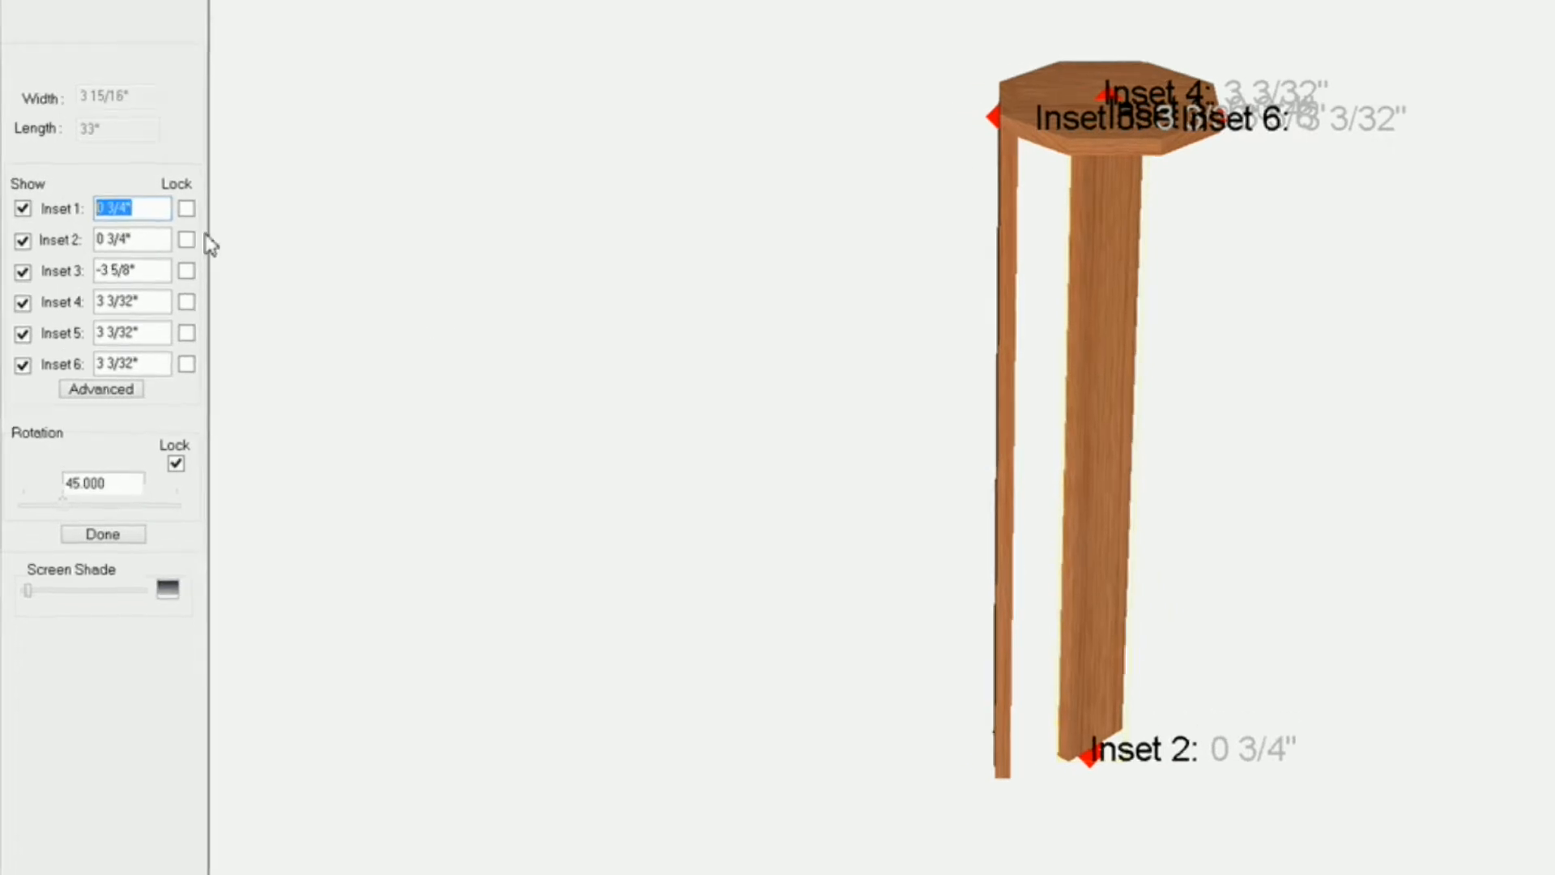
{"action": "type", "text": "0"}
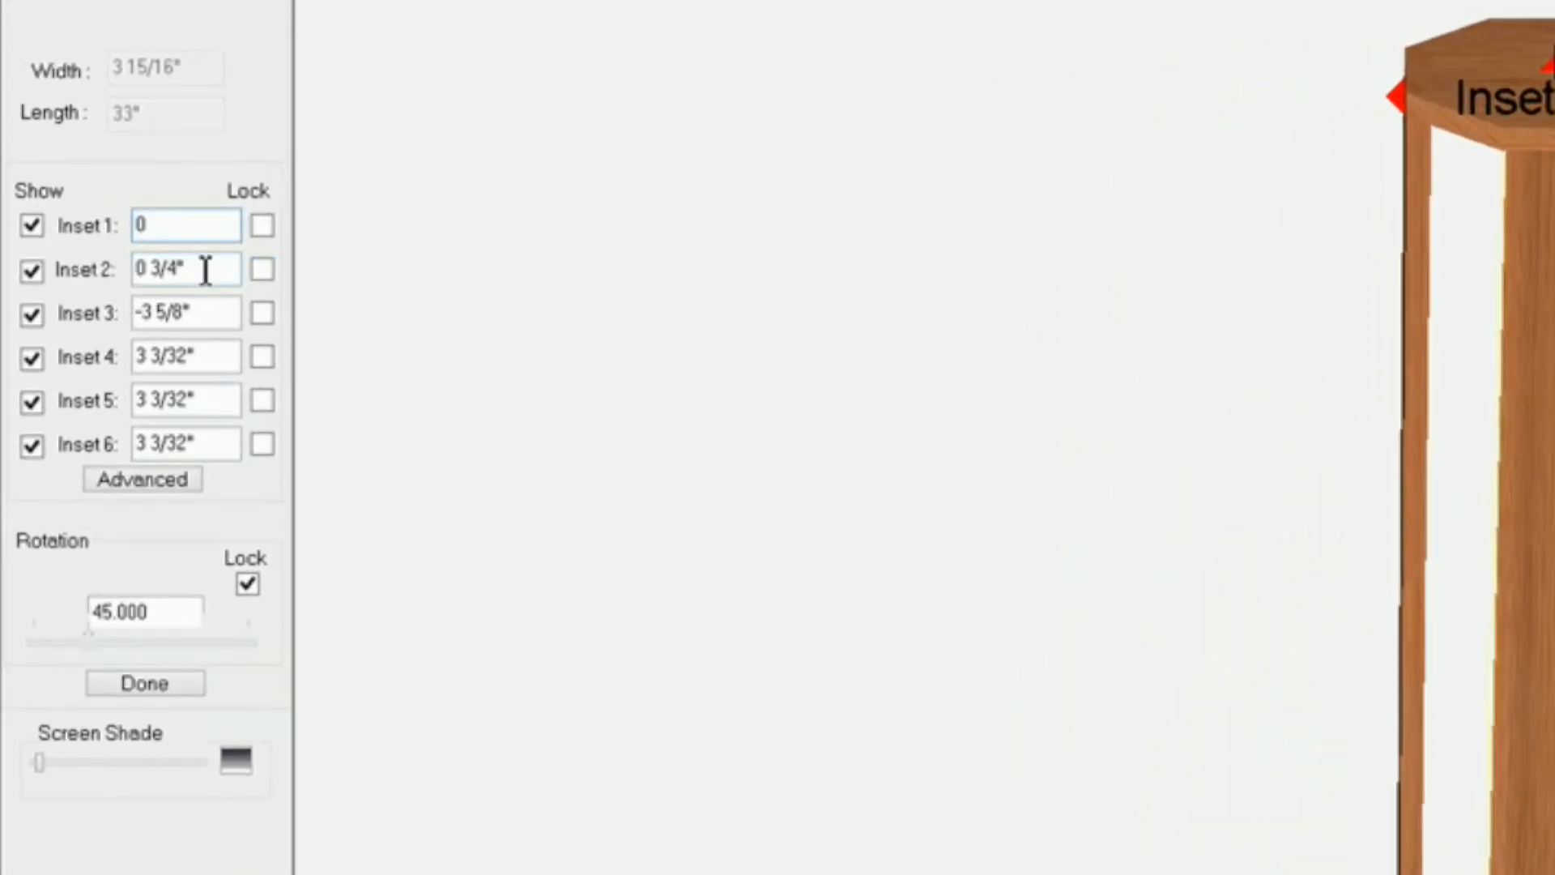
{"action": "triple_click", "coordinate": [206, 271]}
{"action": "type", "text": "0"}
{"action": "left_click", "coordinate": [259, 232]}
{"action": "triple_click", "coordinate": [215, 267]}
{"action": "type", "text": "0"}
{"action": "left_click", "coordinate": [262, 268]}
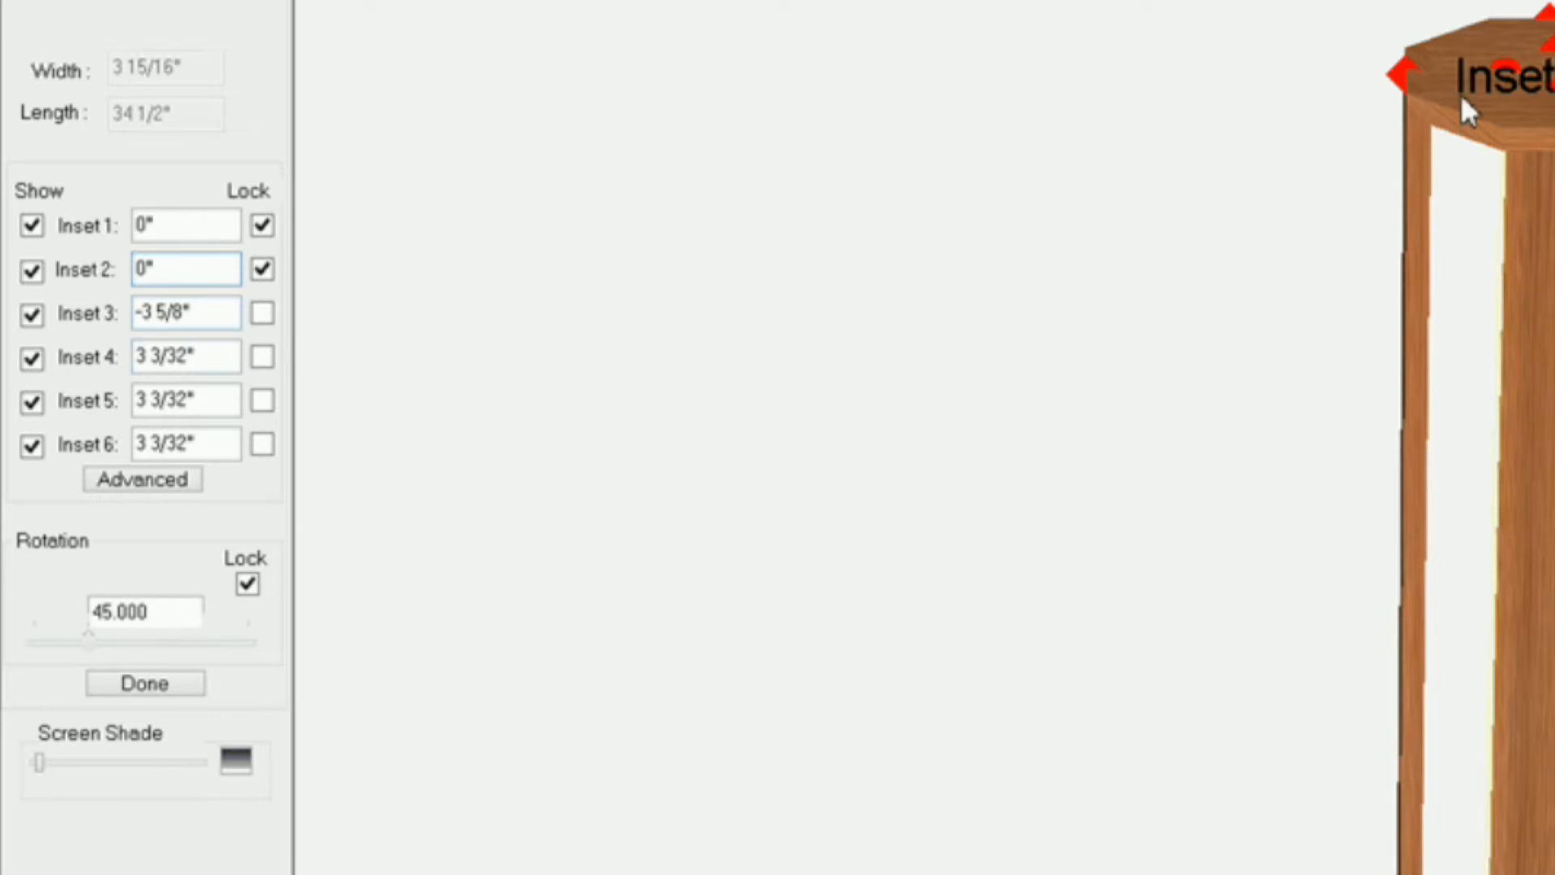
Step: Paste the copied offset 0.530330 into Inset 3 as a negative value and lock it
{"action": "left_click_drag", "start_coordinate": [193, 312], "coordinate": [138, 314]}
{"action": "right_click", "coordinate": [165, 311]}
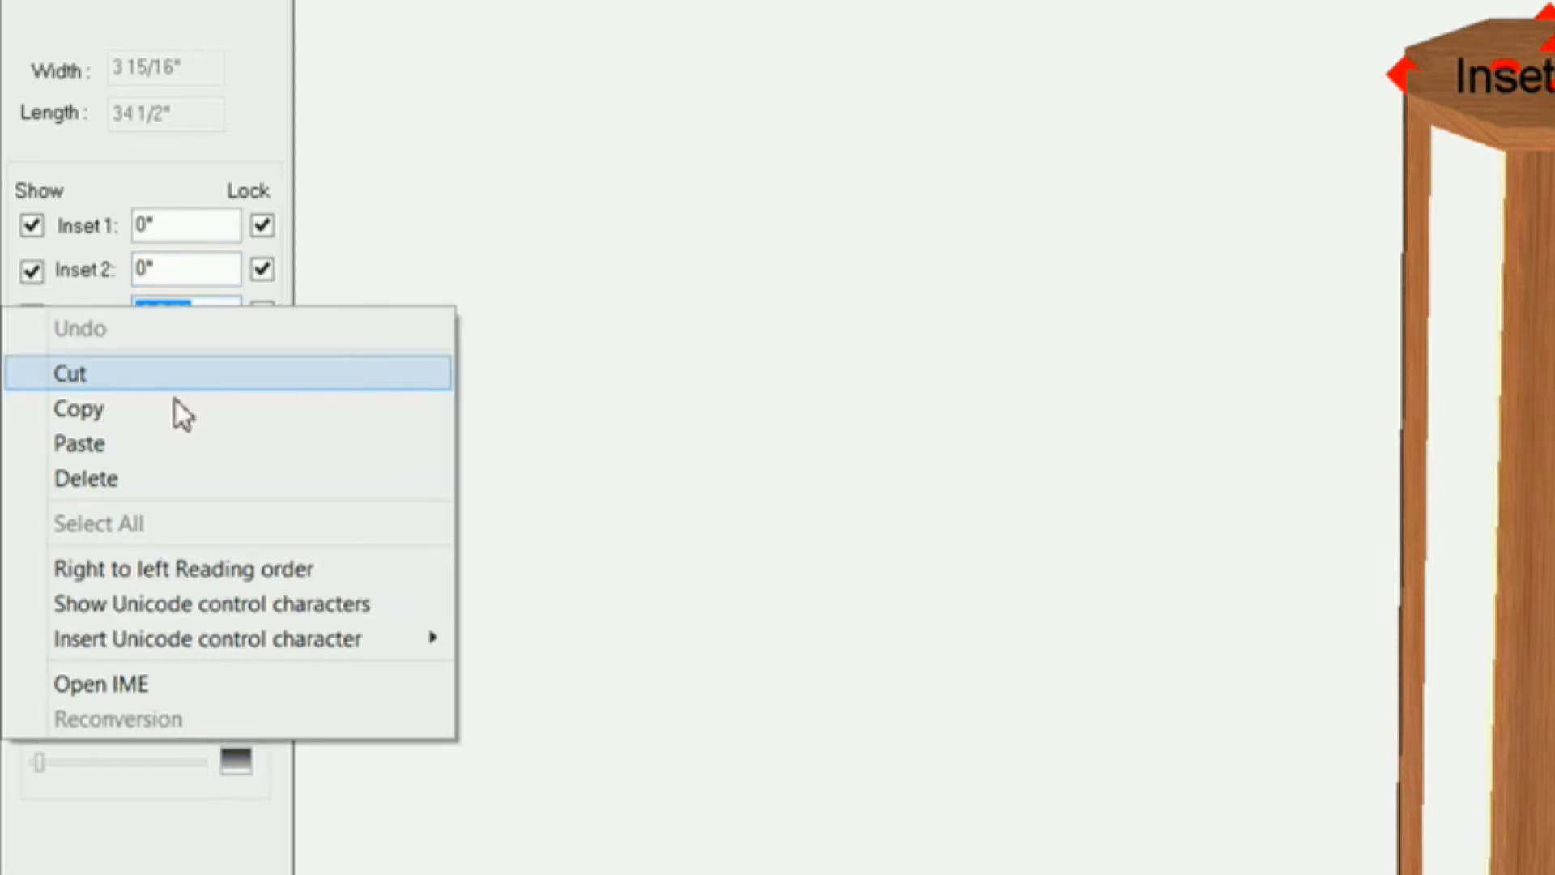
{"action": "left_click", "coordinate": [79, 444]}
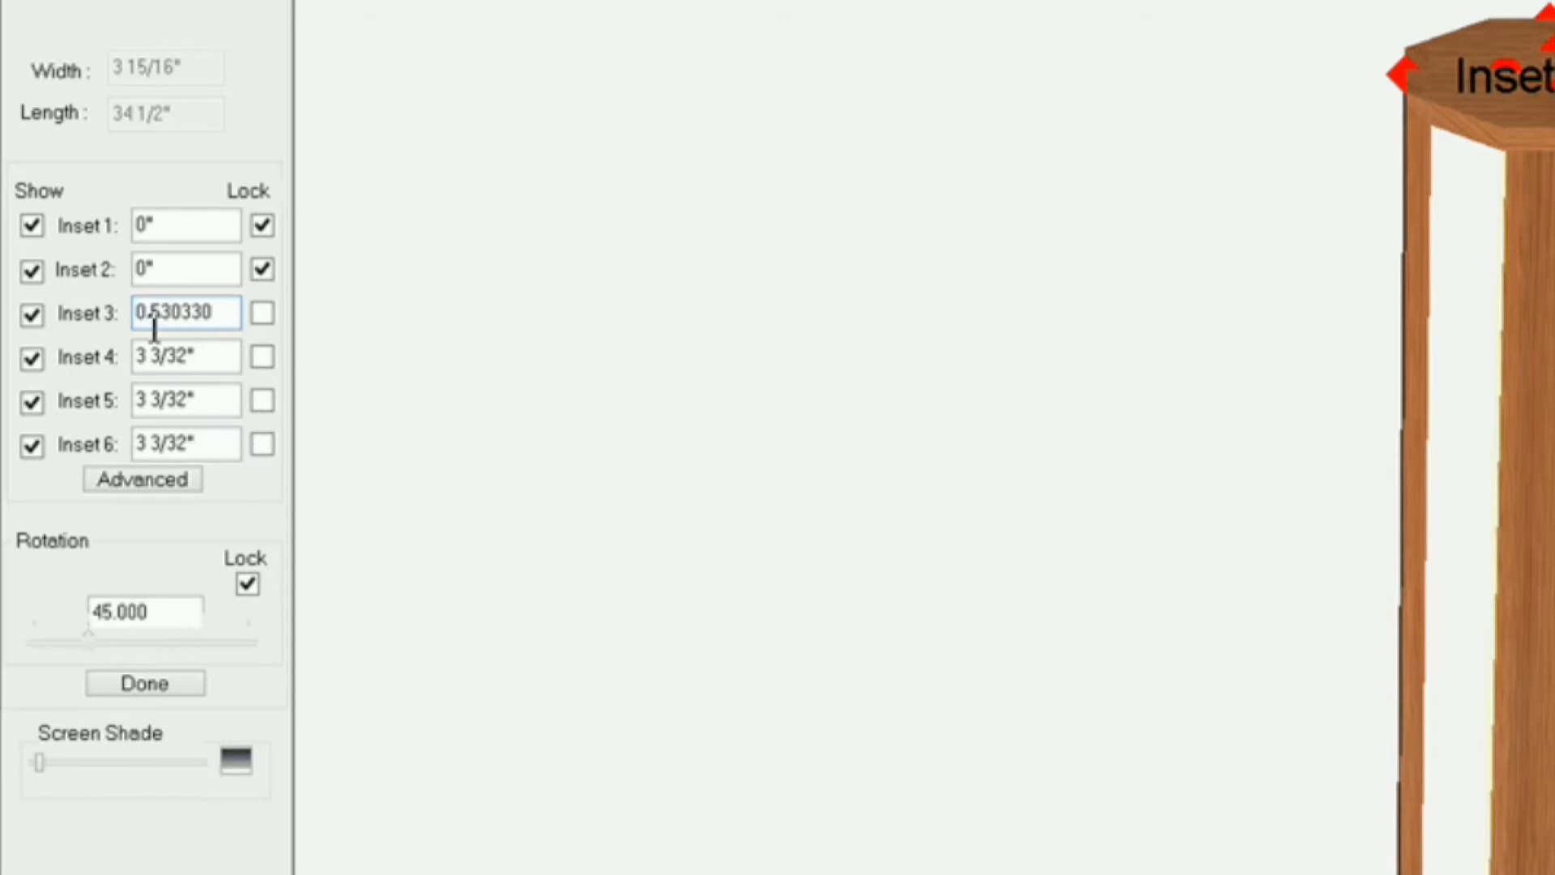
{"action": "type", "text": "-"}
{"action": "left_click", "coordinate": [261, 315]}
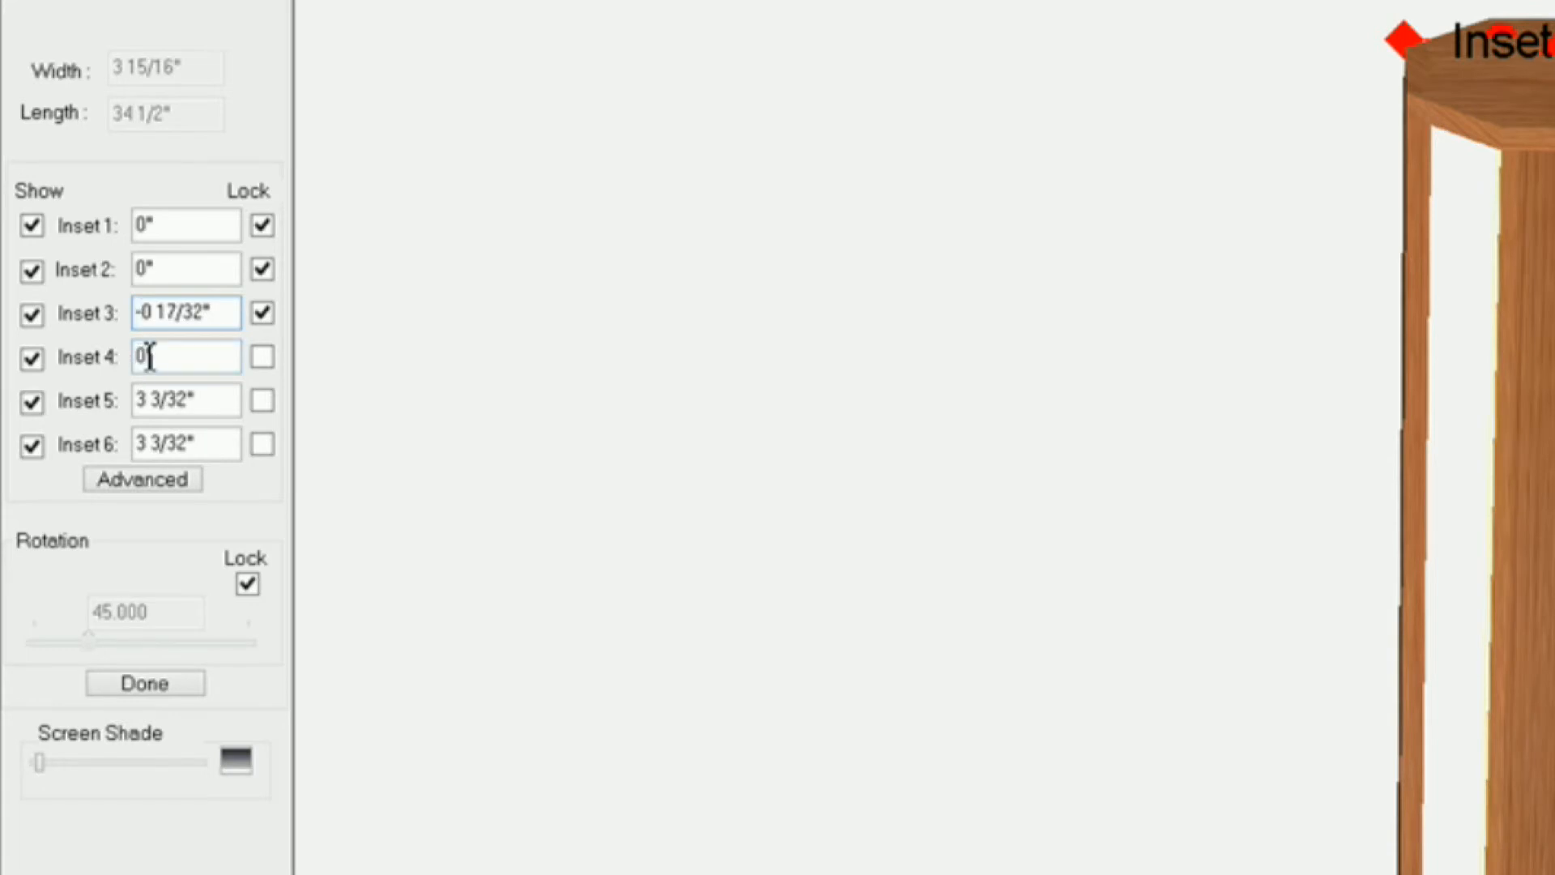
Step: Set Inset 4 and Inset 5 to 0, lock both, and finish the stretcher adjustment
{"action": "left_click", "coordinate": [262, 357]}
{"action": "left_click_drag", "start_coordinate": [212, 400], "coordinate": [73, 397]}
{"action": "type", "text": "0"}
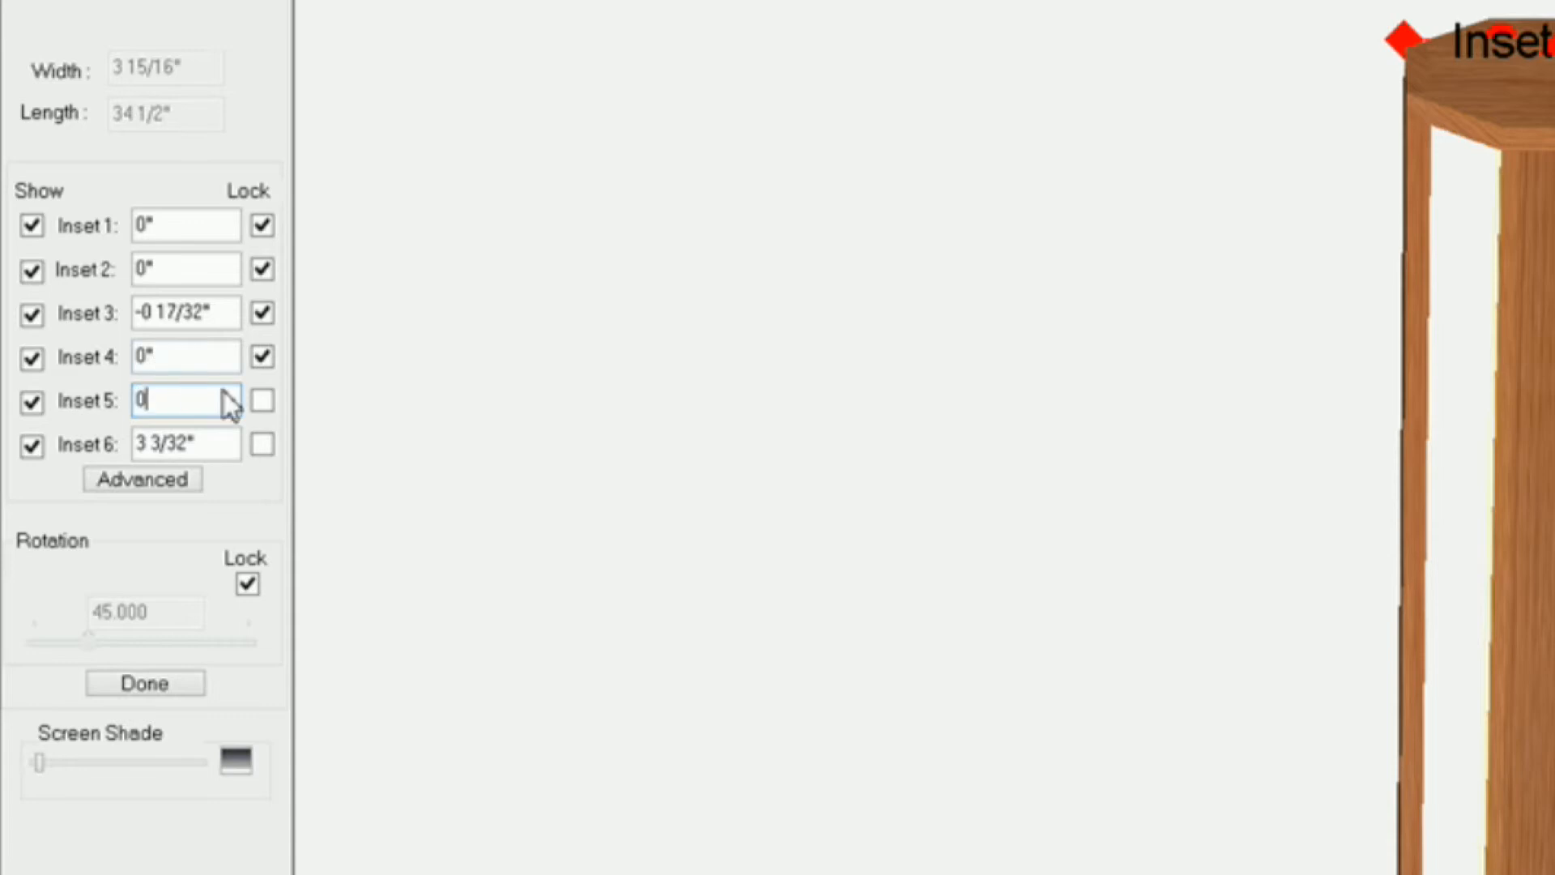
{"action": "left_click", "coordinate": [267, 401]}
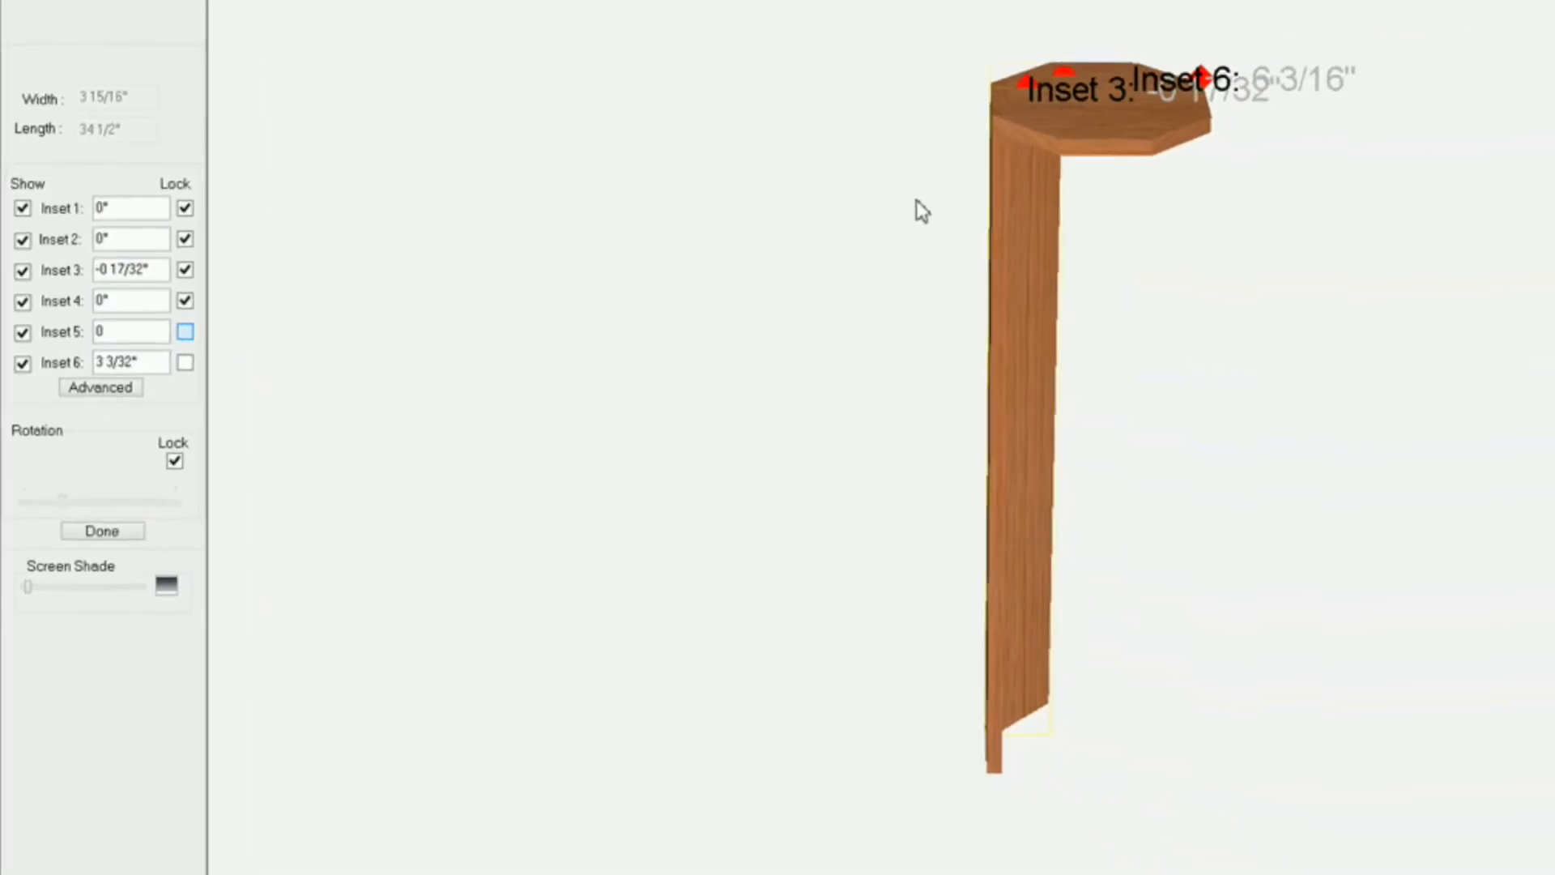
{"action": "middle_click_drag", "start_coordinate": [959, 238], "coordinate": [954, 416]}
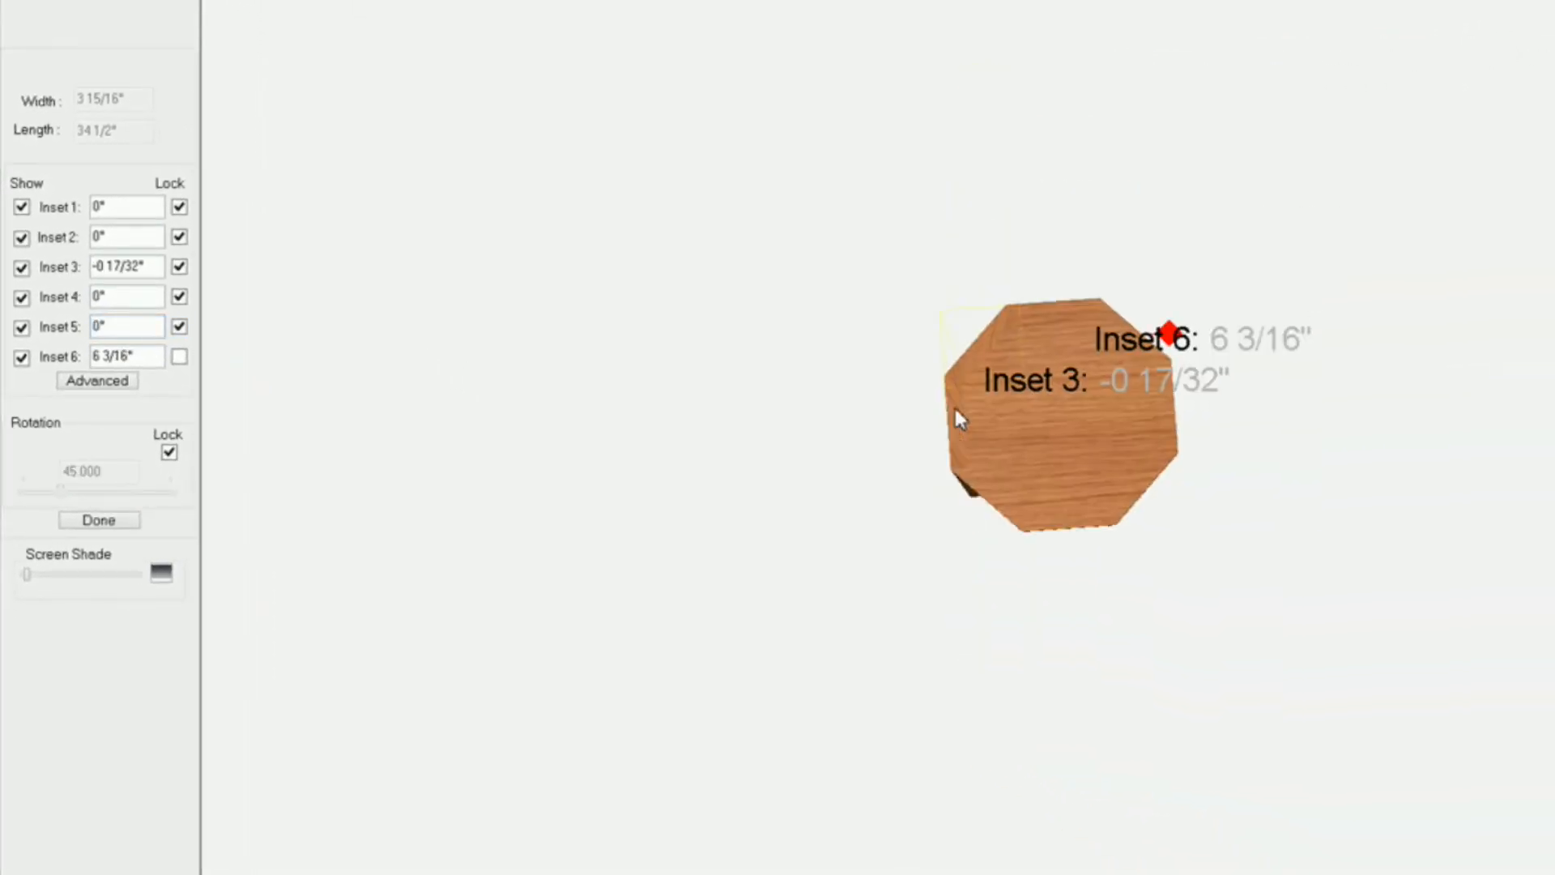
{"action": "left_click", "coordinate": [100, 519]}
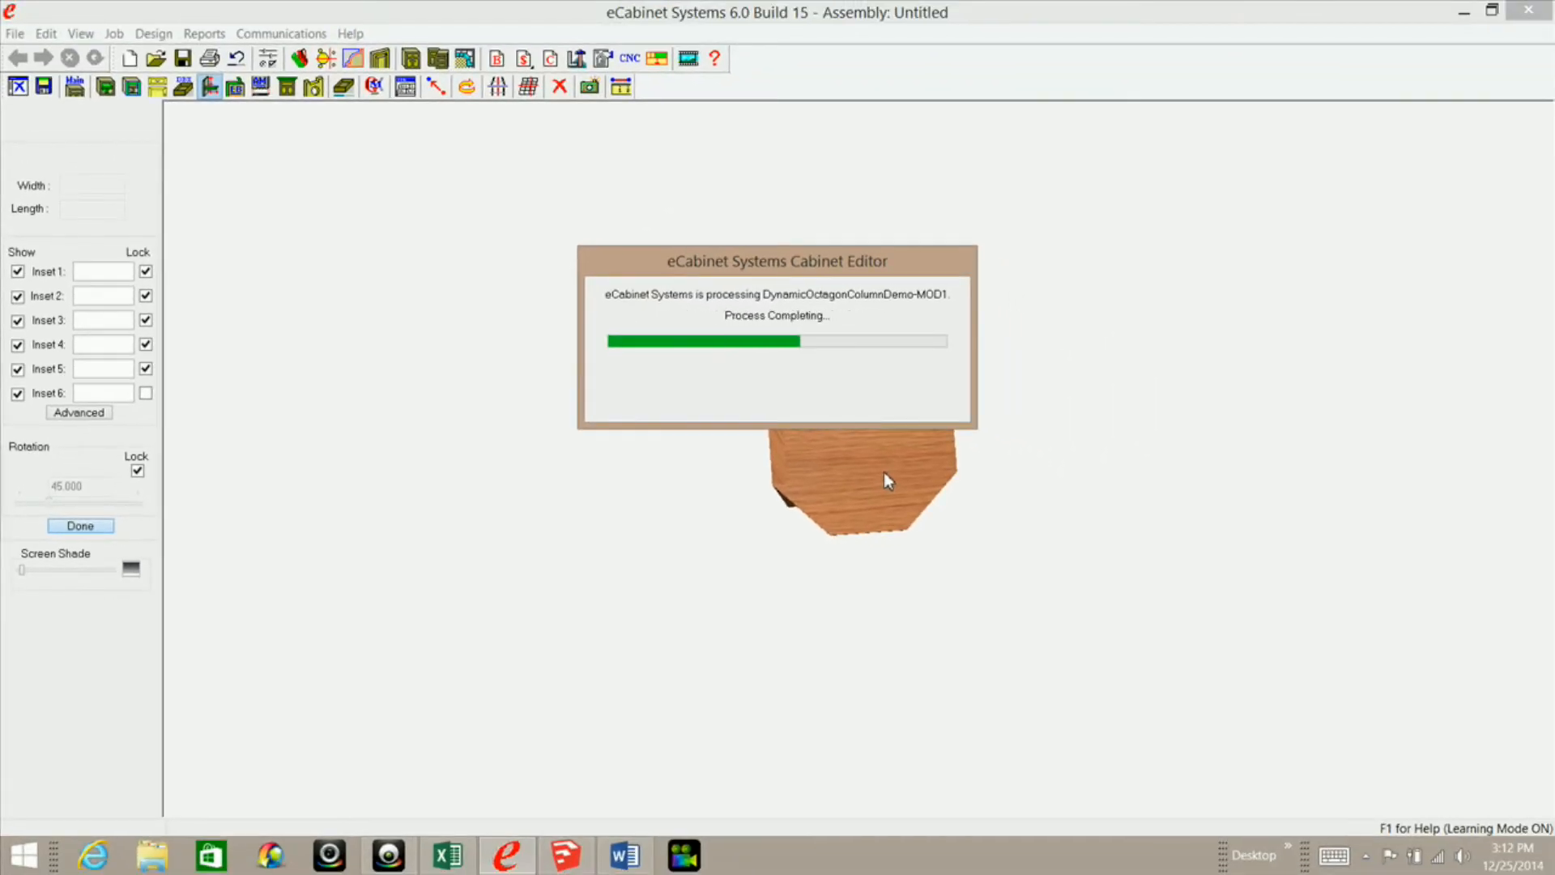
{"action": "middle_click_drag", "start_coordinate": [915, 404], "coordinate": [860, 394]}
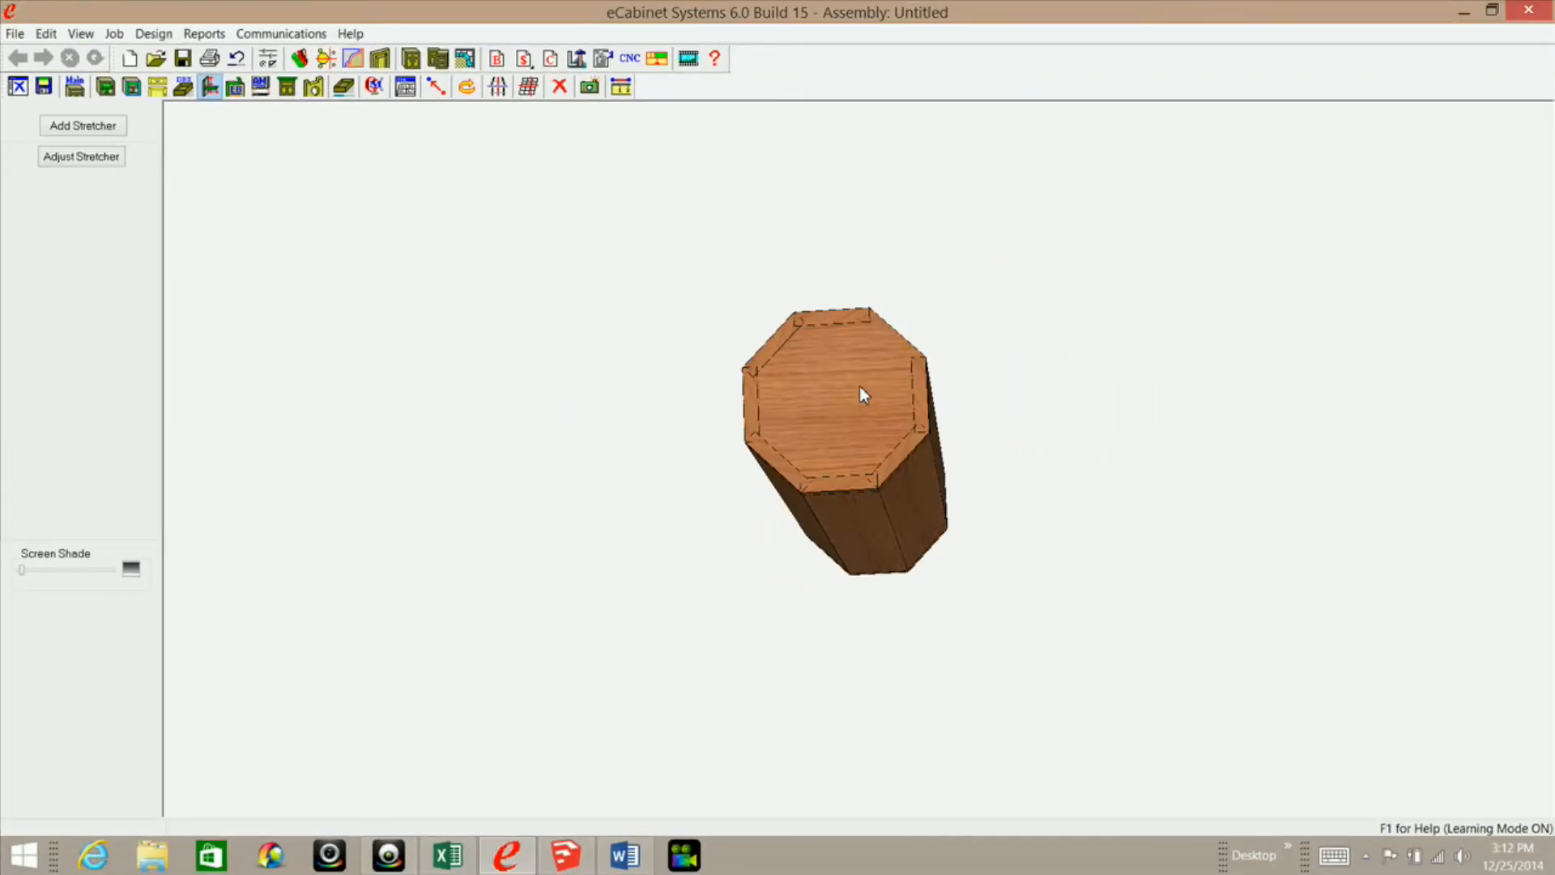
{"action": "middle_click_drag", "start_coordinate": [909, 545], "coordinate": [1028, 781]}
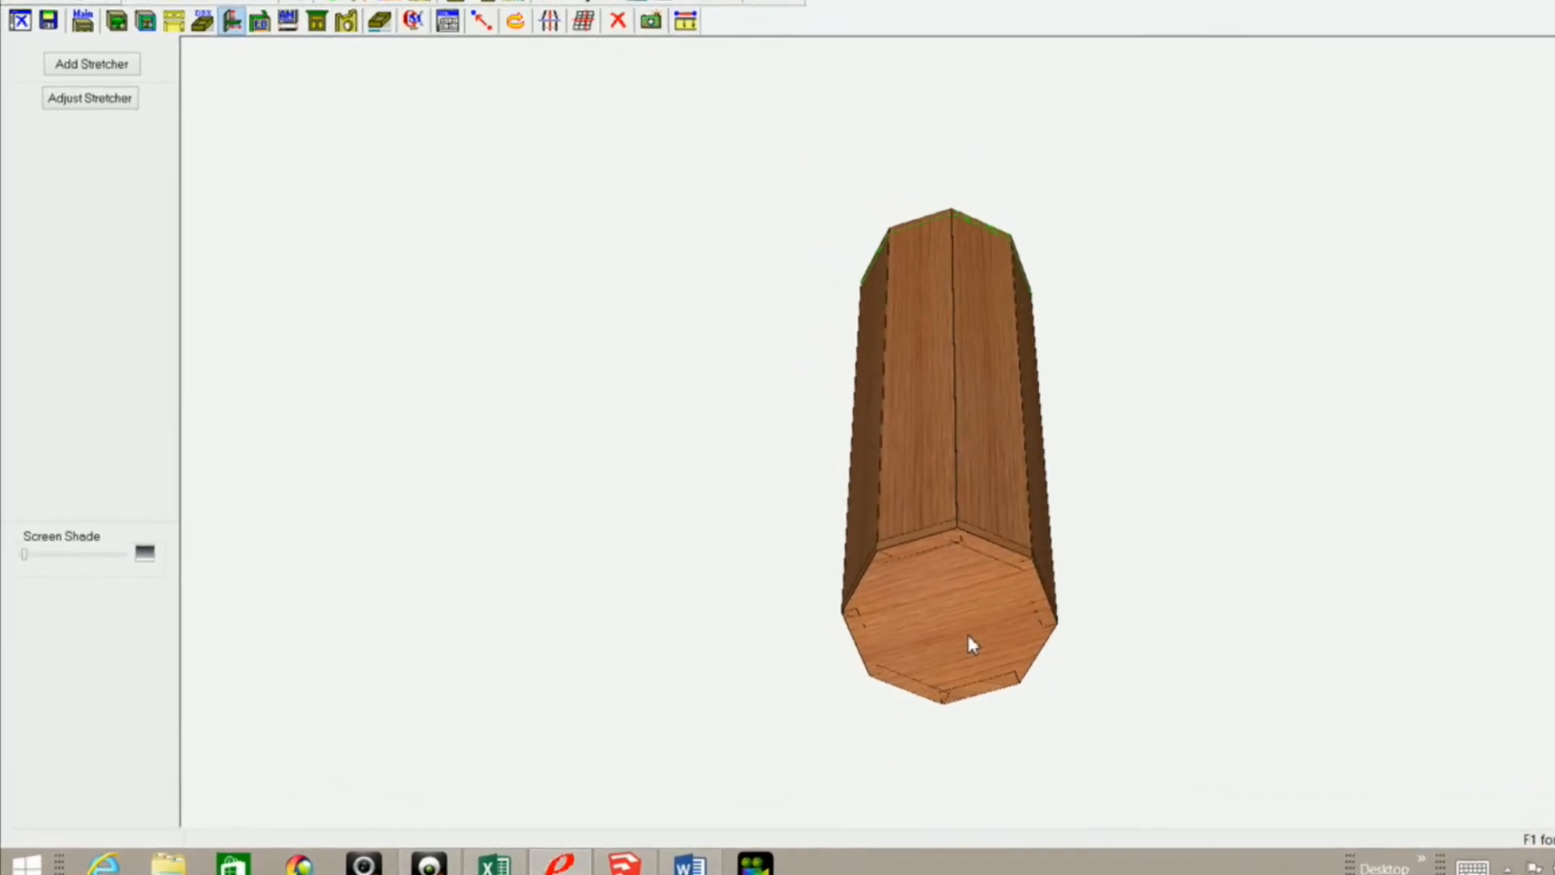
Step: Add a 3 15/16" wide up-down stretcher with front-back orientation, butt construction and 3/4 Generic material
{"action": "middle_click_drag", "start_coordinate": [954, 338], "coordinate": [1031, 843]}
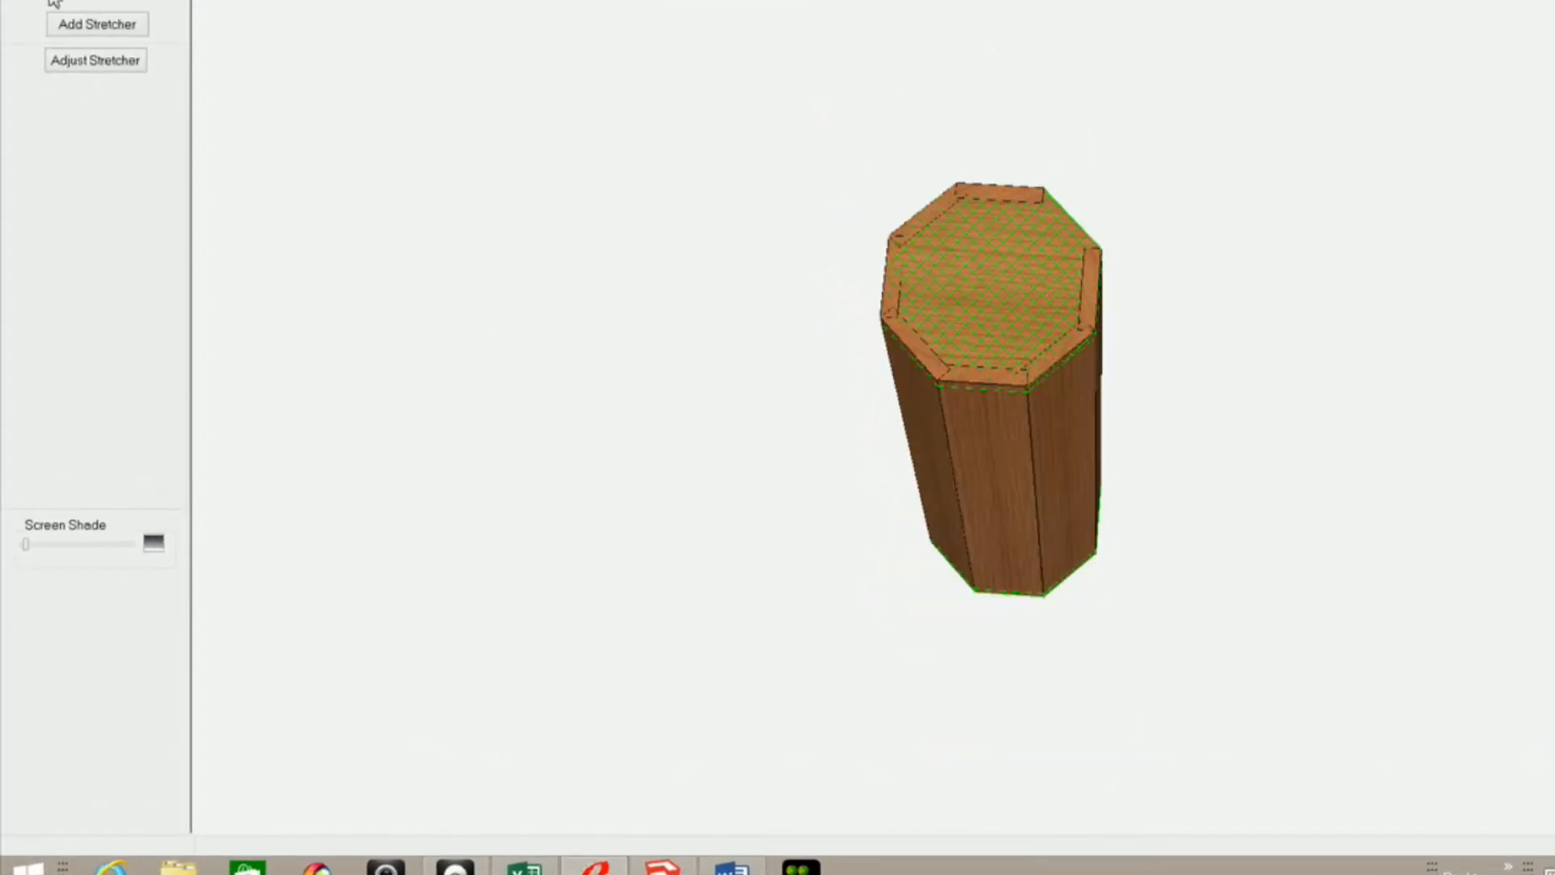
{"action": "left_click", "coordinate": [104, 32]}
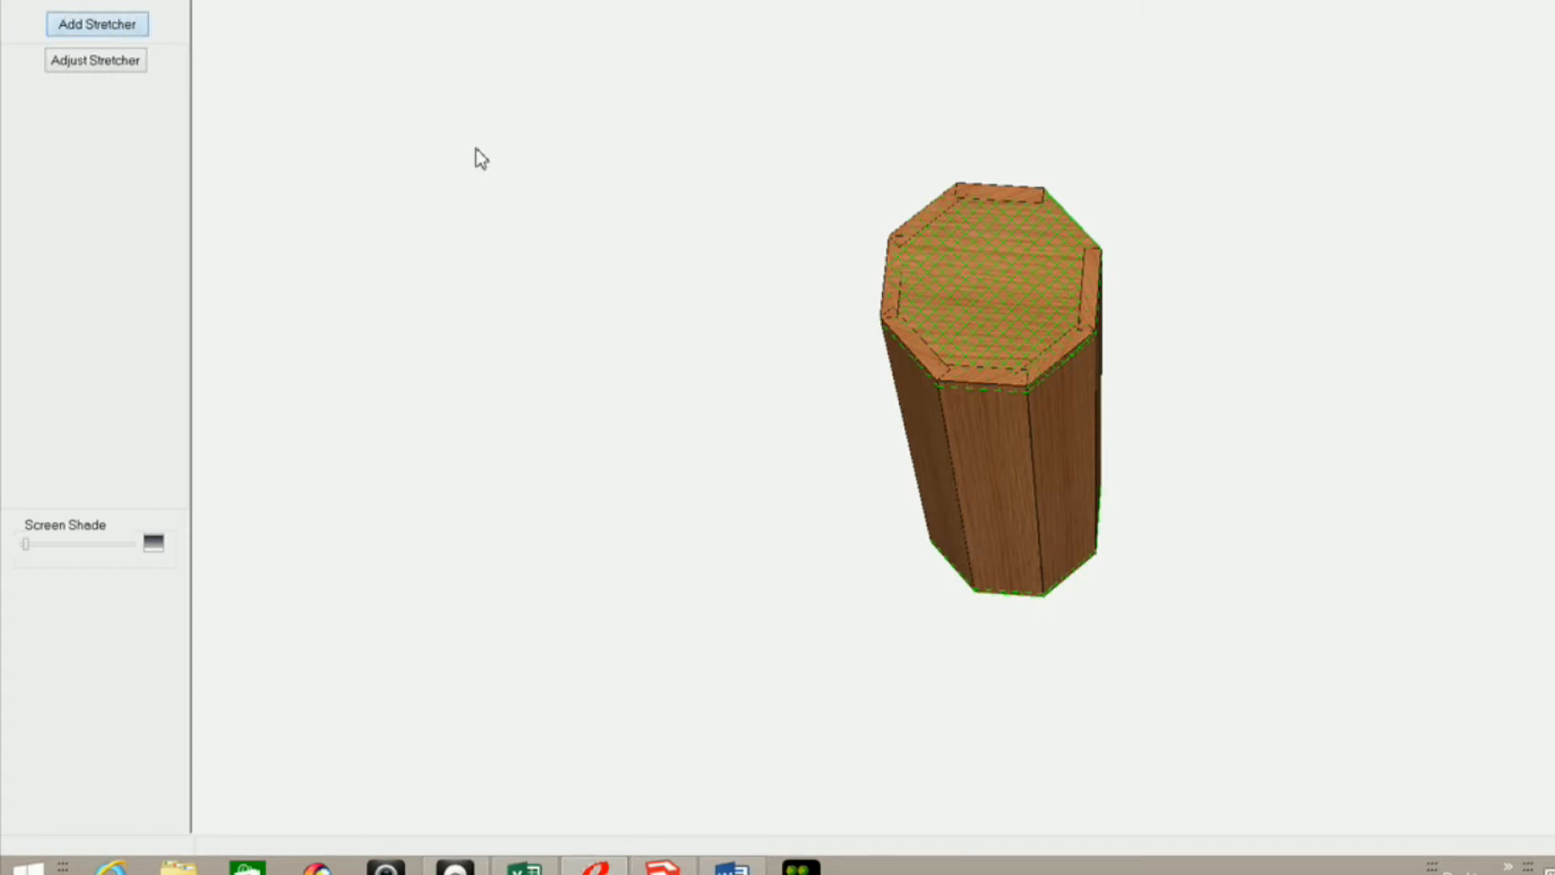
{"action": "left_click", "coordinate": [994, 267]}
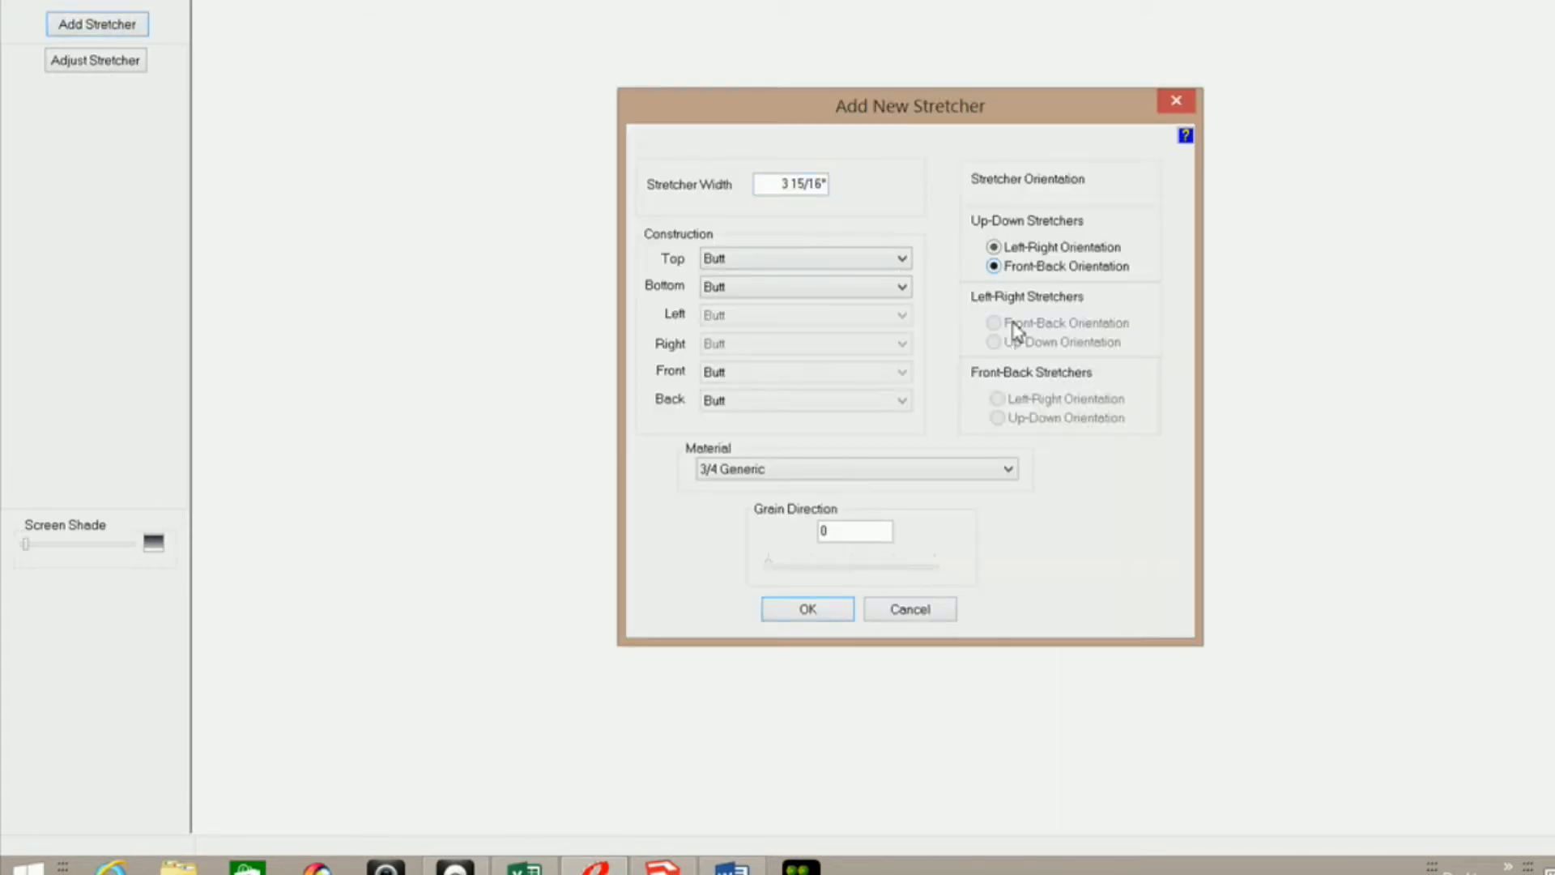
{"action": "left_click", "coordinate": [810, 613]}
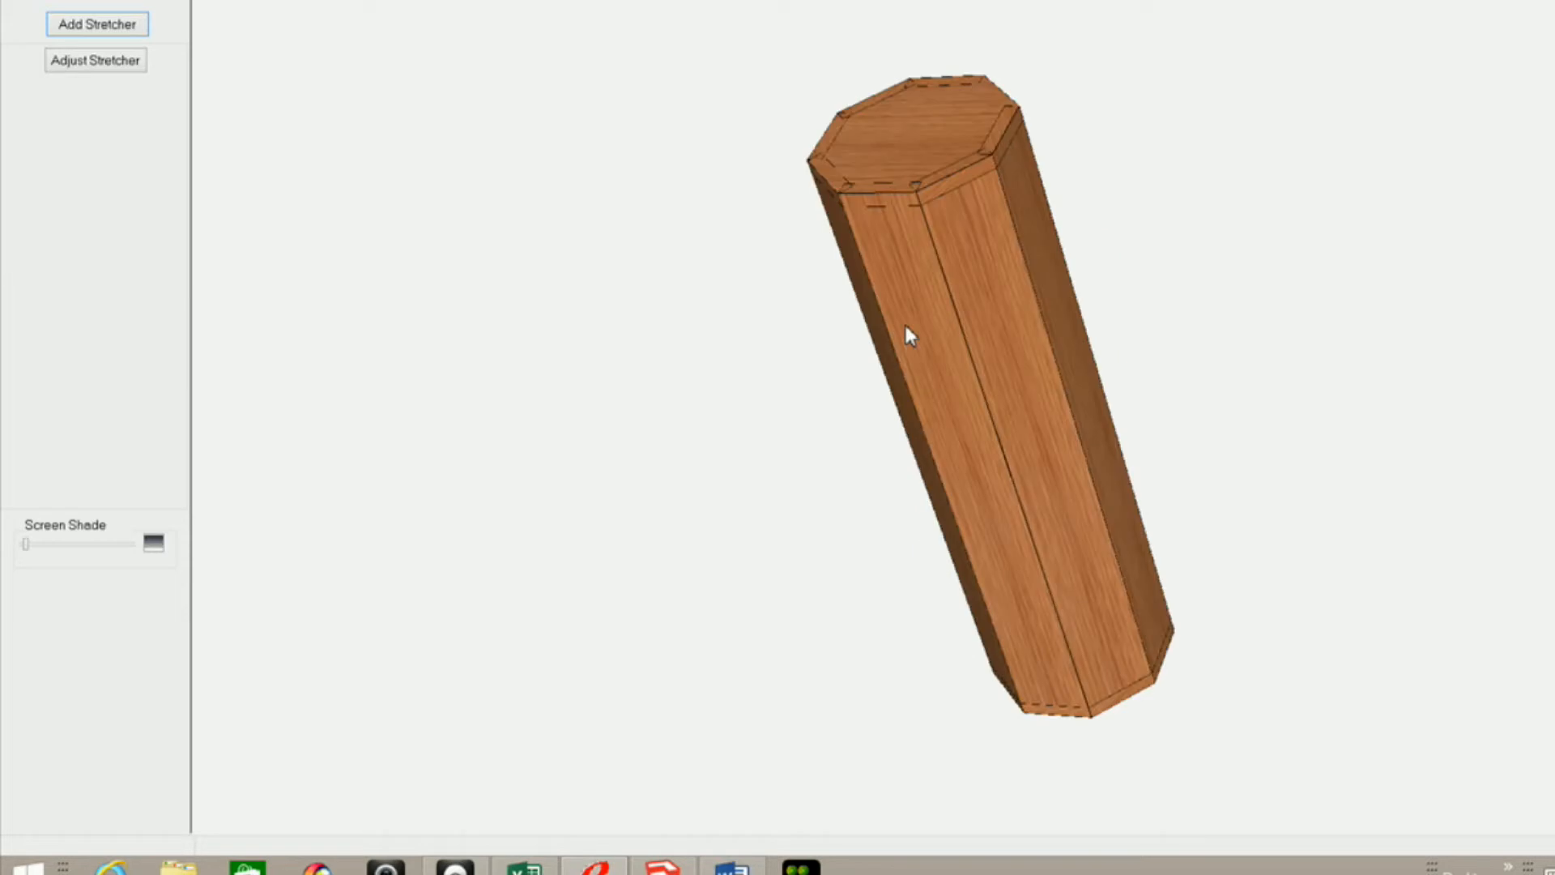
Step: Open the new stretcher for adjustment and set its rotation to 135 degrees
{"action": "left_click", "coordinate": [898, 214]}
{"action": "left_click_drag", "start_coordinate": [735, 290], "coordinate": [1145, 309]}
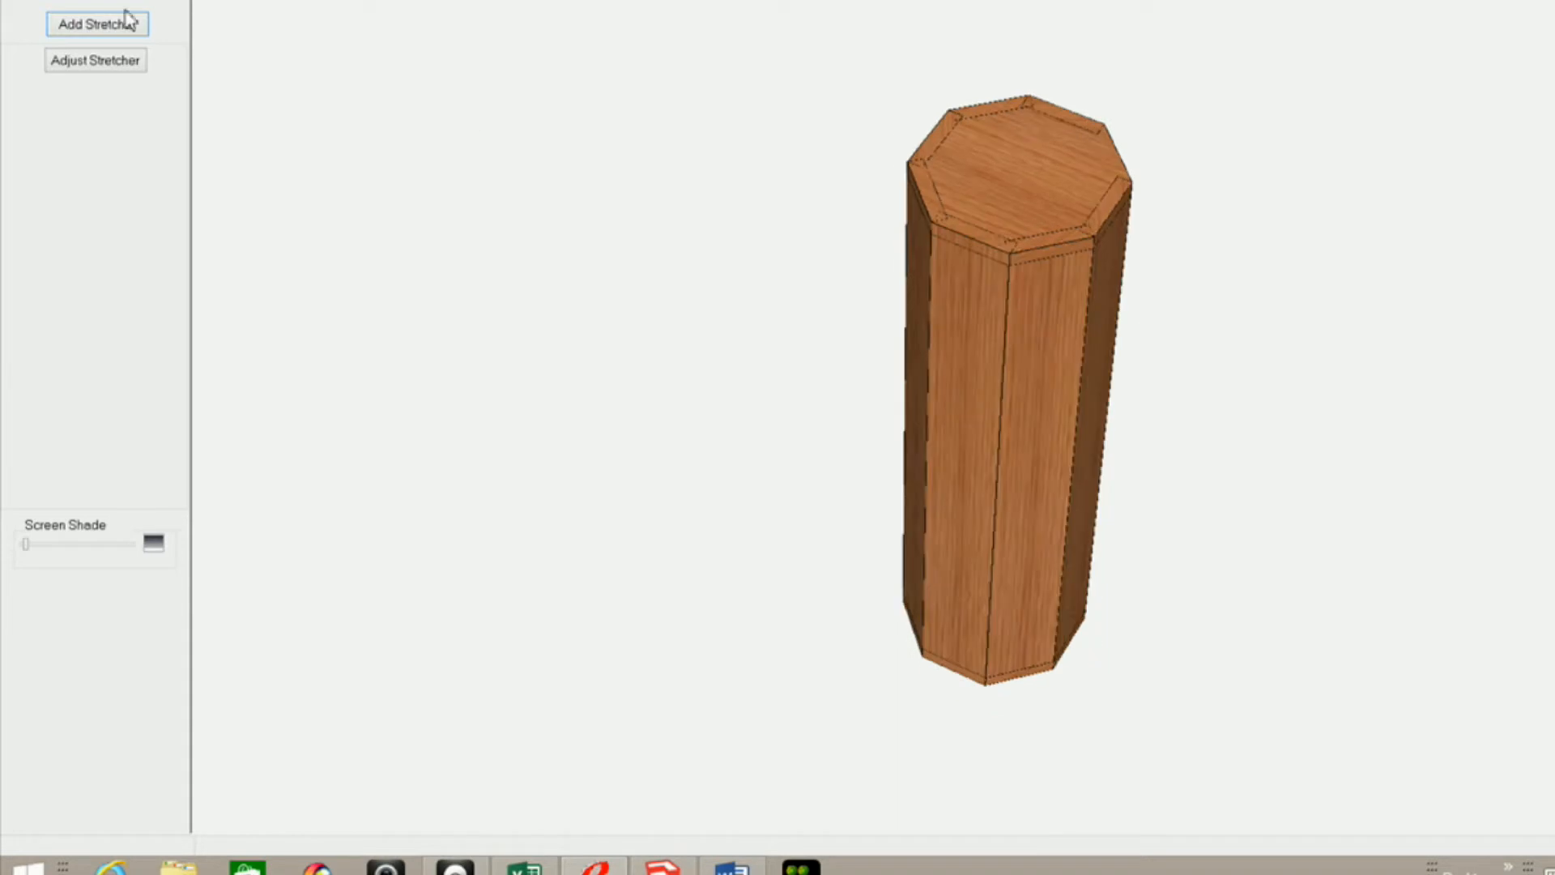
{"action": "left_click", "coordinate": [99, 65]}
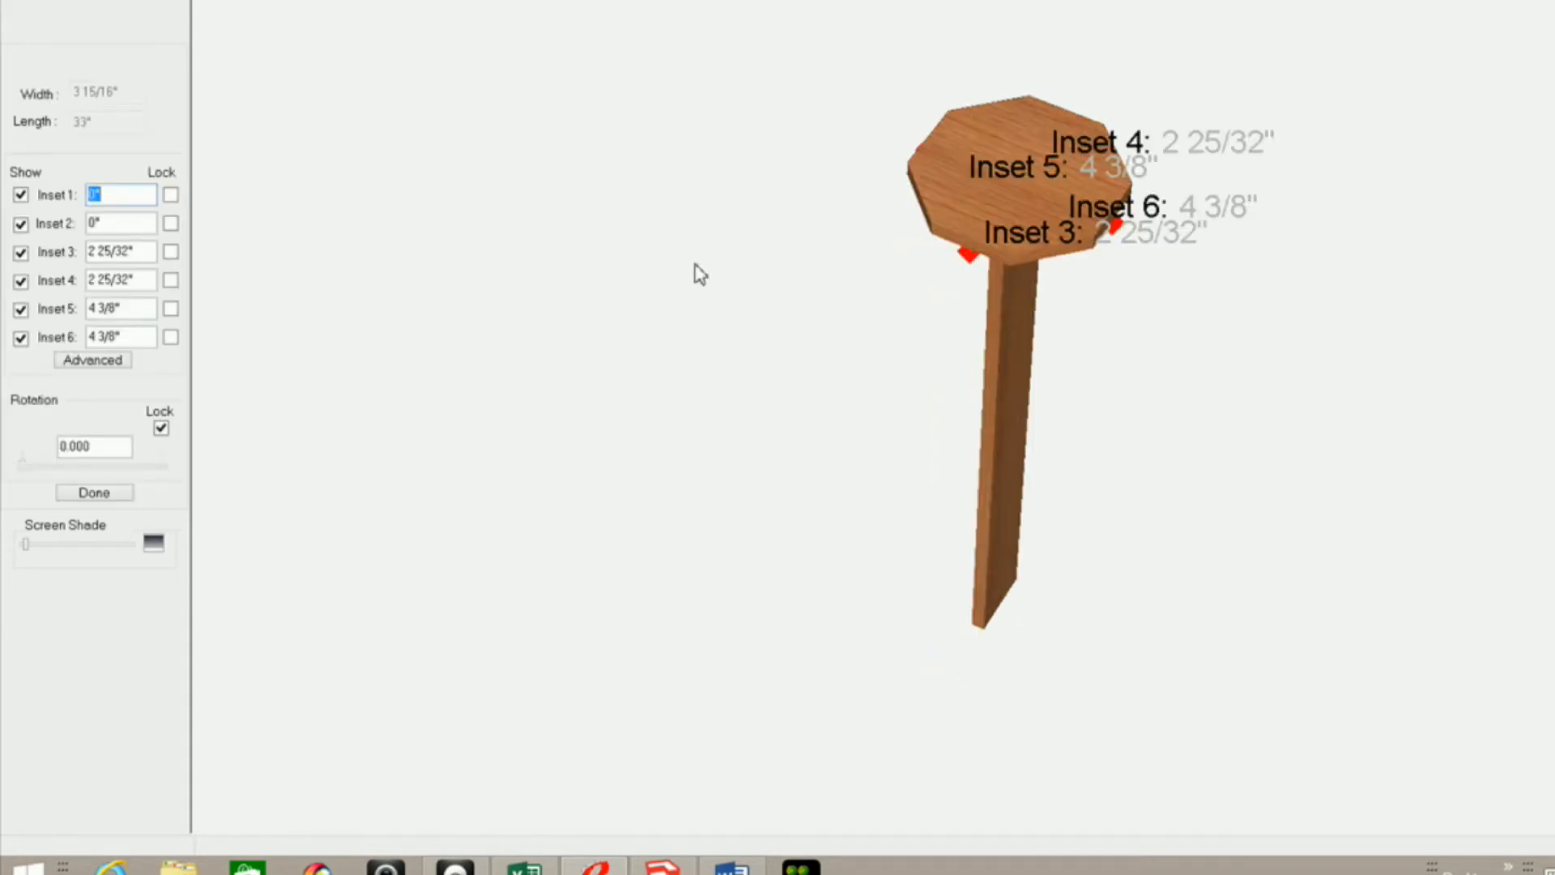
{"action": "left_click_drag", "start_coordinate": [700, 274], "coordinate": [990, 389]}
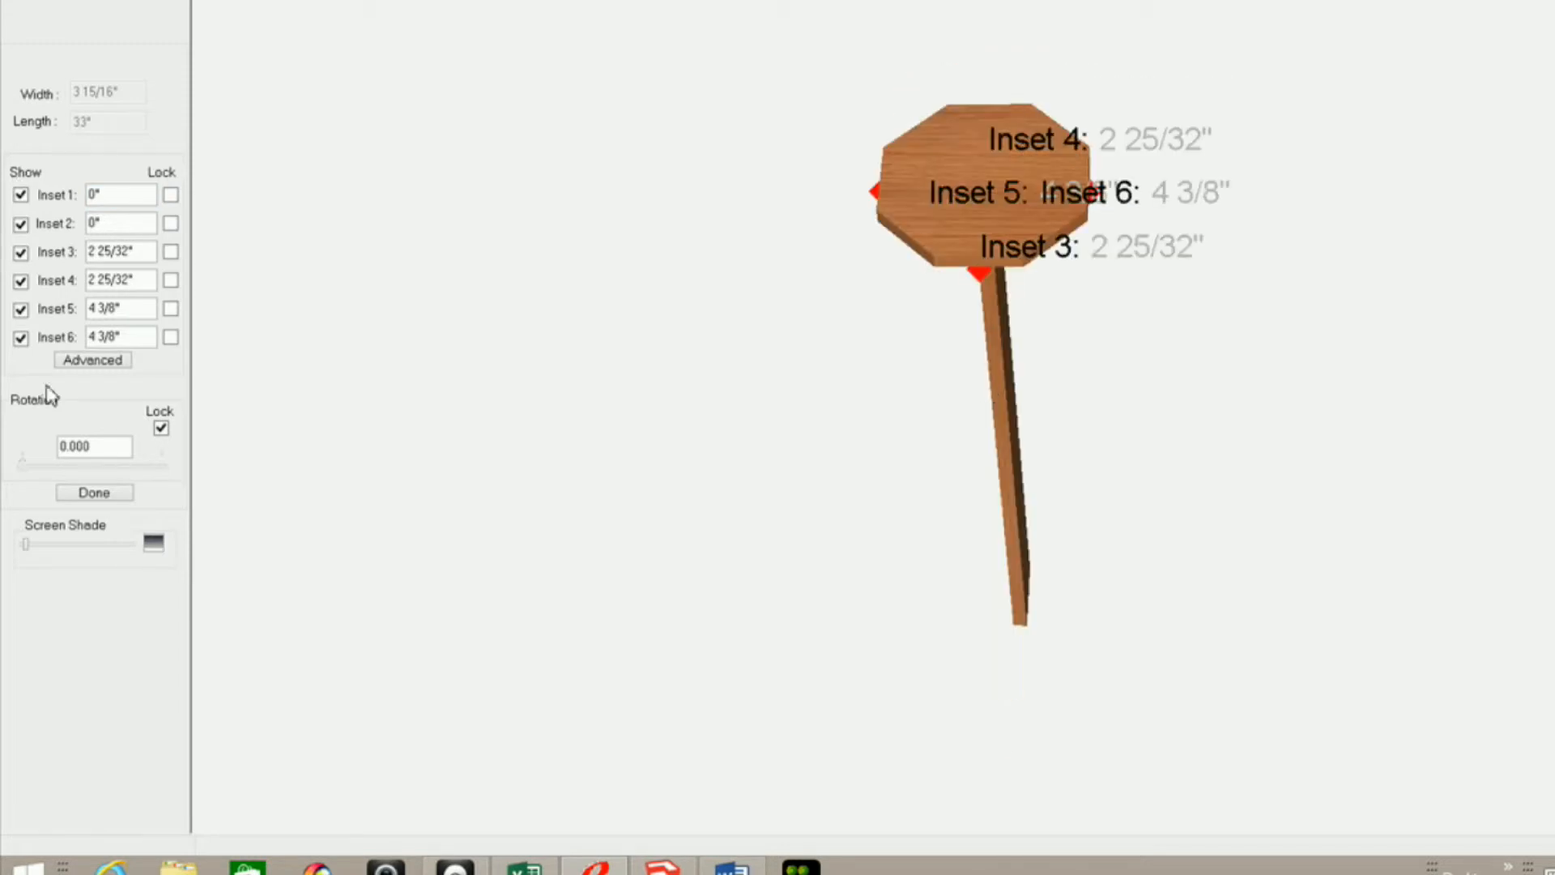
{"action": "left_click", "coordinate": [72, 466]}
{"action": "left_click", "coordinate": [87, 467]}
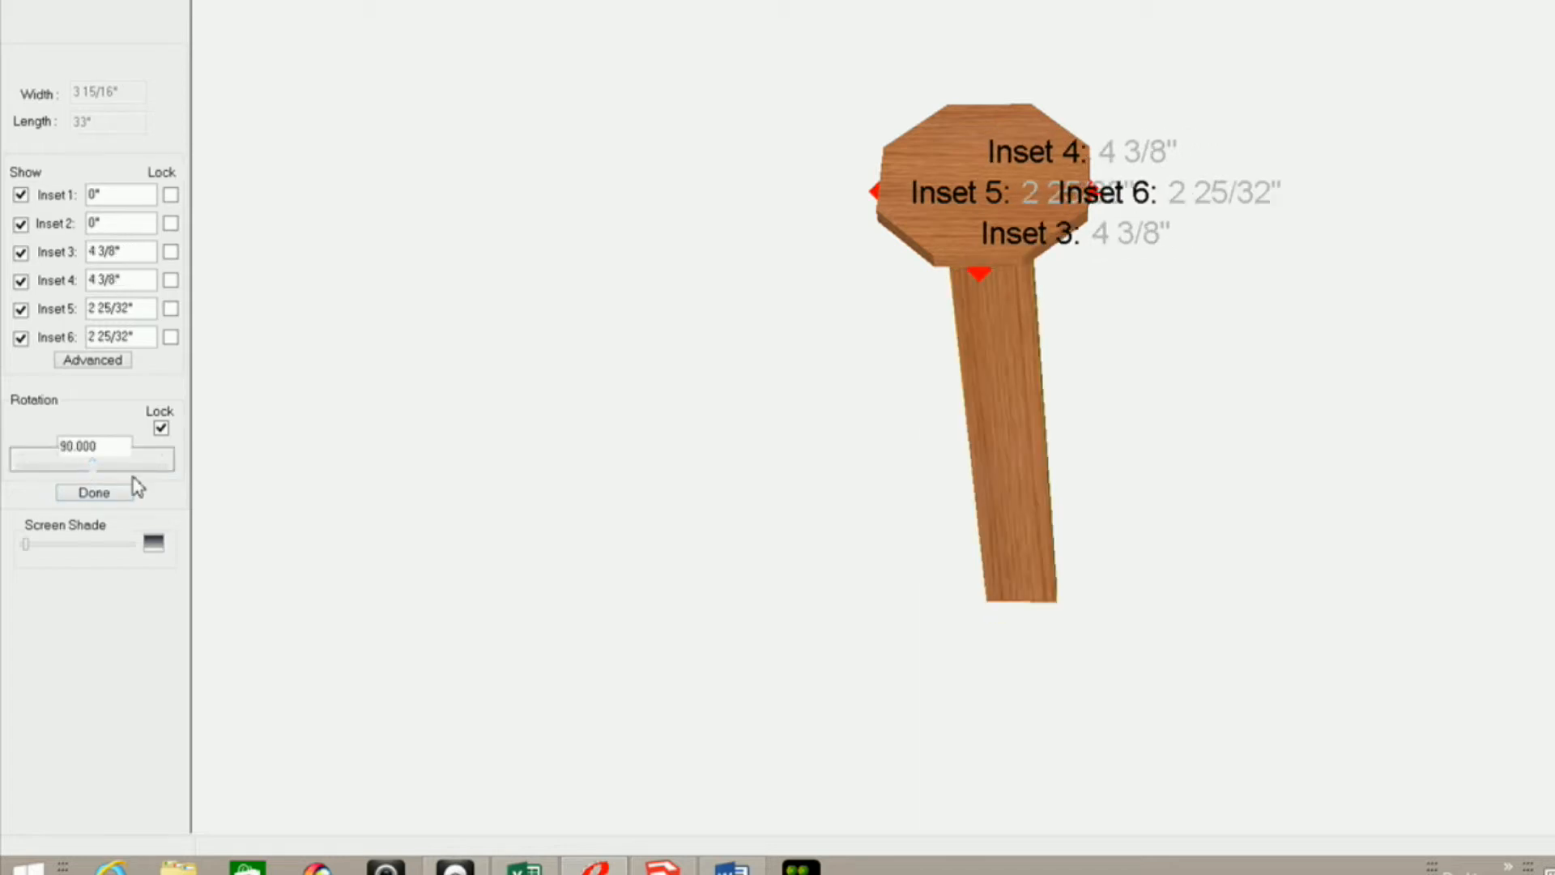
{"action": "left_click", "coordinate": [151, 473]}
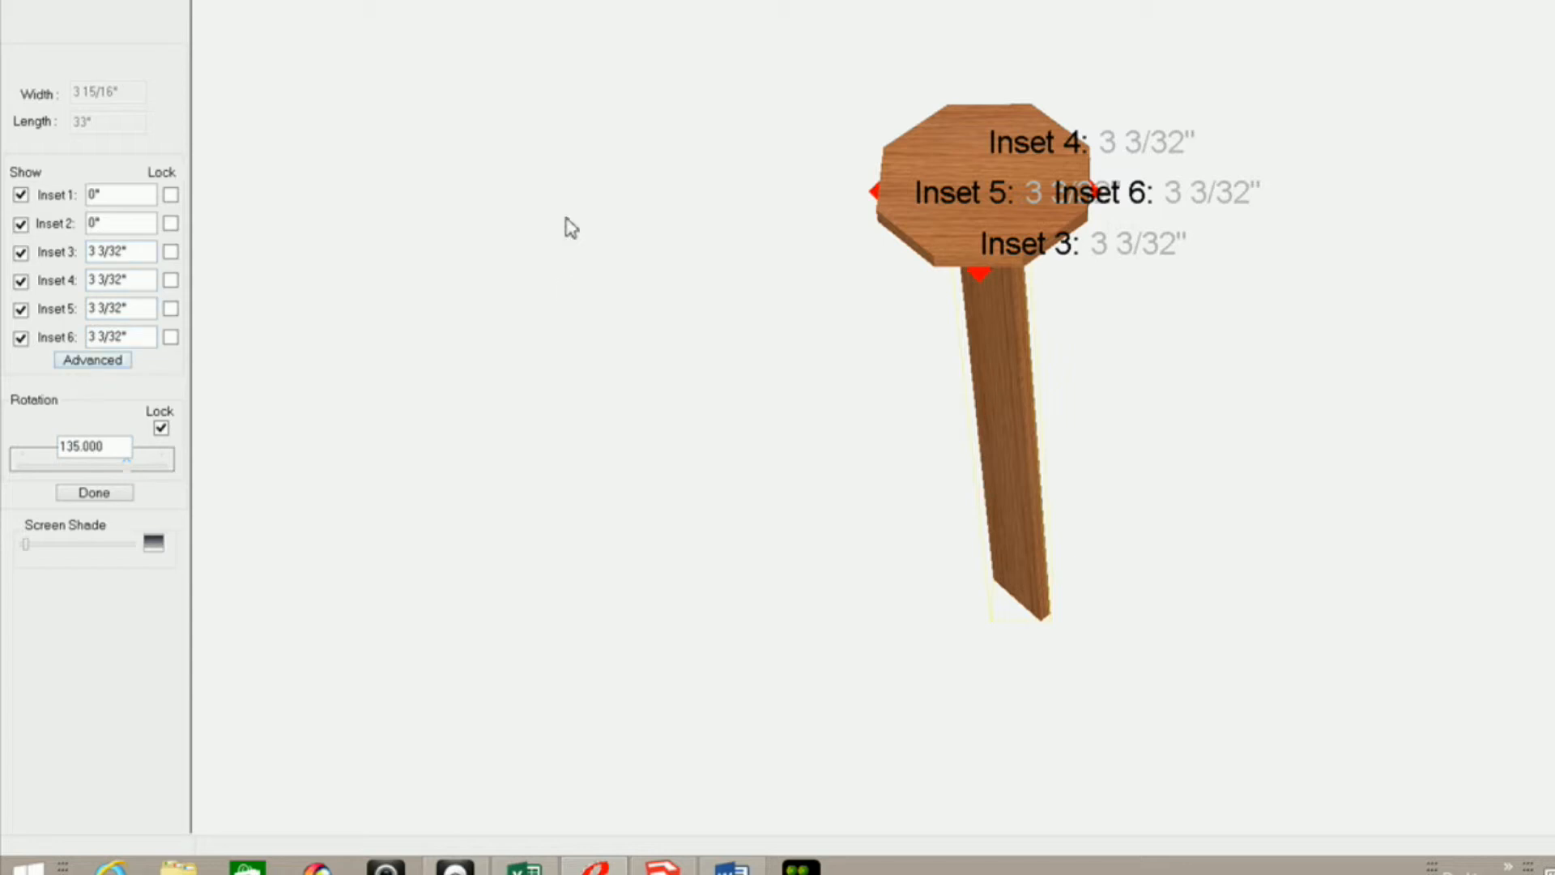
Step: Associate the stretcher's Inset1 with the Top's Top side and Inset2 with the Deck's Bottom side
{"action": "left_click", "coordinate": [94, 360]}
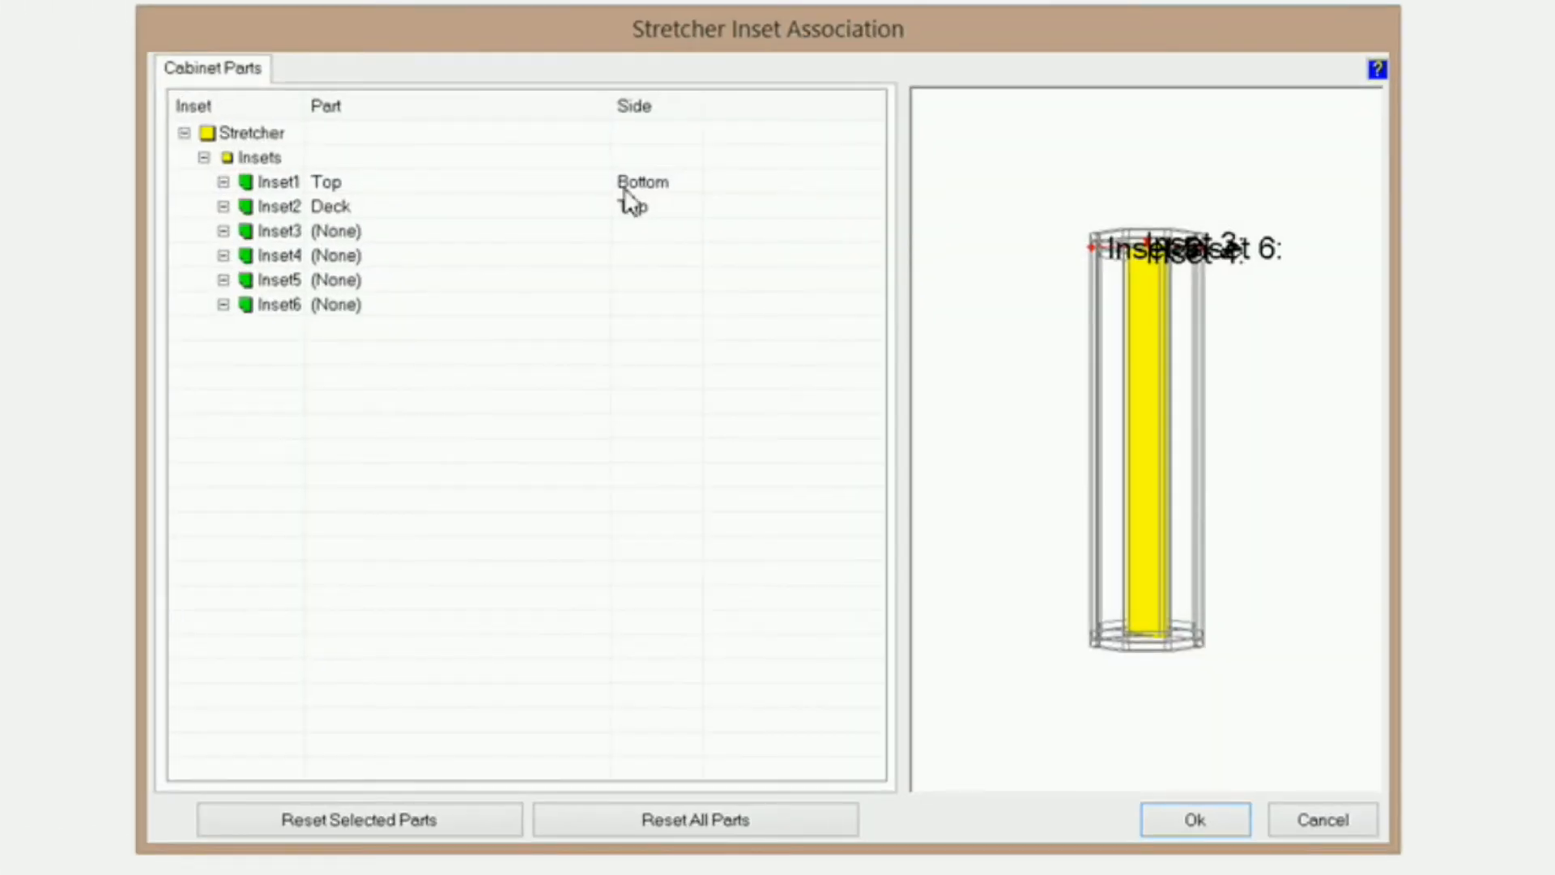
{"action": "left_click", "coordinate": [623, 187]}
{"action": "left_click", "coordinate": [688, 191]}
{"action": "left_click", "coordinate": [690, 213]}
{"action": "left_click", "coordinate": [691, 212]}
{"action": "left_click", "coordinate": [690, 210]}
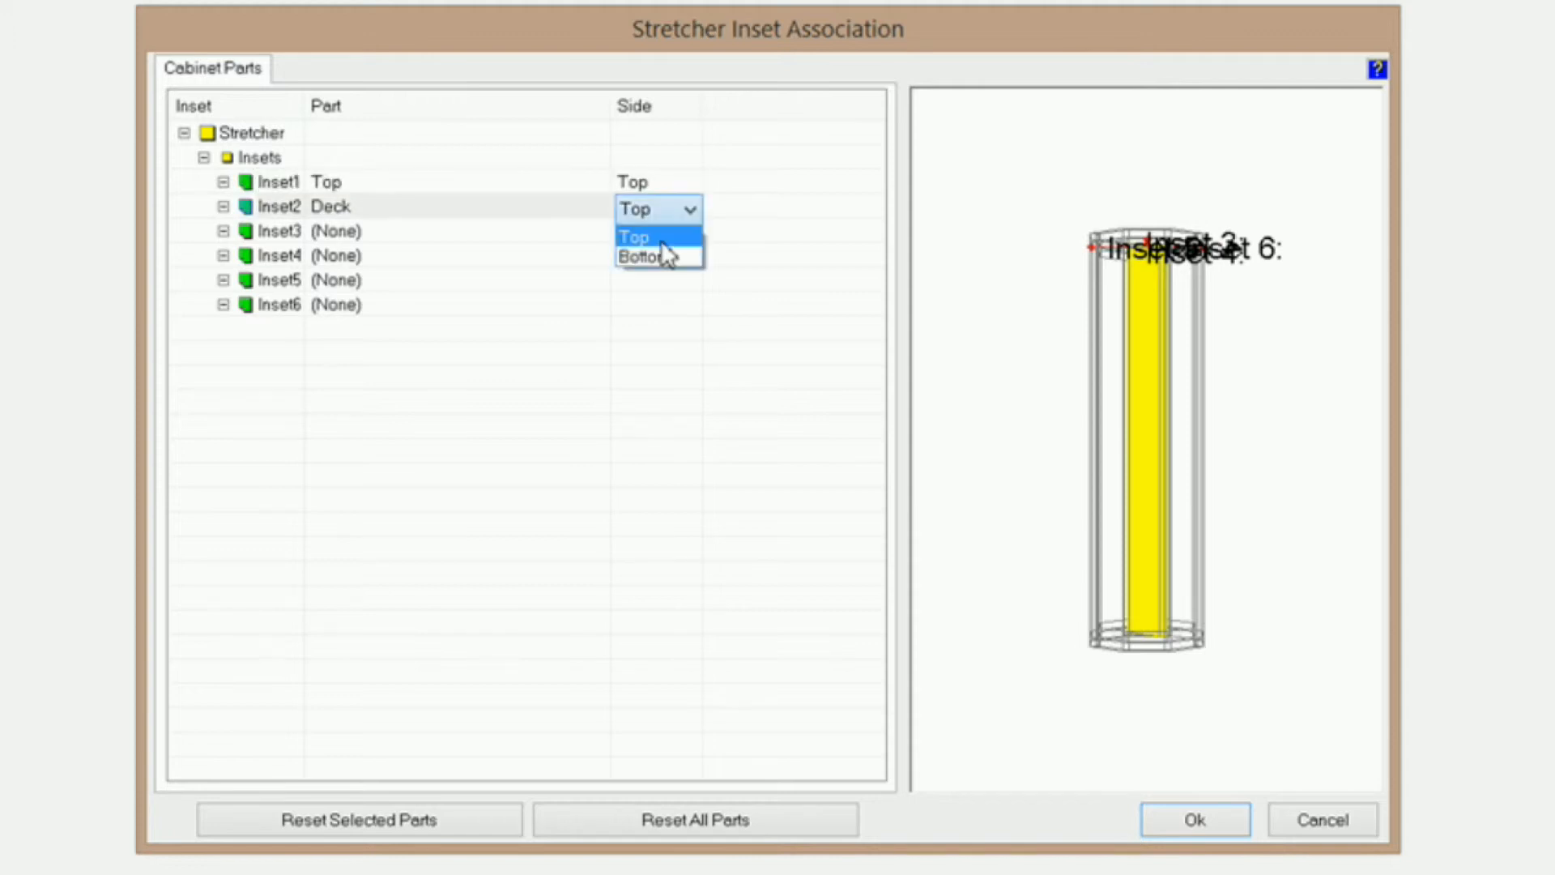
{"action": "left_click", "coordinate": [662, 258]}
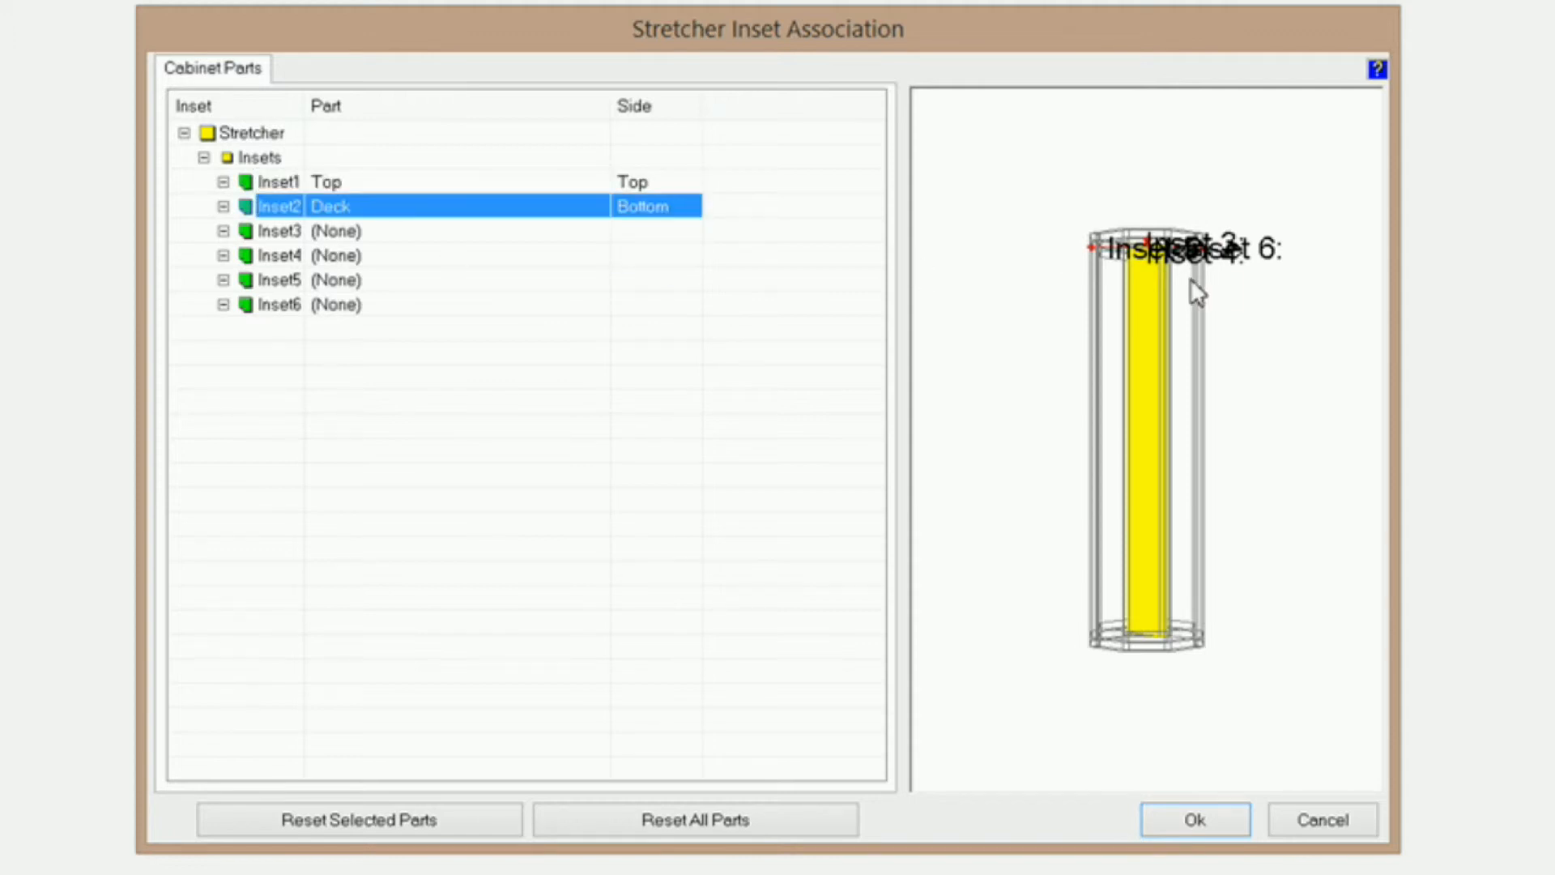
Step: Associate Inset3 with the Right End's Back side and Inset4 with the Top's Back side
{"action": "left_click_drag", "start_coordinate": [1190, 284], "coordinate": [1194, 575]}
{"action": "scroll", "coordinate": [1174, 467], "scroll_direction": "up", "scroll_amount": 4}
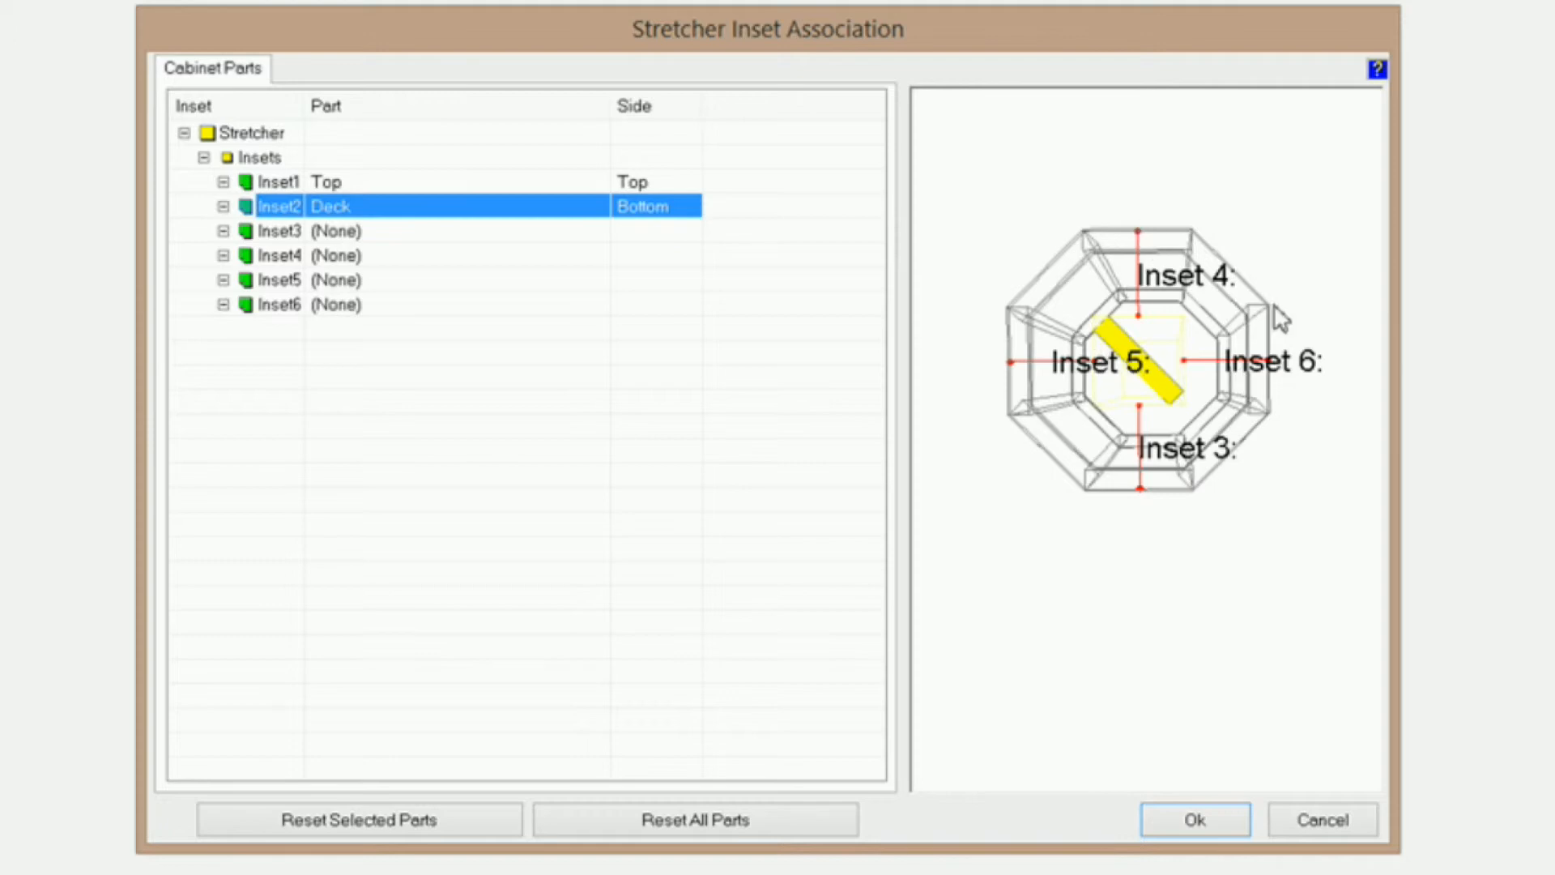
{"action": "left_click", "coordinate": [406, 234]}
{"action": "left_click", "coordinate": [598, 235]}
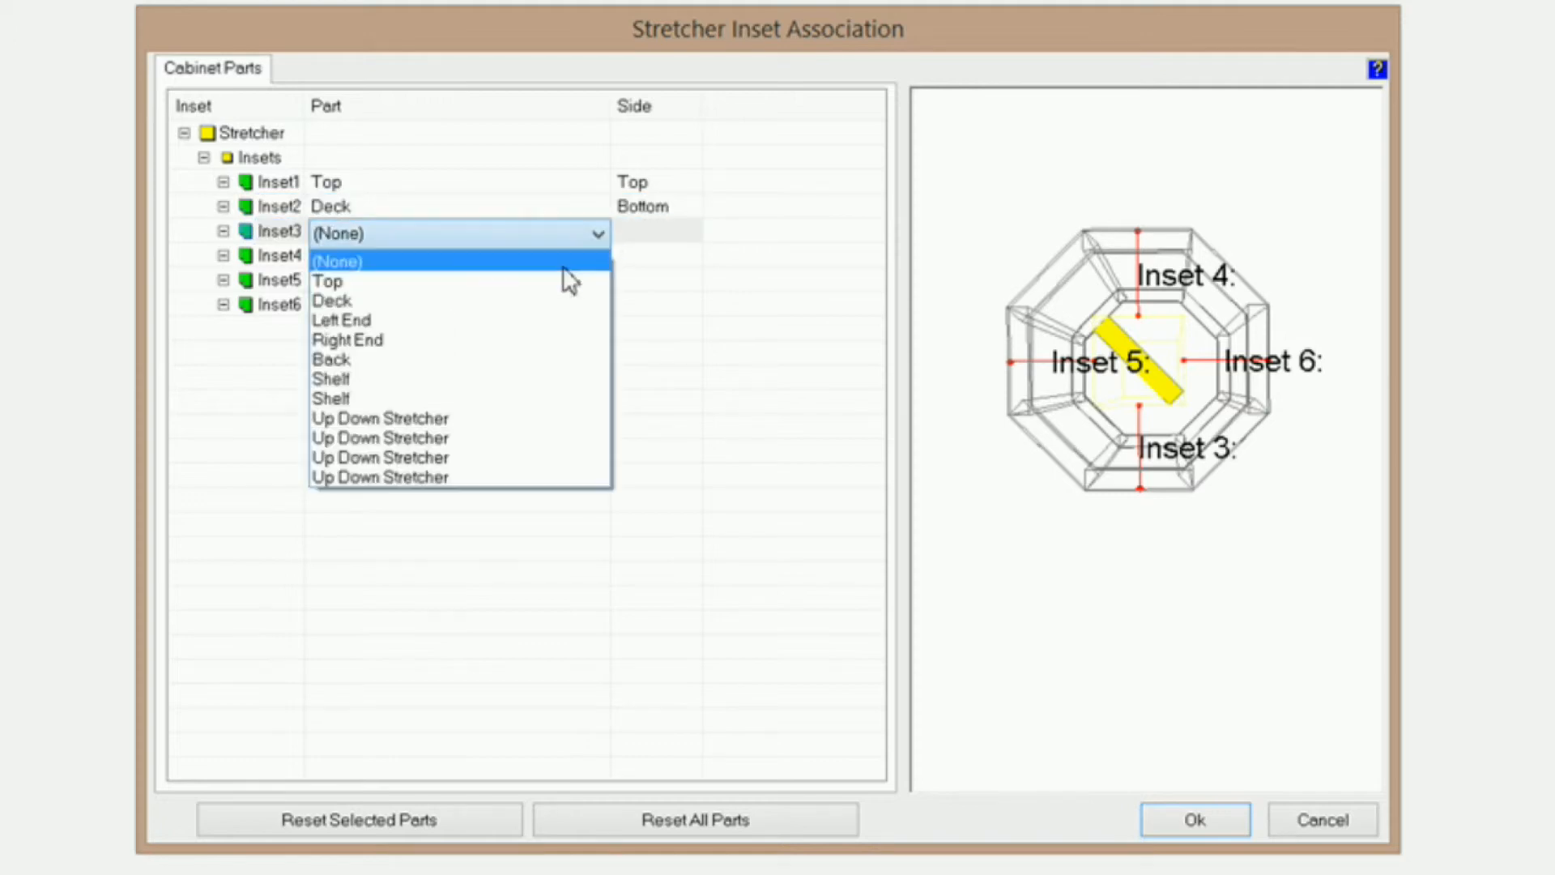
{"action": "left_click", "coordinate": [435, 341]}
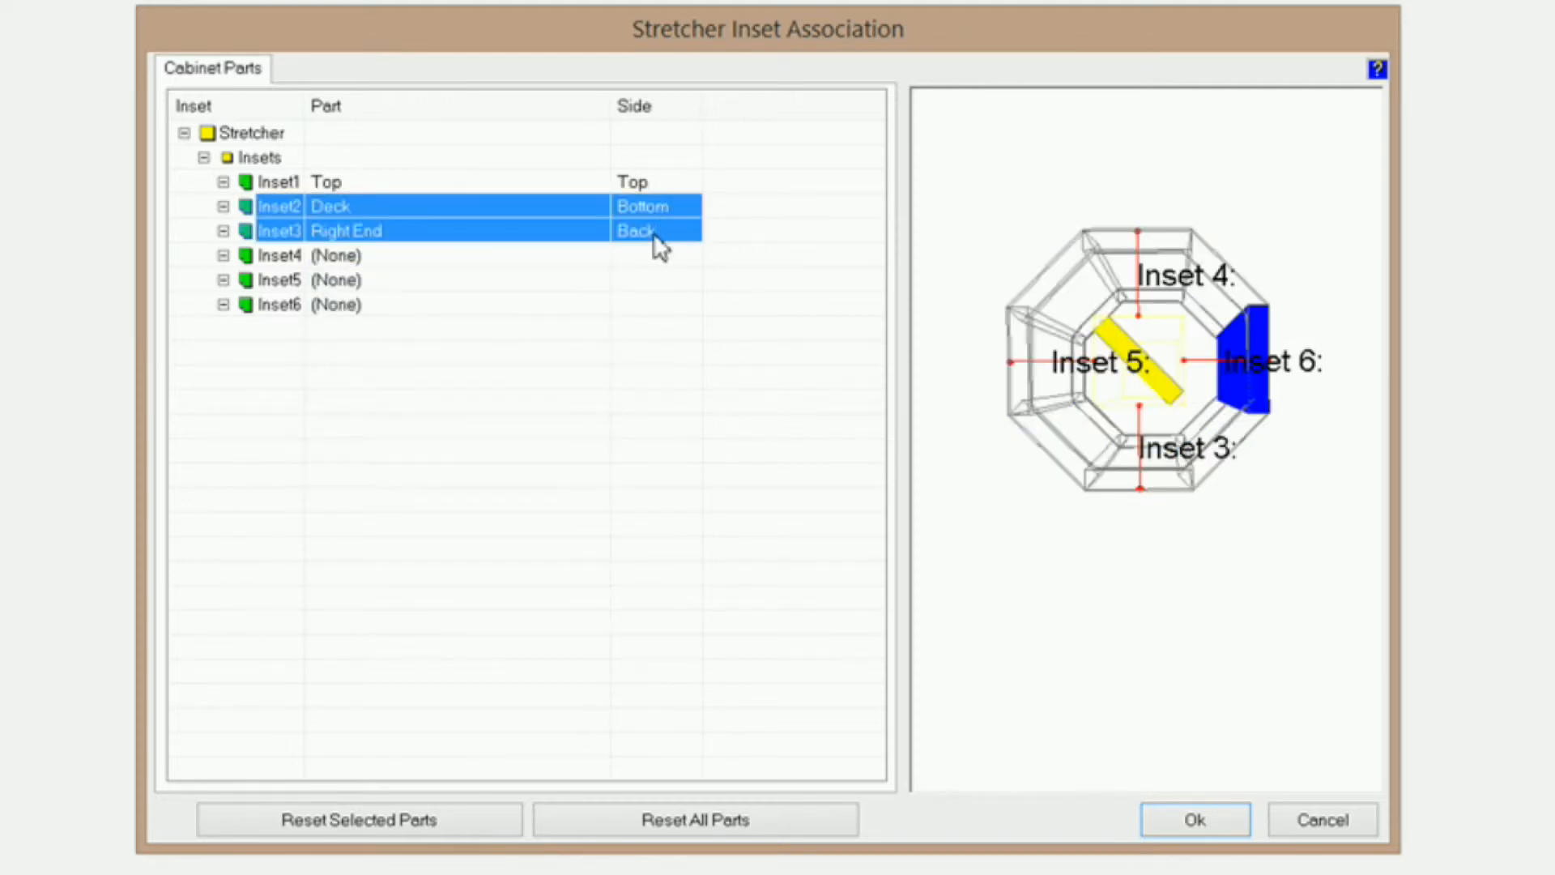
{"action": "left_click", "coordinate": [480, 259]}
{"action": "left_click", "coordinate": [597, 259]}
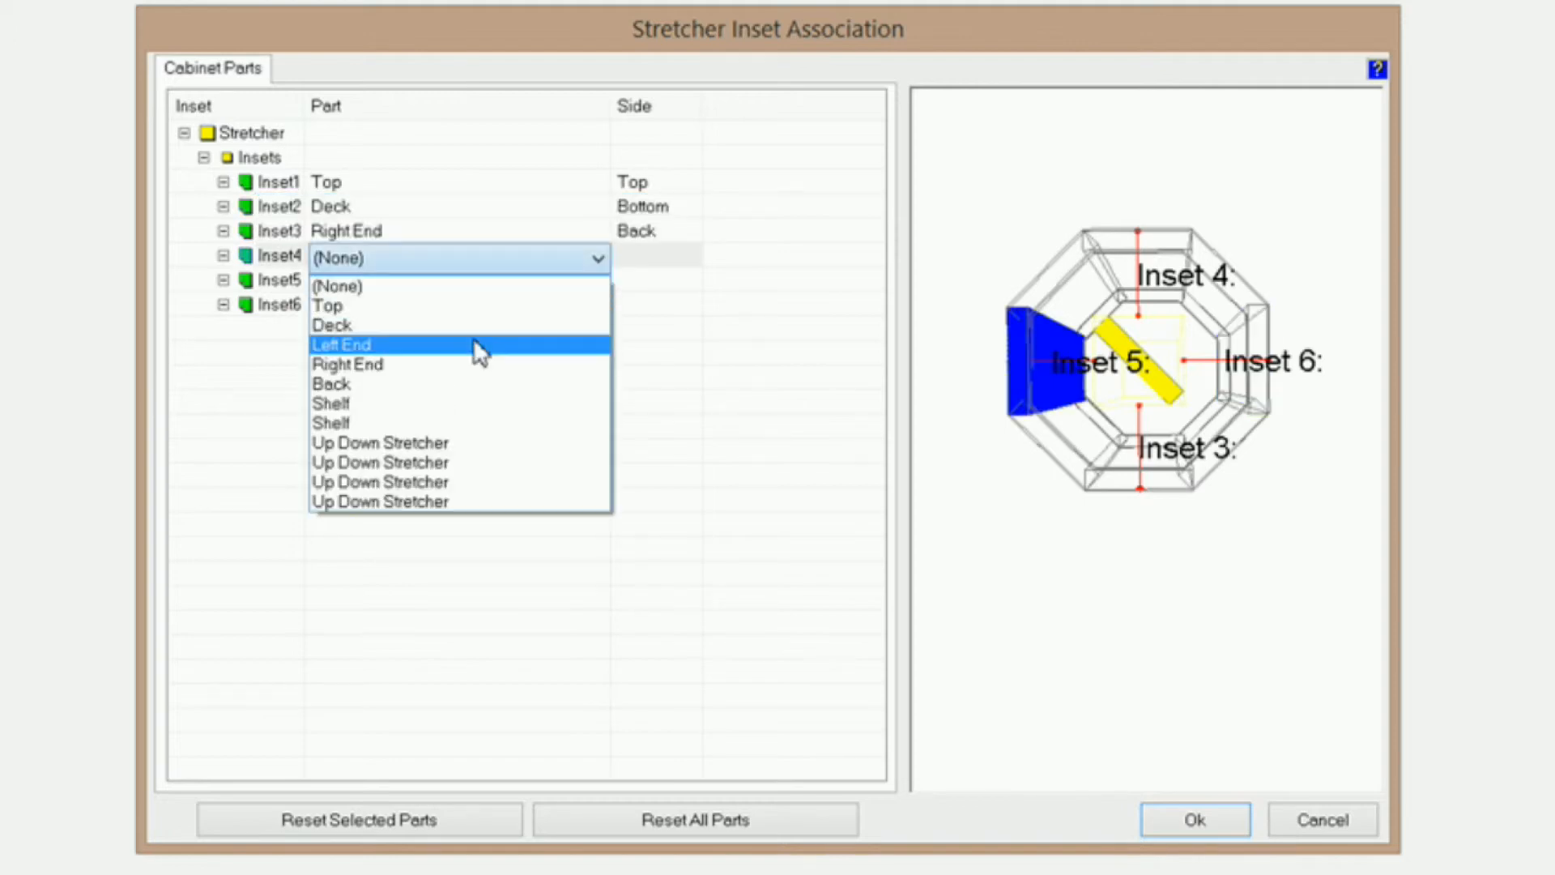
{"action": "left_click", "coordinate": [488, 307]}
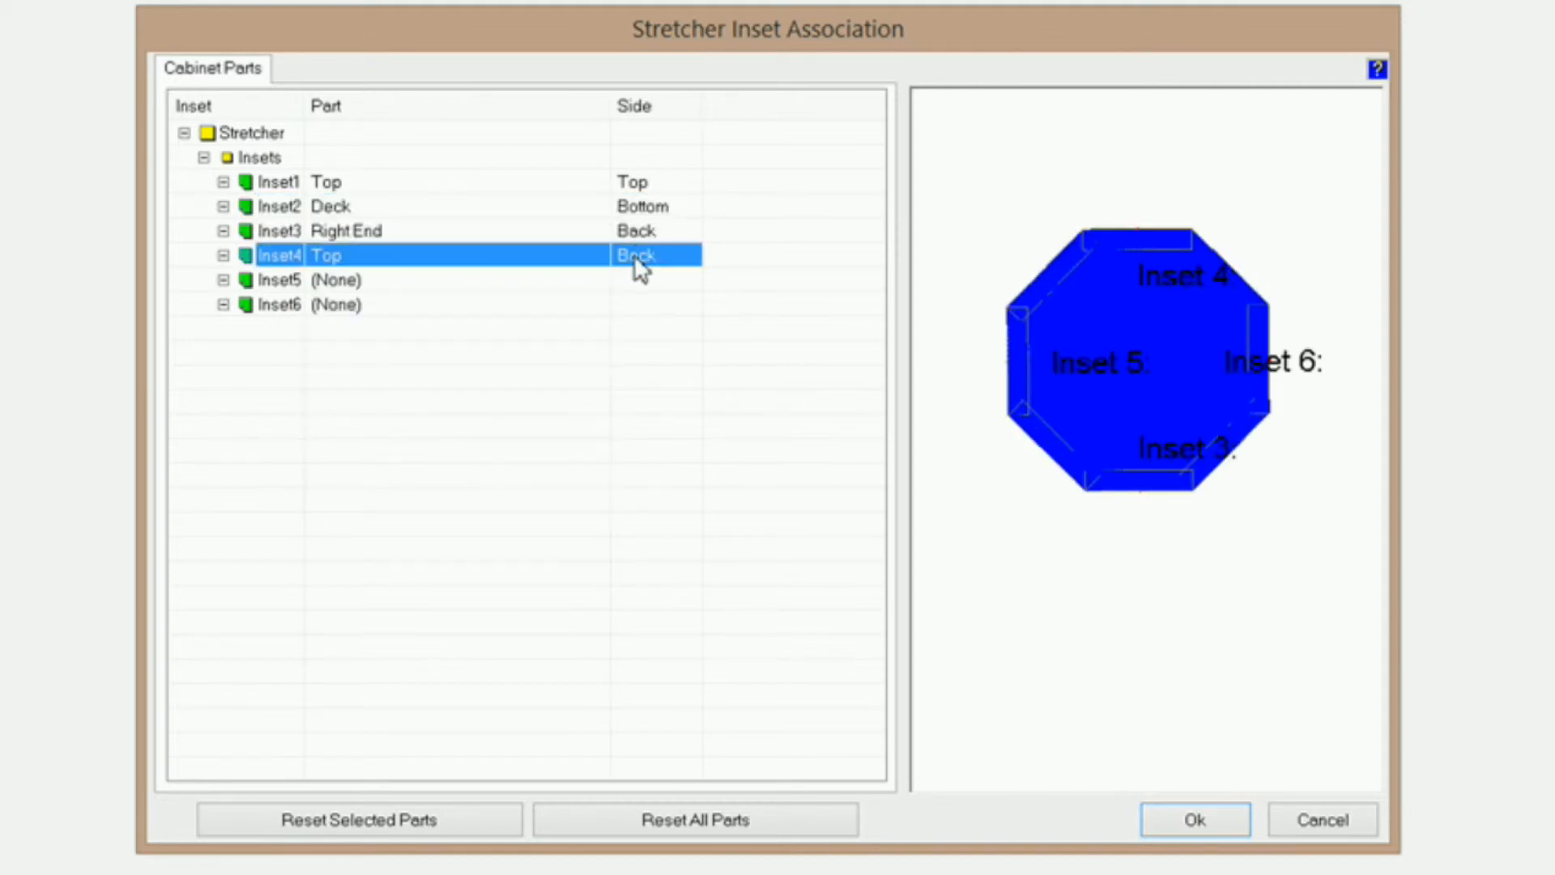
Step: Associate Inset6 with the Right End's Right side and apply the stretcher inset associations
{"action": "left_click", "coordinate": [510, 306]}
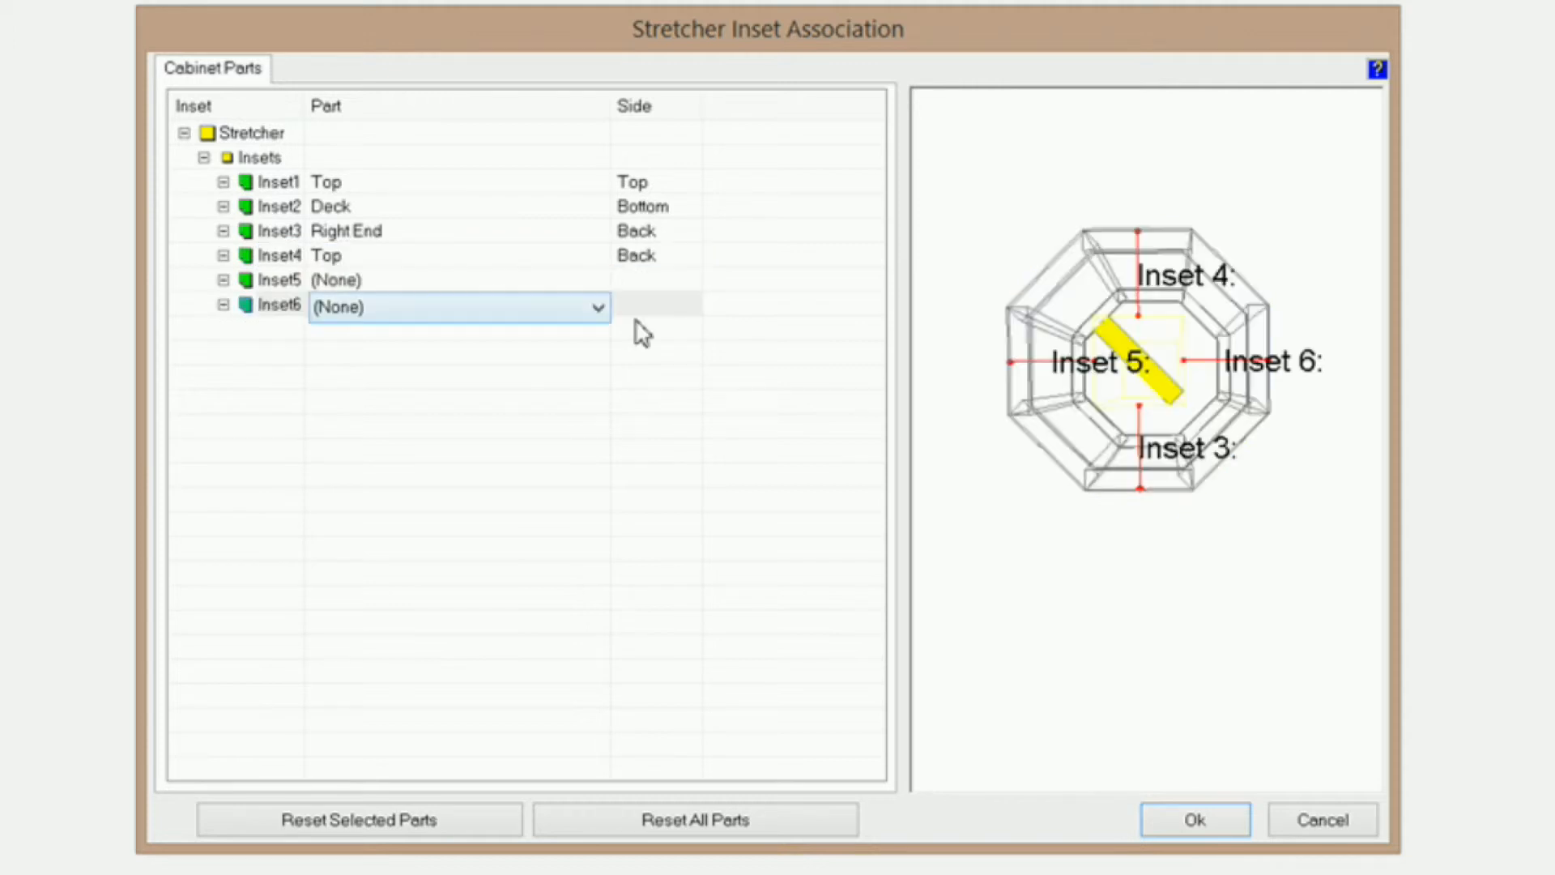
{"action": "left_click", "coordinate": [598, 308]}
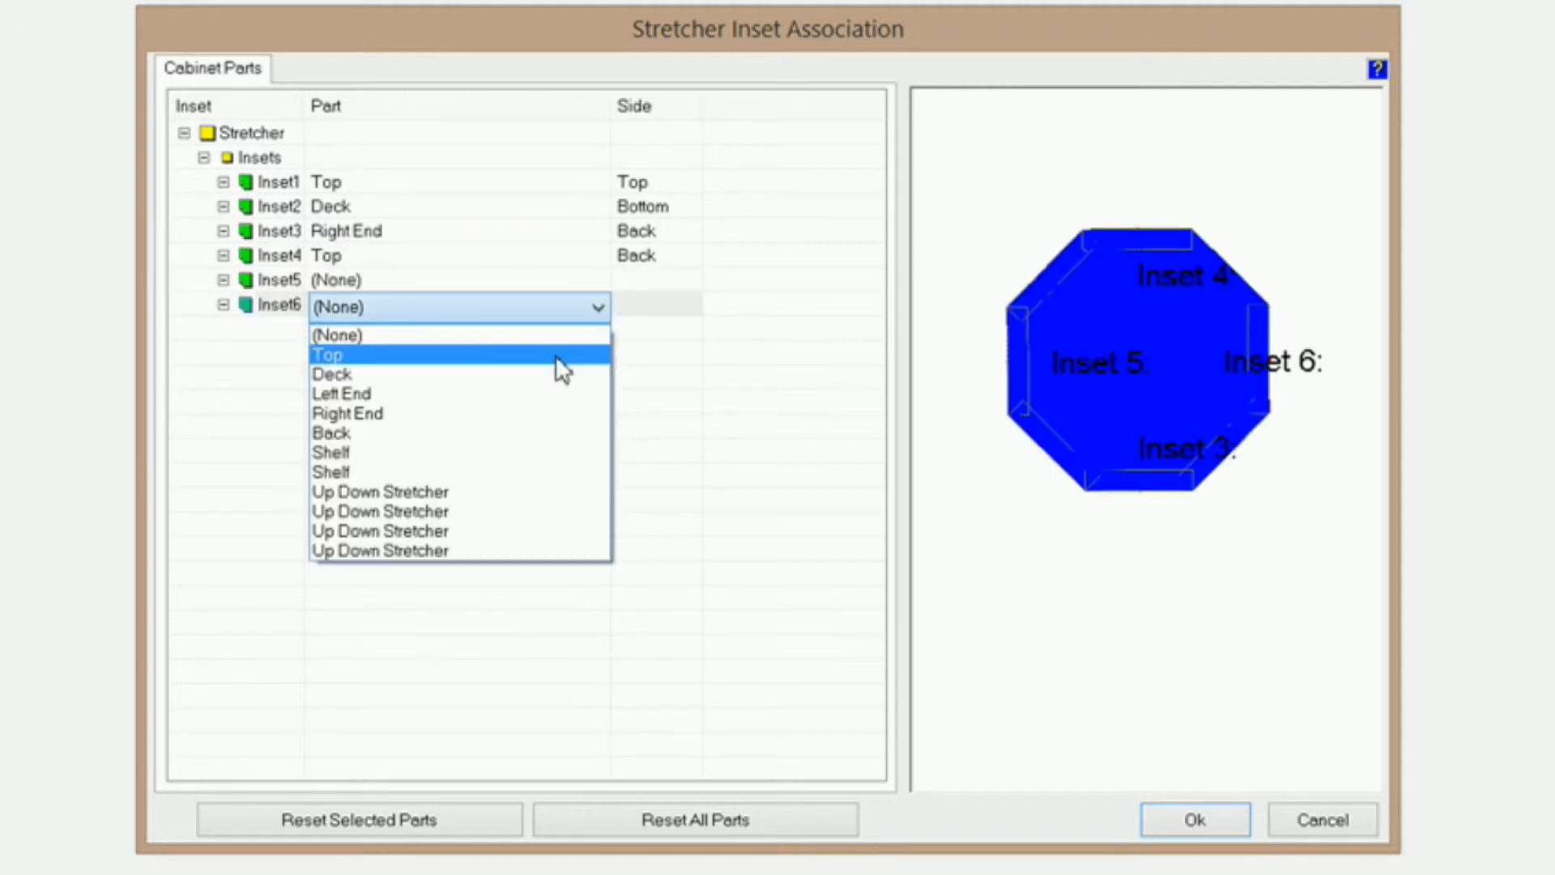
{"action": "left_click", "coordinate": [523, 415]}
{"action": "left_click", "coordinate": [688, 307]}
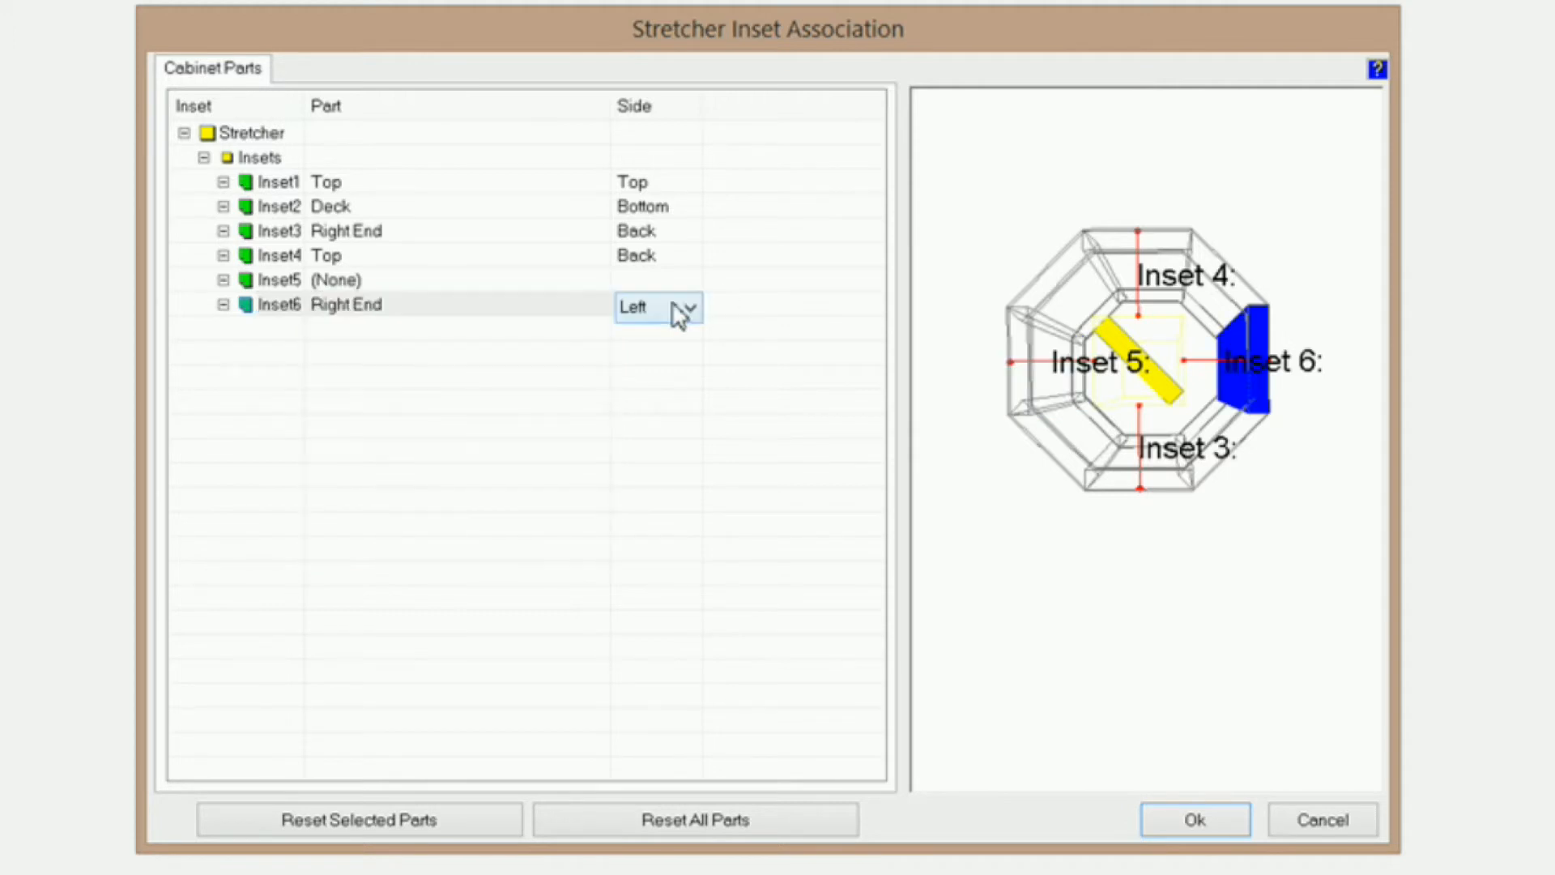
{"action": "left_click", "coordinate": [691, 308]}
{"action": "left_click", "coordinate": [652, 351]}
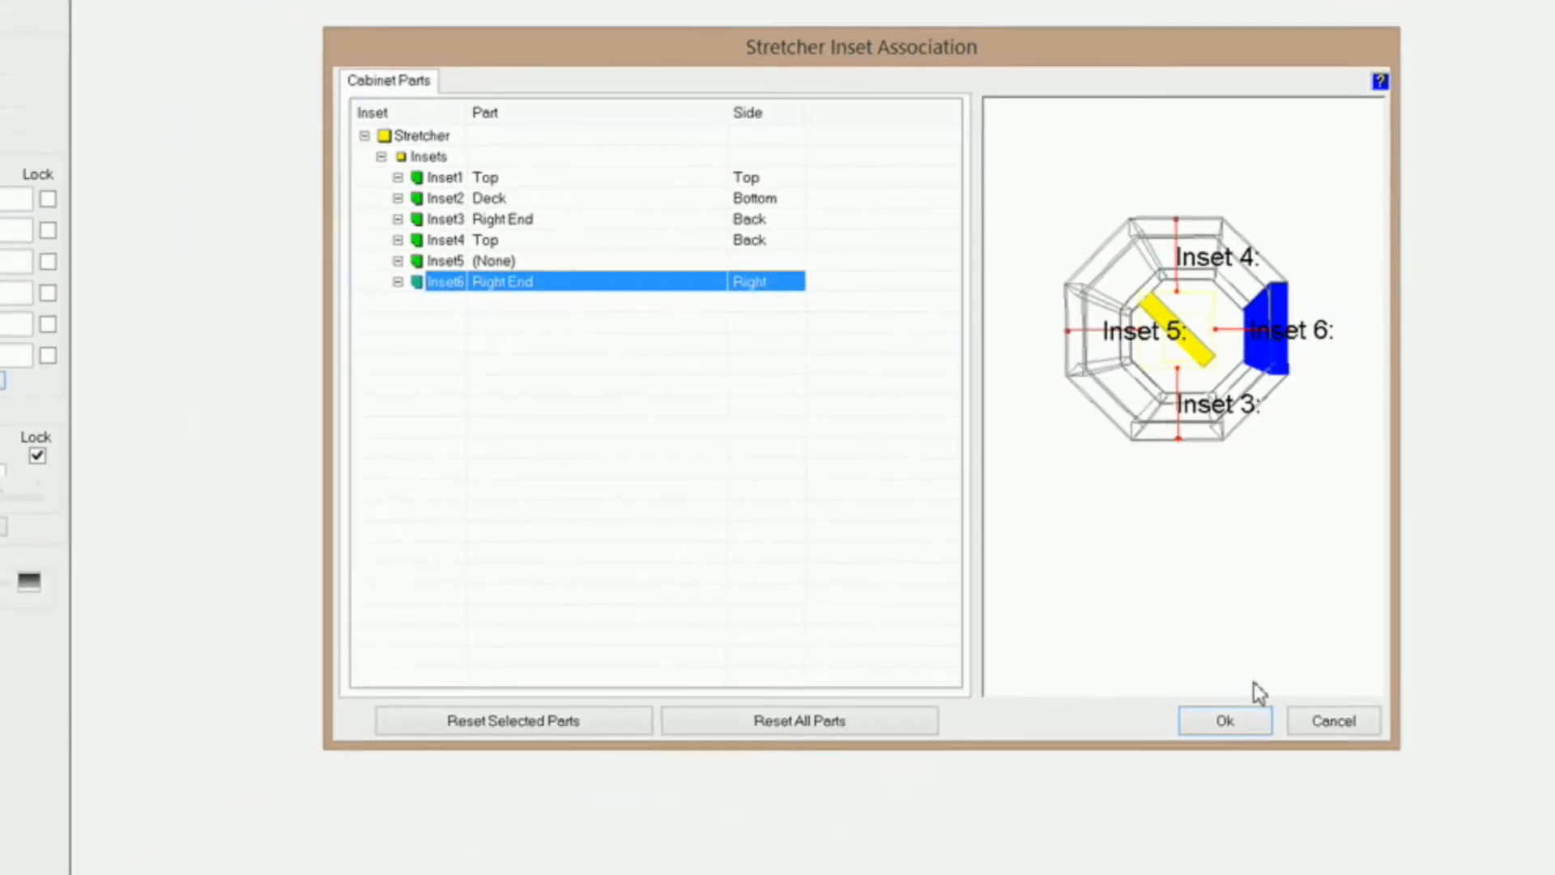
{"action": "left_click", "coordinate": [1273, 674]}
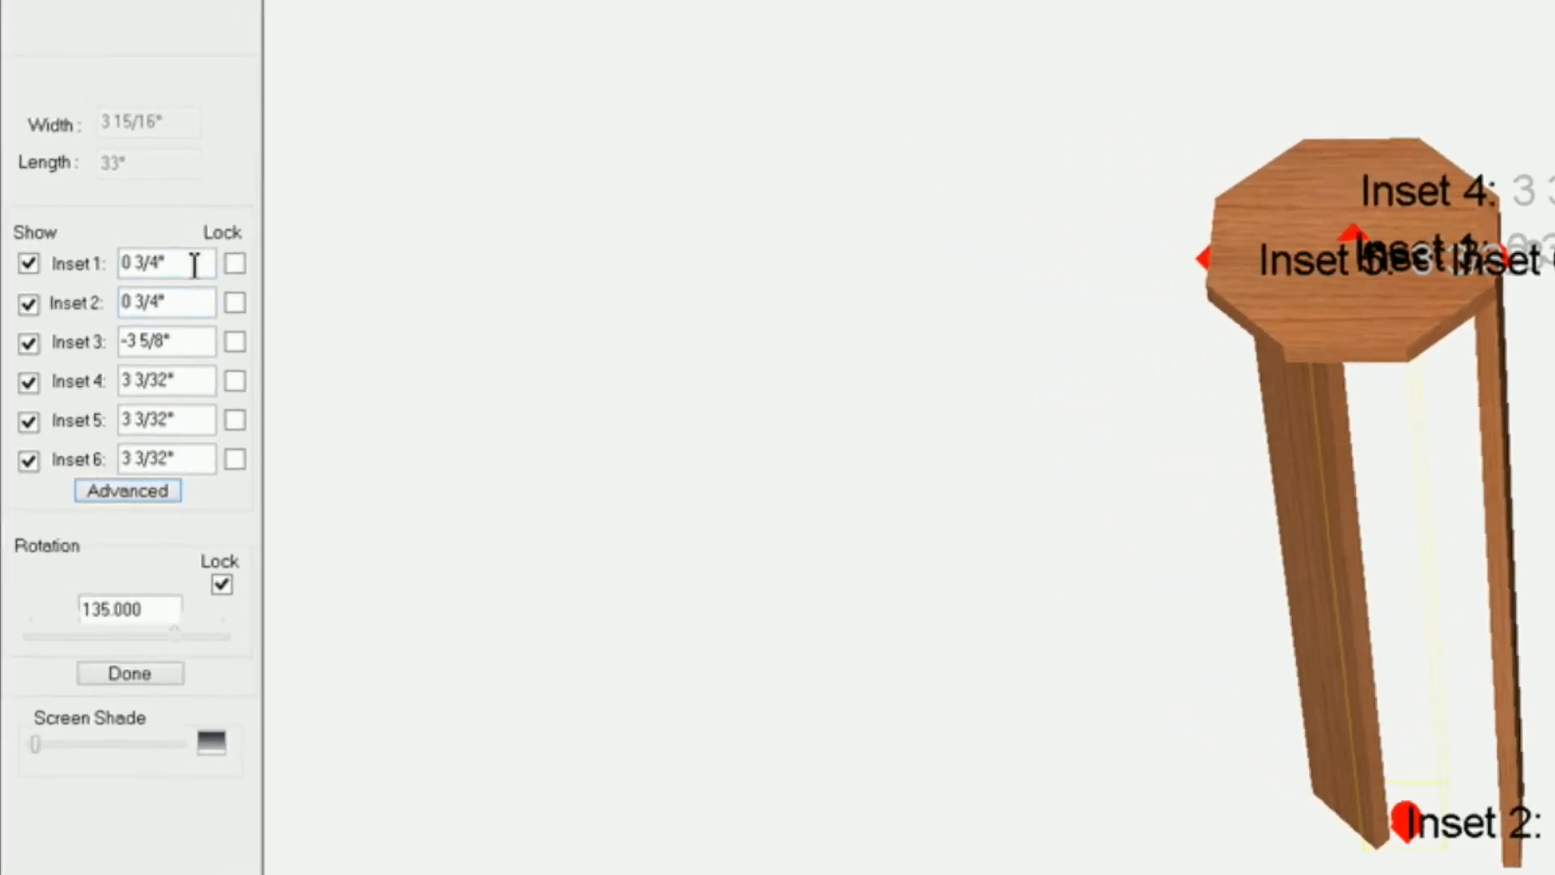
Step: Set Inset 1 and Inset 2 of the 135-degree stretcher to 0 and lock both
{"action": "left_click_drag", "start_coordinate": [194, 265], "coordinate": [71, 253]}
{"action": "type", "text": "0"}
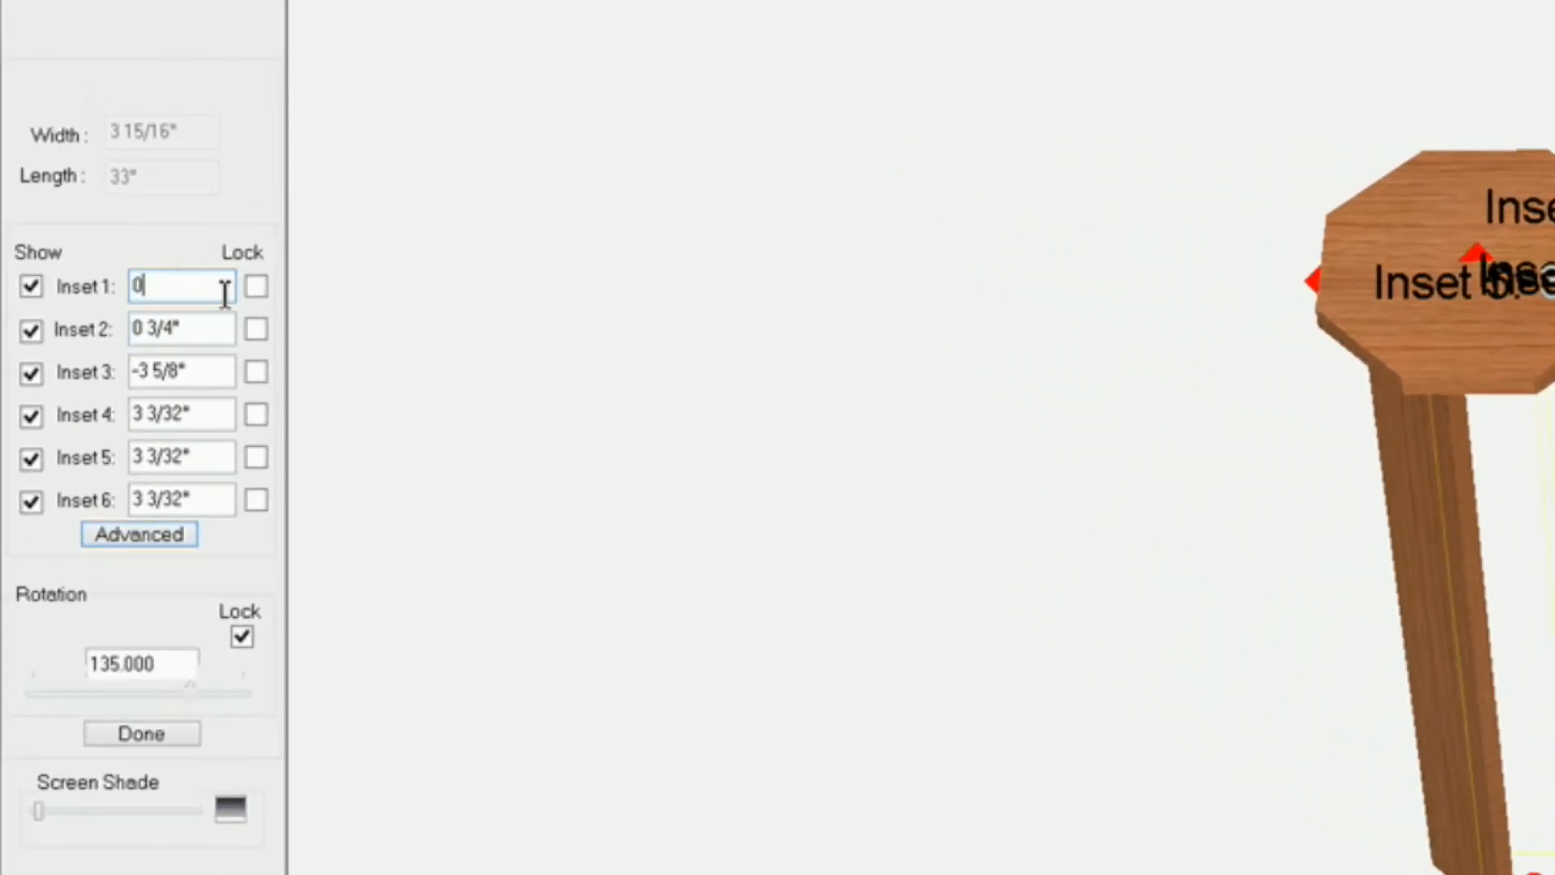
{"action": "left_click_drag", "start_coordinate": [215, 330], "coordinate": [56, 319]}
{"action": "type", "text": "0"}
{"action": "left_click", "coordinate": [264, 329]}
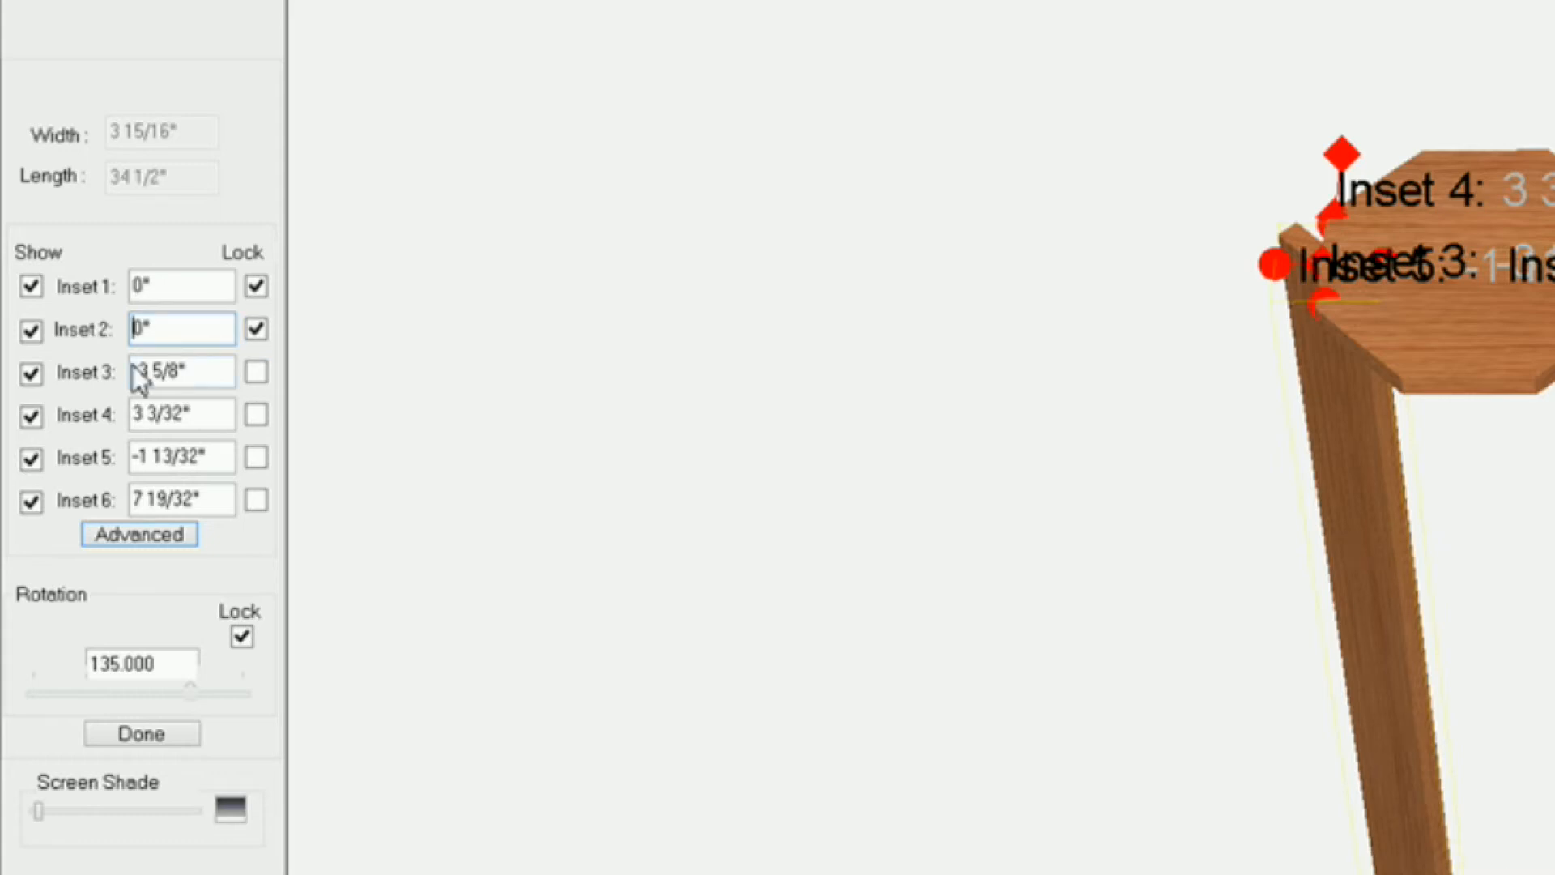
{"action": "left_click_drag", "start_coordinate": [134, 372], "coordinate": [230, 369]}
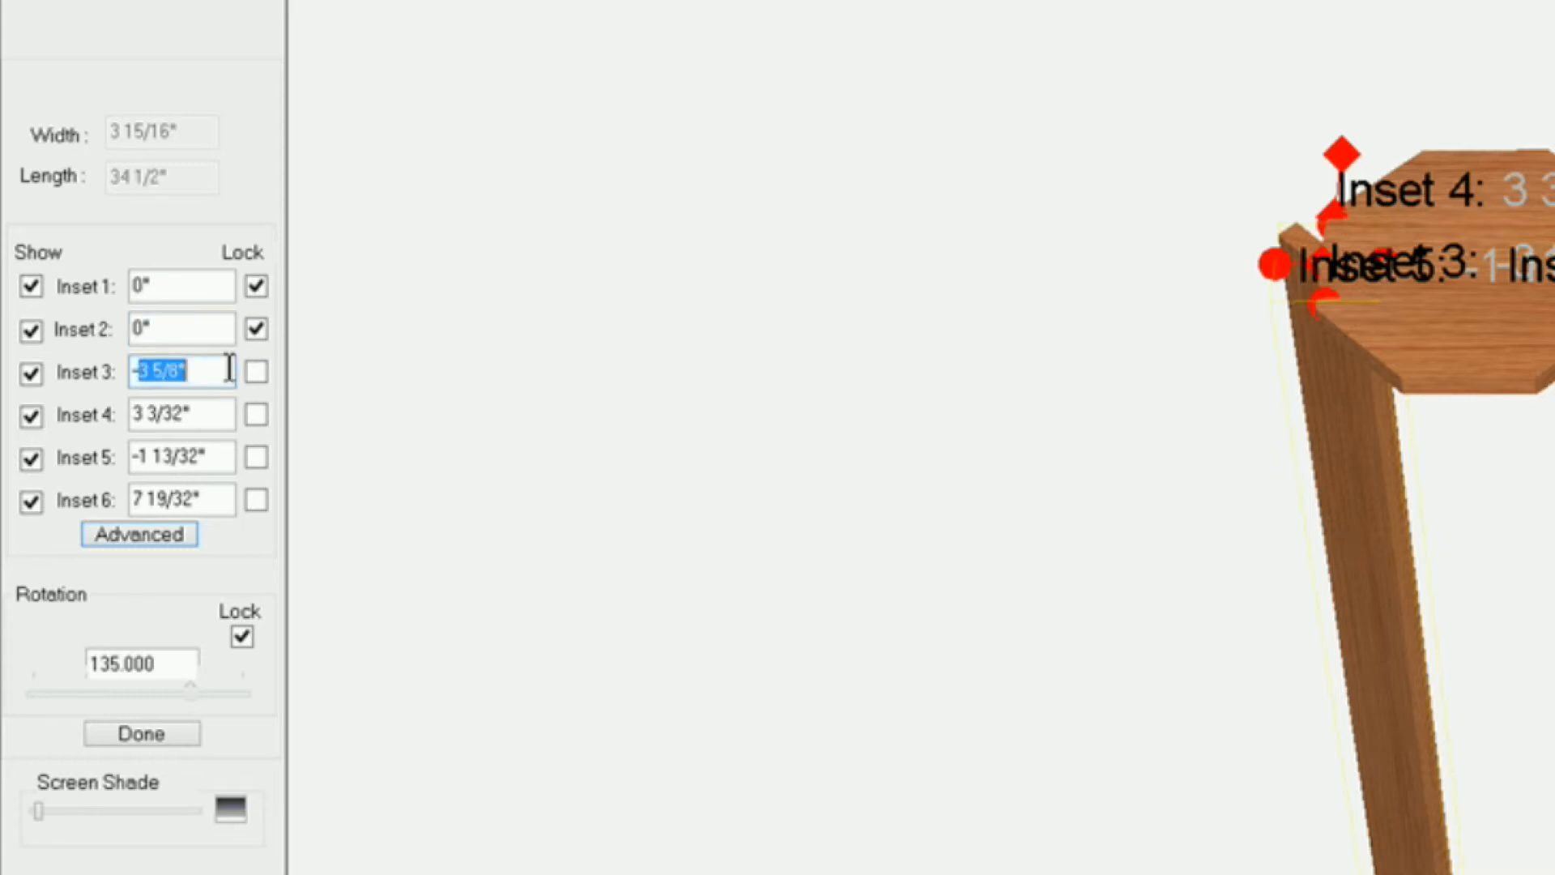
{"action": "right_click", "coordinate": [160, 381]}
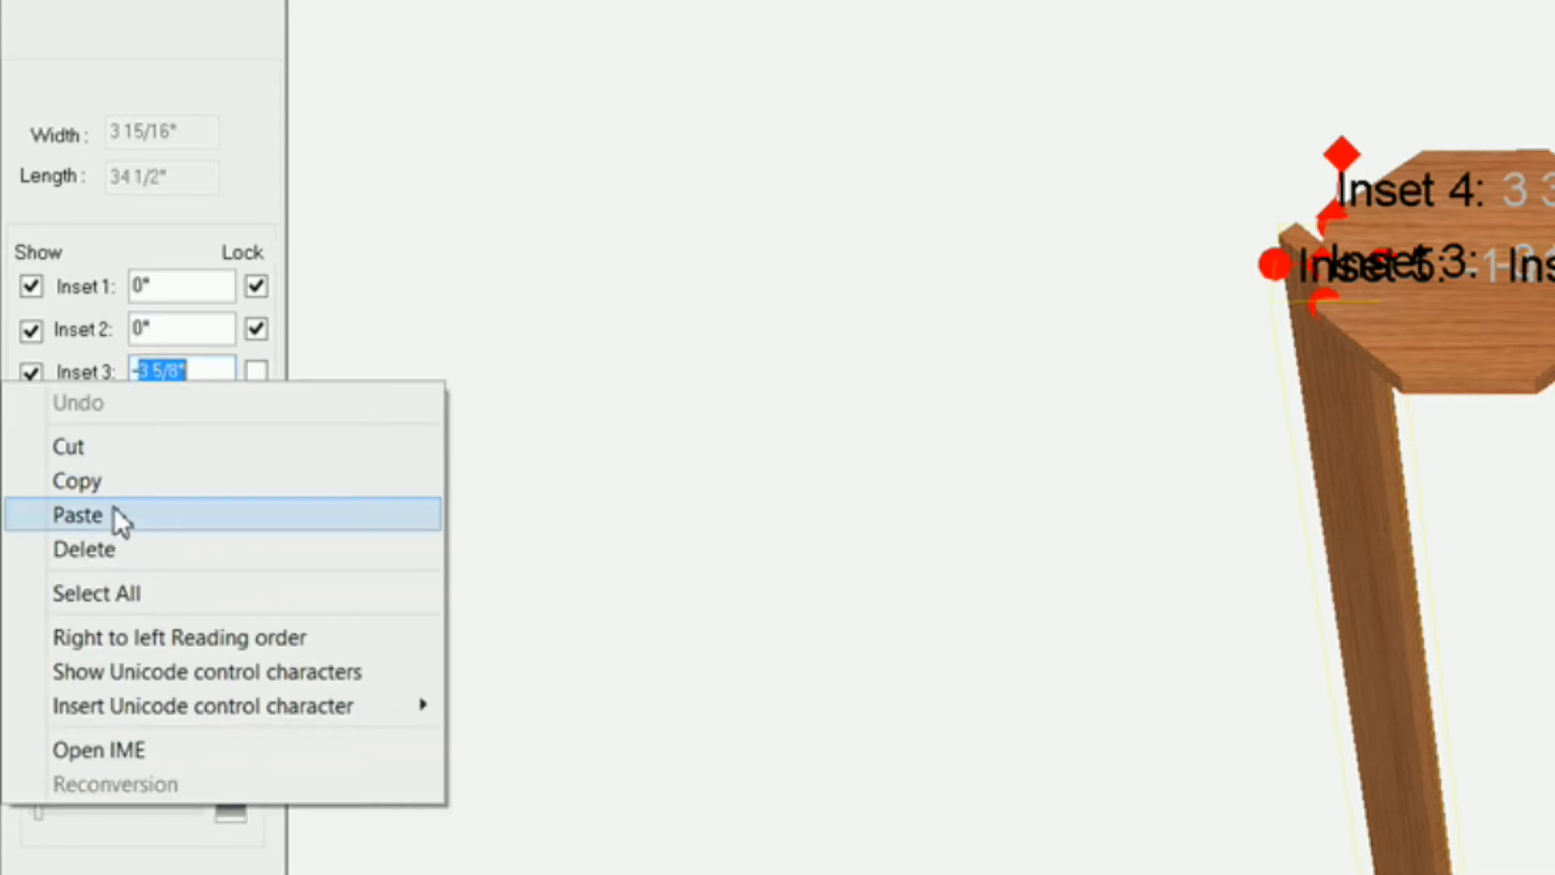
{"action": "left_click", "coordinate": [115, 484]}
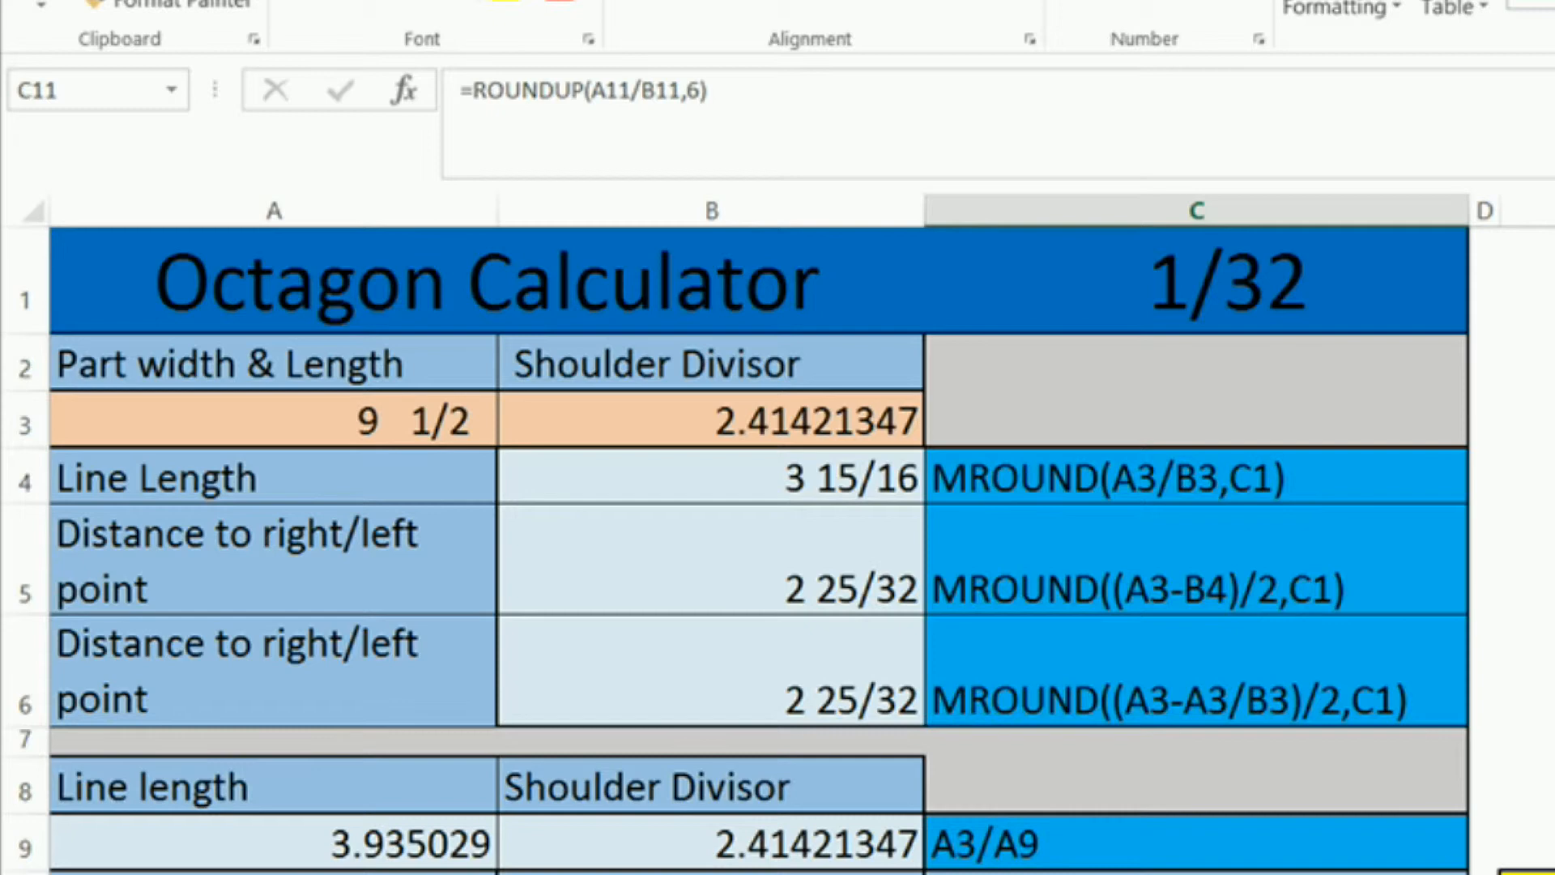
Step: Copy the offset from cell C11 of the Octagon Calculator in Excel, enter it in Inset 3 as -0.530330, and lock that inset
{"action": "right_click", "coordinate": [1115, 255]}
{"action": "left_click", "coordinate": [1209, 327]}
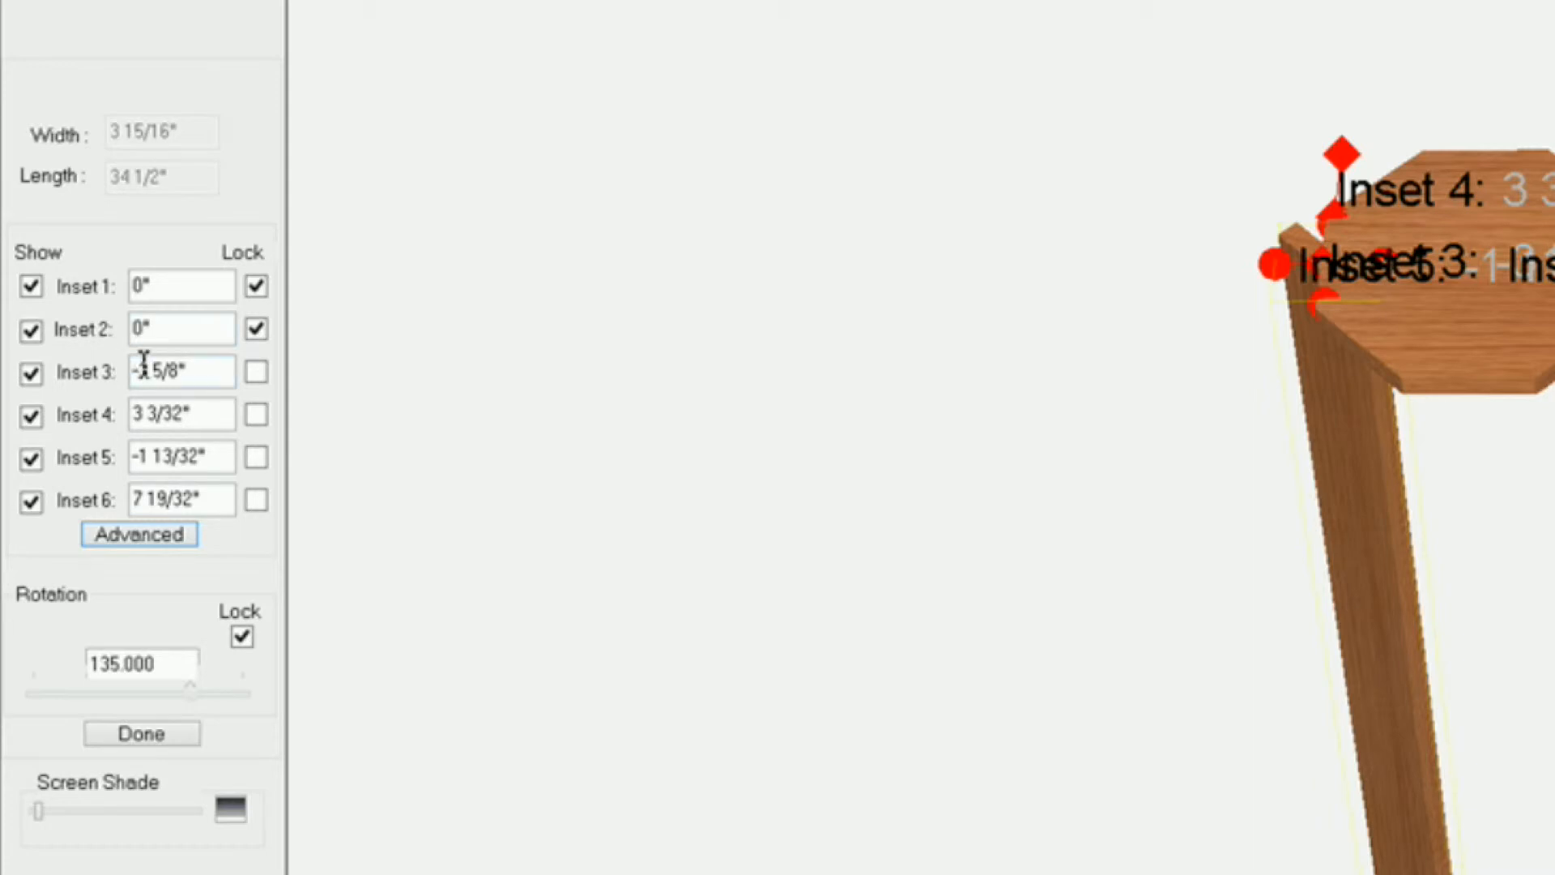
{"action": "left_click_drag", "start_coordinate": [199, 365], "coordinate": [139, 383]}
{"action": "right_click", "coordinate": [155, 364]}
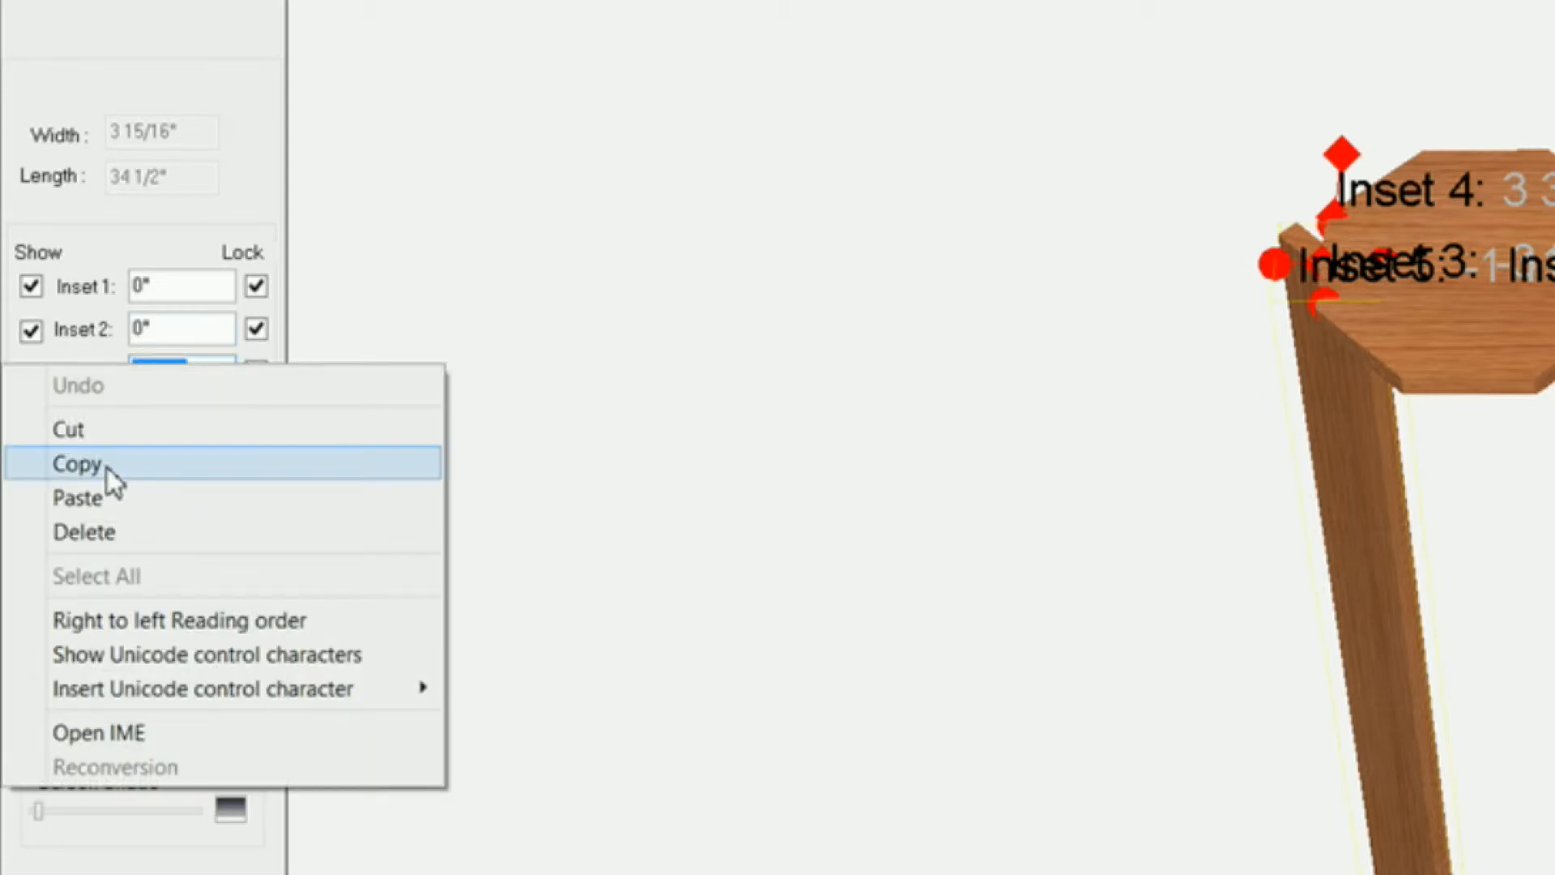
{"action": "left_click", "coordinate": [111, 496]}
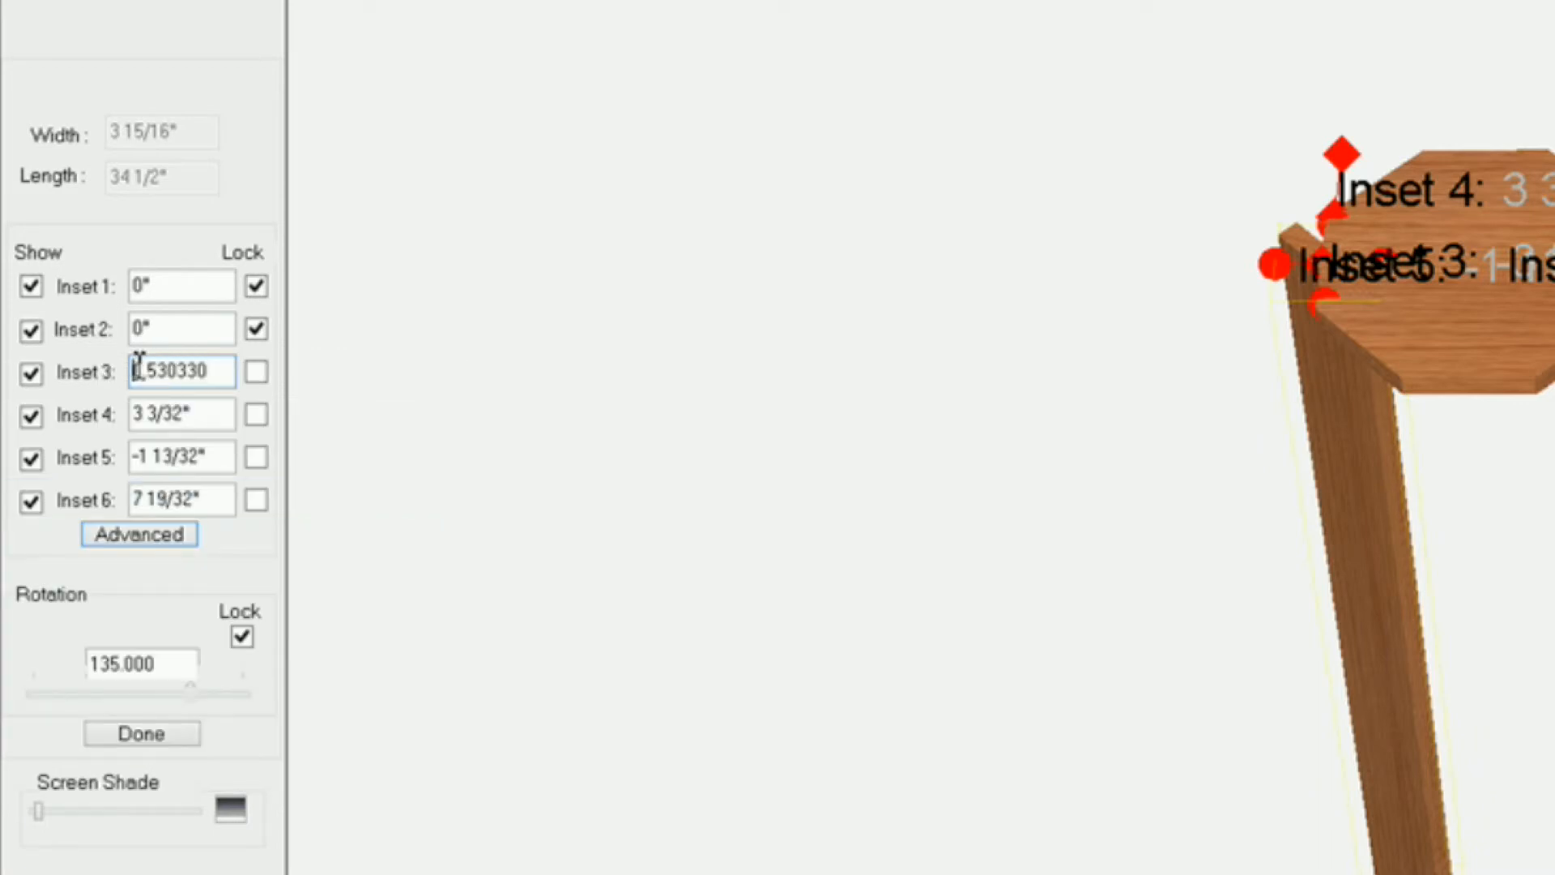
{"action": "type", "text": "-"}
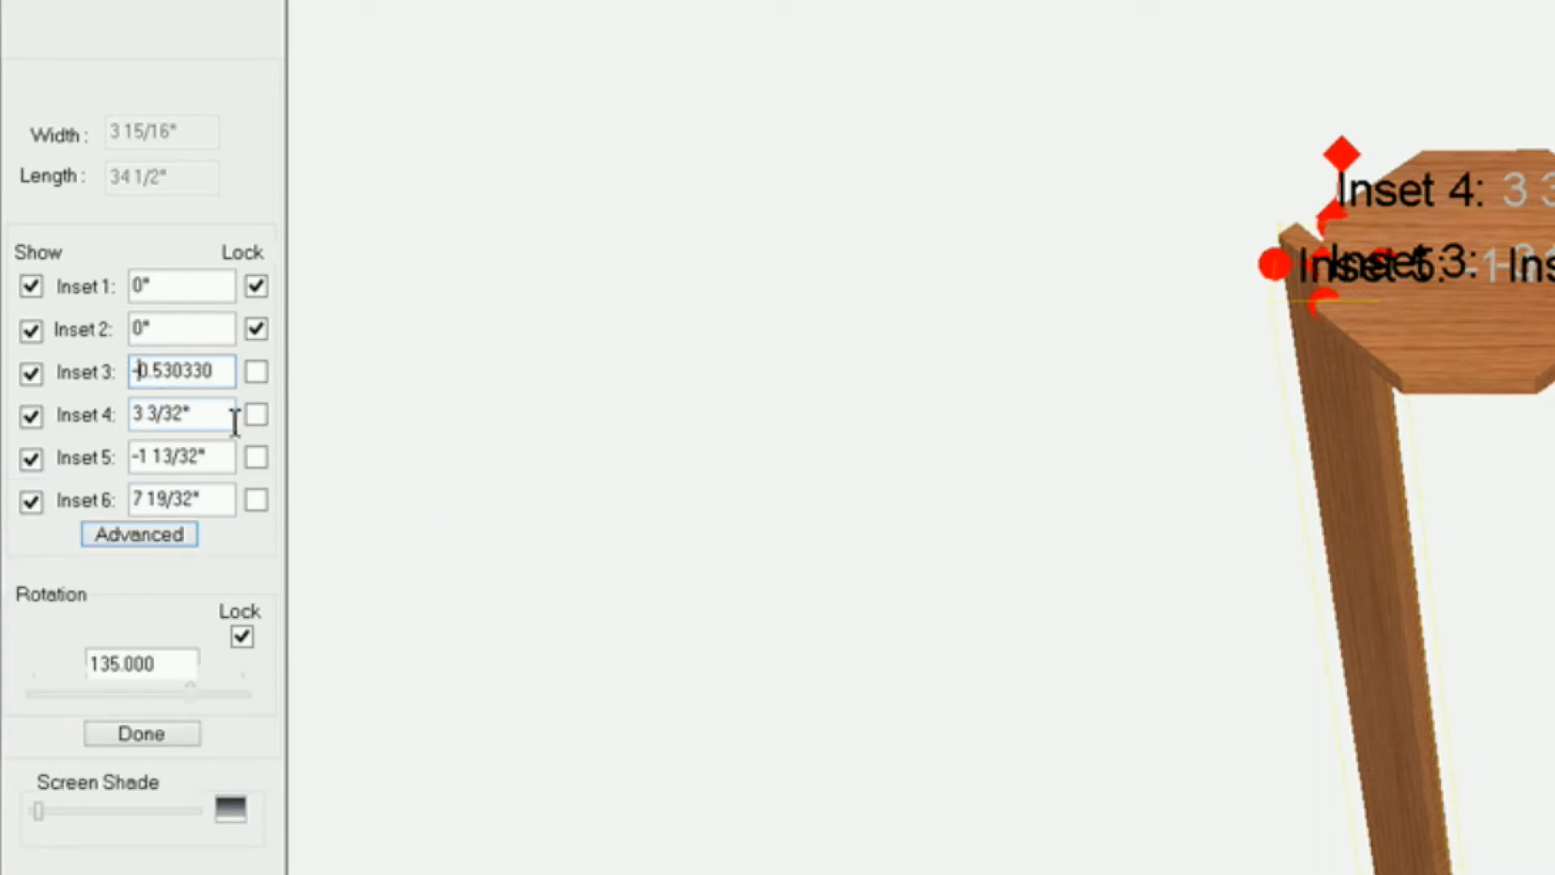
{"action": "left_click", "coordinate": [256, 376]}
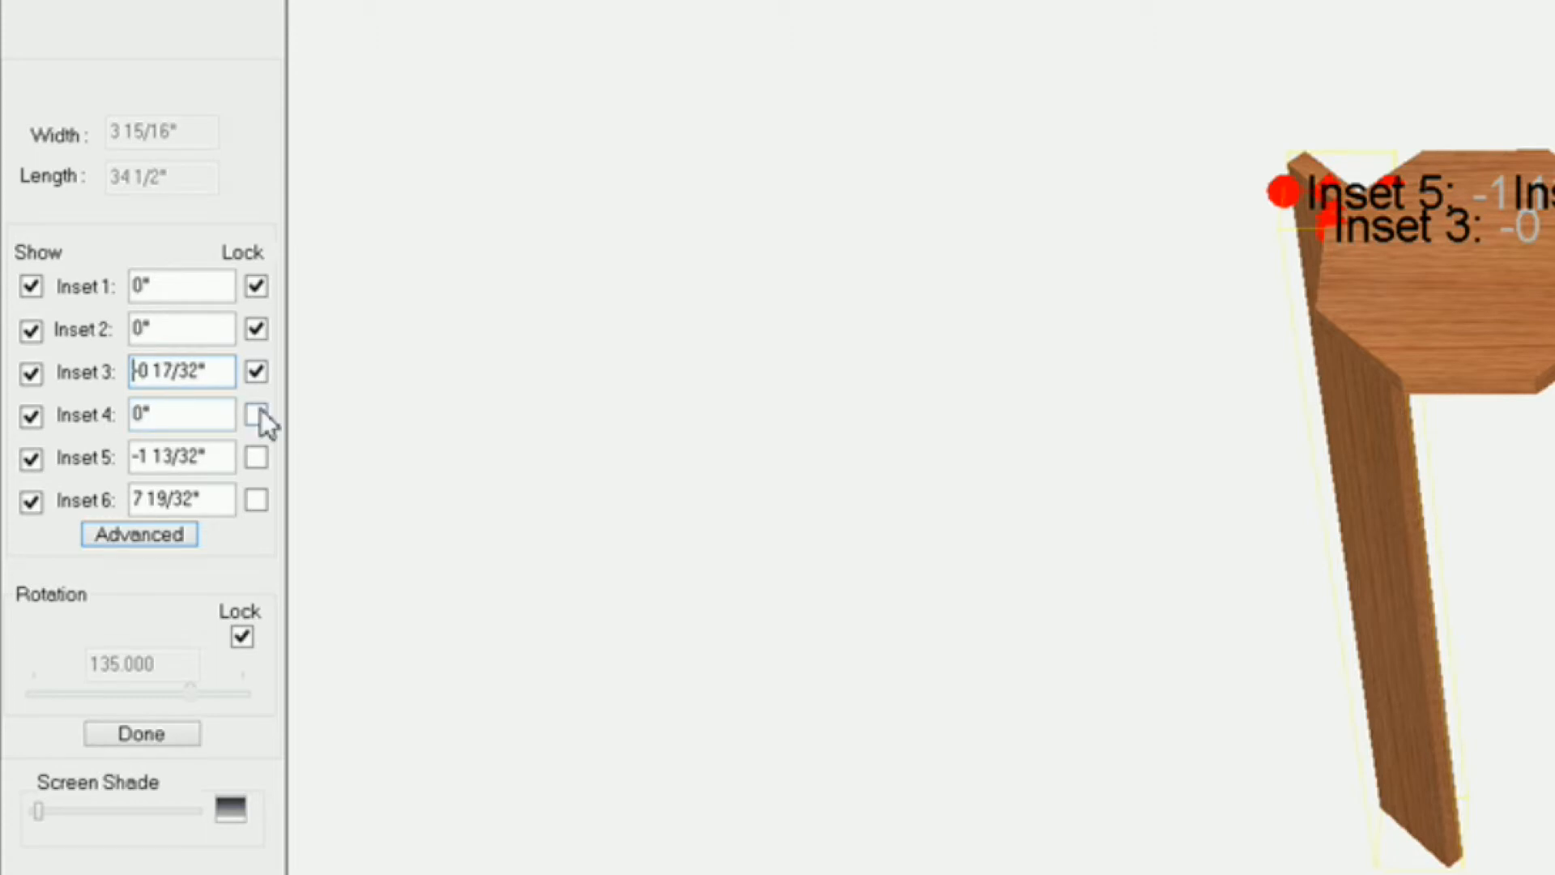
Step: Set Inset 4 and Inset 6 to 0, lock both, and finish the stretcher adjustment
{"action": "left_click", "coordinate": [214, 497]}
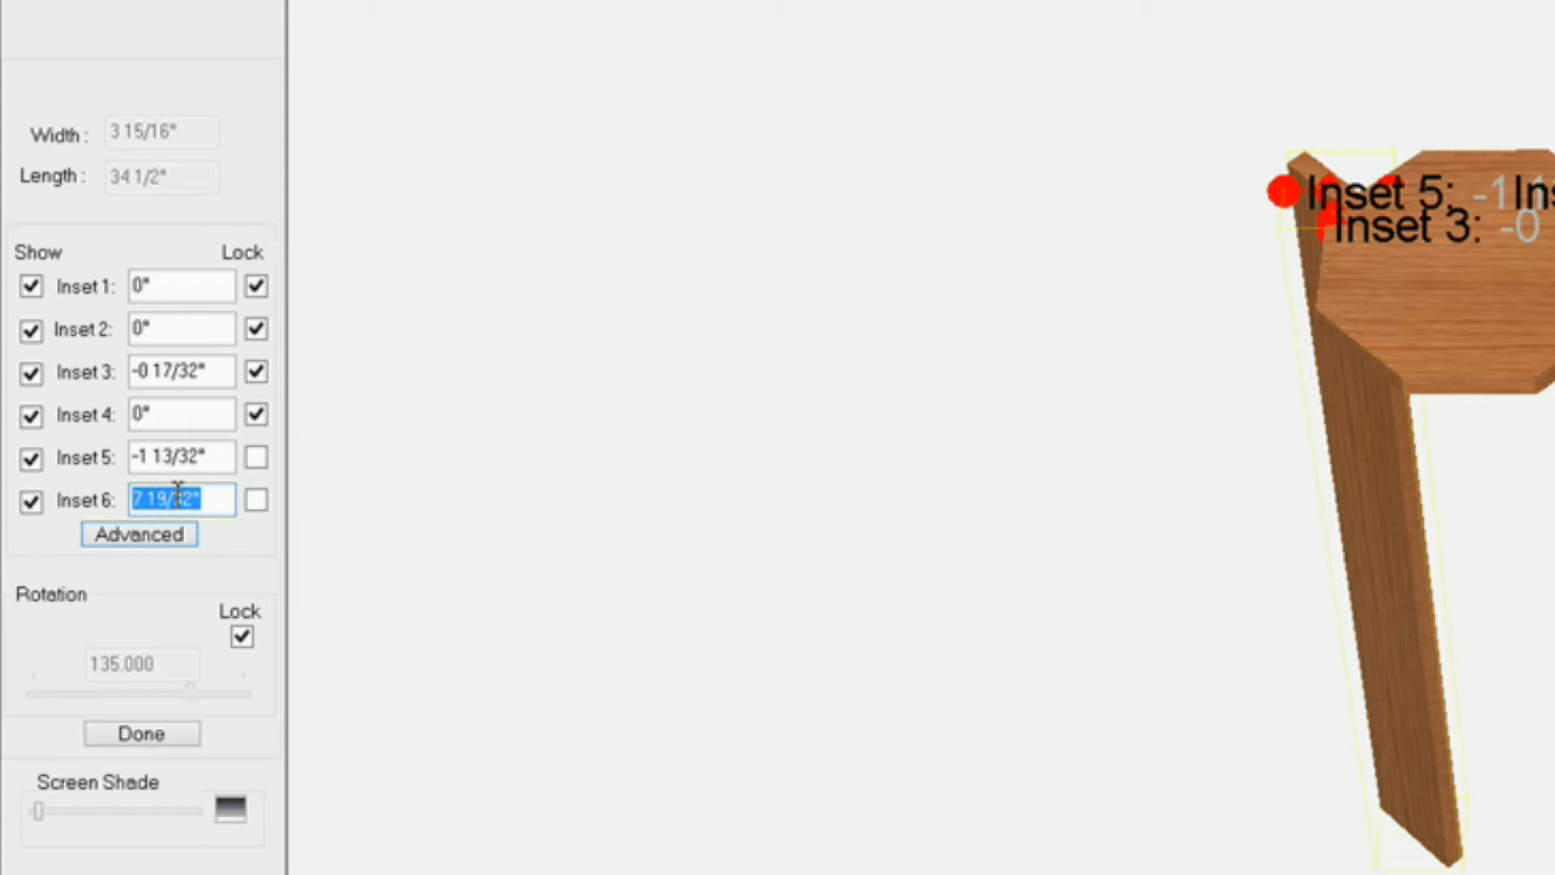
{"action": "type", "text": "0"}
{"action": "key", "text": "Return"}
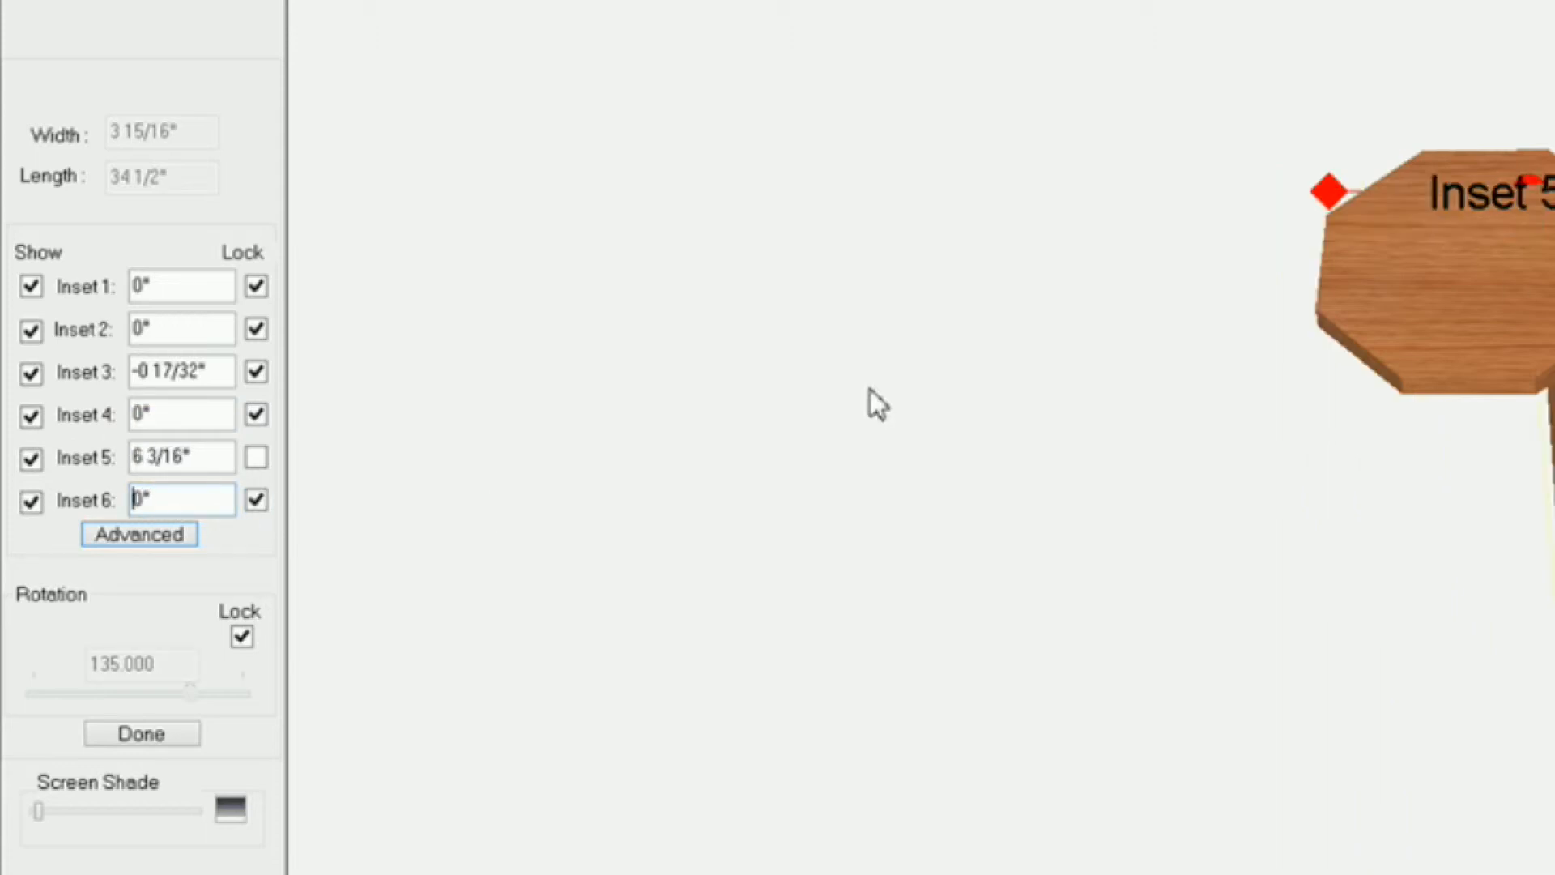
{"action": "left_click", "coordinate": [162, 735]}
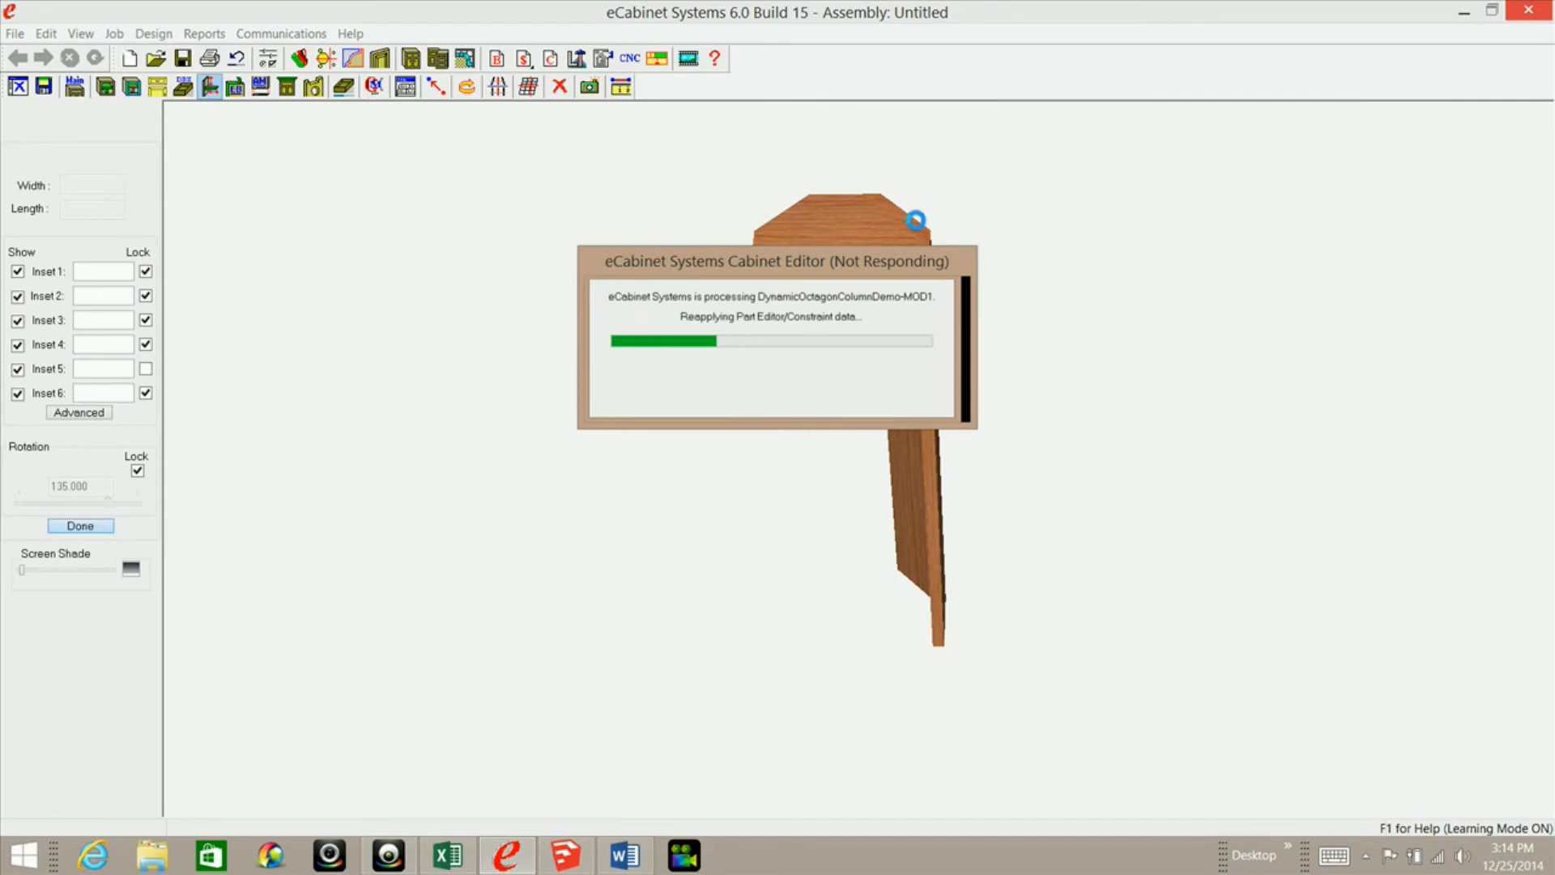
Step: Examine how the angled stretchers meet at the corners of the octagon column, viewed from the top
{"action": "middle_click_drag", "start_coordinate": [892, 230], "coordinate": [879, 513]}
{"action": "middle_click_drag", "start_coordinate": [960, 416], "coordinate": [859, 498]}
{"action": "scroll", "coordinate": [859, 498], "scroll_direction": "down", "scroll_amount": 5}
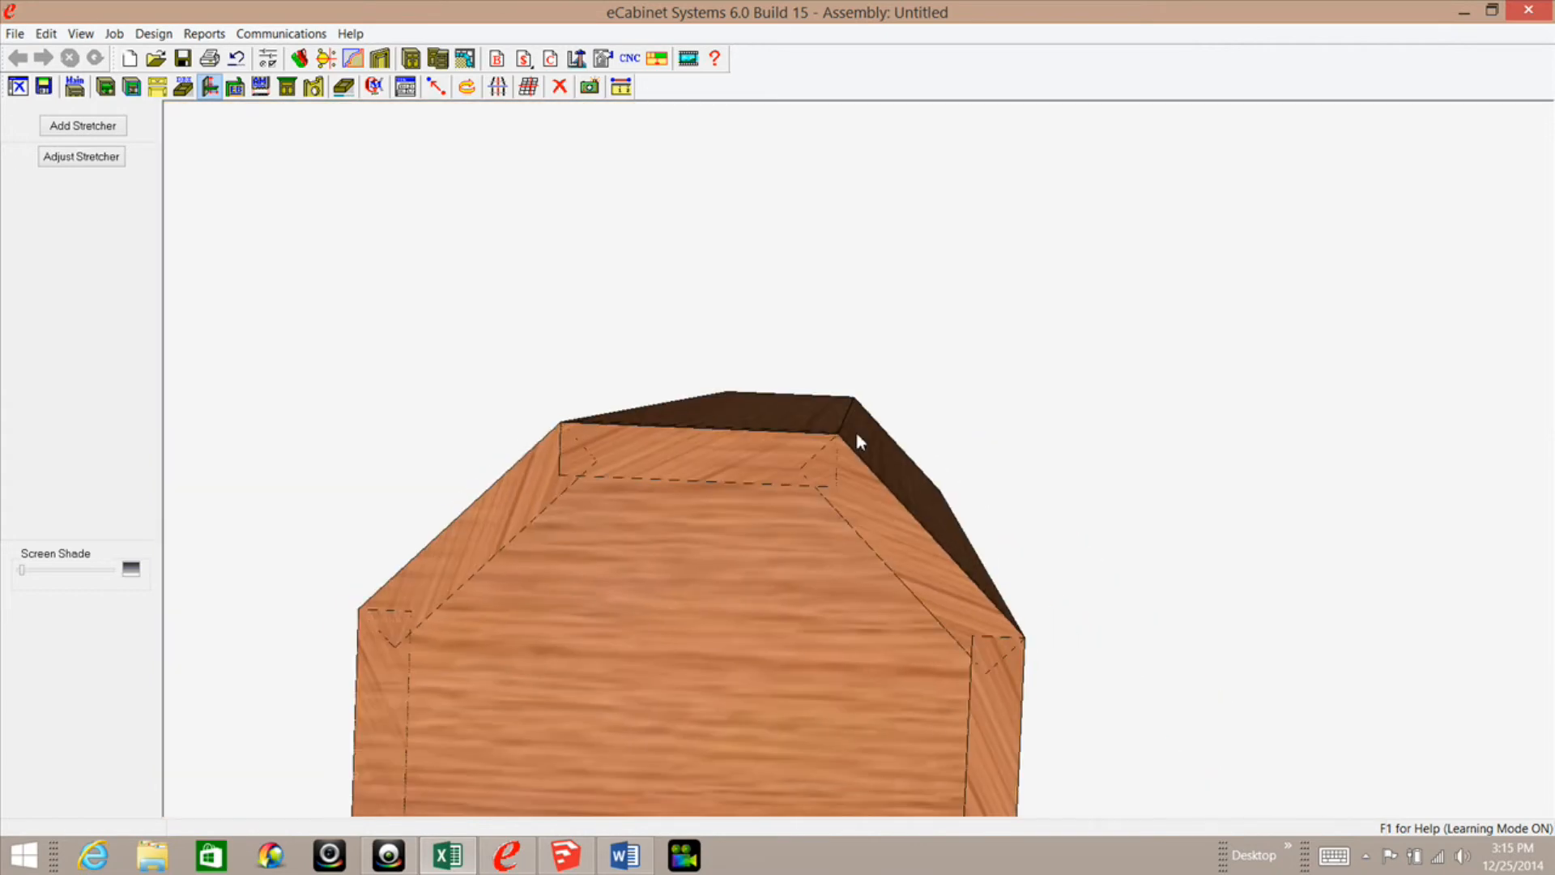
{"action": "middle_click_drag", "start_coordinate": [920, 587], "coordinate": [1009, 380]}
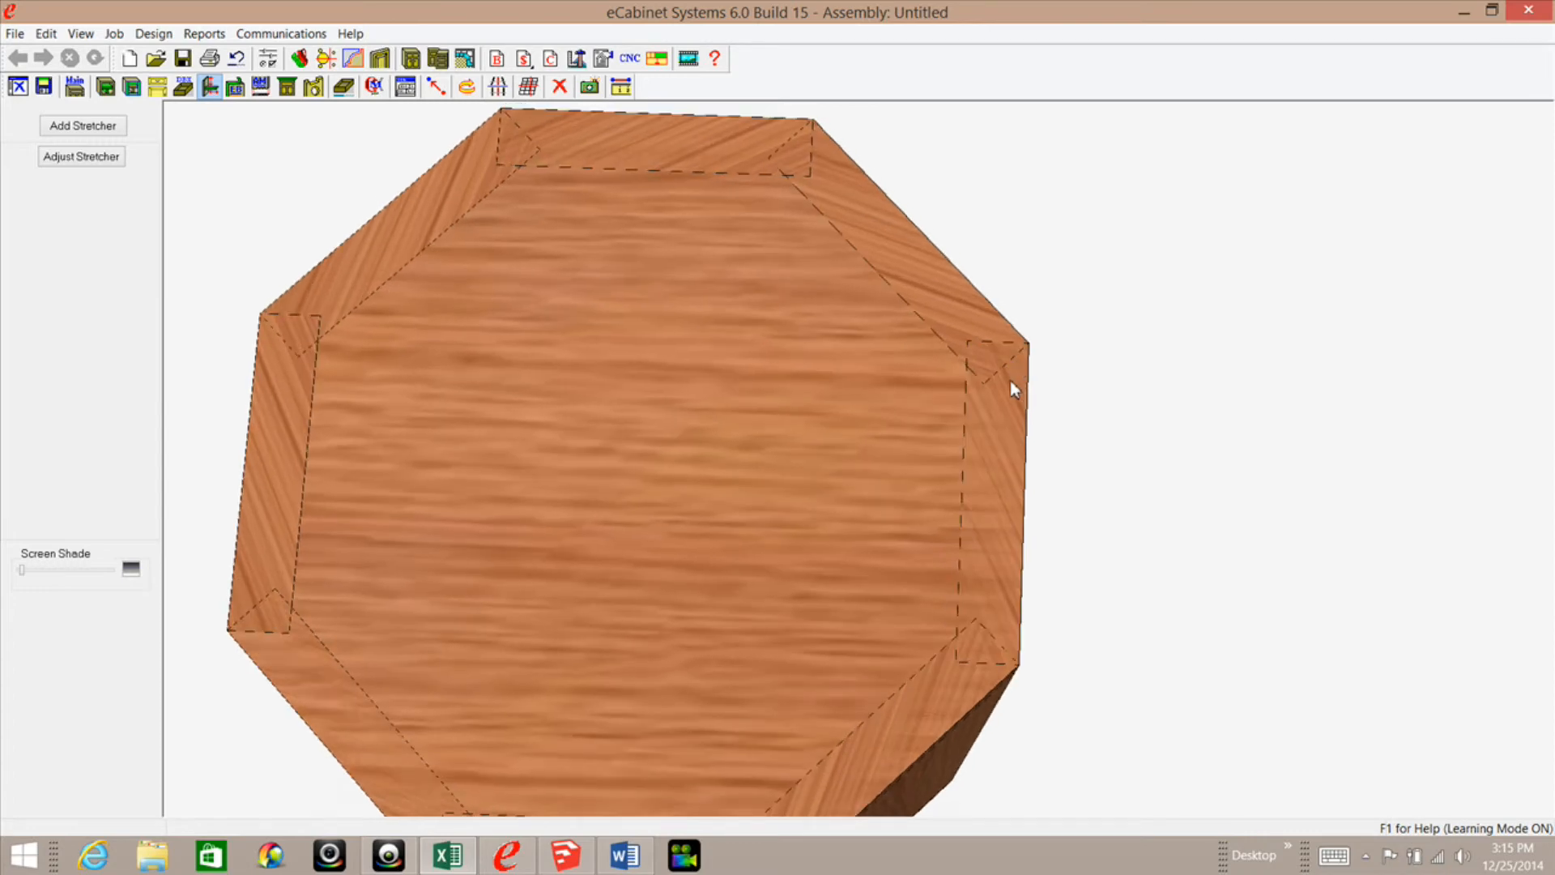
{"action": "scroll", "coordinate": [1017, 406], "scroll_direction": "up", "scroll_amount": 3}
{"action": "scroll", "coordinate": [1016, 441], "scroll_direction": "up", "scroll_amount": 5}
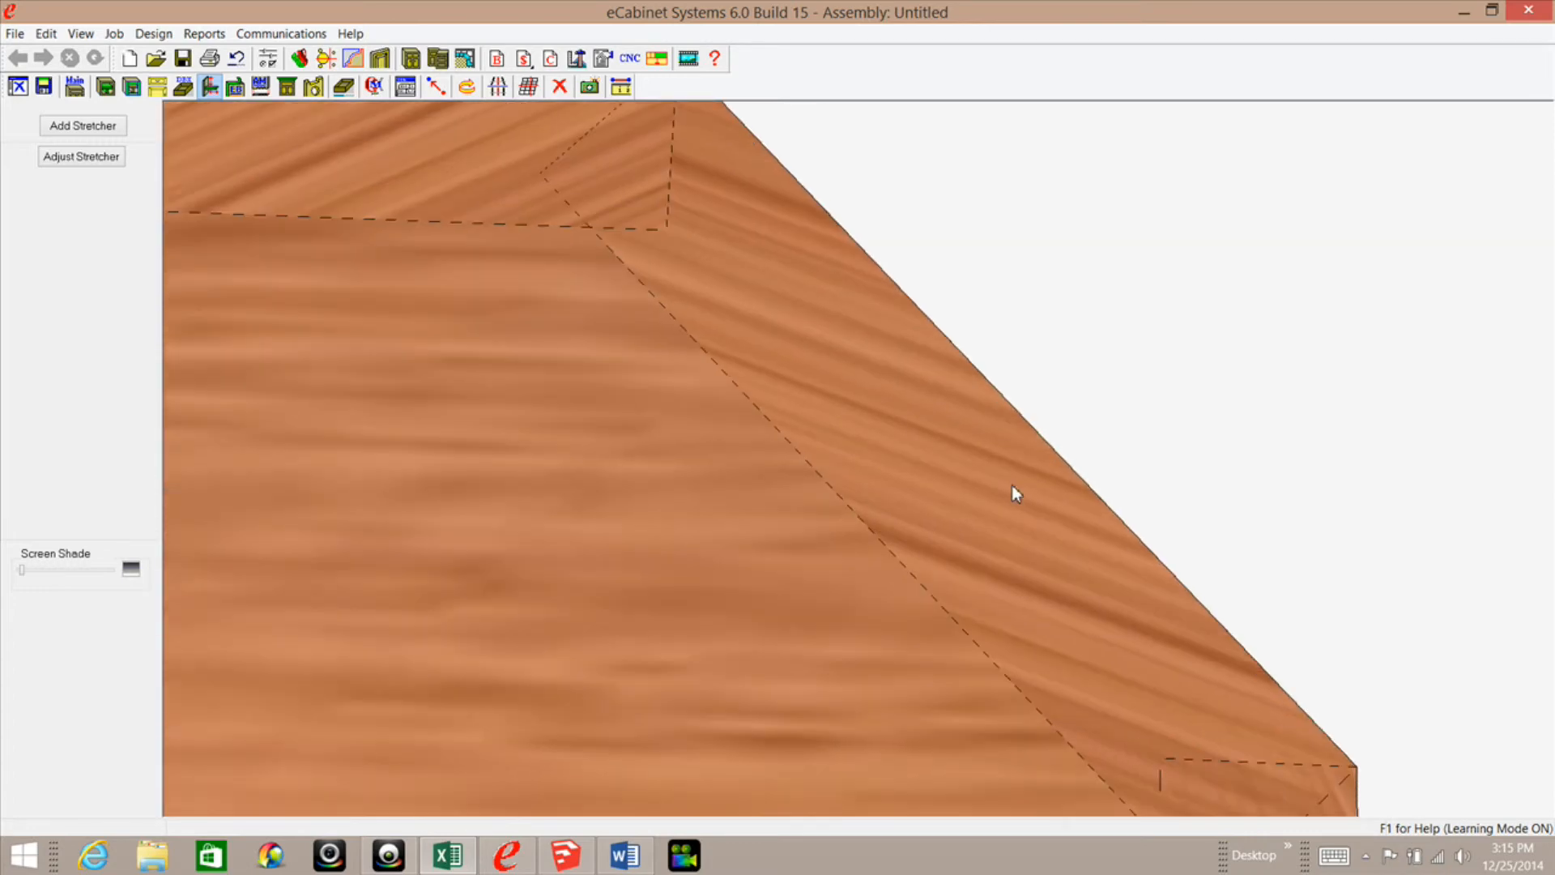
{"action": "scroll", "coordinate": [1004, 486], "scroll_direction": "up", "scroll_amount": 3}
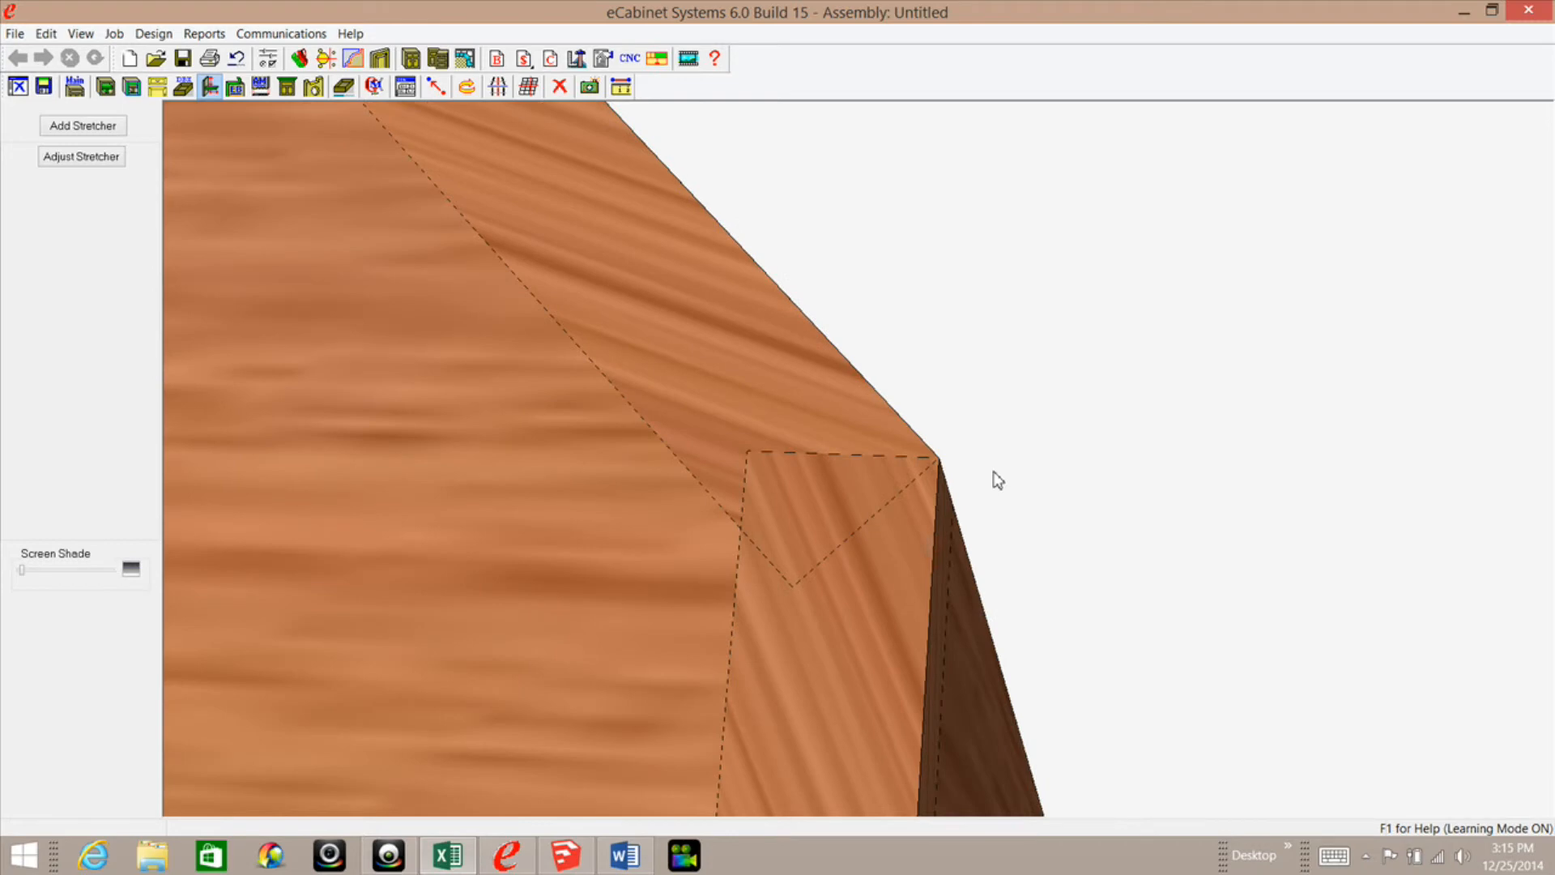
{"action": "scroll", "coordinate": [963, 488], "scroll_direction": "up", "scroll_amount": 3}
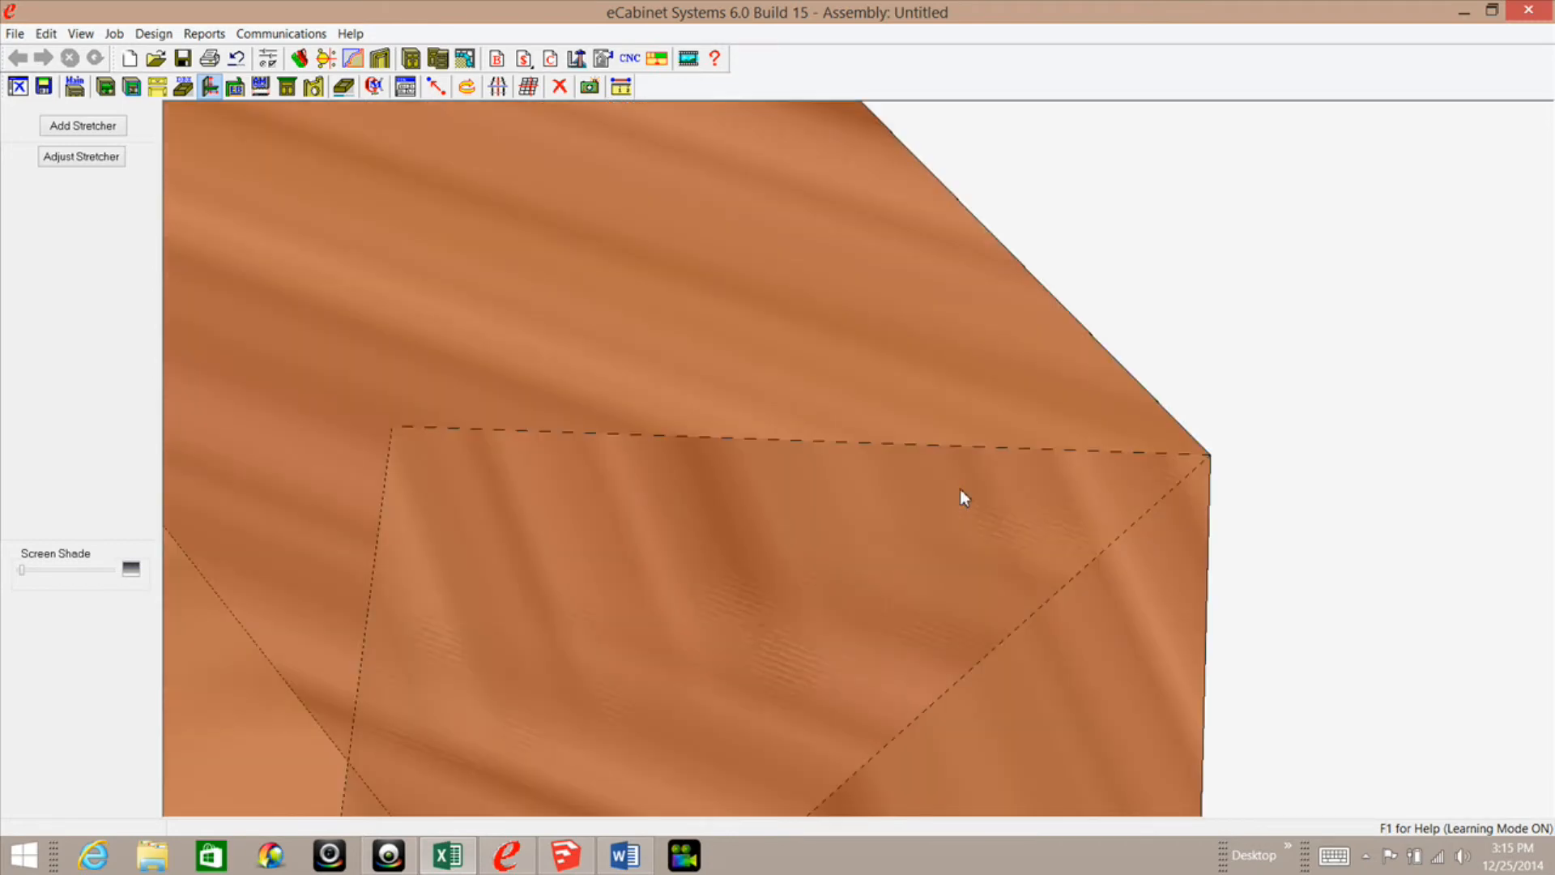
{"action": "scroll", "coordinate": [960, 488], "scroll_direction": "down", "scroll_amount": 10}
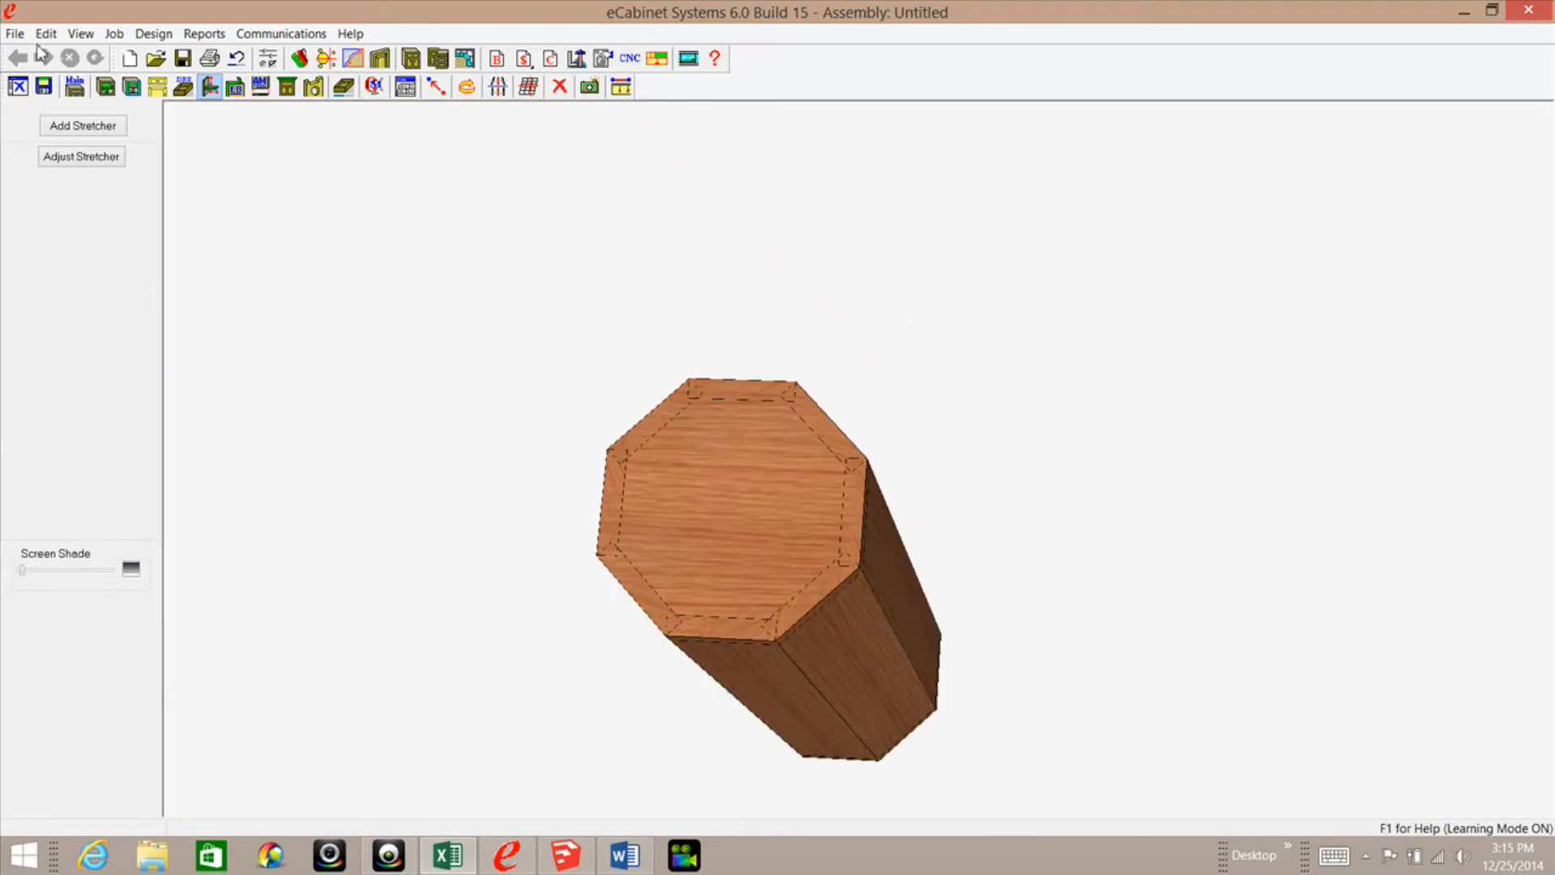
Step: Return to main cabinet editing and inspect the octagon column's top, side panels and corner joints from several angles
{"action": "left_click", "coordinate": [75, 87]}
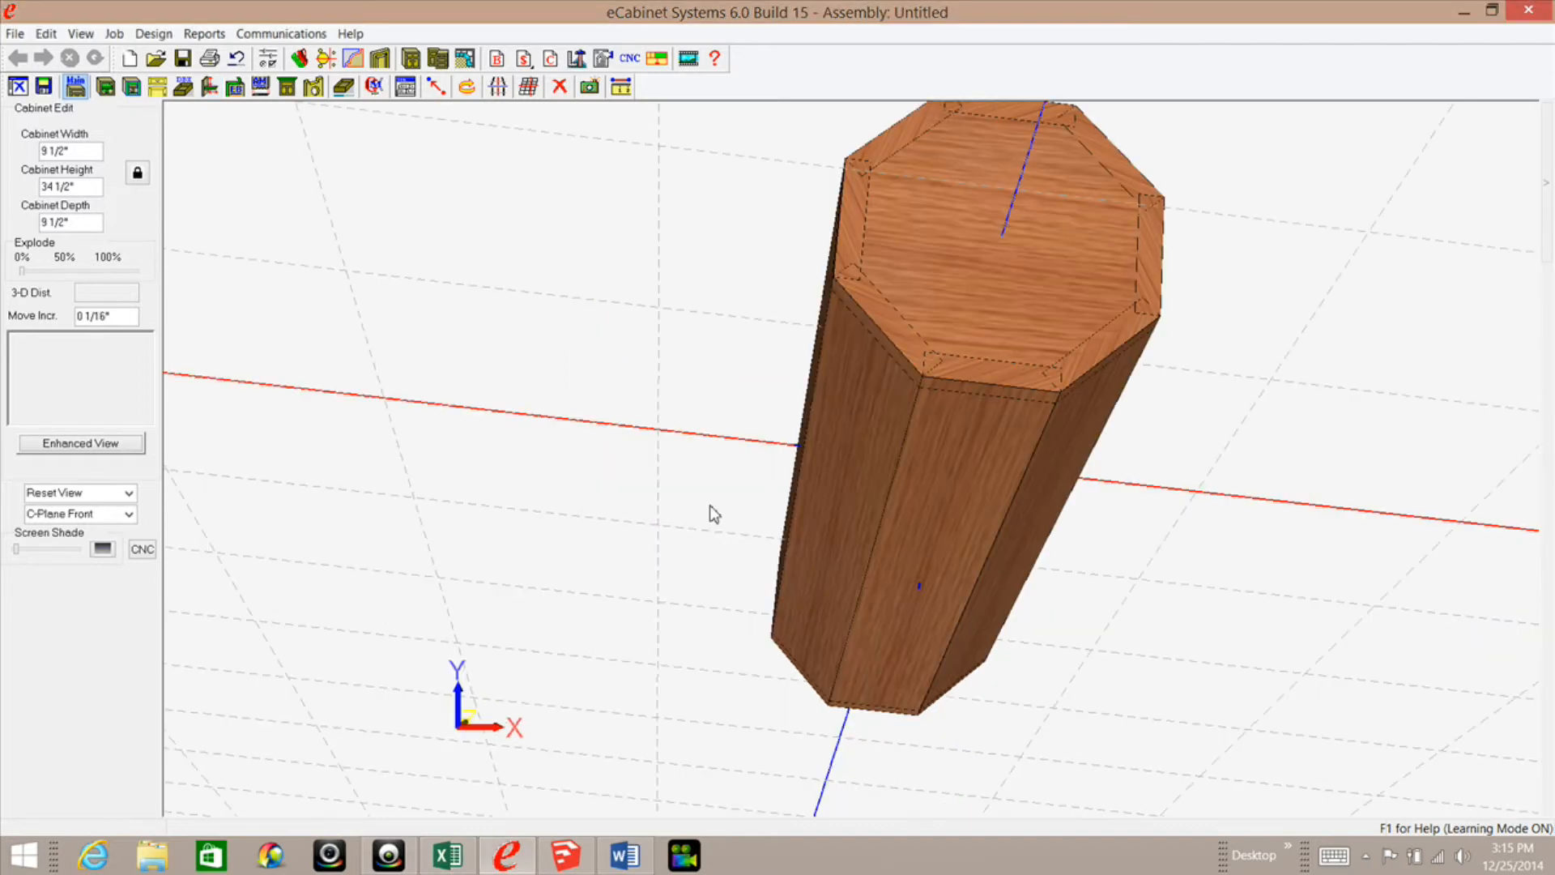
{"action": "middle_click_drag", "start_coordinate": [976, 330], "coordinate": [969, 391]}
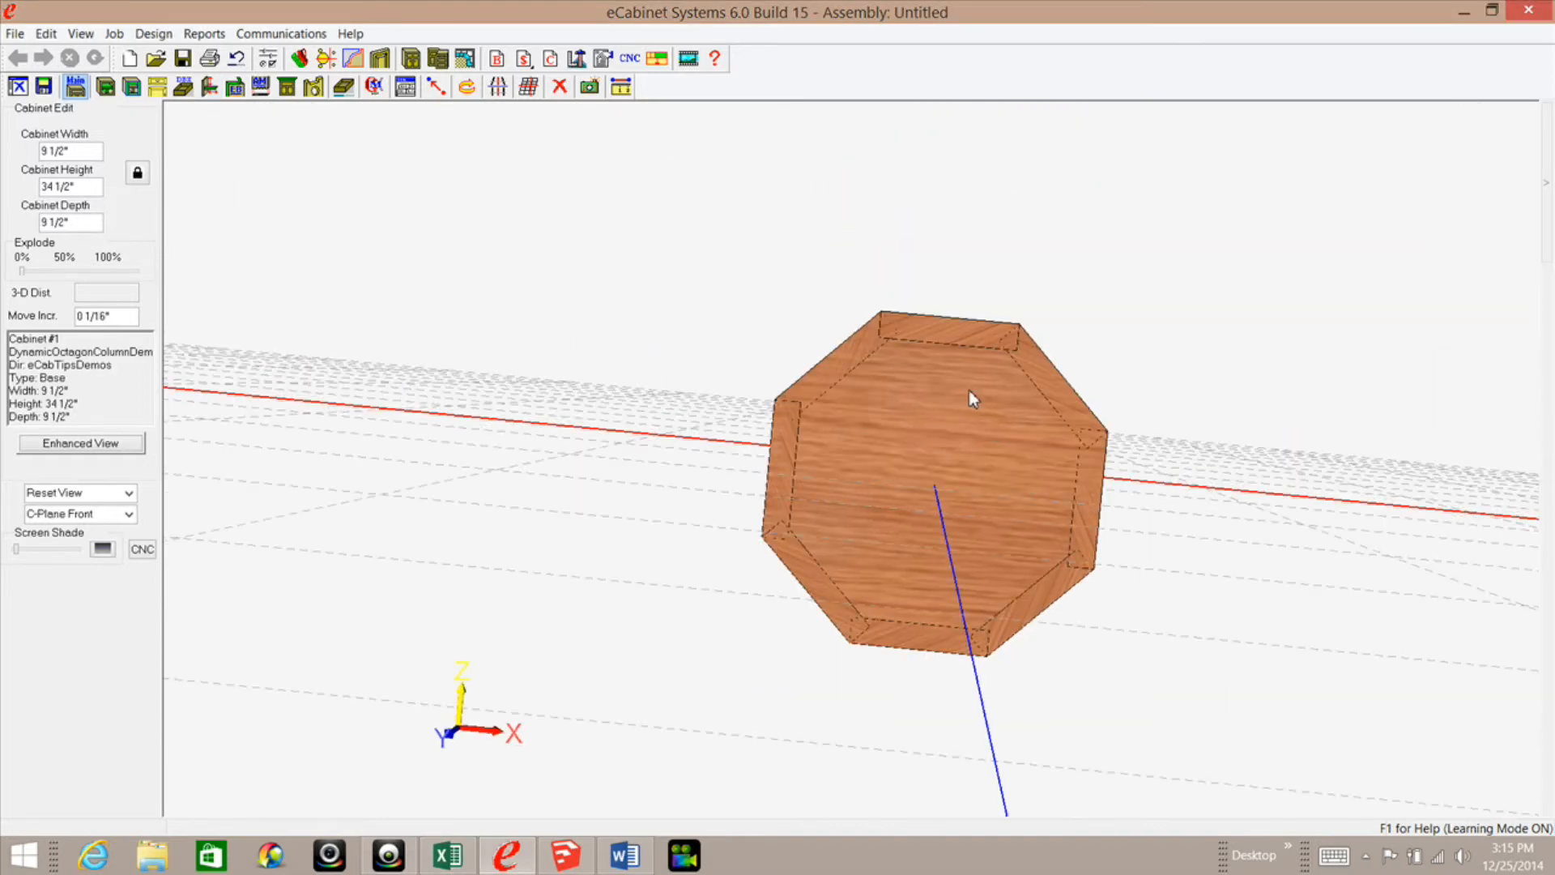
{"action": "scroll", "coordinate": [957, 442], "scroll_direction": "up", "scroll_amount": 3}
{"action": "scroll", "coordinate": [961, 450], "scroll_direction": "up", "scroll_amount": 5}
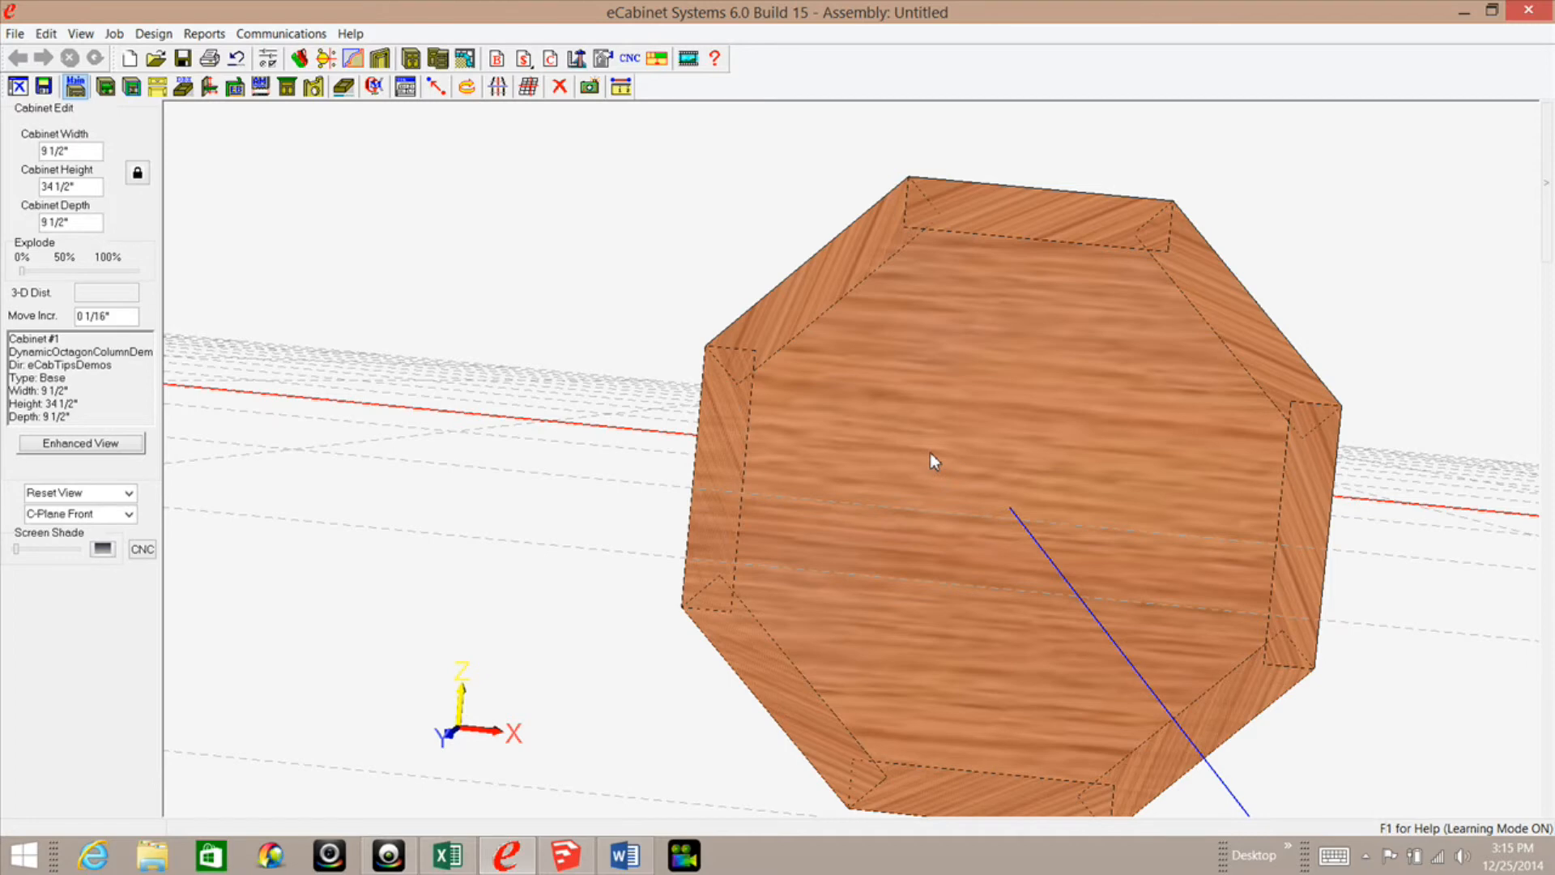
{"action": "middle_click_drag", "start_coordinate": [964, 361], "coordinate": [713, 434]}
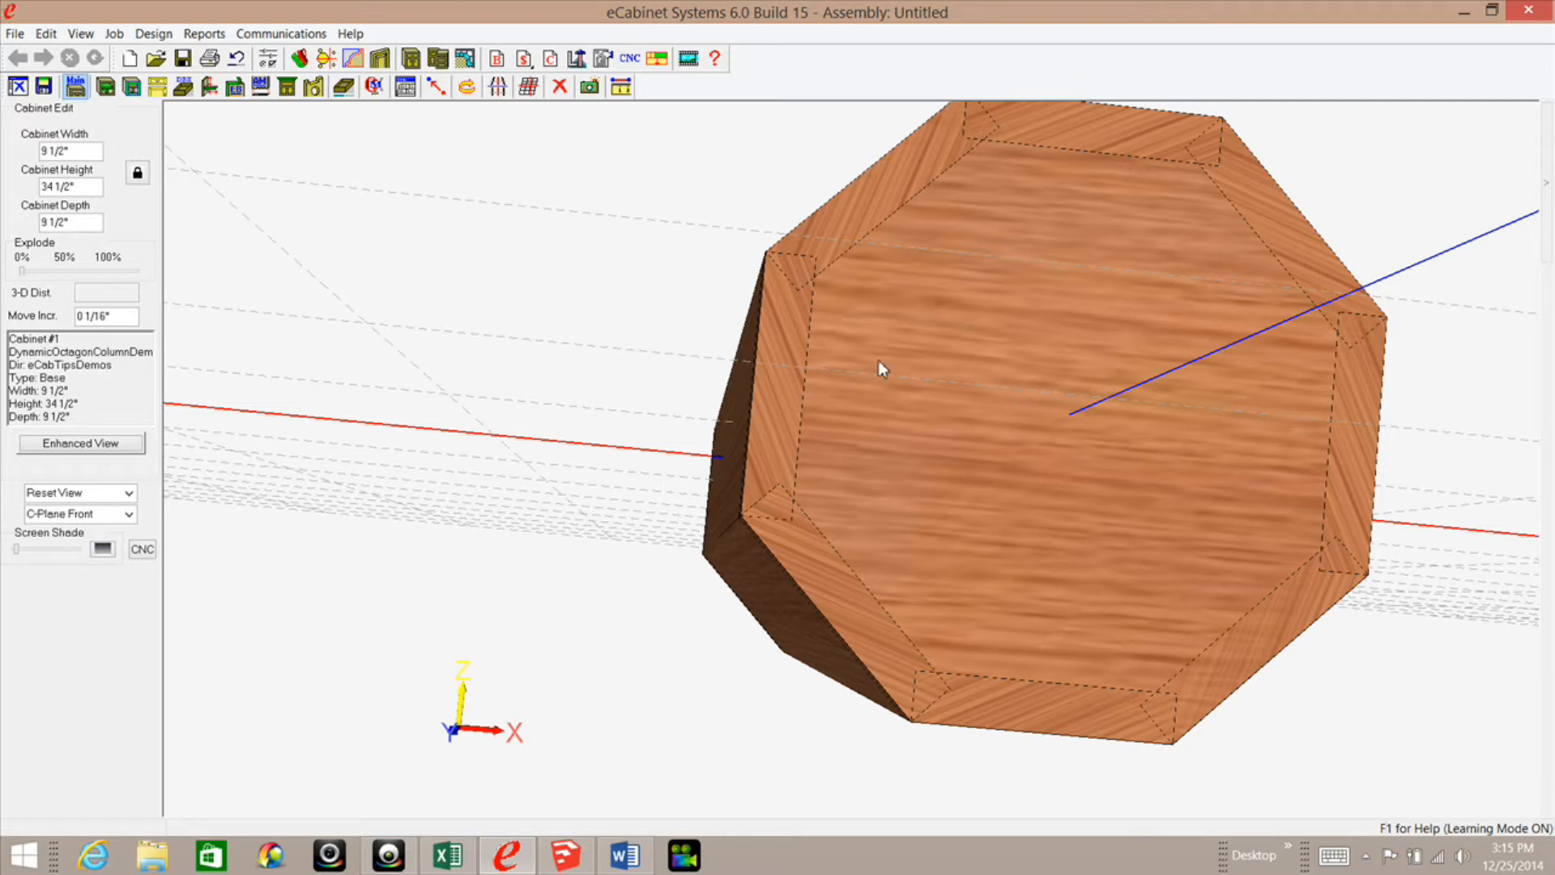
{"action": "middle_click_drag", "start_coordinate": [896, 341], "coordinate": [873, 357]}
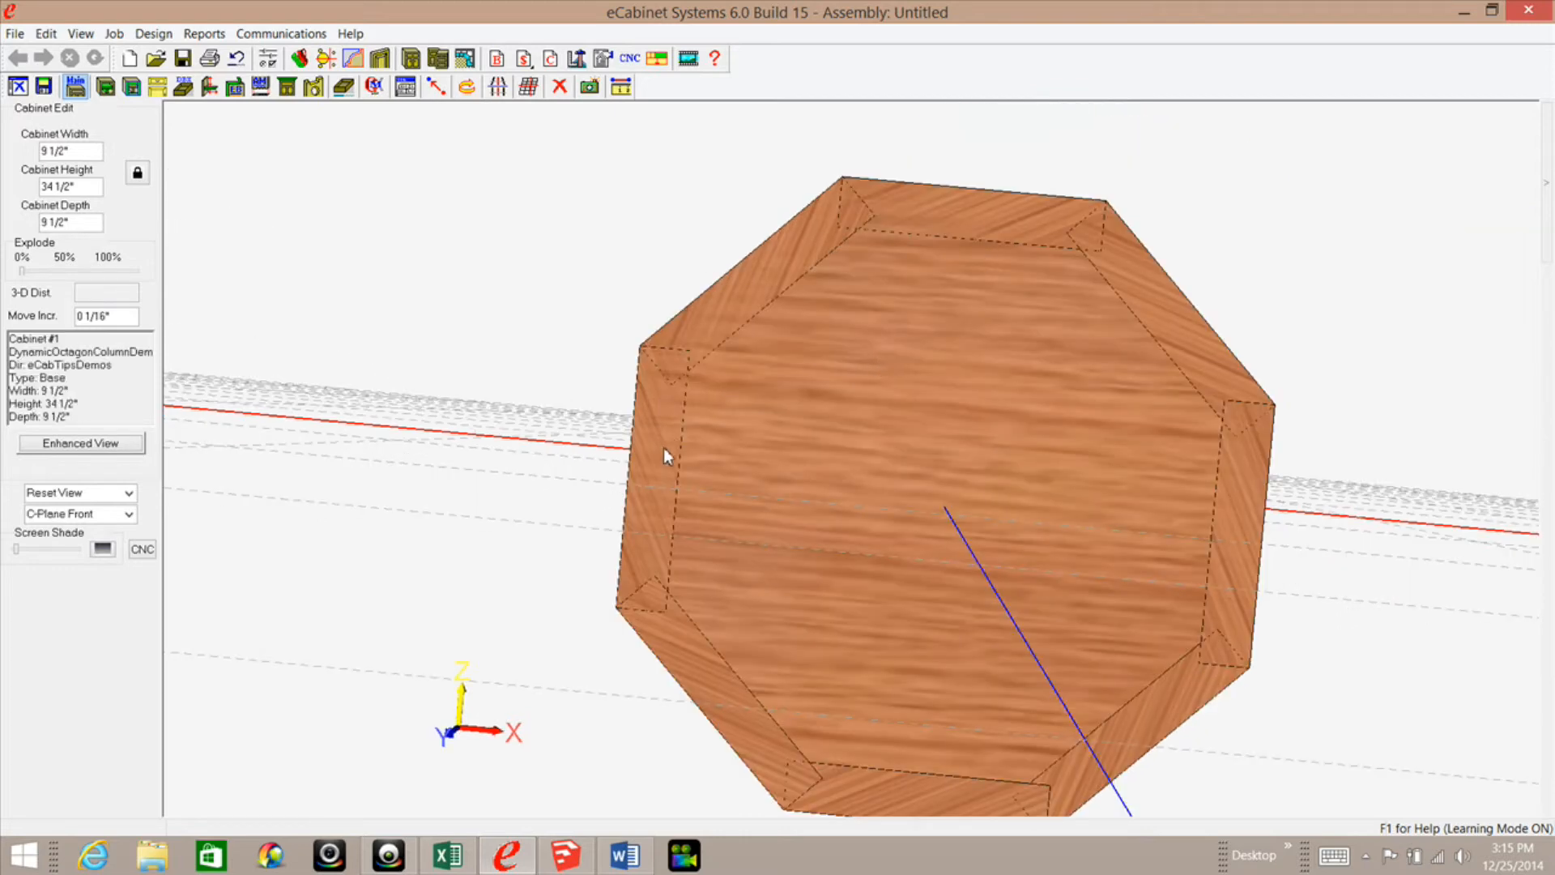
{"action": "middle_click_drag", "start_coordinate": [989, 596], "coordinate": [877, 413]}
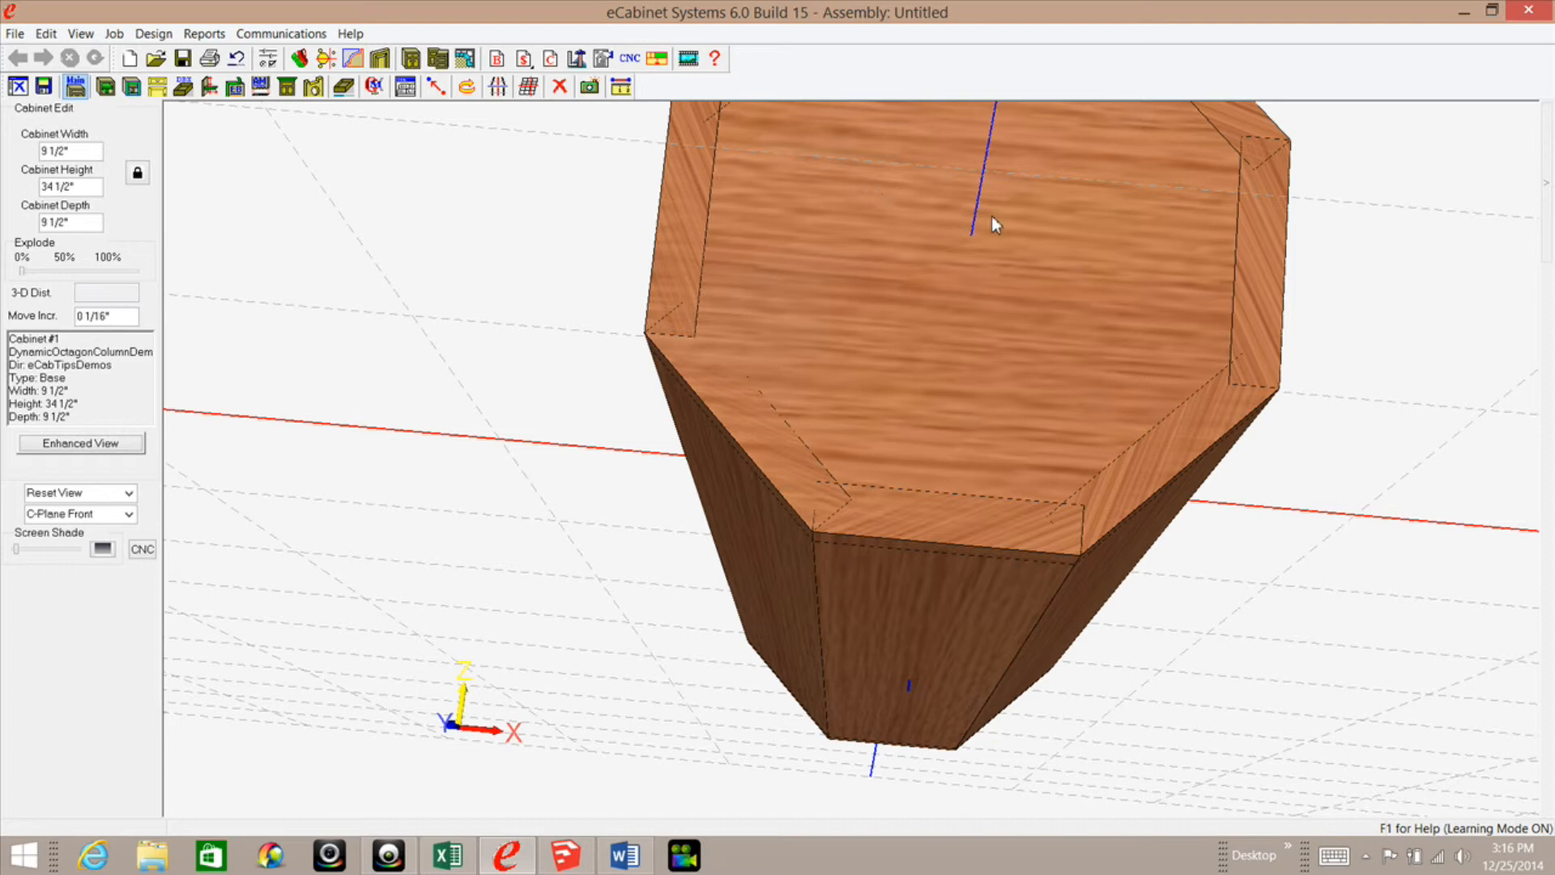
{"action": "mouse_move", "coordinate": [842, 379]}
{"action": "middle_mouse_down"}
{"action": "mouse_move", "coordinate": [853, 353]}
{"action": "mouse_move", "coordinate": [852, 377]}
{"action": "middle_mouse_up"}
{"action": "middle_click_drag", "start_coordinate": [832, 286], "coordinate": [803, 303]}
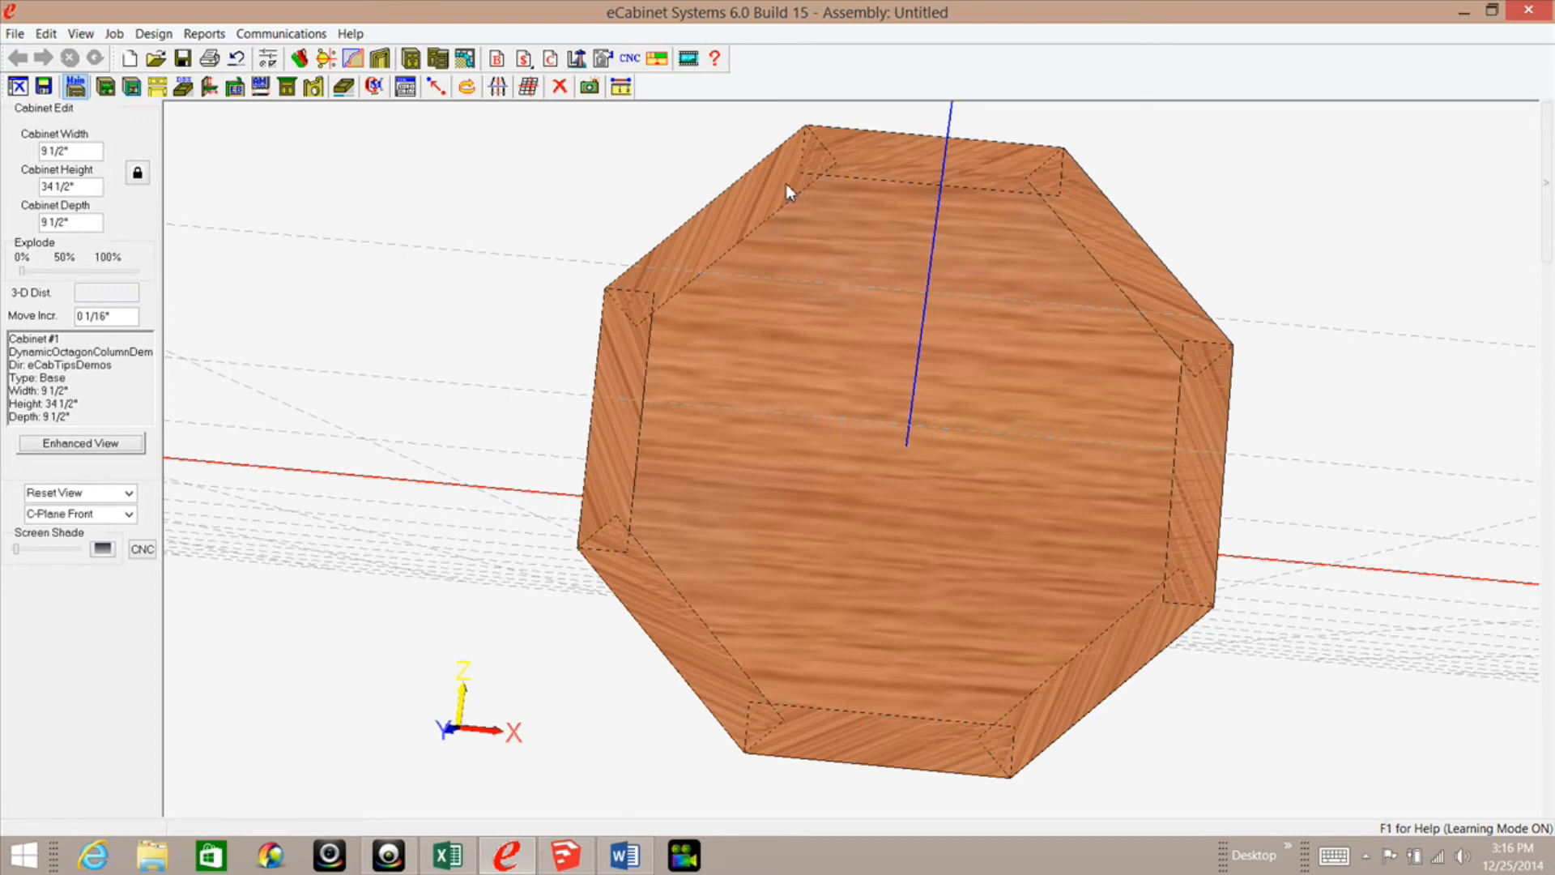
{"action": "mouse_move", "coordinate": [788, 198]}
{"action": "mouse_move", "coordinate": [876, 435]}
{"action": "middle_mouse_down"}
{"action": "mouse_move", "coordinate": [896, 364]}
{"action": "mouse_move", "coordinate": [881, 420]}
{"action": "middle_mouse_up"}
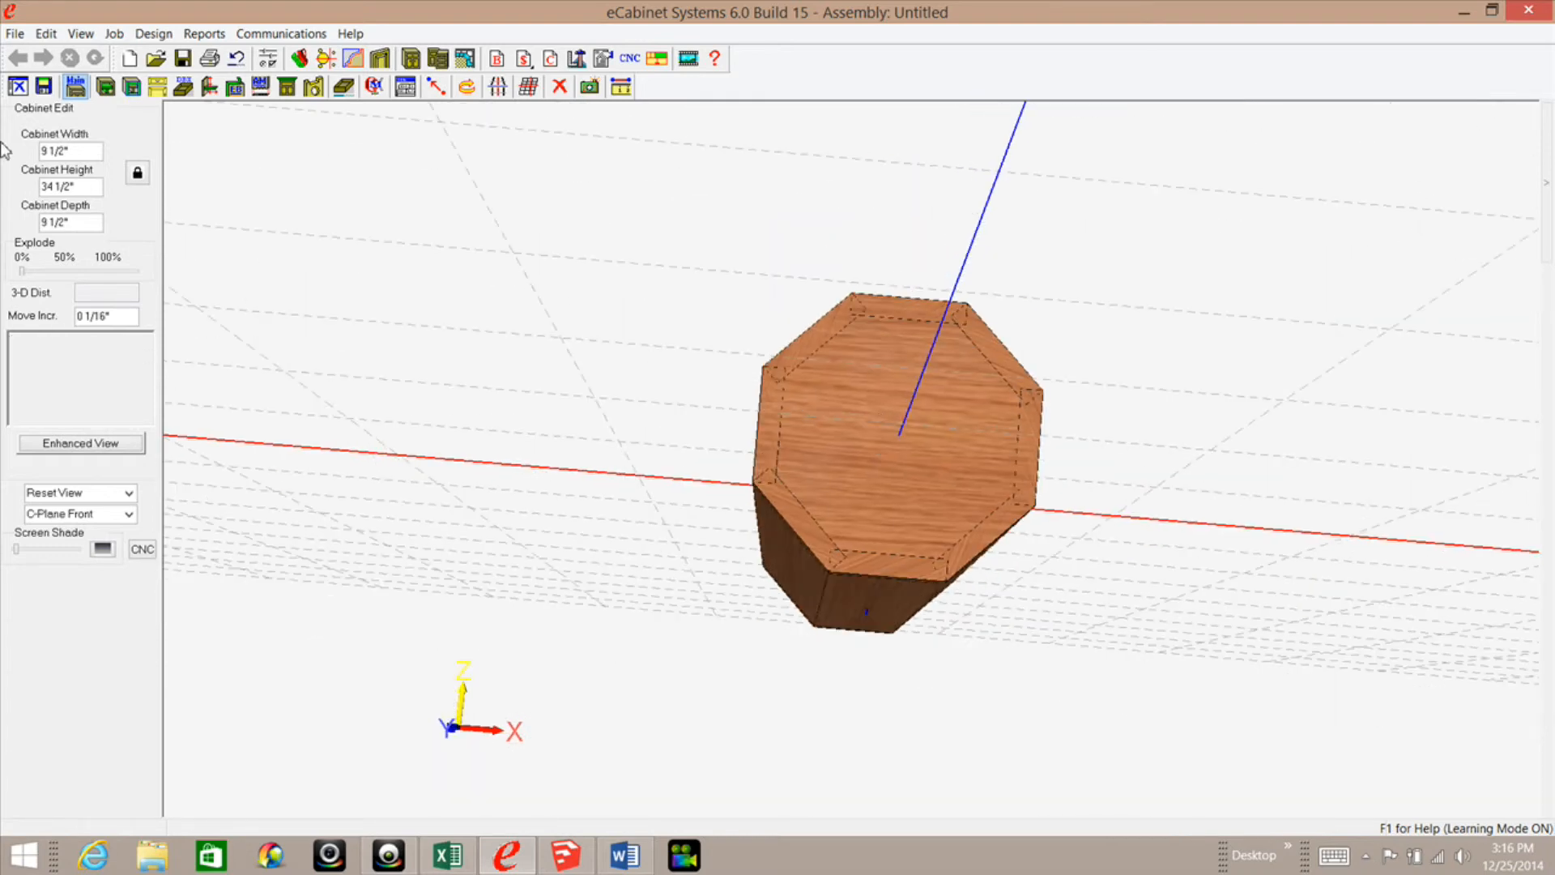
Step: Test the column's resizing with a cabinet width of 21", height of 20" and depth of 21"
{"action": "left_click_drag", "start_coordinate": [78, 150], "coordinate": [5, 152]}
{"action": "type", "text": "21"}
{"action": "left_click_drag", "start_coordinate": [85, 222], "coordinate": [37, 223]}
{"action": "type", "text": "21"}
{"action": "key", "text": "shift+Tab"}
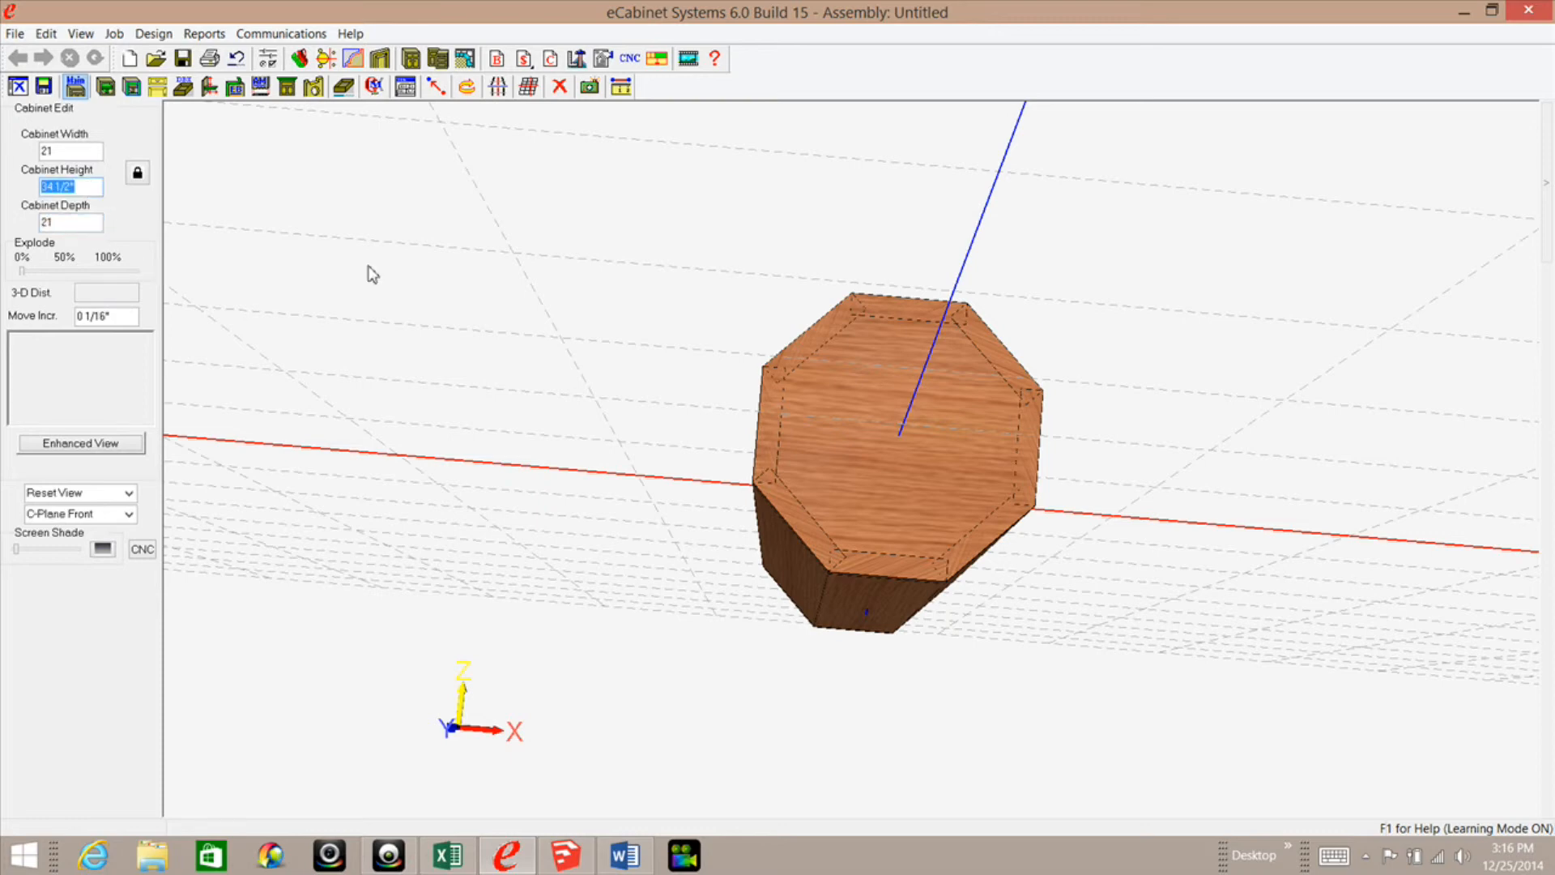
{"action": "type", "text": "20"}
{"action": "key", "text": "Return"}
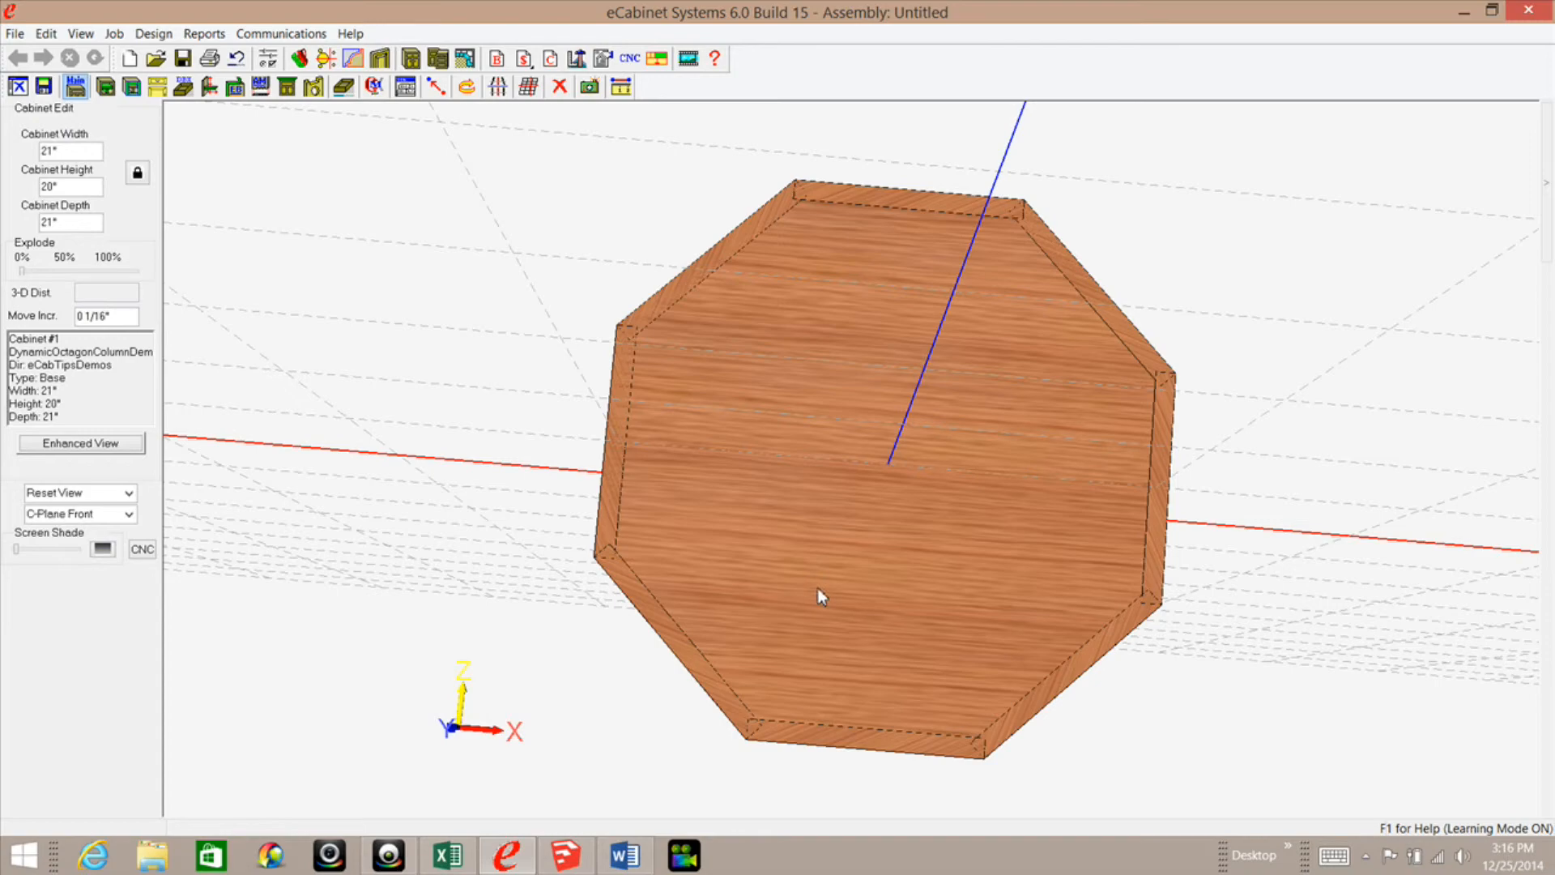
{"action": "middle_click_drag", "start_coordinate": [783, 600], "coordinate": [905, 321]}
Step: Set the cabinet width to 8", the height to 34 1/2" and the depth to 8"
{"action": "left_click_drag", "start_coordinate": [79, 152], "coordinate": [22, 129]}
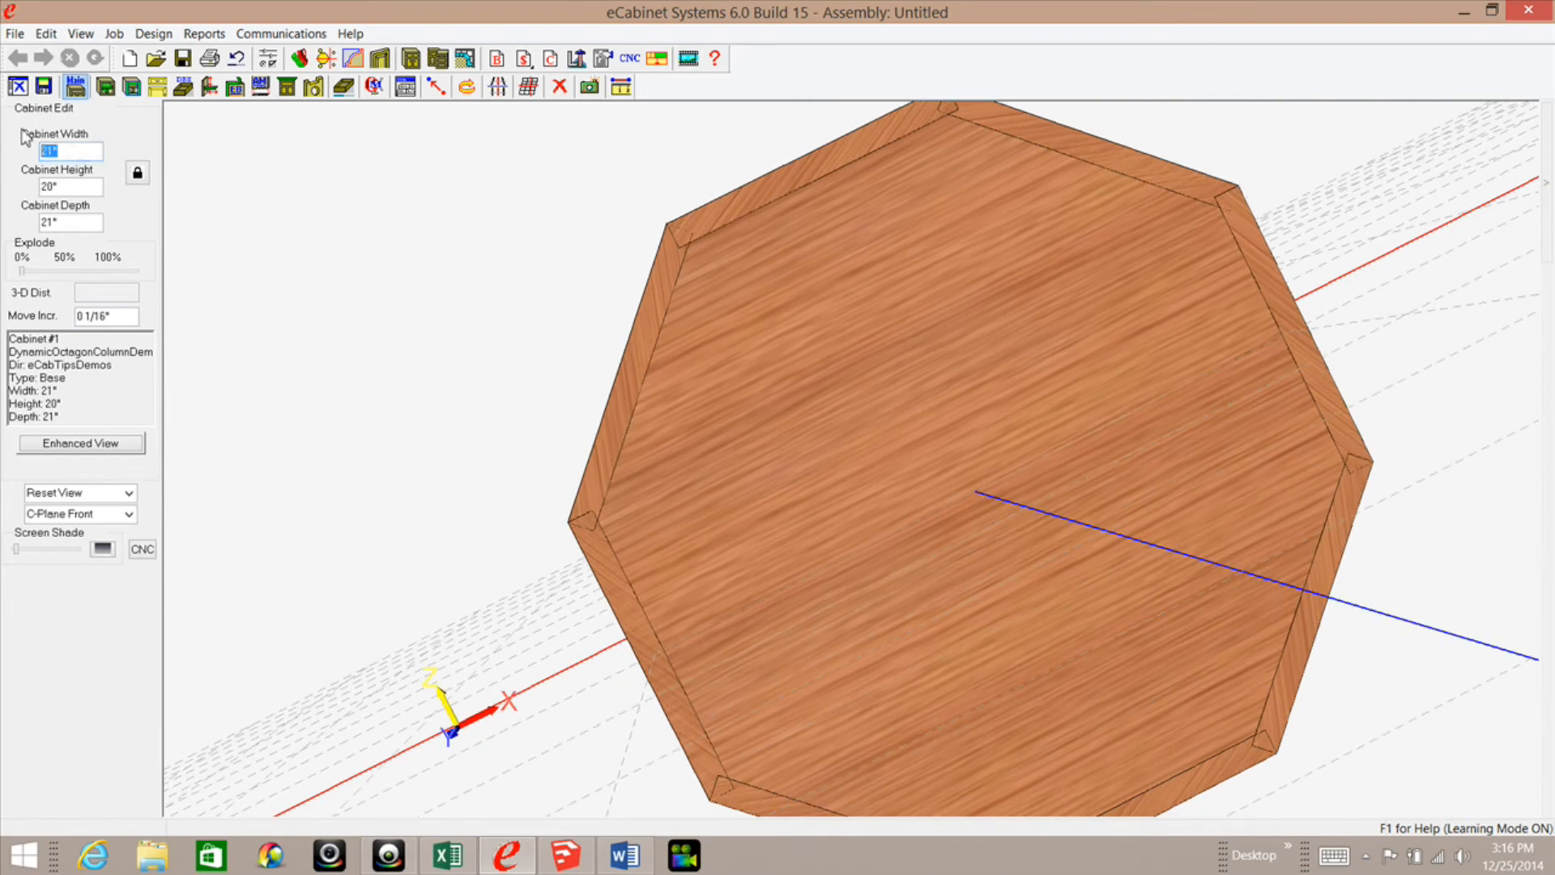
{"action": "type", "text": "9"}
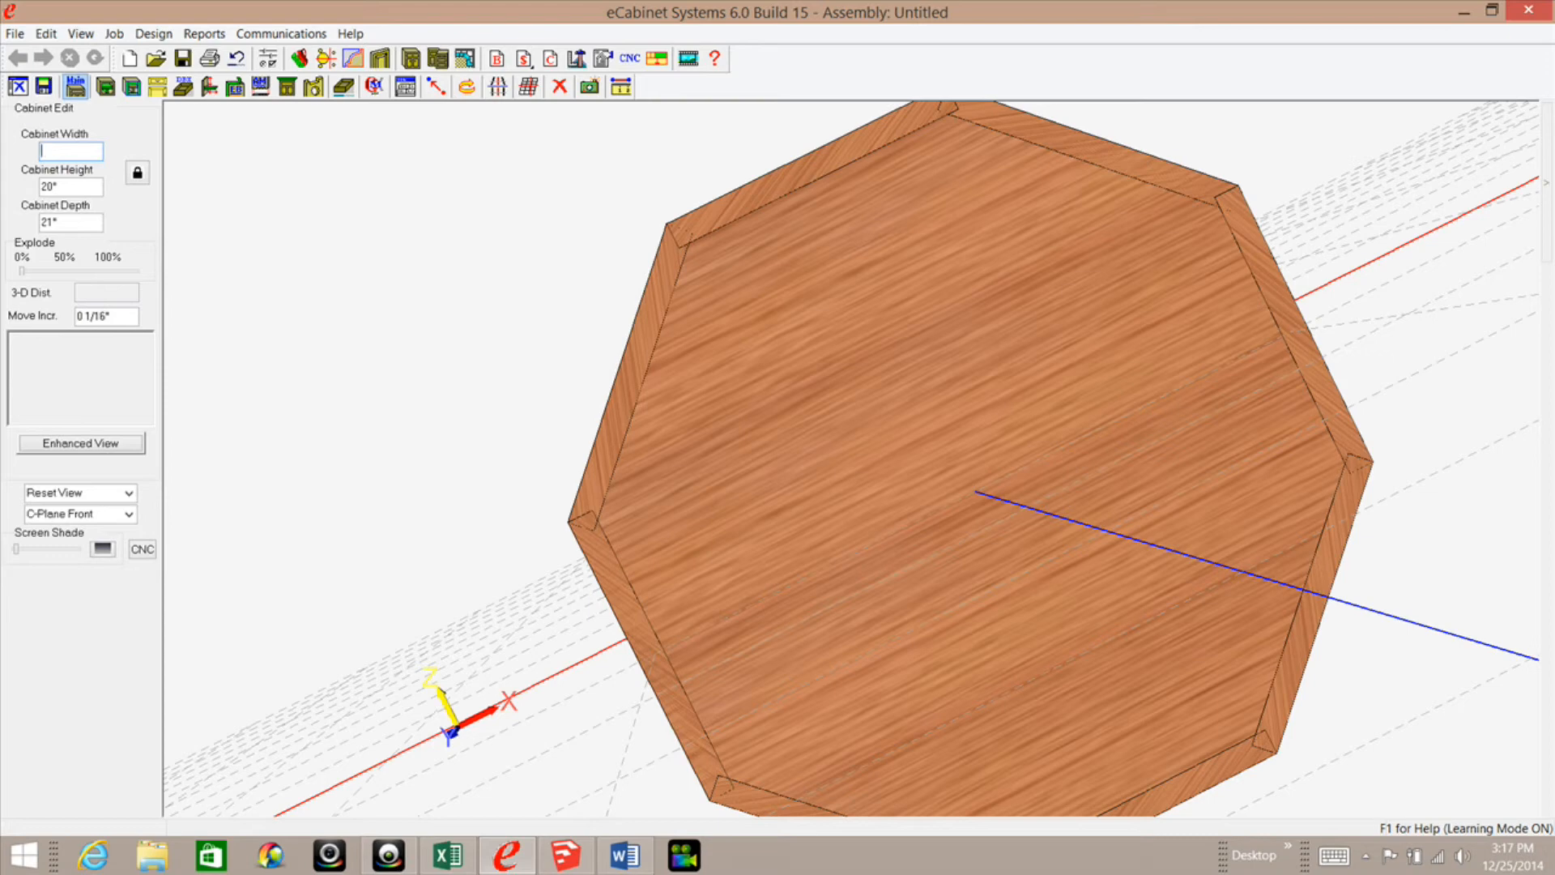
{"action": "left_click_drag", "start_coordinate": [68, 185], "coordinate": [24, 185]}
{"action": "type", "text": "34 1/2"}
{"action": "left_click_drag", "start_coordinate": [91, 221], "coordinate": [16, 224]}
{"action": "type", "text": "8"}
{"action": "key", "text": "Return"}
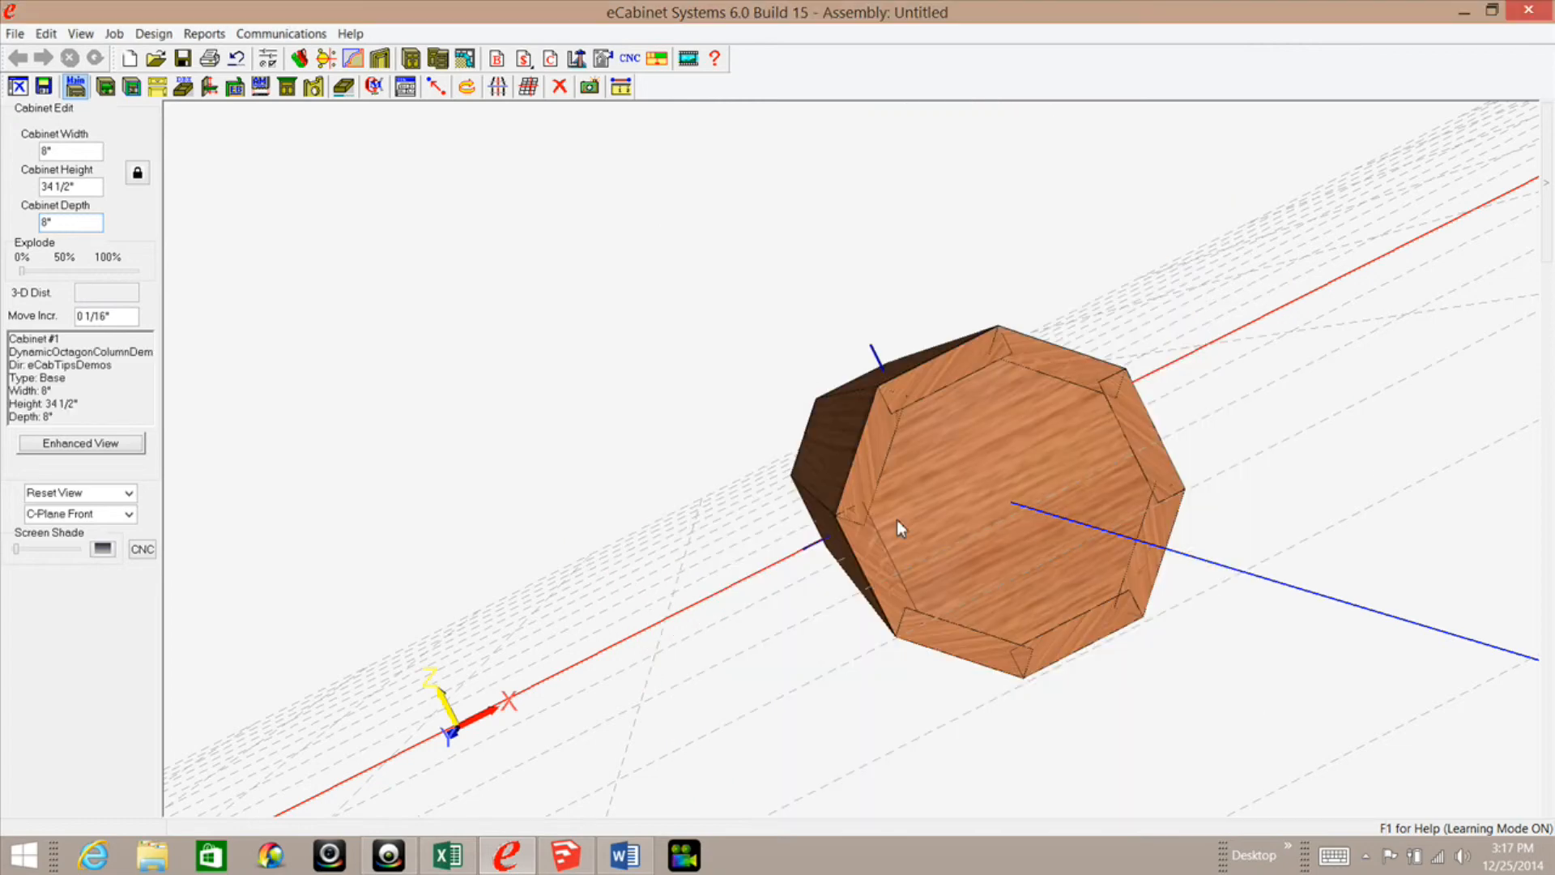
Step: Set the column's Top and Deck as phantom parts
{"action": "middle_click_drag", "start_coordinate": [915, 537], "coordinate": [931, 452]}
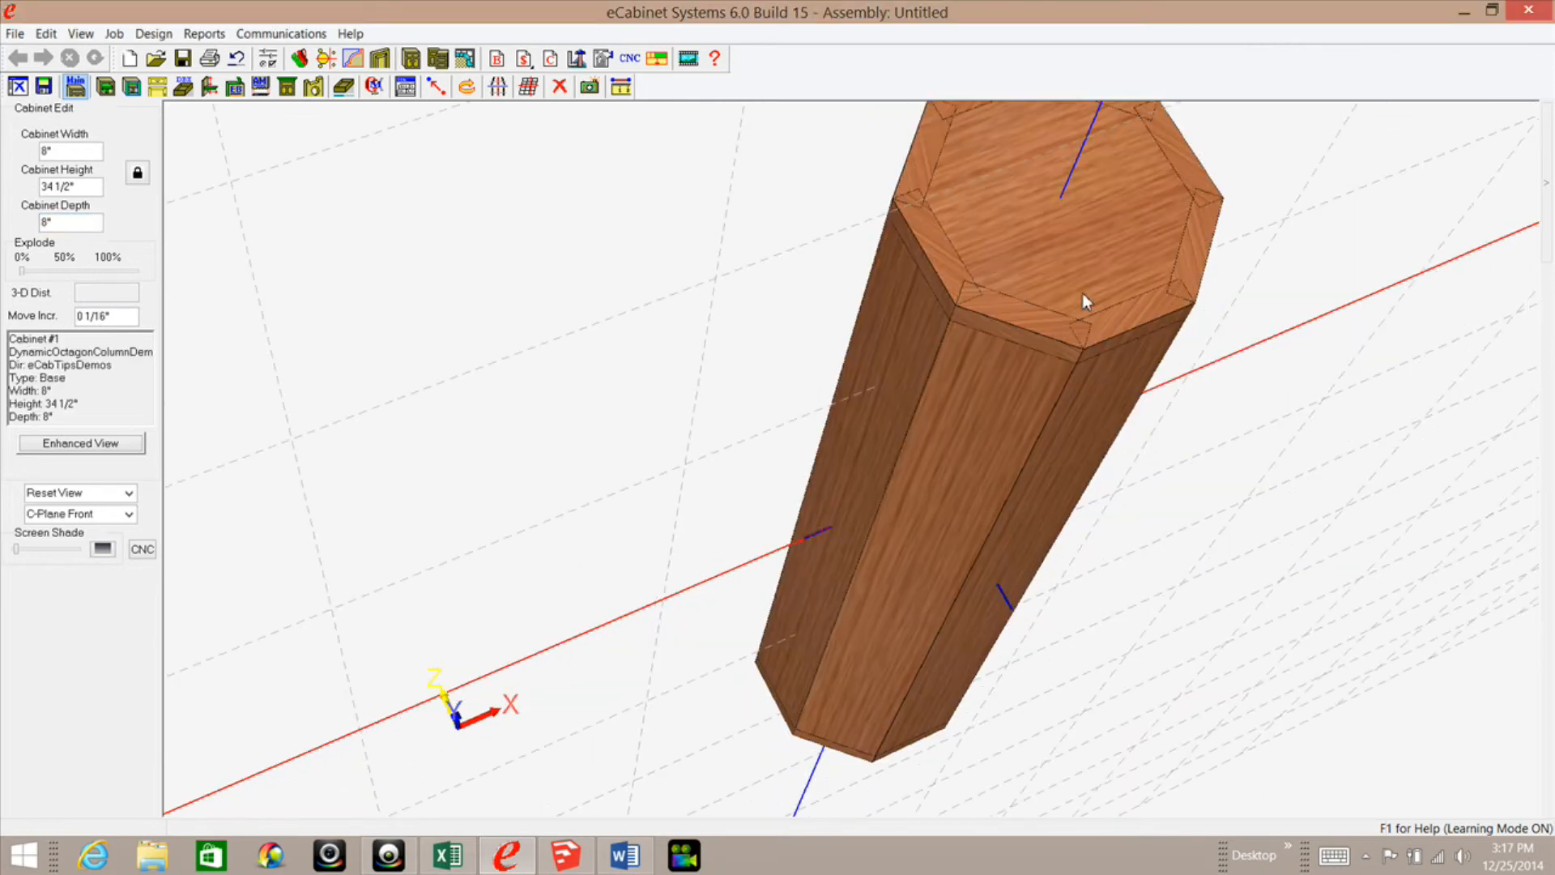
{"action": "mouse_move", "coordinate": [1050, 321]}
{"action": "middle_mouse_down"}
{"action": "mouse_move", "coordinate": [1051, 300]}
{"action": "mouse_move", "coordinate": [1036, 332]}
{"action": "mouse_move", "coordinate": [935, 358]}
{"action": "mouse_move", "coordinate": [878, 280]}
{"action": "middle_mouse_up"}
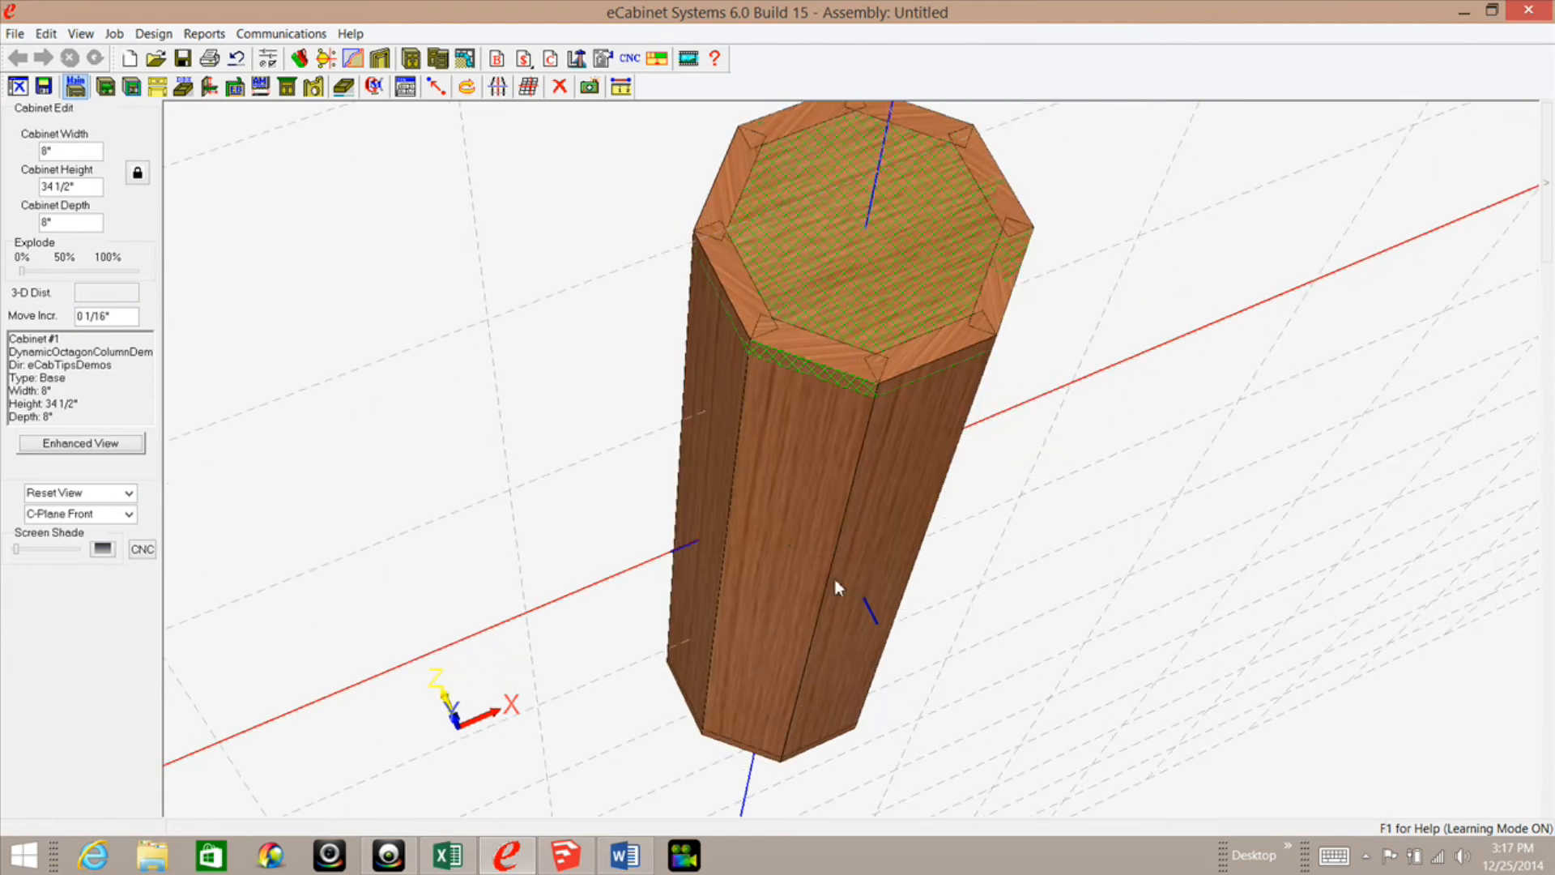
{"action": "mouse_move", "coordinate": [861, 399]}
{"action": "middle_mouse_down"}
{"action": "mouse_move", "coordinate": [858, 351]}
{"action": "mouse_move", "coordinate": [771, 357]}
{"action": "mouse_move", "coordinate": [799, 545]}
{"action": "middle_mouse_up"}
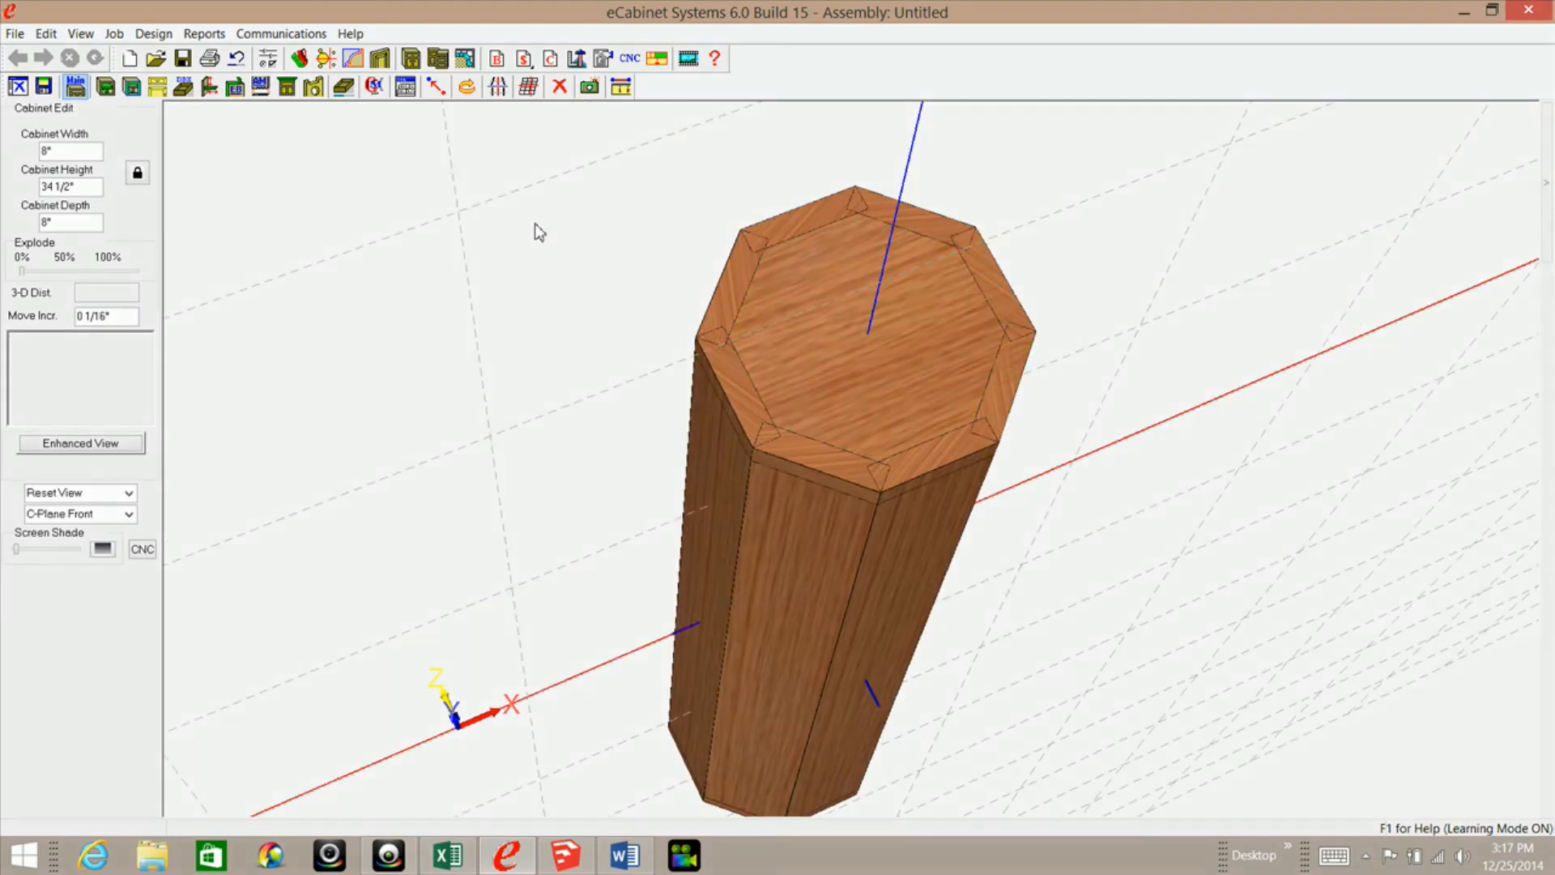
{"action": "right_click", "coordinate": [471, 274]}
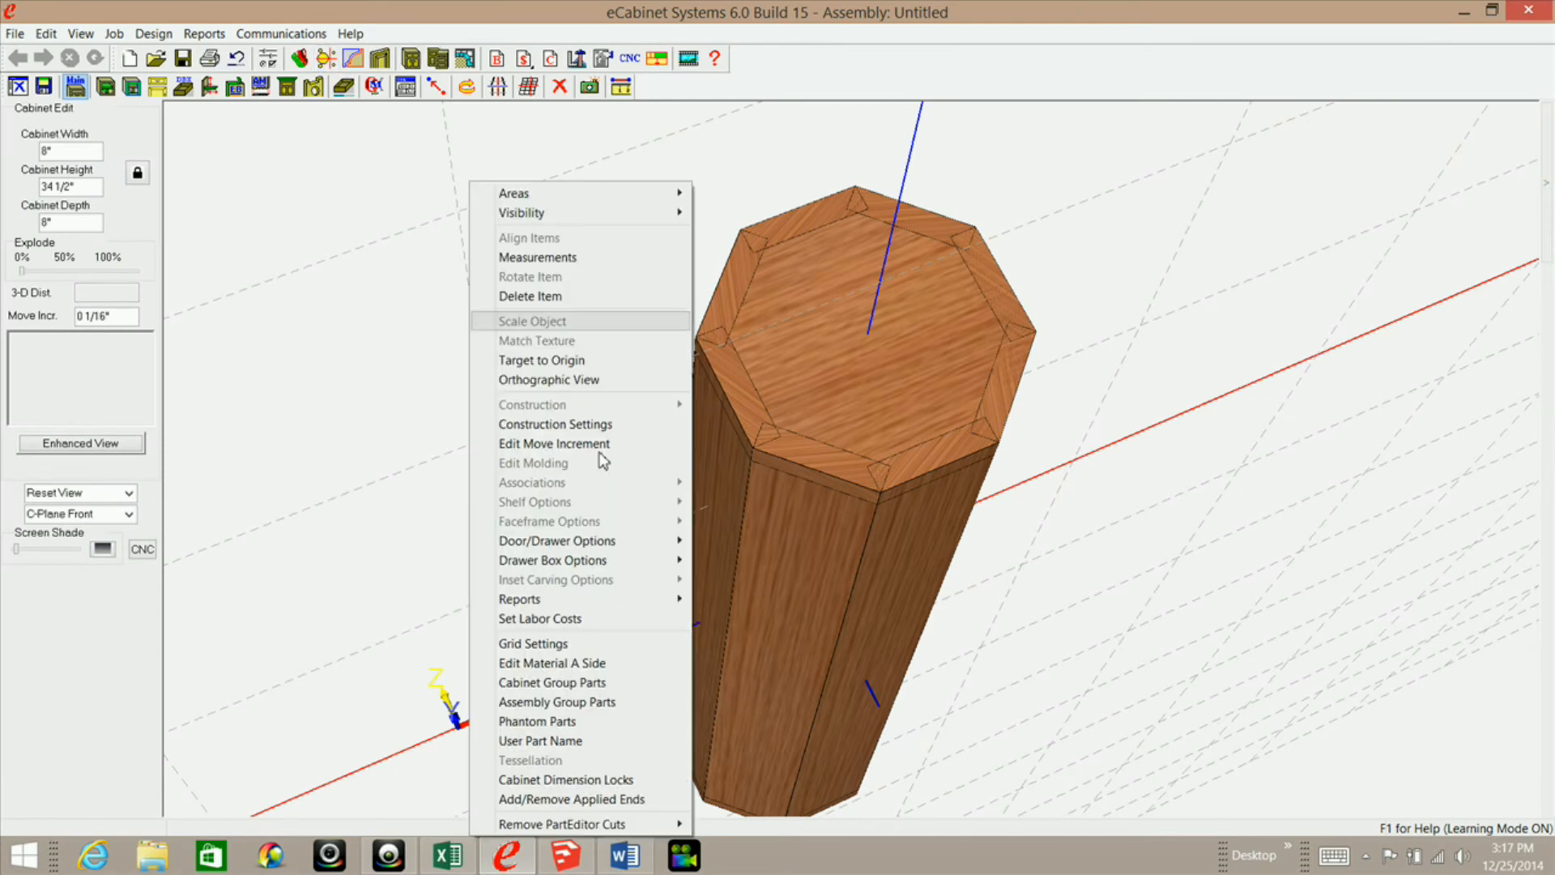
{"action": "left_click", "coordinate": [562, 722]}
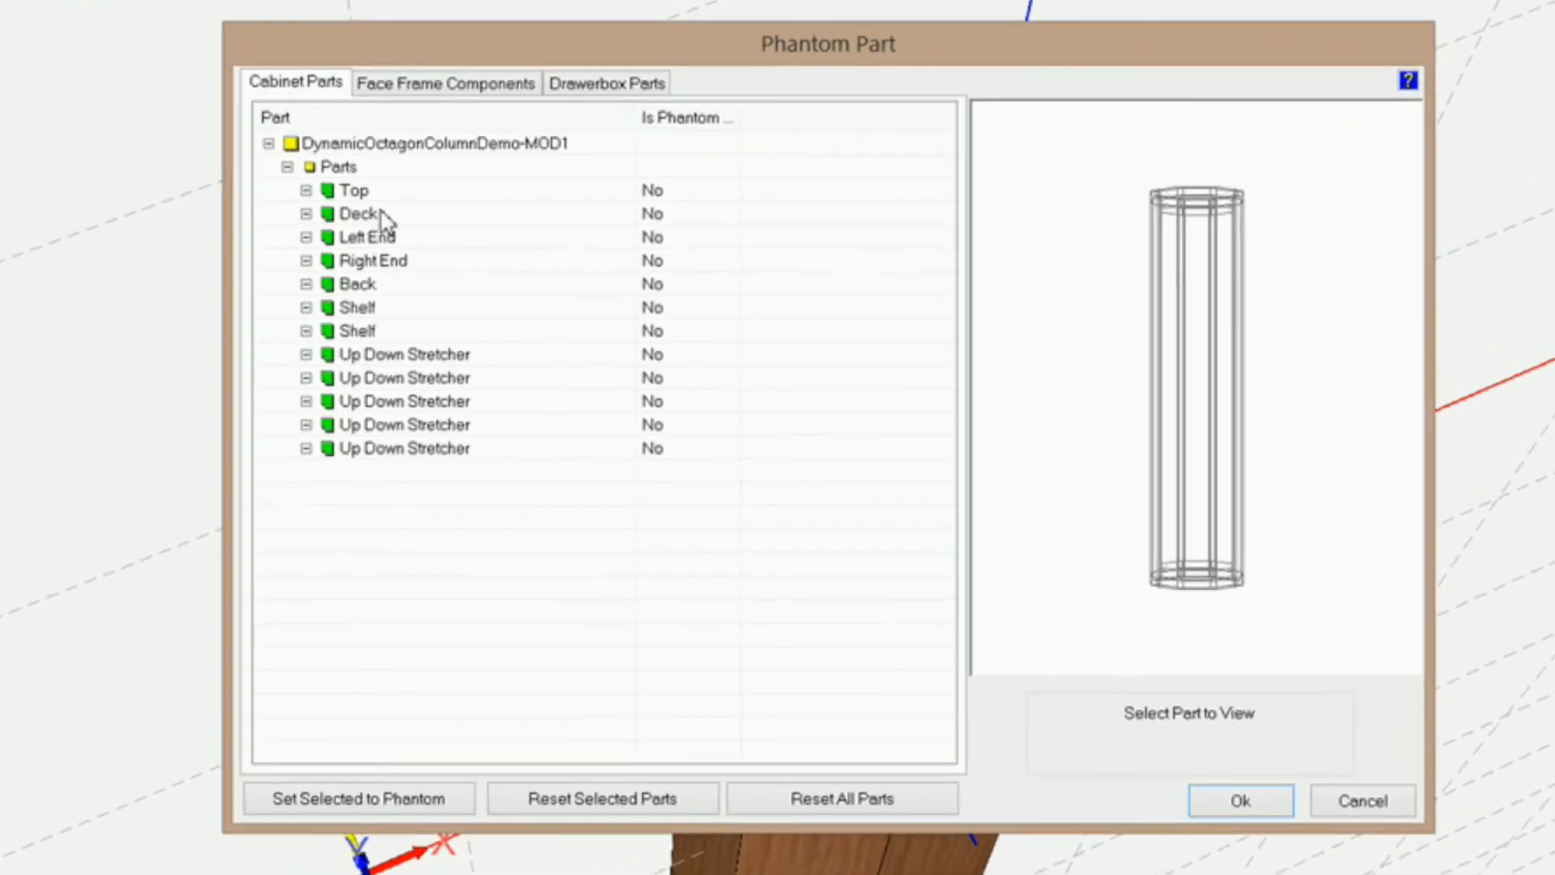
{"action": "left_click", "coordinate": [397, 193]}
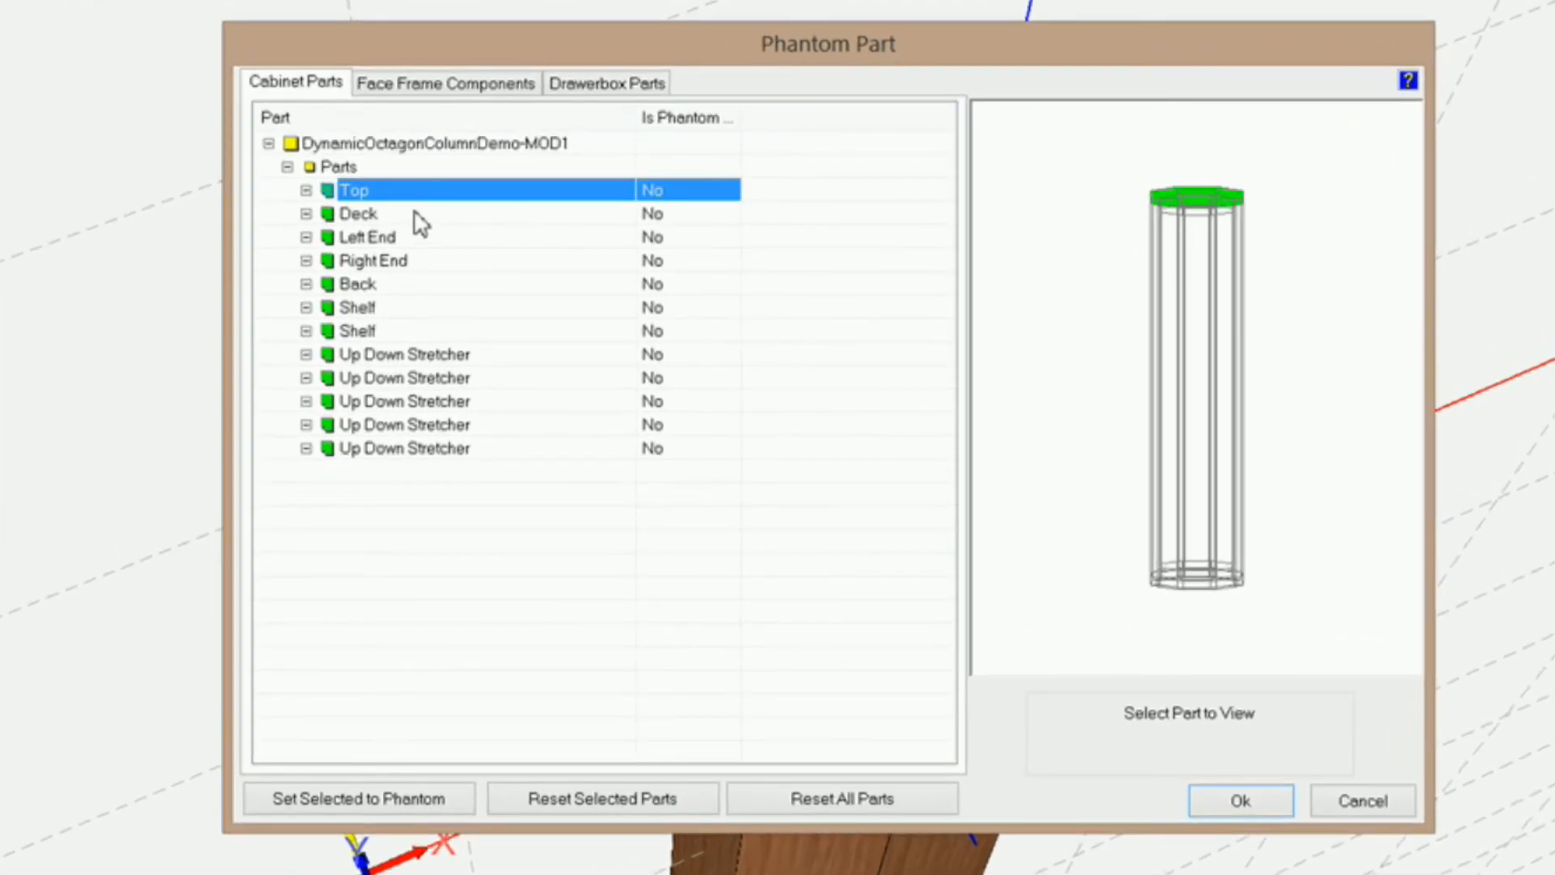
{"action": "left_click", "coordinate": [379, 215], "text": "ctrl"}
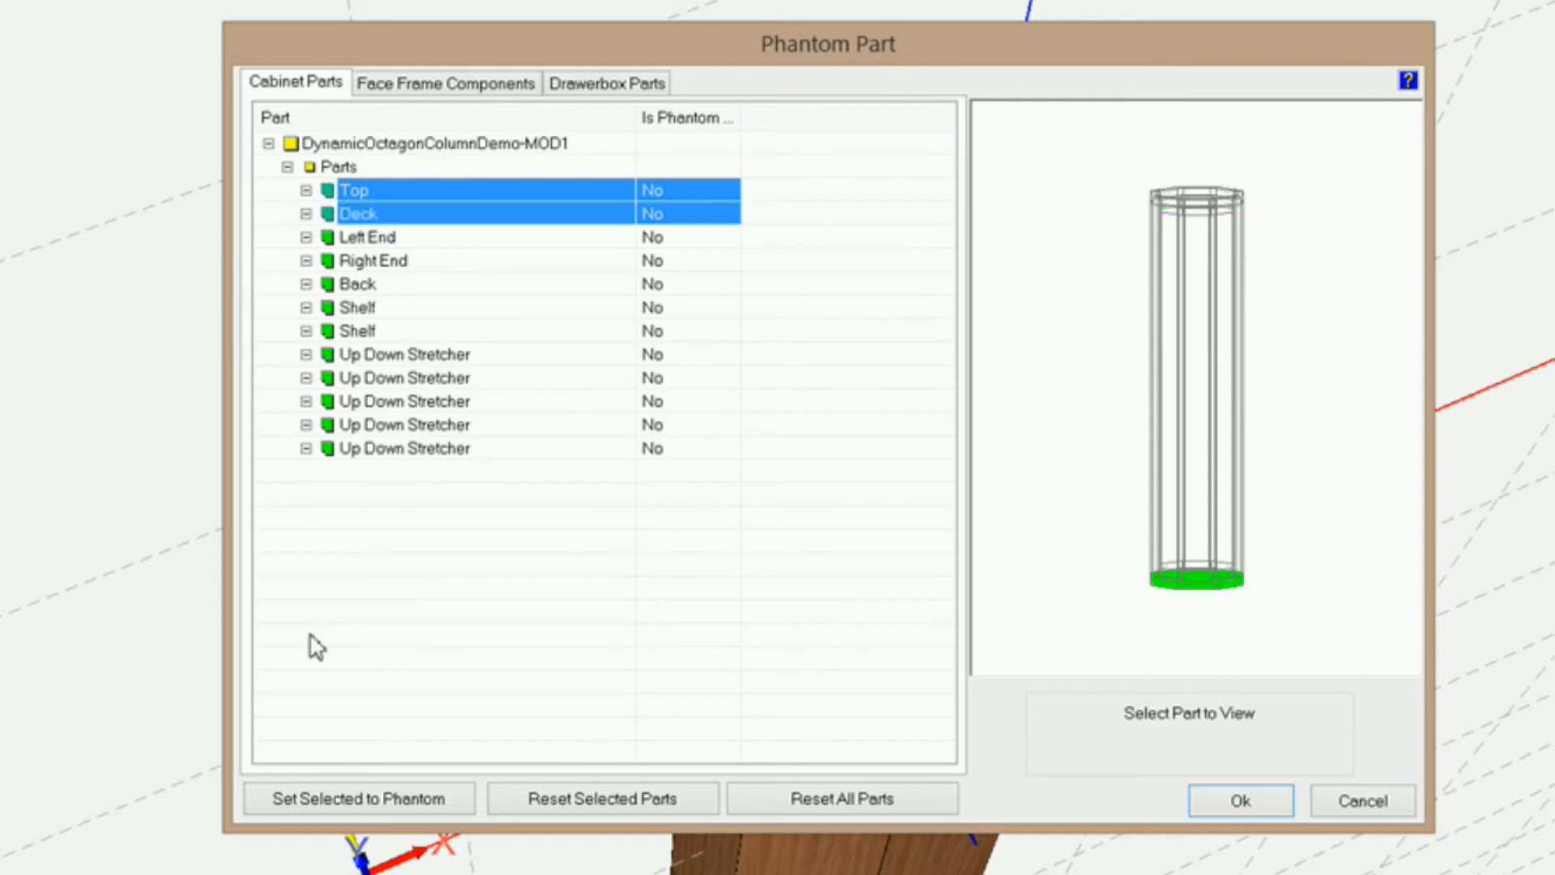
{"action": "left_click", "coordinate": [370, 797]}
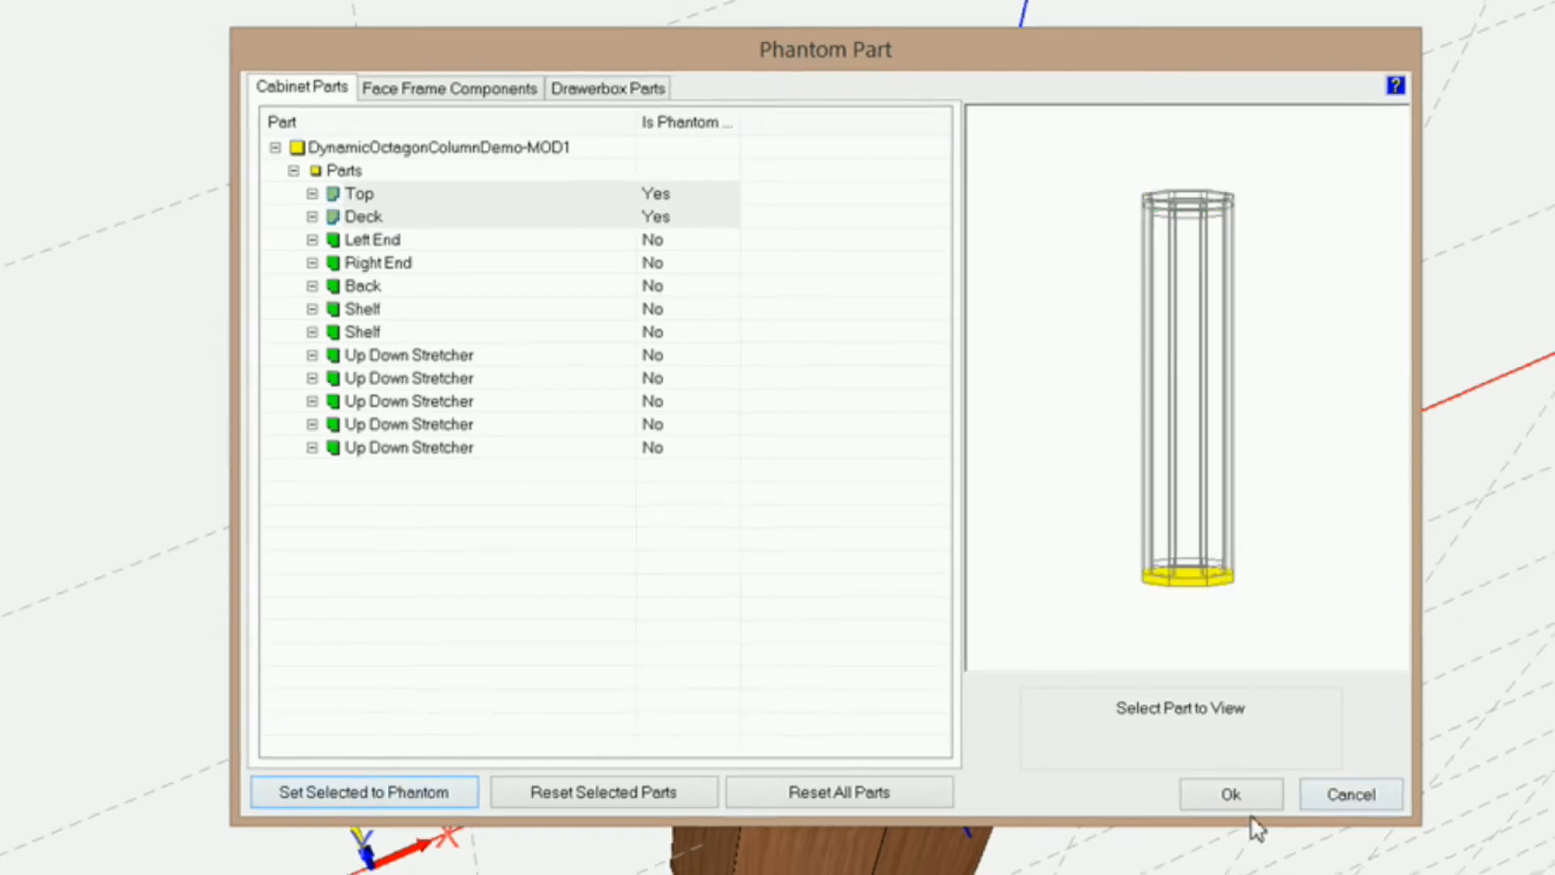
{"action": "left_click", "coordinate": [1241, 800]}
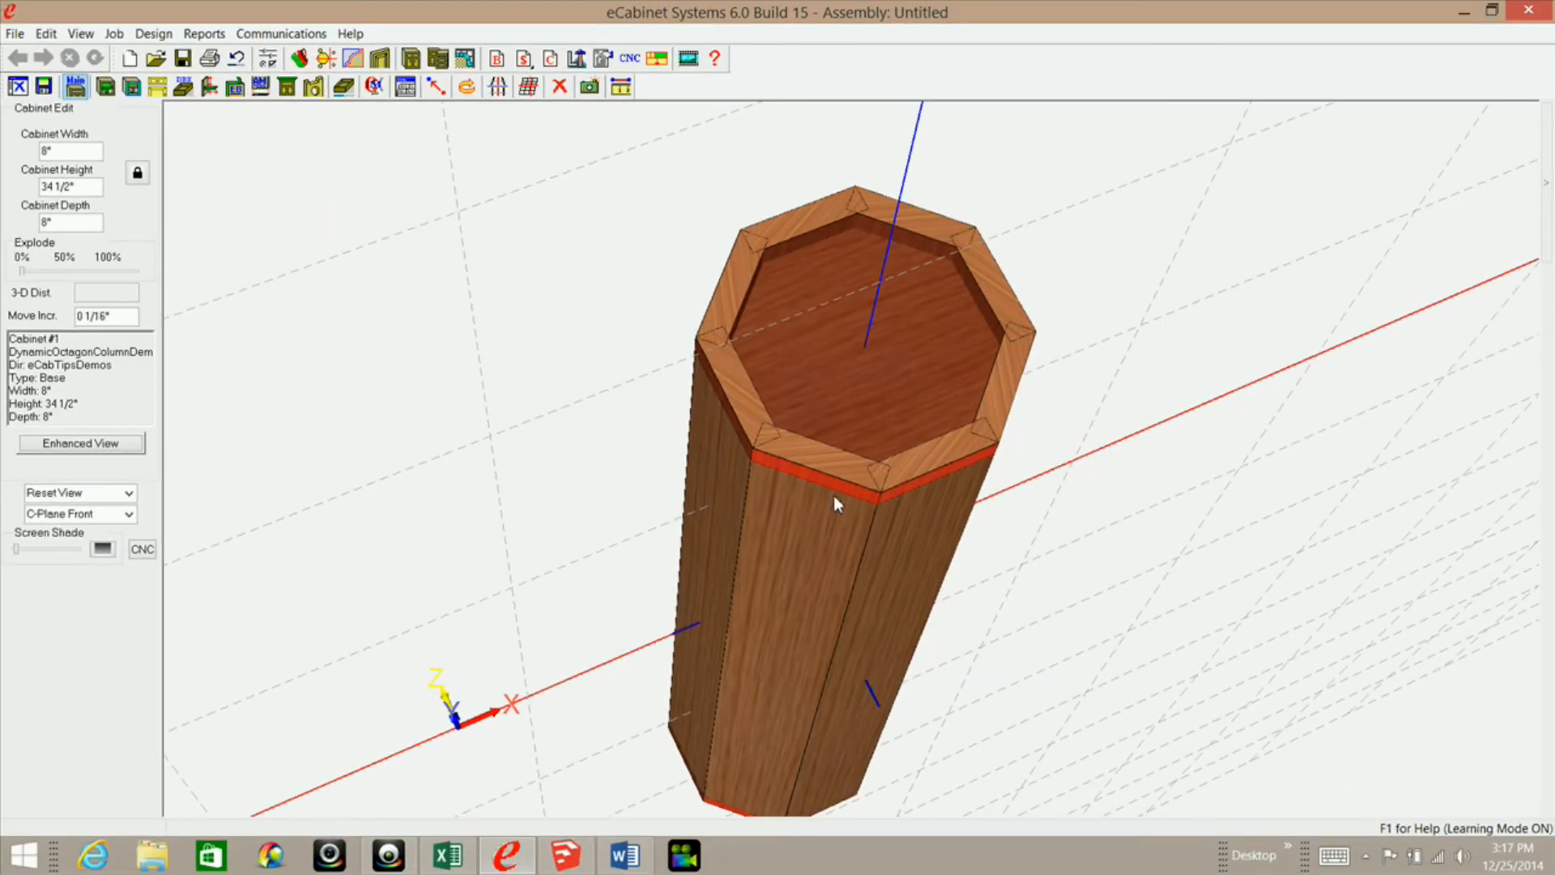
Step: Assign the user part name Frnt to the front up-down stretcher, and select the Left End panel
{"action": "middle_click_drag", "start_coordinate": [819, 408], "coordinate": [766, 447]}
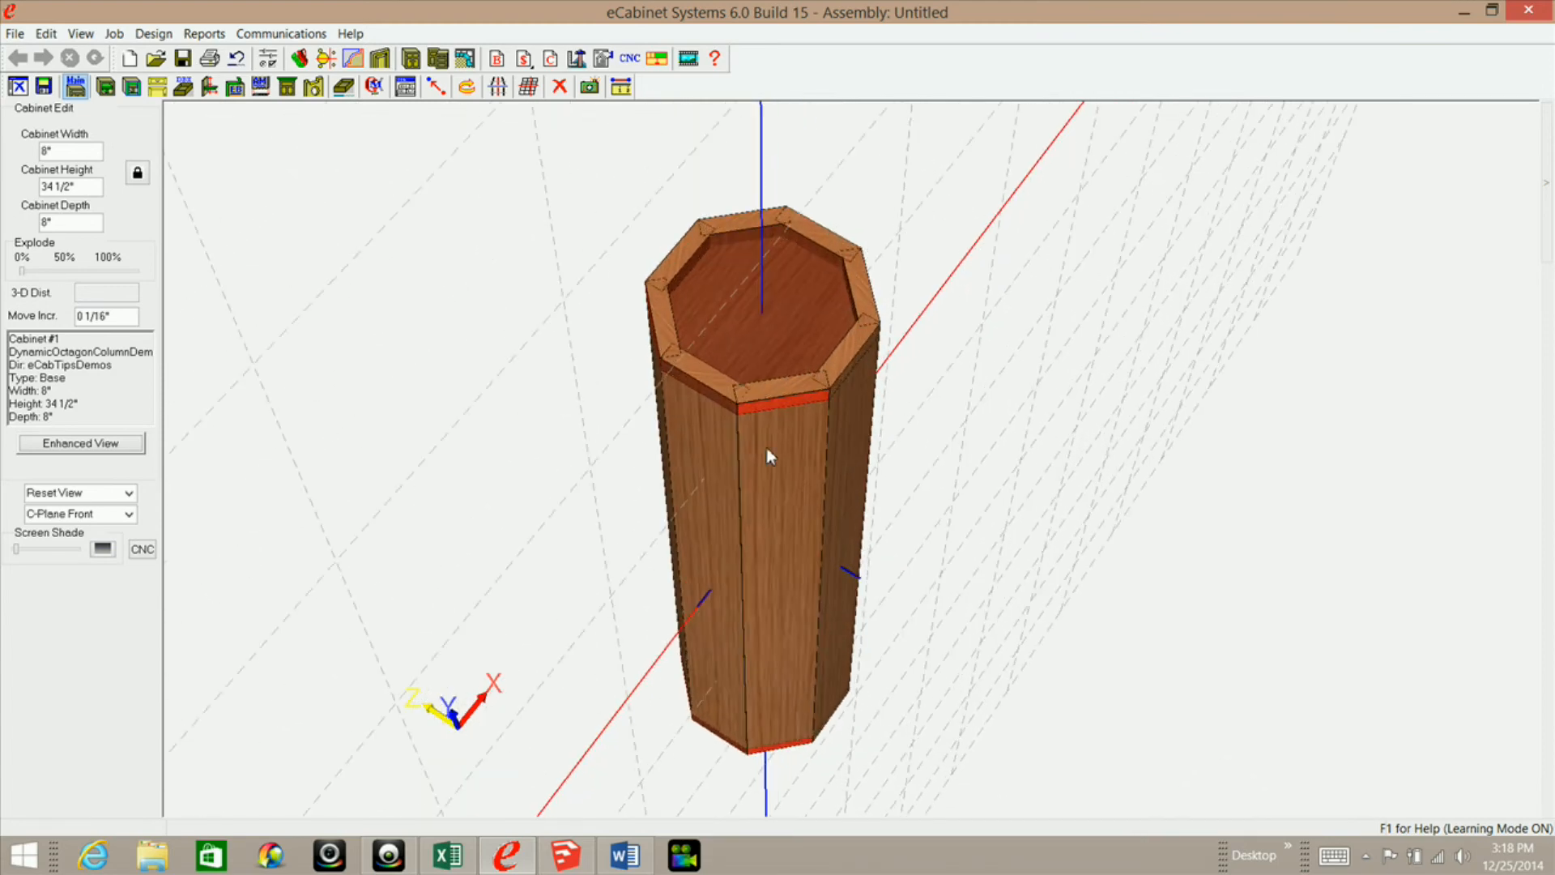
{"action": "right_click", "coordinate": [465, 417]}
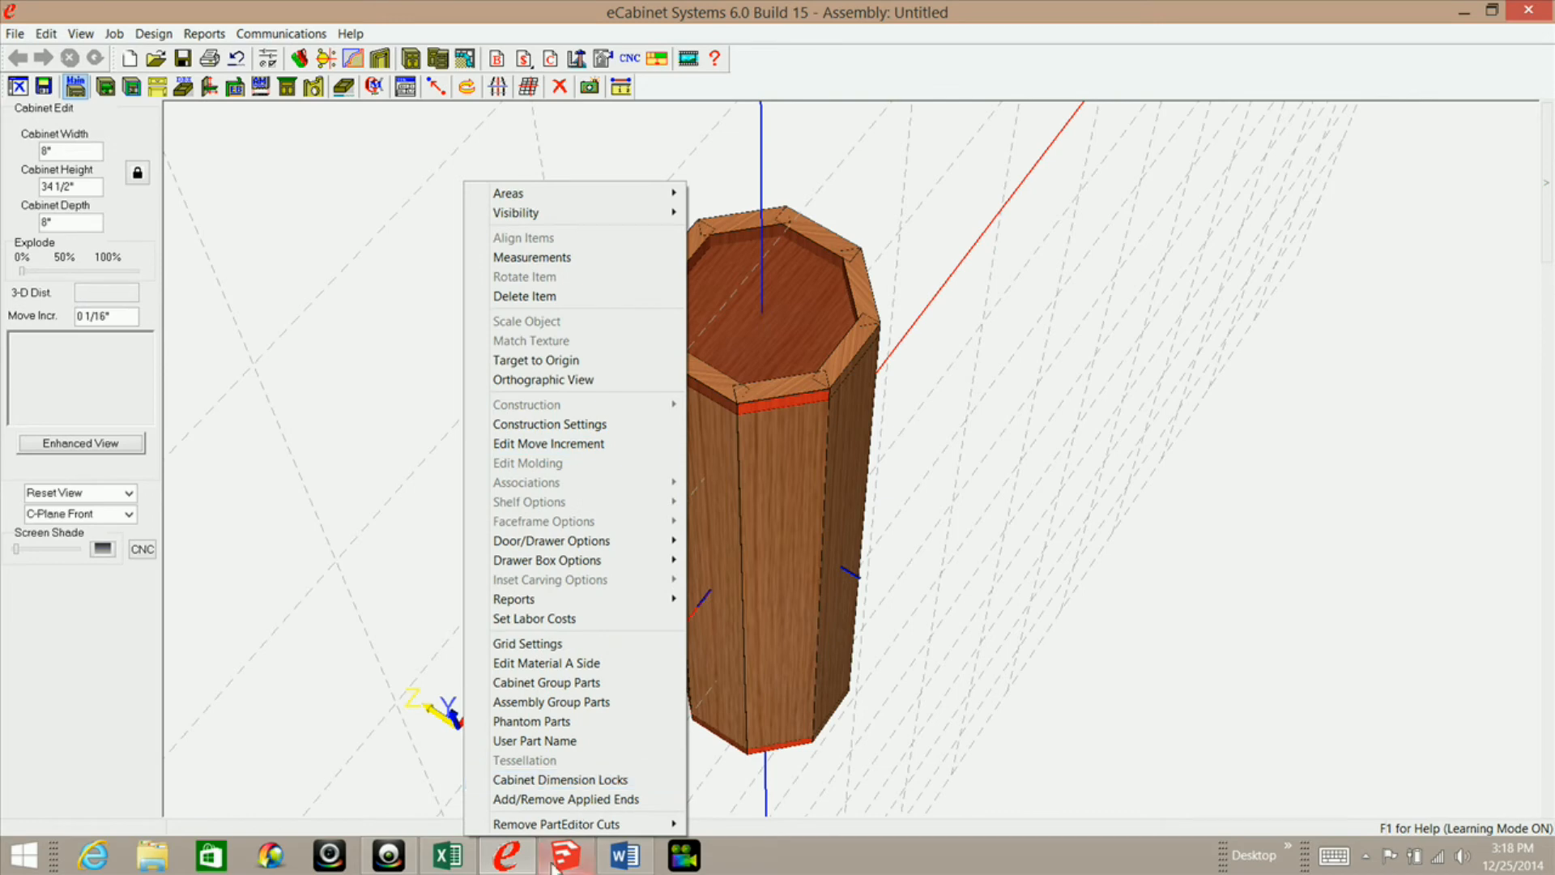
{"action": "left_click", "coordinate": [554, 743]}
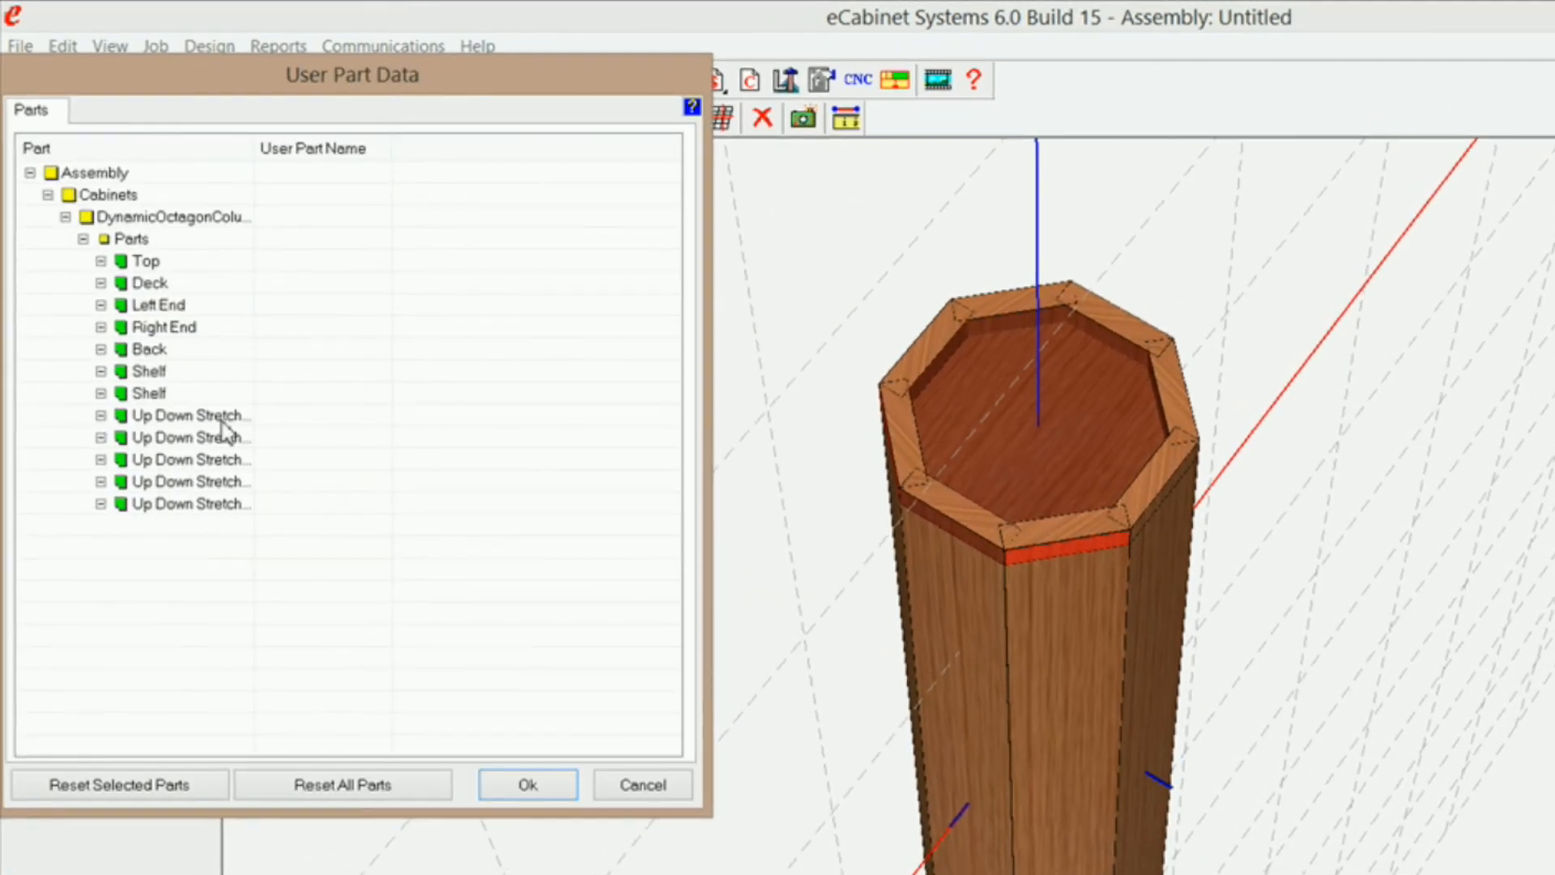
{"action": "left_click", "coordinate": [1067, 583]}
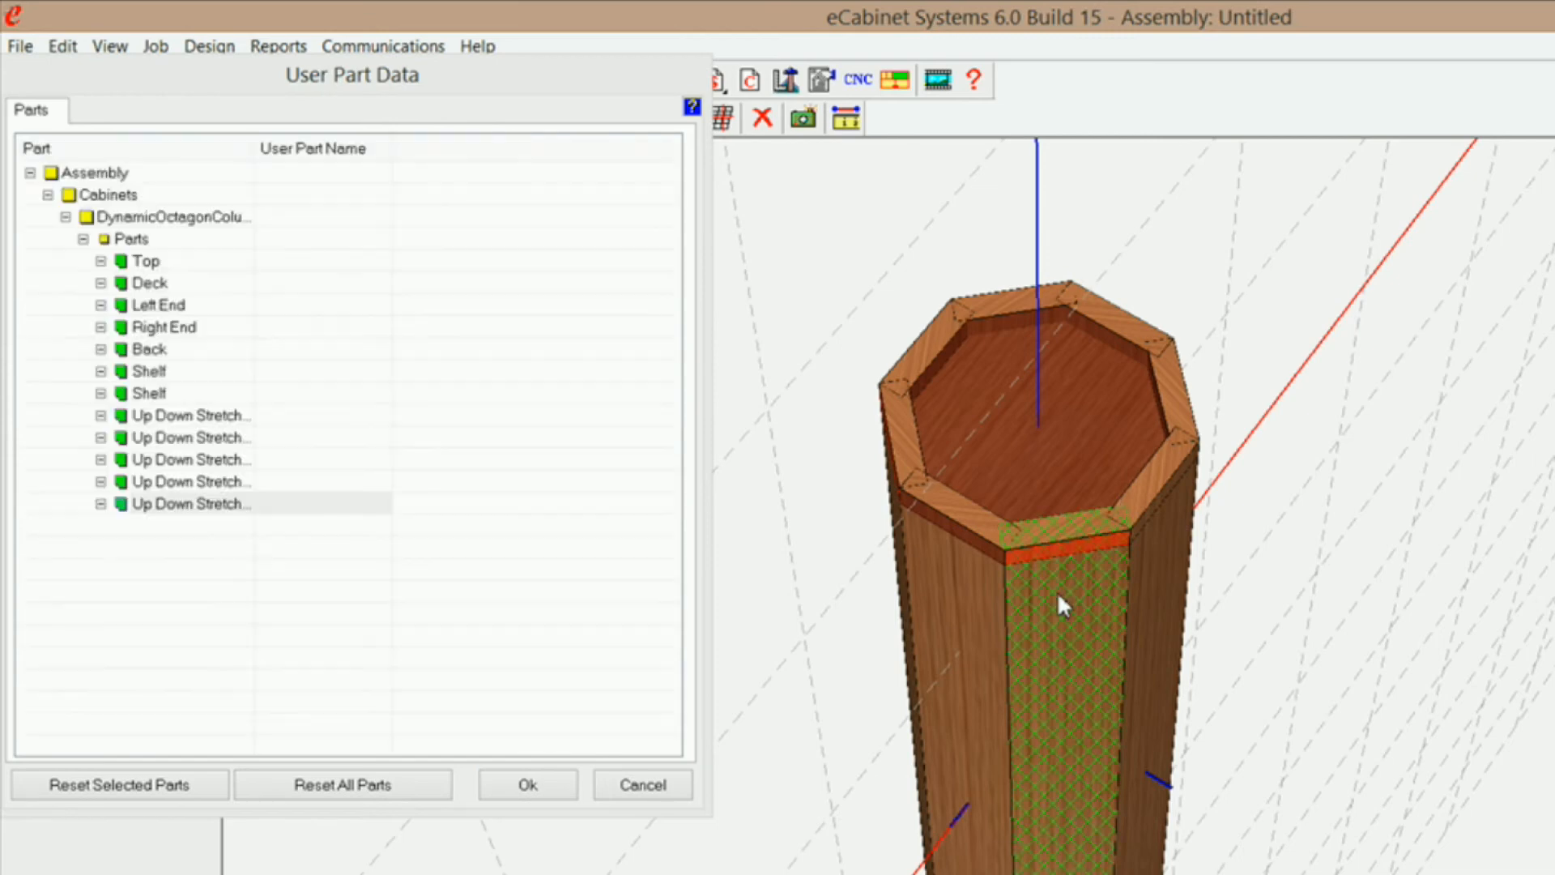
{"action": "left_click", "coordinate": [198, 505]}
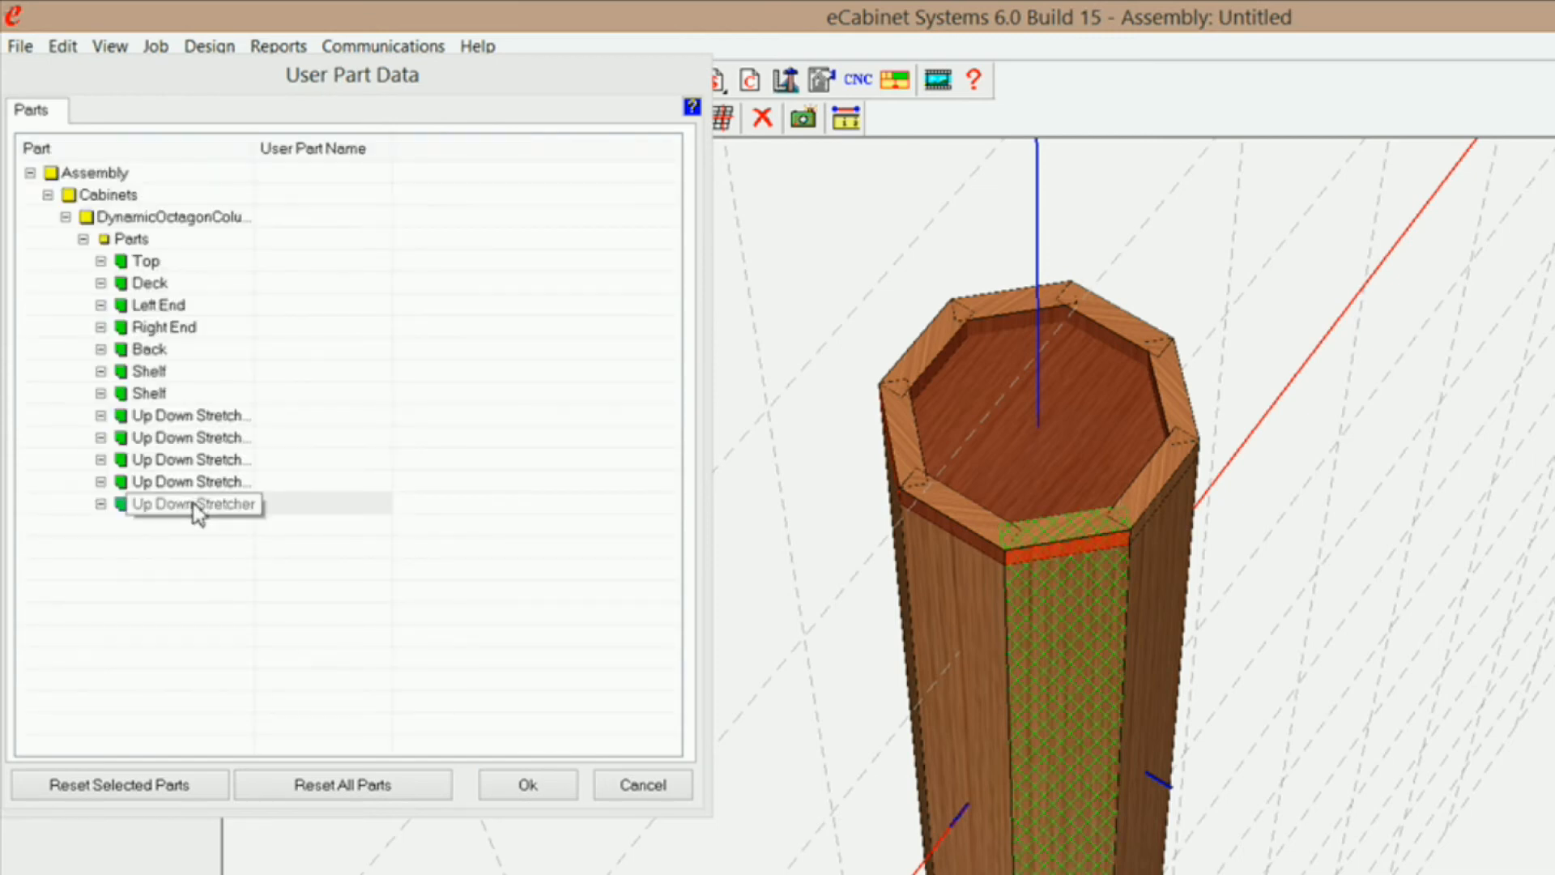
{"action": "left_click", "coordinate": [306, 503]}
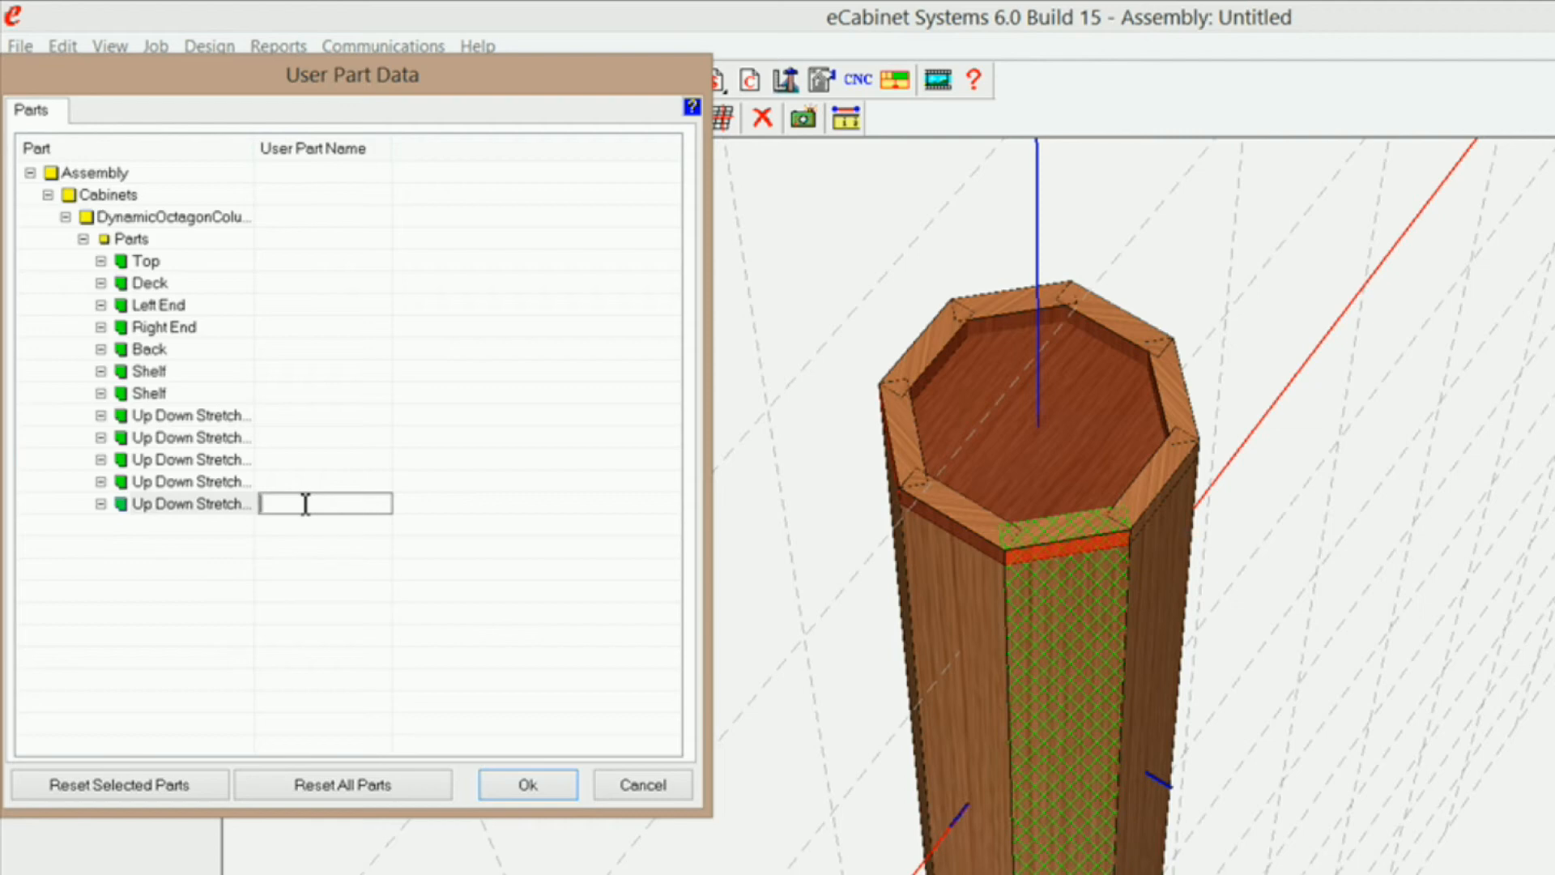
{"action": "type", "text": "Frnt"}
{"action": "left_click", "coordinate": [983, 596]}
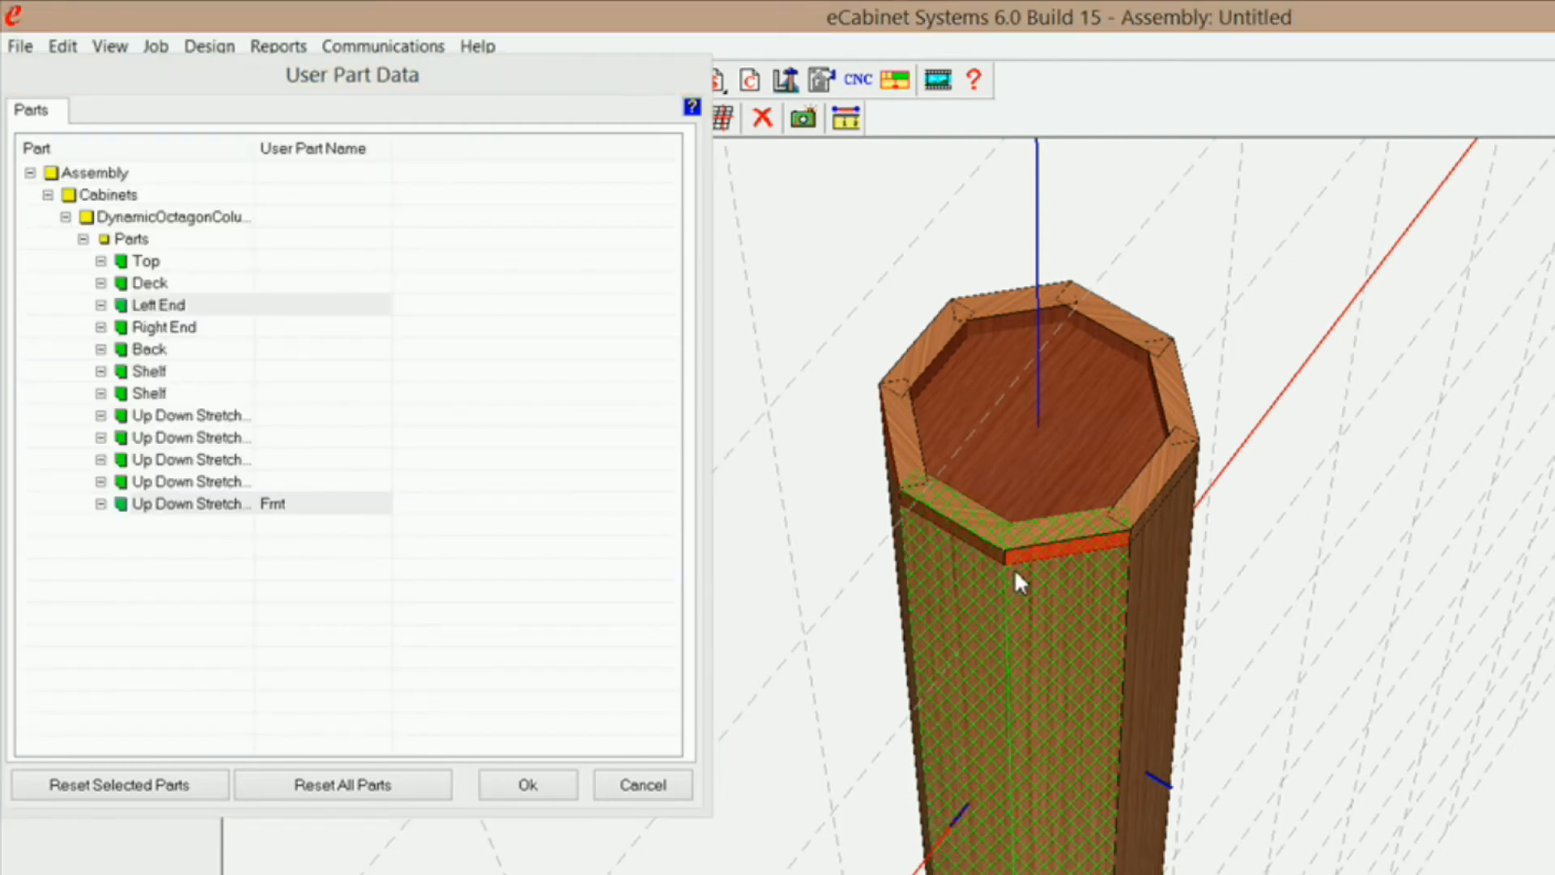
Step: Check which panel of the column carries the user part name Frnt by highlighting the neighbouring panels and its part entry
{"action": "left_click", "coordinate": [1046, 605]}
{"action": "left_click", "coordinate": [1045, 602]}
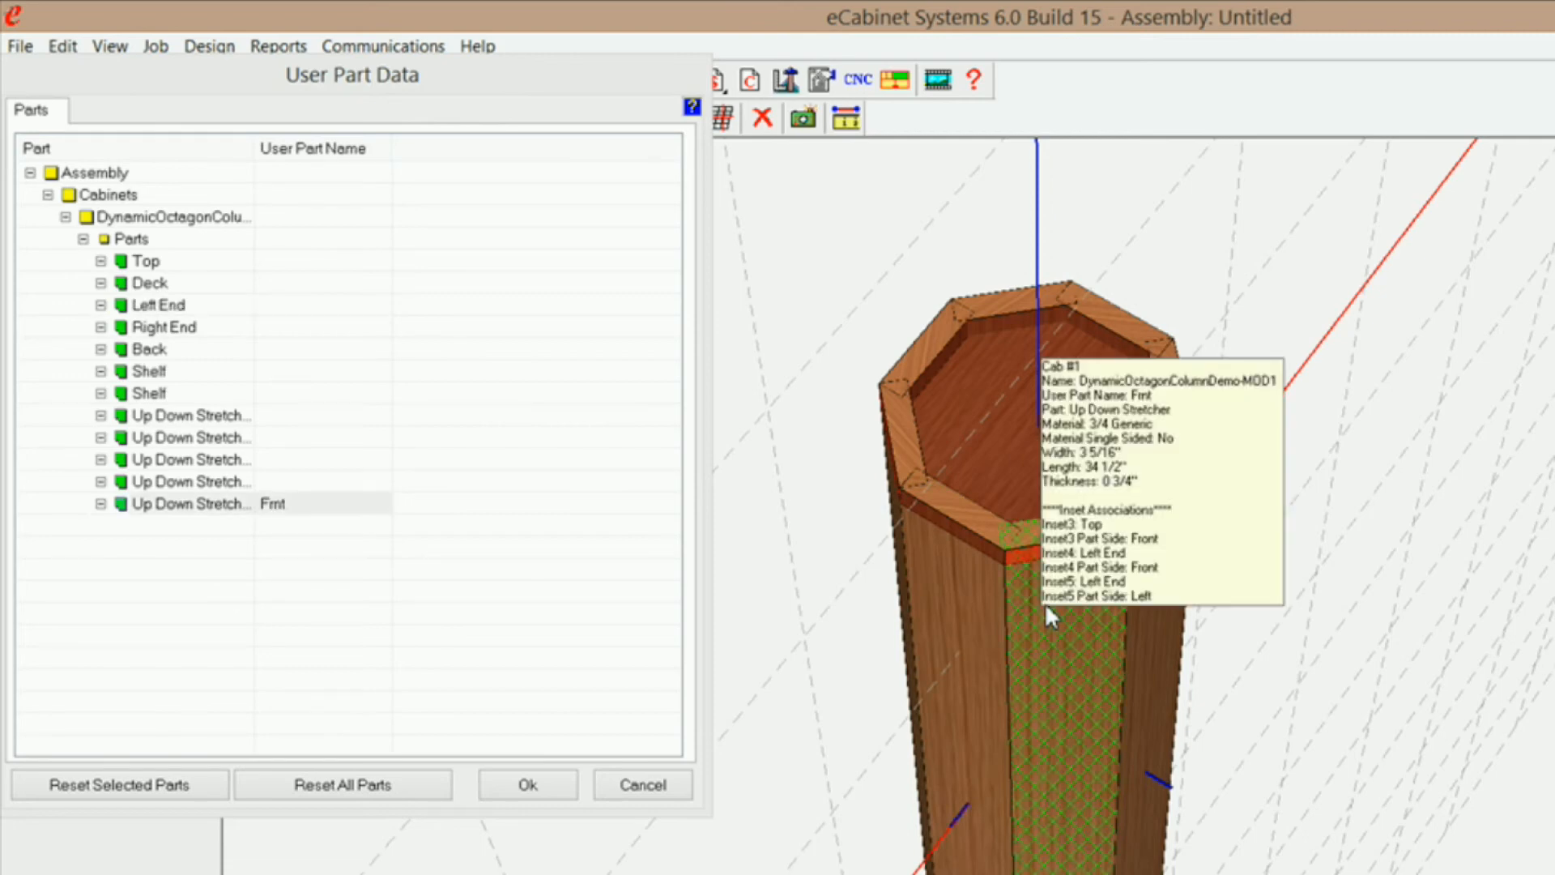
{"action": "left_click", "coordinate": [1044, 602]}
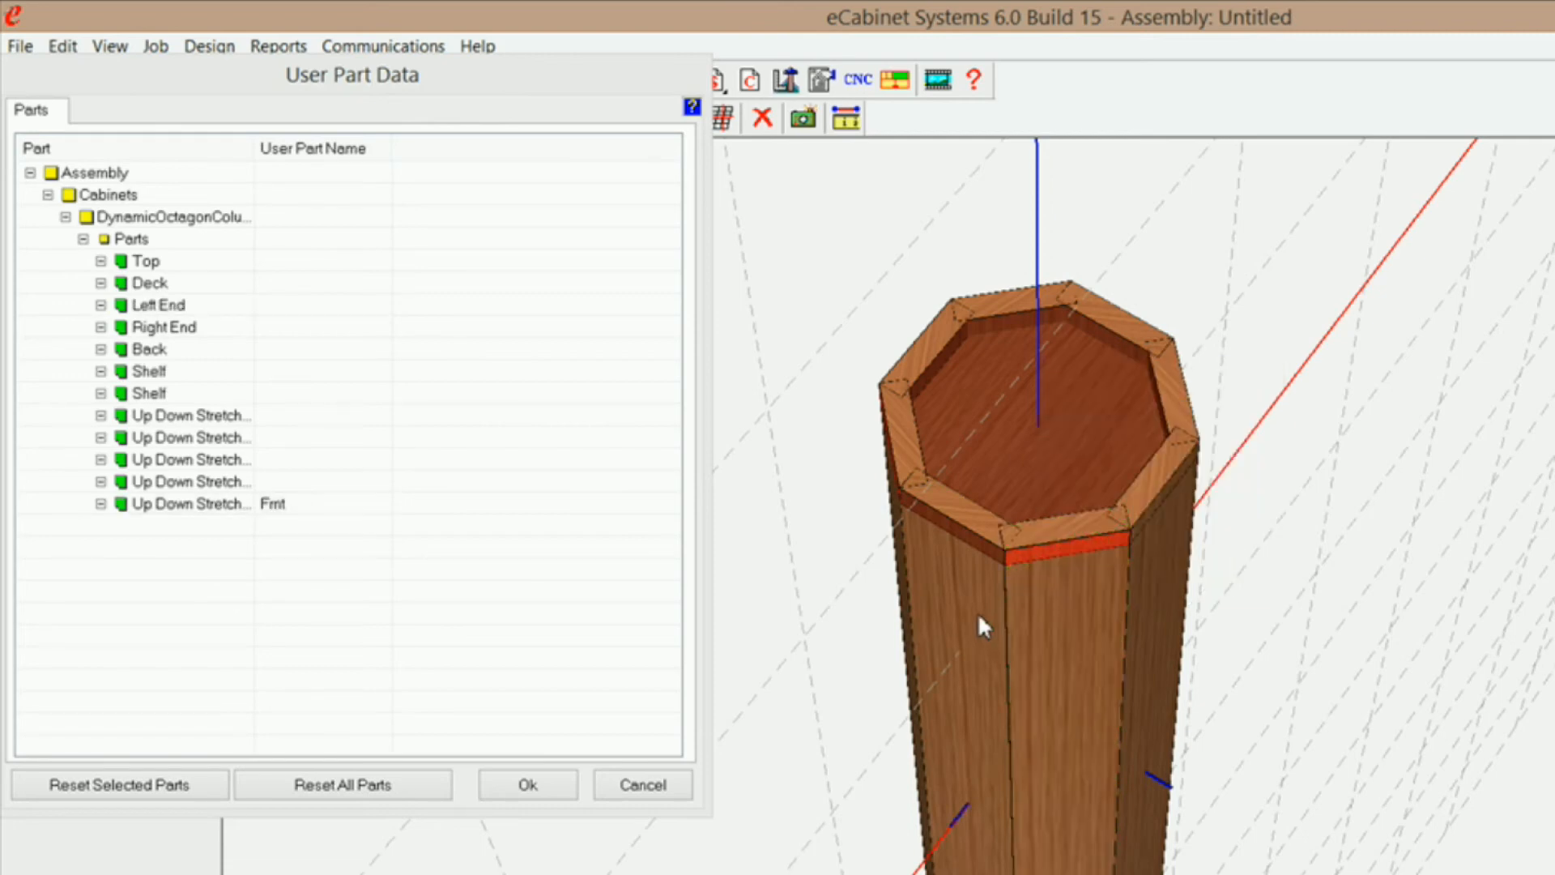
{"action": "left_click", "coordinate": [979, 613]}
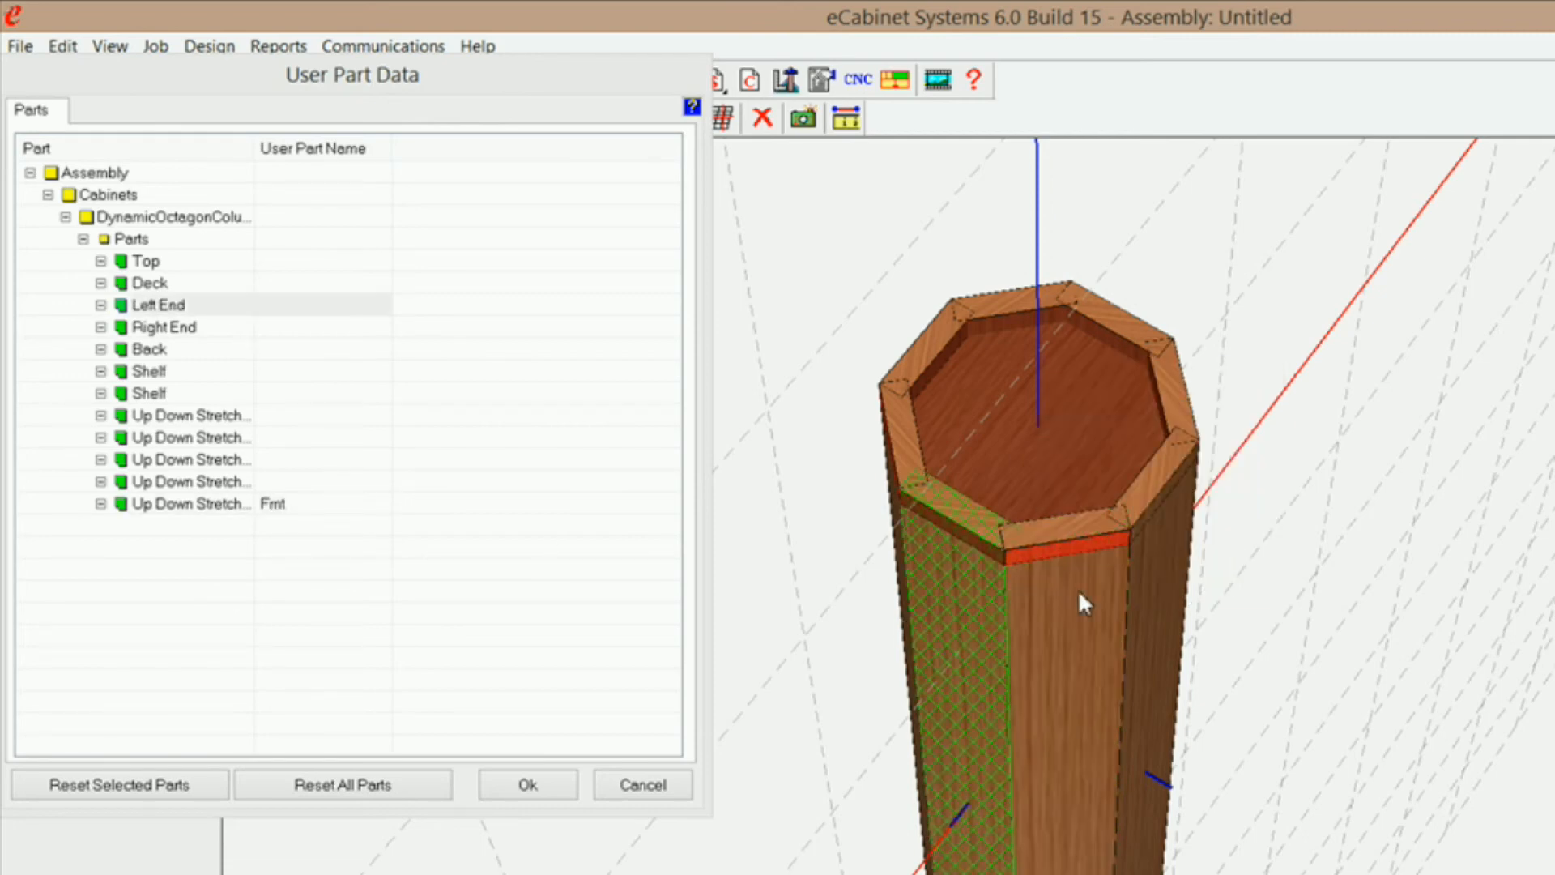
{"action": "left_click", "coordinate": [241, 520]}
{"action": "left_click", "coordinate": [236, 506]}
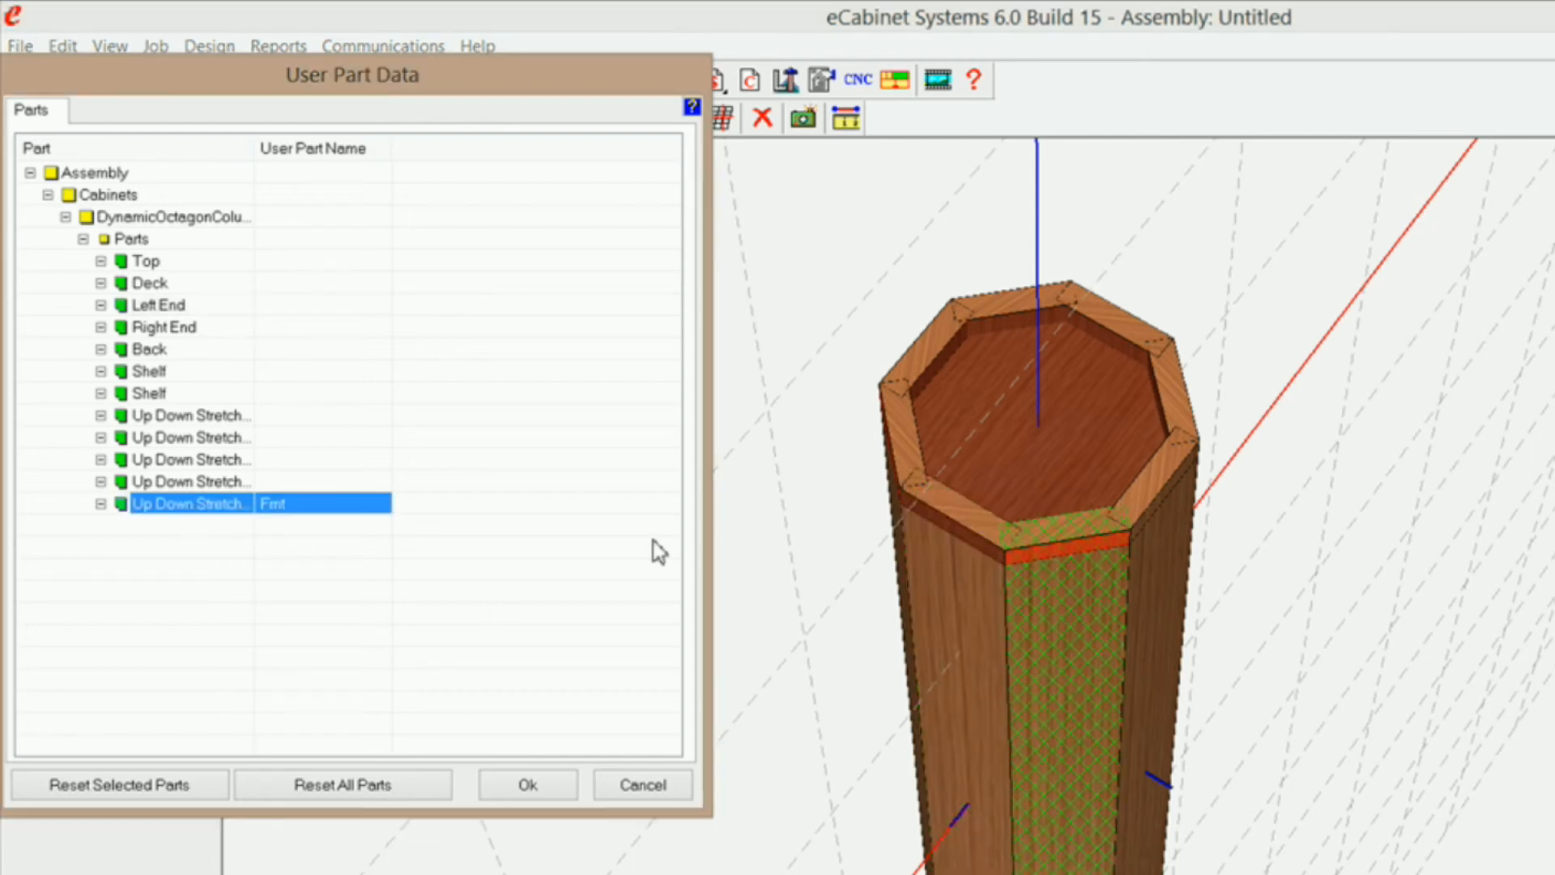
{"action": "left_click", "coordinate": [1053, 620]}
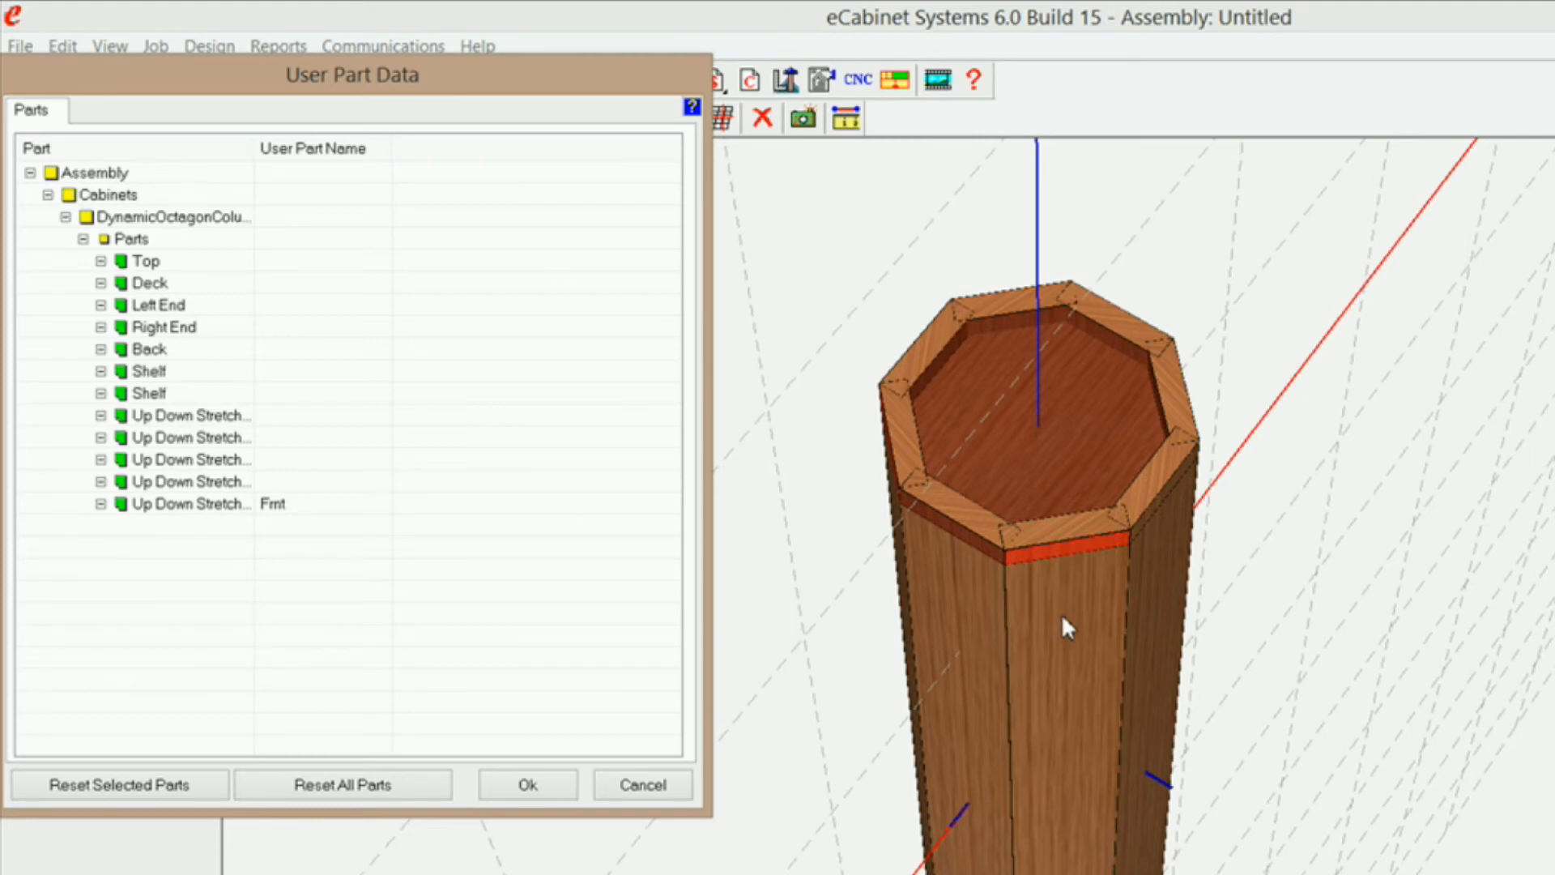
{"action": "double_click", "coordinate": [1061, 613]}
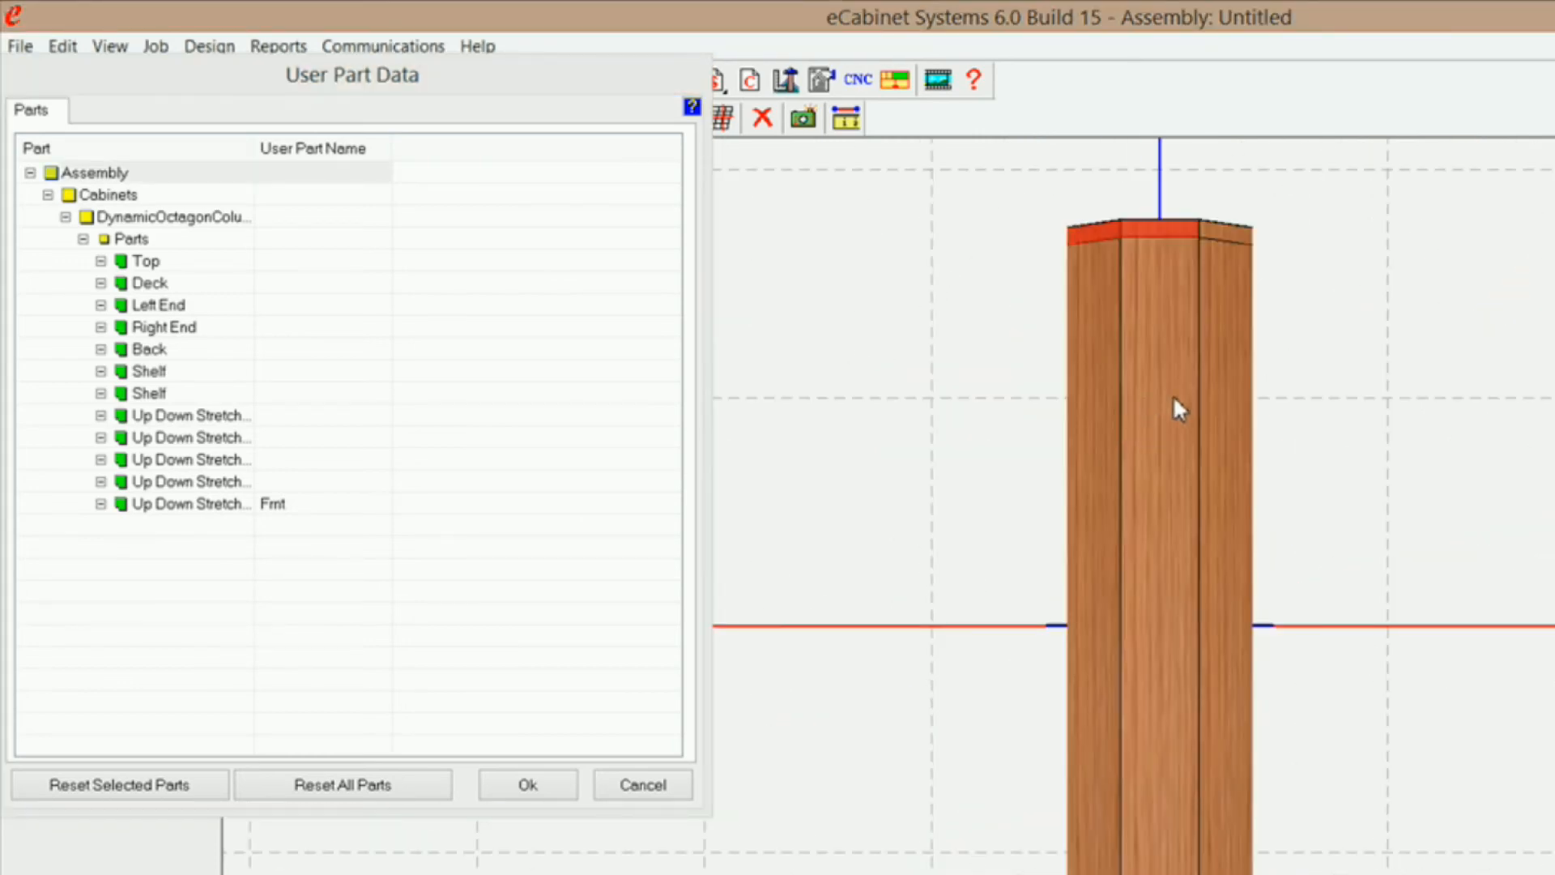
Step: Rename the up-down stretcher carrying the user part name Frnt, at the column's front left, as FrntLft
{"action": "middle_click_drag", "start_coordinate": [1173, 400], "coordinate": [1194, 768]}
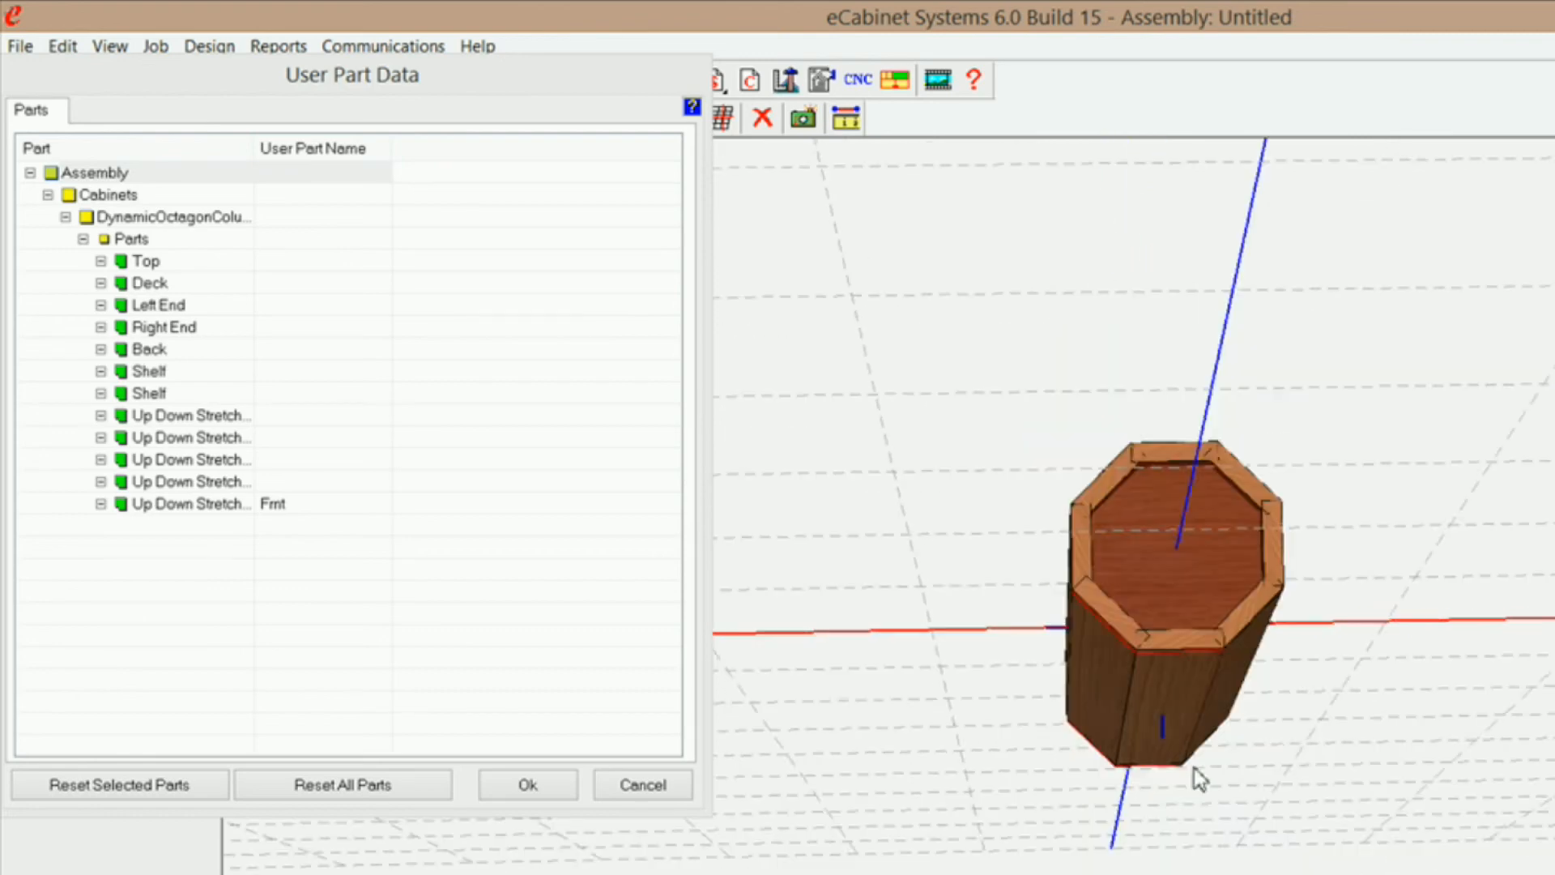
{"action": "left_click", "coordinate": [201, 505]}
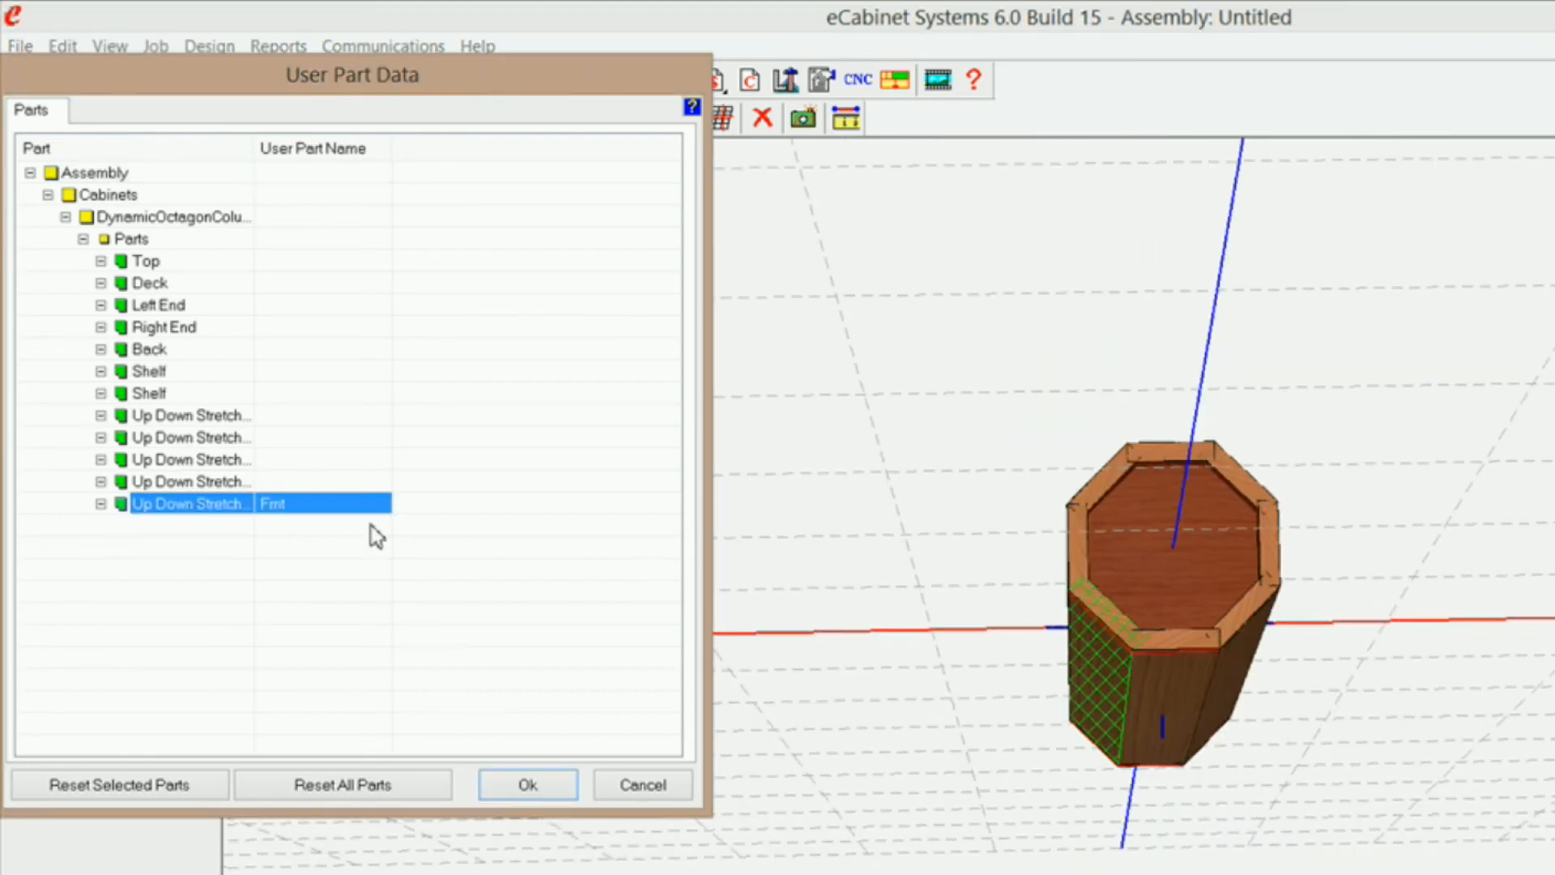
{"action": "left_click", "coordinate": [323, 504]}
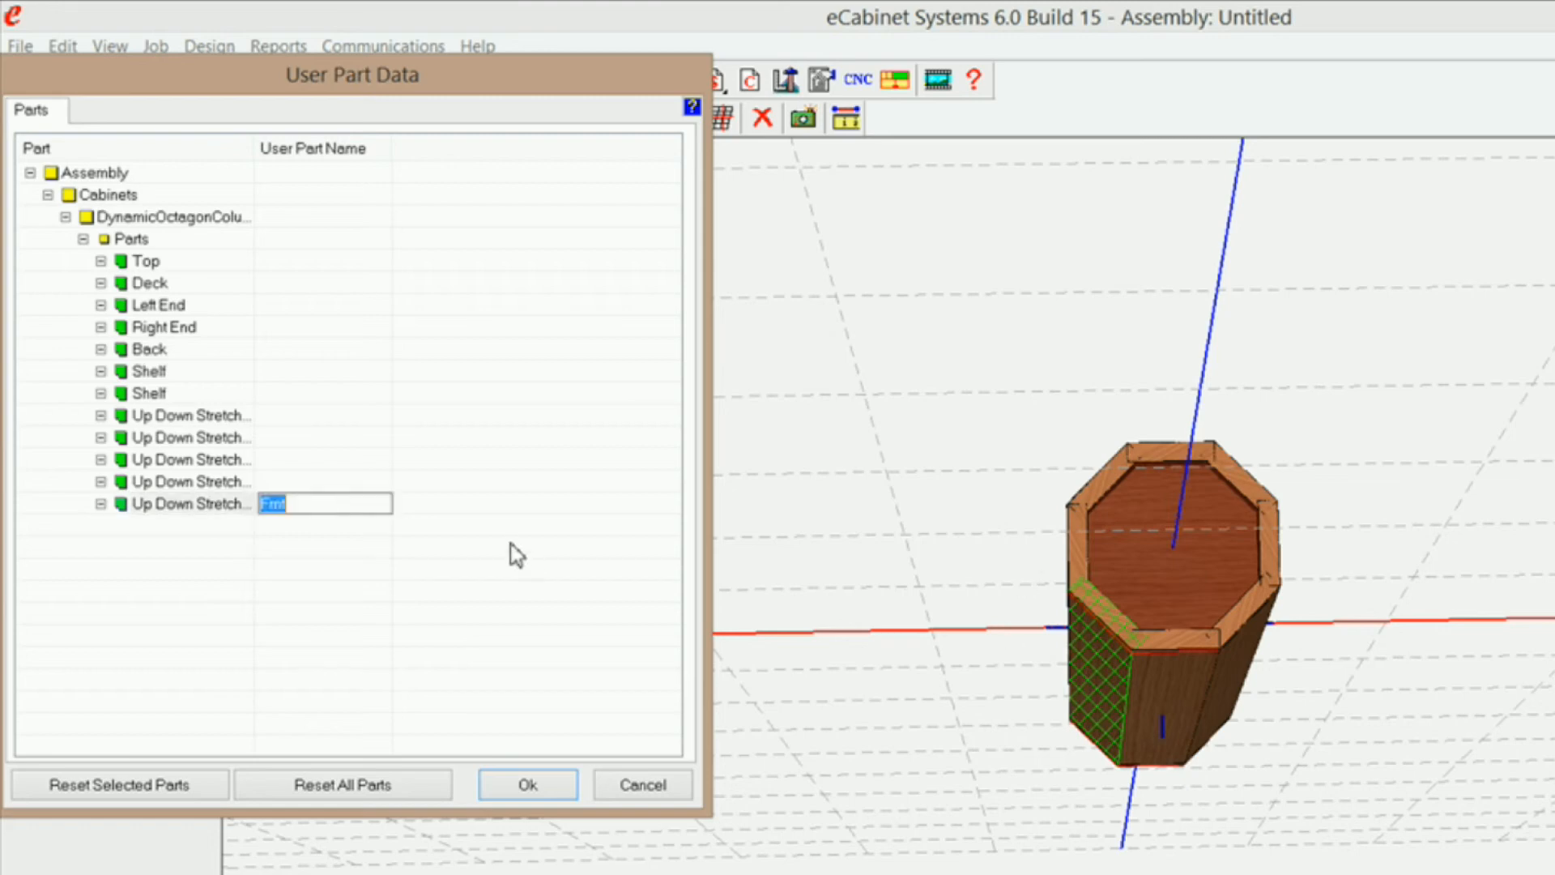
{"action": "left_click", "coordinate": [294, 503]}
{"action": "type", "text": "Lft"}
{"action": "key", "text": "Return"}
Step: Assign the user part name Frnt to the up-down stretcher at the column's front centre and deselect it
{"action": "left_click", "coordinate": [1163, 671]}
{"action": "left_click", "coordinate": [1163, 670]}
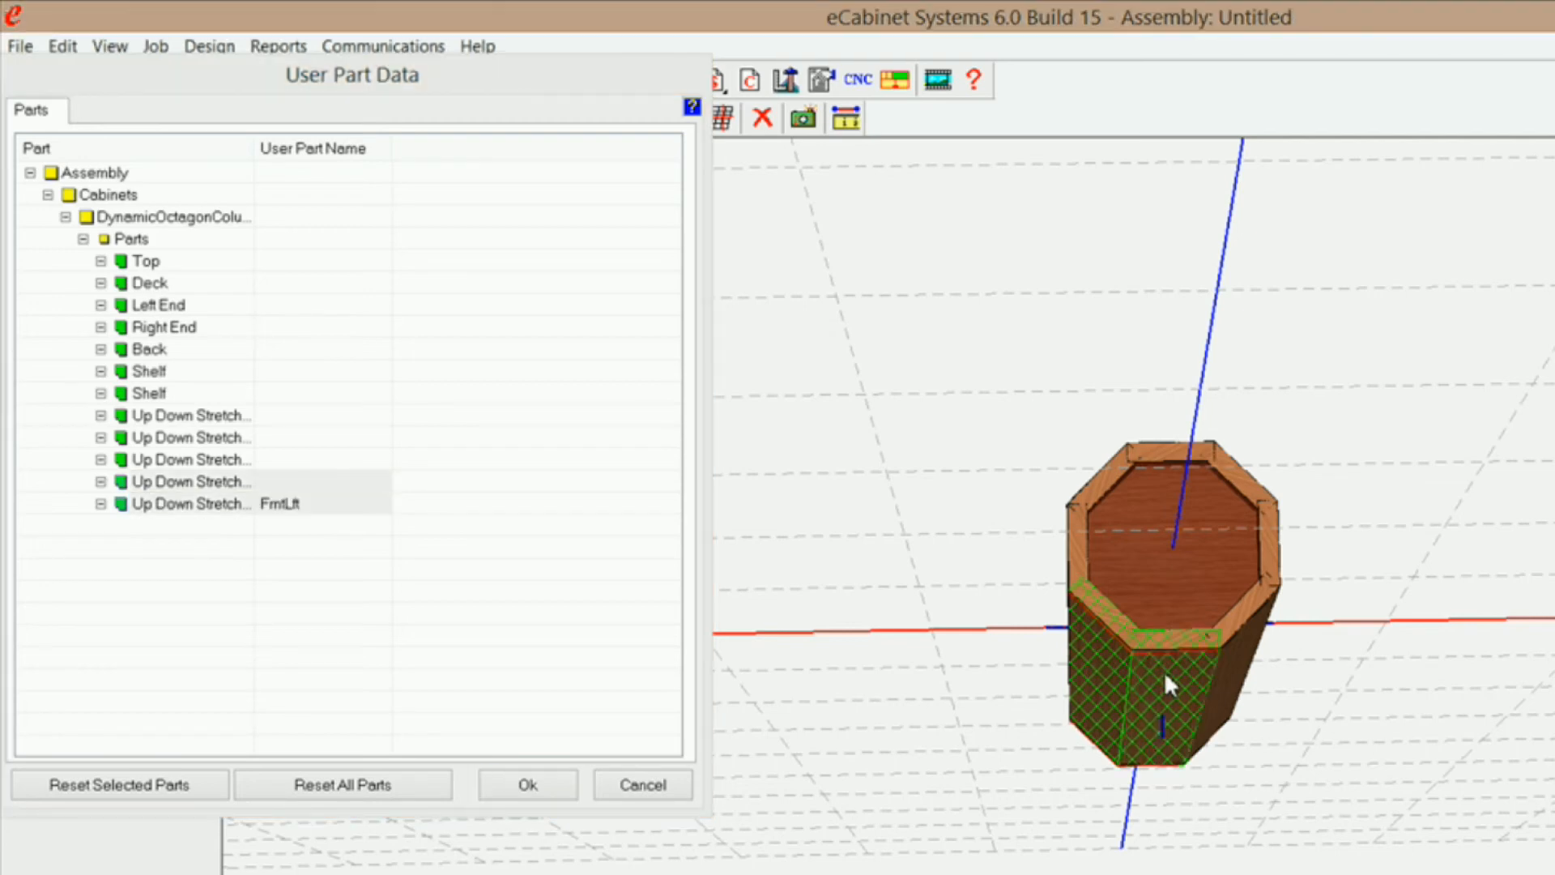
{"action": "left_click", "coordinate": [1103, 654]}
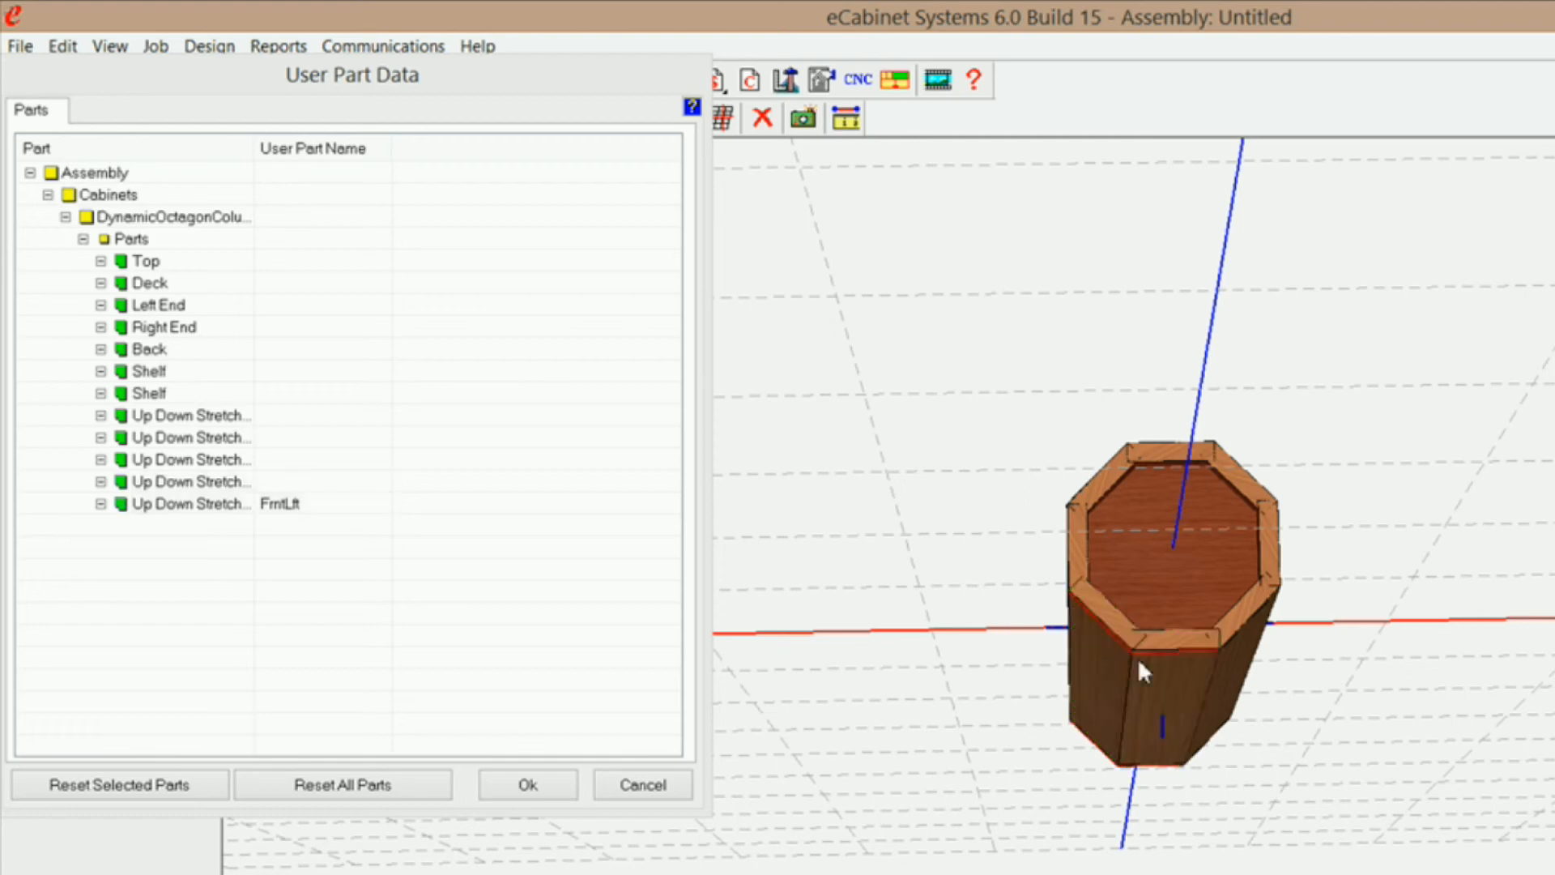
{"action": "left_click", "coordinate": [1154, 675]}
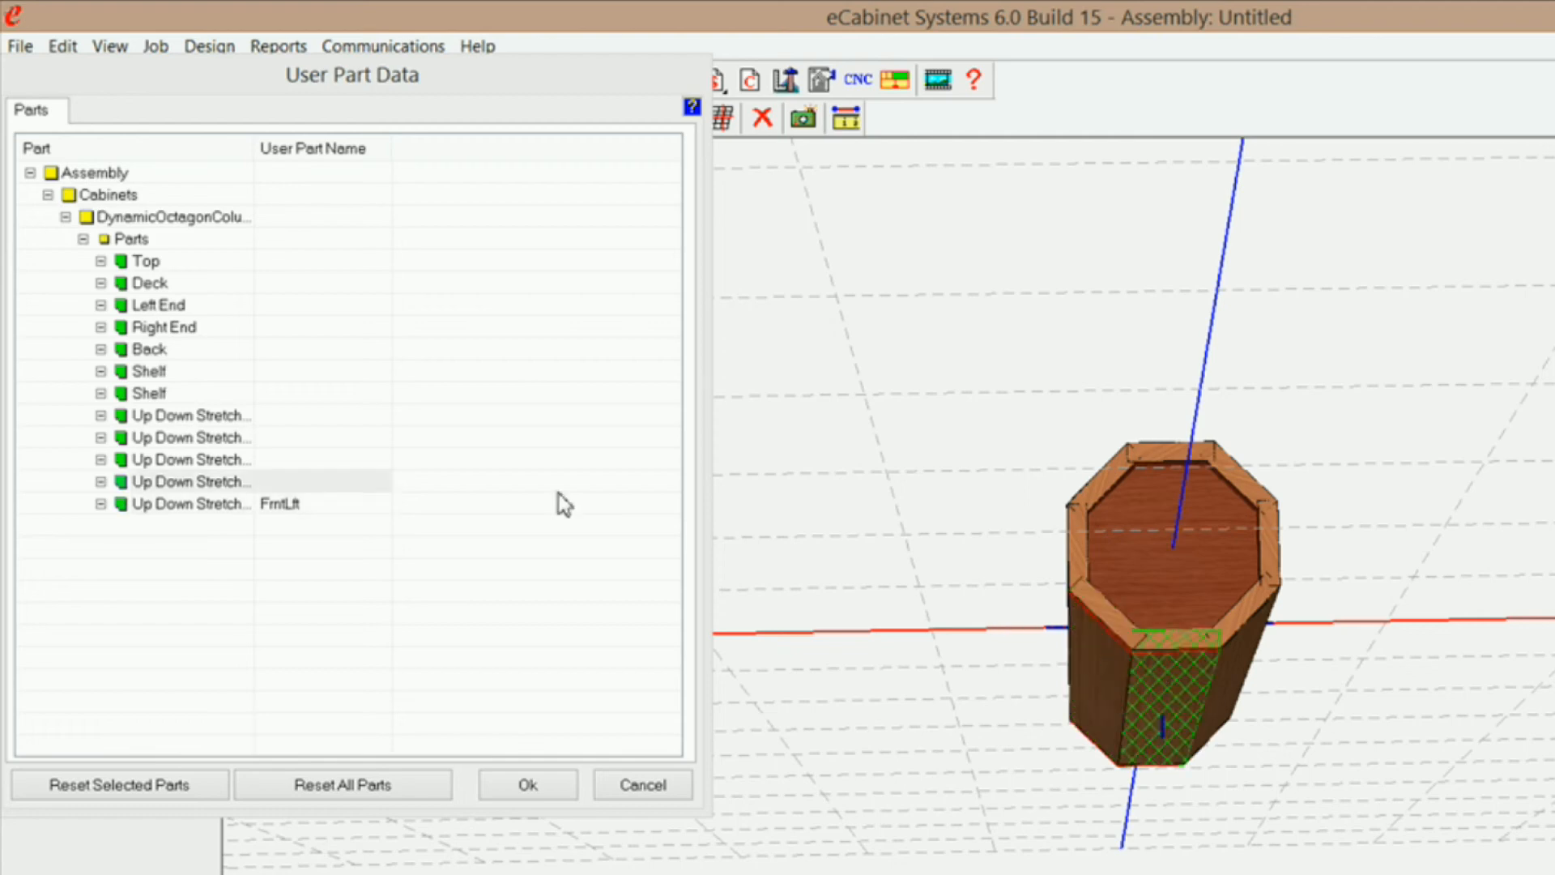
{"action": "left_click", "coordinate": [285, 481]}
{"action": "type", "text": "Frnt"}
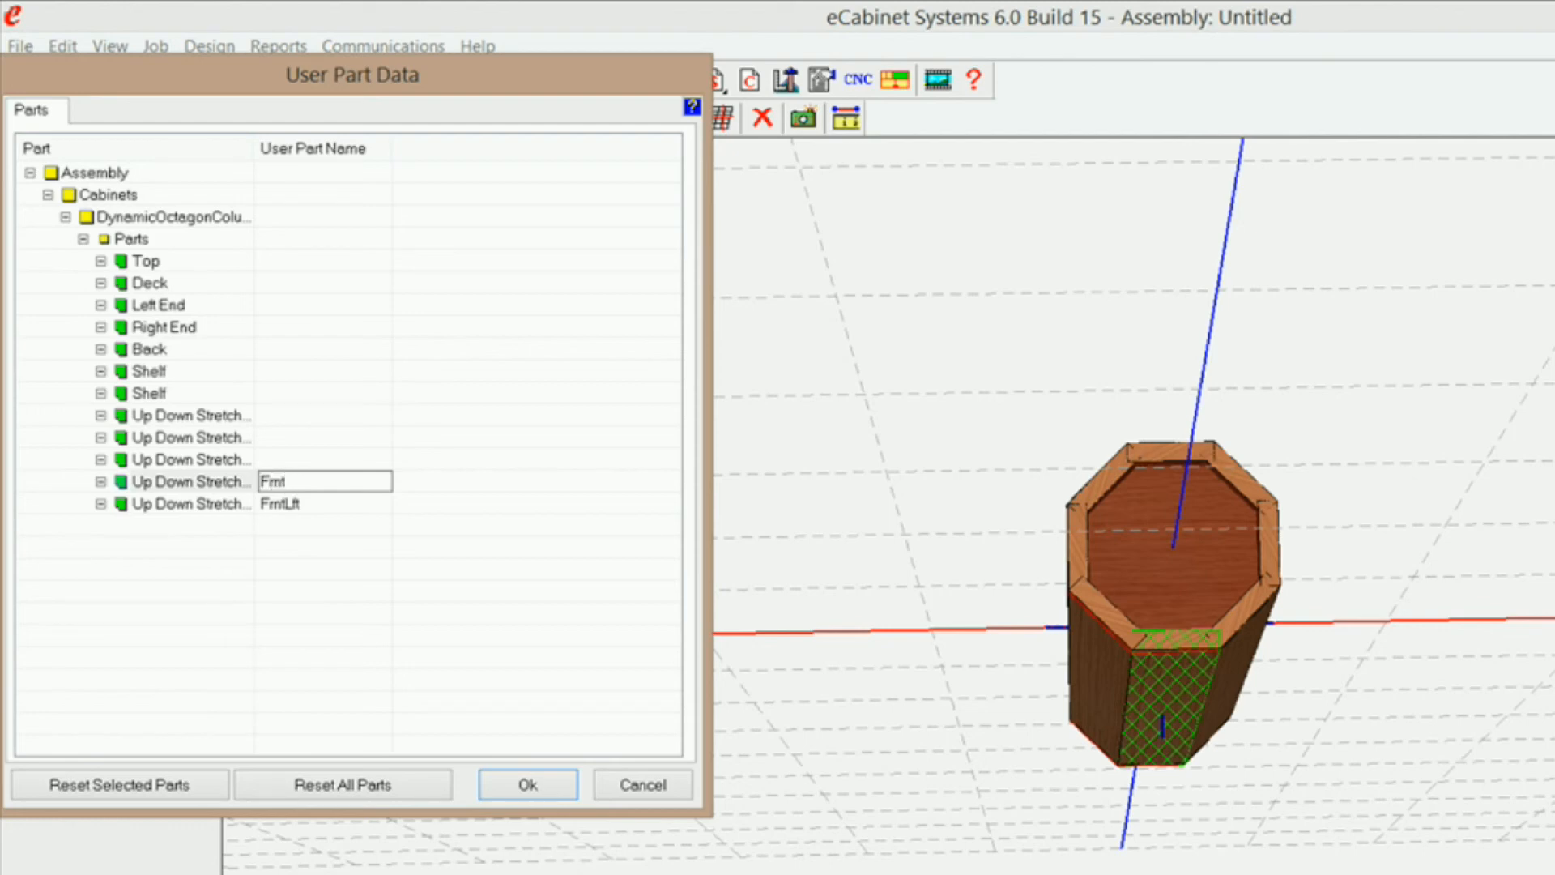
{"action": "left_click", "coordinate": [1182, 701]}
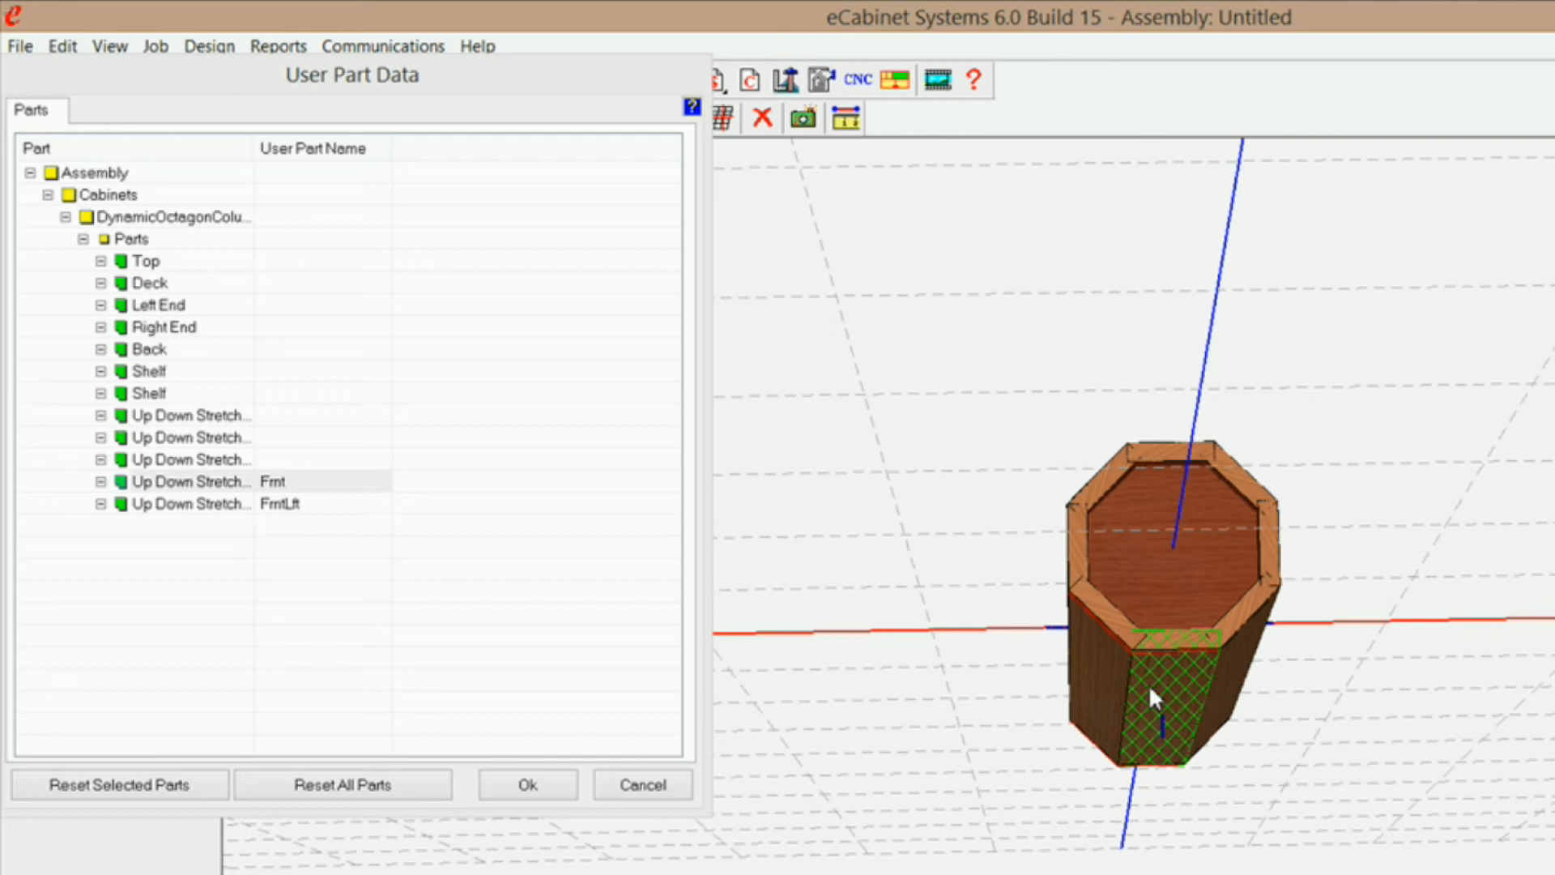
{"action": "left_click", "coordinate": [1155, 688]}
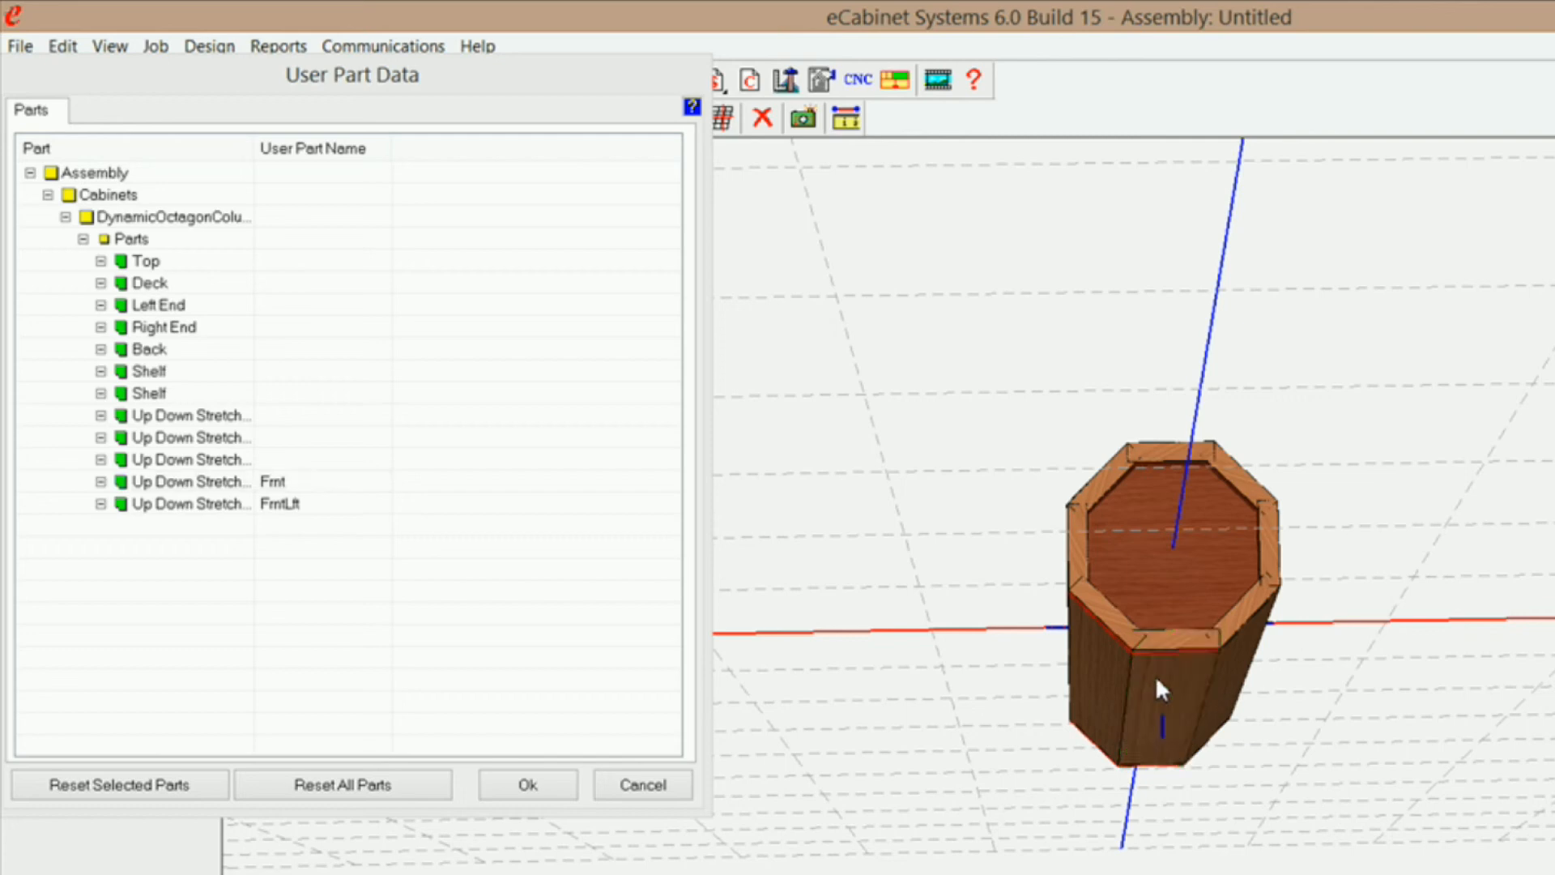
Step: Assign the user part name FrntRt to the up-down stretcher at the column's front right and deselect it
{"action": "left_click", "coordinate": [1238, 633]}
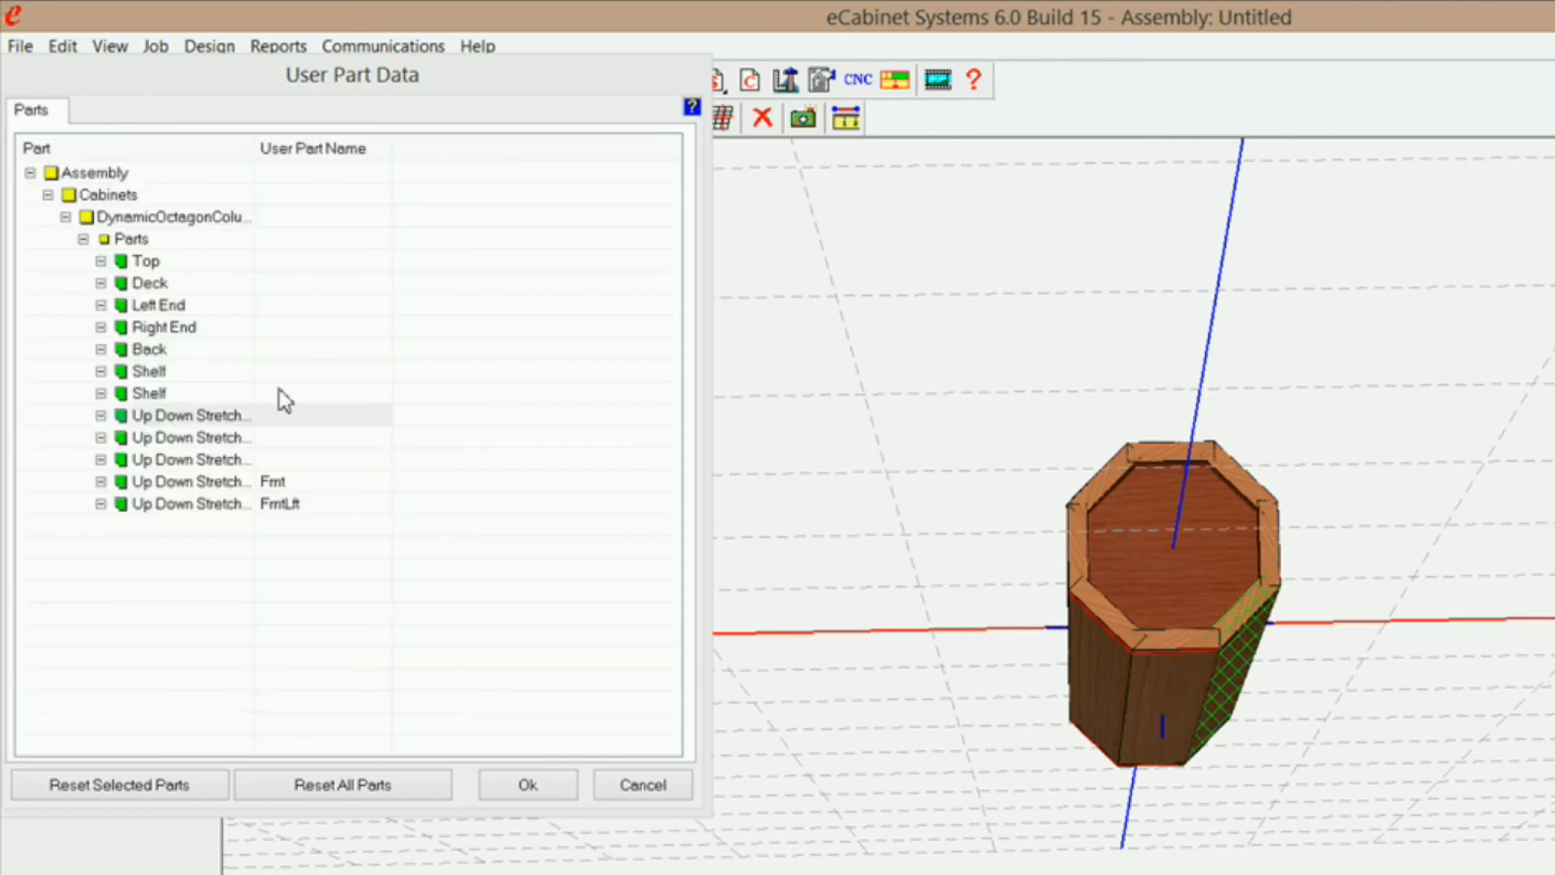
{"action": "left_click", "coordinate": [312, 417]}
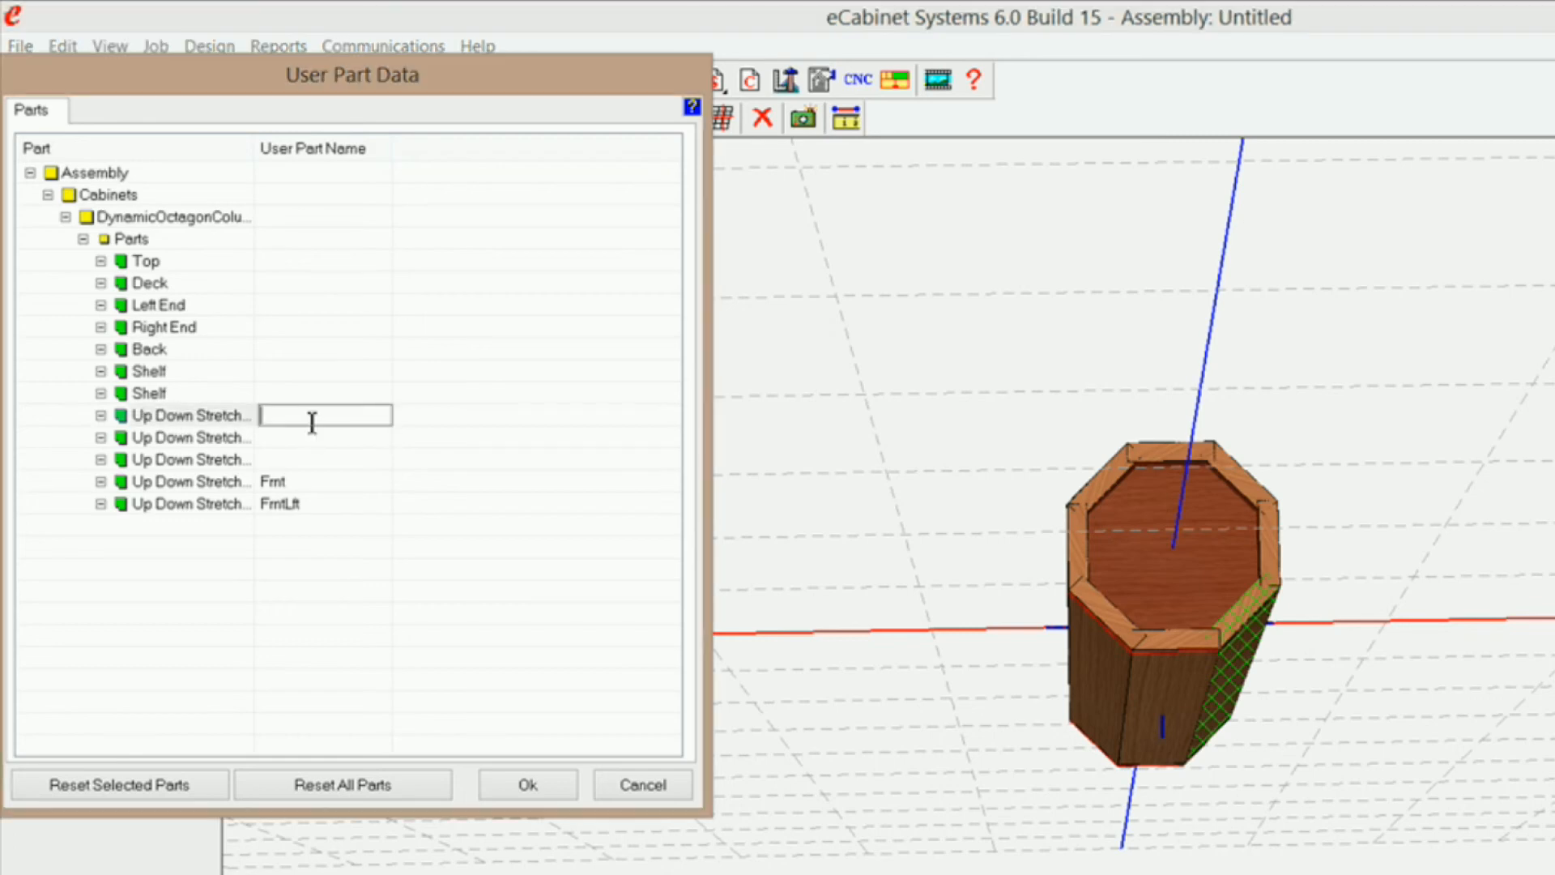
{"action": "type", "text": "FrntRt"}
{"action": "left_click", "coordinate": [308, 422]}
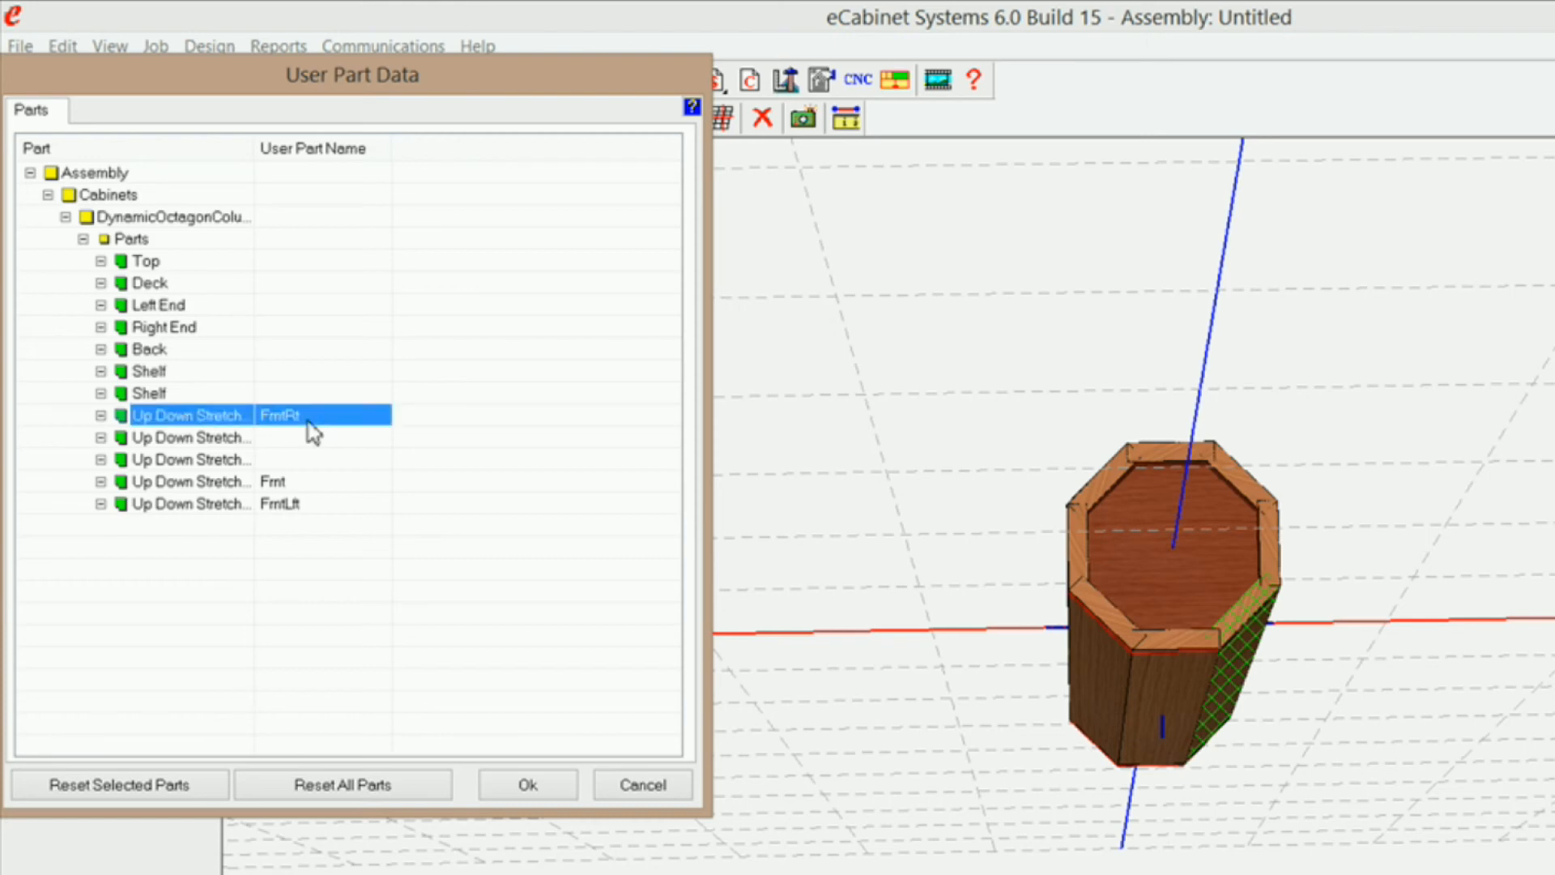
{"action": "left_click", "coordinate": [1054, 476]}
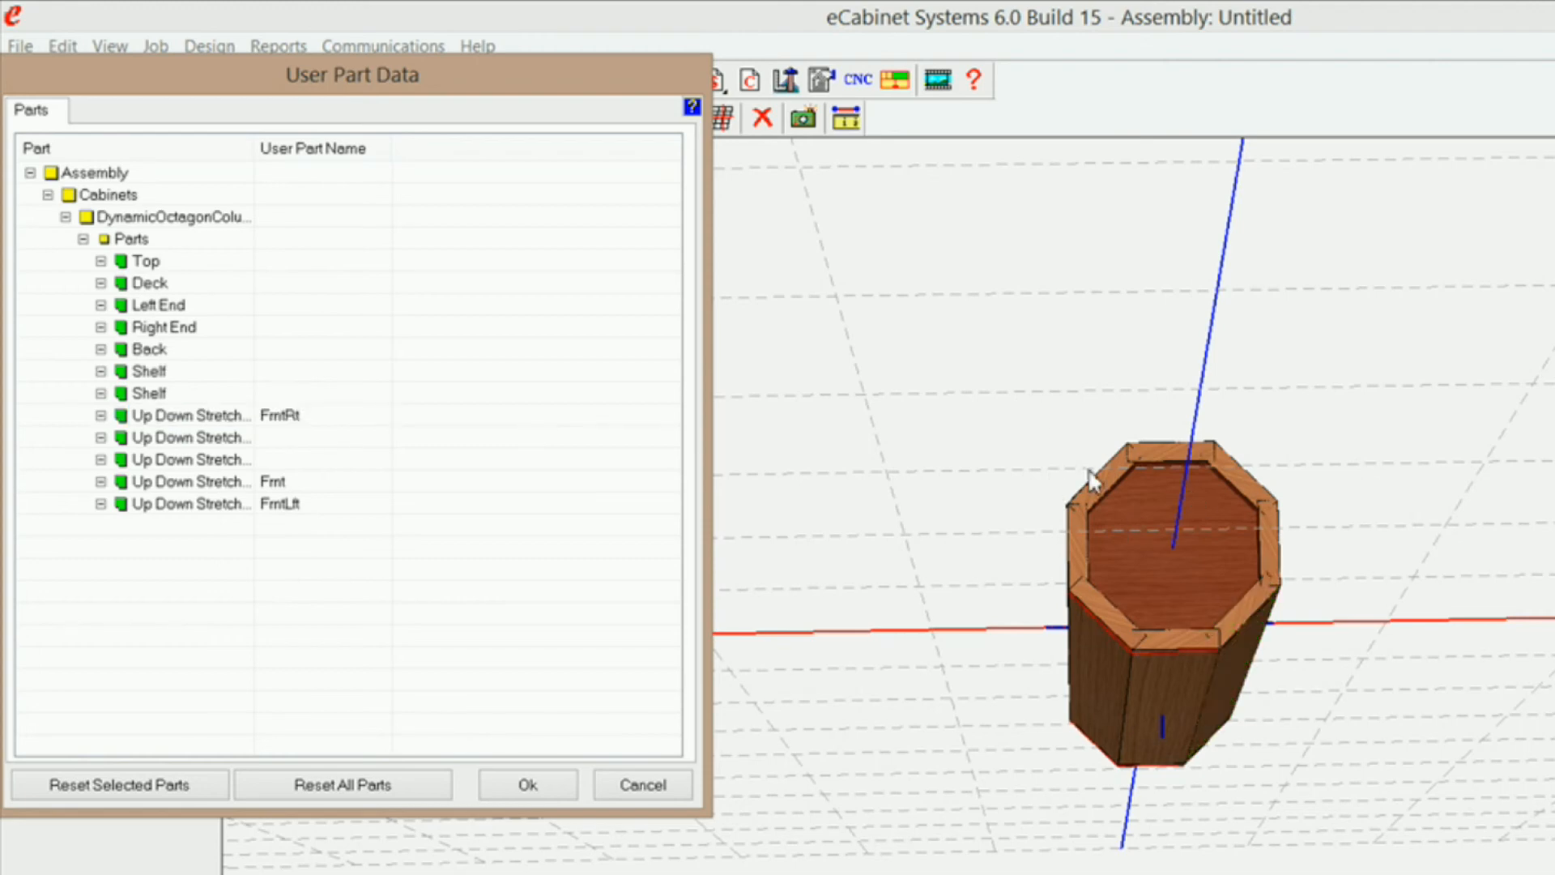
Step: Assign the user part name BackLft to the up-down stretcher at the column's back left and deselect it
{"action": "middle_click_drag", "start_coordinate": [1077, 587], "coordinate": [1168, 616]}
{"action": "left_click", "coordinate": [1181, 599]}
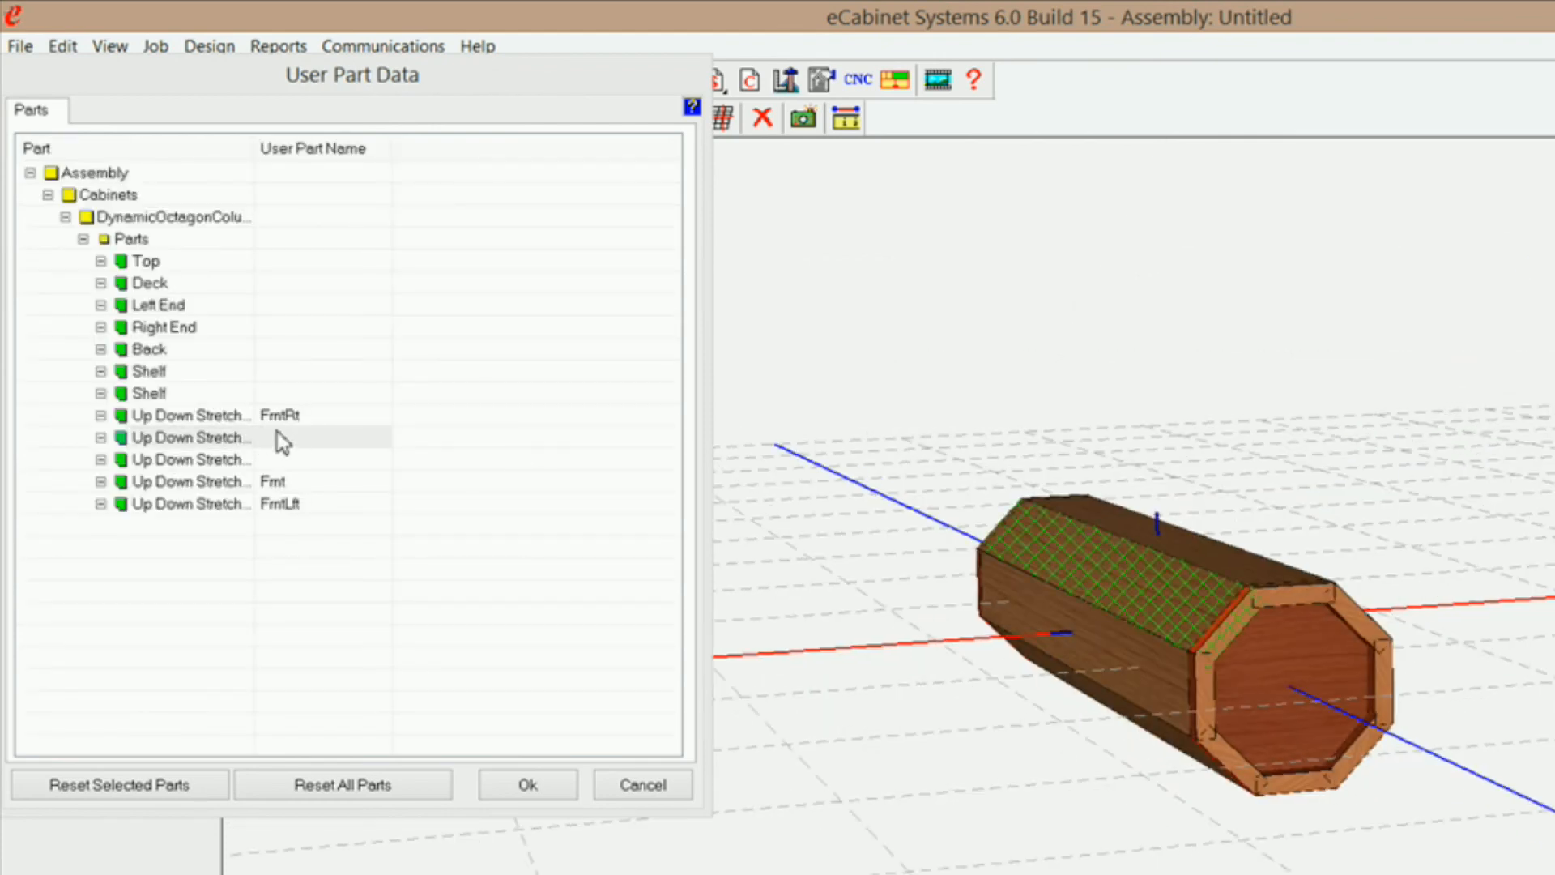
{"action": "left_click", "coordinate": [300, 443]}
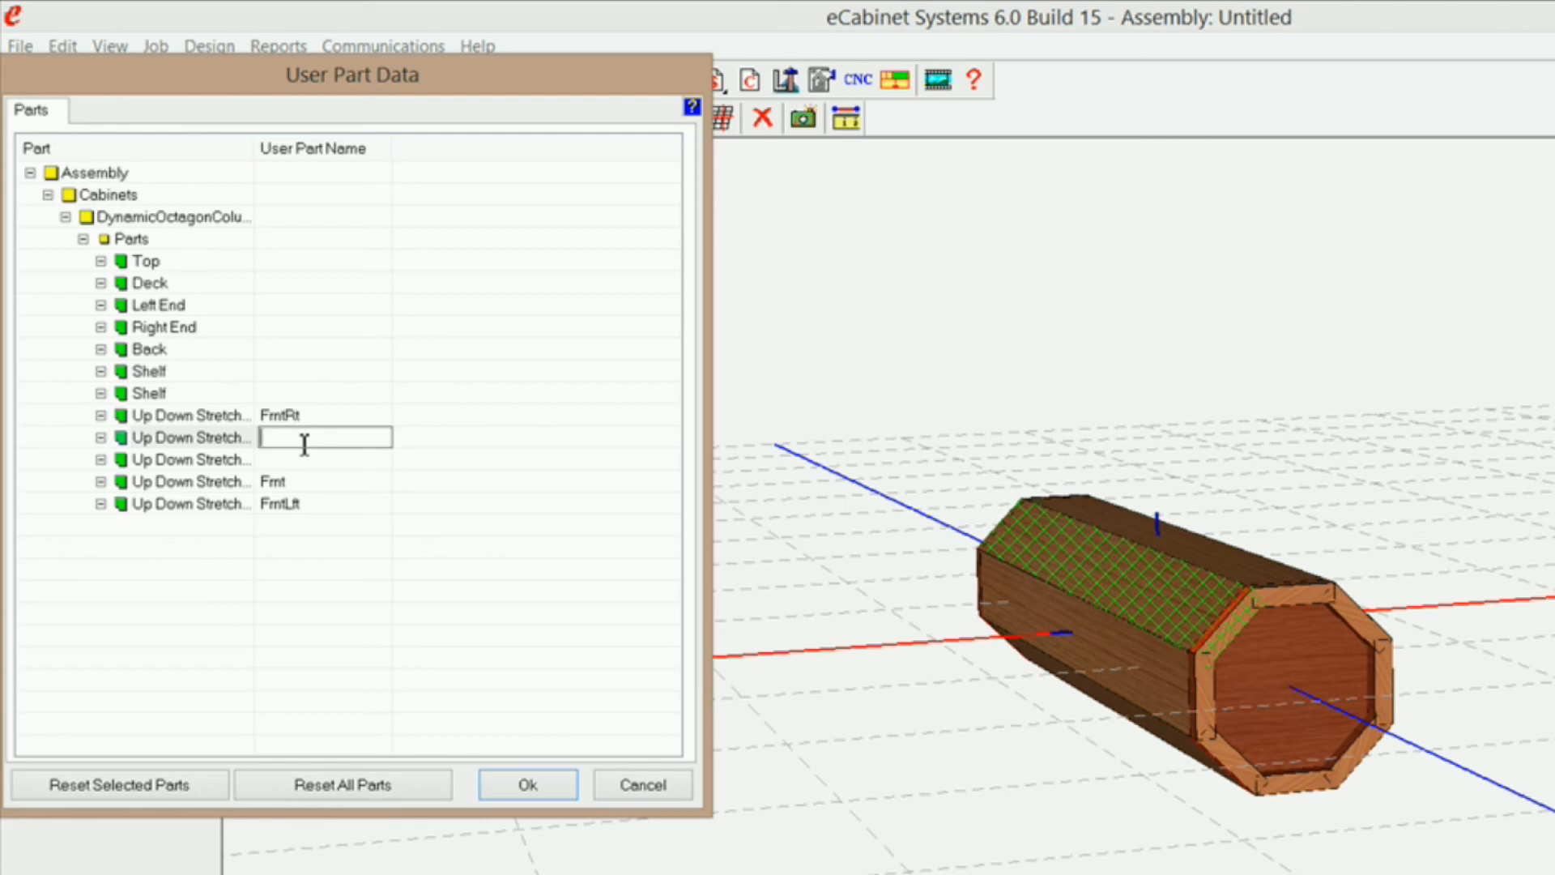
{"action": "type", "text": "BackLf"}
{"action": "key", "text": "Return"}
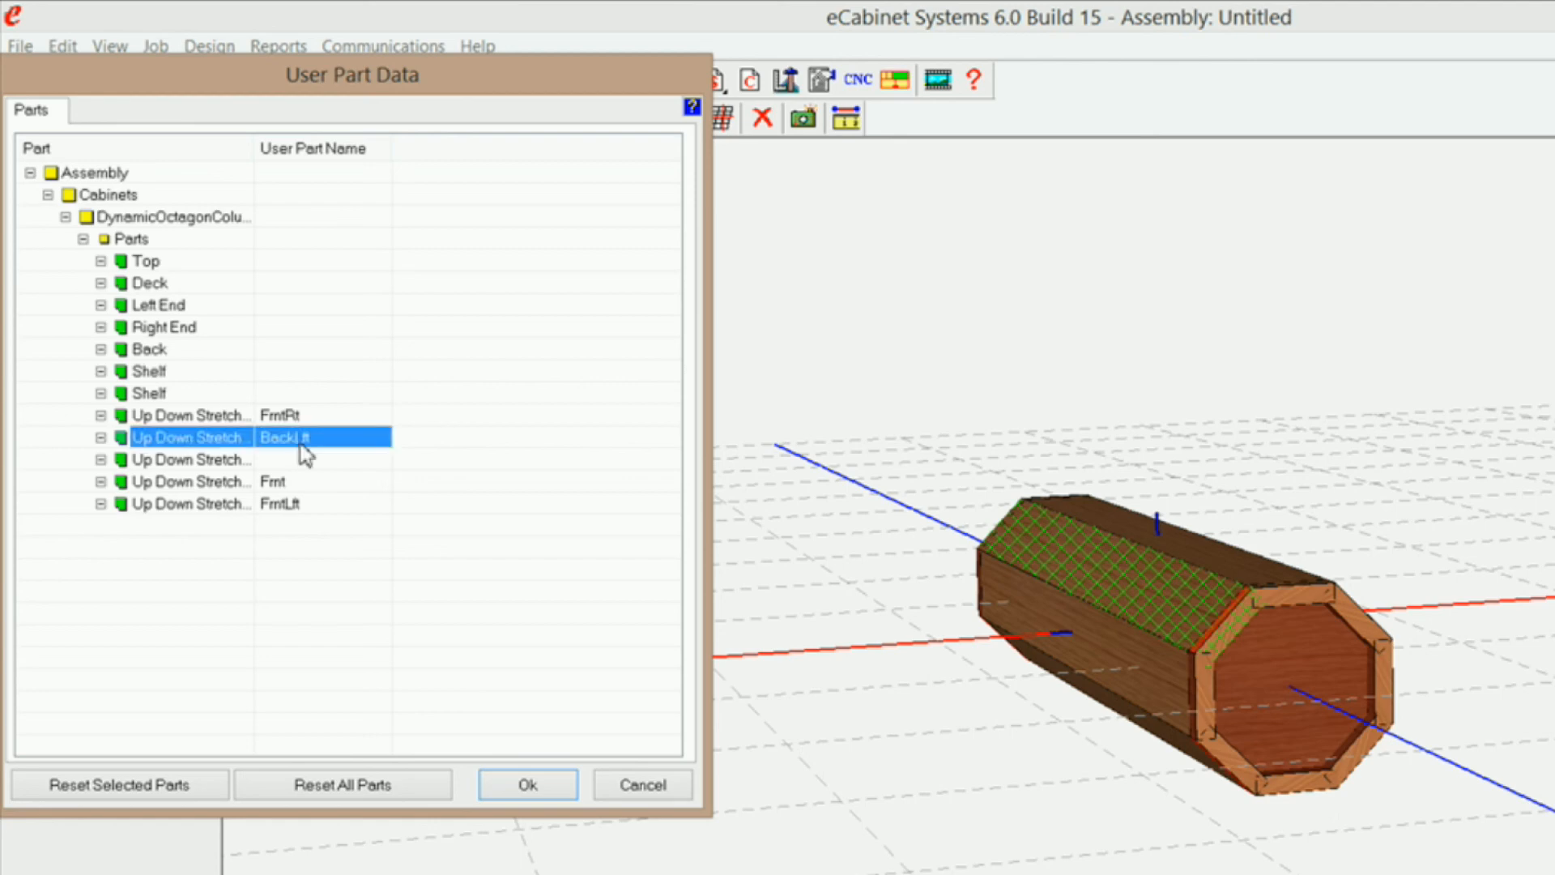
{"action": "left_click", "coordinate": [300, 444]}
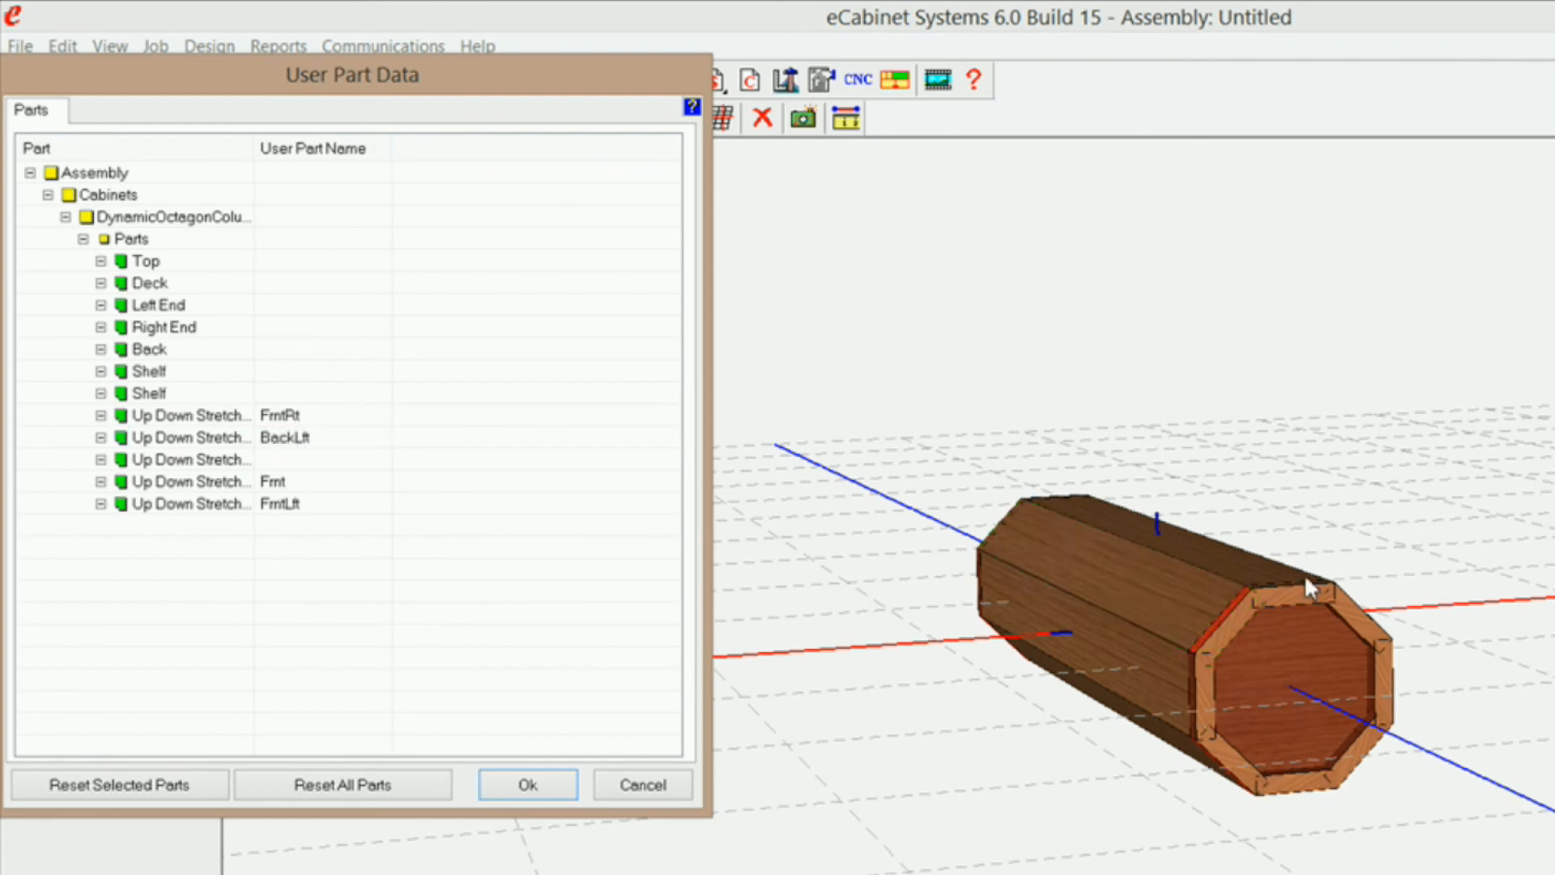
Step: Assign the user part name BackRt to the up-down stretcher at the column's back right and accept the user part data
{"action": "left_click_drag", "start_coordinate": [1310, 720], "coordinate": [1176, 660]}
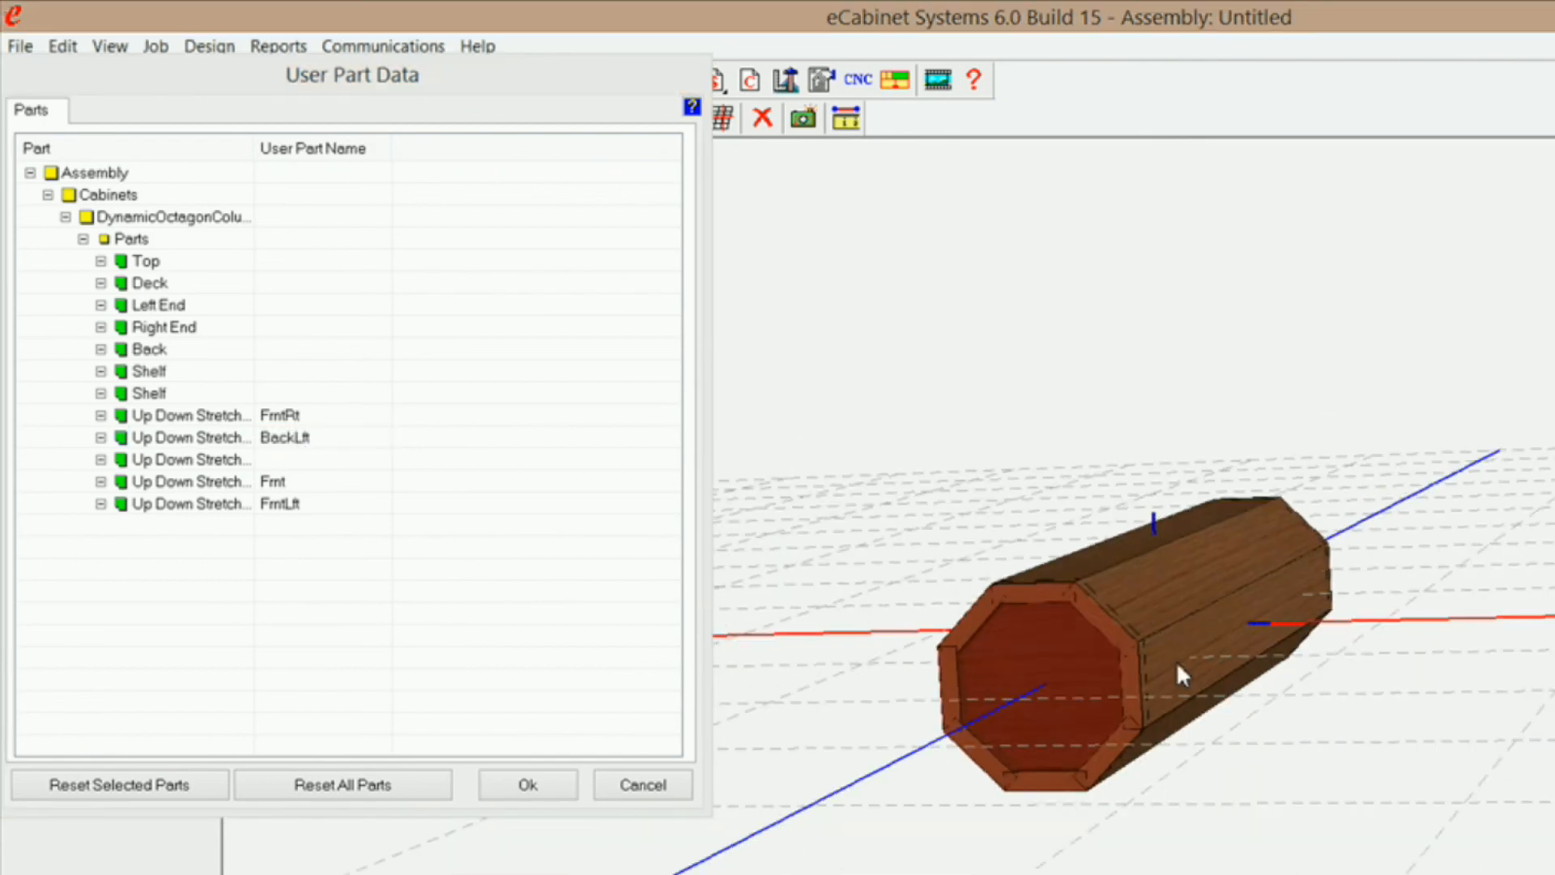
{"action": "left_click", "coordinate": [1151, 605]}
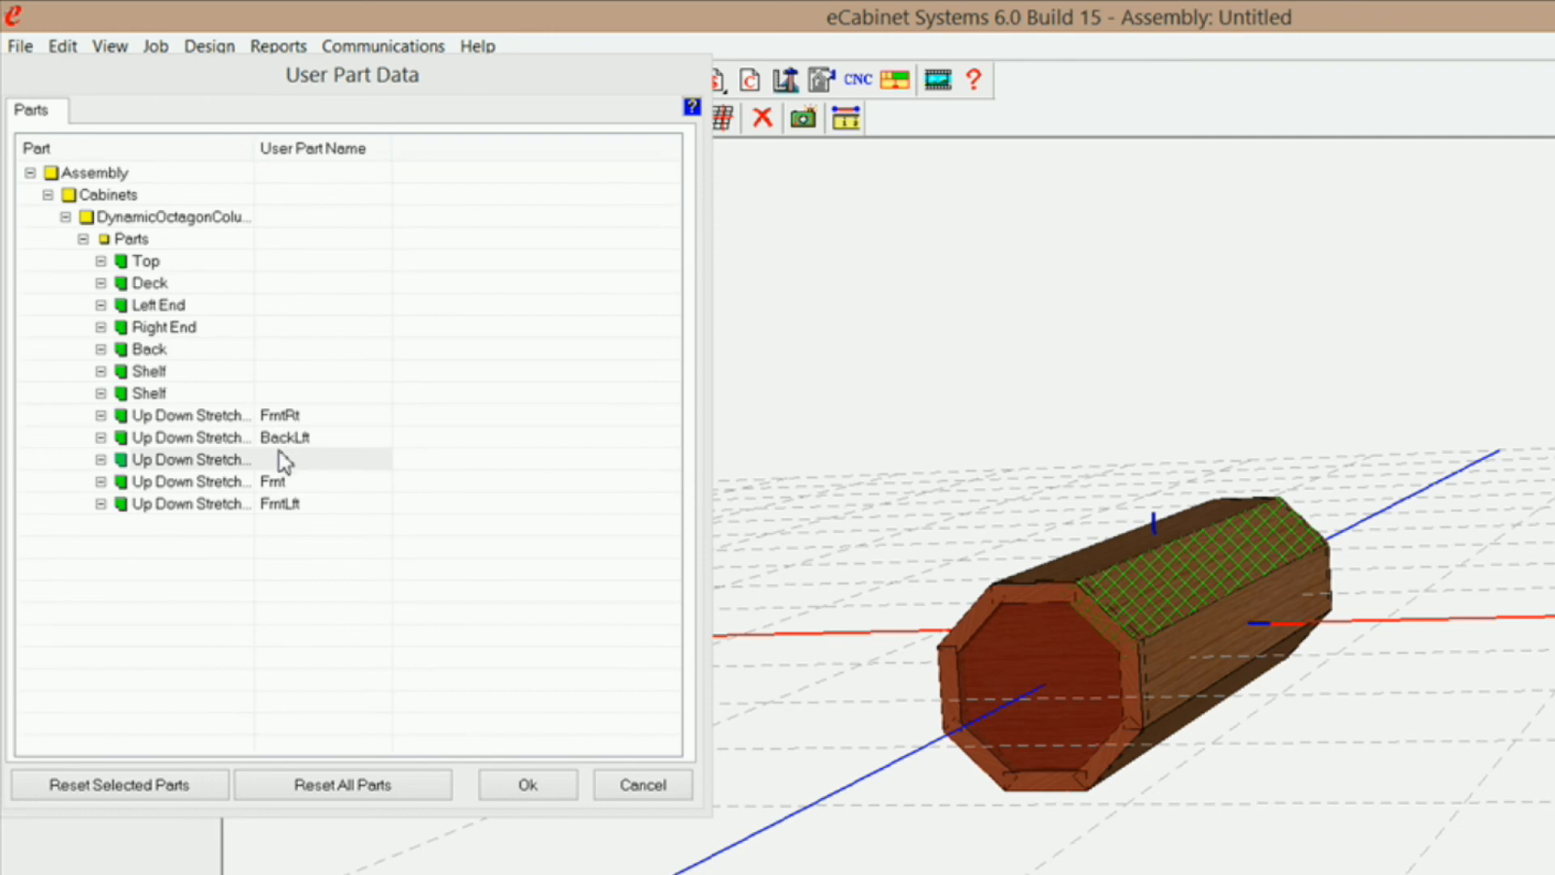
{"action": "left_click", "coordinate": [285, 458]}
{"action": "type", "text": "BackR"}
{"action": "key", "text": "Return"}
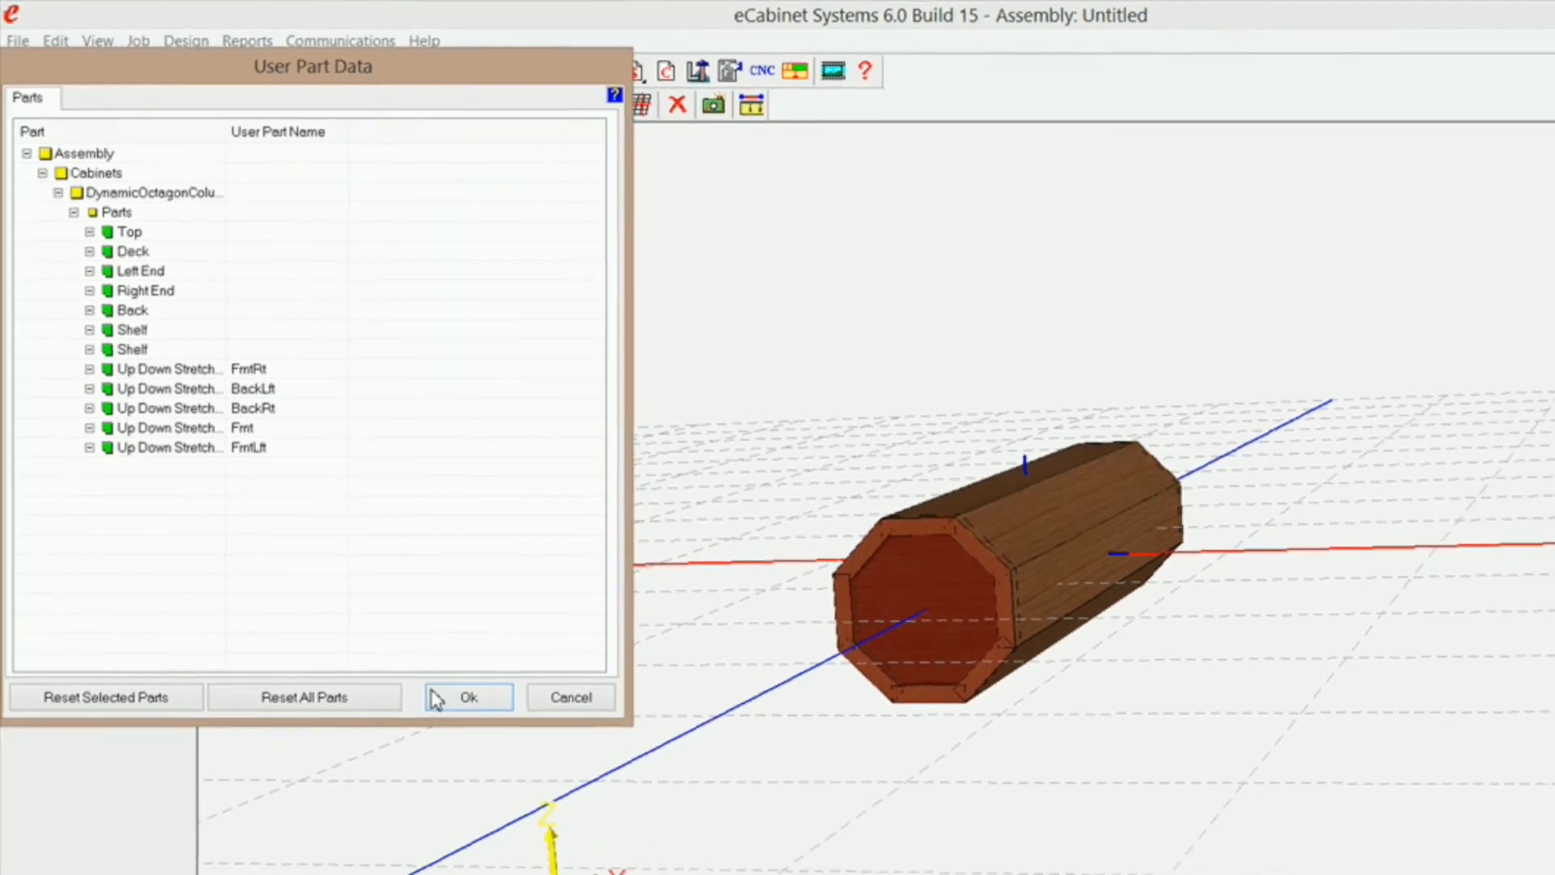
{"action": "left_click", "coordinate": [425, 639]}
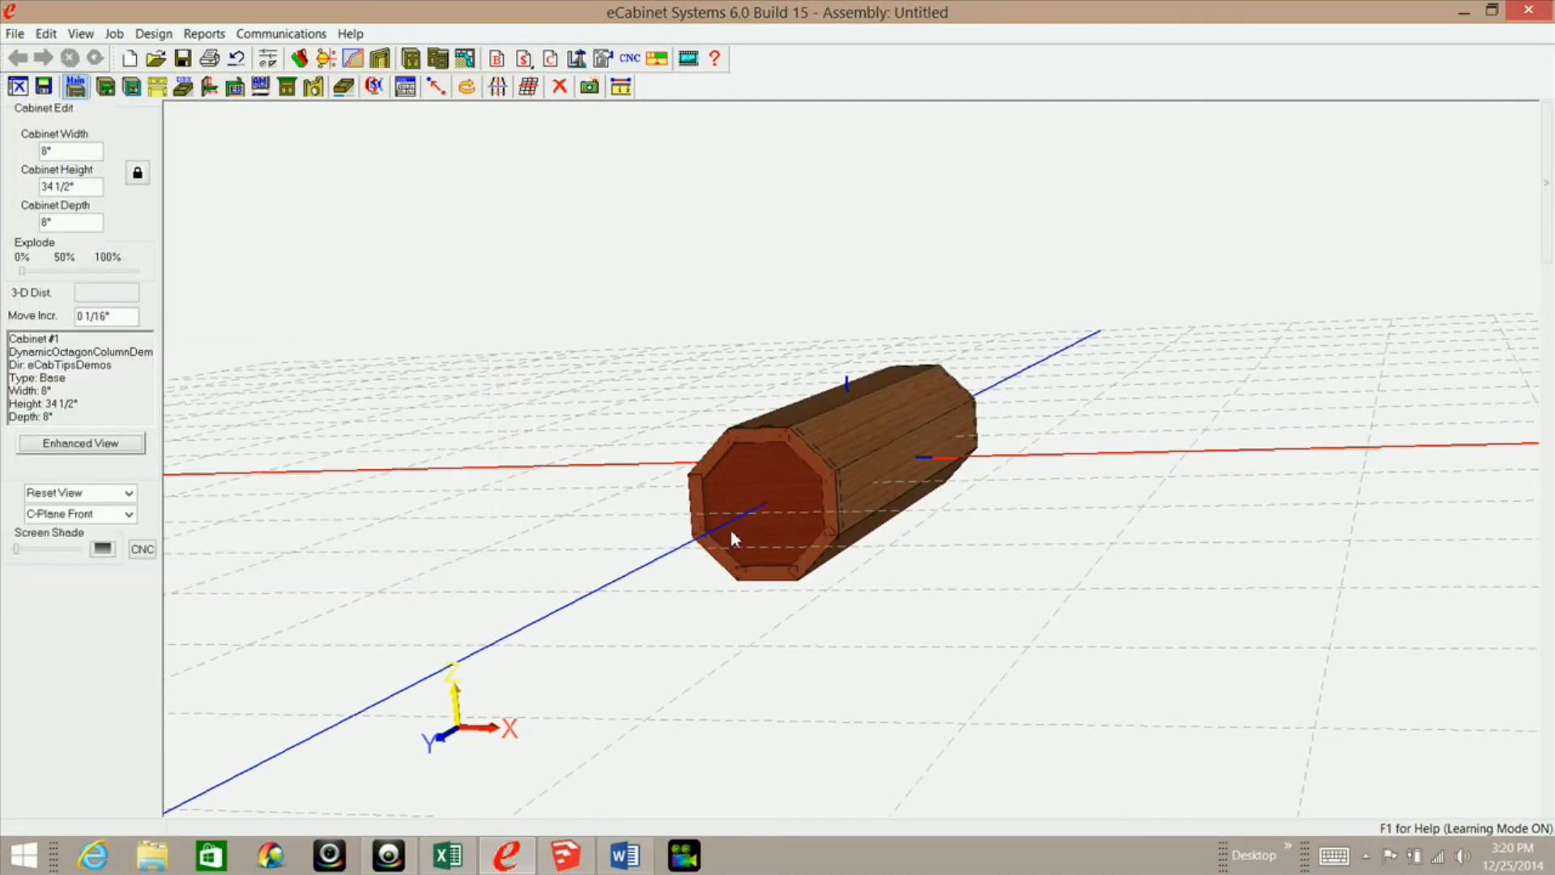
Step: Inspect the octagon column's top joints and side panels from several angles
{"action": "middle_click_drag", "start_coordinate": [730, 529], "coordinate": [895, 500]}
{"action": "middle_click_drag", "start_coordinate": [855, 409], "coordinate": [790, 350]}
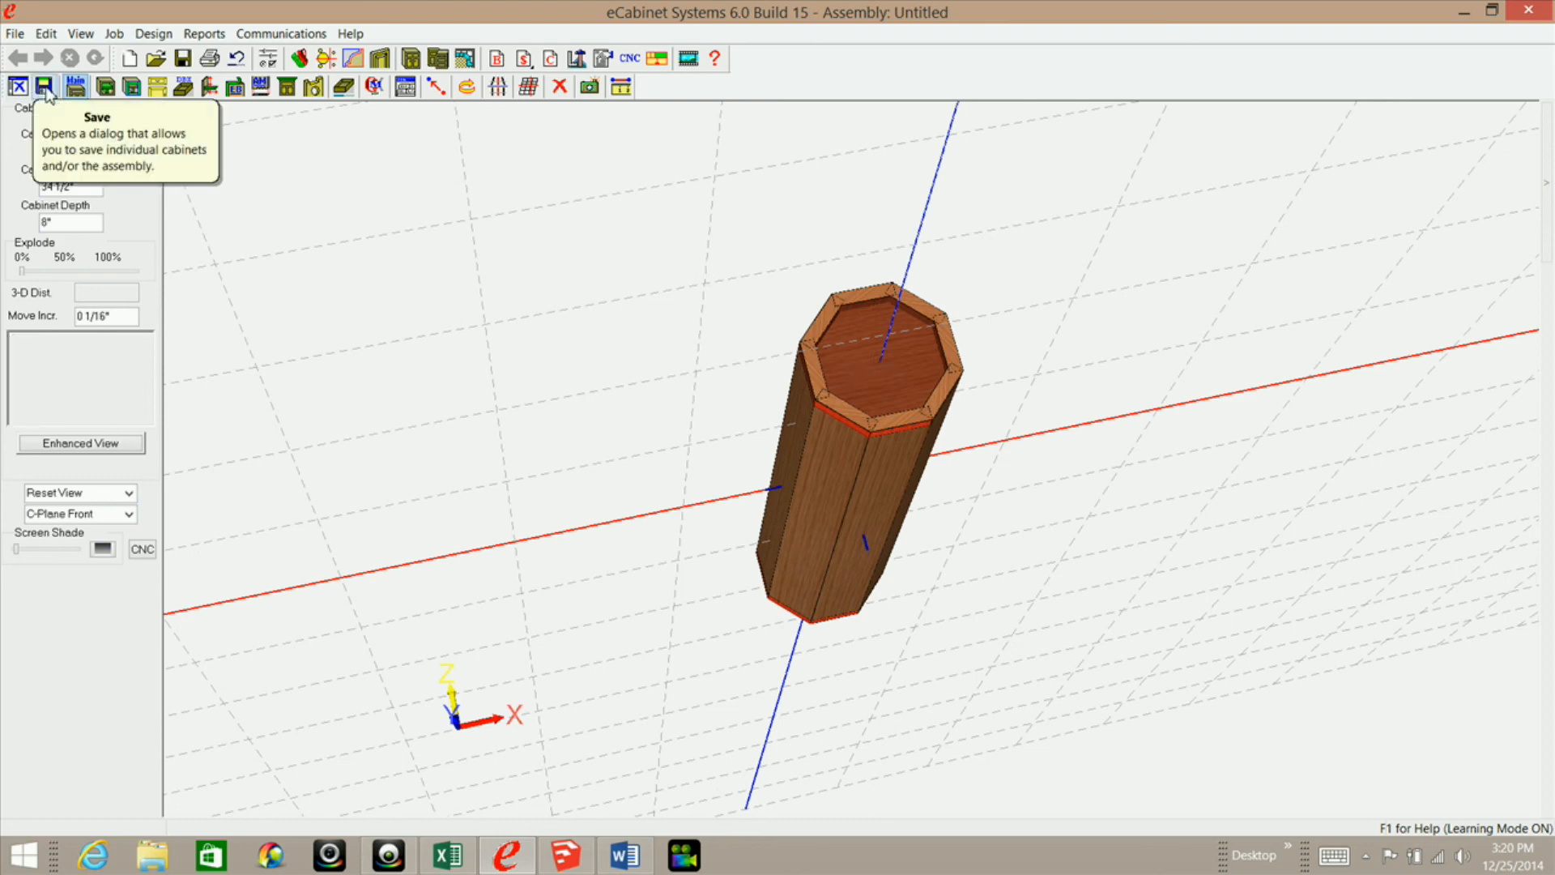
{"action": "mouse_move", "coordinate": [847, 461]}
{"action": "middle_mouse_down"}
{"action": "mouse_move", "coordinate": [830, 520]}
{"action": "mouse_move", "coordinate": [838, 484]}
{"action": "middle_mouse_up"}
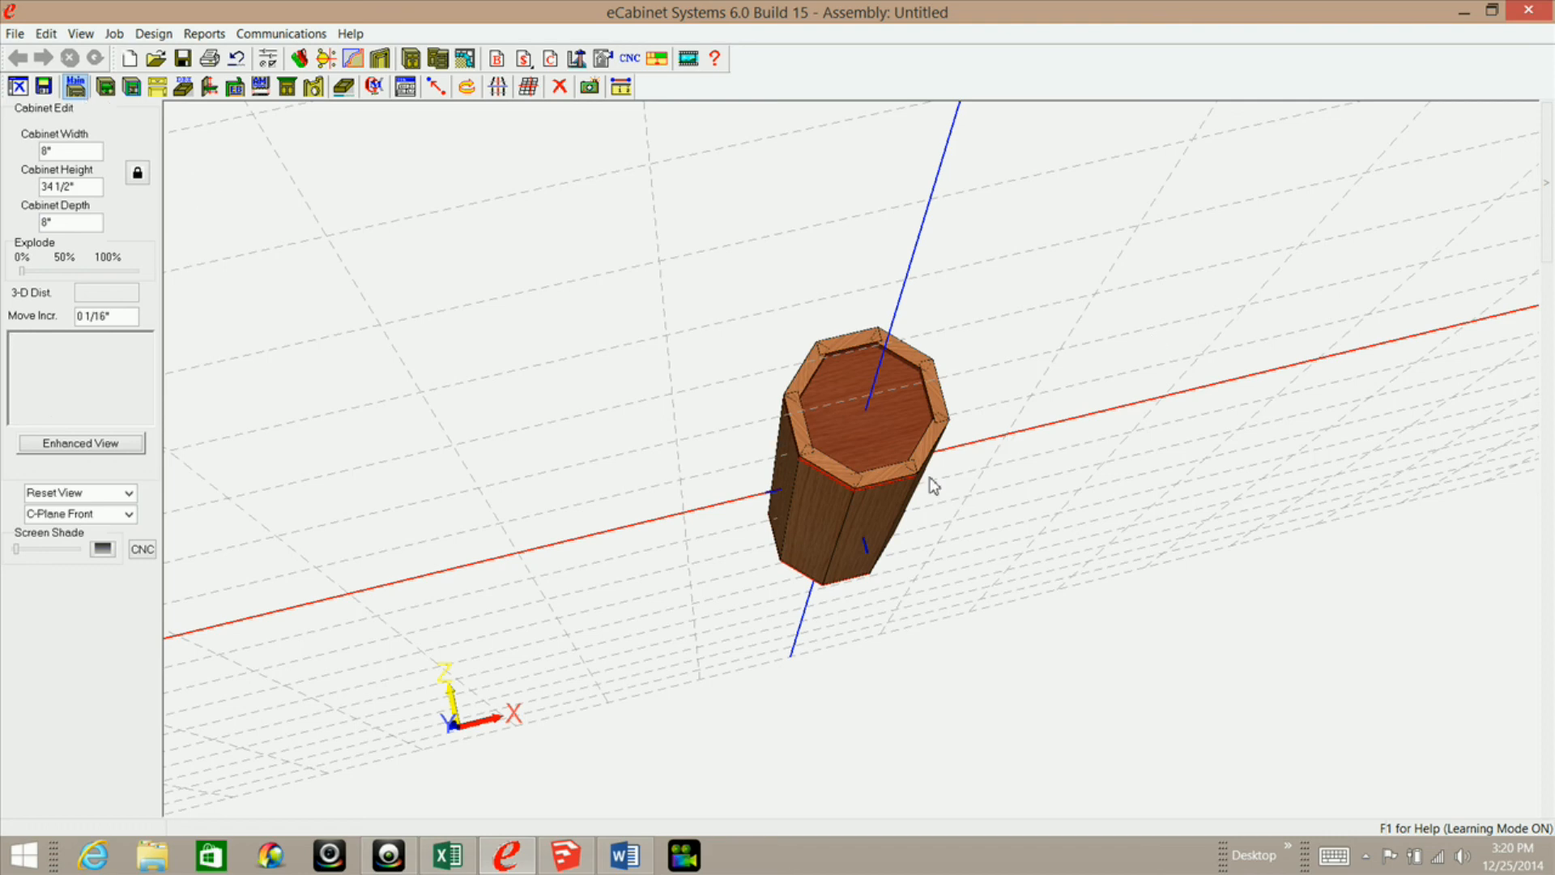
{"action": "key", "text": "Up"}
{"action": "scroll", "coordinate": [888, 410], "scroll_direction": "up", "scroll_amount": 5}
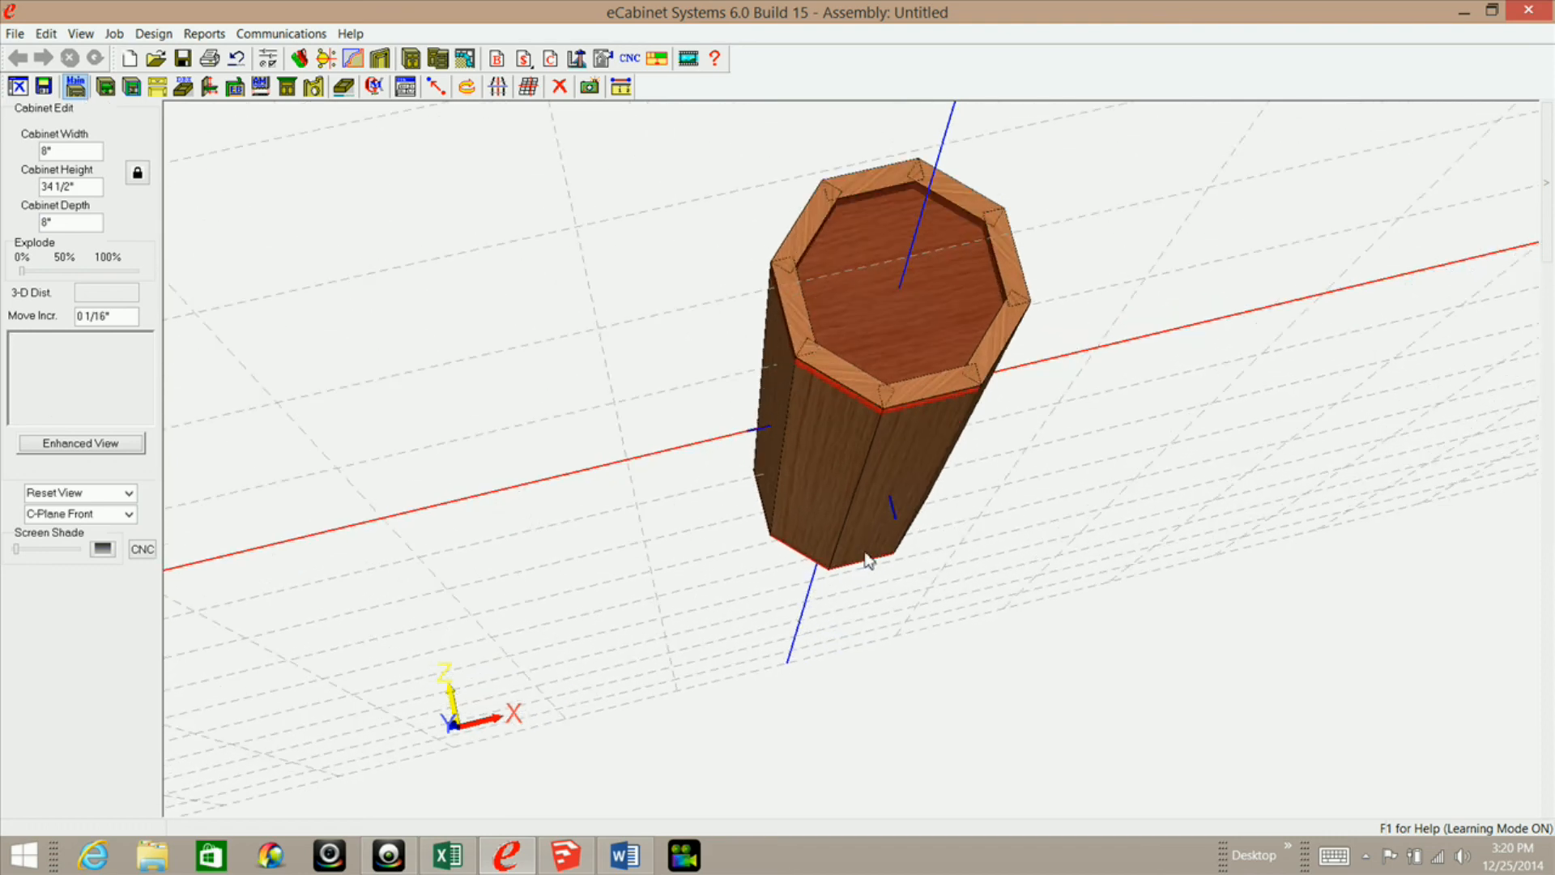
{"action": "middle_click_drag", "start_coordinate": [853, 499], "coordinate": [870, 492]}
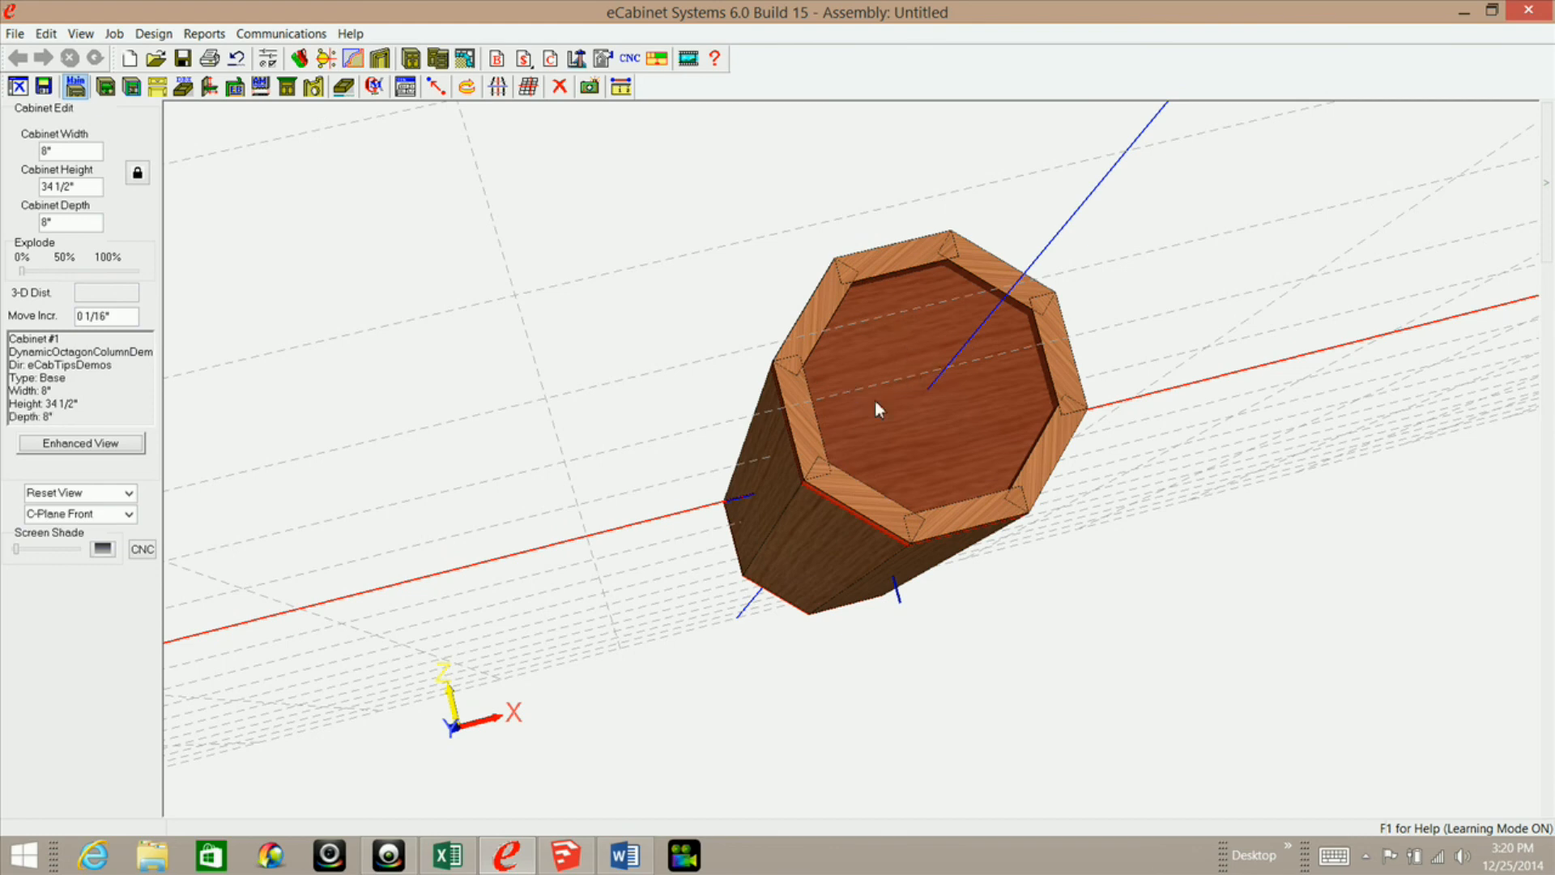
{"action": "middle_click_drag", "start_coordinate": [859, 424], "coordinate": [875, 426]}
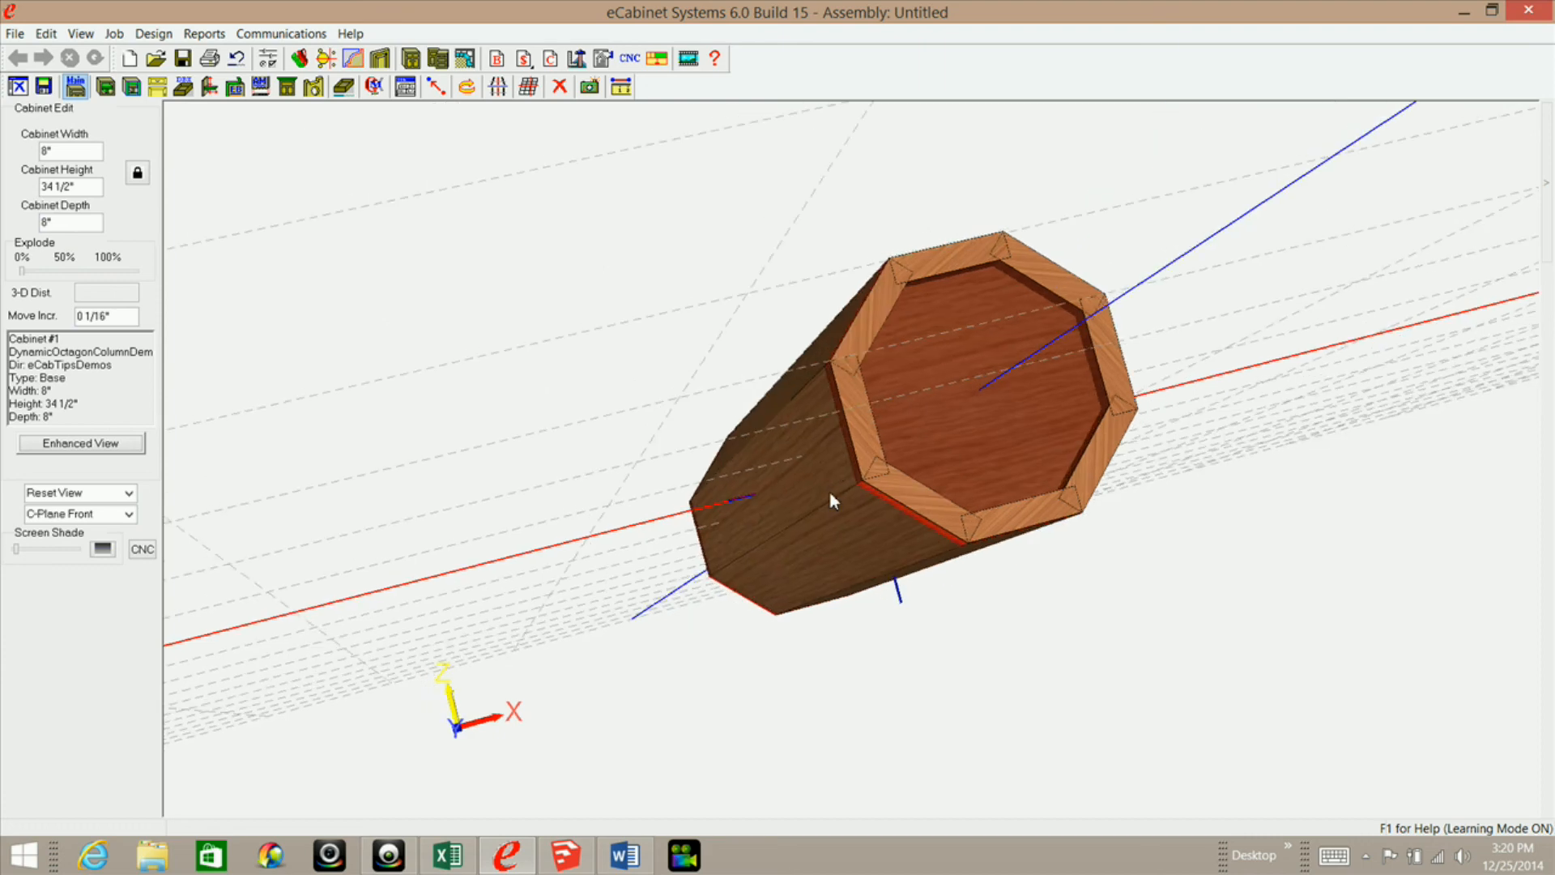